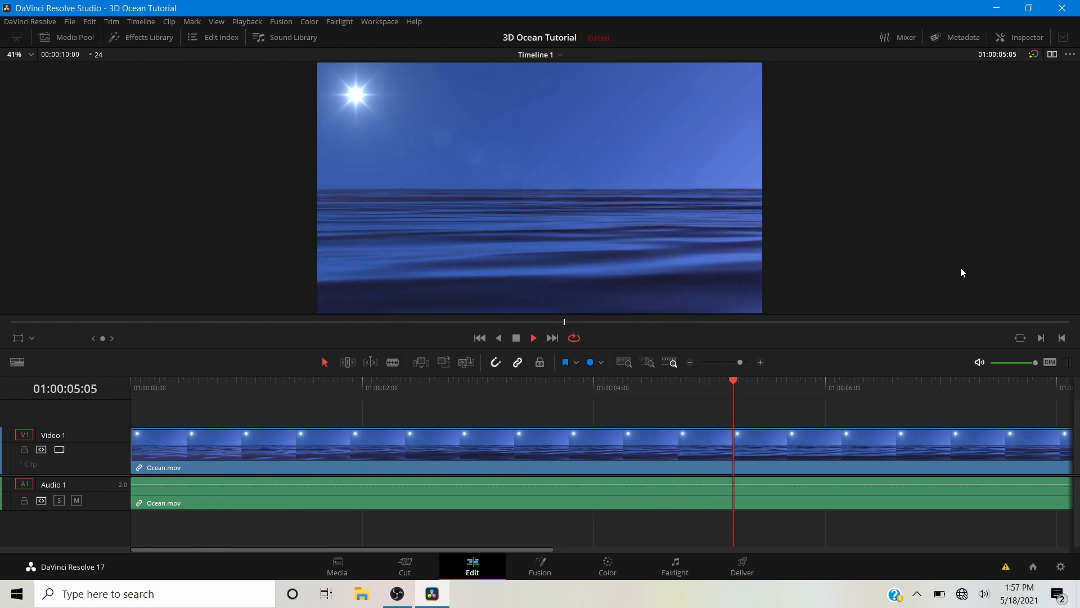
- Check the timeline resolution and frame rate in the project settings
{"action": "key", "text": "ctrl+f"}
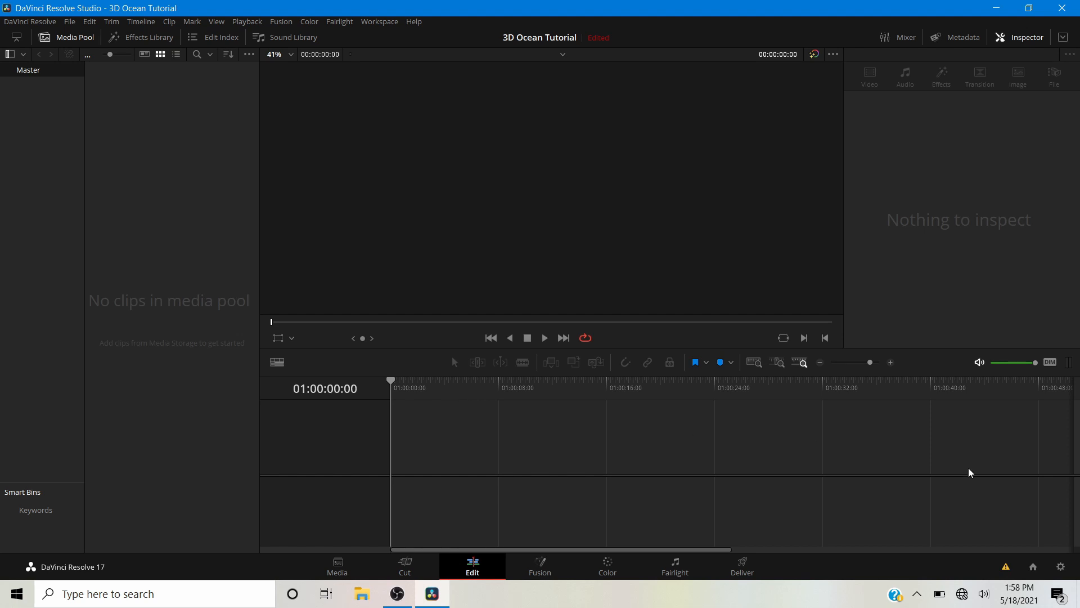
{"action": "left_click", "coordinate": [1063, 567]}
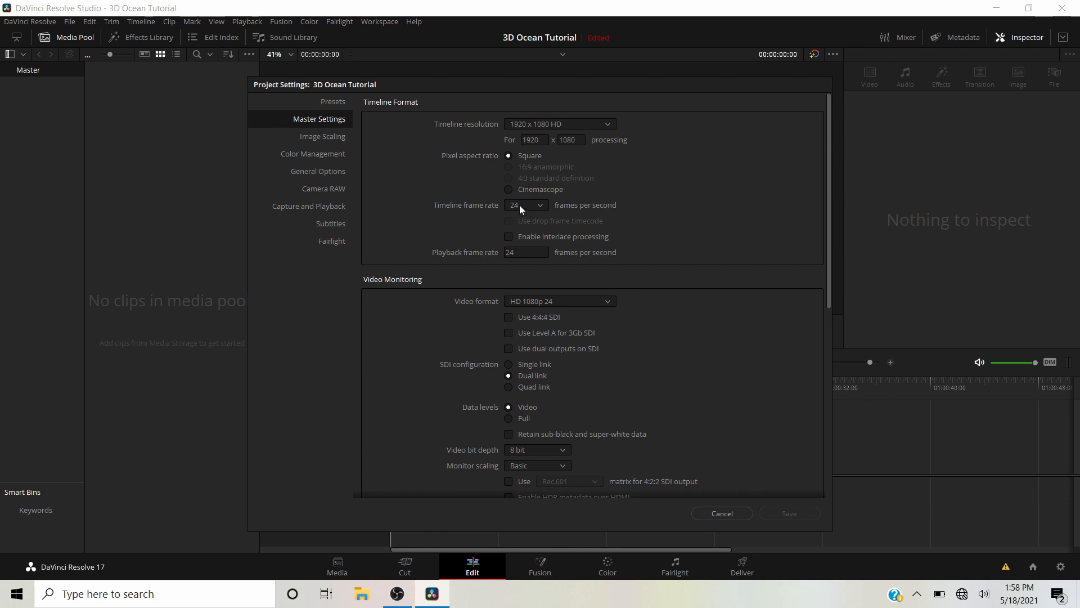
{"action": "left_click", "coordinate": [749, 512]}
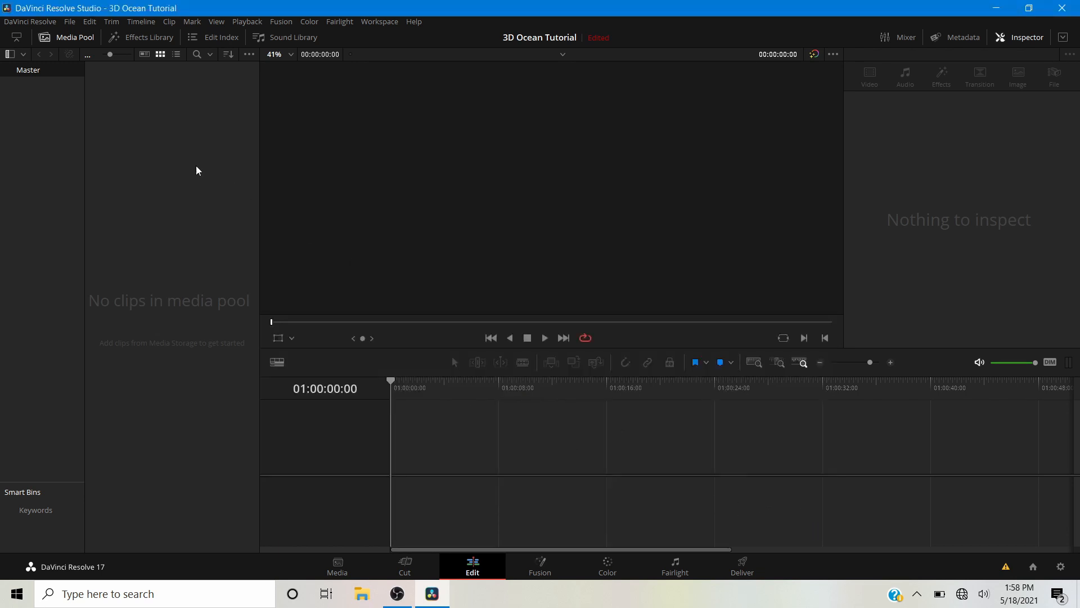
- Create a new Fusion composition clip named Ocean in the media pool
{"action": "right_click", "coordinate": [159, 144]}
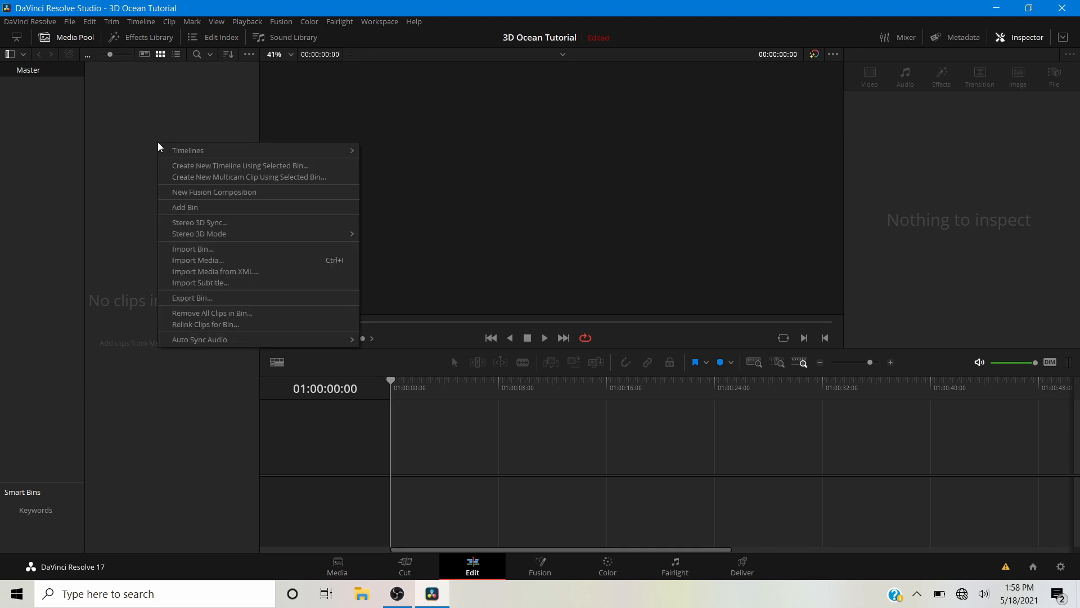
{"action": "left_click", "coordinate": [192, 197]}
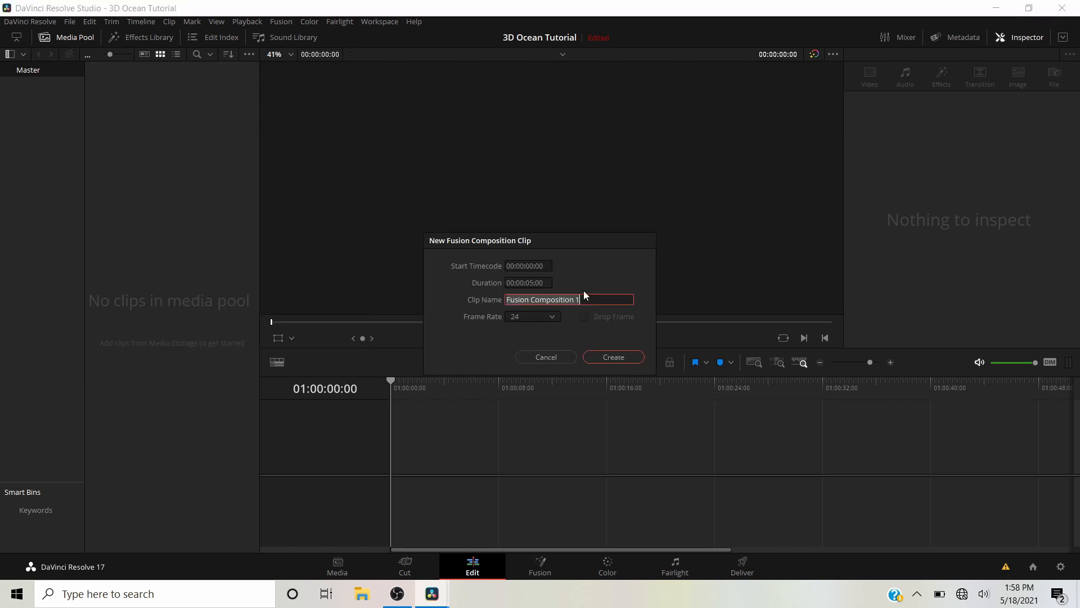
{"action": "type", "text": "Ocean"}
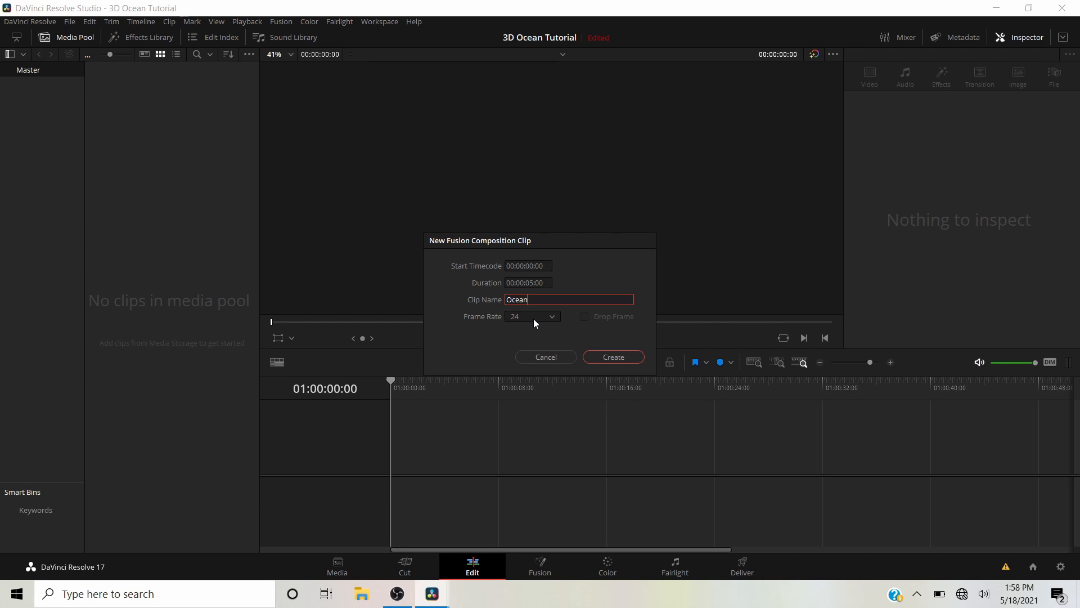
{"action": "left_click", "coordinate": [609, 358]}
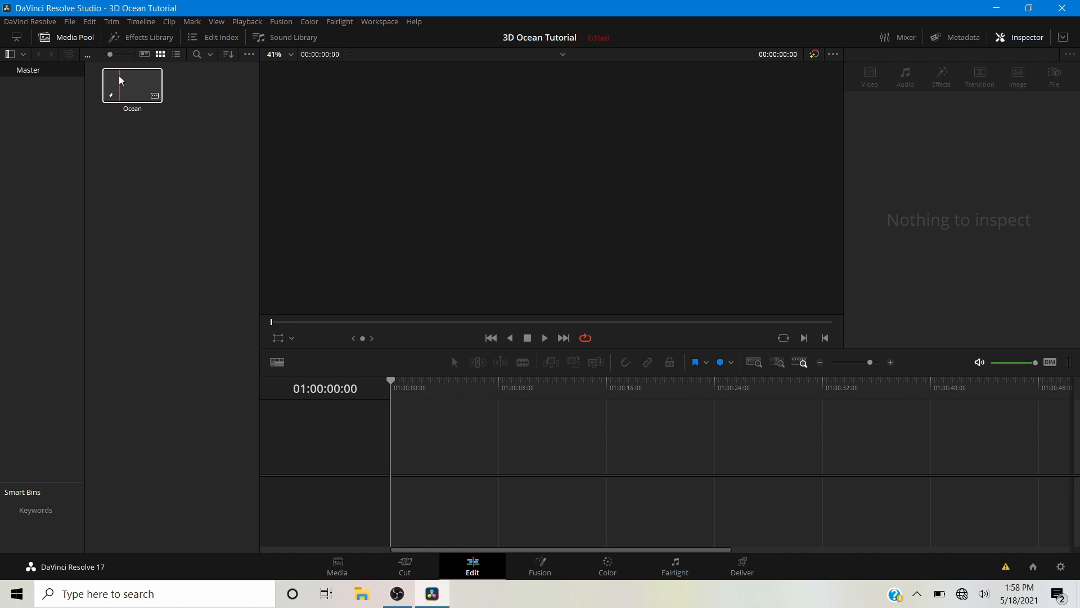
- Place the Ocean composition at the start of a new timeline and open it in the Fusion page
{"action": "left_click_drag", "start_coordinate": [121, 85], "coordinate": [405, 468]}
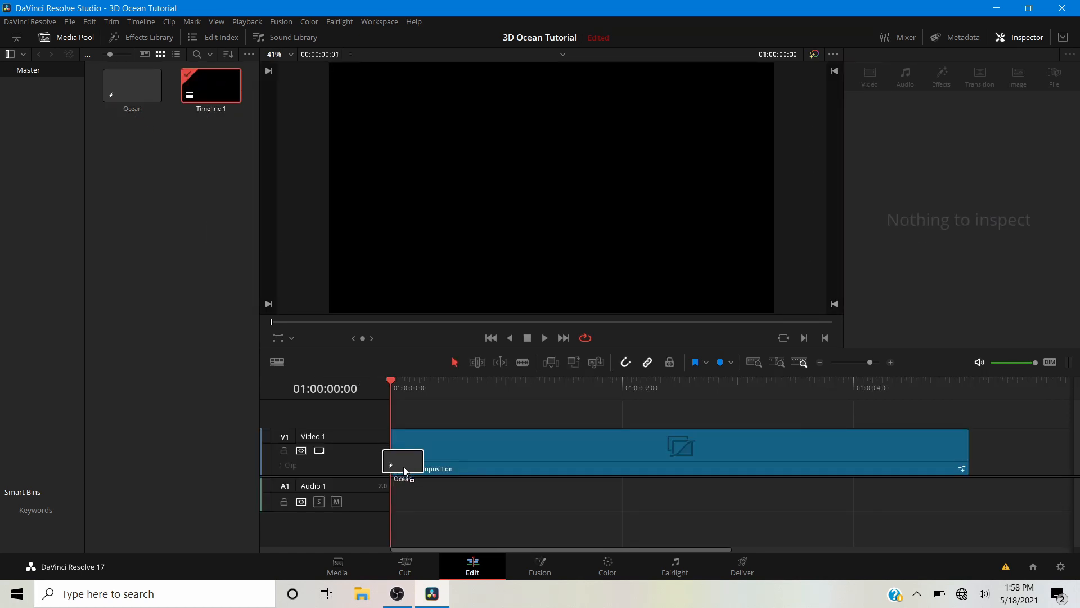
{"action": "left_click", "coordinate": [404, 467]}
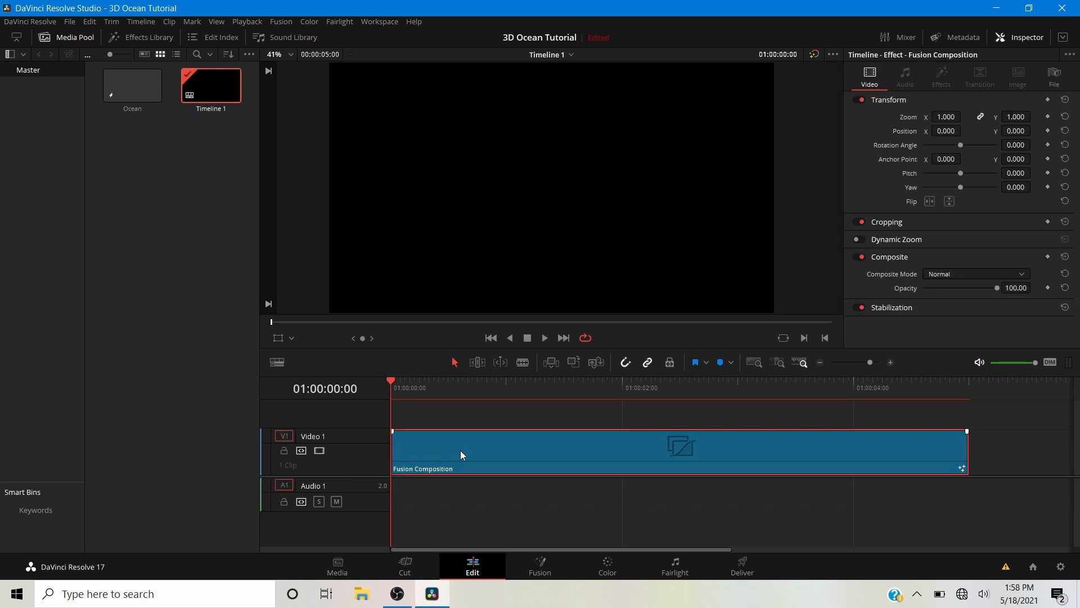
{"action": "left_click", "coordinate": [573, 383]}
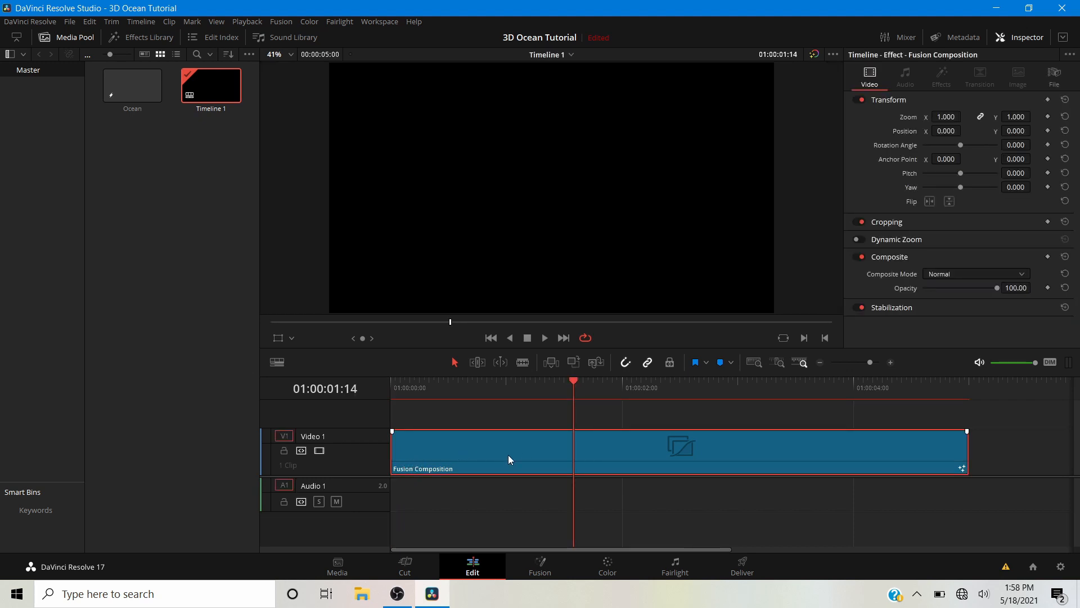
{"action": "left_click", "coordinate": [542, 569]}
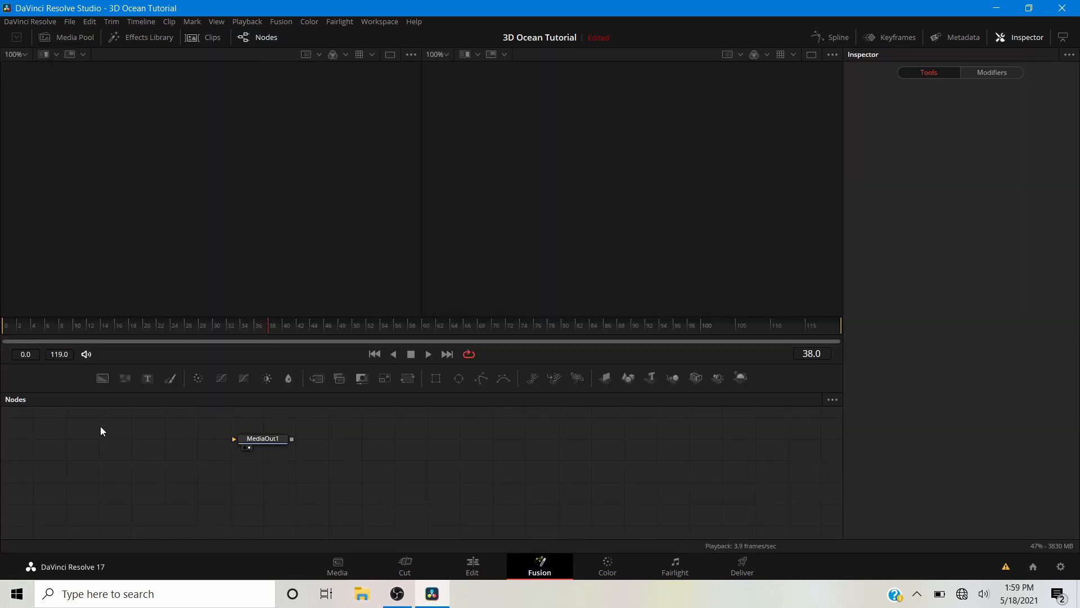
- Move MediaOut1 out of the way, add a Turbulent Noise node, and delete the Merge node that comes with it
{"action": "left_click_drag", "start_coordinate": [249, 441], "coordinate": [779, 523]}
{"action": "left_click", "coordinate": [779, 523]}
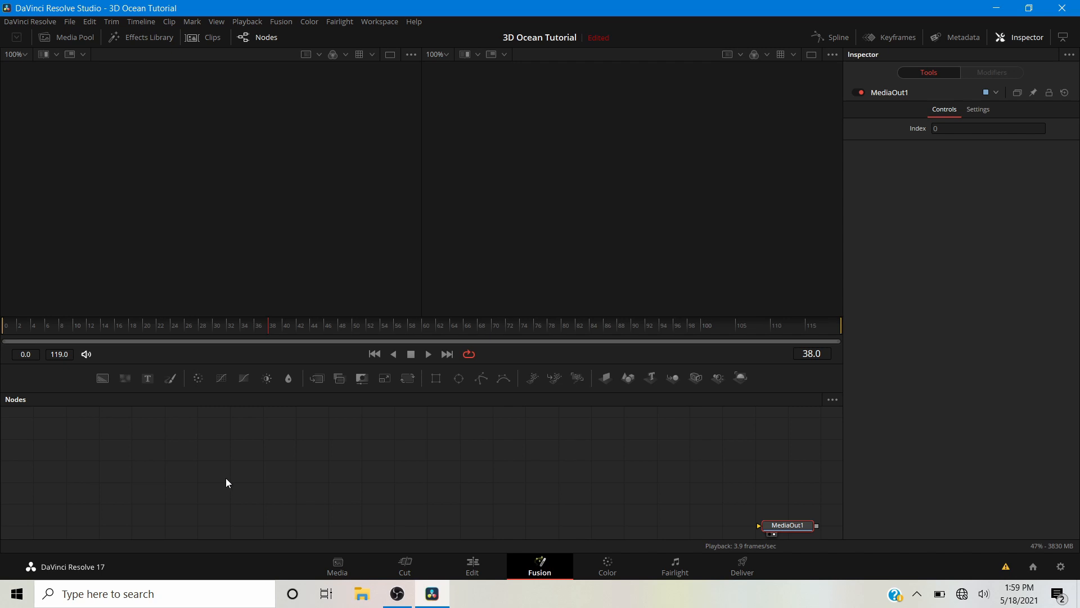
{"action": "key", "text": "shift+space"}
{"action": "type", "text": "lensma"}
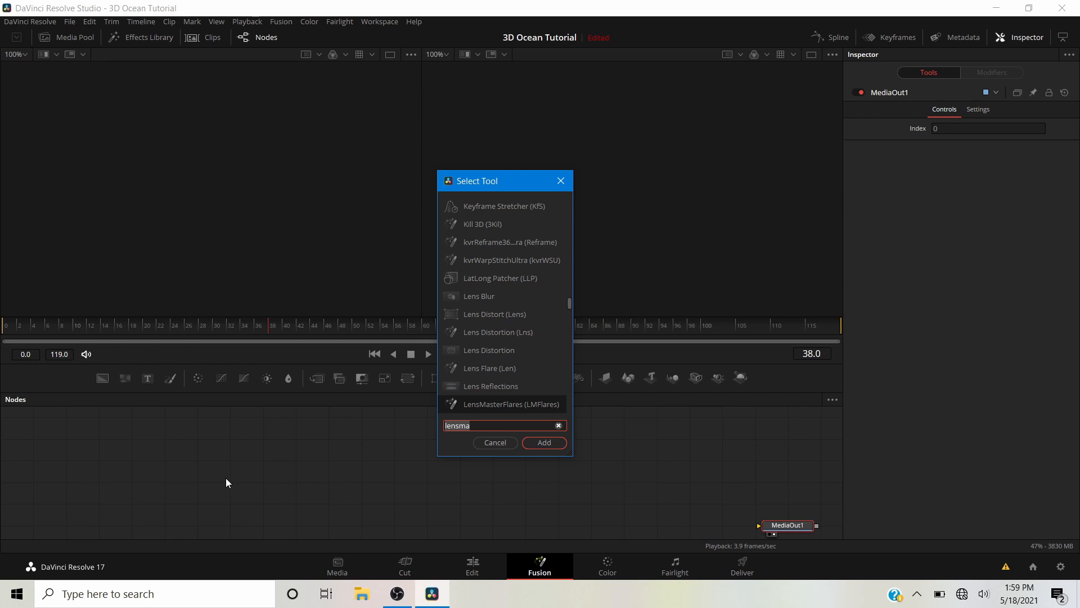
{"action": "type", "text": "turbul"}
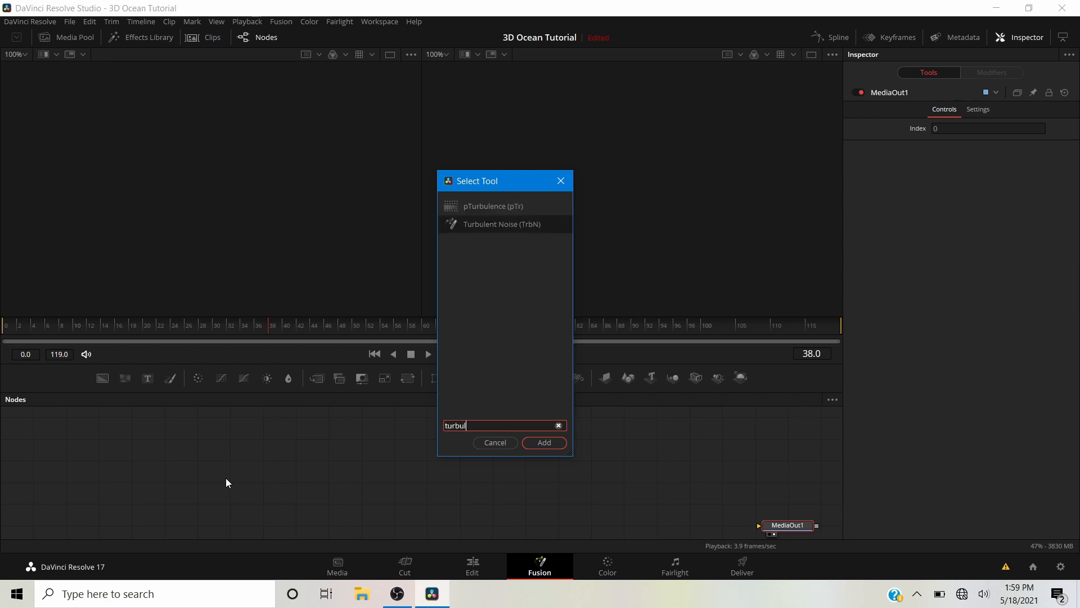
{"action": "key", "text": "Return"}
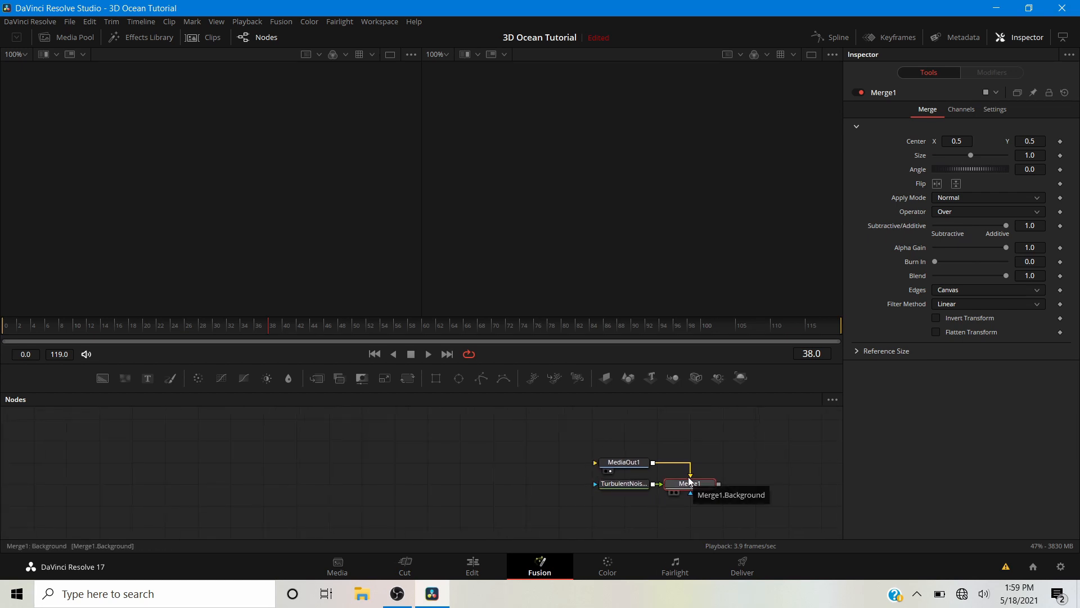
{"action": "key", "text": "Delete"}
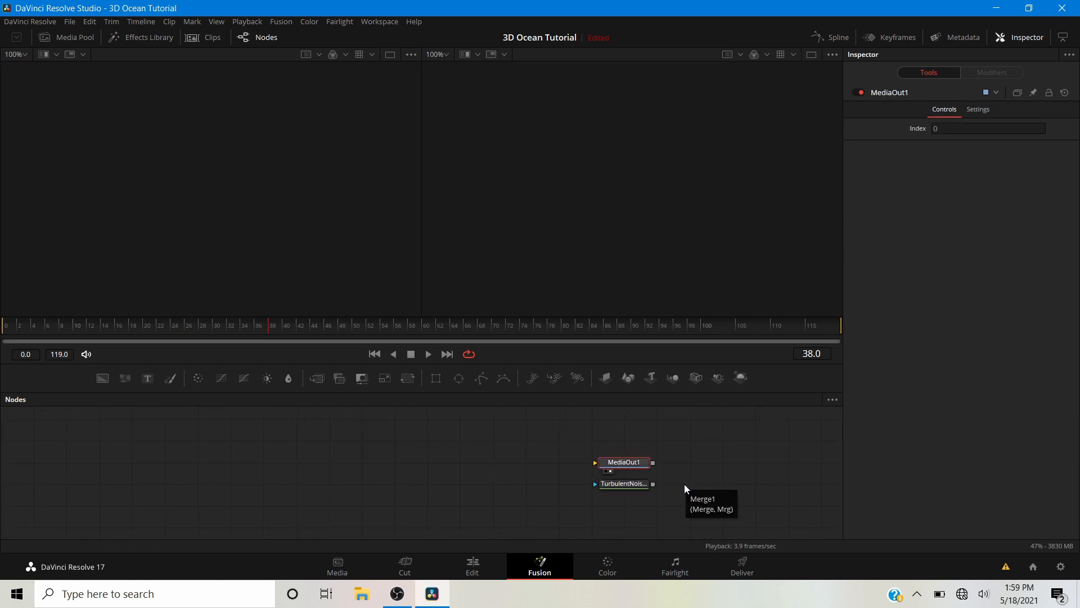
- Move the Turbulent Noise node well apart from MediaOut1 and display its output in a single viewer
{"action": "left_click_drag", "start_coordinate": [639, 485], "coordinate": [221, 440]}
{"action": "left_click", "coordinate": [143, 462]}
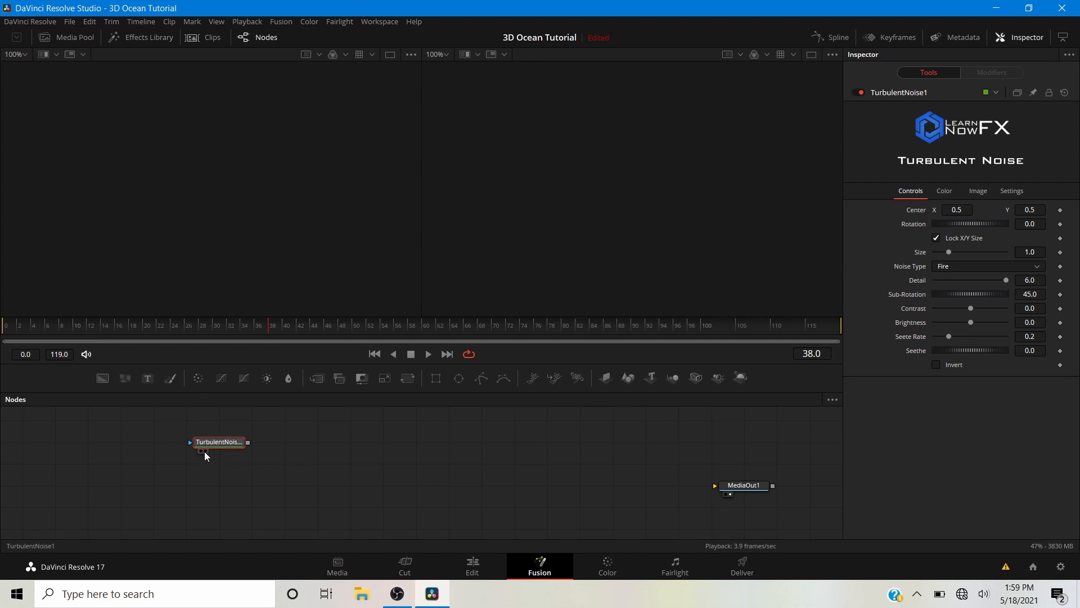
{"action": "left_click", "coordinate": [206, 450]}
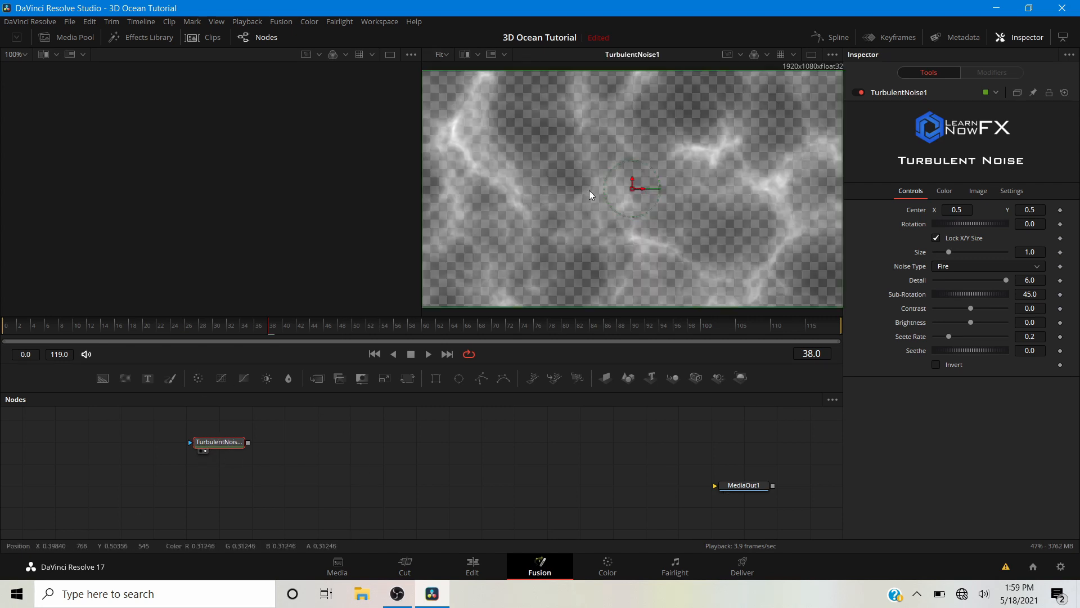
{"action": "left_click", "coordinate": [810, 54]}
{"action": "left_click_drag", "start_coordinate": [387, 221], "coordinate": [439, 232]}
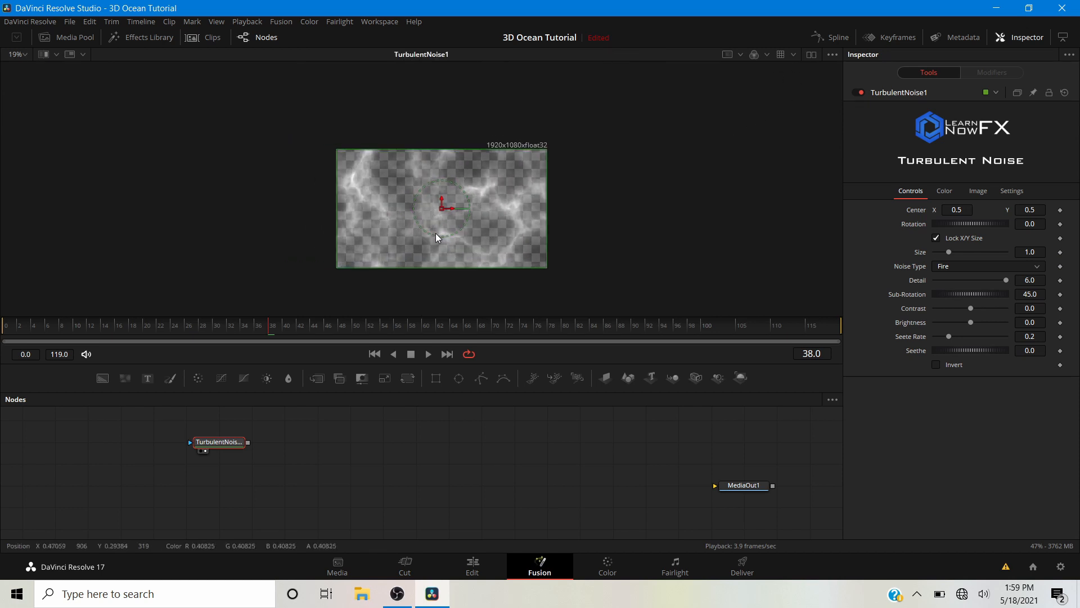
- Set the alpha of the Turbulent Noise node's Color 1 to 1.0
{"action": "key", "text": "XF86MonBrightnessUp"}
{"action": "left_click", "coordinate": [943, 191]}
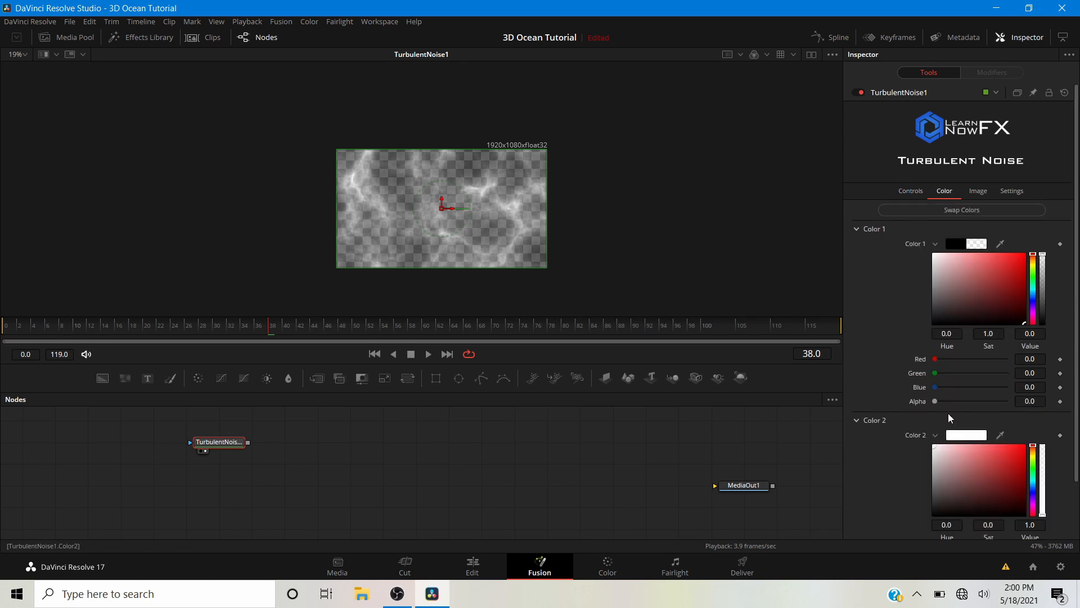
{"action": "left_click_drag", "start_coordinate": [934, 401], "coordinate": [1044, 397]}
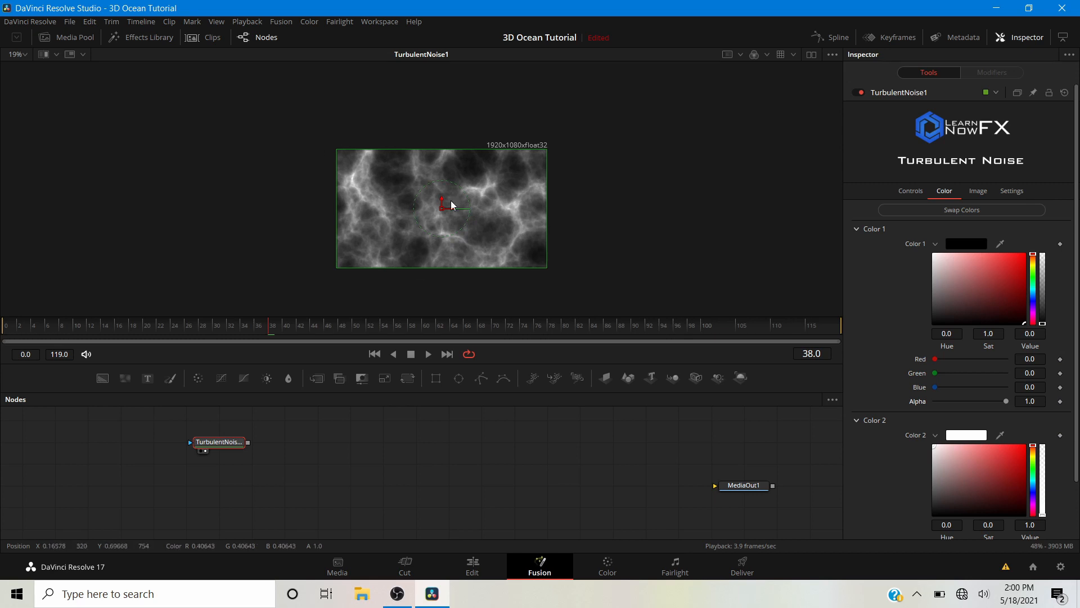
- Unlock the noise's X/Y size and set X Size to 2 and Y Size to 0.3
{"action": "left_click", "coordinate": [910, 189]}
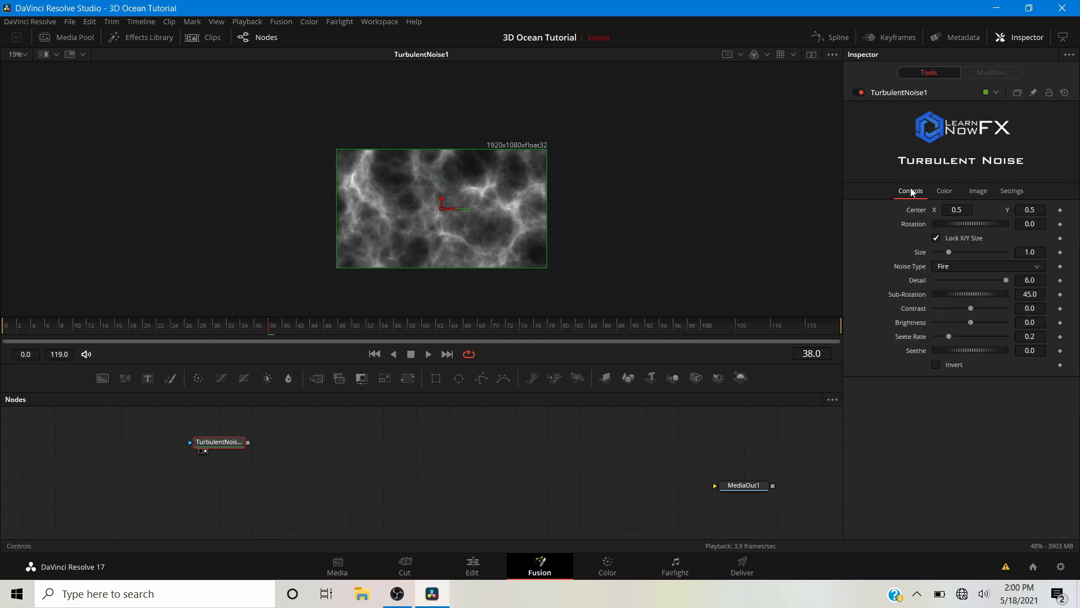
{"action": "left_click", "coordinate": [936, 238]}
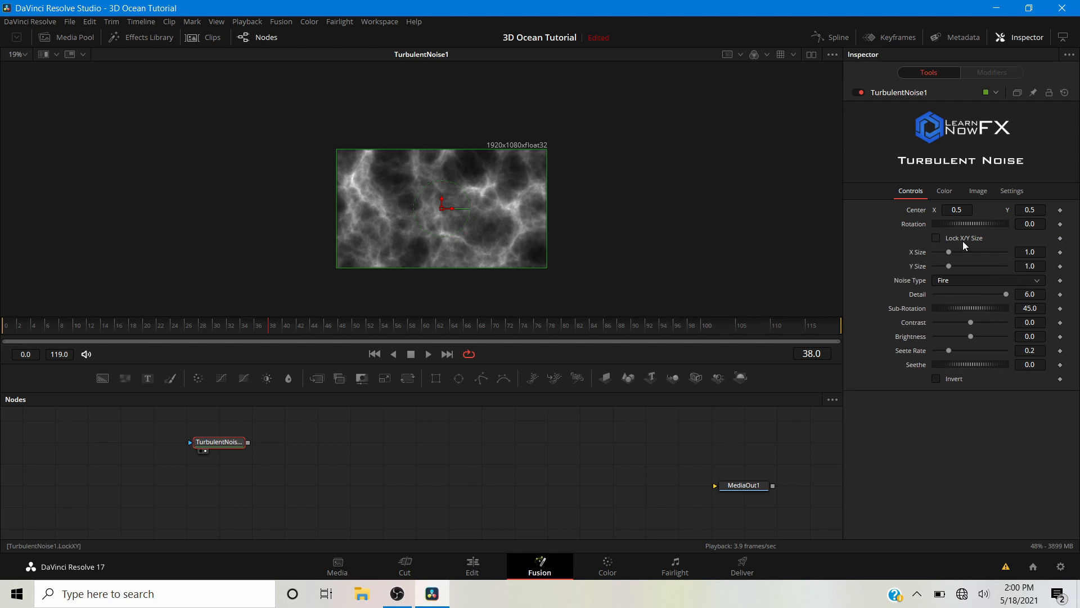
{"action": "double_click", "coordinate": [1029, 256]}
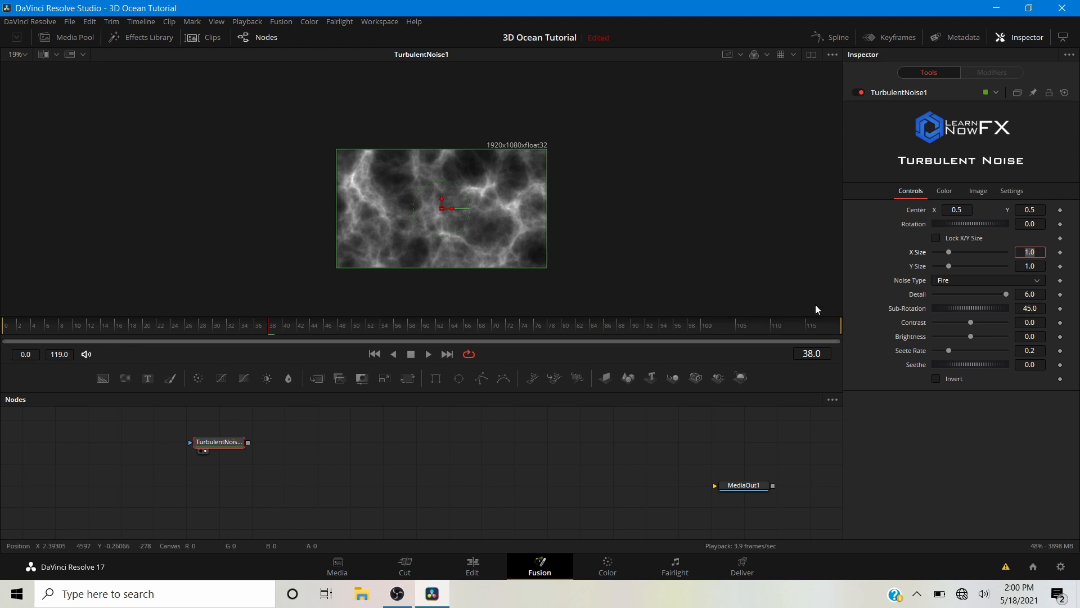
{"action": "type", "text": "2"}
{"action": "key", "text": "Return"}
{"action": "double_click", "coordinate": [1029, 266]}
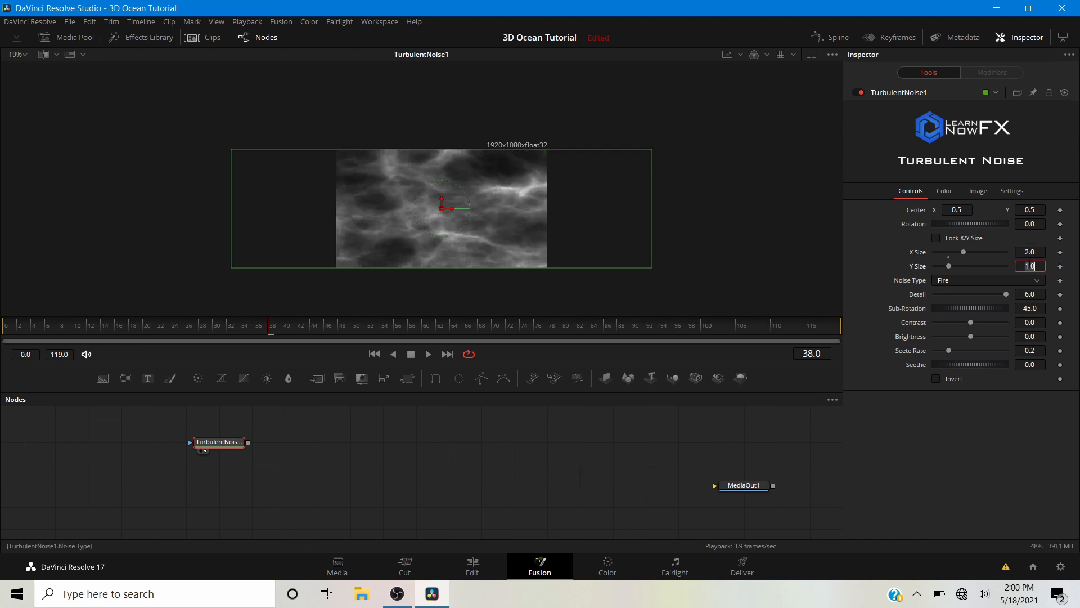
{"action": "type", "text": "0.3"}
{"action": "key", "text": "Return"}
{"action": "scroll", "coordinate": [512, 224], "scroll_direction": "up", "scroll_amount": 2}
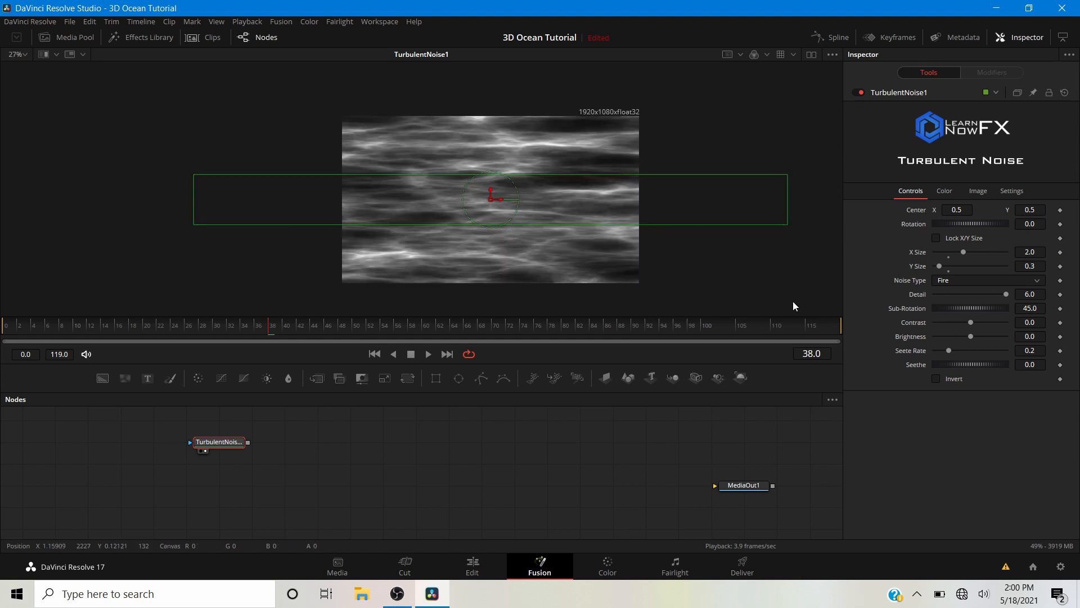
- Set the Y Size of the turbulent noise to 0.4
{"action": "left_click", "coordinate": [1041, 265]}
{"action": "key", "text": "BackSpace"}
{"action": "type", "text": "4"}
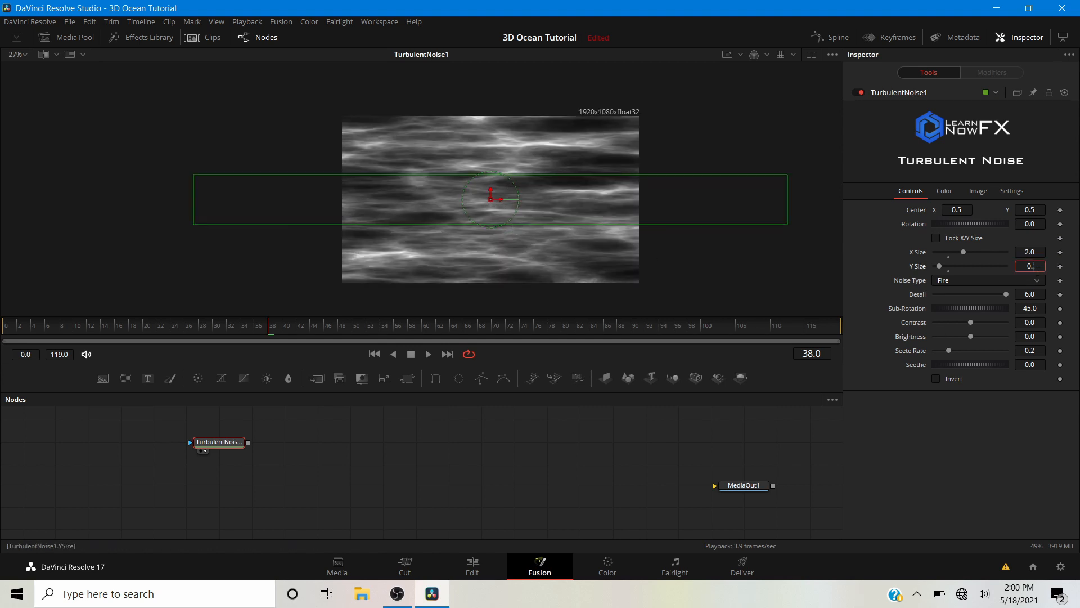
{"action": "key", "text": "Return"}
- Play back the noise animation and review the available noise types, keeping Fire
{"action": "key", "text": "space"}
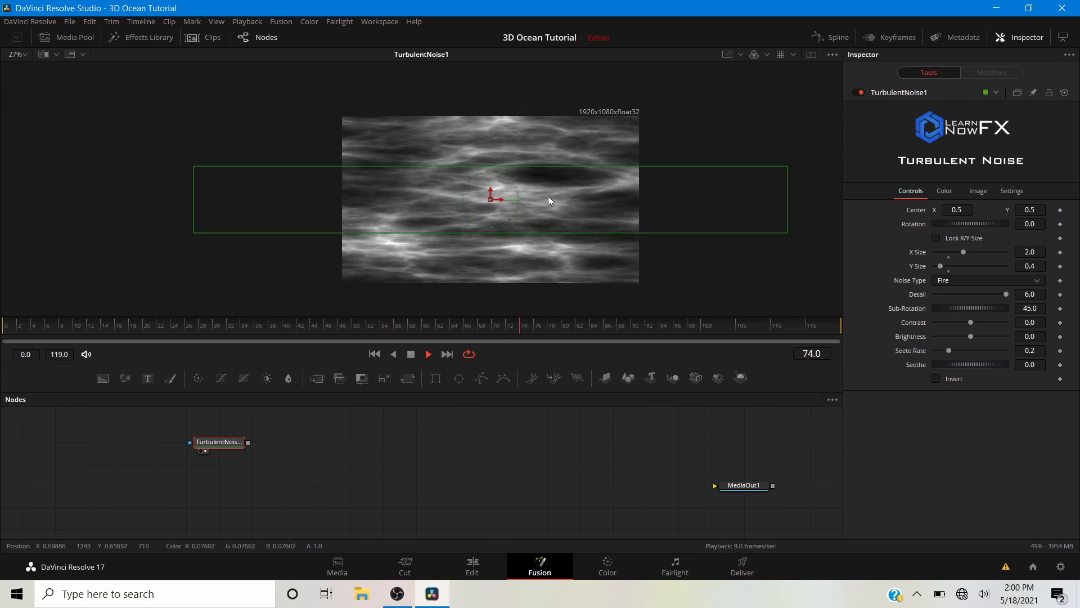
{"action": "key", "text": "space"}
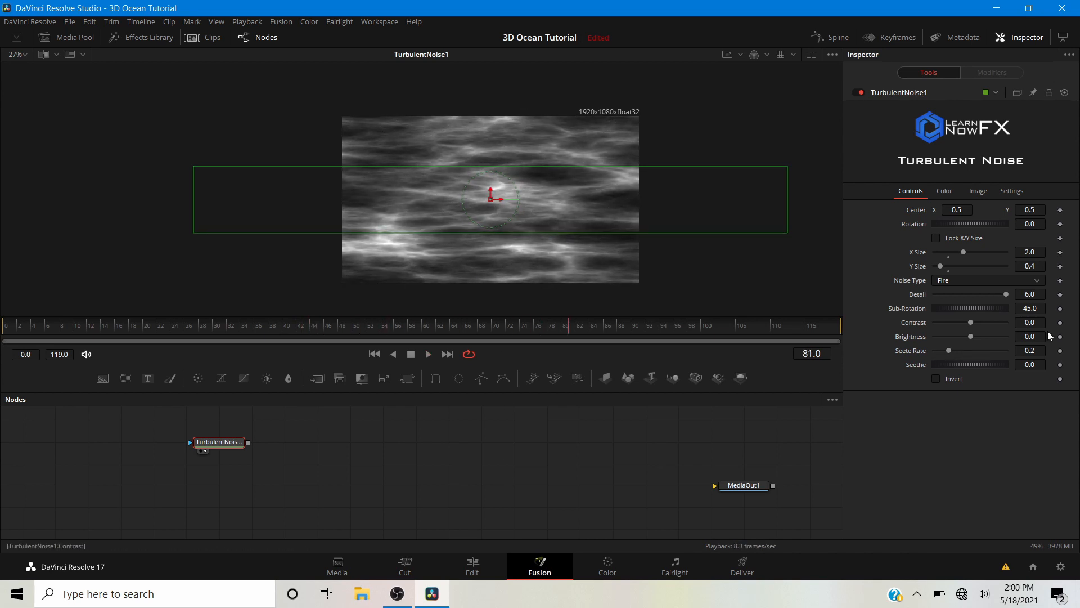
{"action": "left_click", "coordinate": [939, 282]}
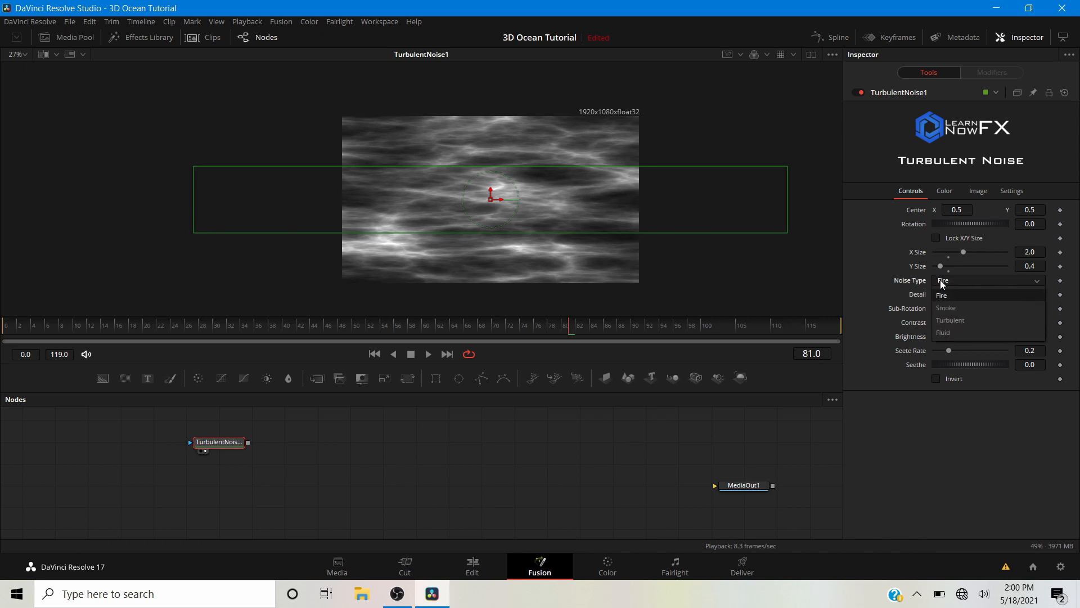
{"action": "left_click", "coordinate": [940, 279]}
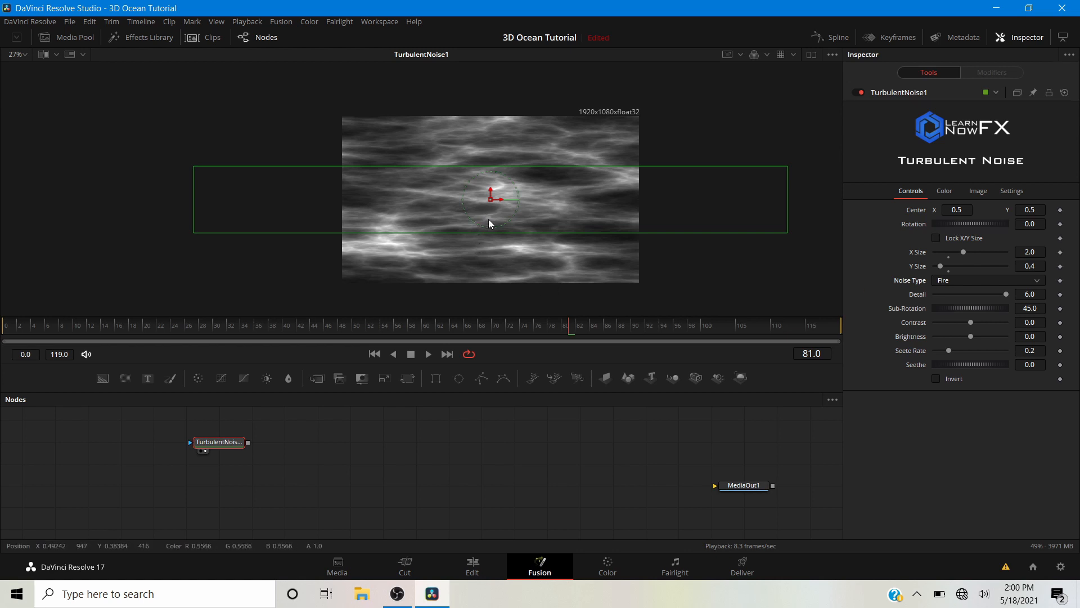
- Rename the Turbulent Noise node to Pattern
{"action": "left_click_drag", "start_coordinate": [334, 443], "coordinate": [374, 477]}
{"action": "right_click", "coordinate": [268, 477]}
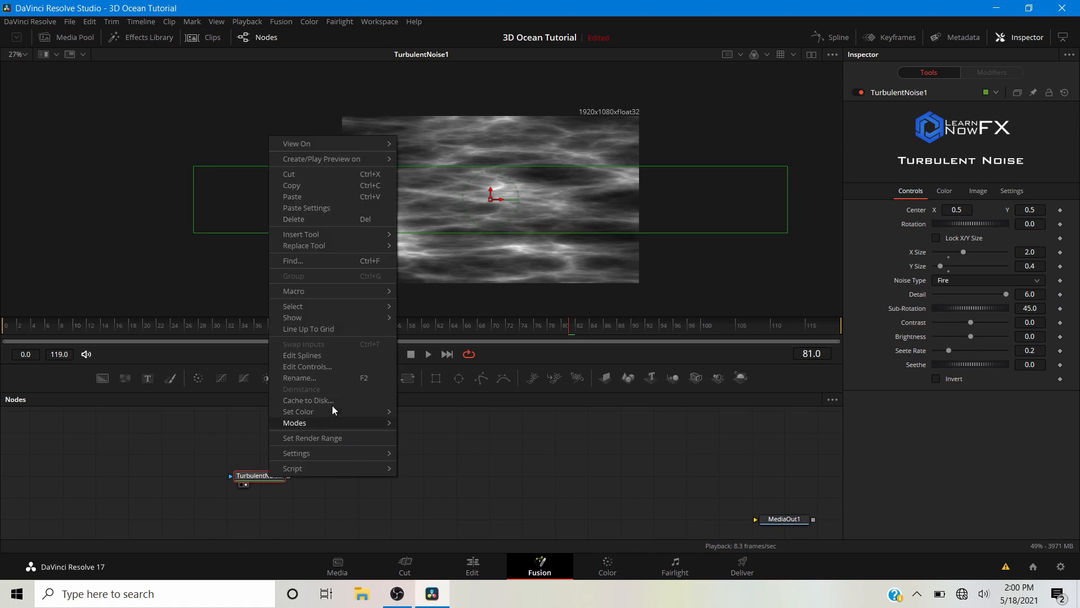
{"action": "left_click", "coordinate": [310, 380]}
{"action": "type", "text": "Pattern"}
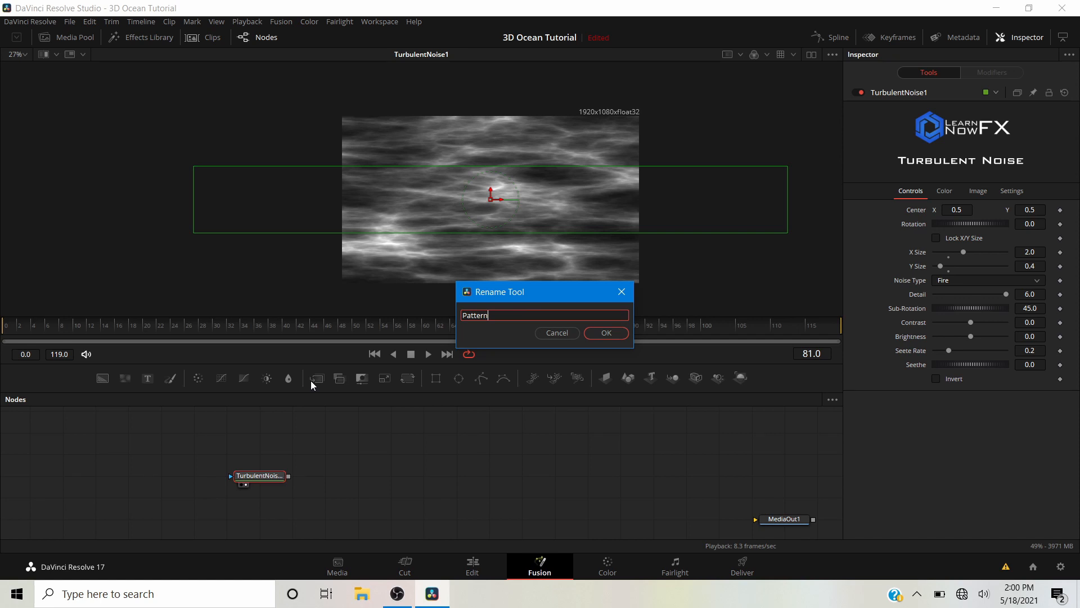
{"action": "key", "text": "Return"}
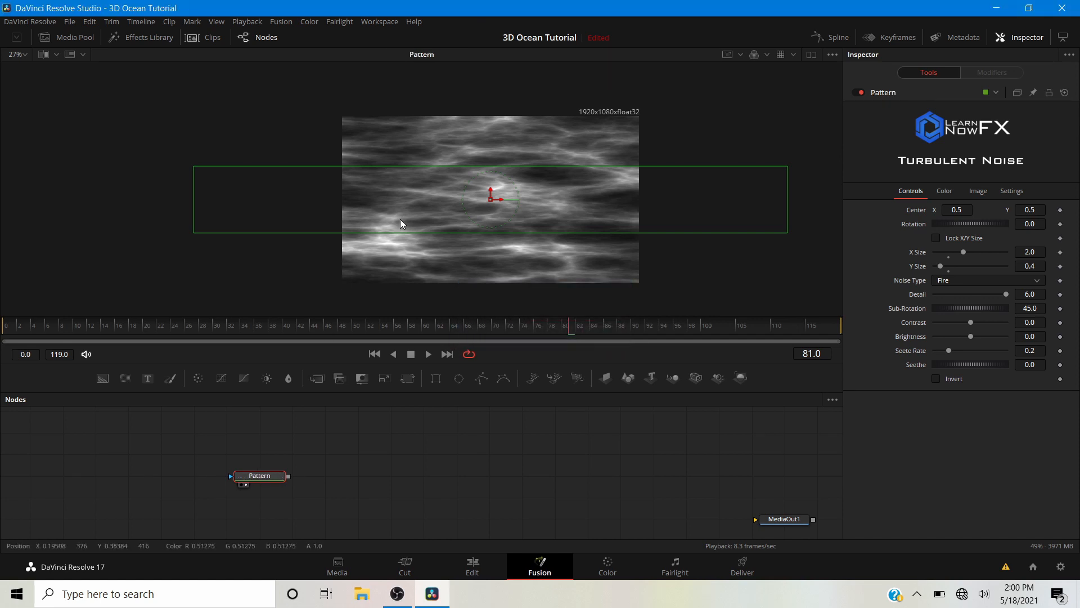
{"action": "left_click_drag", "start_coordinate": [344, 488], "coordinate": [288, 465]}
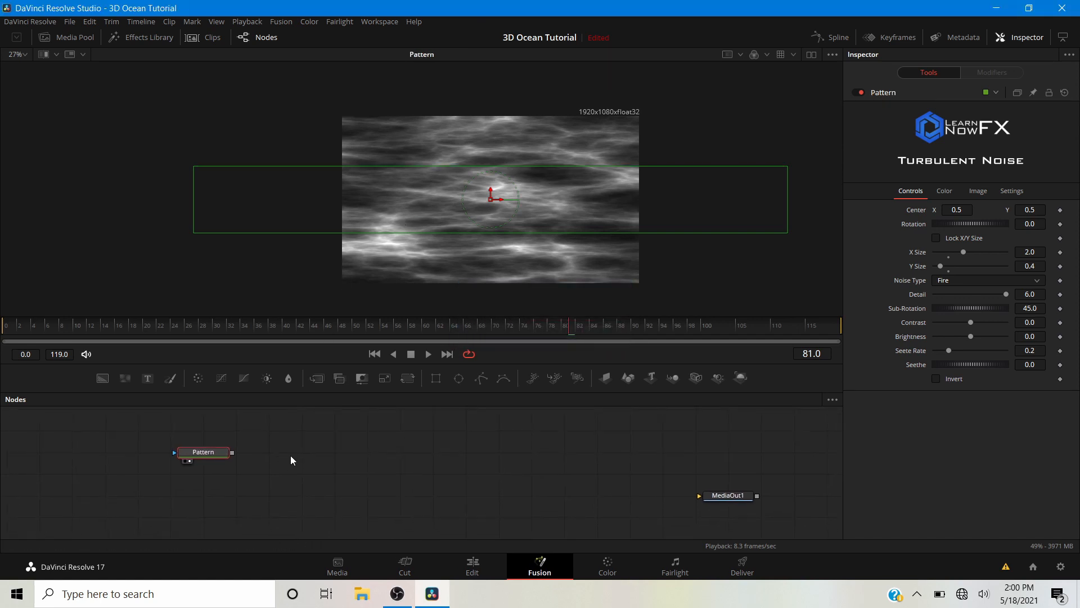
- Add a CookTorrance material node beside Pattern and connect Pattern to its Diffuse Color Material input
{"action": "left_click", "coordinate": [291, 455]}
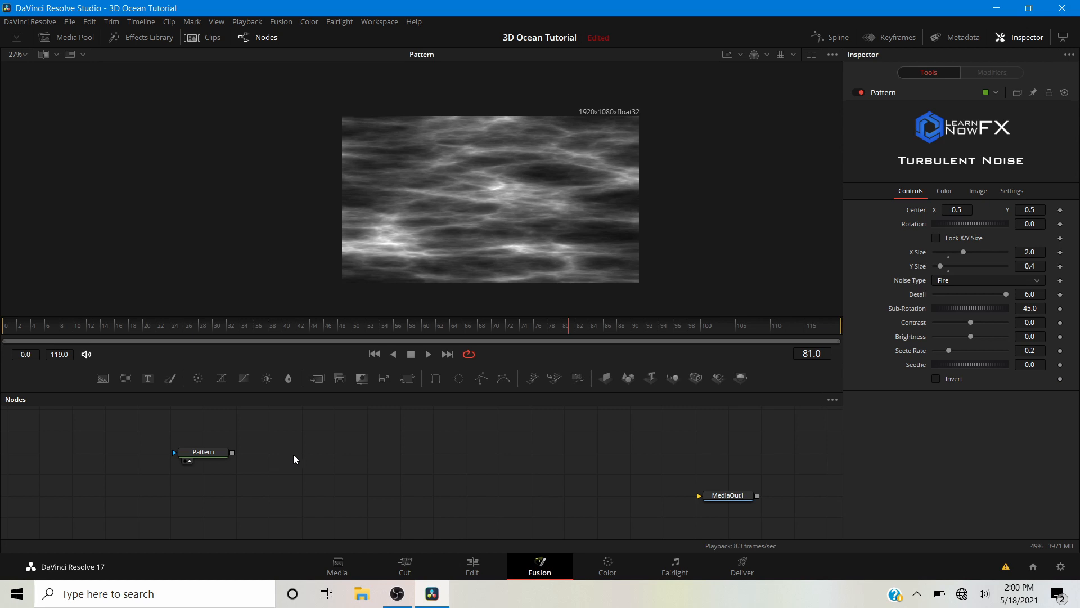
{"action": "key", "text": "shift+space"}
{"action": "type", "text": "cook"}
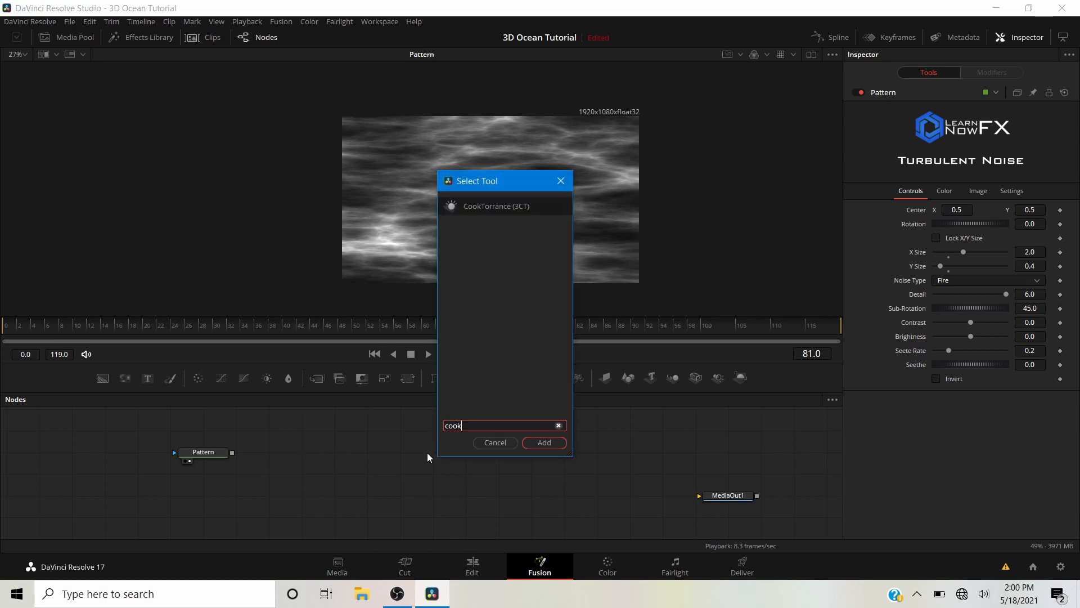
{"action": "left_click", "coordinate": [541, 443]}
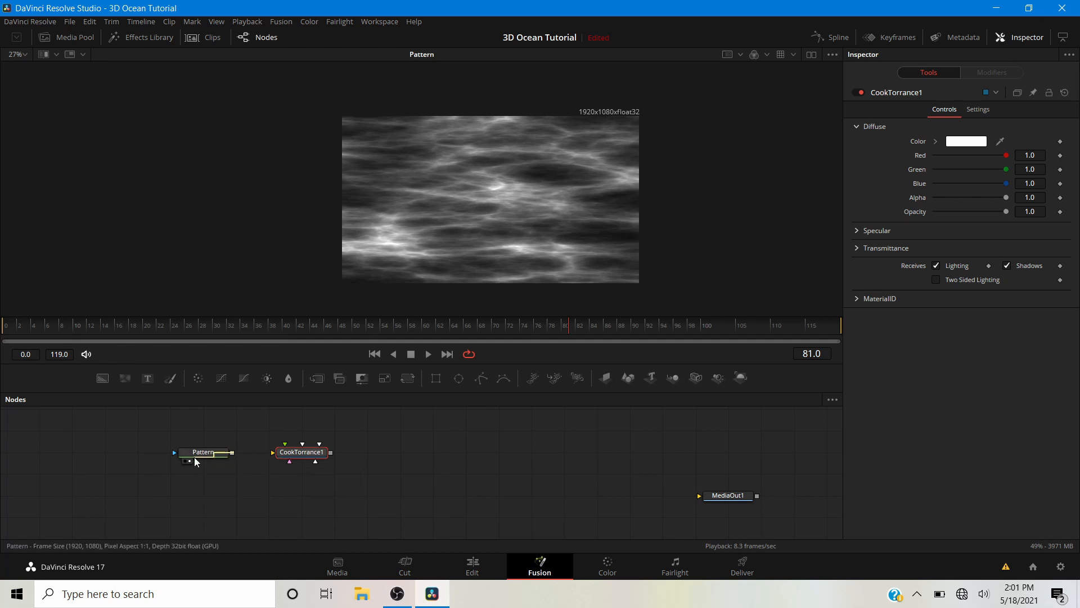
{"action": "left_click_drag", "start_coordinate": [233, 453], "coordinate": [288, 454]}
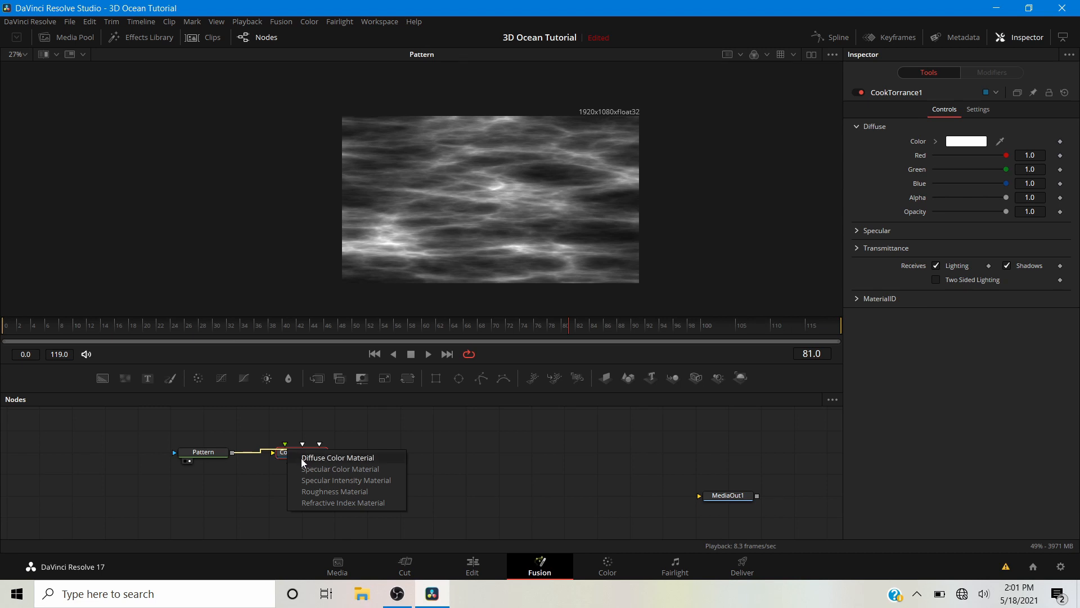
{"action": "left_click", "coordinate": [349, 459]}
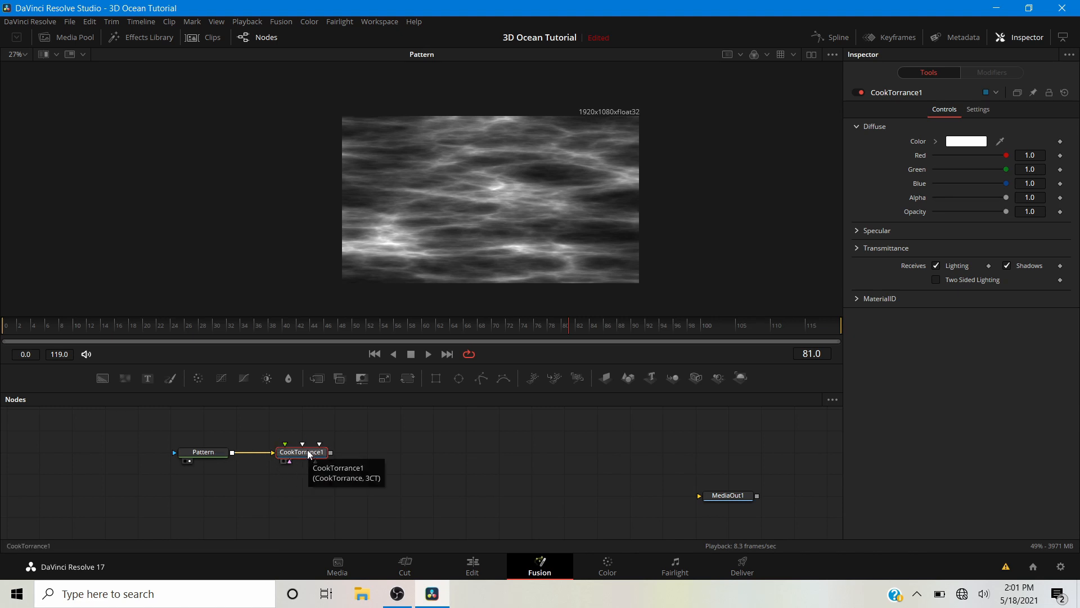
- Show the CookTorrance material in the viewer and rename its node to Base_Material
{"action": "key", "text": "1"}
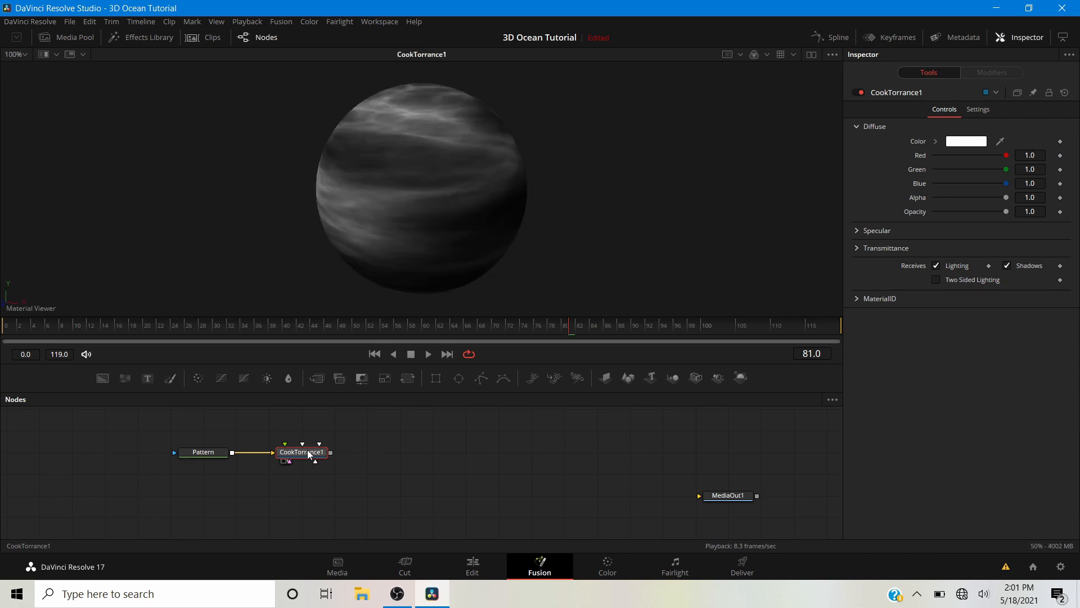
{"action": "left_click_drag", "start_coordinate": [344, 238], "coordinate": [394, 224]}
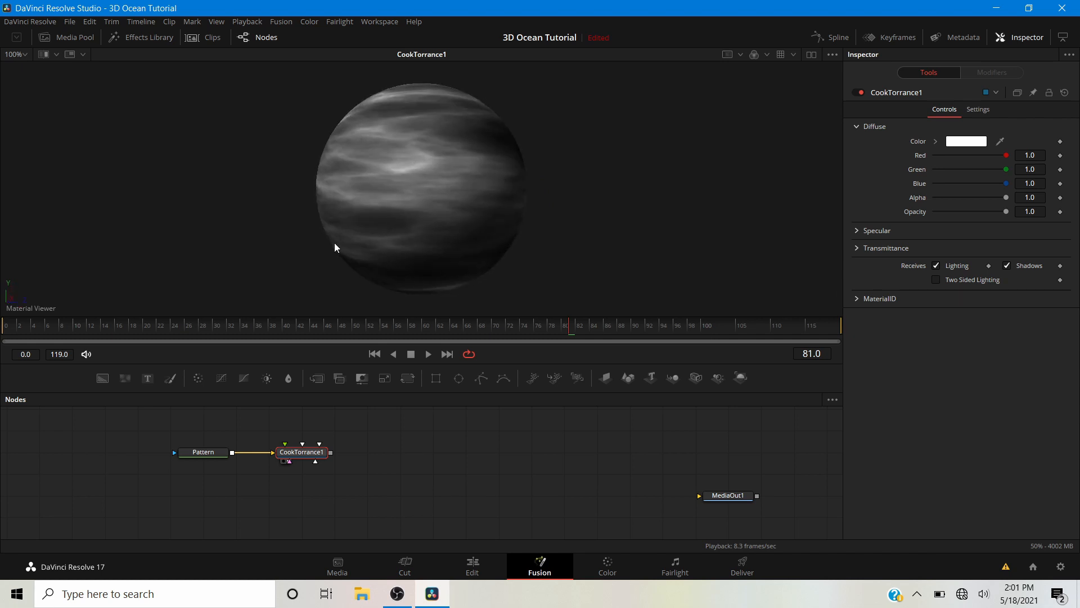
{"action": "mouse_move", "coordinate": [446, 183]}
{"action": "left_mouse_down"}
{"action": "mouse_move", "coordinate": [512, 113]}
{"action": "mouse_move", "coordinate": [499, 144]}
{"action": "mouse_move", "coordinate": [525, 132]}
{"action": "mouse_move", "coordinate": [440, 92]}
{"action": "mouse_move", "coordinate": [330, 194]}
{"action": "mouse_move", "coordinate": [400, 246]}
{"action": "mouse_move", "coordinate": [468, 255]}
{"action": "mouse_move", "coordinate": [525, 164]}
{"action": "mouse_move", "coordinate": [519, 94]}
{"action": "mouse_move", "coordinate": [311, 155]}
{"action": "mouse_move", "coordinate": [421, 231]}
{"action": "mouse_move", "coordinate": [437, 191]}
{"action": "mouse_move", "coordinate": [244, 175]}
{"action": "mouse_move", "coordinate": [461, 246]}
{"action": "mouse_move", "coordinate": [371, 443]}
{"action": "mouse_move", "coordinate": [389, 176]}
{"action": "mouse_move", "coordinate": [436, 133]}
{"action": "mouse_move", "coordinate": [444, 207]}
{"action": "left_mouse_up"}
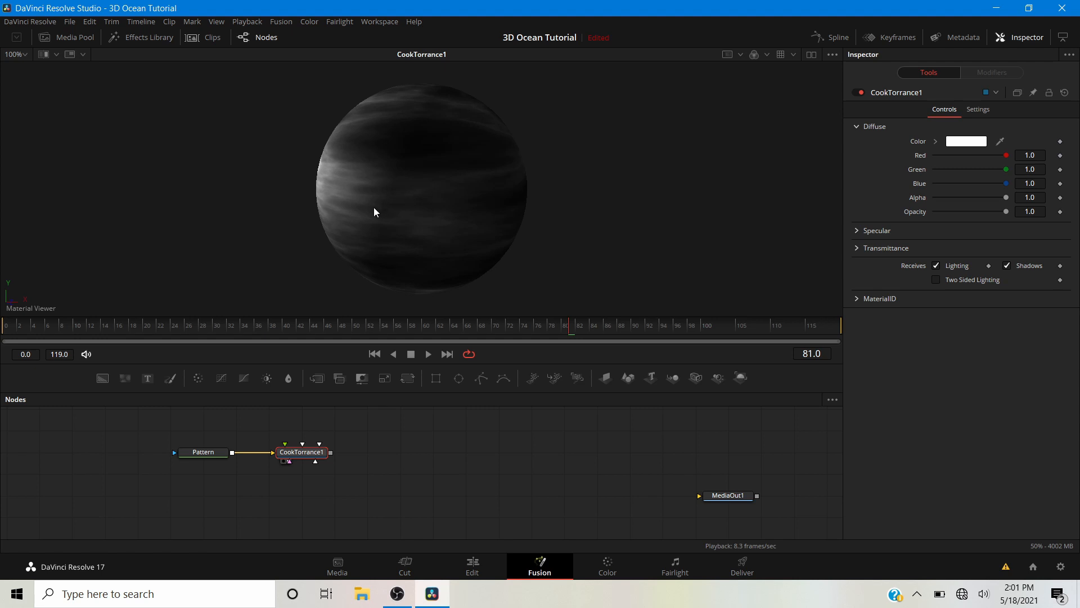
{"action": "left_click_drag", "start_coordinate": [320, 213], "coordinate": [354, 180]}
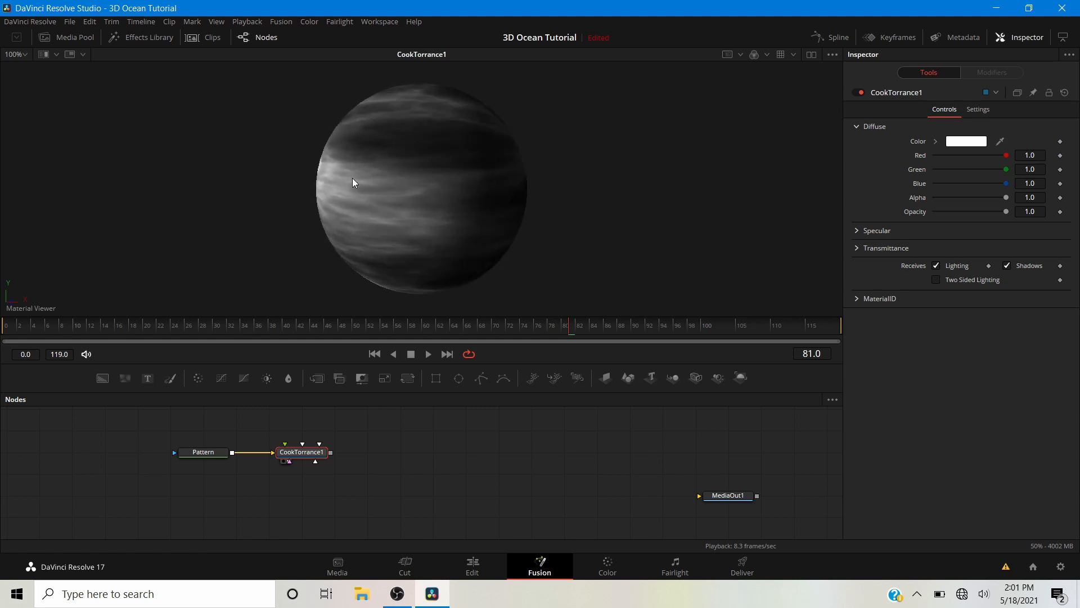
{"action": "right_click", "coordinate": [293, 454]}
{"action": "left_click", "coordinate": [329, 353]}
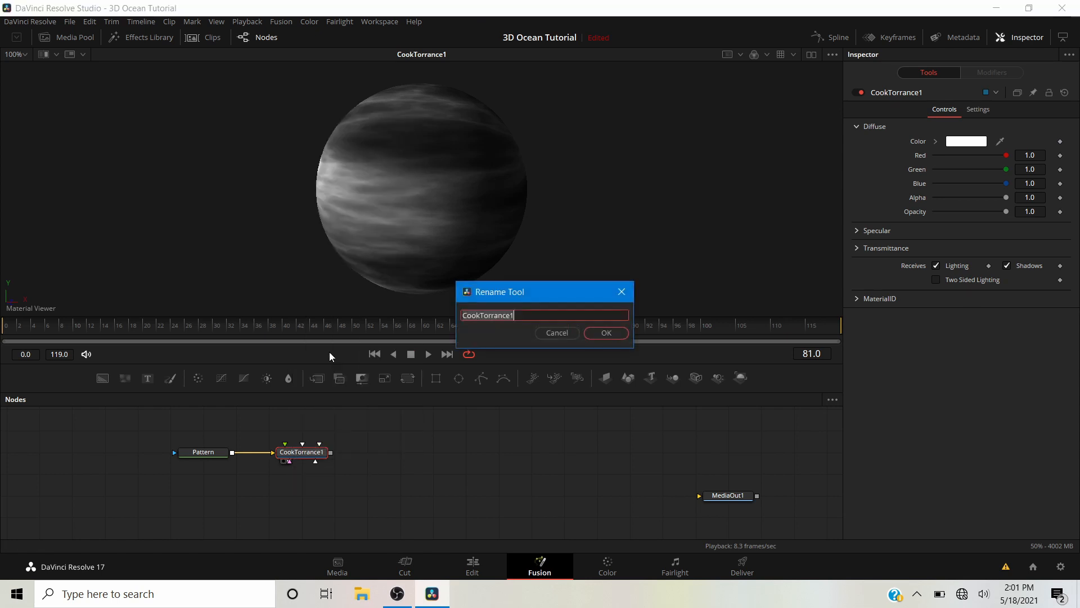
{"action": "type", "text": "Base_Material"}
{"action": "key", "text": "Return"}
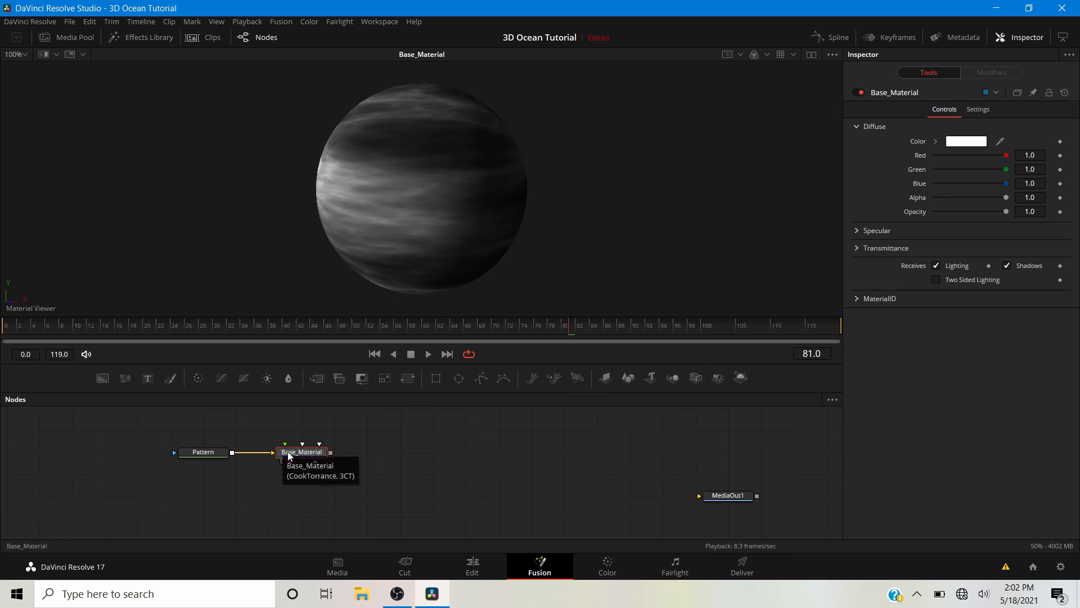
- Set the specular Roughness of Base_Material to 0.1
{"action": "left_click", "coordinate": [858, 231]}
{"action": "left_click_drag", "start_coordinate": [980, 316], "coordinate": [909, 316]}
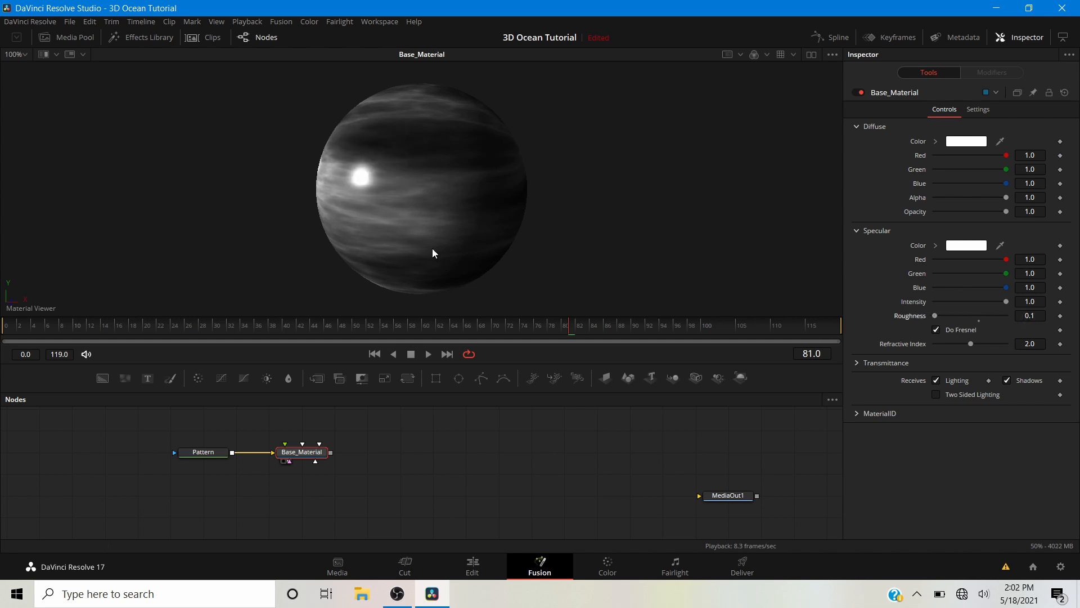
{"action": "left_click_drag", "start_coordinate": [434, 251], "coordinate": [459, 160]}
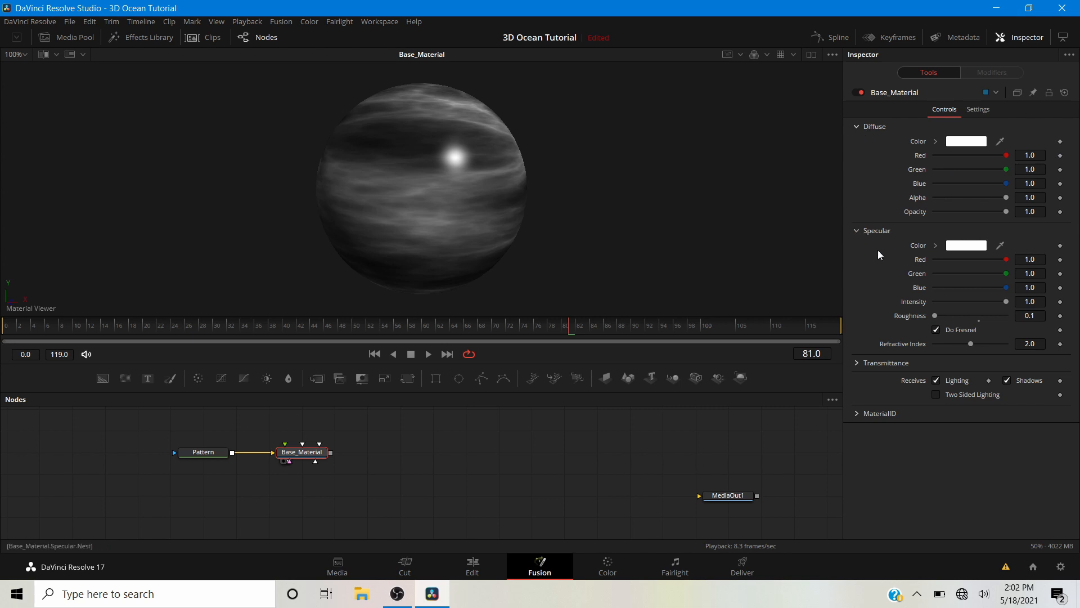
{"action": "left_click", "coordinate": [872, 233]}
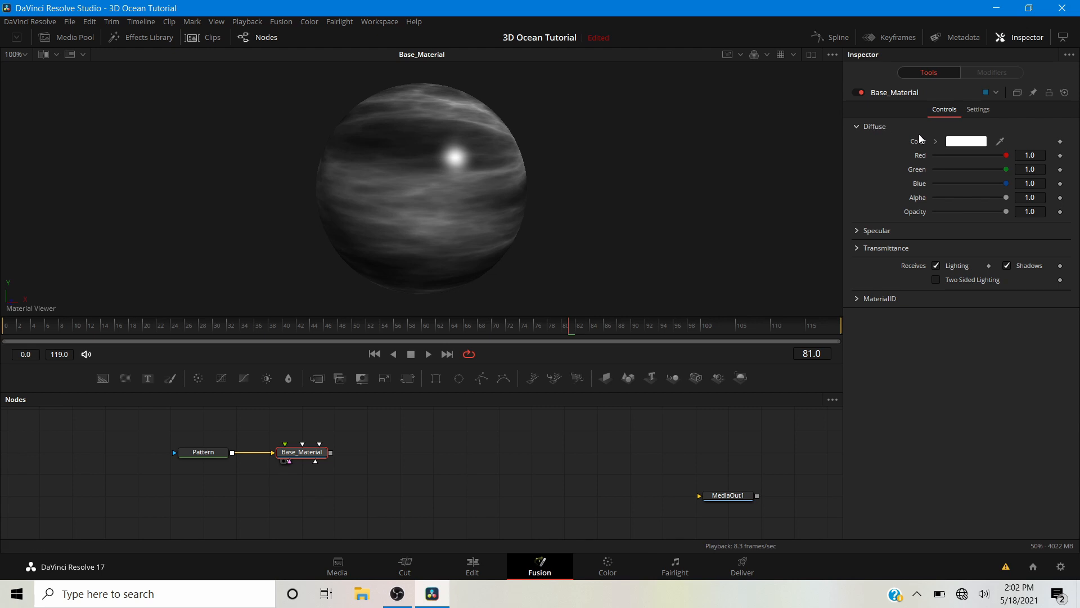
- Set the diffuse color of Base_Material to Hue 0.65, Sat 0.5 and Value 0.5
{"action": "left_click", "coordinate": [935, 142]}
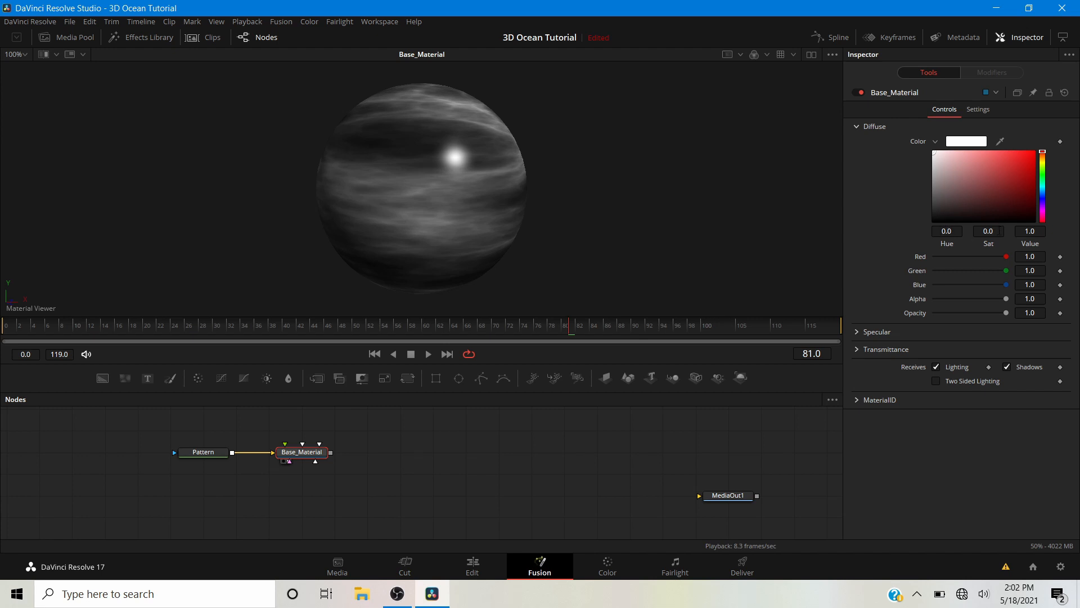
{"action": "left_click", "coordinate": [953, 231]}
{"action": "type", "text": "0.65"}
{"action": "key", "text": "Tab"}
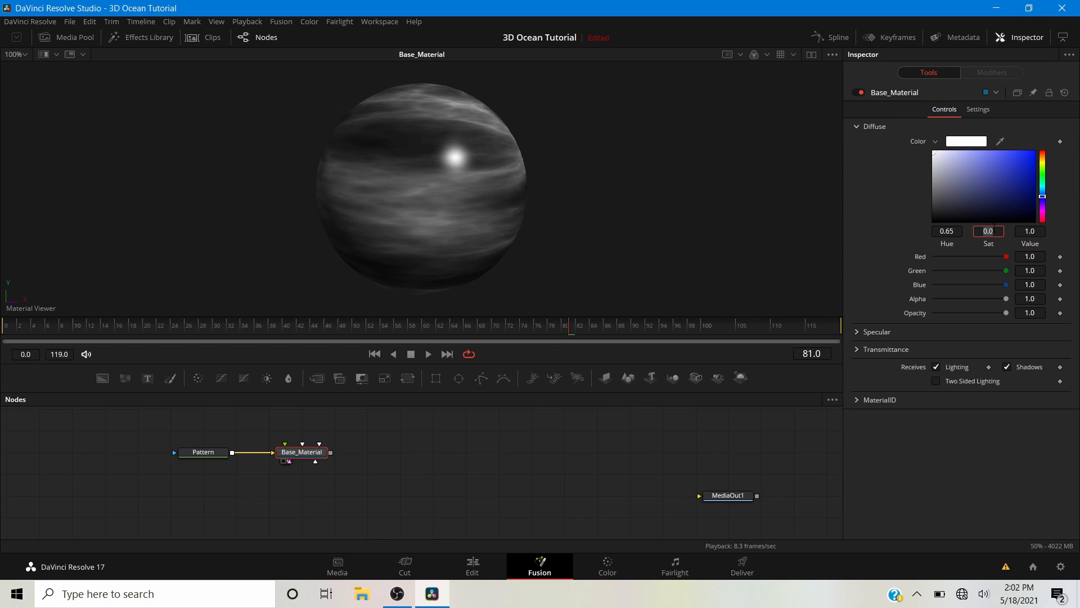
{"action": "type", "text": "0.5"}
{"action": "key", "text": "Tab"}
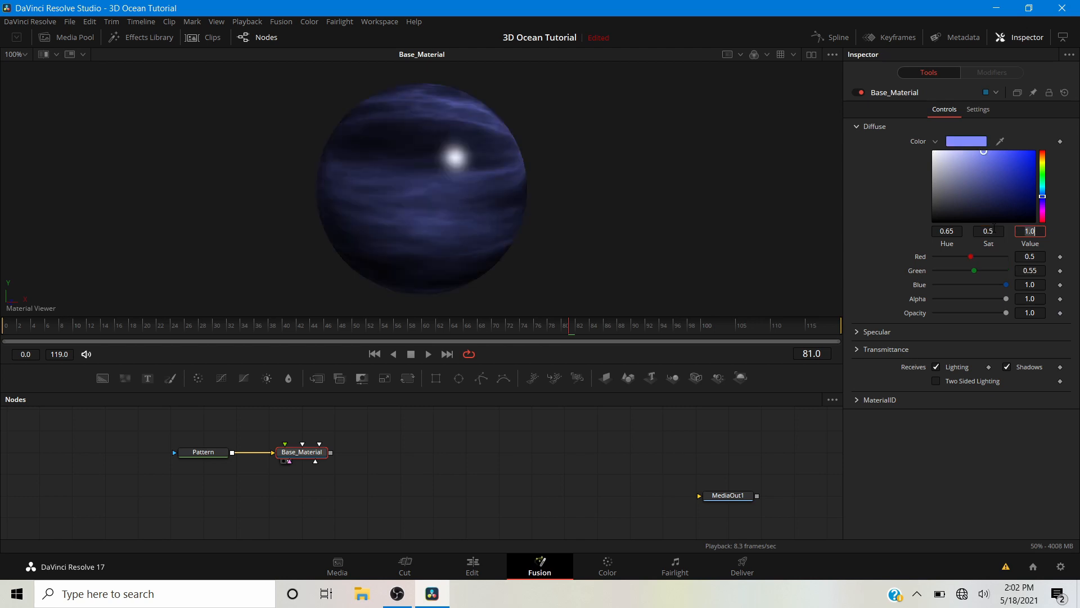
{"action": "type", "text": "0.5"}
{"action": "key", "text": "Tab"}
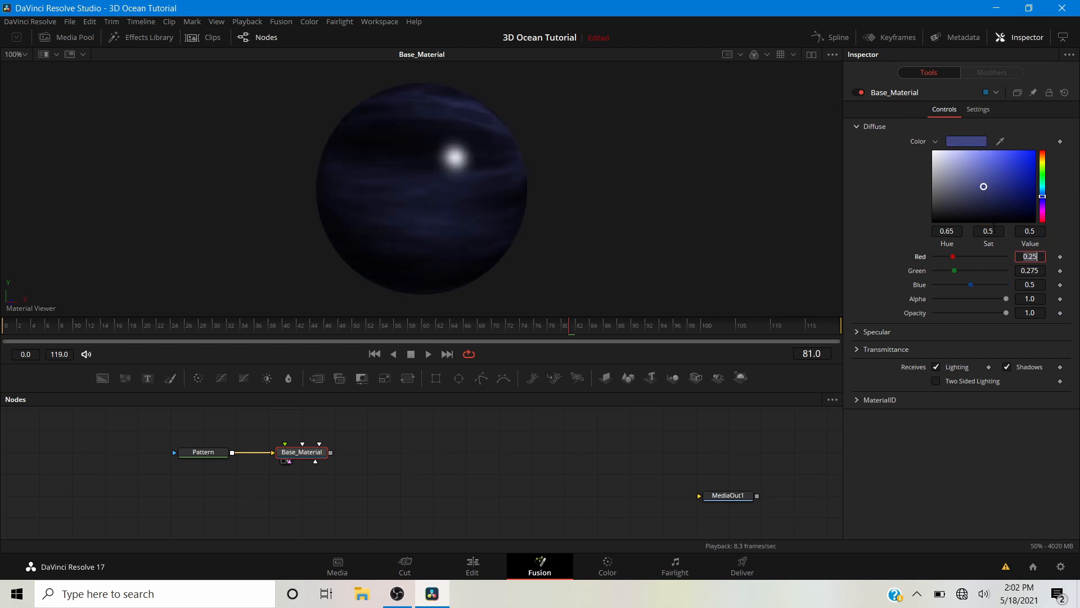
{"action": "left_click_drag", "start_coordinate": [477, 200], "coordinate": [700, 197]}
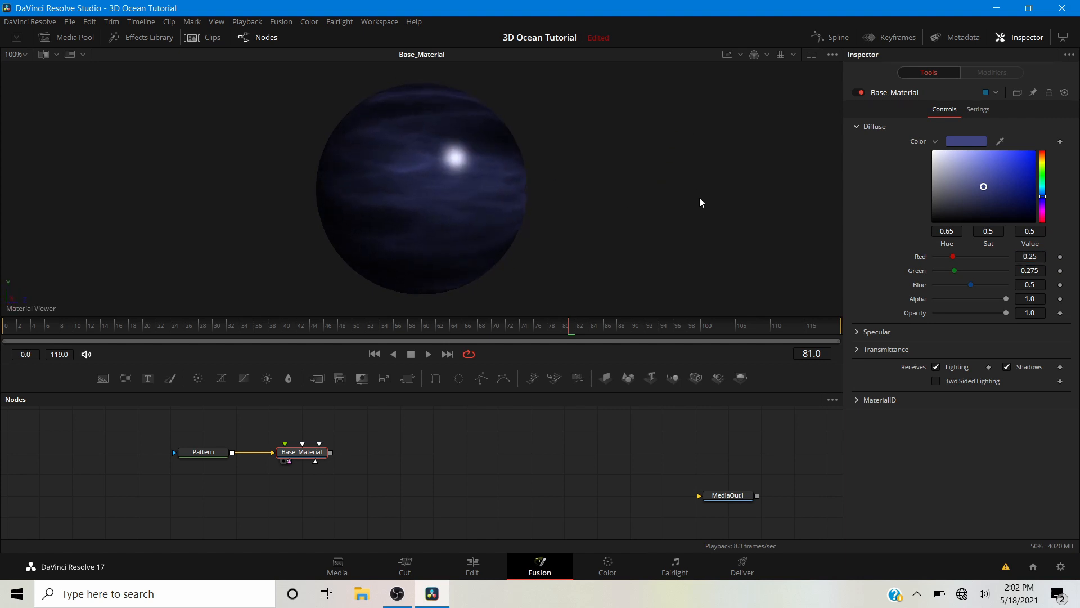
{"action": "left_click_drag", "start_coordinate": [367, 206], "coordinate": [548, 225]}
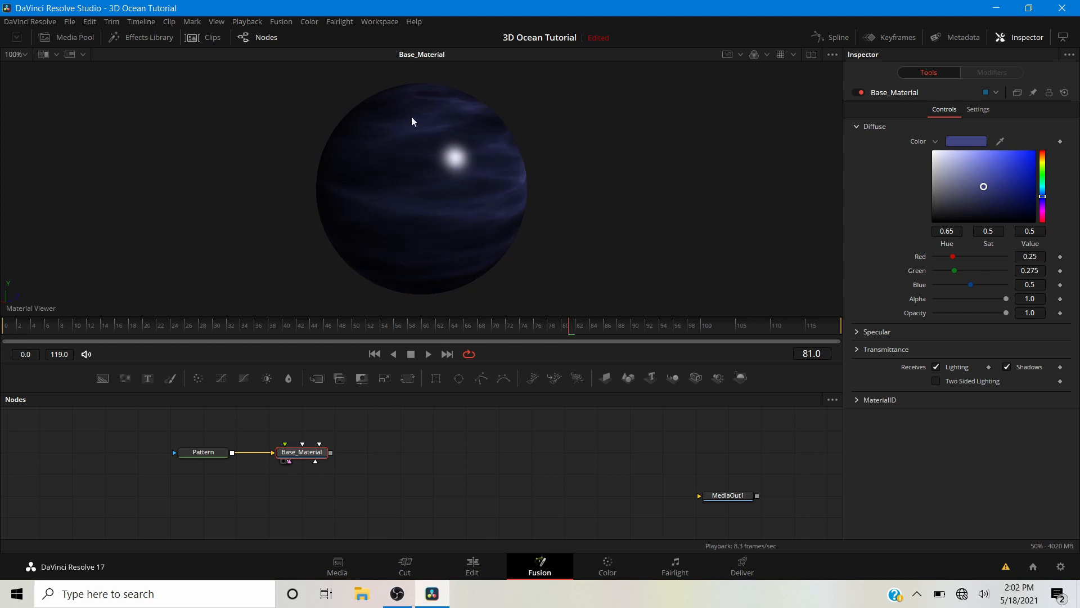
- Add a BumpMap node below Base_Material and rename it to Height
{"action": "left_click", "coordinate": [292, 500]}
{"action": "key", "text": "shift+space"}
{"action": "type", "text": "bump"}
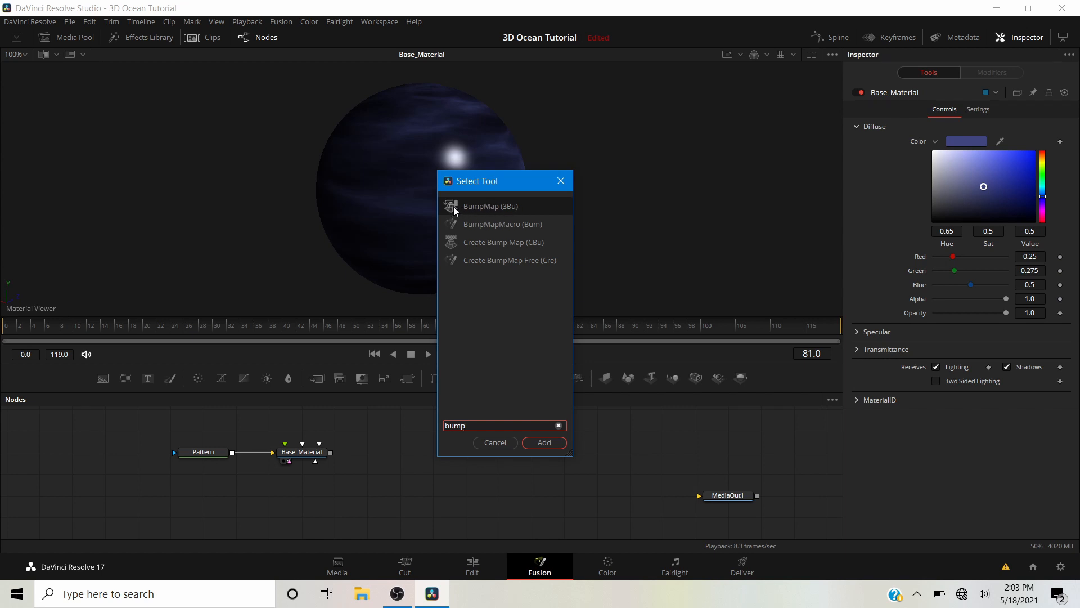
{"action": "left_click", "coordinate": [549, 441]}
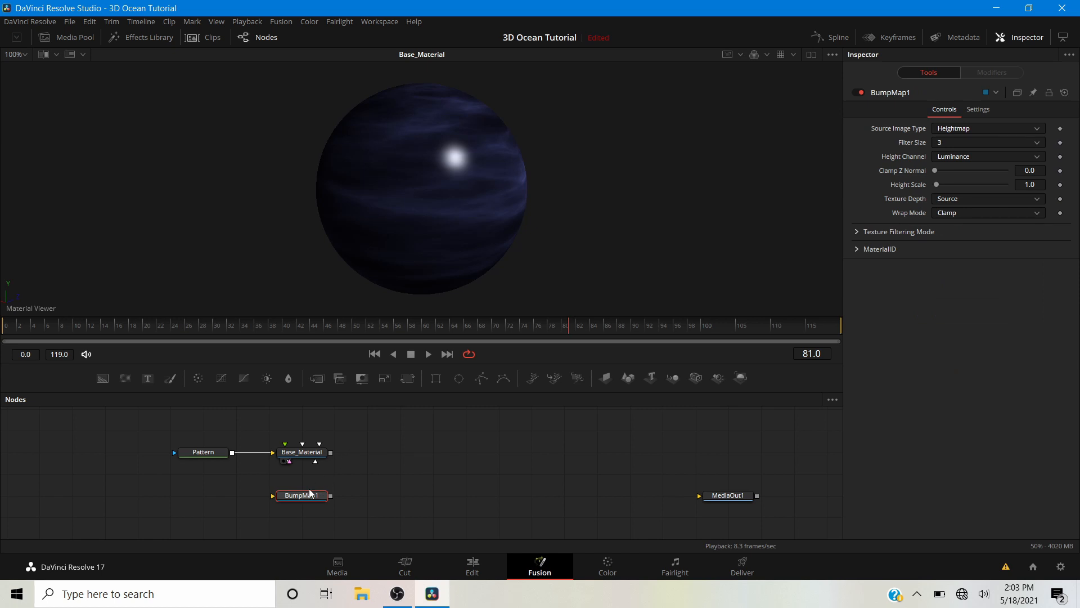
{"action": "right_click", "coordinate": [305, 495]}
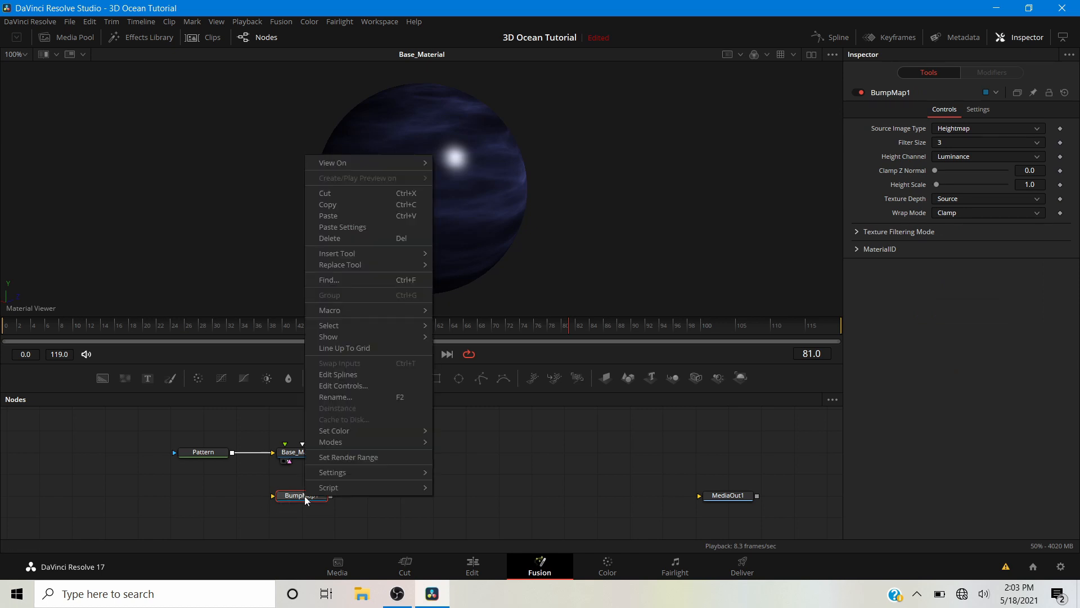
{"action": "left_click", "coordinate": [336, 396]}
{"action": "type", "text": "He"}
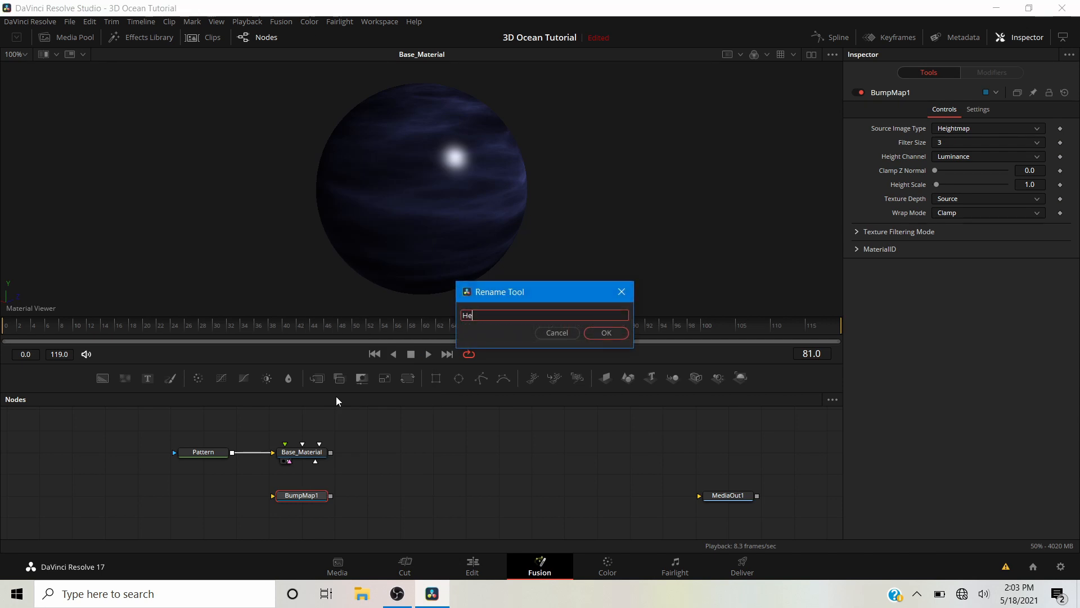
{"action": "type", "text": "ight"}
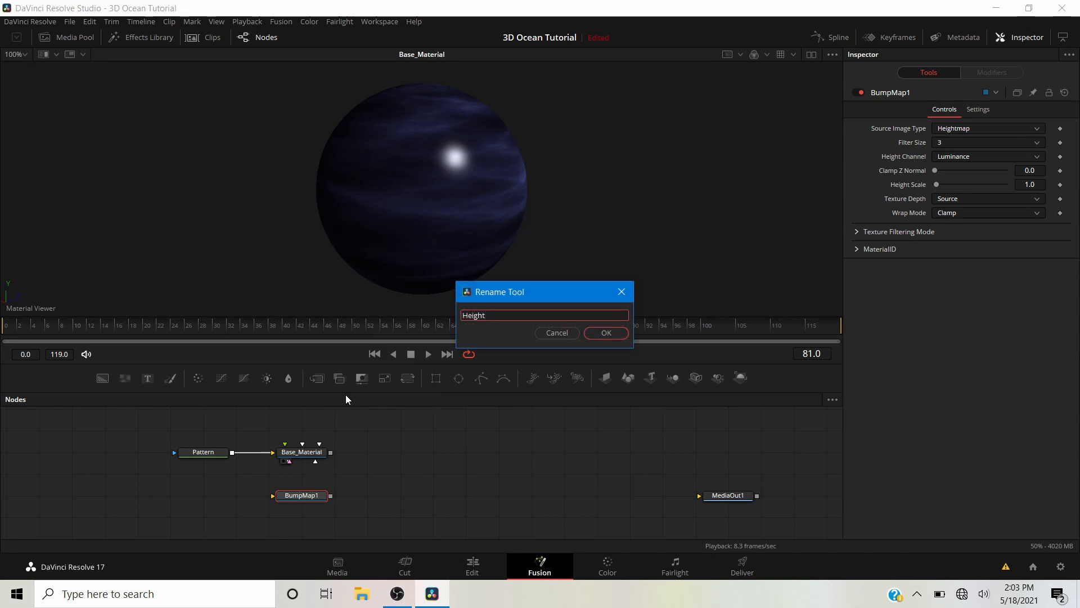
{"action": "left_click", "coordinate": [606, 332]}
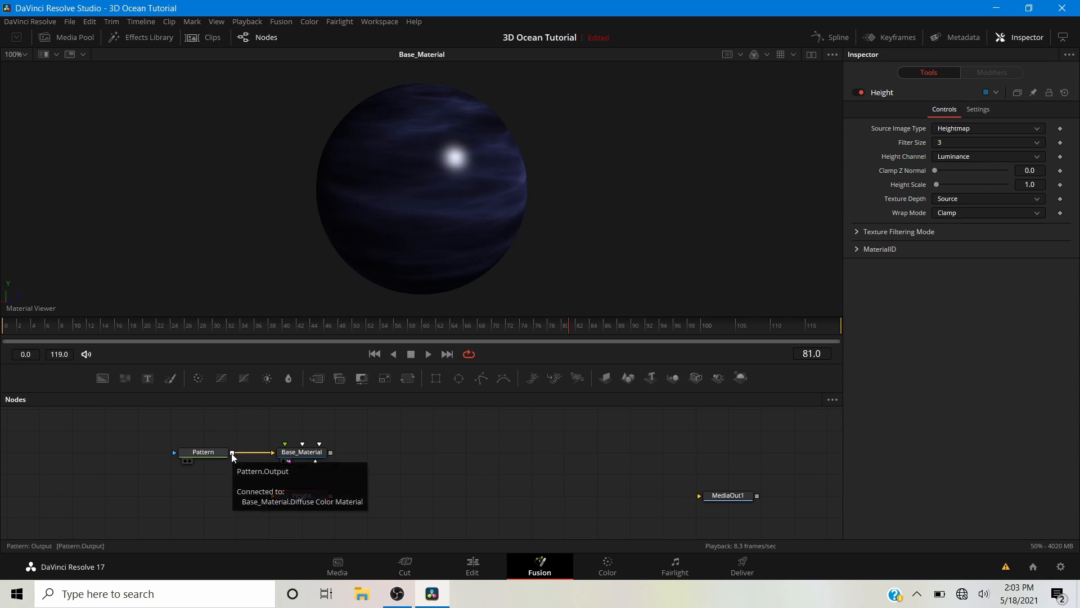
- Connect Pattern to the Height node, then set its Height Scale to 50.0 and preview the animated bump map
{"action": "left_click_drag", "start_coordinate": [232, 454], "coordinate": [278, 495]}
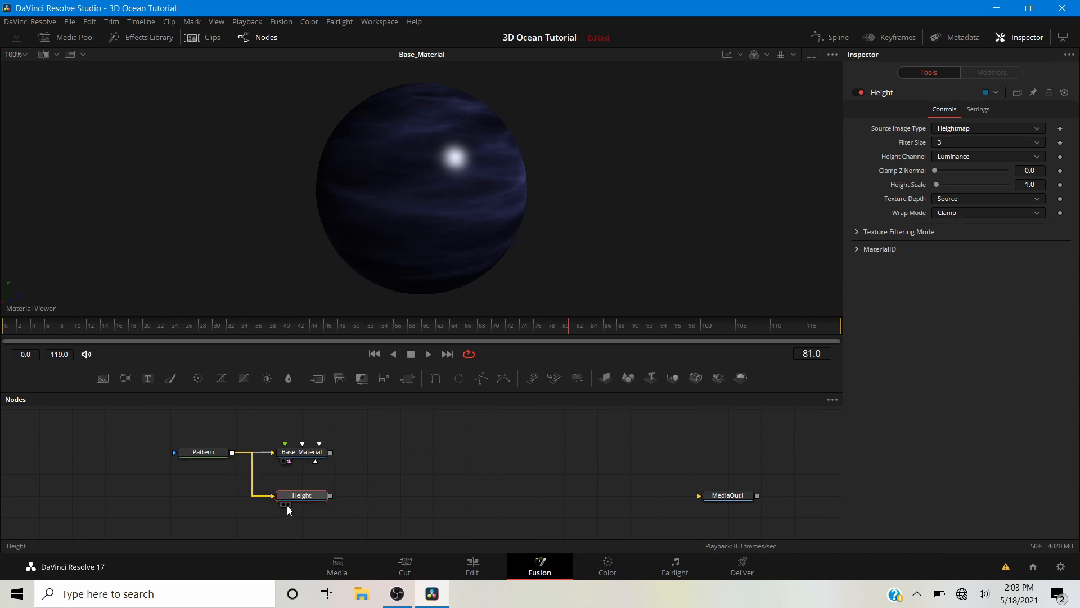
{"action": "left_click", "coordinate": [287, 505]}
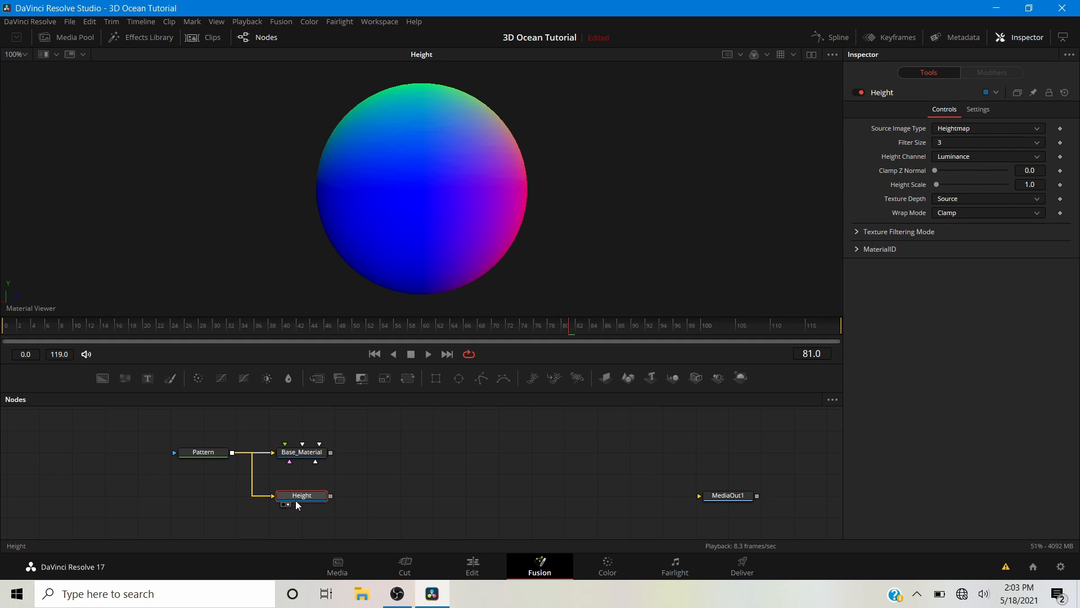
{"action": "left_click_drag", "start_coordinate": [937, 185], "coordinate": [1036, 184]}
{"action": "left_click_drag", "start_coordinate": [416, 221], "coordinate": [275, 217]}
{"action": "key", "text": "space"}
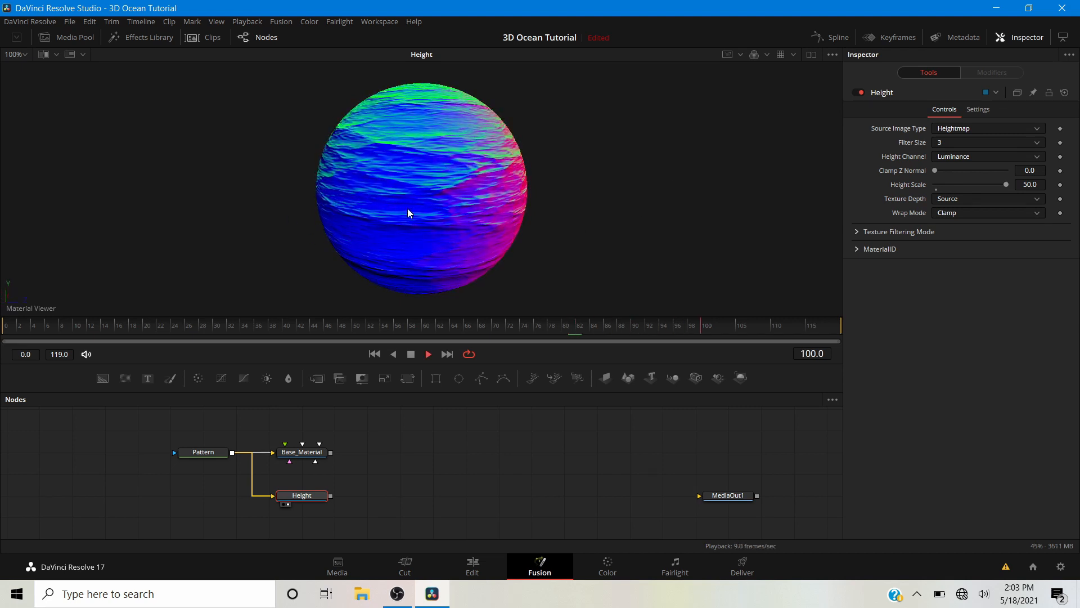
{"action": "key", "text": "space"}
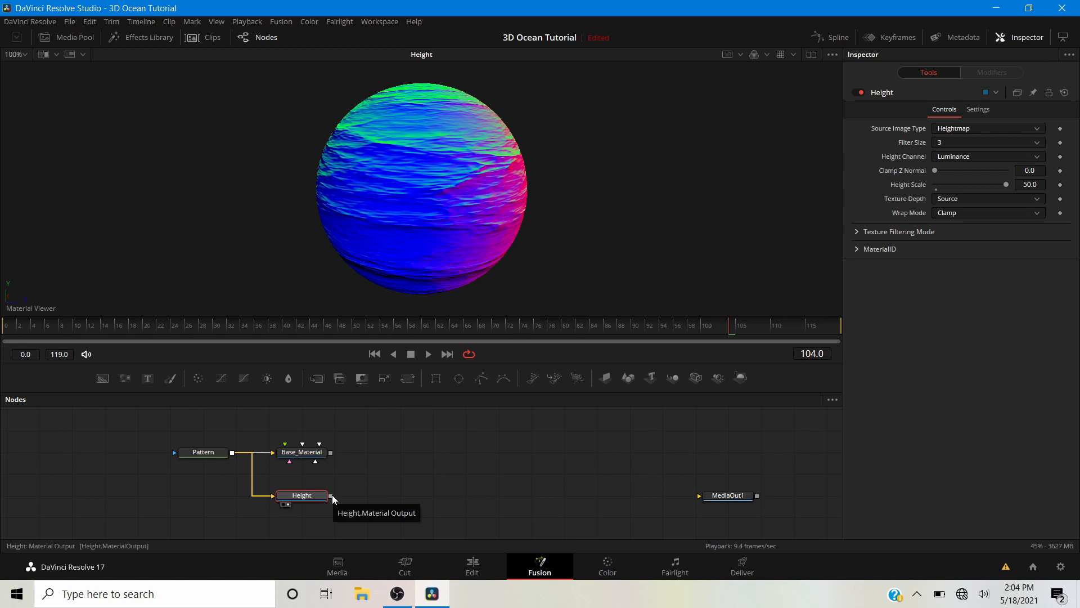
- Connect Height to the Bumpmap Material input of Base_Material and preview the bumped material
{"action": "left_click_drag", "start_coordinate": [332, 495], "coordinate": [304, 455]}
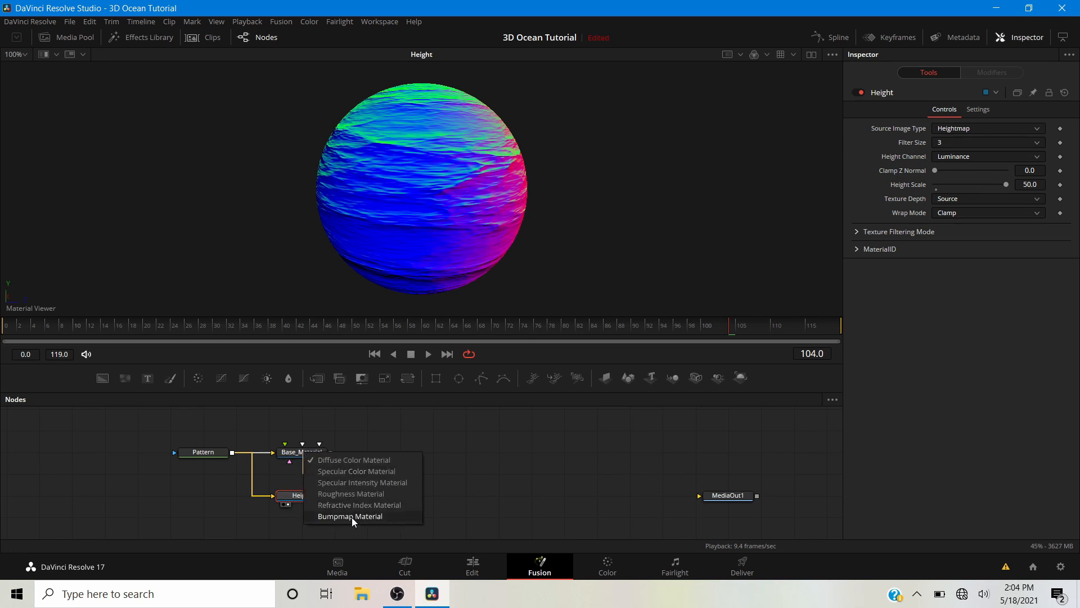
{"action": "left_click", "coordinate": [352, 518]}
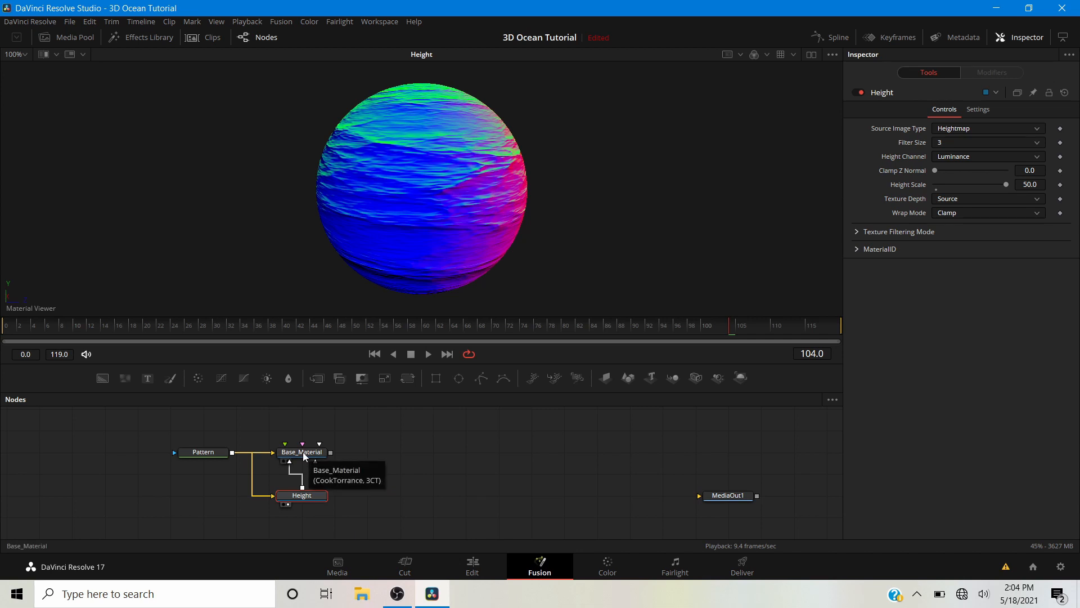
{"action": "left_click", "coordinate": [304, 454]}
{"action": "key", "text": "1"}
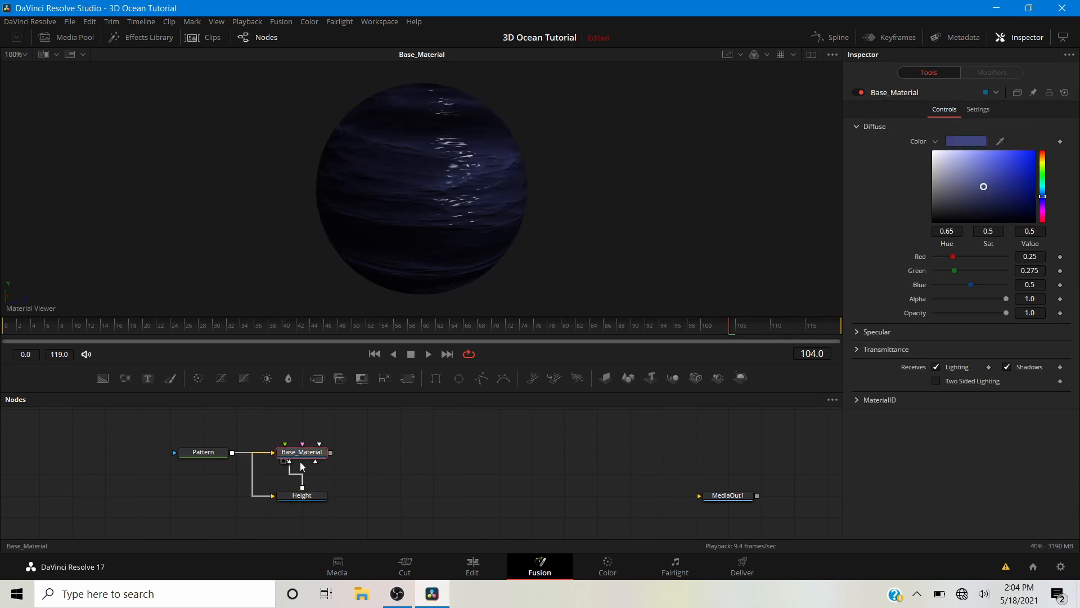
{"action": "mouse_move", "coordinate": [502, 224]}
{"action": "left_mouse_down"}
{"action": "mouse_move", "coordinate": [349, 206]}
{"action": "mouse_move", "coordinate": [353, 114]}
{"action": "mouse_move", "coordinate": [438, 134]}
{"action": "mouse_move", "coordinate": [385, 230]}
{"action": "mouse_move", "coordinate": [359, 322]}
{"action": "mouse_move", "coordinate": [589, 192]}
{"action": "mouse_move", "coordinate": [632, 243]}
{"action": "mouse_move", "coordinate": [752, 192]}
{"action": "mouse_move", "coordinate": [328, 209]}
{"action": "mouse_move", "coordinate": [633, 140]}
{"action": "mouse_move", "coordinate": [585, 117]}
{"action": "mouse_move", "coordinate": [315, 176]}
{"action": "mouse_move", "coordinate": [484, 174]}
{"action": "mouse_move", "coordinate": [347, 220]}
{"action": "mouse_move", "coordinate": [361, 151]}
{"action": "mouse_move", "coordinate": [359, 194]}
{"action": "mouse_move", "coordinate": [378, 209]}
{"action": "left_mouse_up"}
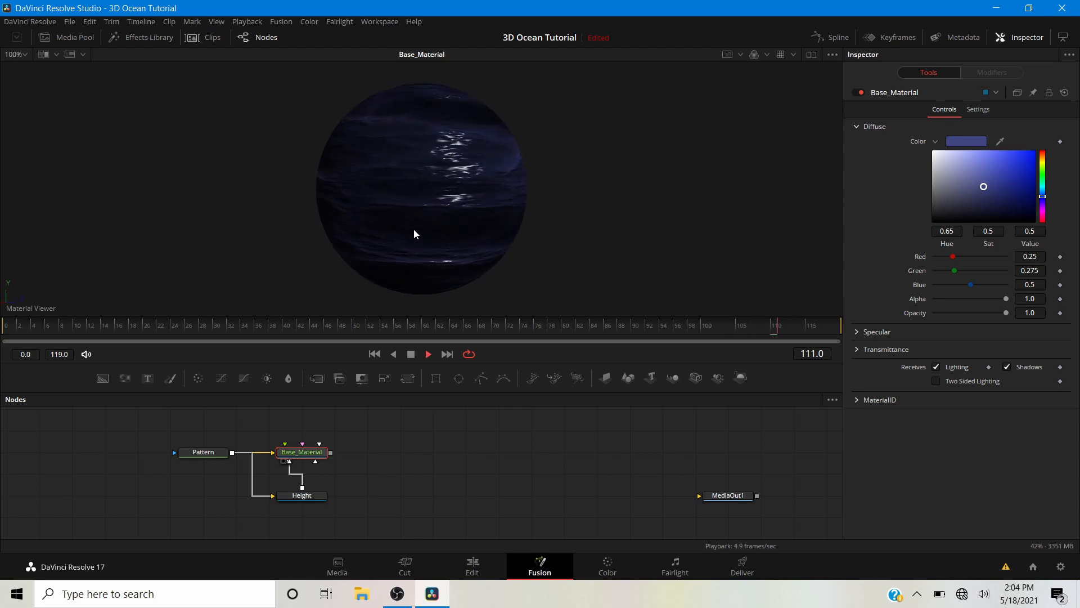
{"action": "left_click_drag", "start_coordinate": [352, 428], "coordinate": [416, 451]}
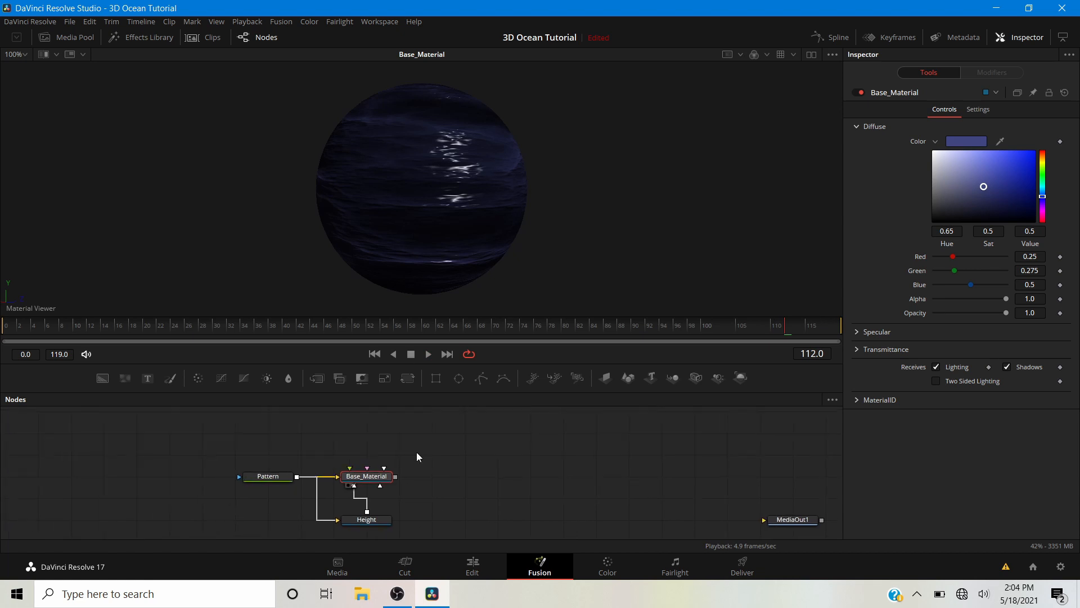
- Add a Falloff node above Base_Material and rename it to Fresnel
{"action": "left_click", "coordinate": [358, 445]}
{"action": "key", "text": "shift+space"}
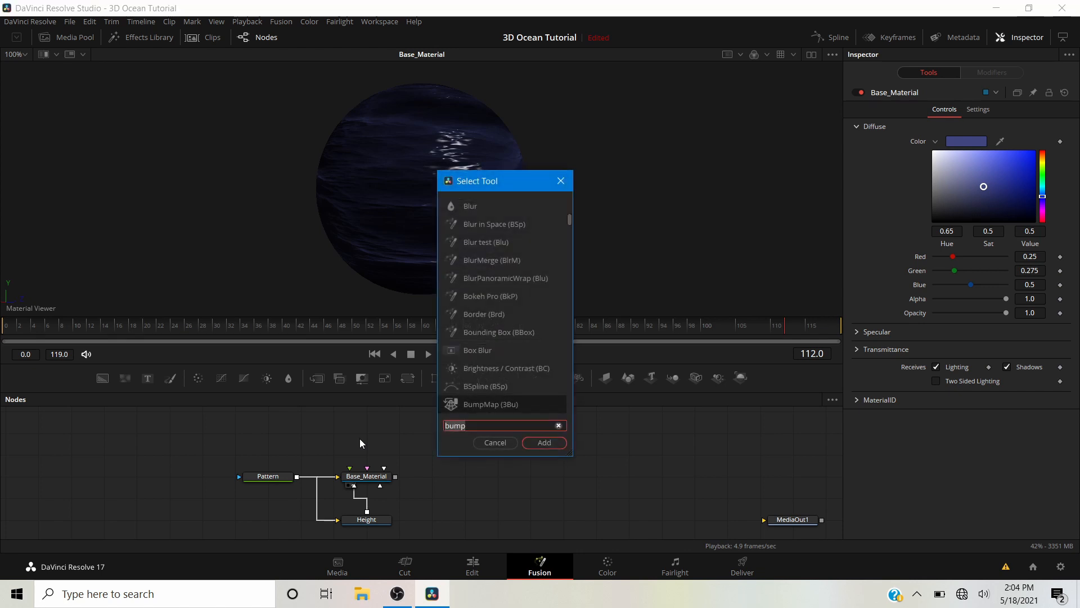
{"action": "type", "text": "fallo"}
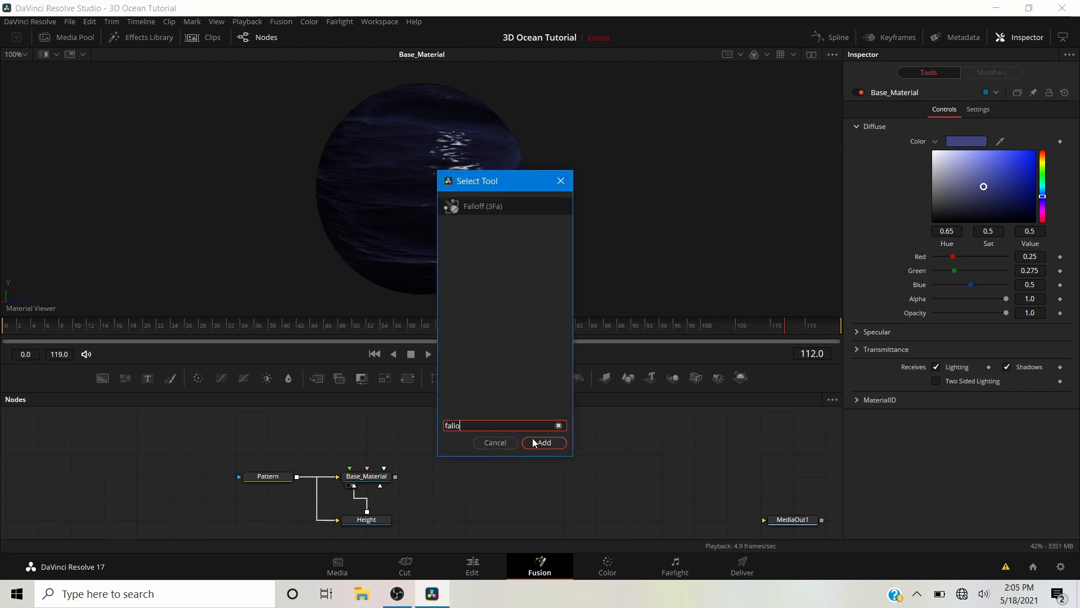
{"action": "left_click", "coordinate": [535, 443]}
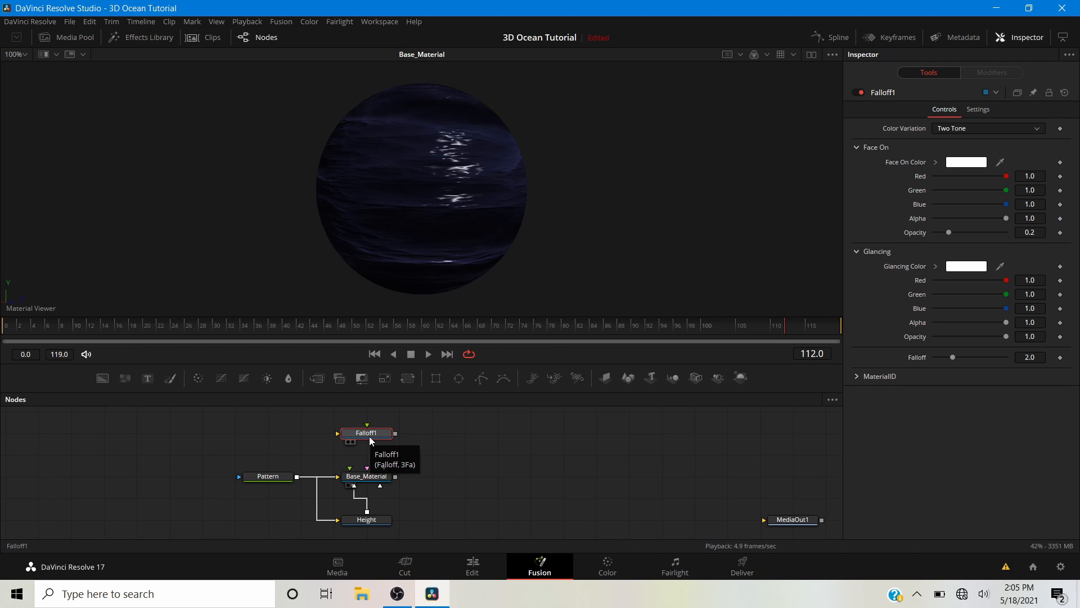
{"action": "right_click", "coordinate": [370, 435]}
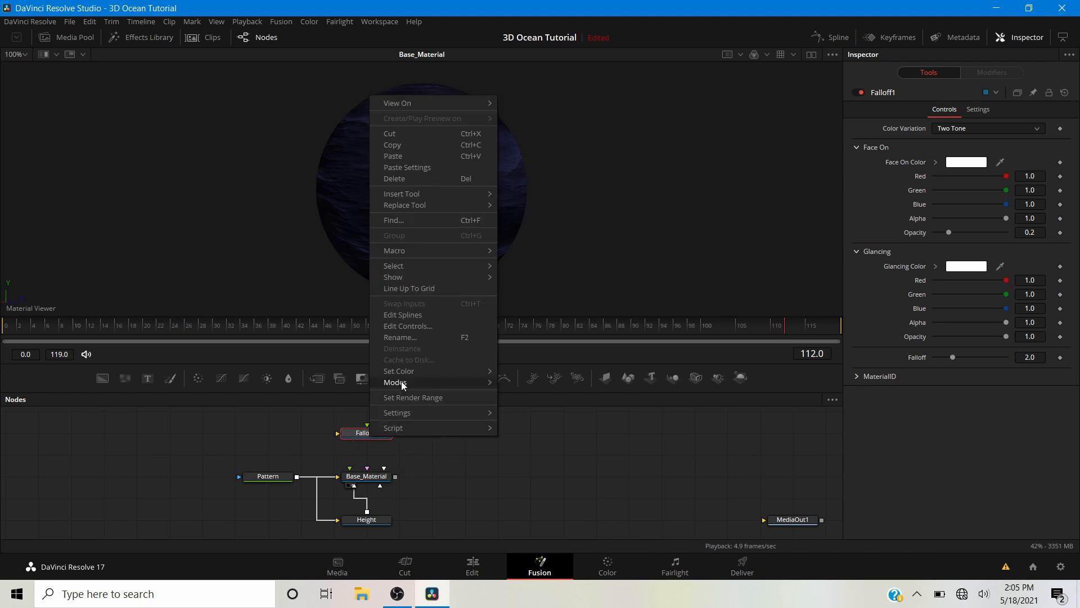
{"action": "left_click", "coordinate": [409, 332]}
{"action": "type", "text": "Fre"}
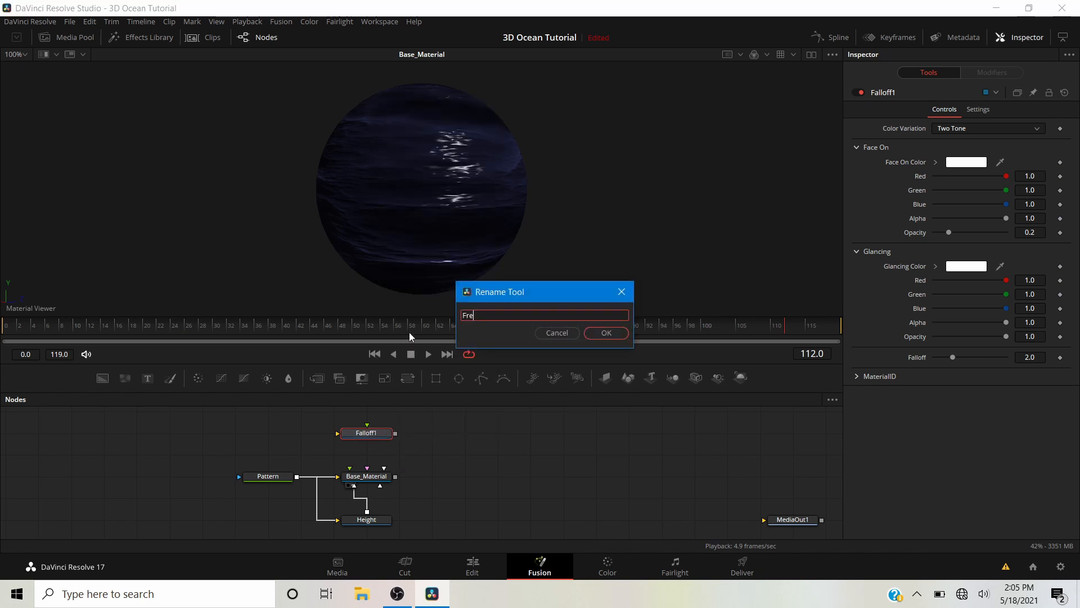
{"action": "type", "text": "snel"}
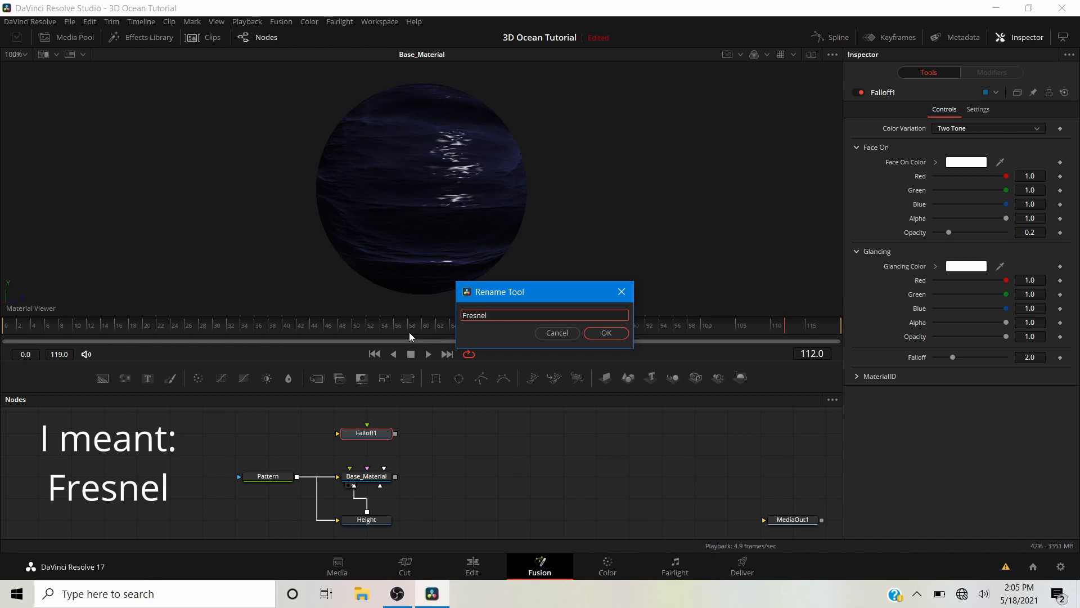
{"action": "left_click", "coordinate": [605, 334]}
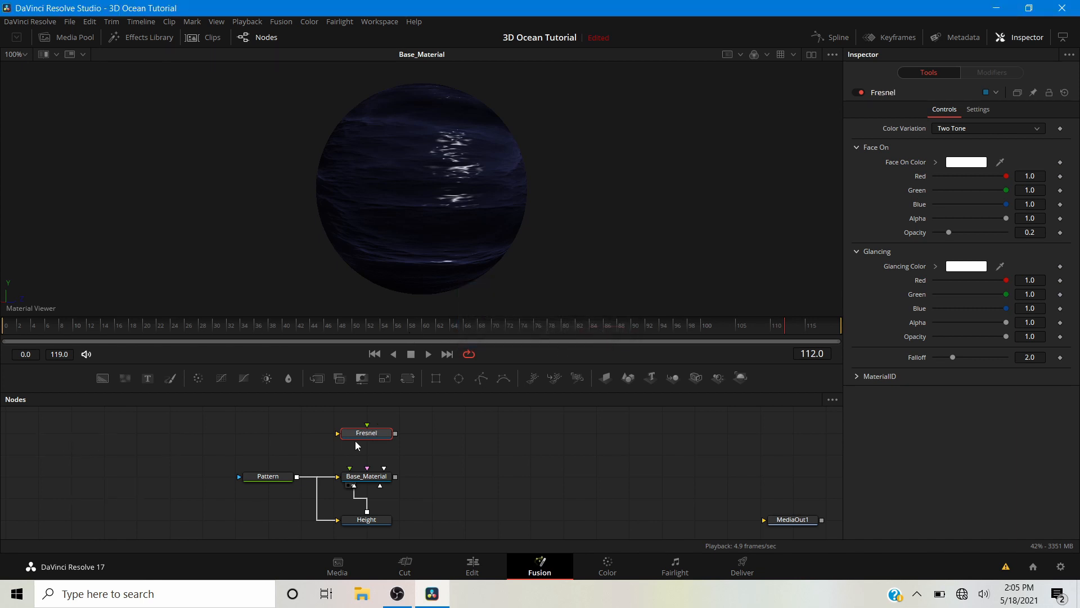
- Preview the Fresnel node and set its Face On color to black
{"action": "left_click_drag", "start_coordinate": [422, 469], "coordinate": [435, 443]}
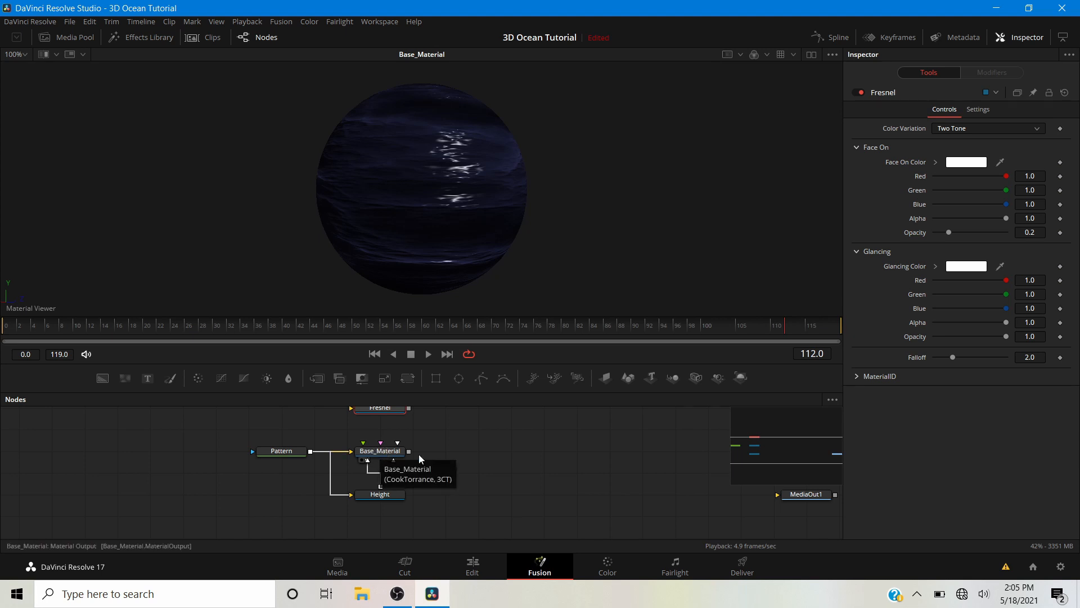
{"action": "left_click_drag", "start_coordinate": [424, 457], "coordinate": [383, 481]}
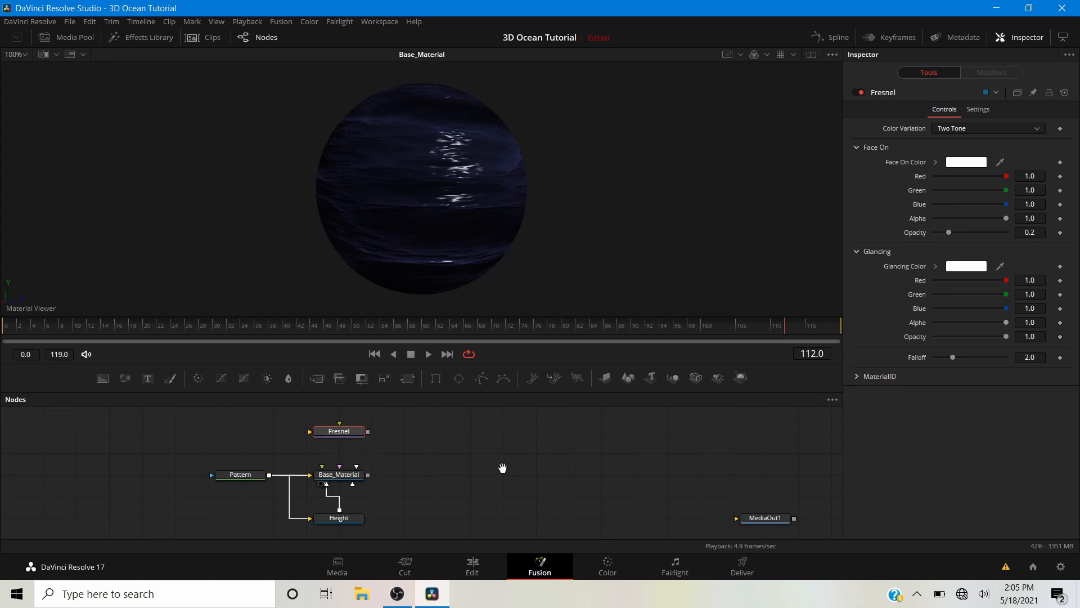
{"action": "left_click_drag", "start_coordinate": [502, 471], "coordinate": [463, 470]}
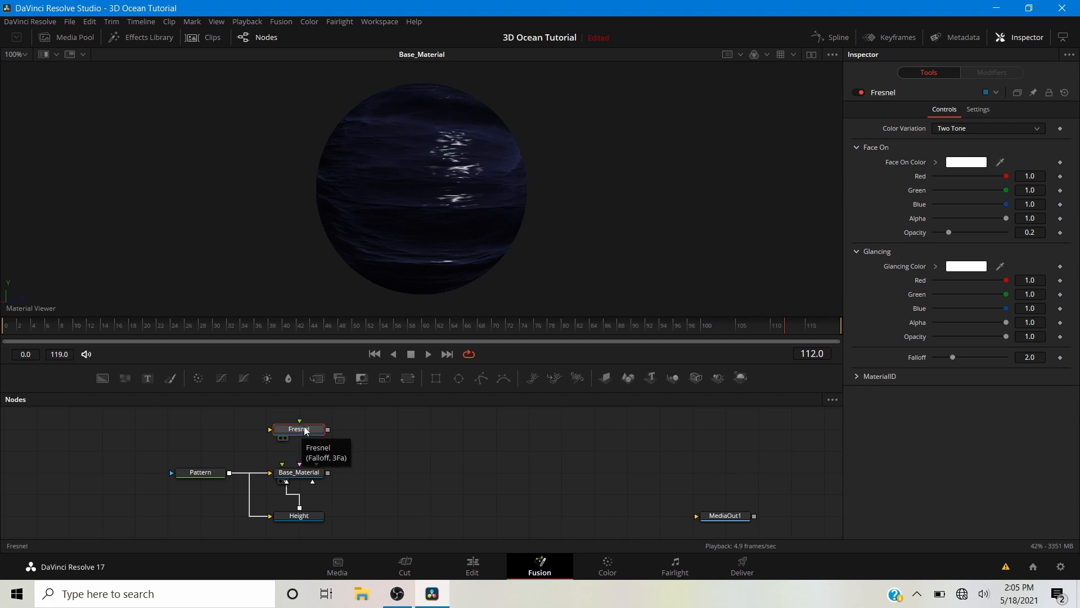
{"action": "key", "text": "1"}
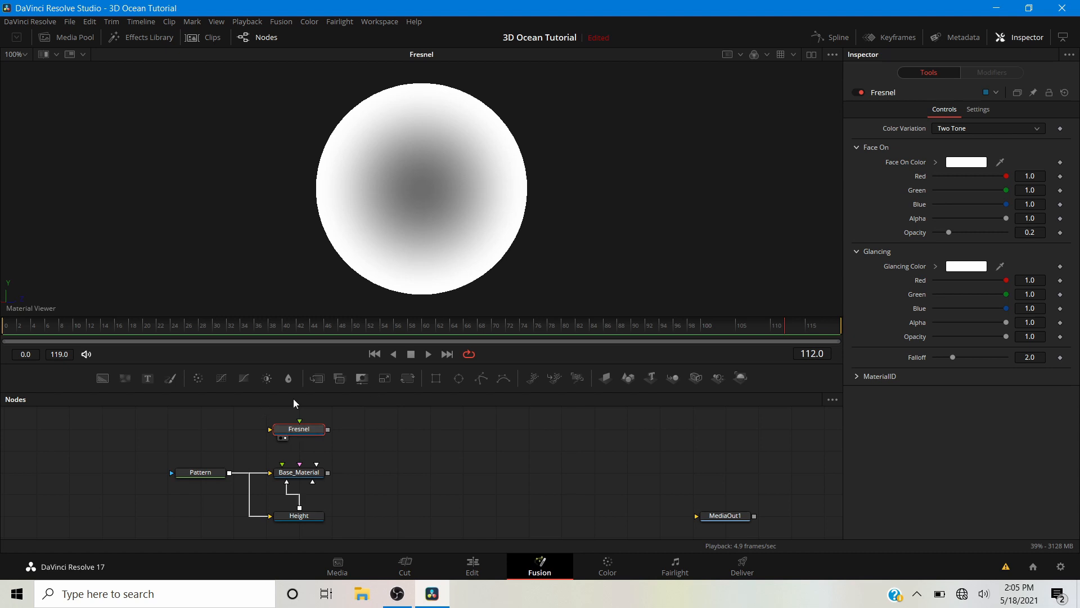
{"action": "left_click", "coordinate": [936, 162]}
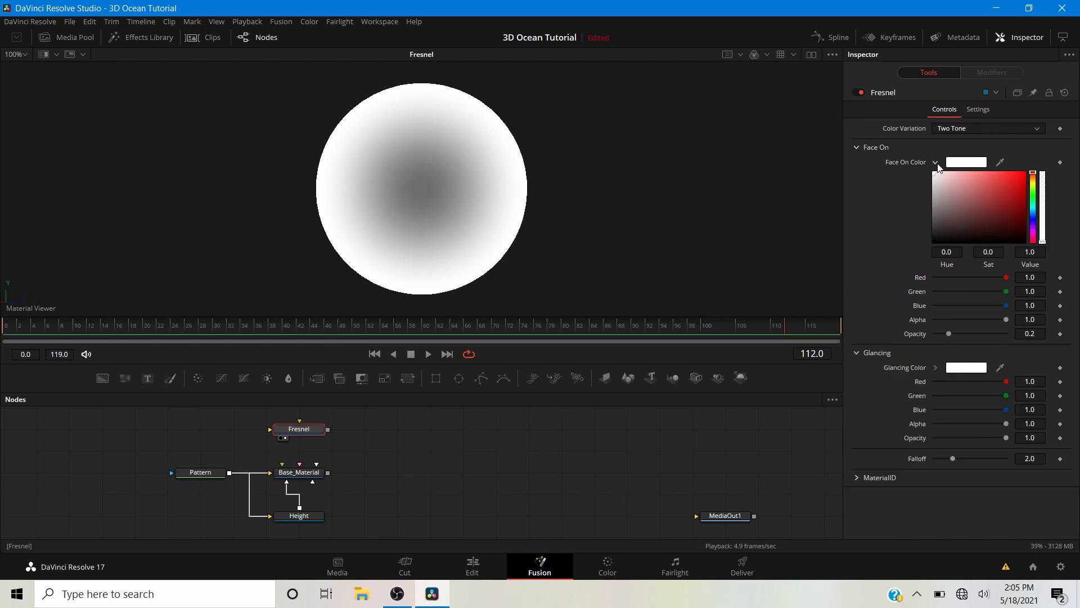
{"action": "left_click_drag", "start_coordinate": [938, 217], "coordinate": [880, 286]}
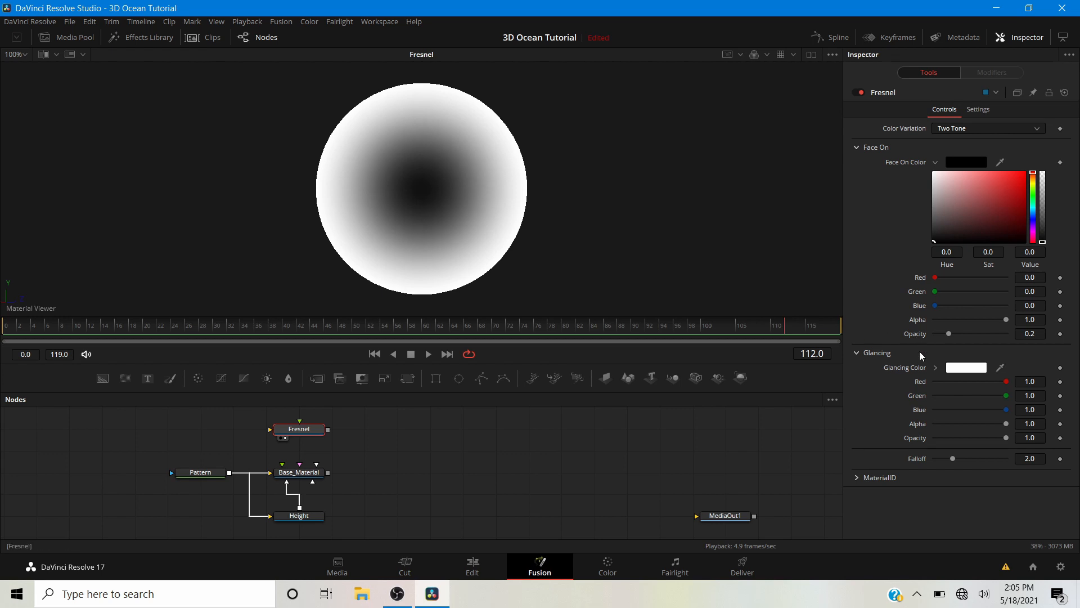
- Set Fresnel's Glancing color to Hue 0.65, Sat 0.75 and Value 0.5, and lower its Falloff to about 0.252
{"action": "left_click", "coordinate": [935, 368]}
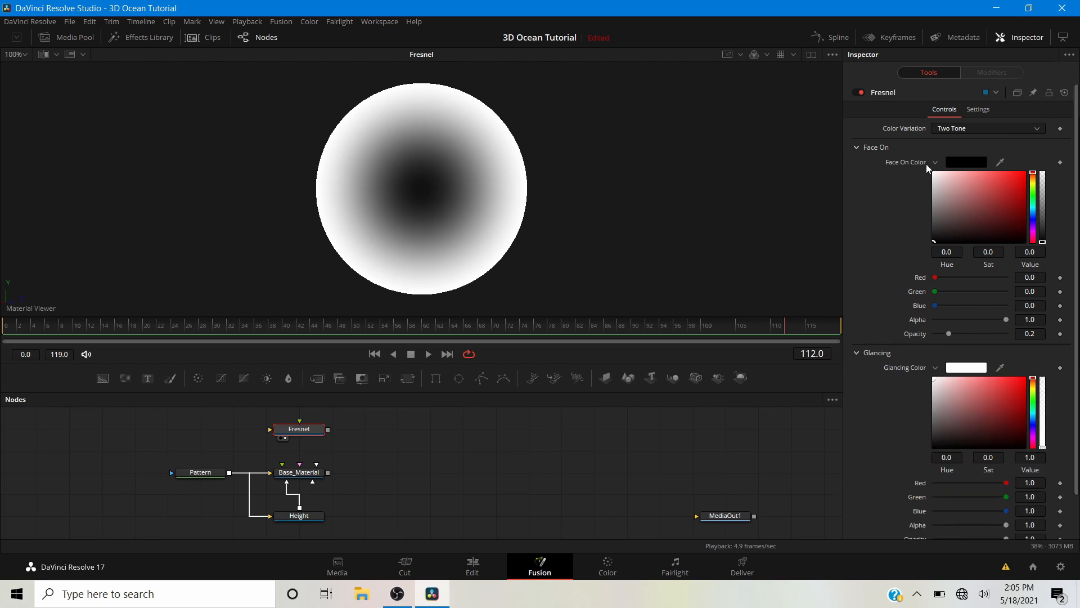
{"action": "left_click", "coordinate": [856, 146]}
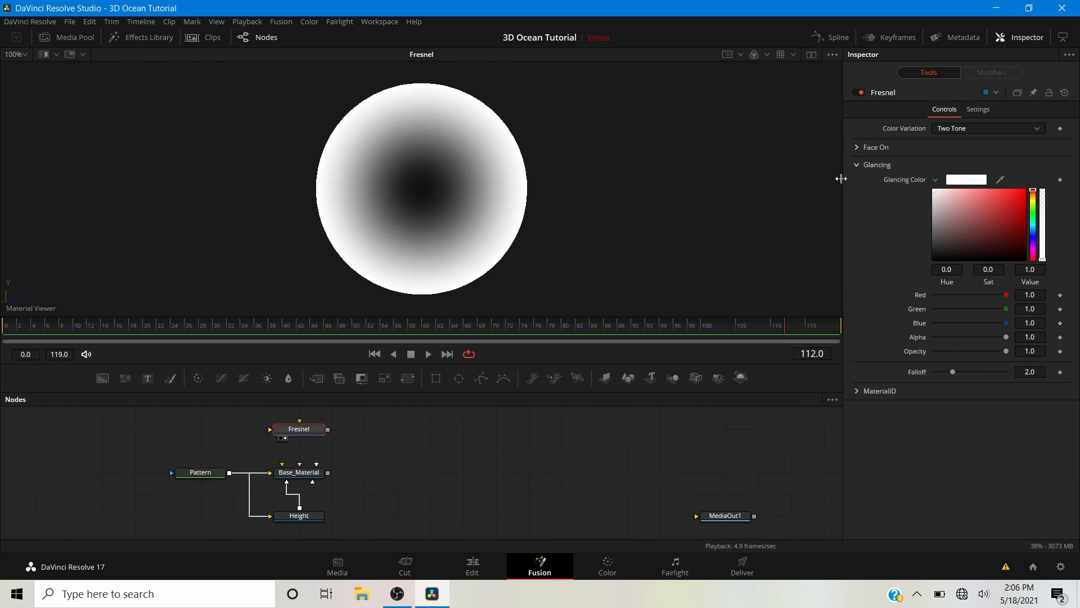
{"action": "left_click", "coordinate": [950, 269]}
{"action": "type", "text": "0.65"}
{"action": "key", "text": "Tab"}
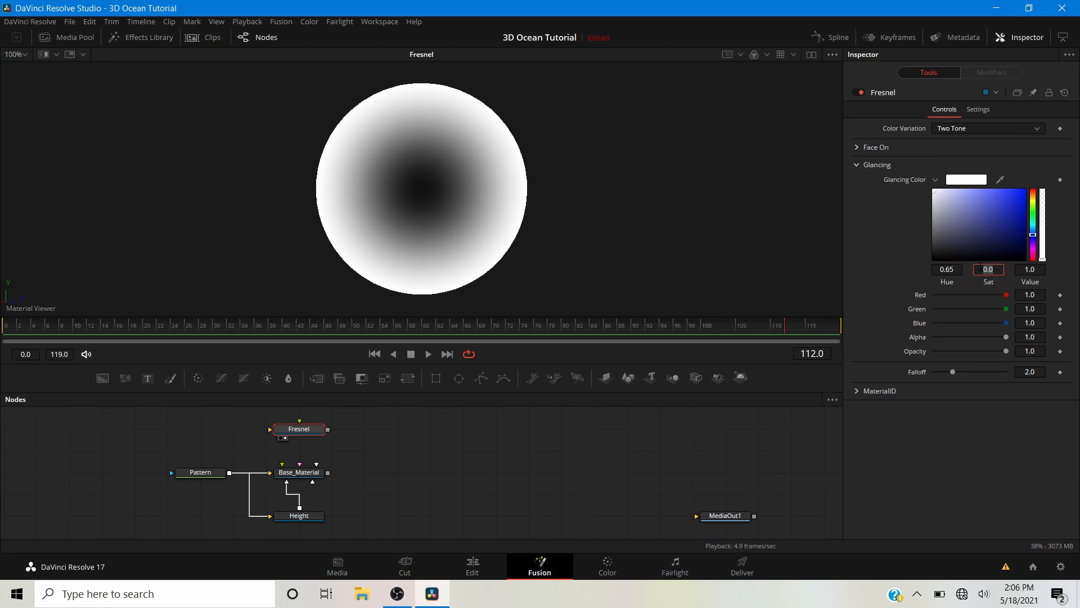
{"action": "type", "text": "0.75"}
{"action": "key", "text": "Tab"}
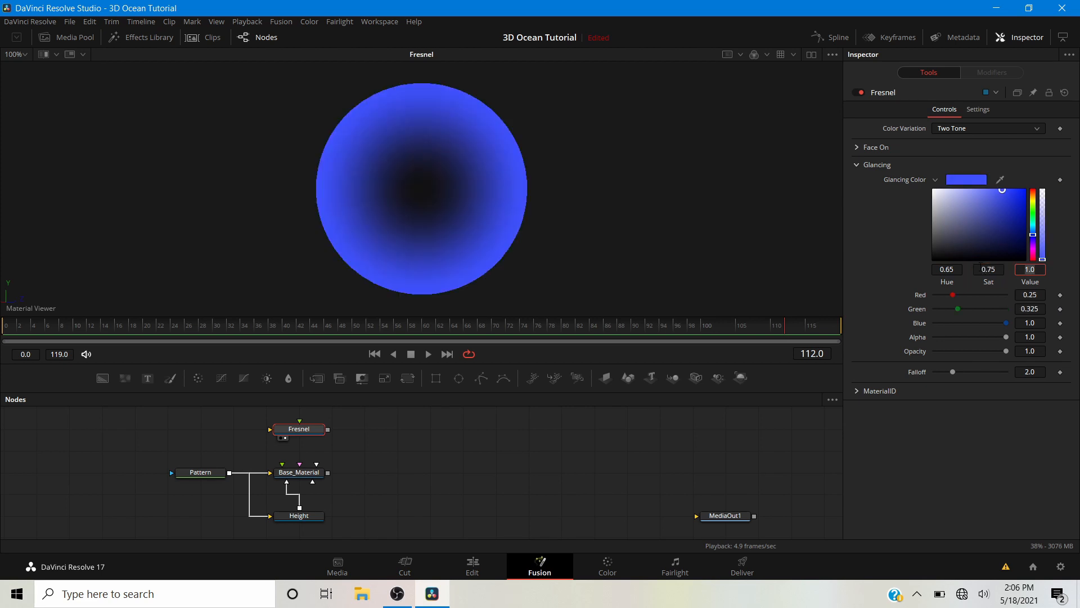
{"action": "type", "text": "0.5"}
{"action": "key", "text": "Tab"}
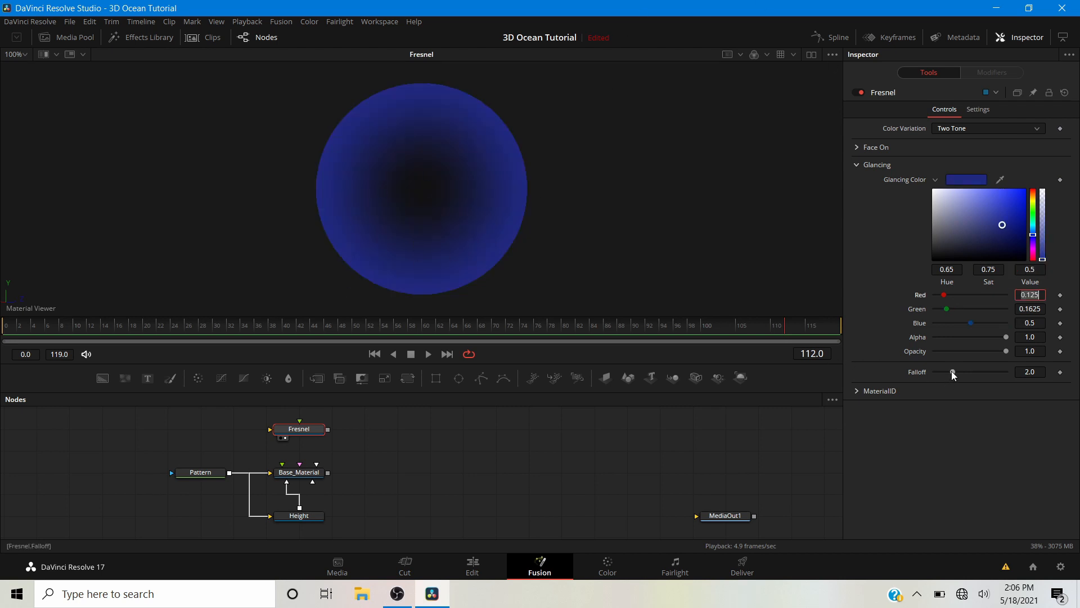
{"action": "left_click_drag", "start_coordinate": [953, 370], "coordinate": [937, 371]}
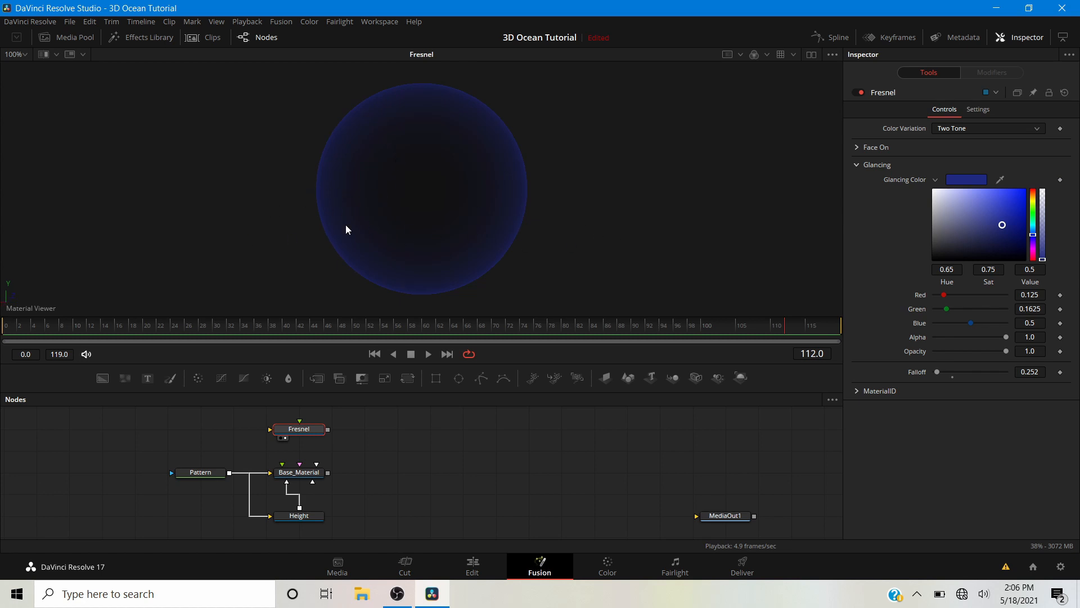
- Examine the Fresnel falloff on a Plane preview shape from several viewing angles and switch the preview back to Sphere
{"action": "right_click", "coordinate": [378, 190]}
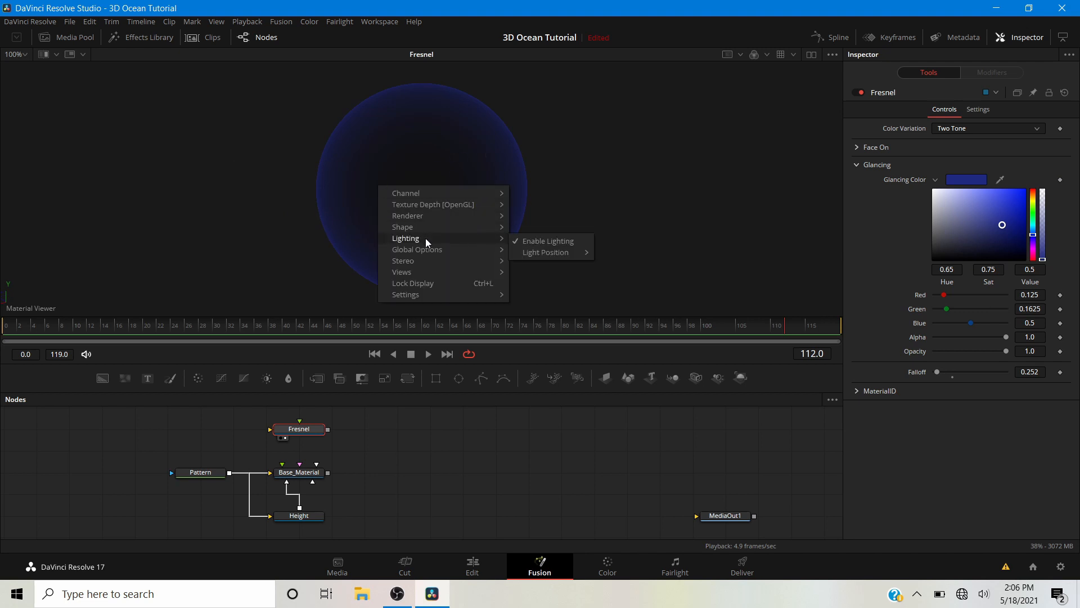
{"action": "right_click", "coordinate": [366, 178]}
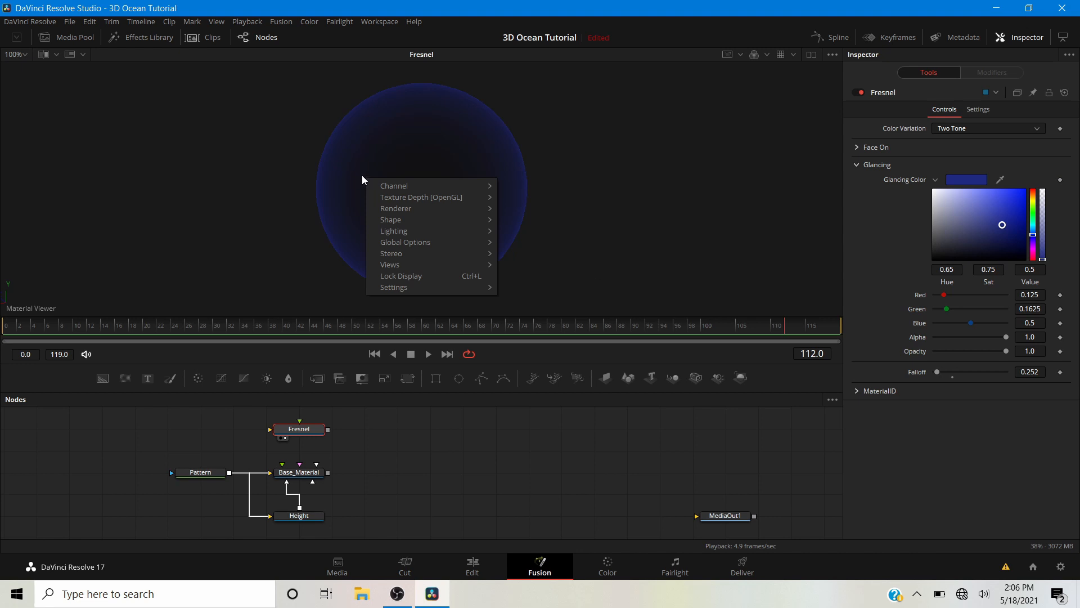
{"action": "mouse_move", "coordinate": [396, 219]}
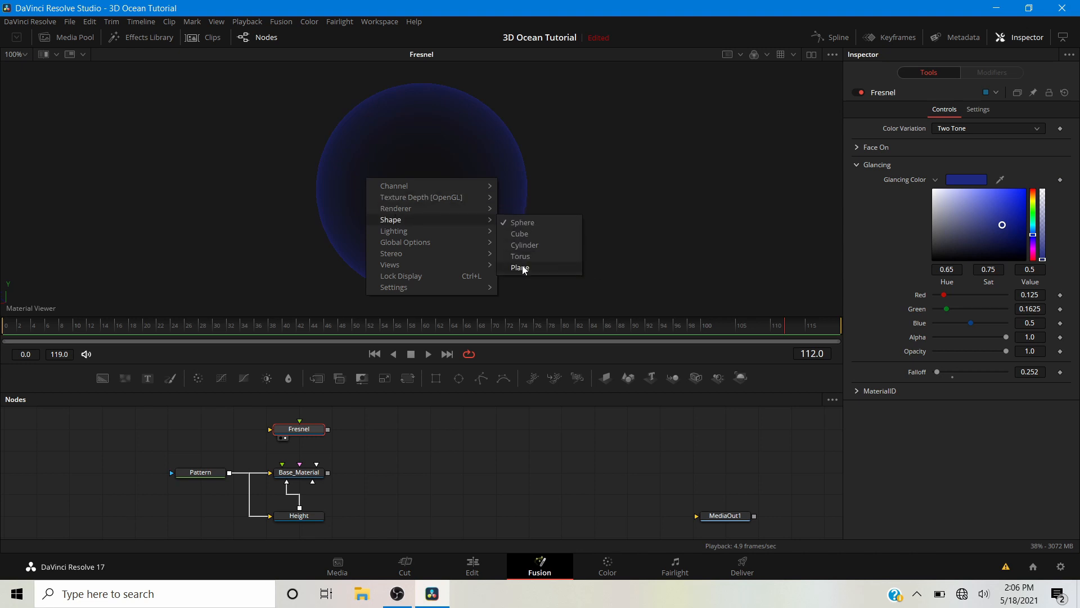
{"action": "left_click", "coordinate": [521, 269]}
{"action": "left_click_drag", "start_coordinate": [521, 269], "coordinate": [397, 85]}
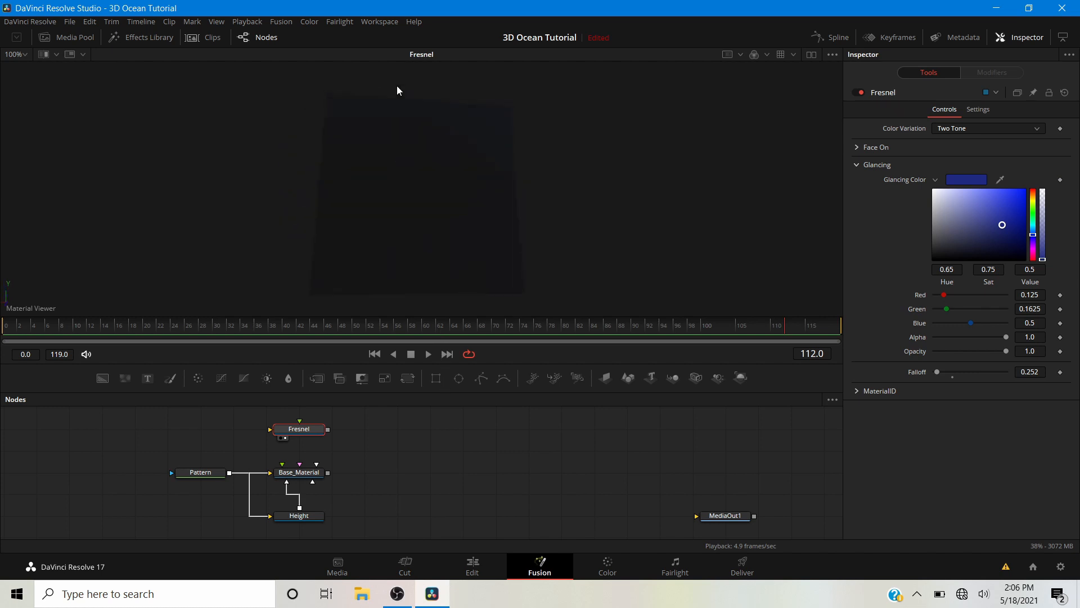
{"action": "left_click_drag", "start_coordinate": [429, 211], "coordinate": [436, 107]}
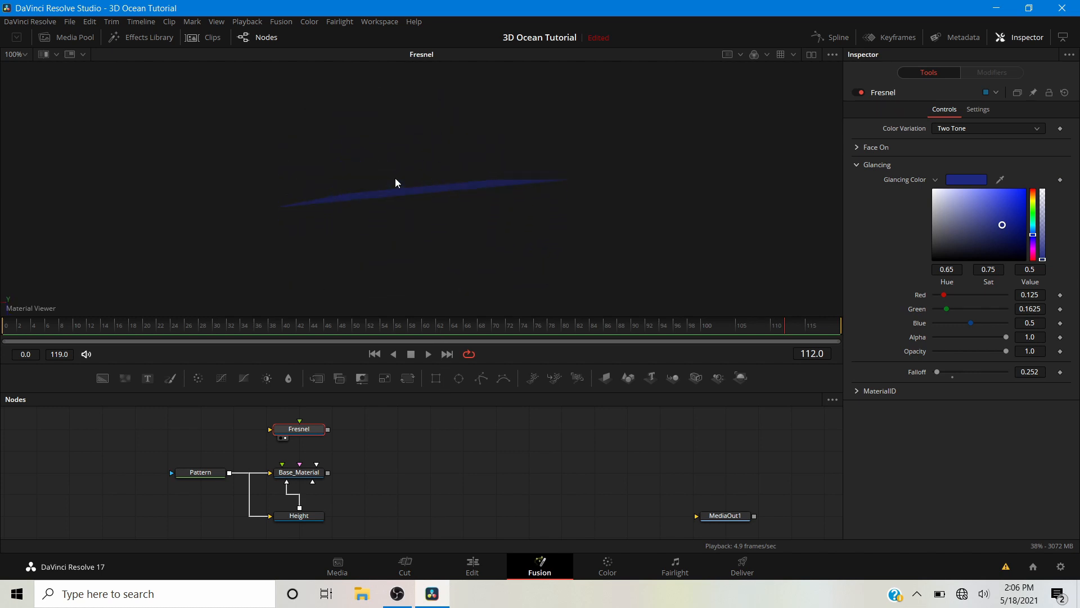
{"action": "left_click_drag", "start_coordinate": [395, 177], "coordinate": [416, 382]}
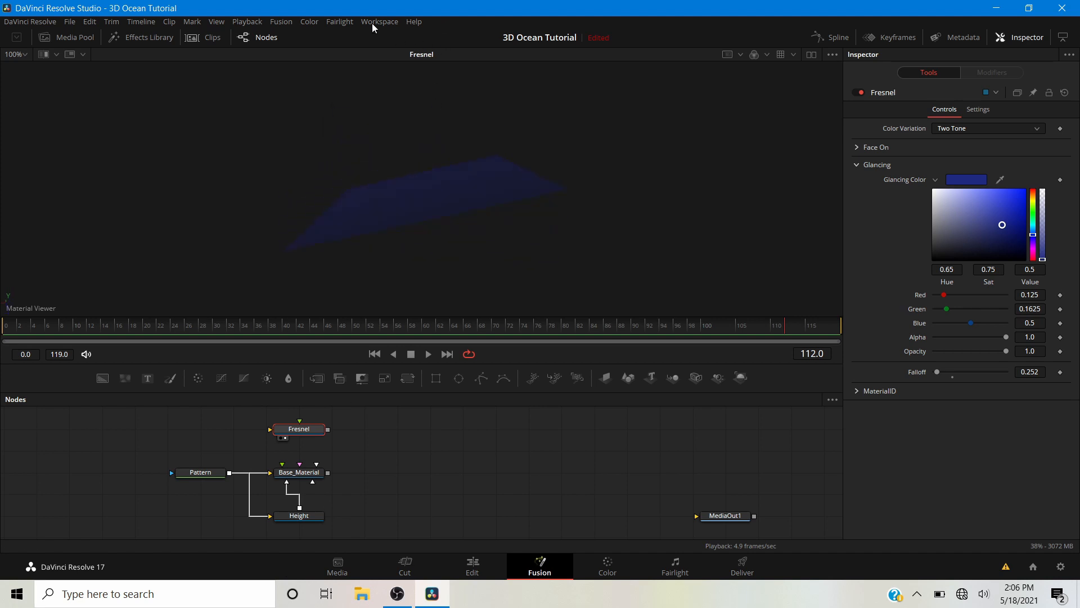
{"action": "left_click_drag", "start_coordinate": [373, 25], "coordinate": [383, 63]}
{"action": "left_click_drag", "start_coordinate": [400, 201], "coordinate": [376, 361]}
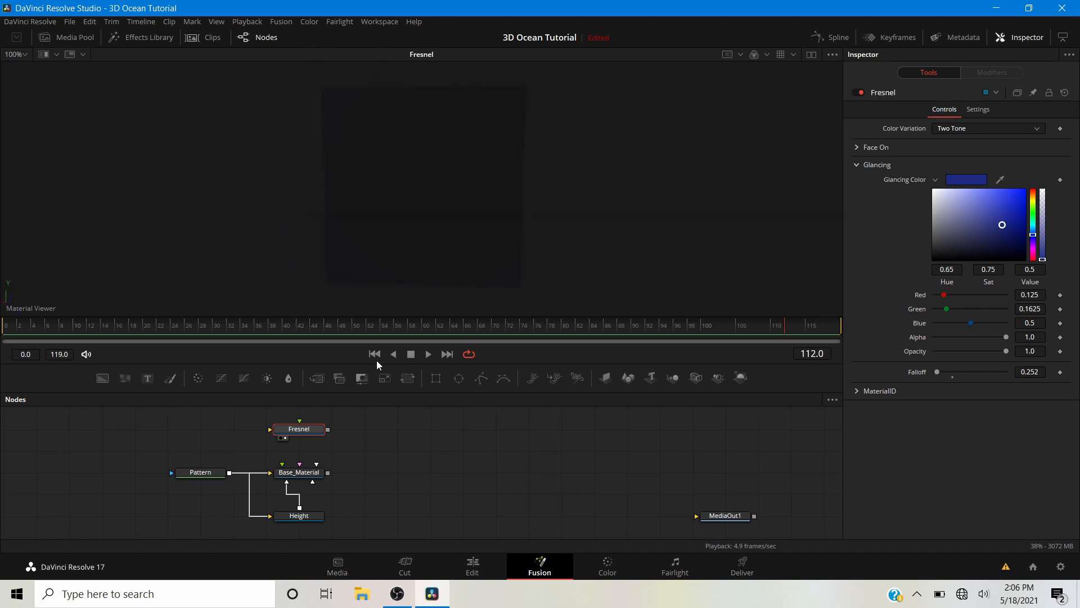
{"action": "right_click", "coordinate": [383, 203]}
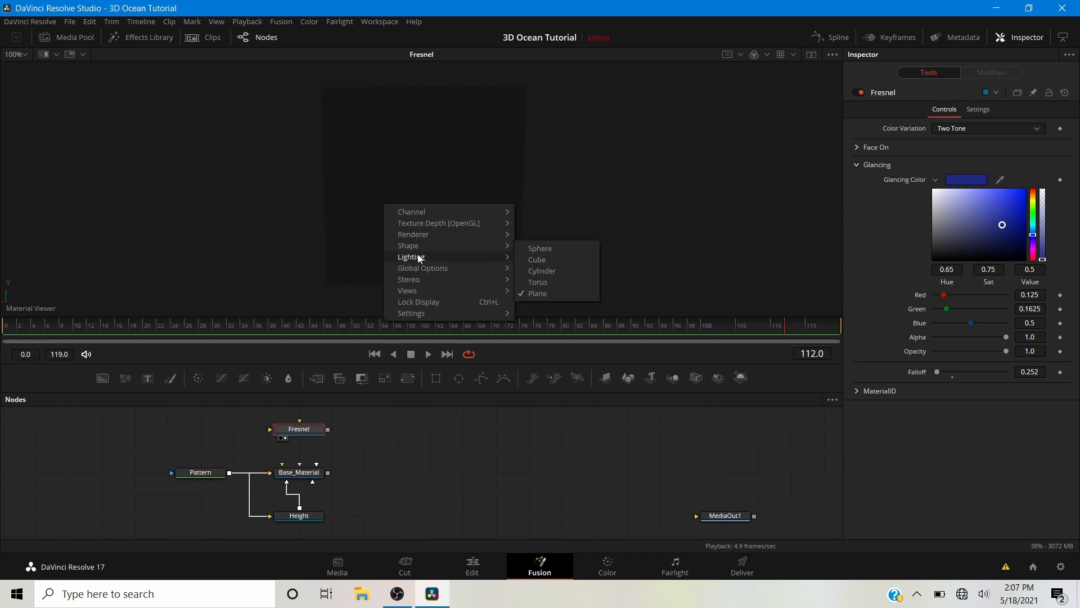
{"action": "mouse_move", "coordinate": [417, 256]}
{"action": "left_click", "coordinate": [545, 248]}
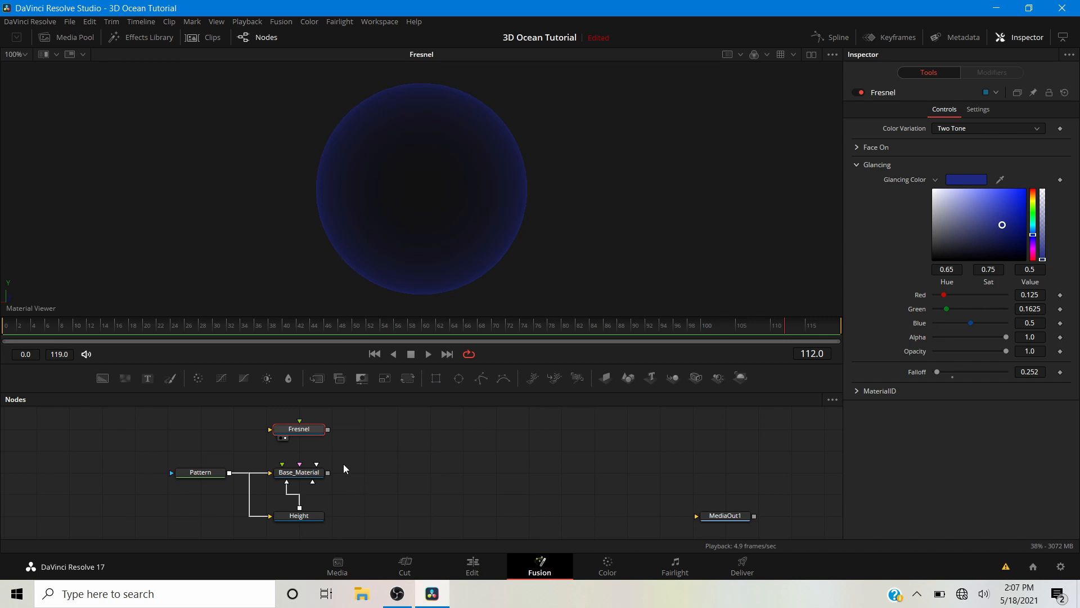
- Preview Base_Material and add a 3D Channel Boolean node (3Bol) to its output
{"action": "left_click", "coordinate": [316, 475]}
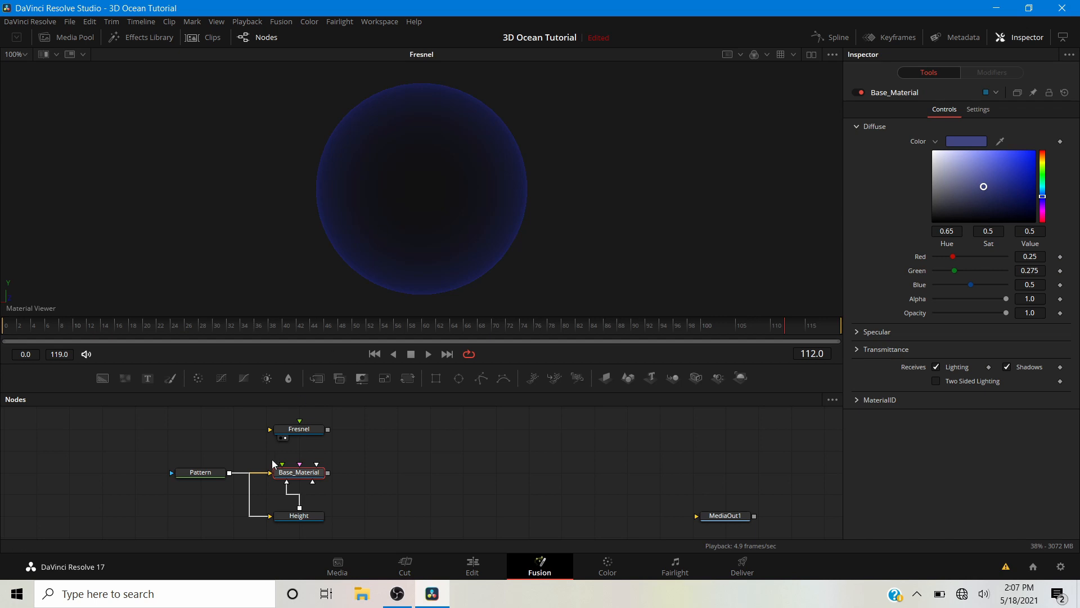
{"action": "key", "text": "1"}
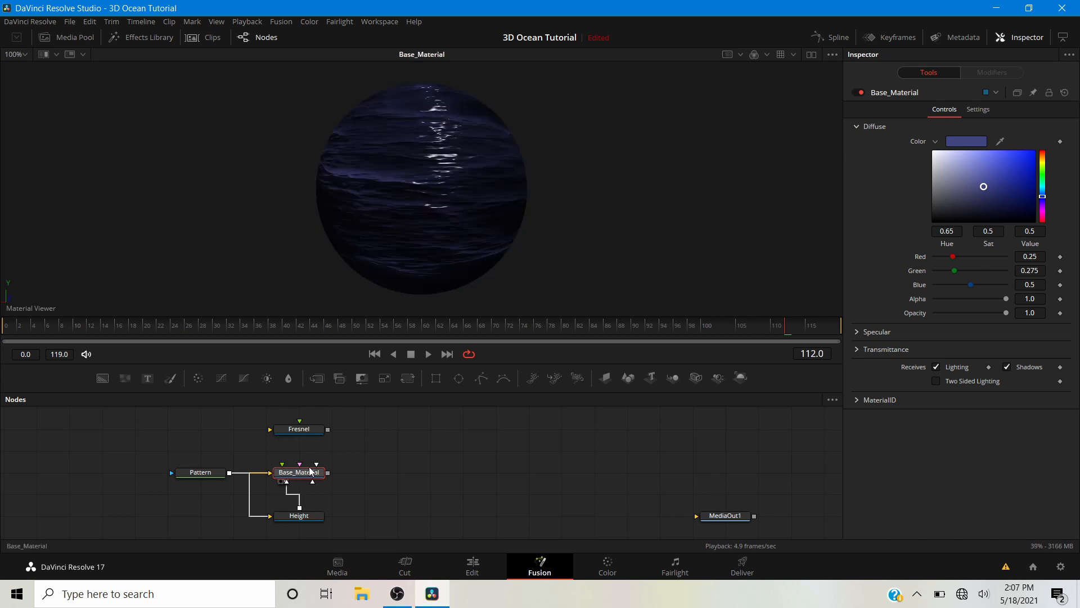
{"action": "key", "text": "shift+space"}
{"action": "type", "text": "bol"}
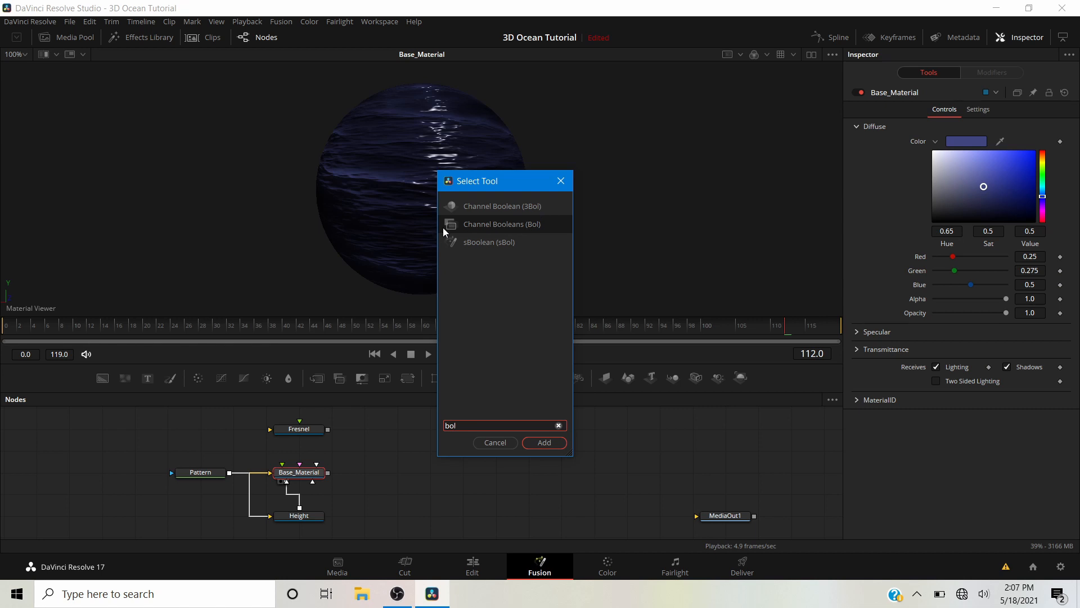
{"action": "left_click", "coordinate": [462, 206]}
{"action": "left_click", "coordinate": [531, 442]}
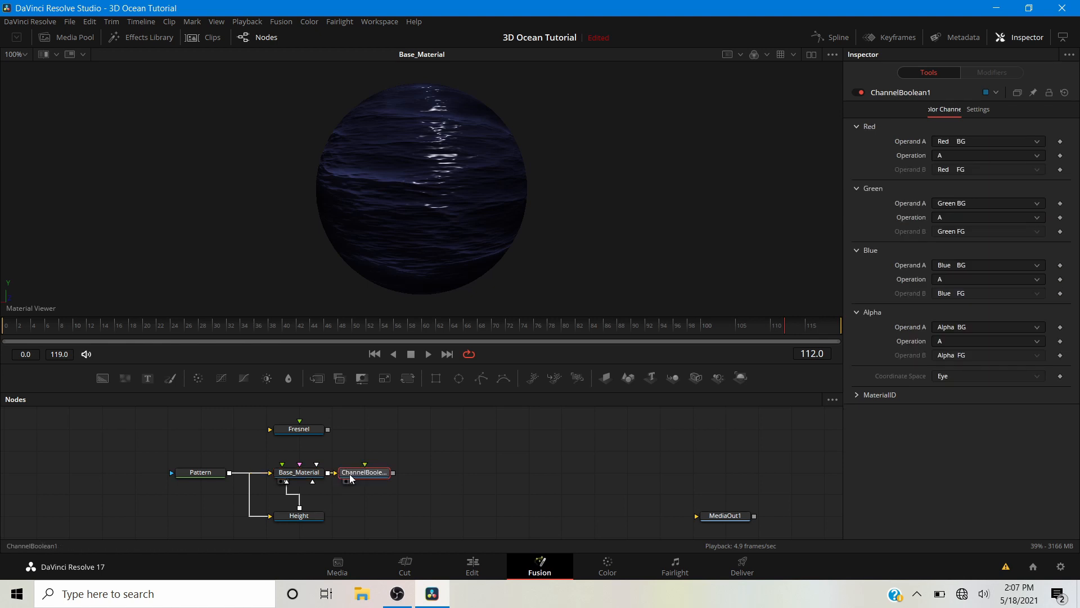
- Set the Channel Boolean's Red, Green and Blue operations to A + B, leaving Alpha at A
{"action": "left_click", "coordinate": [954, 156]}
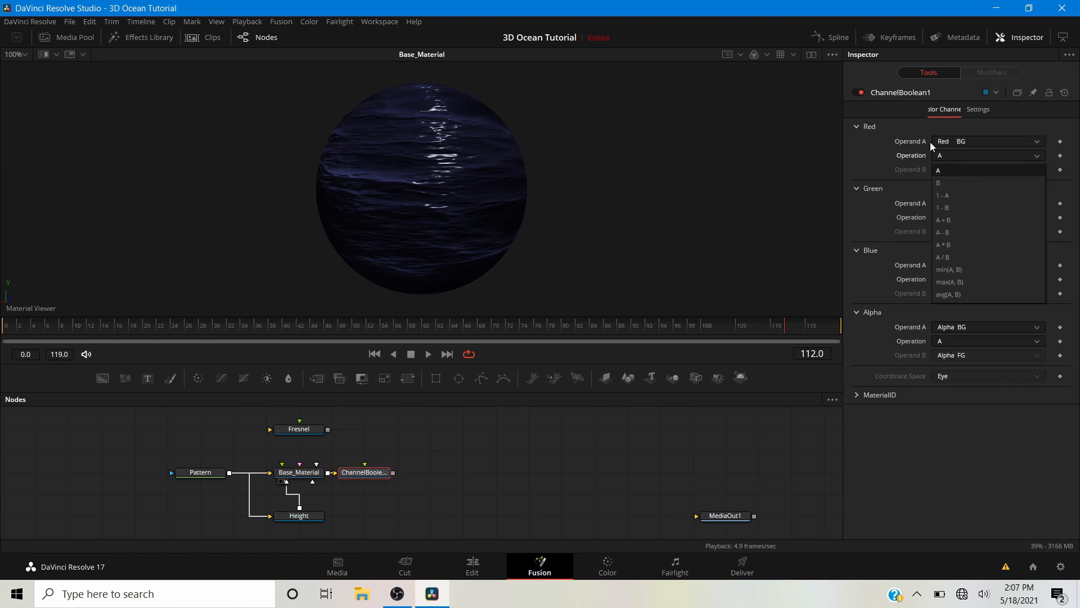
{"action": "left_click", "coordinate": [949, 219]}
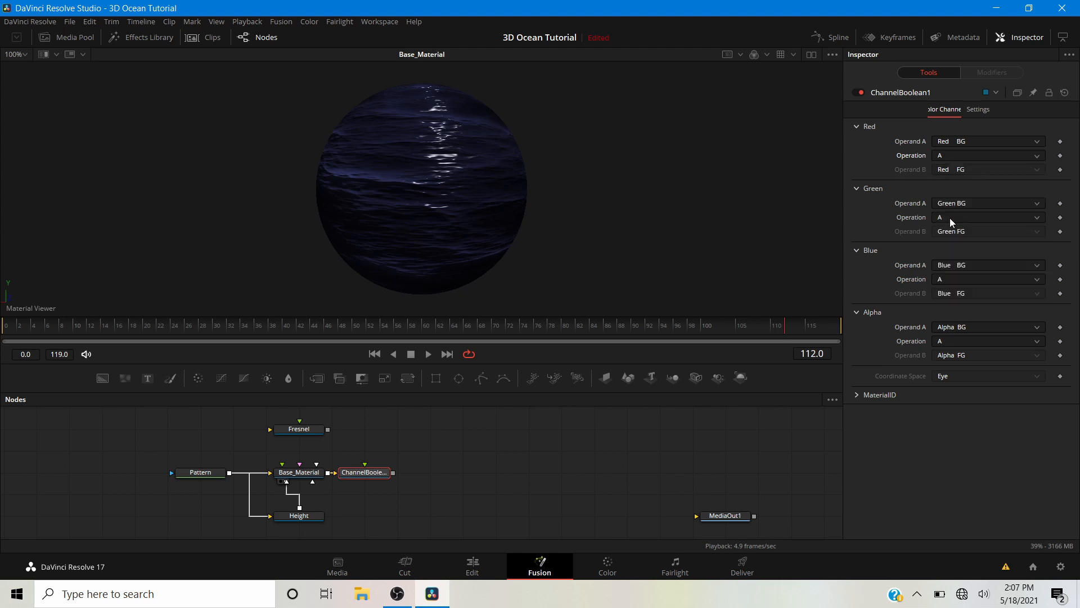
{"action": "left_click", "coordinate": [943, 217]}
{"action": "left_click", "coordinate": [955, 281]}
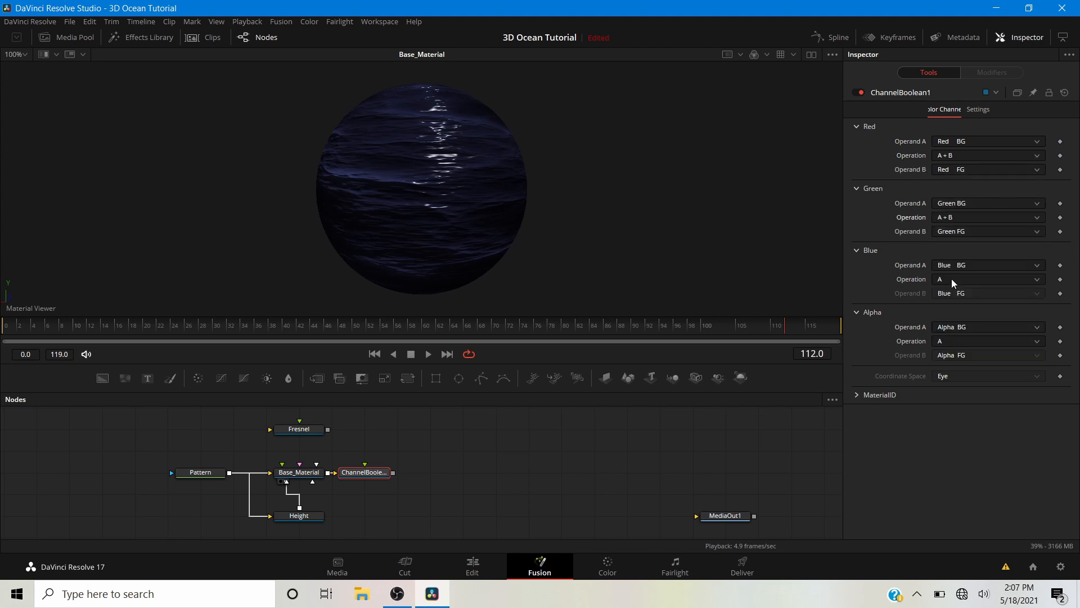
{"action": "left_click", "coordinate": [950, 342]}
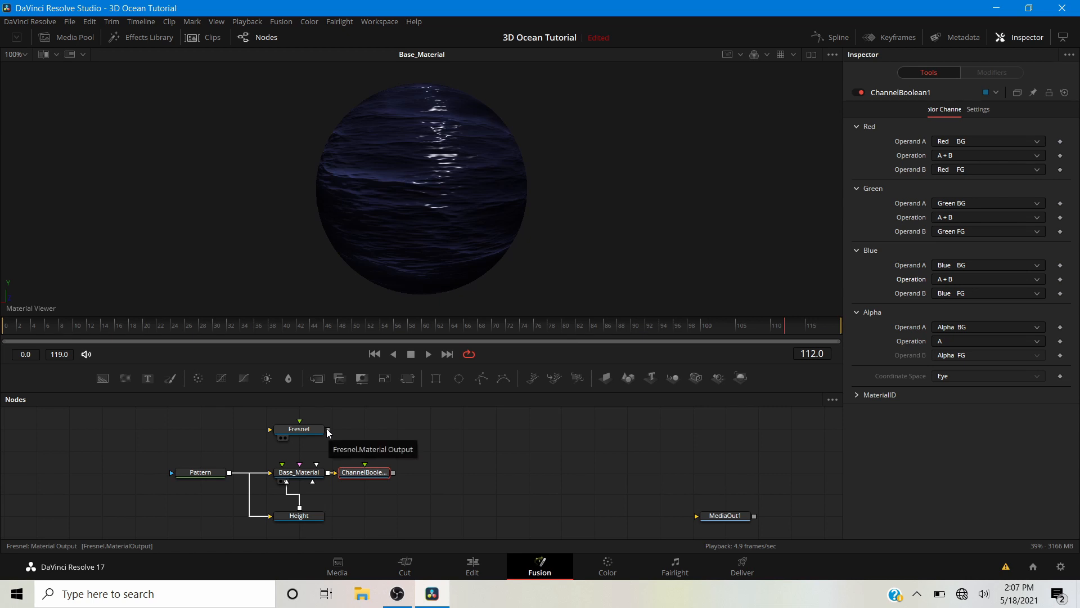
- Connect Fresnel to the Channel Boolean's foreground input, preview the combined material with the node off and on, and place Fresnel directly above it
{"action": "left_click_drag", "start_coordinate": [328, 431], "coordinate": [360, 478]}
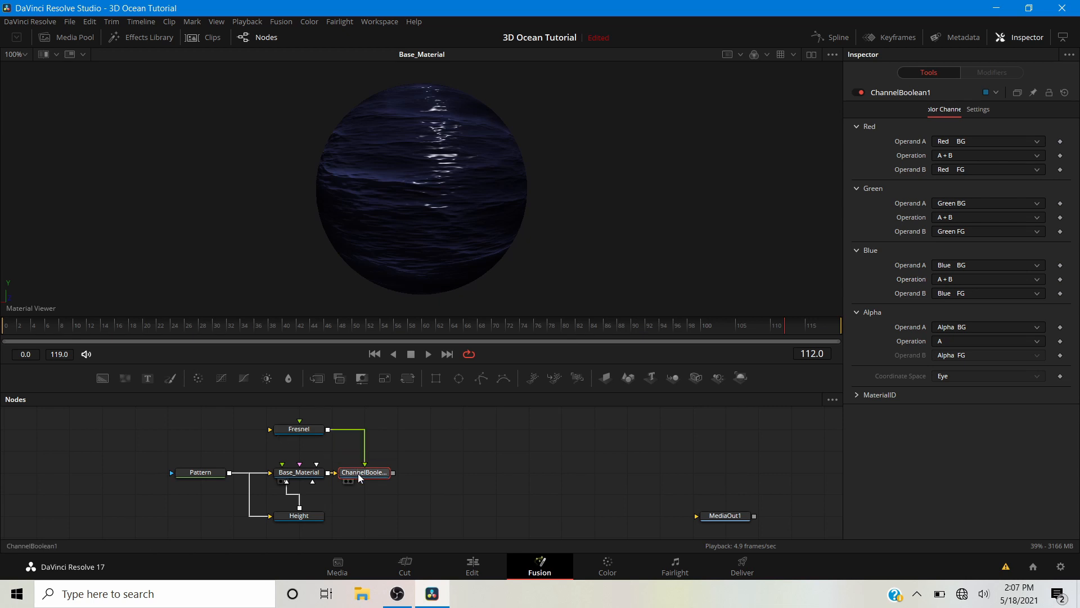
{"action": "left_click", "coordinate": [350, 481]}
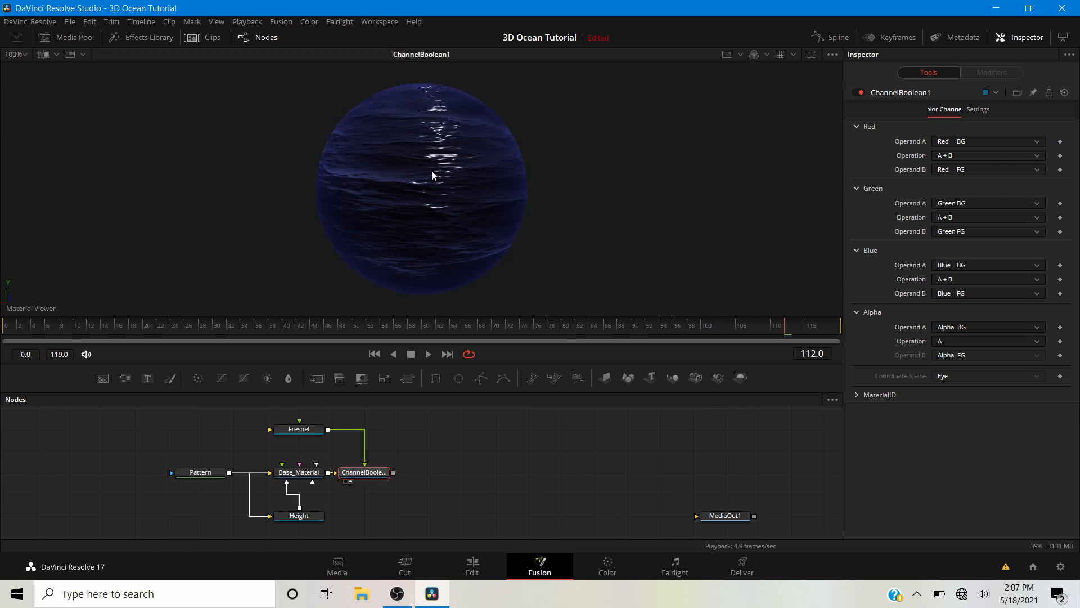
{"action": "left_click_drag", "start_coordinate": [449, 184], "coordinate": [482, 185]}
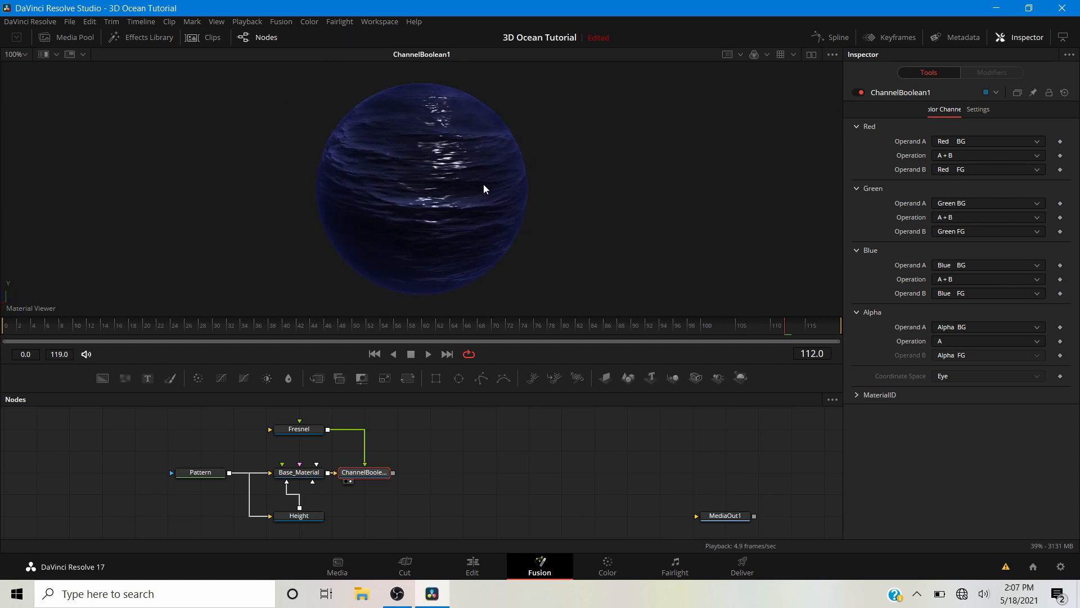
{"action": "left_click", "coordinate": [856, 92]}
{"action": "left_click", "coordinate": [856, 92]}
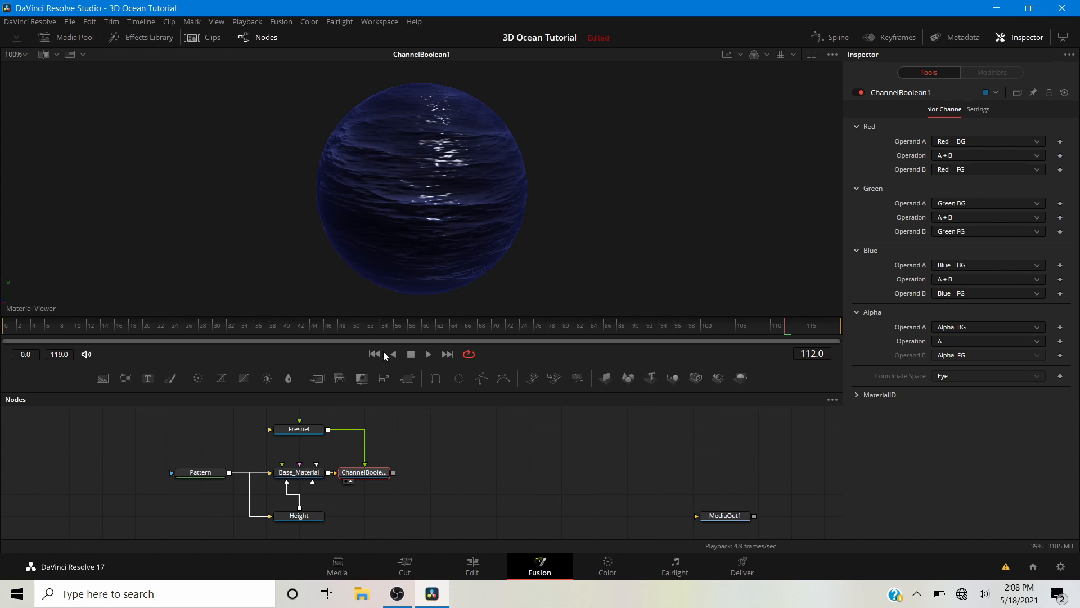
{"action": "left_click_drag", "start_coordinate": [293, 436], "coordinate": [354, 436]}
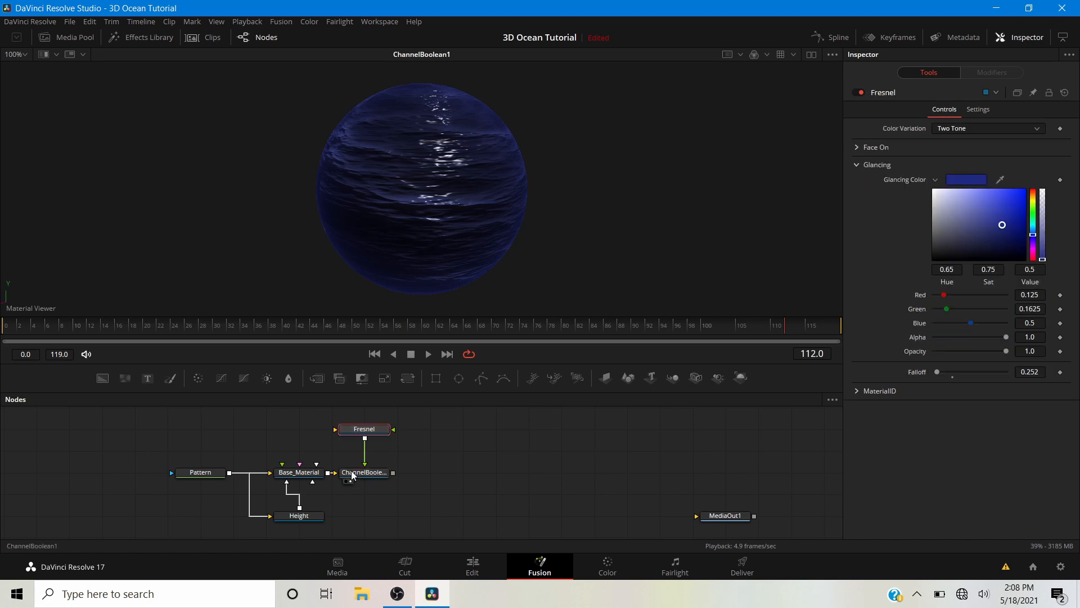
- Try swapping the Channel Boolean's background and foreground inputs, and restore their original order and the node layout
{"action": "left_click", "coordinate": [353, 473]}
{"action": "right_click", "coordinate": [357, 474]}
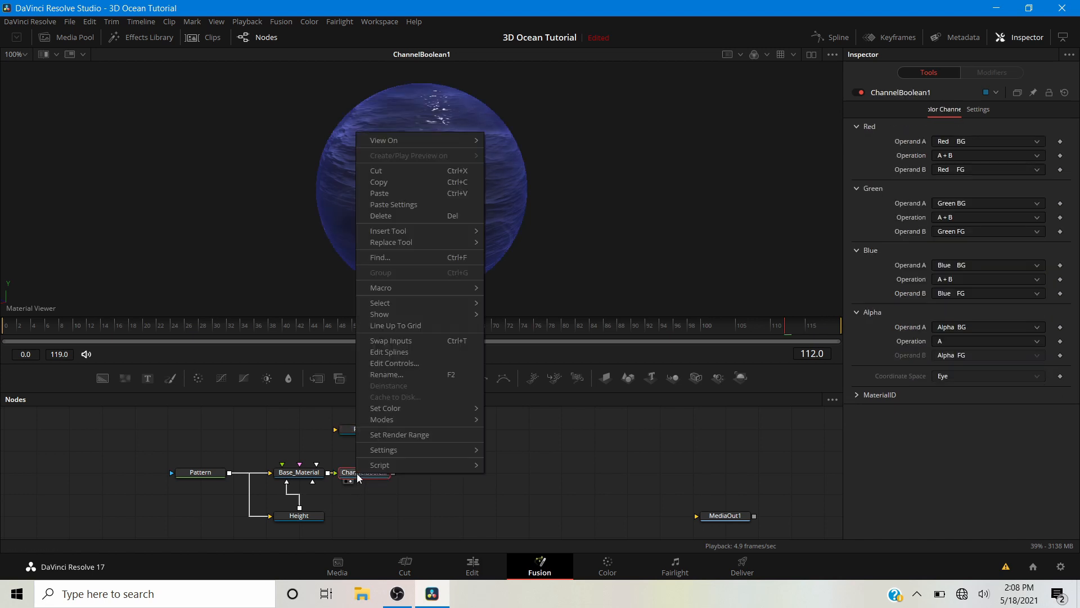
{"action": "left_click", "coordinate": [539, 522]}
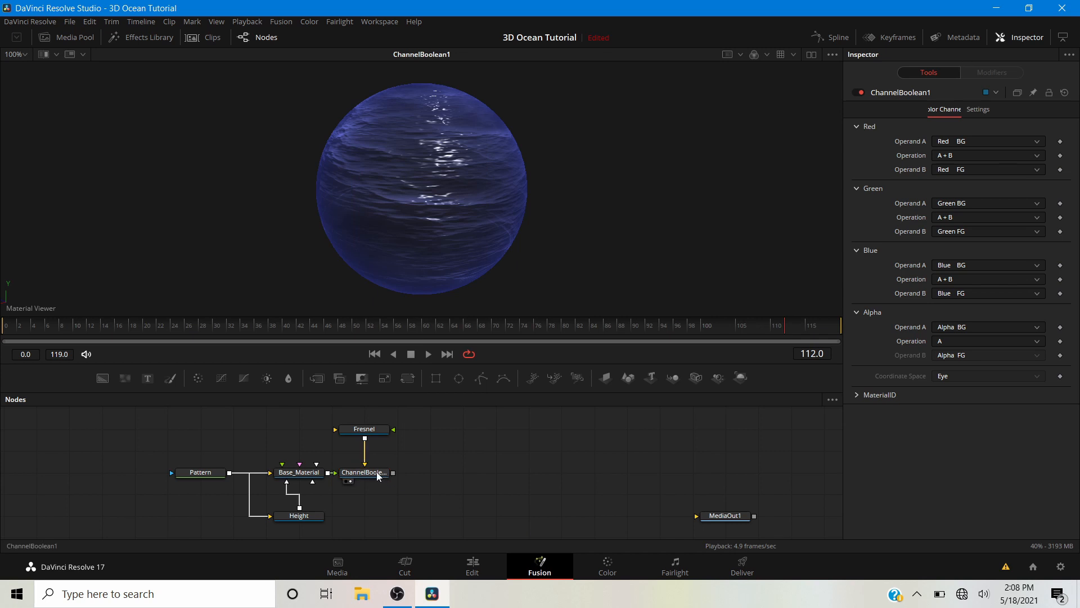
{"action": "key", "text": "ctrl+t"}
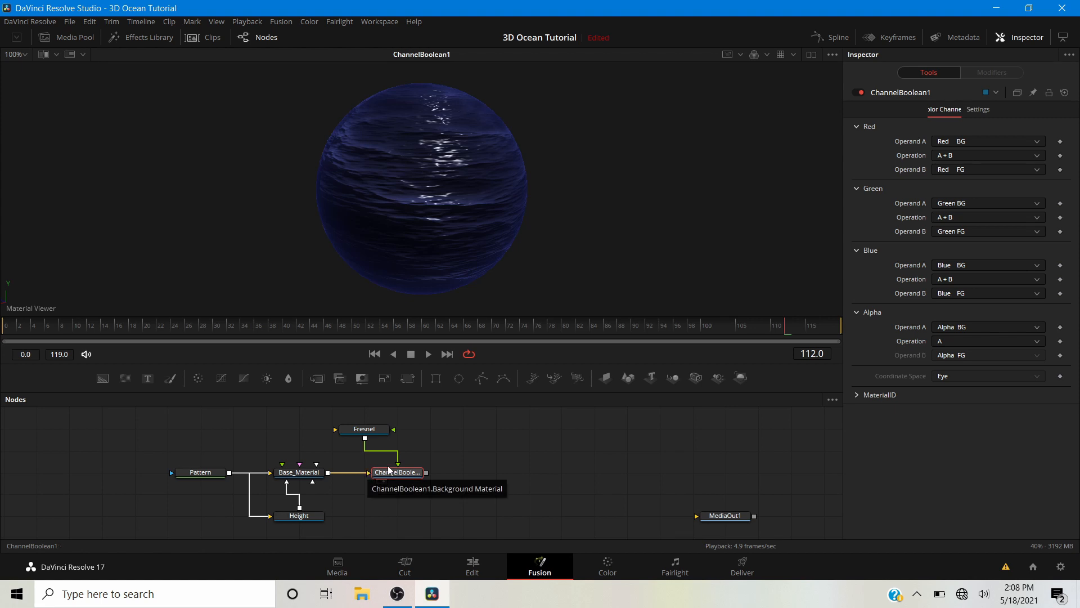
{"action": "left_click_drag", "start_coordinate": [370, 433], "coordinate": [394, 435]}
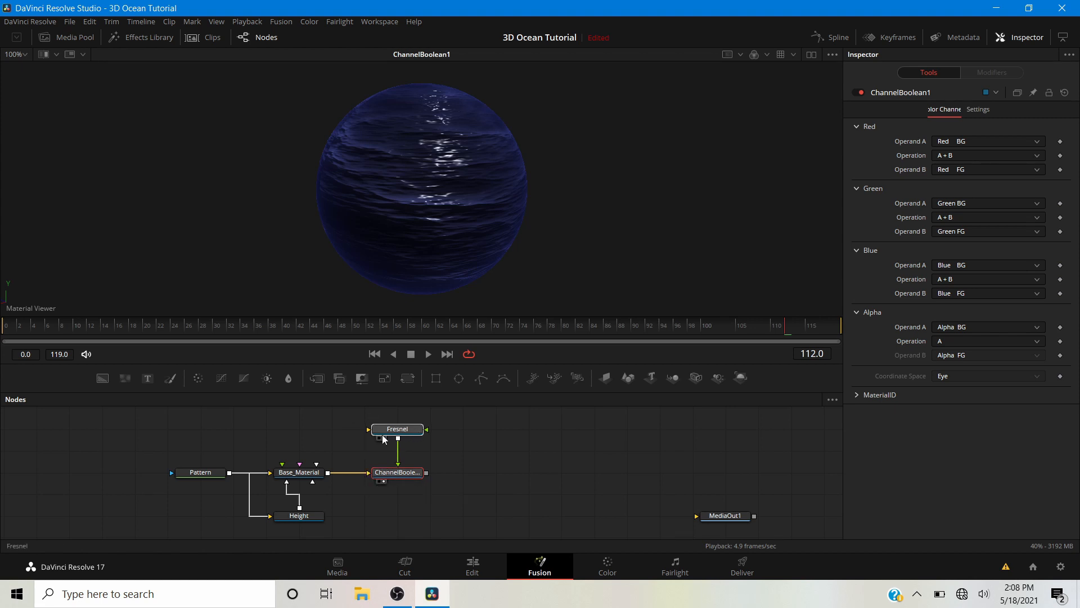
{"action": "left_click", "coordinate": [384, 437]}
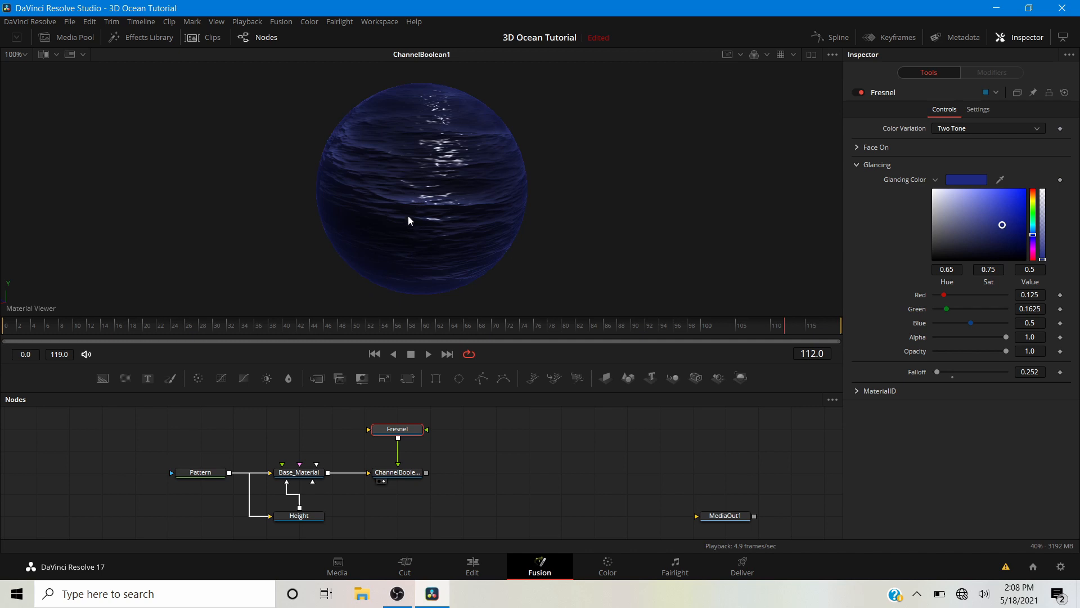
{"action": "left_click_drag", "start_coordinate": [381, 472], "coordinate": [347, 473]}
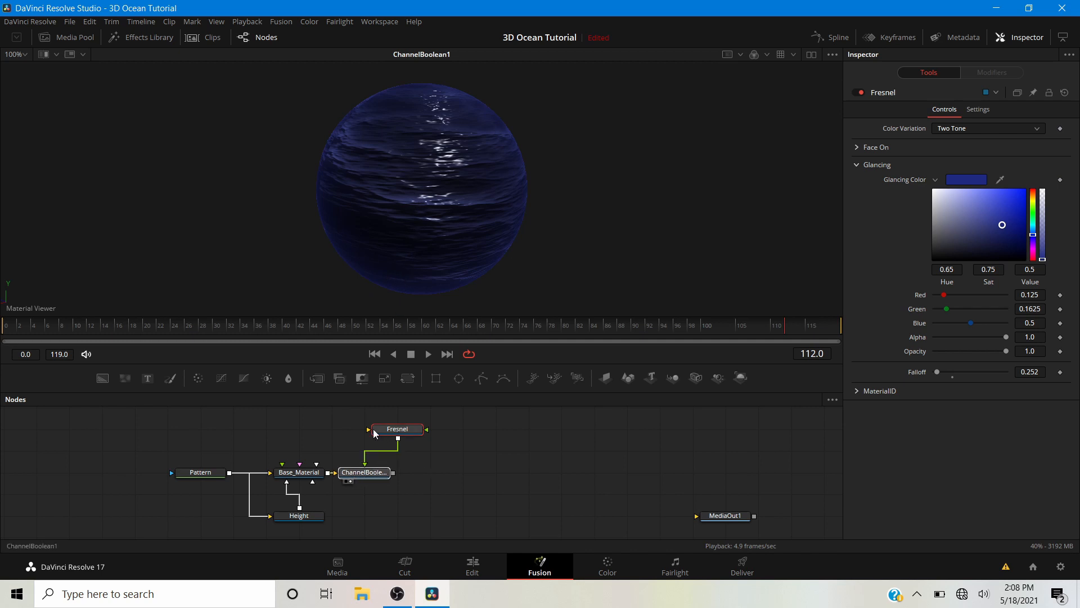
{"action": "left_click_drag", "start_coordinate": [374, 433], "coordinate": [351, 431]}
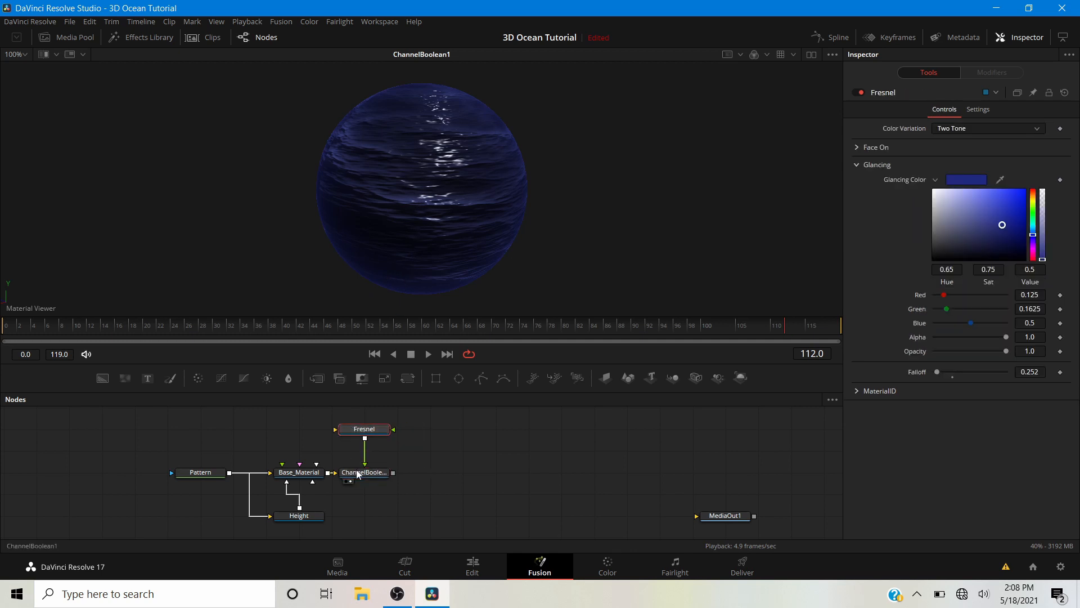
- Rename the Channel Boolean node to Add_Fresnel
{"action": "left_click", "coordinate": [359, 475]}
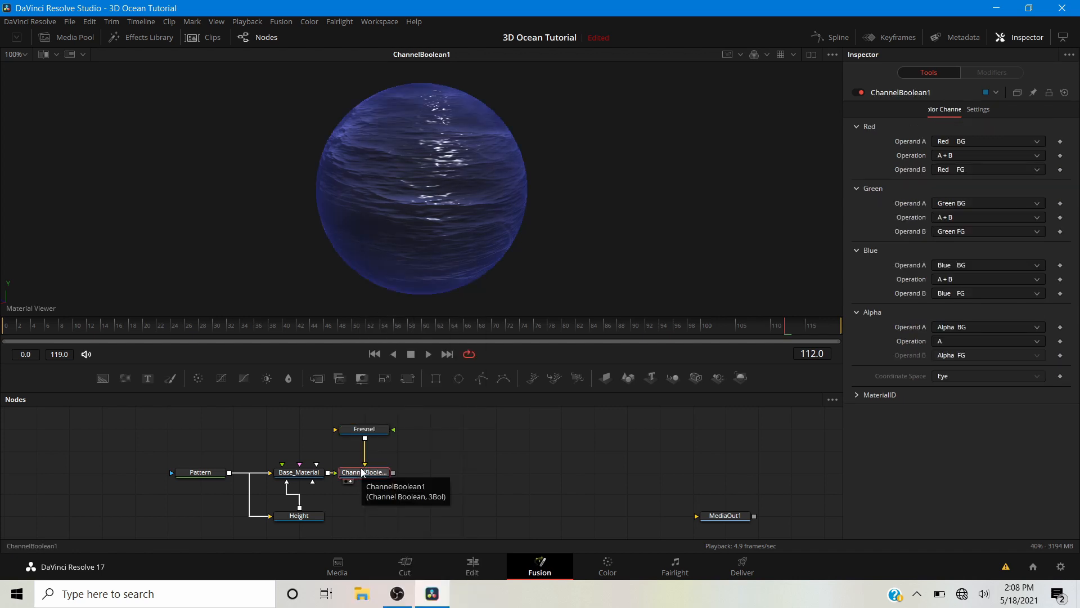
{"action": "right_click", "coordinate": [362, 473]}
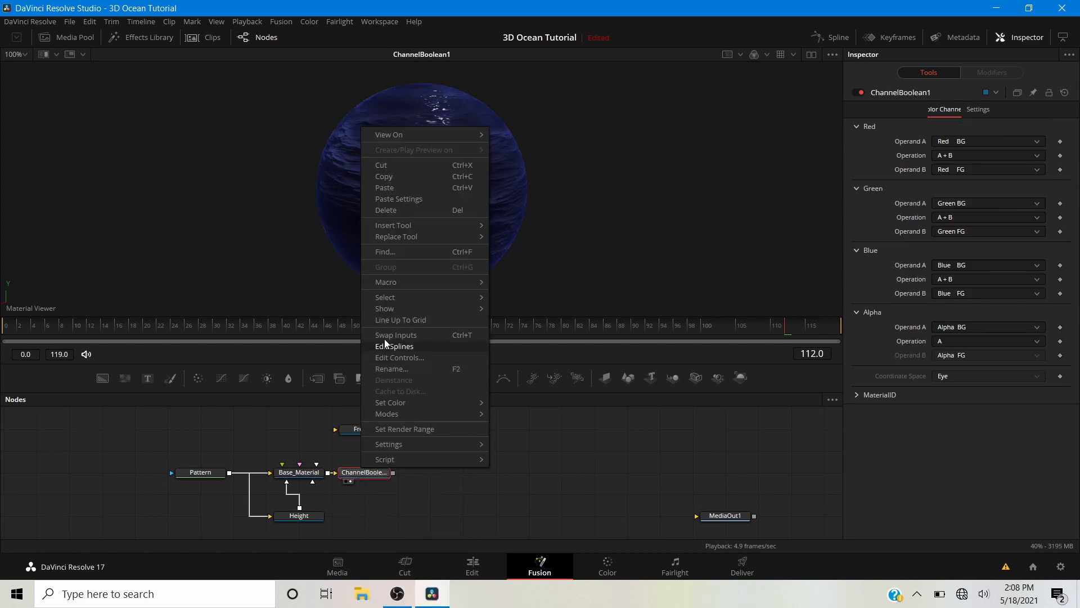
{"action": "left_click", "coordinate": [393, 370]}
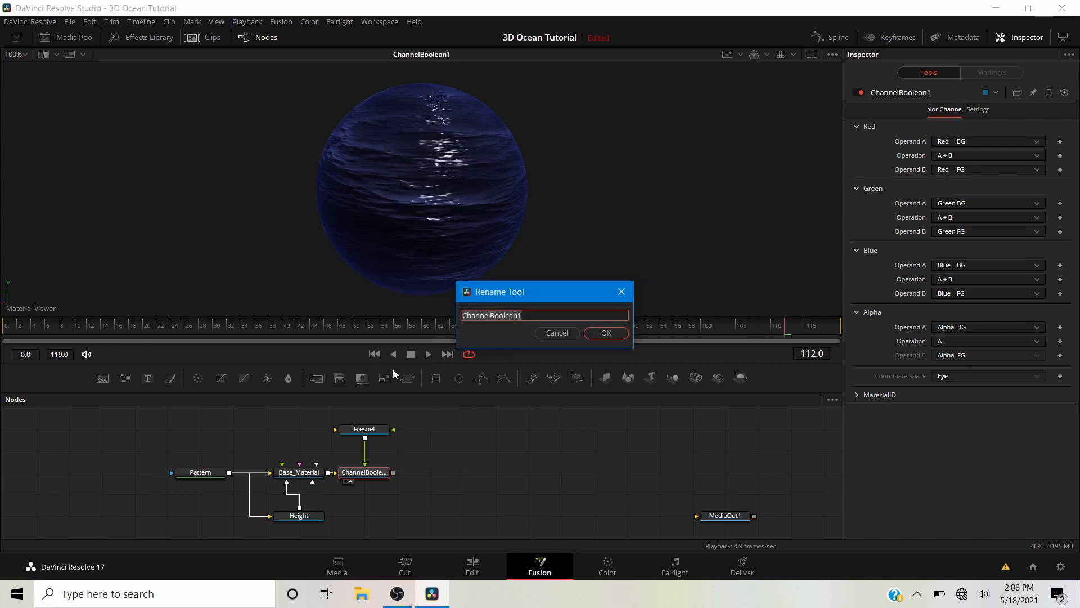
{"action": "type", "text": "Add_"}
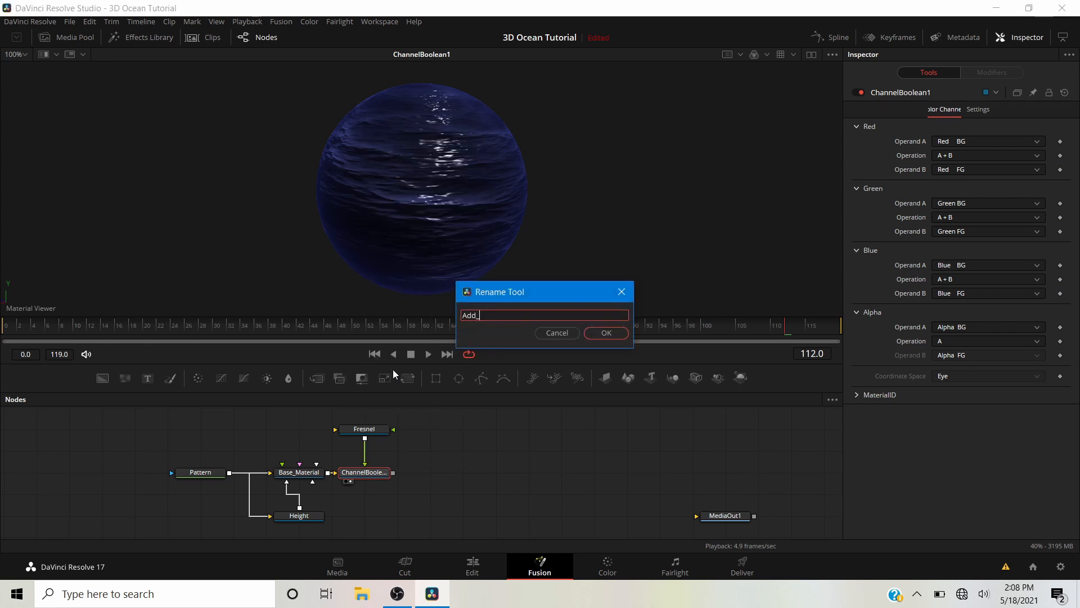
{"action": "type", "text": "Fresnel"}
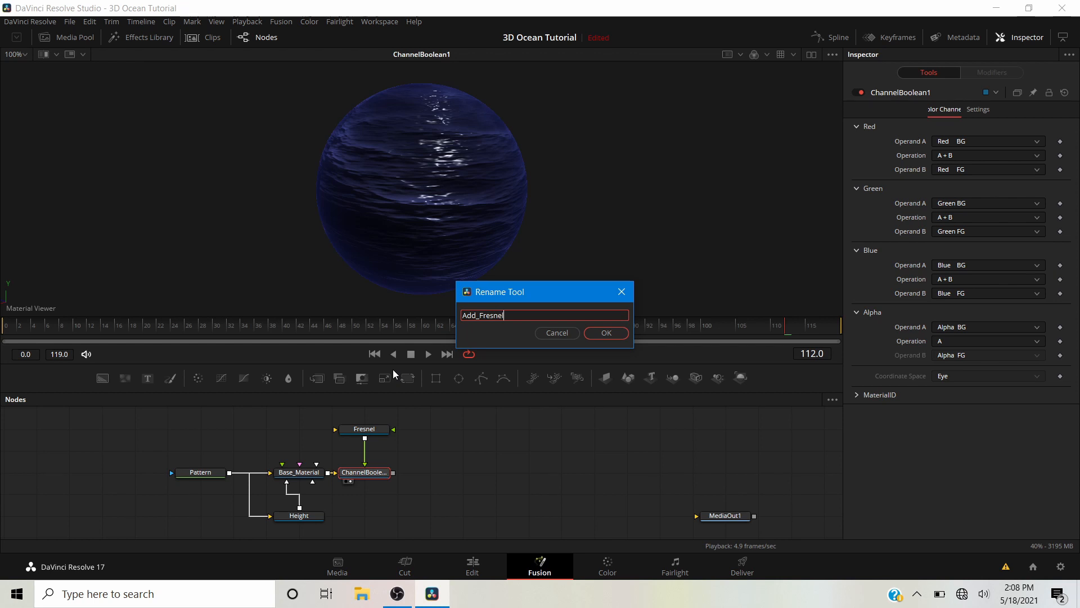
{"action": "left_click", "coordinate": [595, 333]}
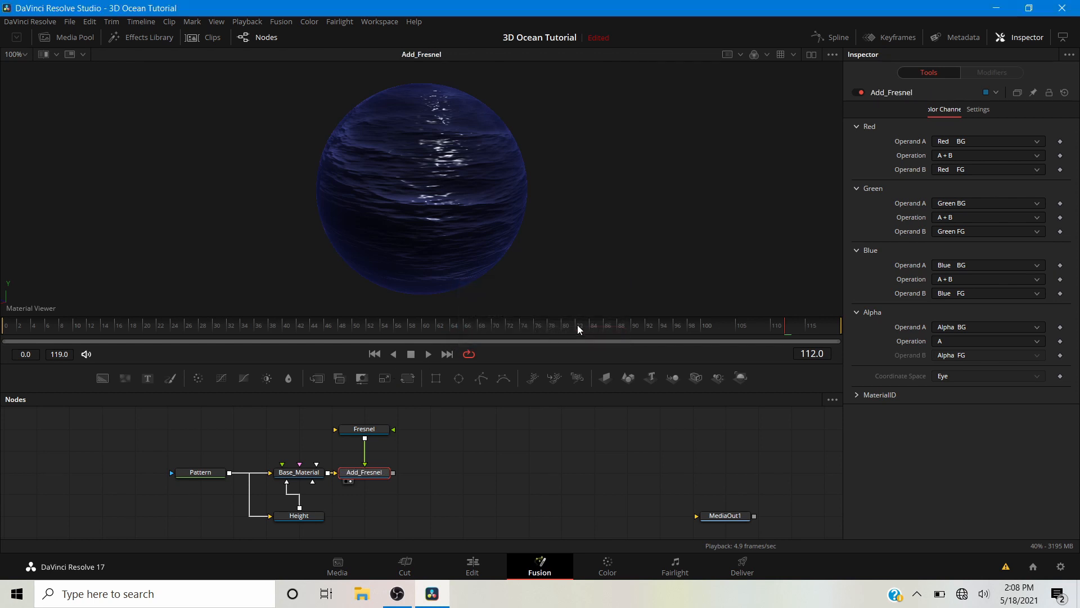
- Examine the Add_Fresnel material on the preview sphere with High Quality toggled off and on and from several viewing angles
{"action": "right_click", "coordinate": [497, 357]}
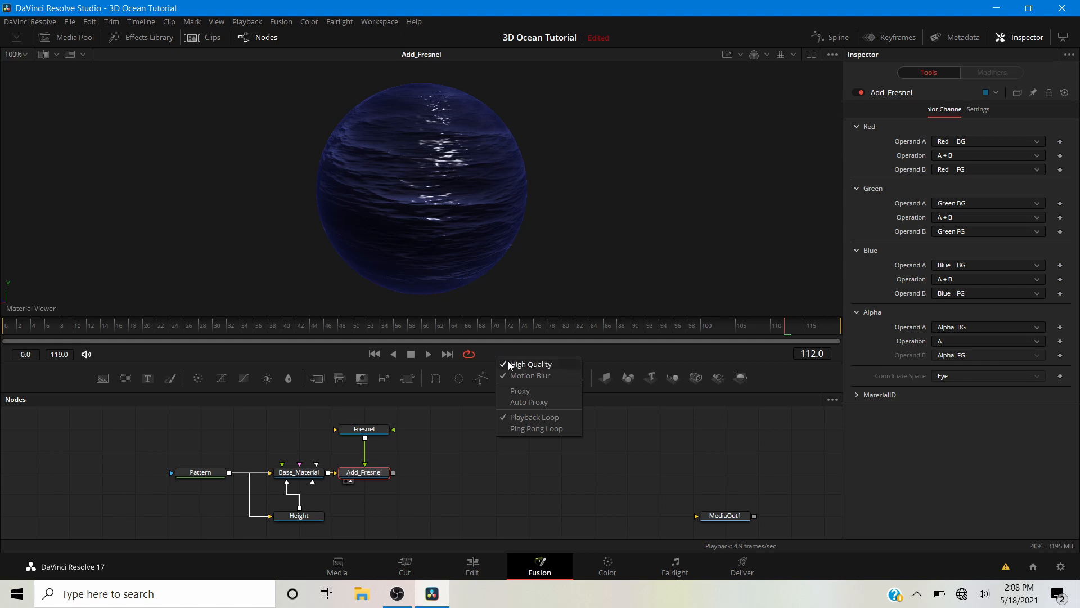
{"action": "left_click", "coordinate": [509, 360]}
{"action": "right_click", "coordinate": [508, 350]}
{"action": "left_click", "coordinate": [516, 367]}
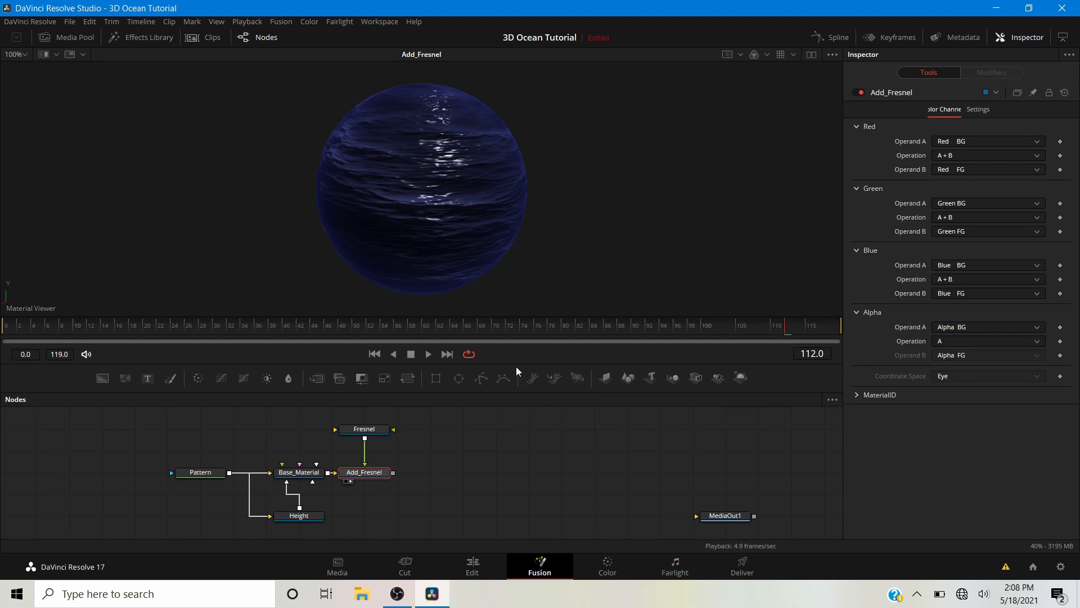
{"action": "left_click_drag", "start_coordinate": [440, 151], "coordinate": [331, 137]}
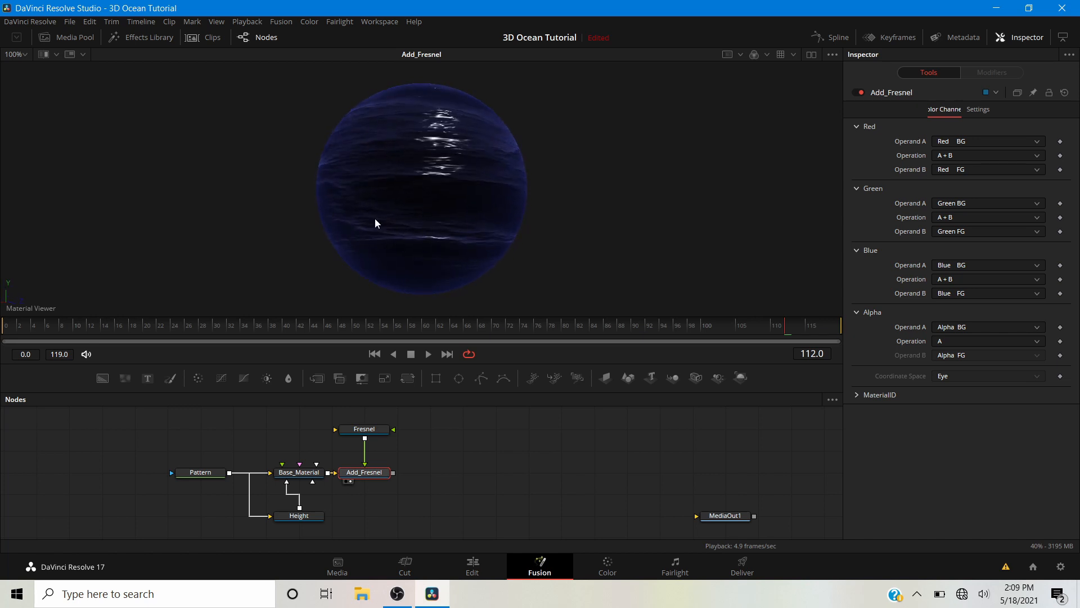
{"action": "left_click_drag", "start_coordinate": [452, 184], "coordinate": [399, 258]}
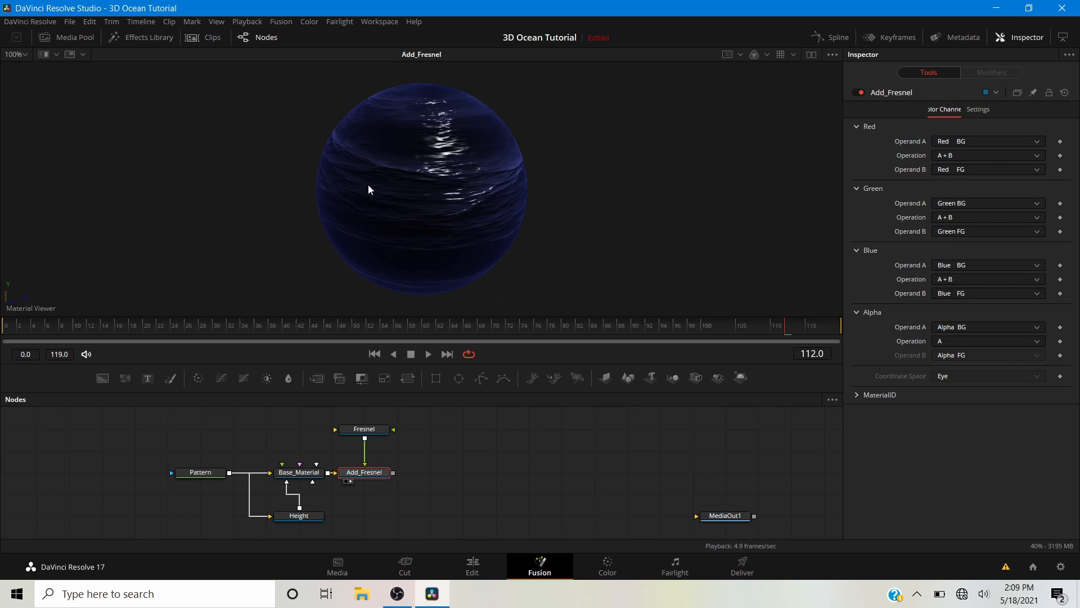
{"action": "left_click_drag", "start_coordinate": [461, 480], "coordinate": [359, 475]}
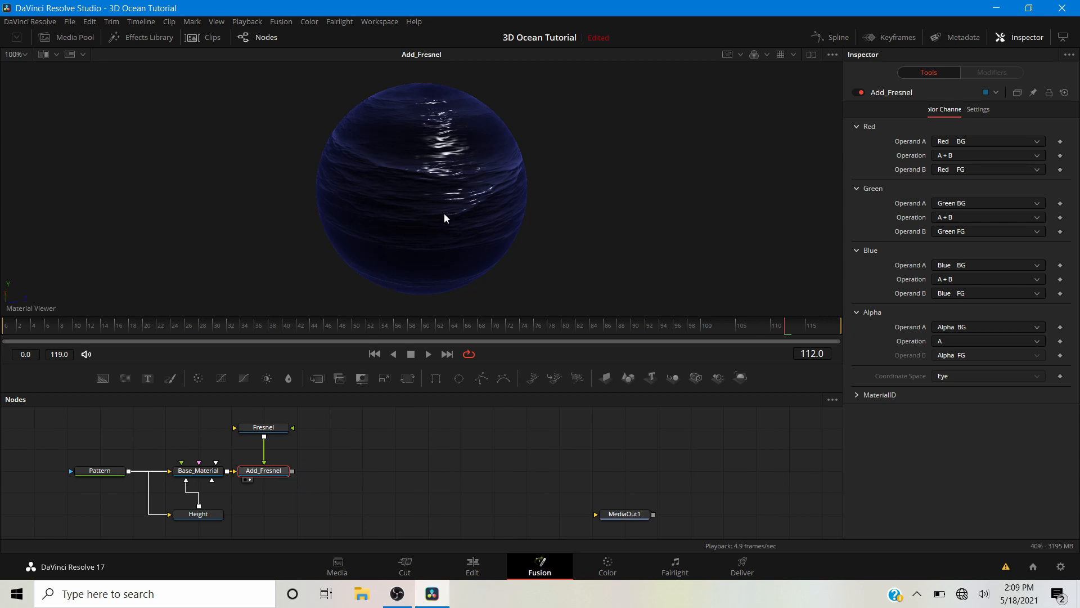
{"action": "left_click_drag", "start_coordinate": [467, 231], "coordinate": [356, 332]}
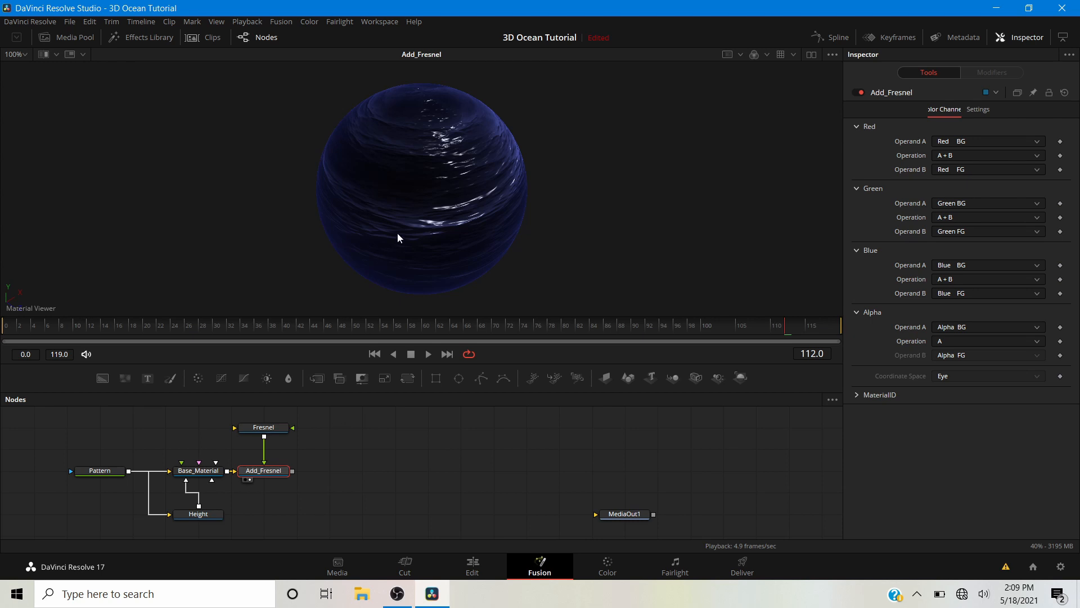
- Search the tools for "park" and add the kas_Parkland node set in the empty space above Fresnel
{"action": "scroll", "coordinate": [383, 438], "scroll_direction": "up", "scroll_amount": 2}
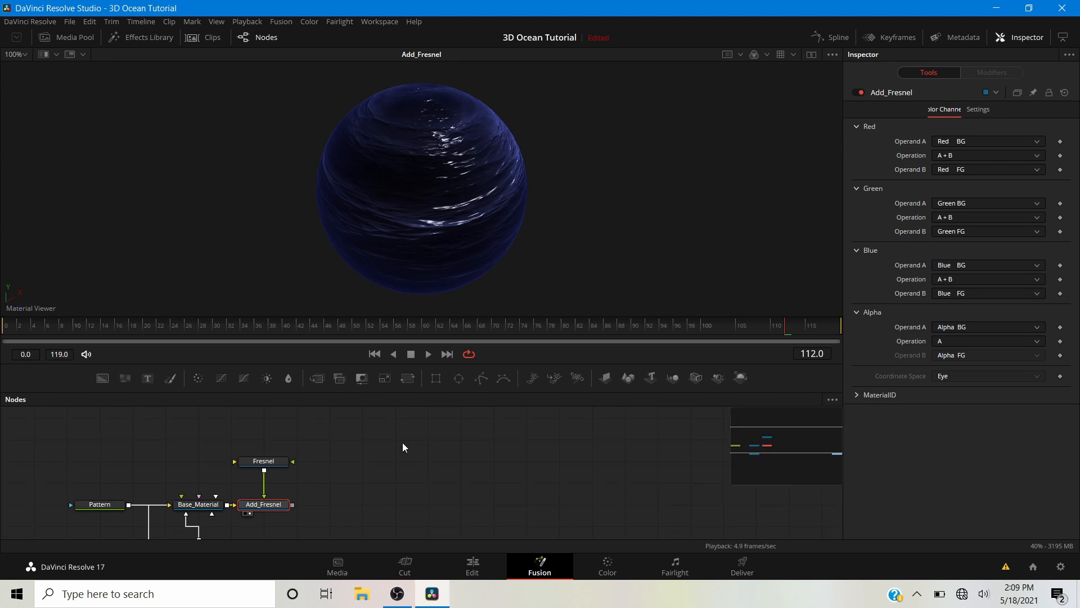
{"action": "left_click", "coordinate": [349, 424]}
{"action": "key", "text": "shift+space"}
{"action": "type", "text": "park"}
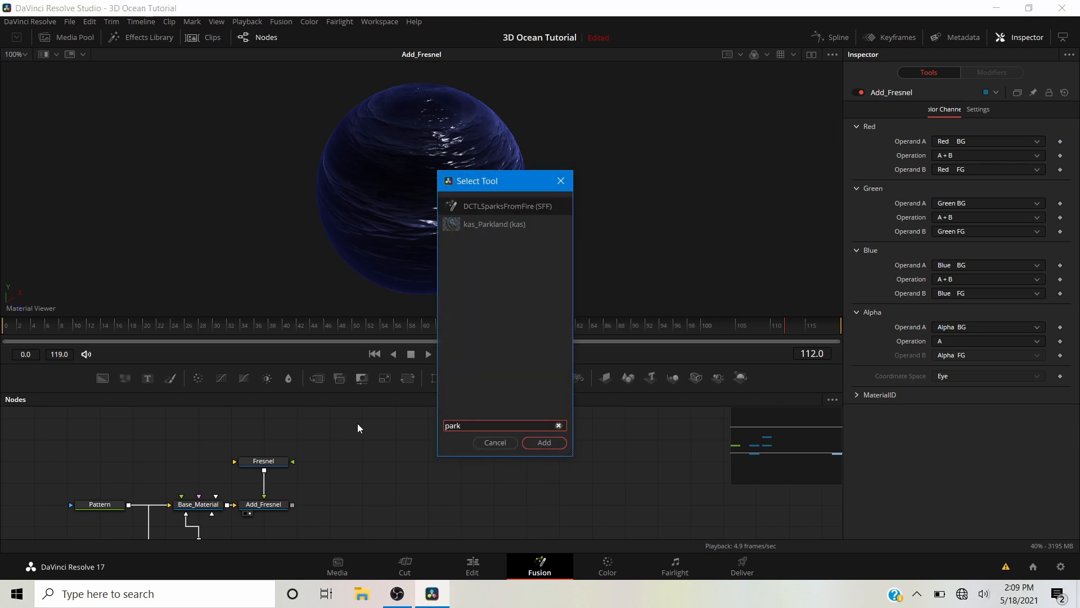
{"action": "key", "text": "Down"}
{"action": "key", "text": "Return"}
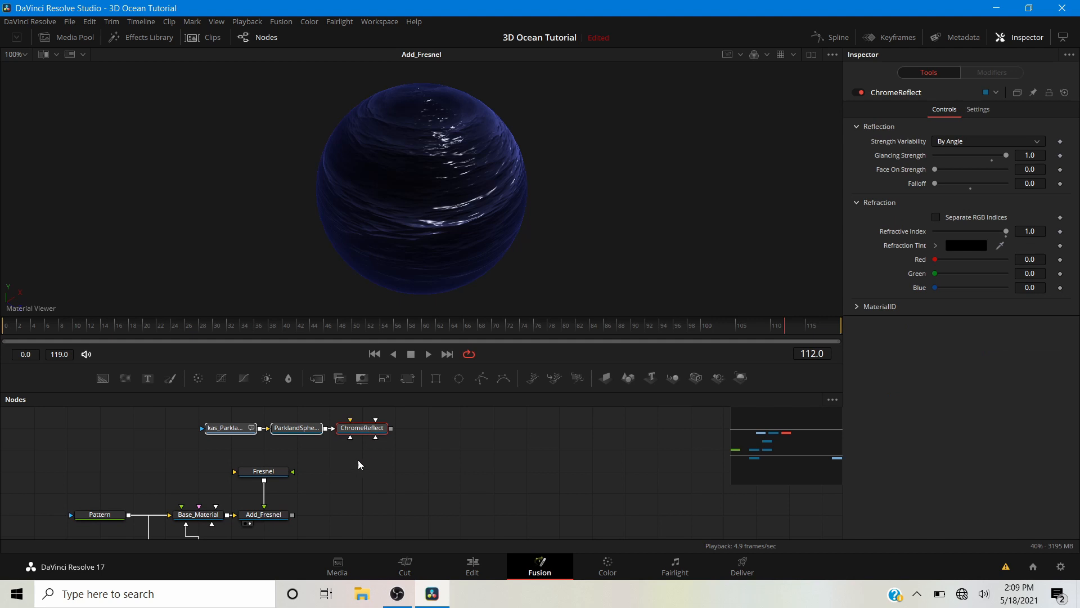
{"action": "left_click", "coordinate": [360, 465]}
- Preview the kas_ParklandLoader environment image and select the loader, ParklandSphereMap and ChromeReflect nodes
{"action": "left_click", "coordinate": [225, 429]}
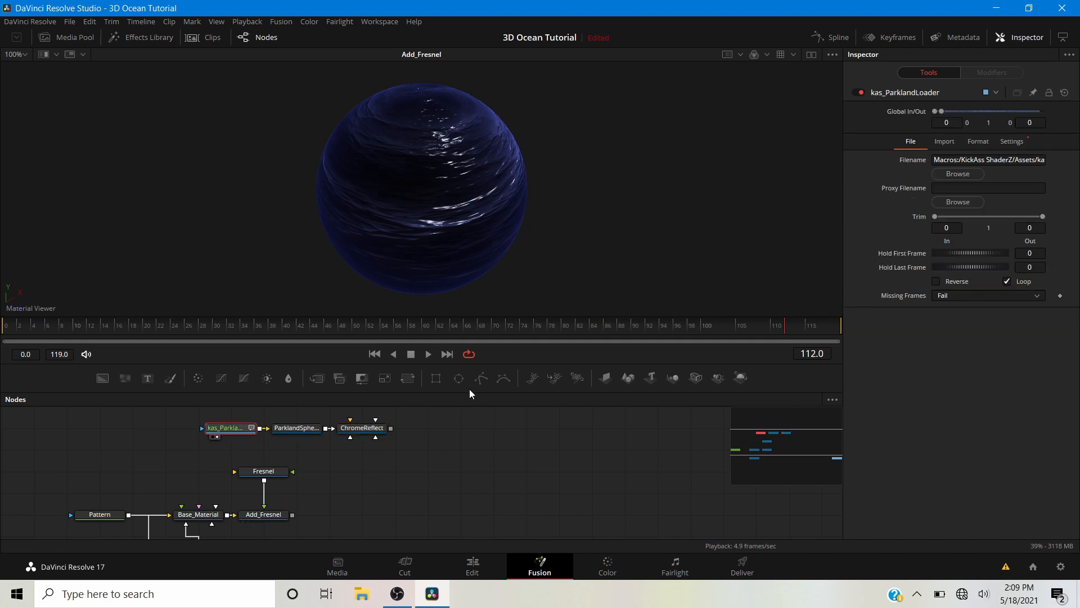
{"action": "scroll", "coordinate": [383, 214], "scroll_direction": "down", "scroll_amount": 1}
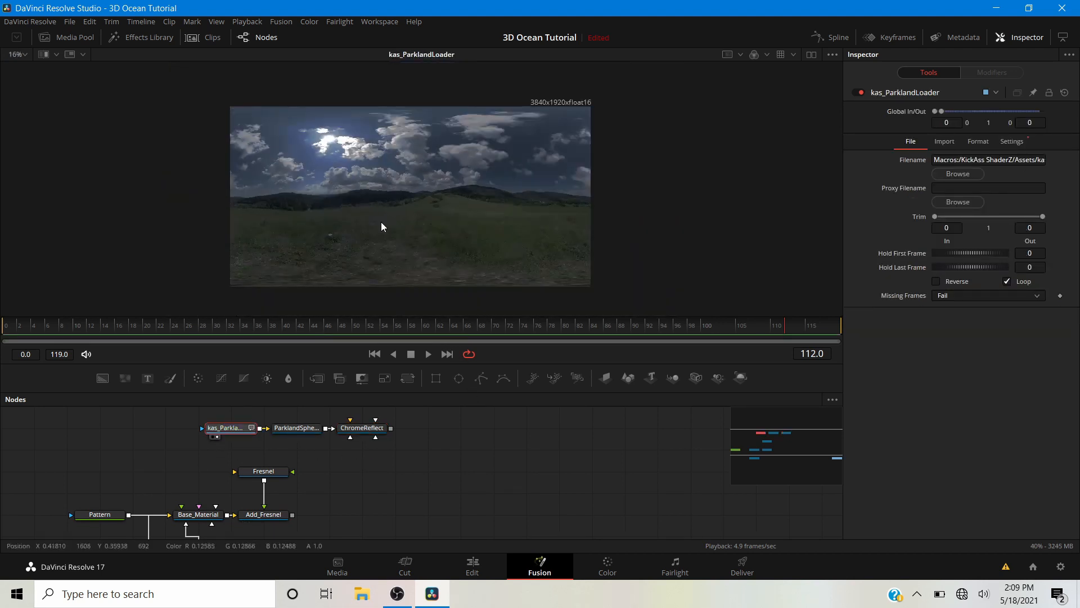
{"action": "left_click_drag", "start_coordinate": [380, 222], "coordinate": [382, 214]}
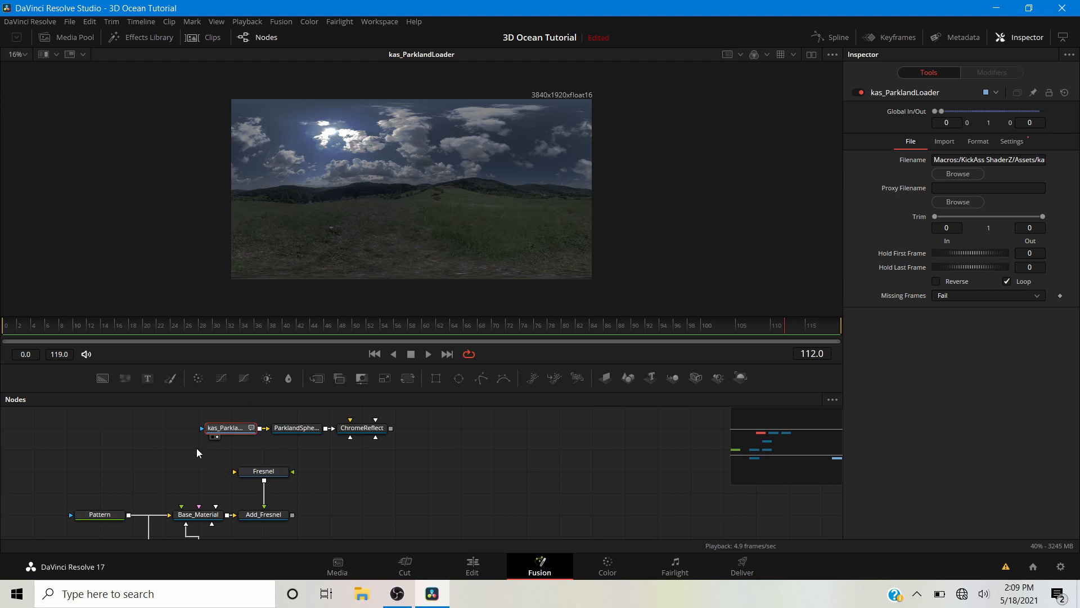
{"action": "left_click_drag", "start_coordinate": [189, 456], "coordinate": [377, 419]}
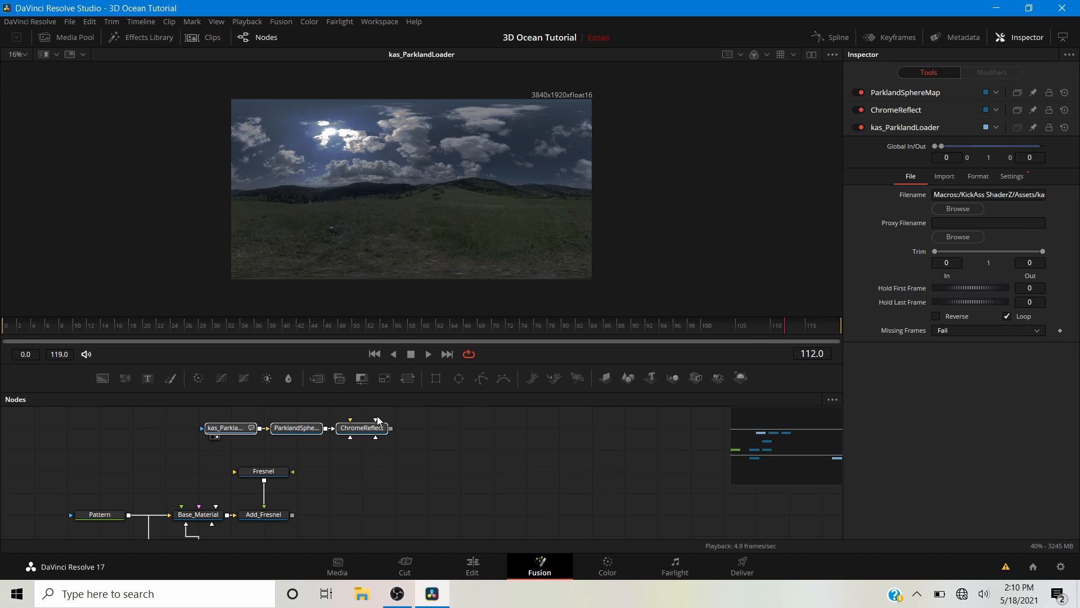
- Delete the three selected Parkland nodes, then add a DaySky node beside Fresnel and preview its image
{"action": "key", "text": "Delete"}
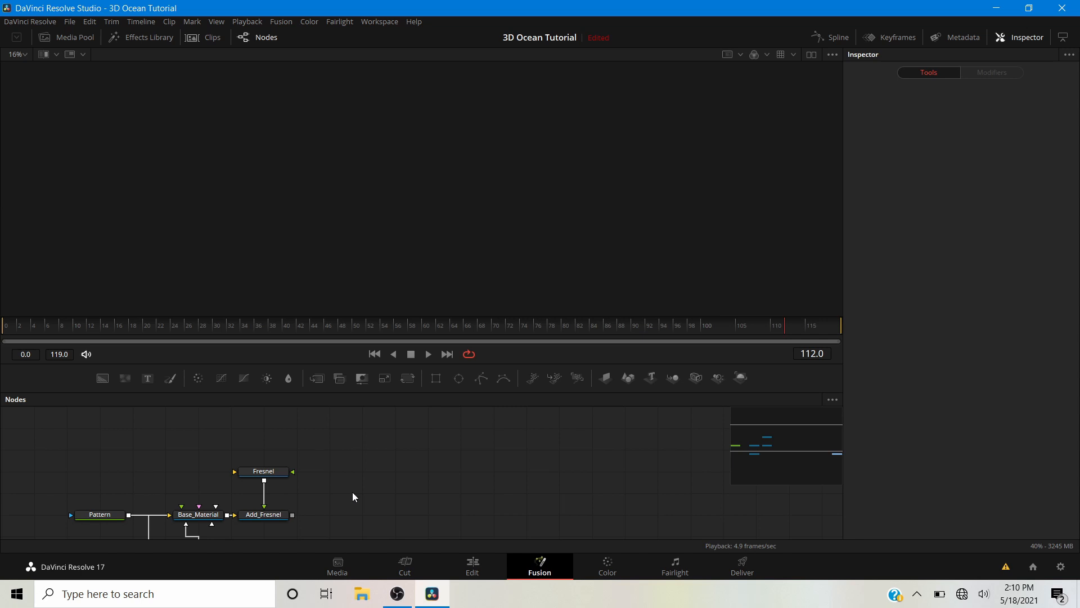
{"action": "left_click_drag", "start_coordinate": [364, 483], "coordinate": [354, 454]}
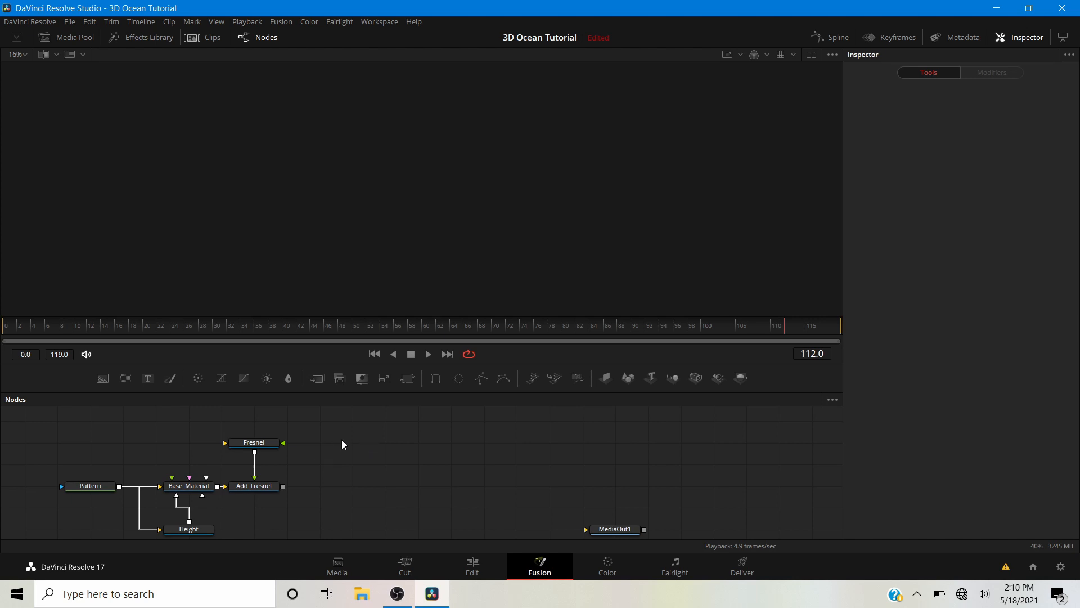
{"action": "key", "text": "shift+space"}
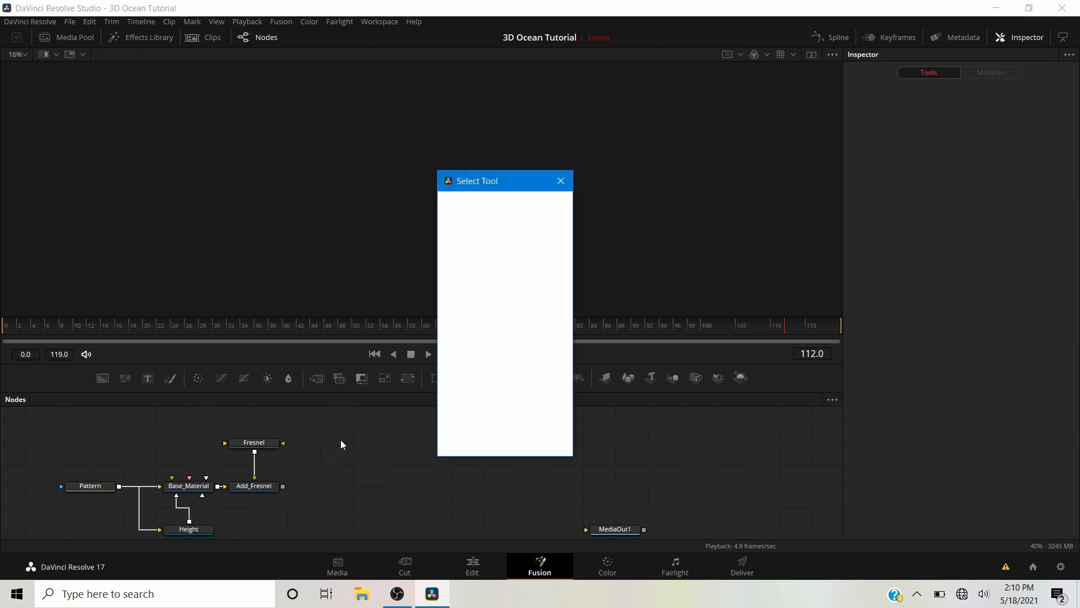
{"action": "type", "text": "day"}
{"action": "key", "text": "Return"}
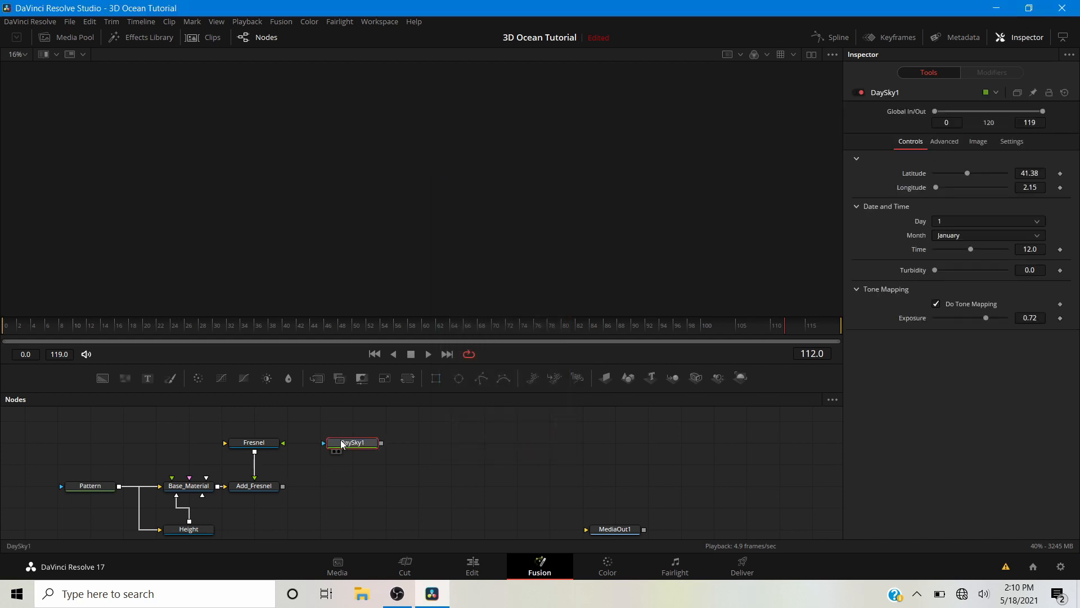
{"action": "key", "text": "1"}
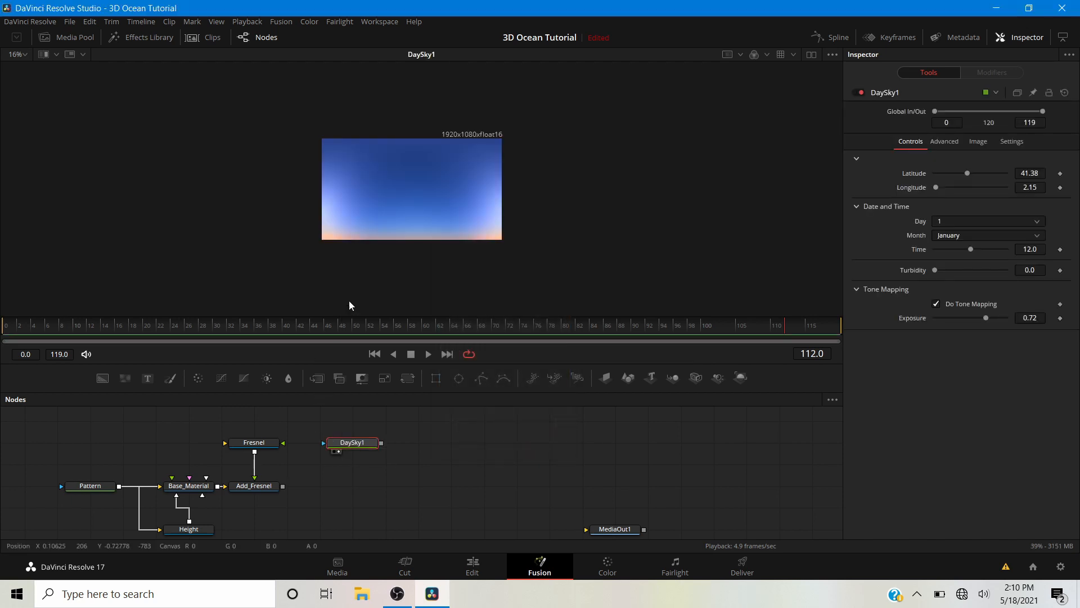
{"action": "scroll", "coordinate": [409, 195], "scroll_direction": "up", "scroll_amount": 2}
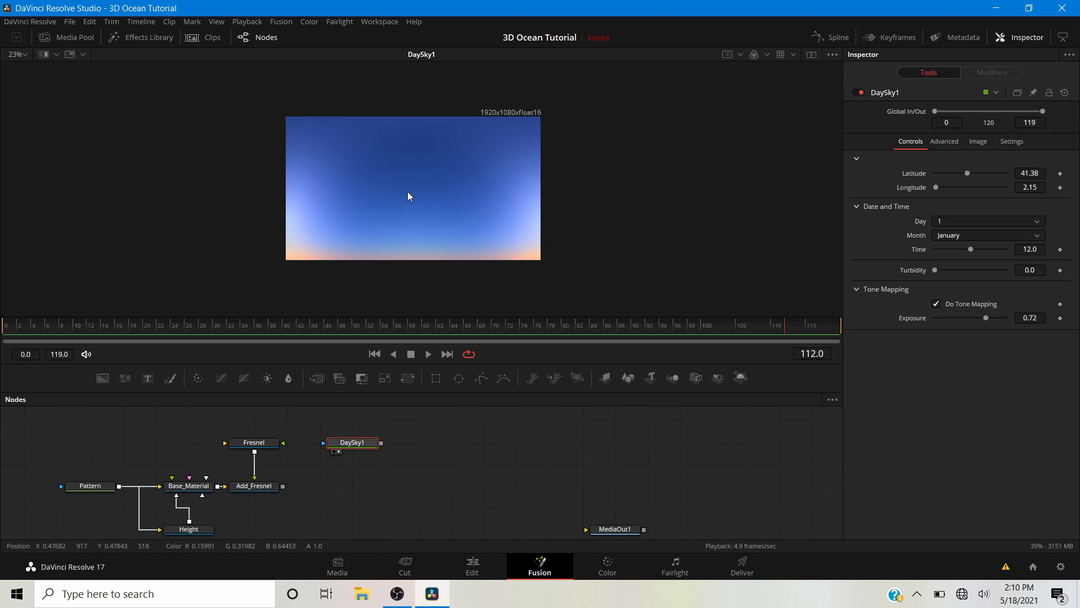
{"action": "mouse_move", "coordinate": [364, 214]}
{"action": "left_mouse_down"}
{"action": "mouse_move", "coordinate": [434, 214]}
{"action": "mouse_move", "coordinate": [383, 216]}
{"action": "left_mouse_up"}
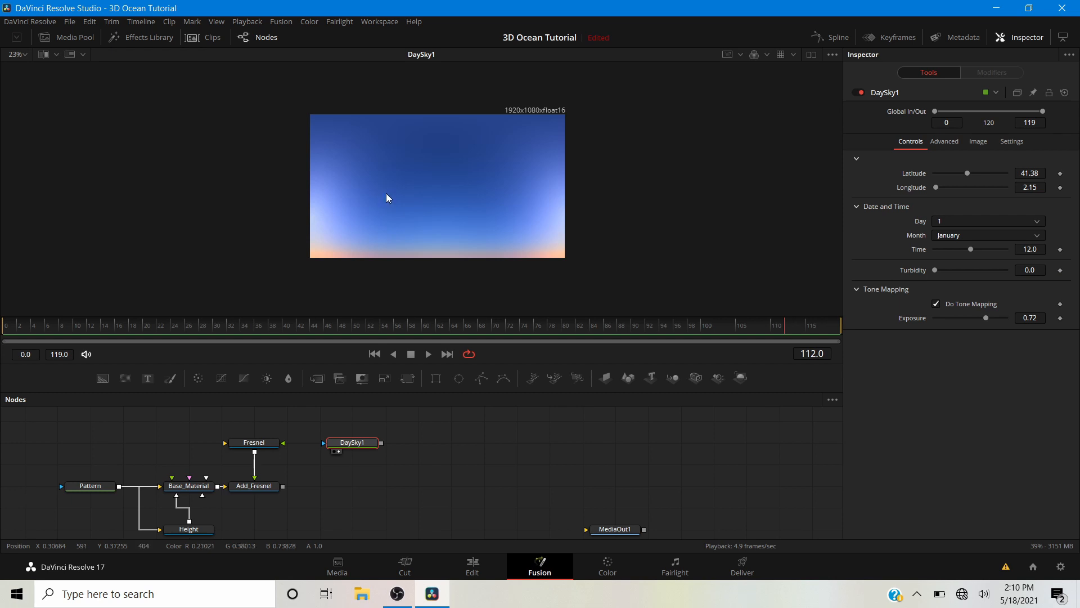
- Rename the DaySky node to Environment_Map
{"action": "left_click_drag", "start_coordinate": [378, 469], "coordinate": [440, 466]}
{"action": "scroll", "coordinate": [422, 465], "scroll_direction": "down", "scroll_amount": 1}
{"action": "scroll", "coordinate": [407, 463], "scroll_direction": "up", "scroll_amount": 1}
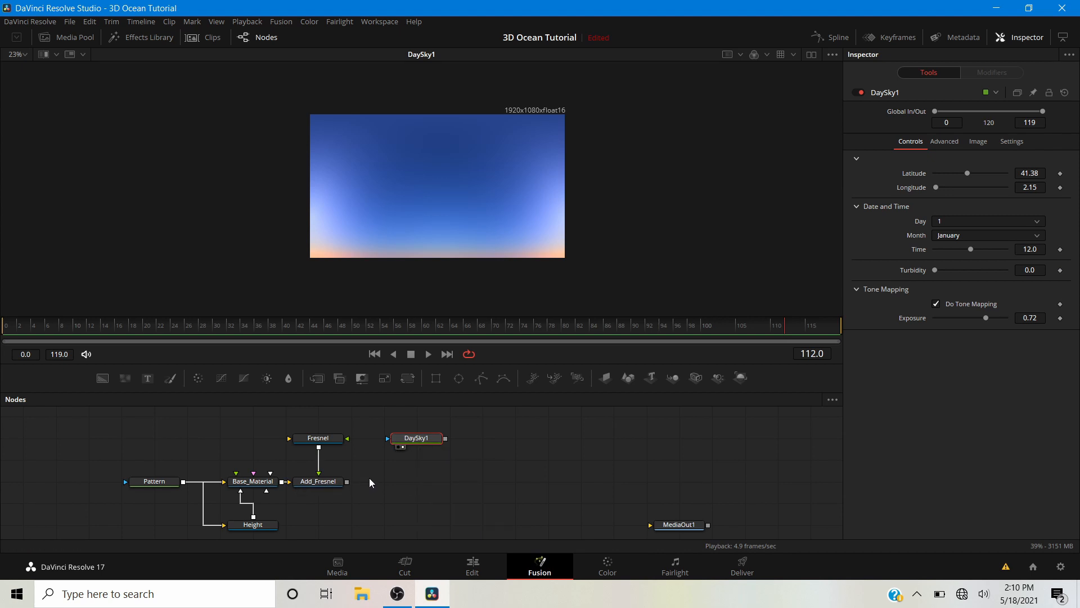
{"action": "right_click", "coordinate": [413, 439]}
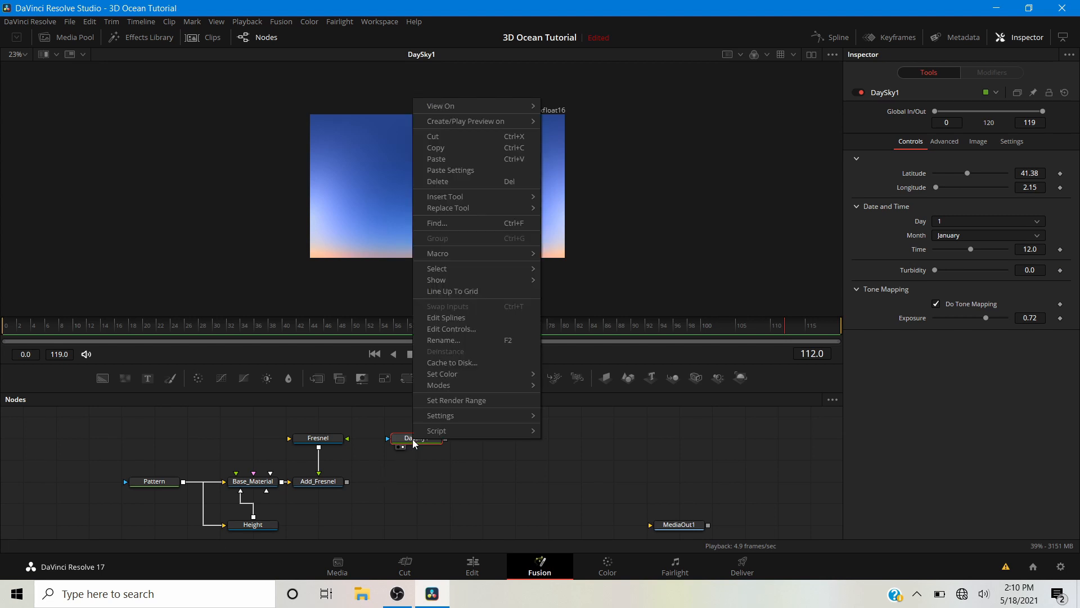
{"action": "left_click", "coordinate": [444, 341]}
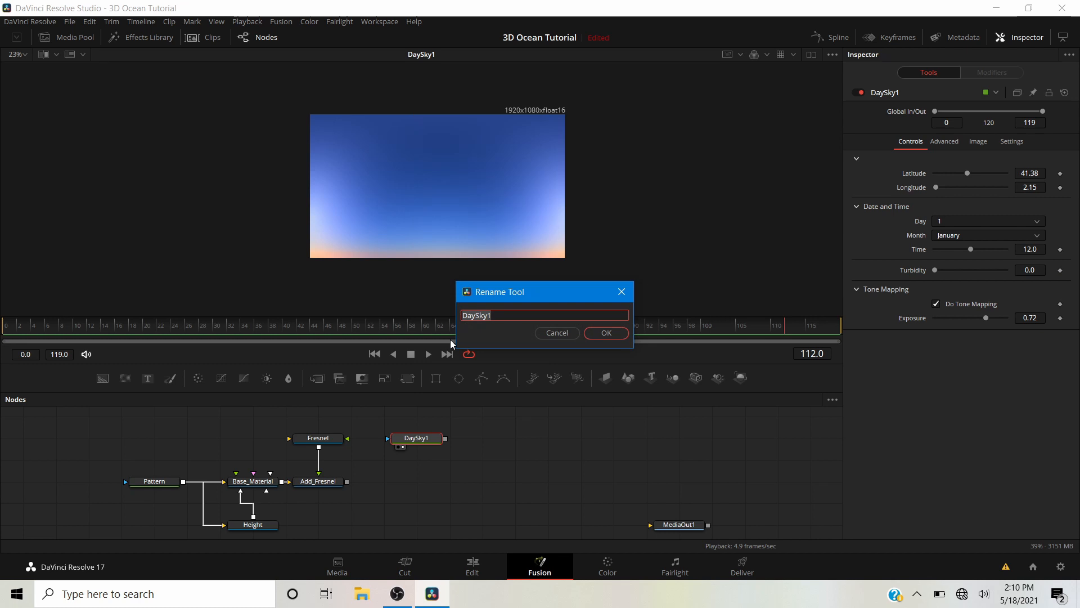
{"action": "type", "text": "Env"}
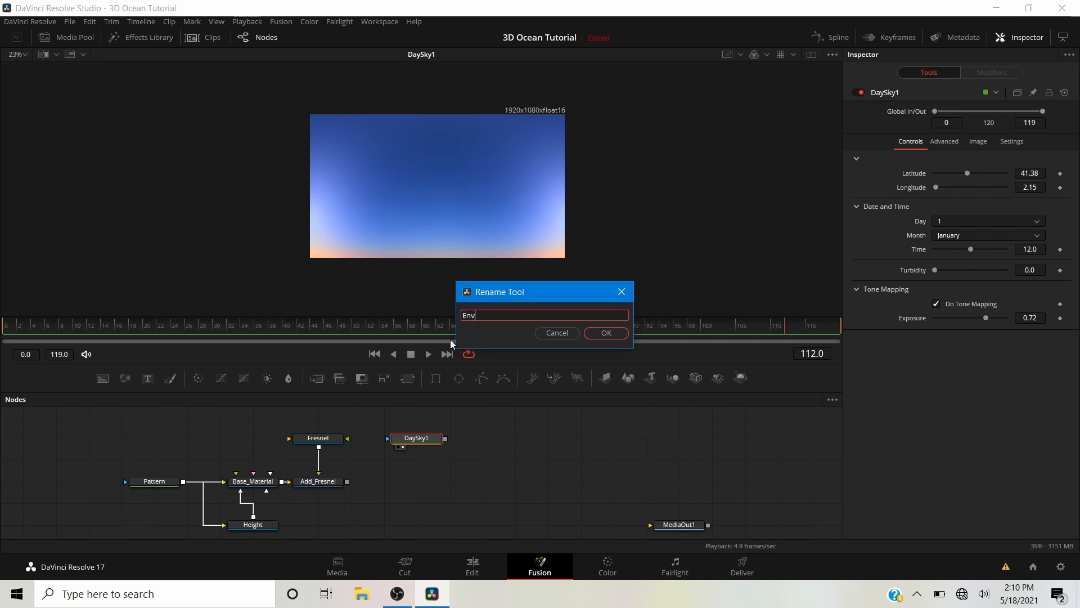
{"action": "type", "text": "ironment_"}
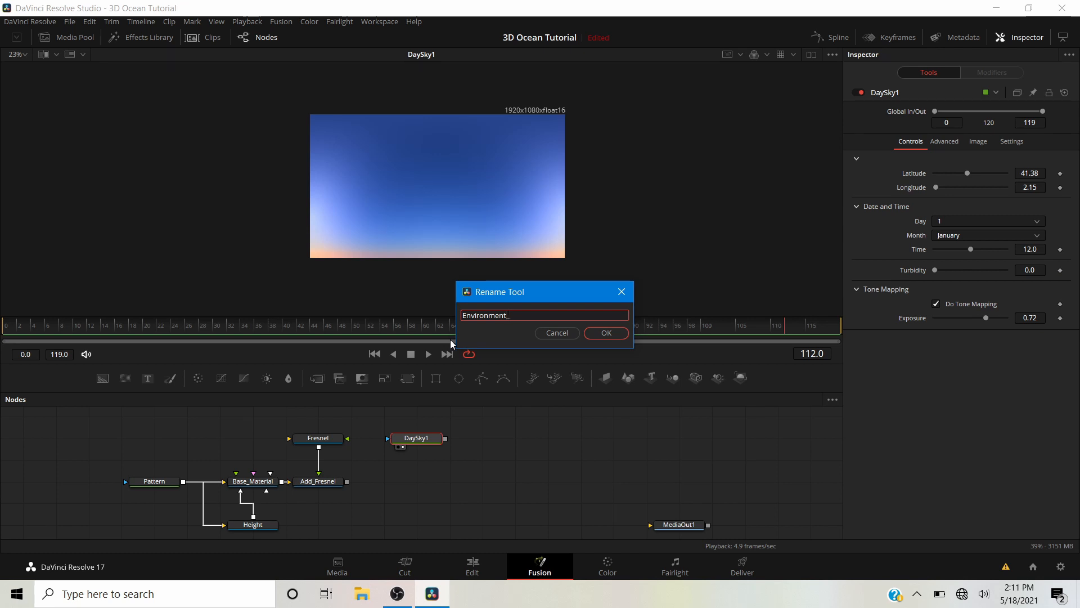
{"action": "type", "text": "Map"}
{"action": "left_click", "coordinate": [606, 334]}
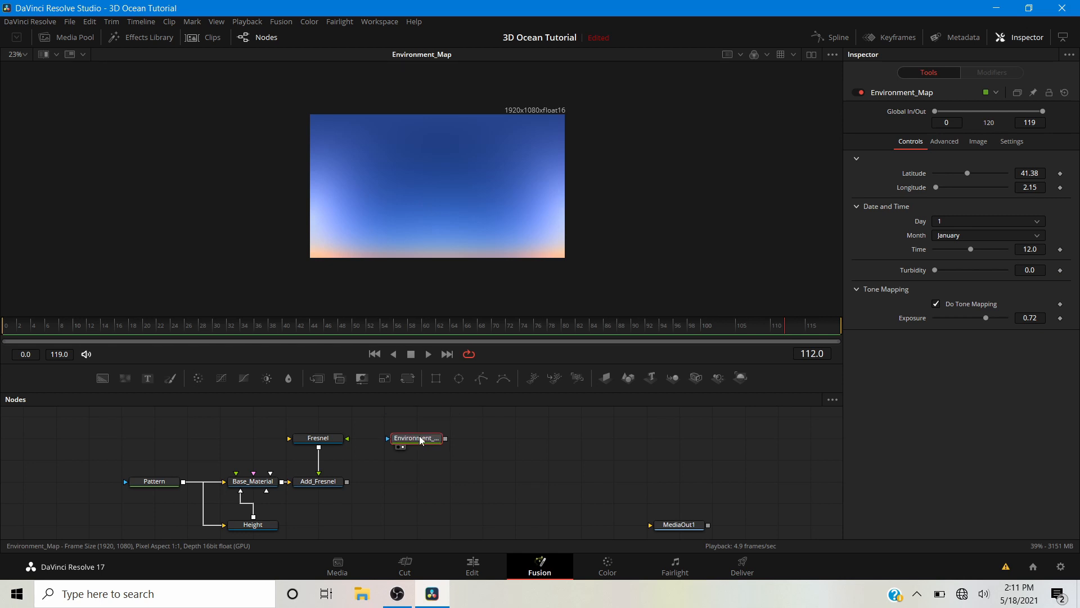
- Turn off Auto Resolution for Environment_Map and set its image height to half the width with 1920/2
{"action": "mouse_move", "coordinate": [418, 441]}
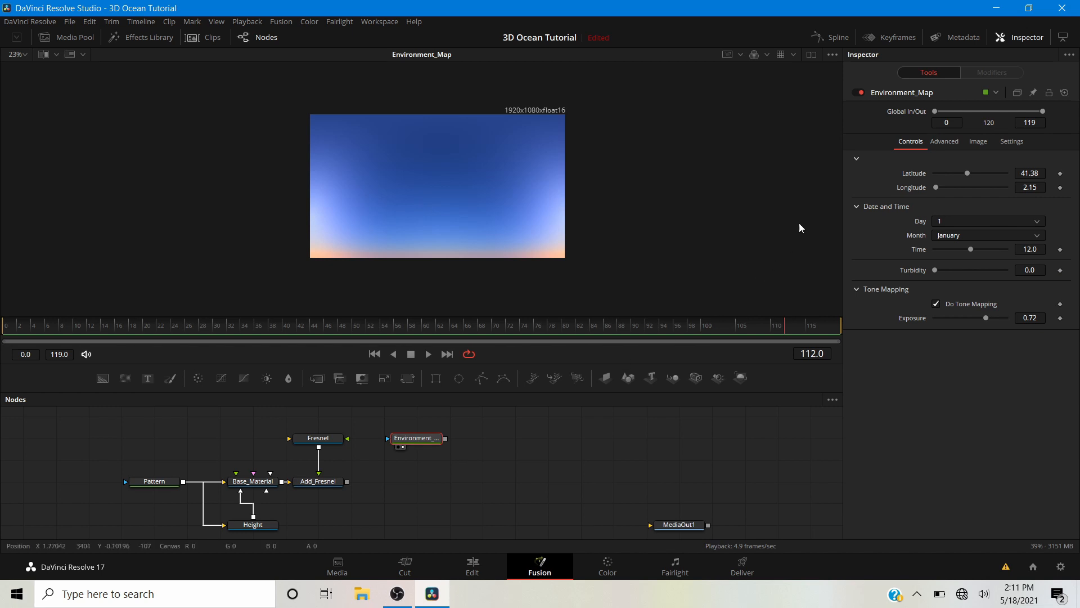
{"action": "left_click", "coordinate": [978, 143]}
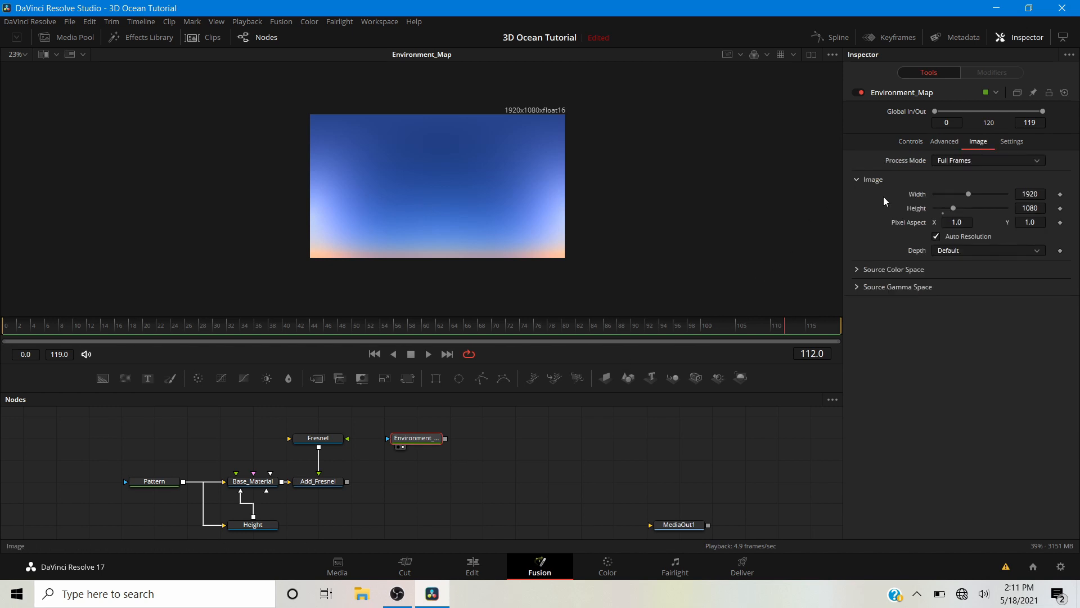
{"action": "left_click", "coordinate": [937, 236]}
{"action": "left_click_drag", "start_coordinate": [388, 475], "coordinate": [228, 460]}
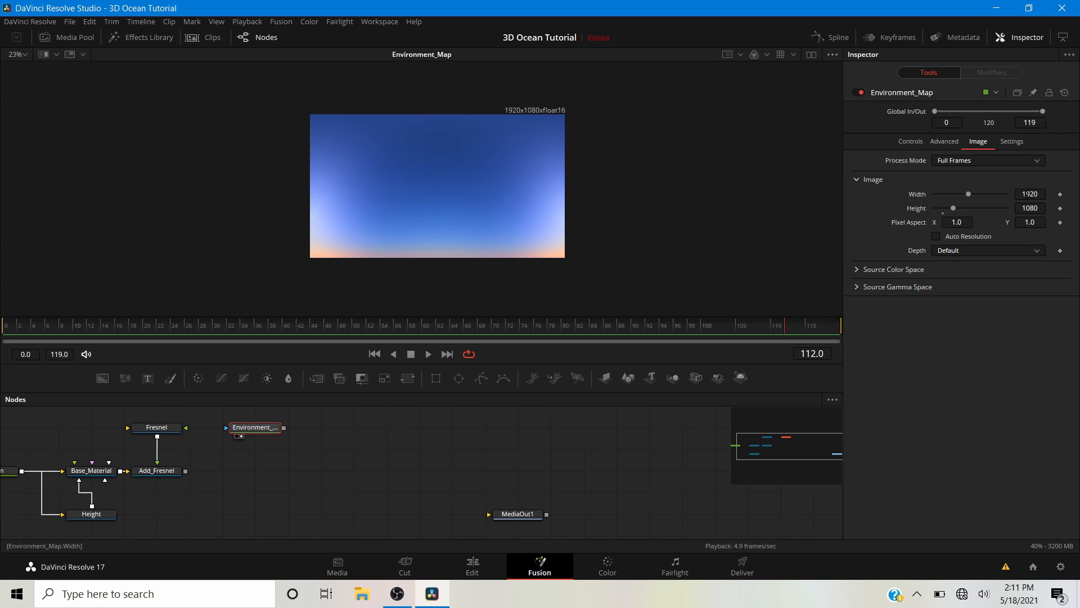
{"action": "left_click_drag", "start_coordinate": [1034, 208], "coordinate": [1036, 208]}
{"action": "left_click", "coordinate": [1036, 208]}
{"action": "double_click", "coordinate": [1035, 207]}
{"action": "type", "text": "1920/2"}
{"action": "key", "text": "Tab"}
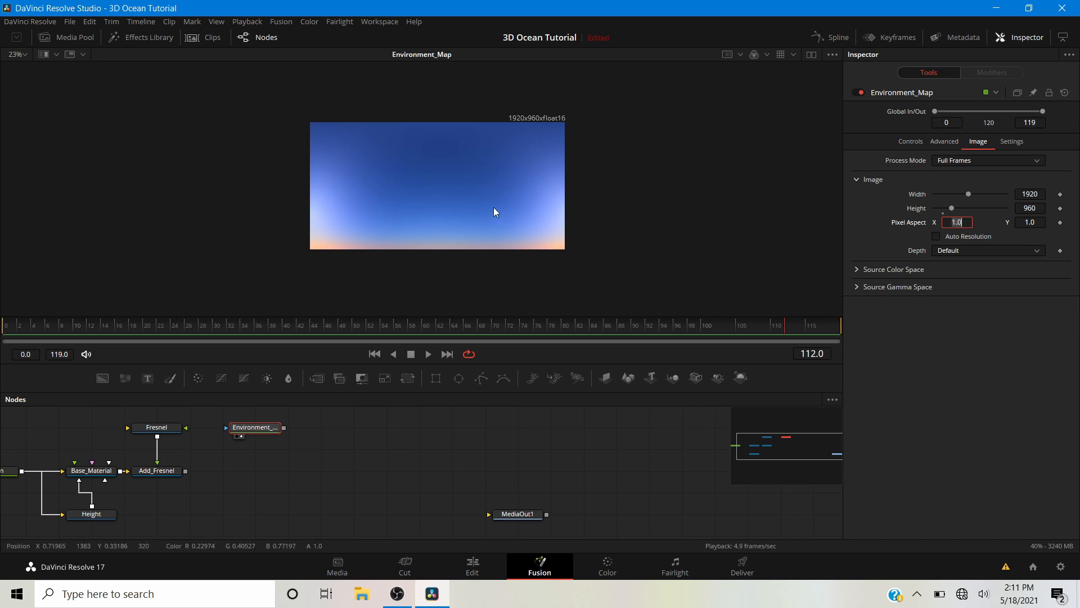
- Inspect the Environment_Map gradient up close and set the node's image depth to float16
{"action": "scroll", "coordinate": [315, 241], "scroll_direction": "up", "scroll_amount": 1}
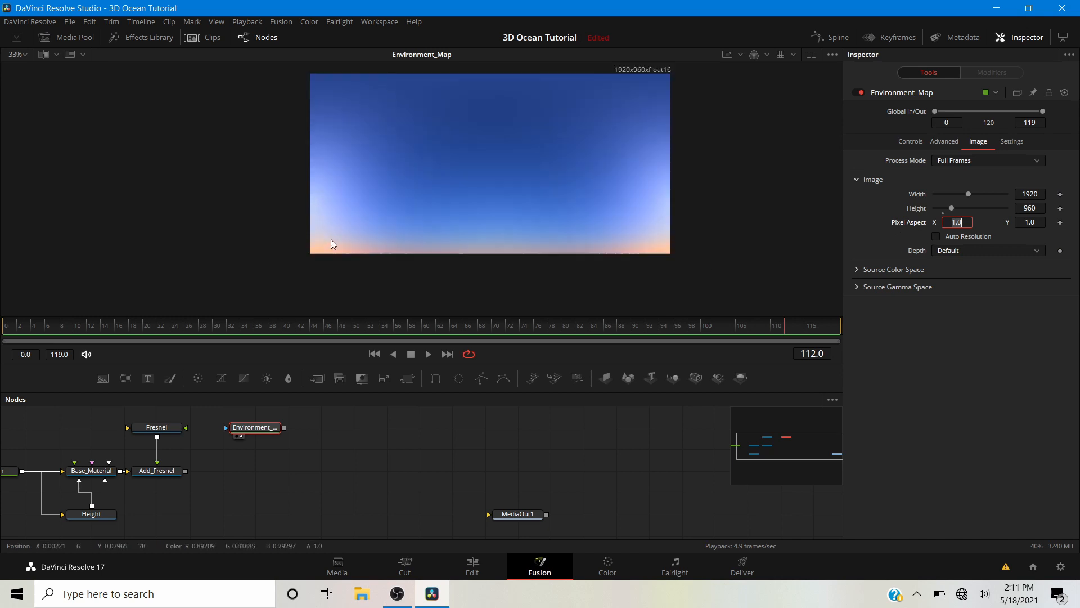
{"action": "scroll", "coordinate": [520, 181], "scroll_direction": "down", "scroll_amount": 1}
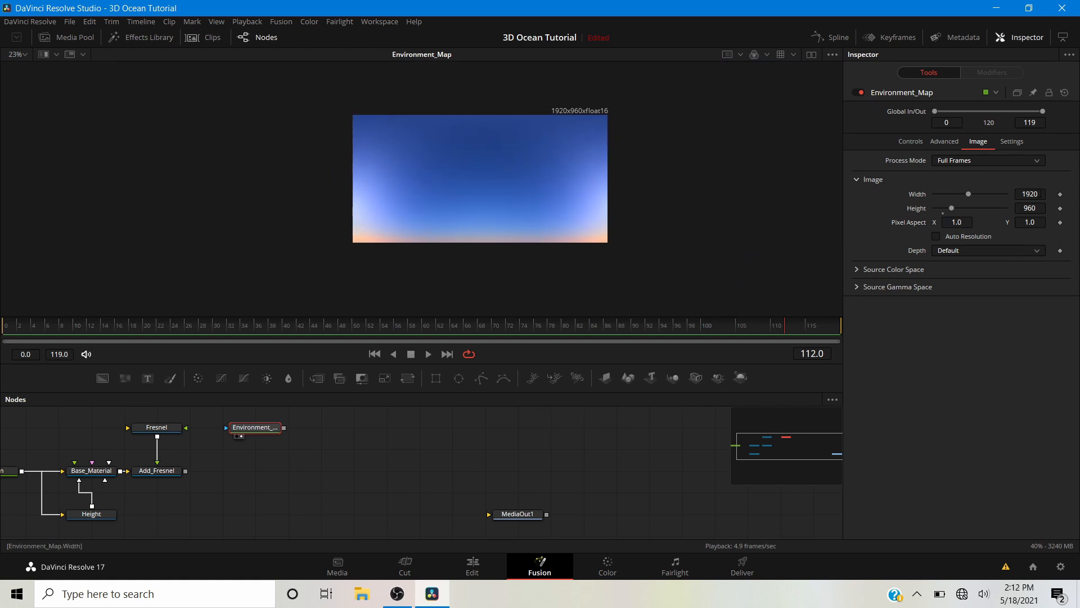
{"action": "scroll", "coordinate": [568, 230], "scroll_direction": "up", "scroll_amount": 4}
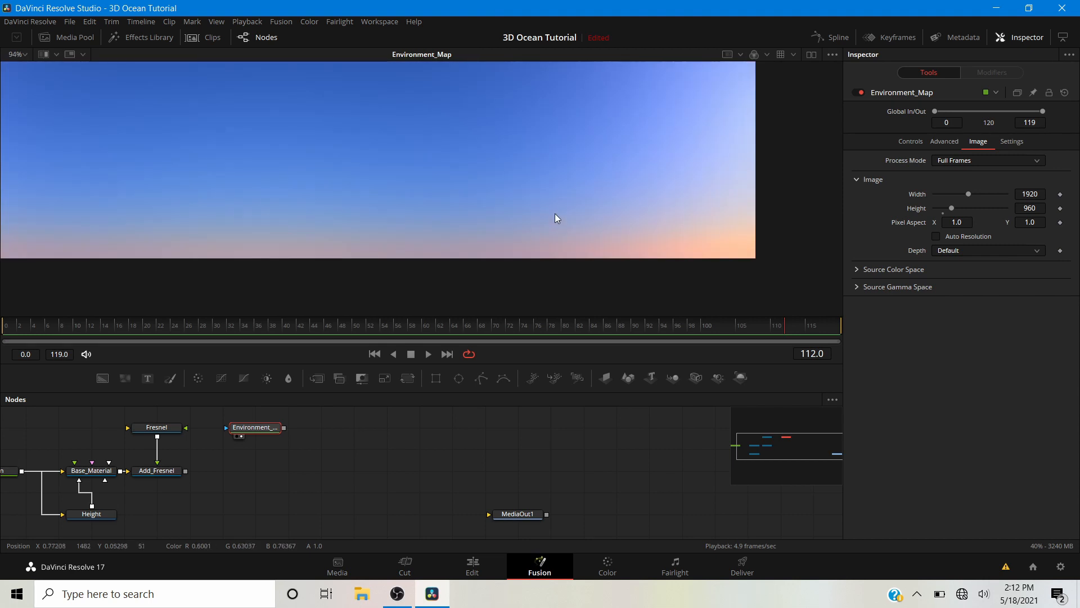
{"action": "scroll", "coordinate": [555, 214], "scroll_direction": "down", "scroll_amount": 2}
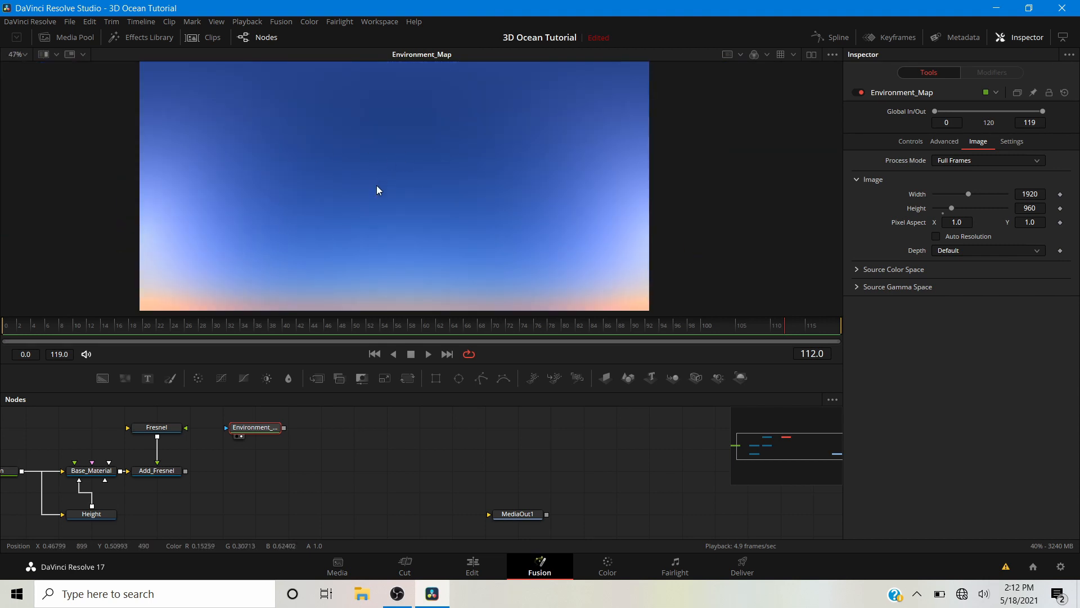
{"action": "scroll", "coordinate": [377, 189], "scroll_direction": "down", "scroll_amount": 1}
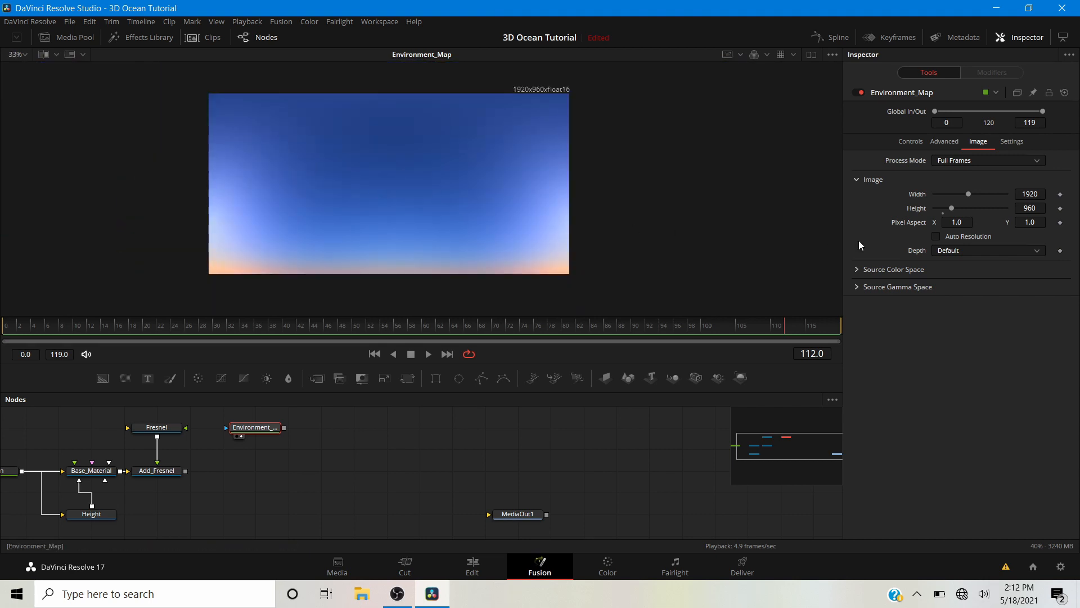
{"action": "left_click", "coordinate": [943, 251]}
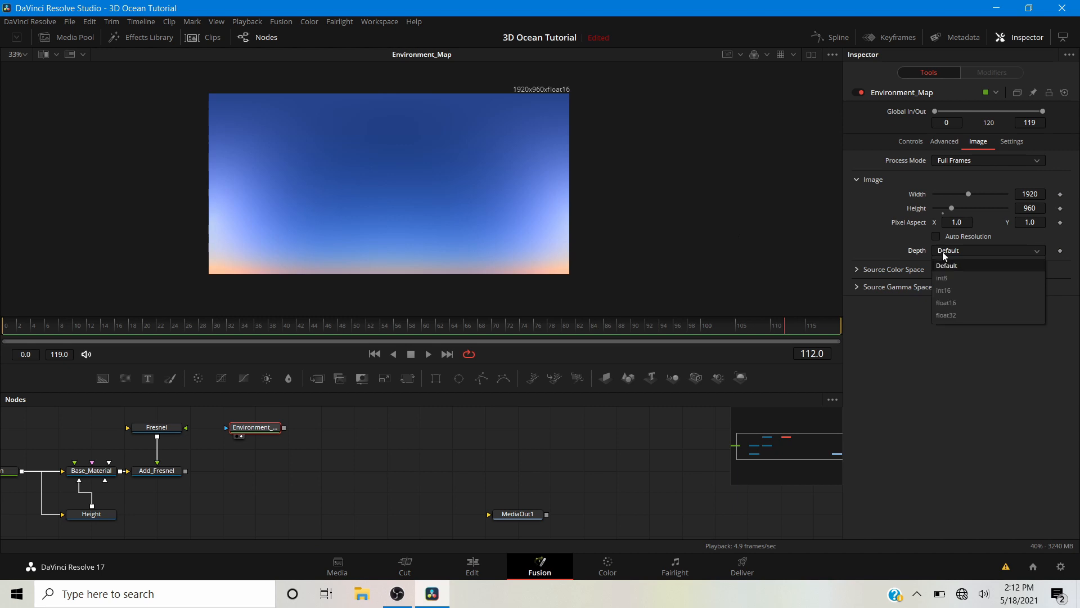
{"action": "left_click", "coordinate": [949, 302]}
{"action": "scroll", "coordinate": [380, 213], "scroll_direction": "up", "scroll_amount": 1}
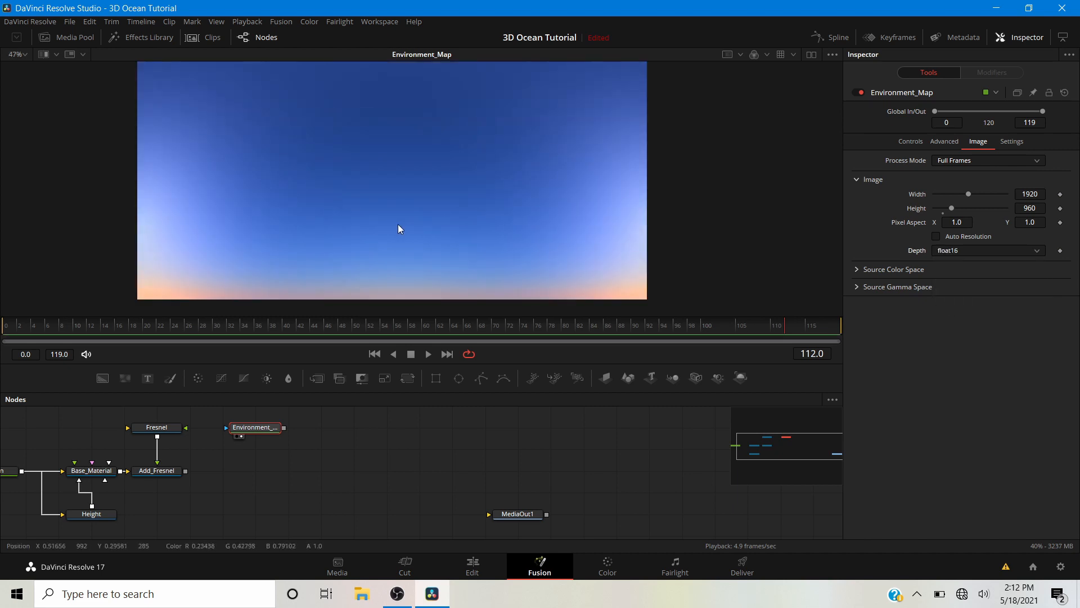
- Preview the Pattern noise node and set its image depth to float16
{"action": "left_click_drag", "start_coordinate": [253, 505], "coordinate": [376, 489]}
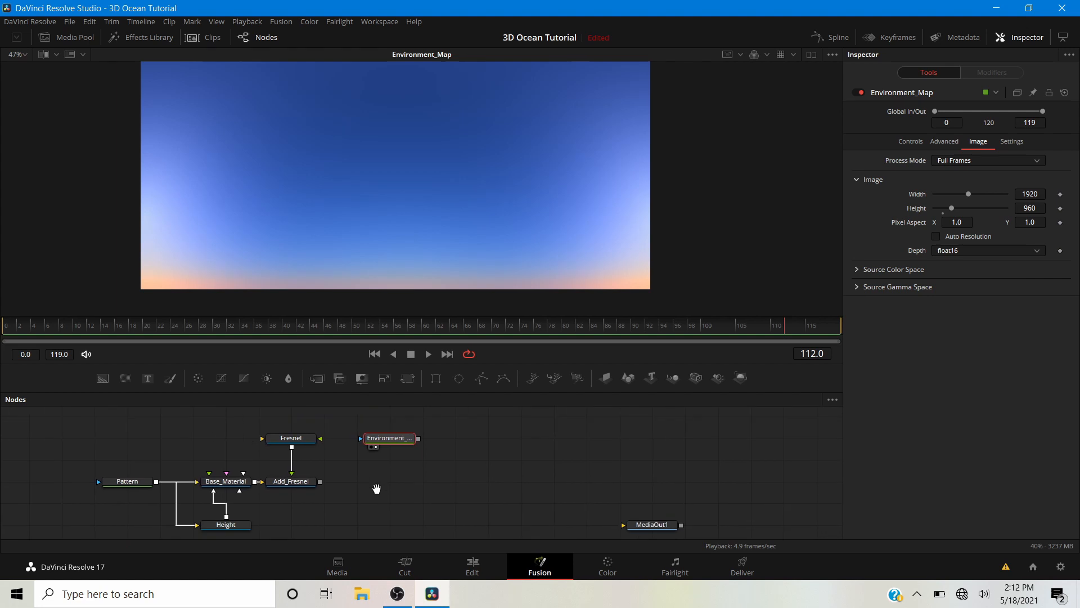
{"action": "left_click", "coordinate": [121, 485]}
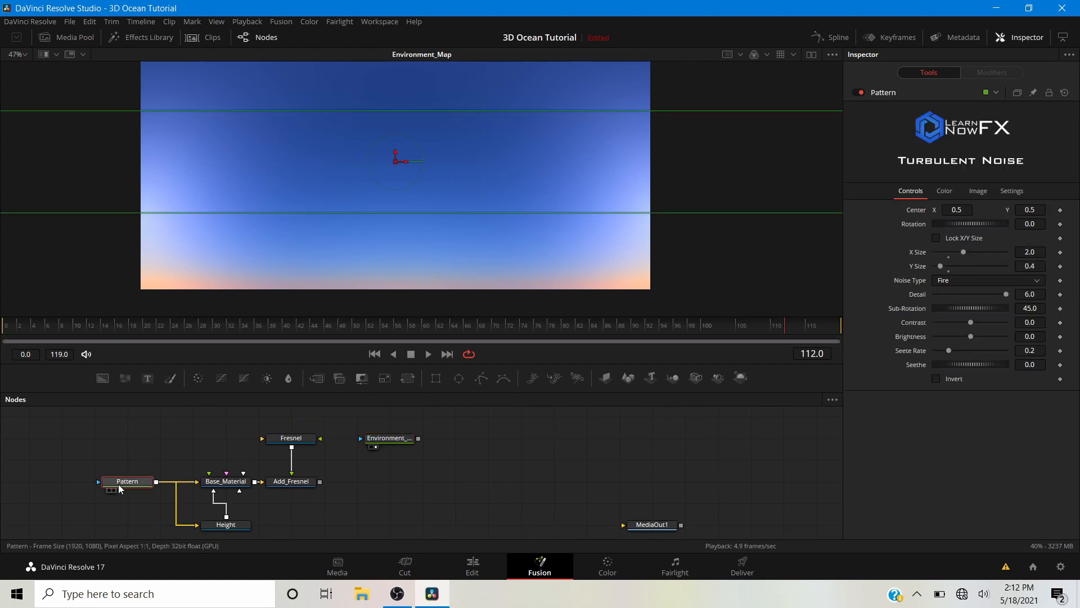
{"action": "key", "text": "1"}
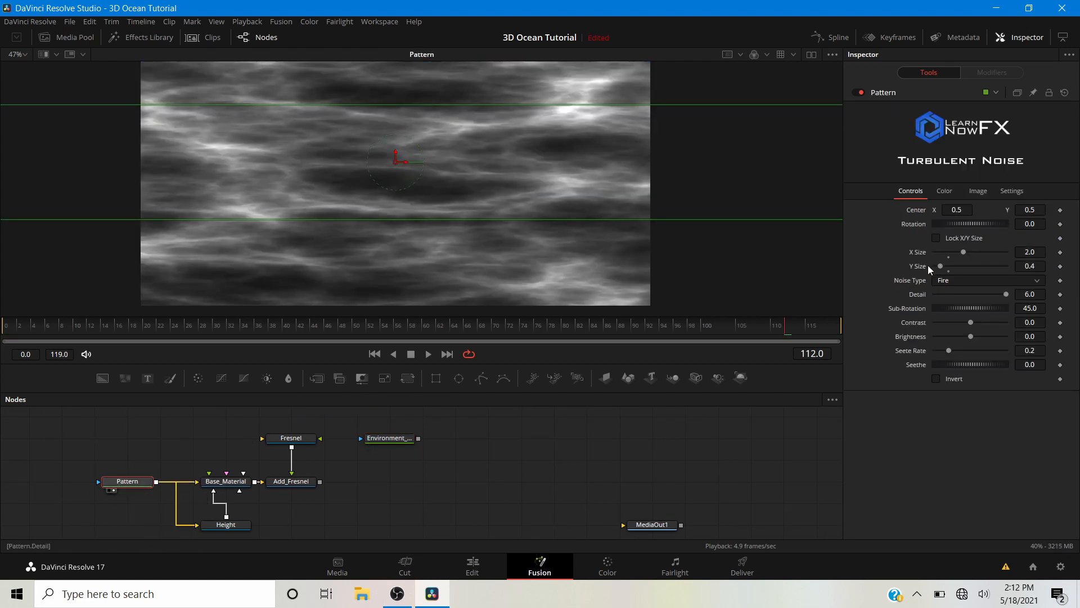
{"action": "left_click", "coordinate": [979, 192]}
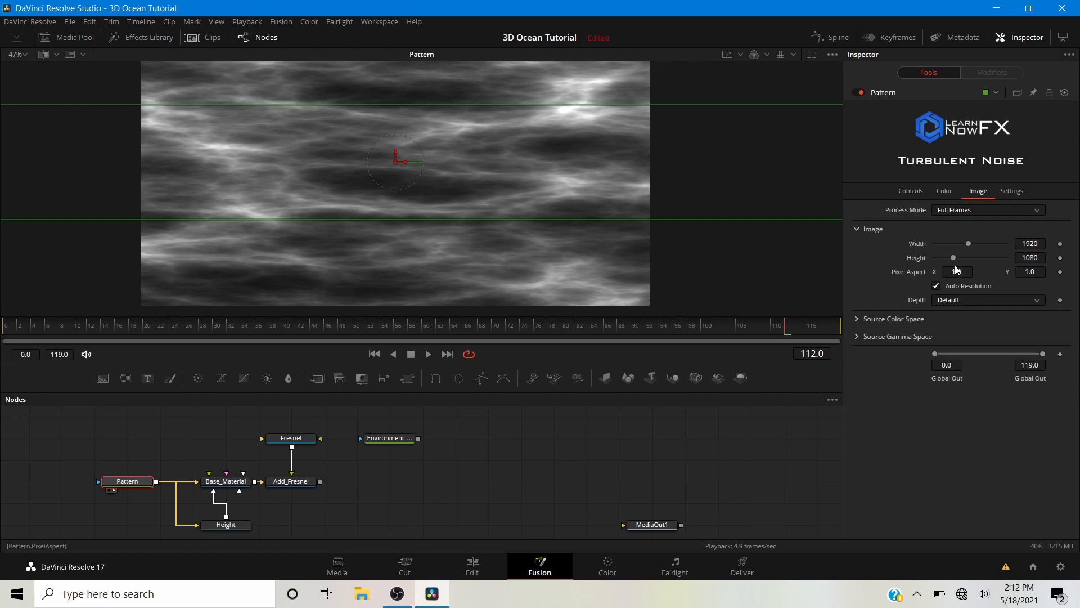
{"action": "left_click", "coordinate": [939, 301]}
{"action": "left_click", "coordinate": [946, 352]}
- Preview Environment_Map, add a SphereMap node, place it directly beneath Environment_Map and feed it from that node's output
{"action": "left_click_drag", "start_coordinate": [352, 485], "coordinate": [392, 480]}
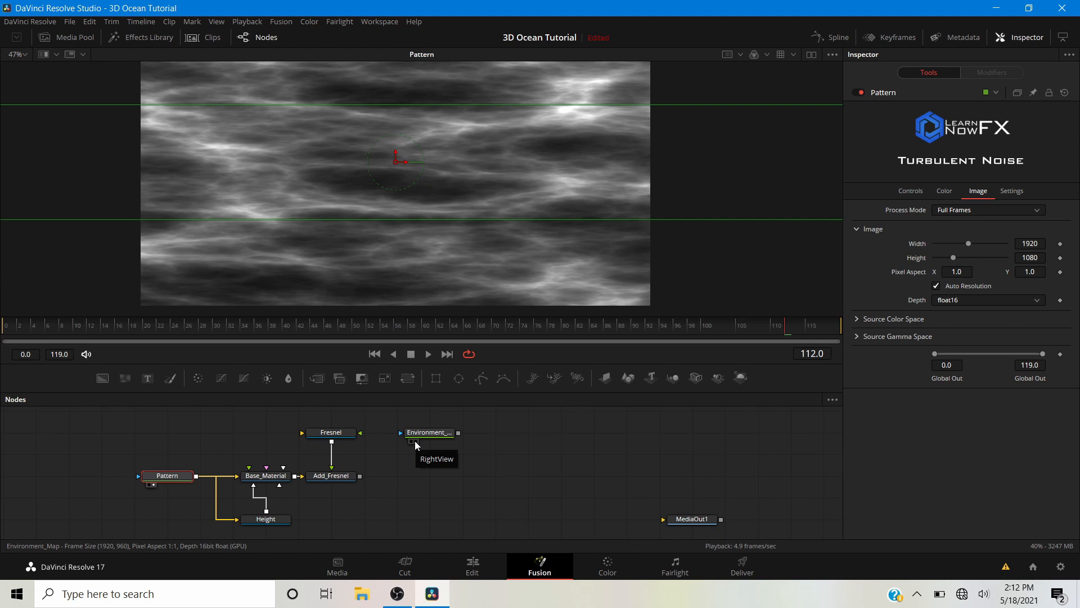
{"action": "left_click", "coordinate": [398, 471]}
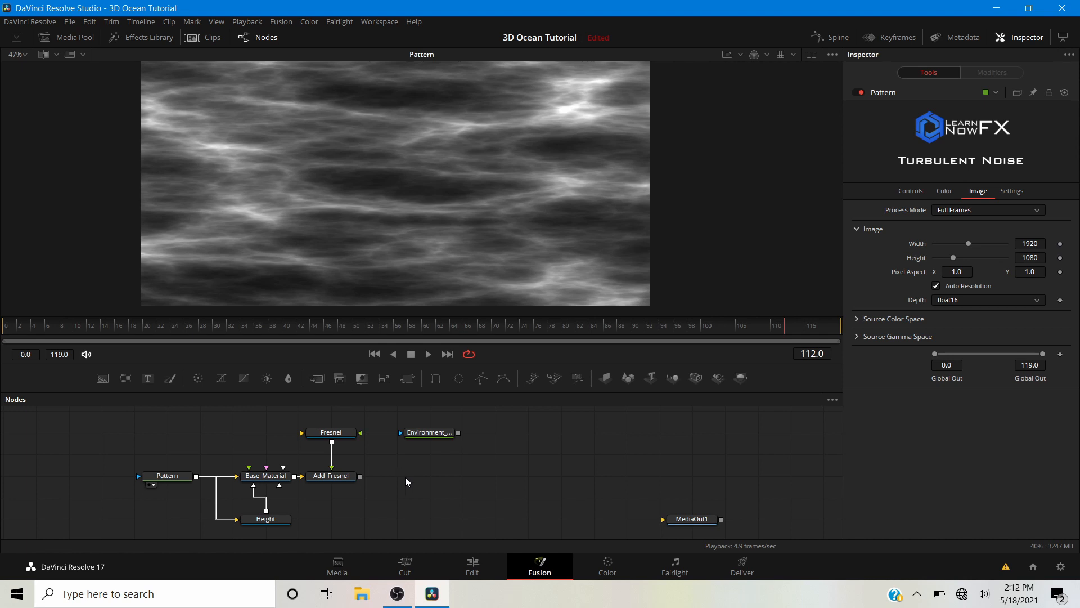
{"action": "left_click", "coordinate": [415, 441]}
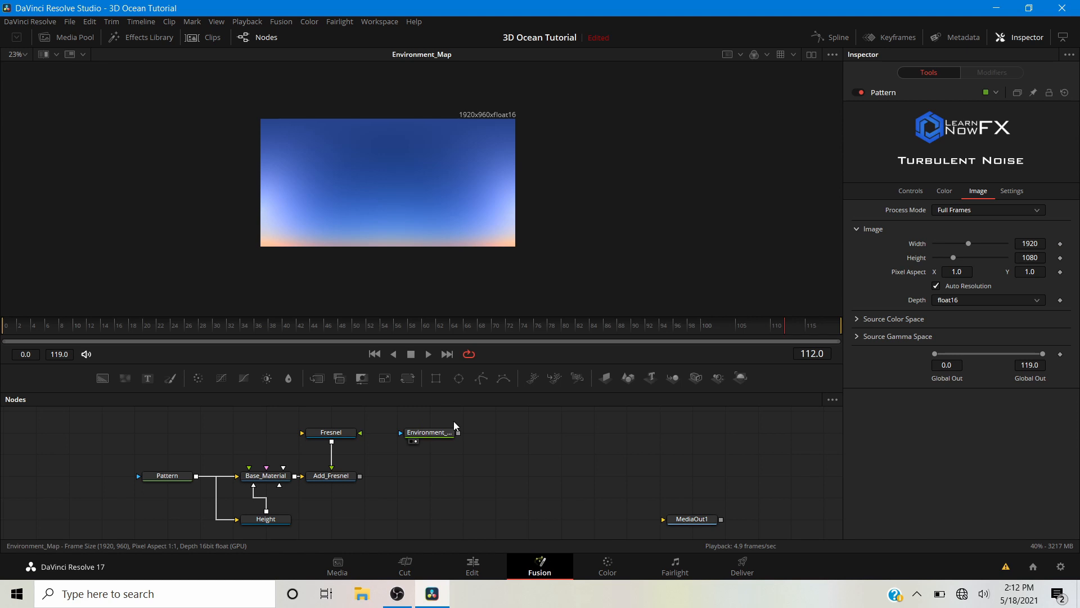
{"action": "key", "text": "shift+space"}
{"action": "type", "text": "sp"}
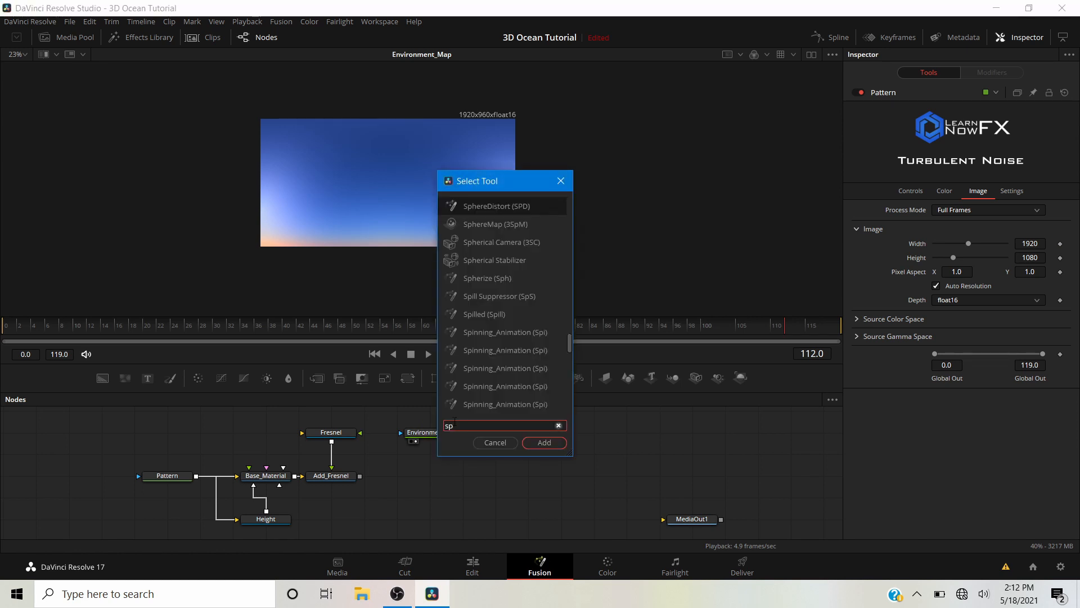
{"action": "left_click", "coordinate": [489, 225]}
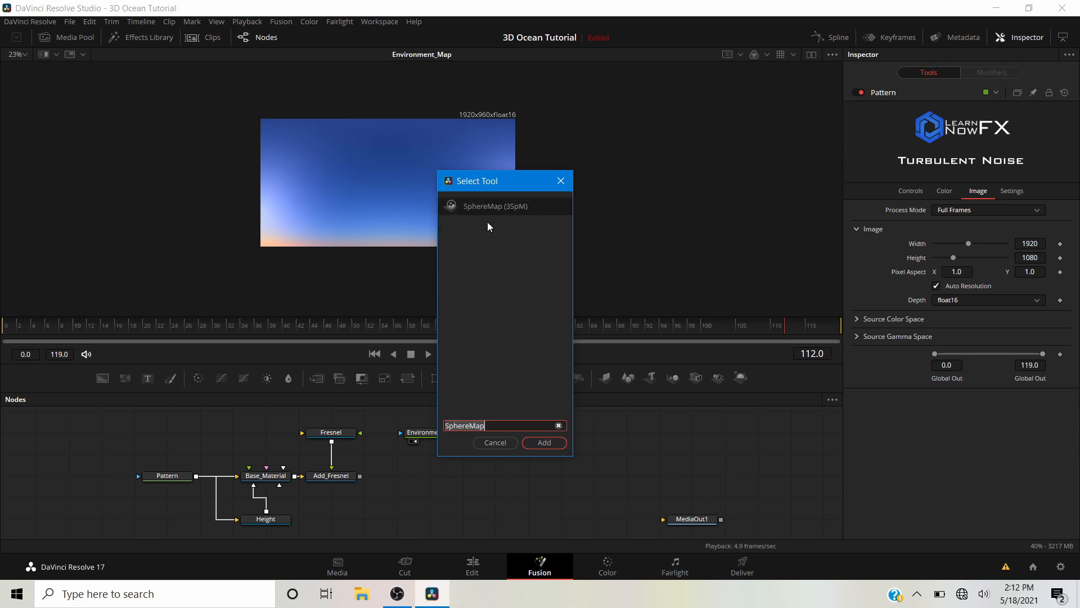
{"action": "left_click", "coordinate": [544, 443]}
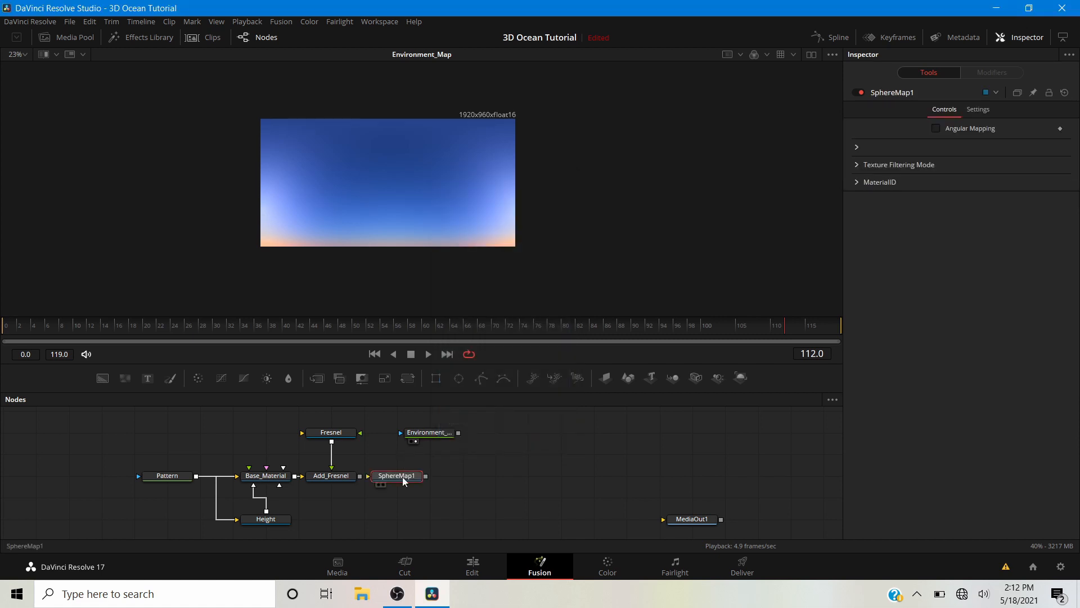
{"action": "left_click_drag", "start_coordinate": [405, 480], "coordinate": [436, 471]}
{"action": "left_click", "coordinate": [416, 478]}
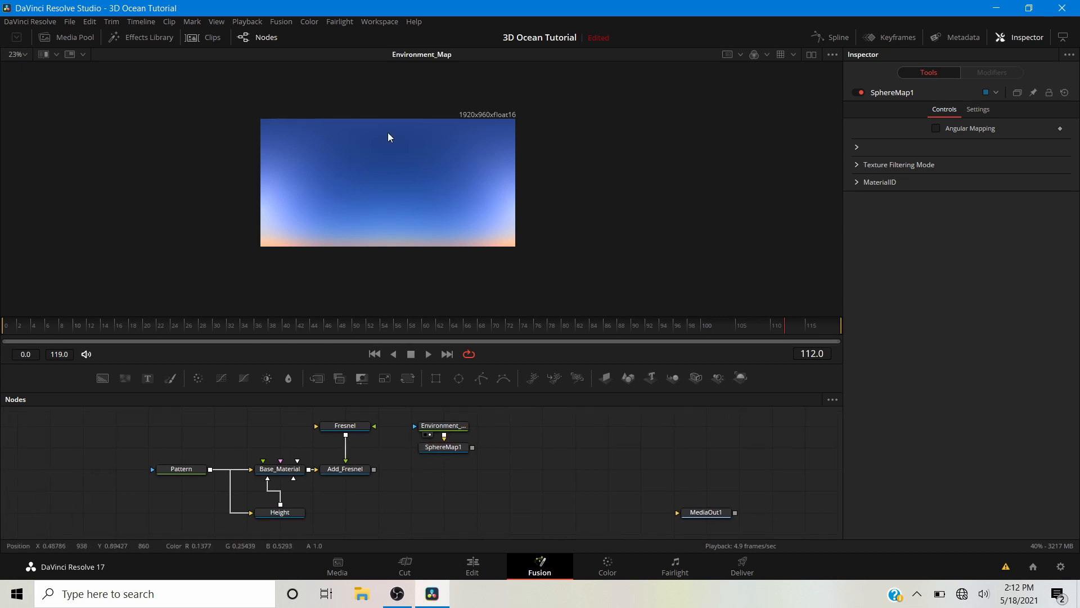
- Preview Add_Fresnel, add a Reflect node fed from its output and place it directly beneath SphereMap1
{"action": "left_click", "coordinate": [356, 474]}
{"action": "key", "text": "1"}
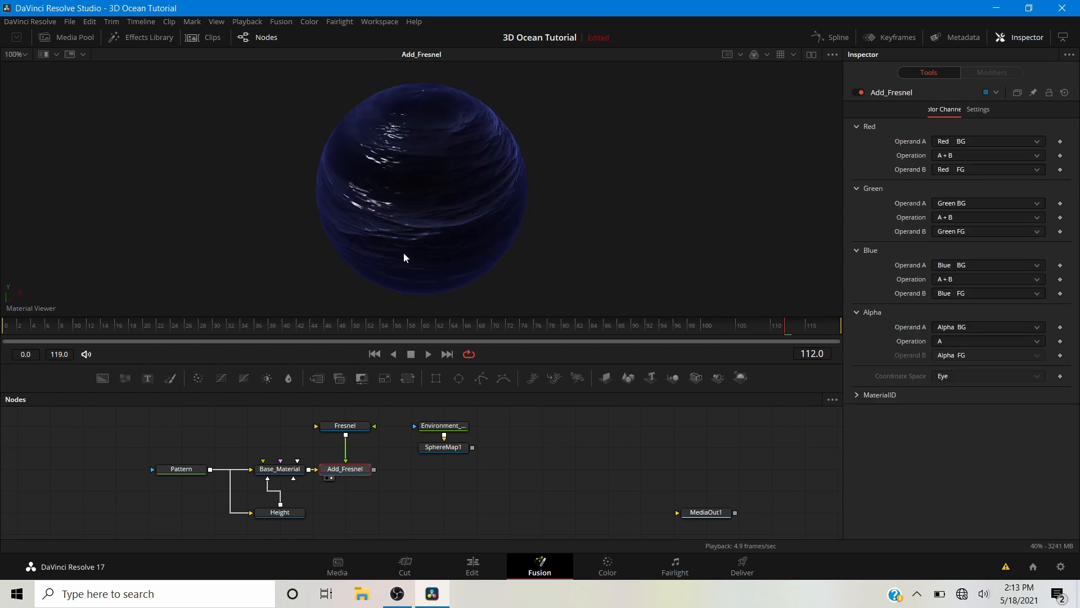
{"action": "left_click_drag", "start_coordinate": [404, 258], "coordinate": [422, 197]}
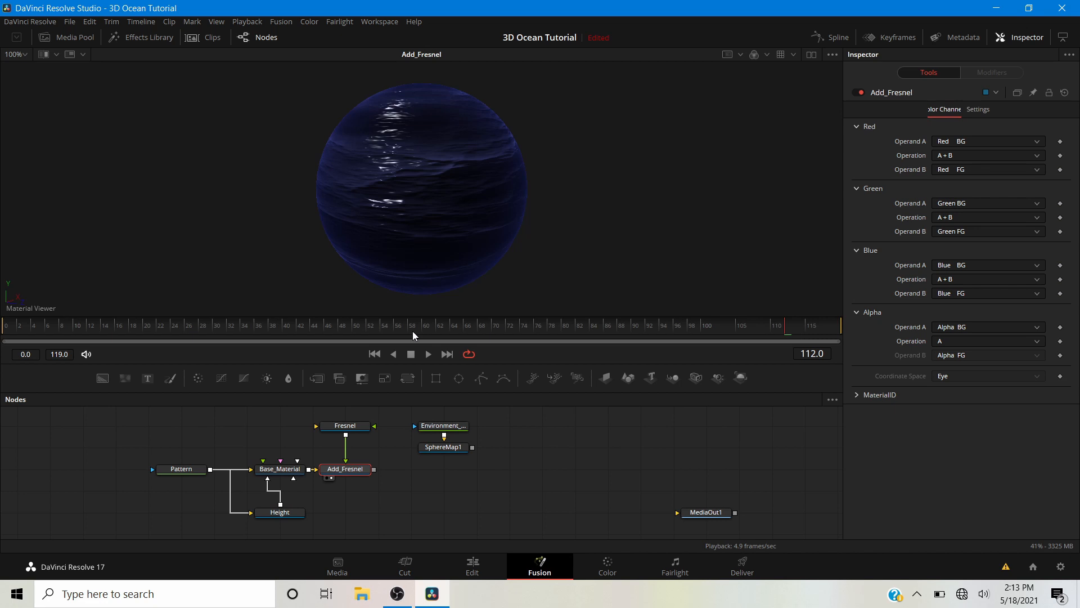
{"action": "key", "text": "shift+space"}
{"action": "type", "text": "r"}
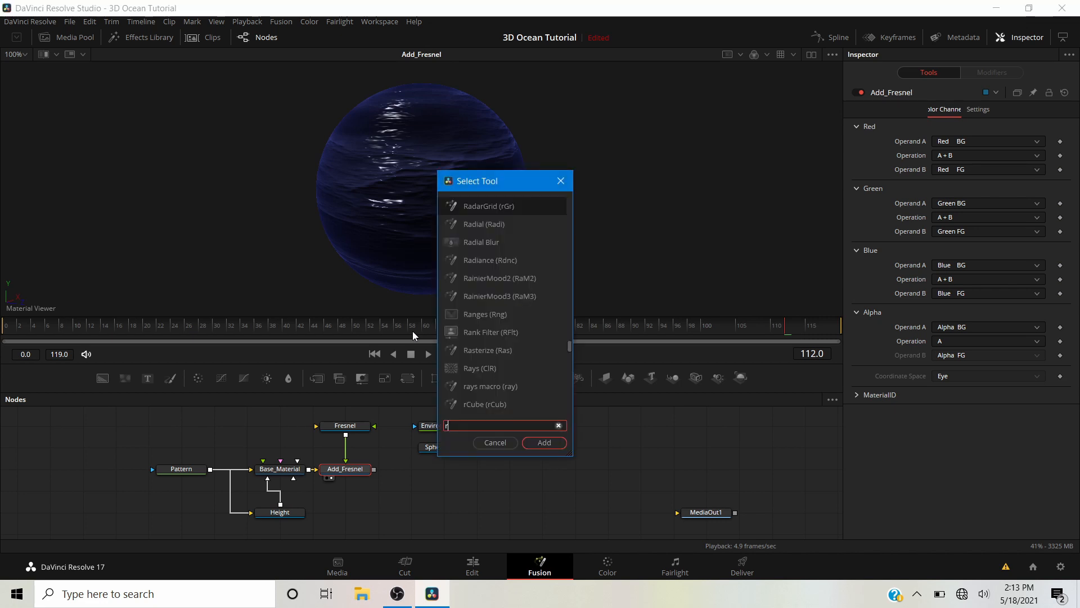
{"action": "type", "text": "efl"}
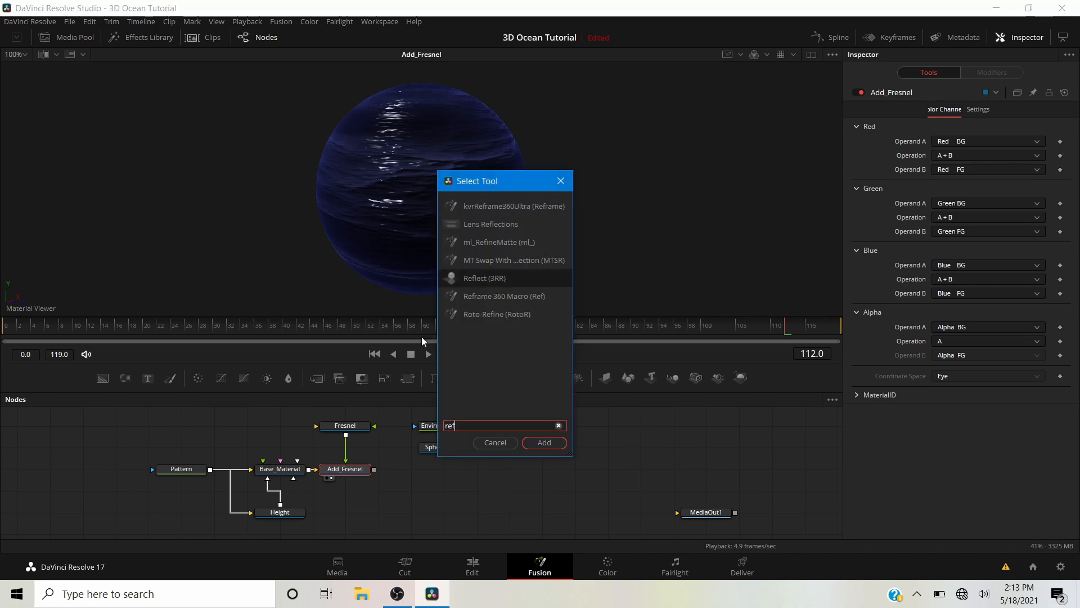
{"action": "left_click", "coordinate": [543, 442]}
{"action": "left_click_drag", "start_coordinate": [402, 475], "coordinate": [445, 475]}
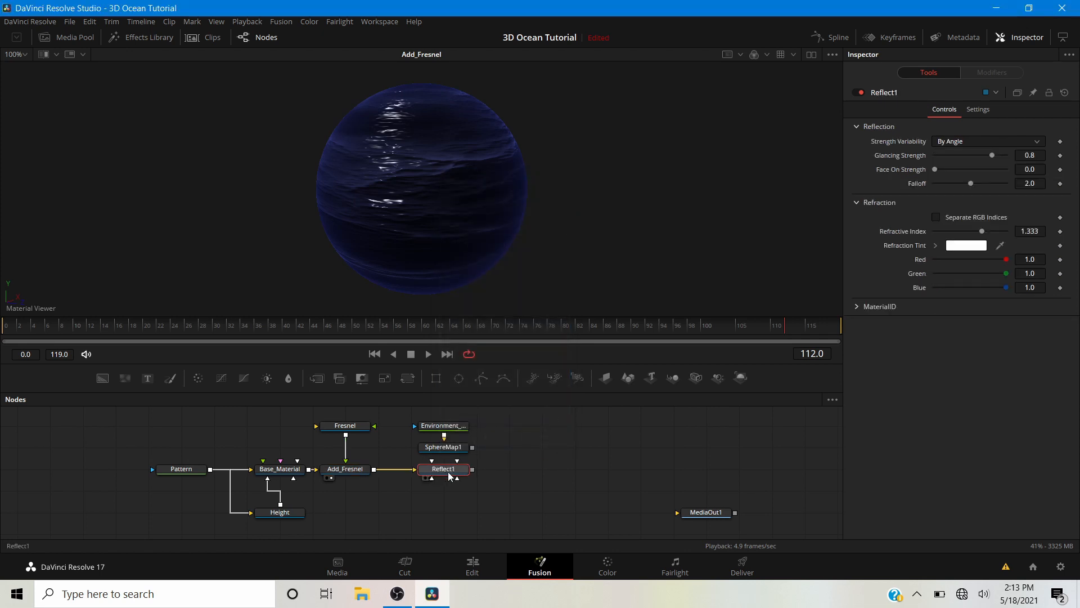
- Preview the Reflect node and connect SphereMap1's output to its Reflection Color Material input, checking the reflections around the sphere
{"action": "left_click", "coordinate": [427, 477]}
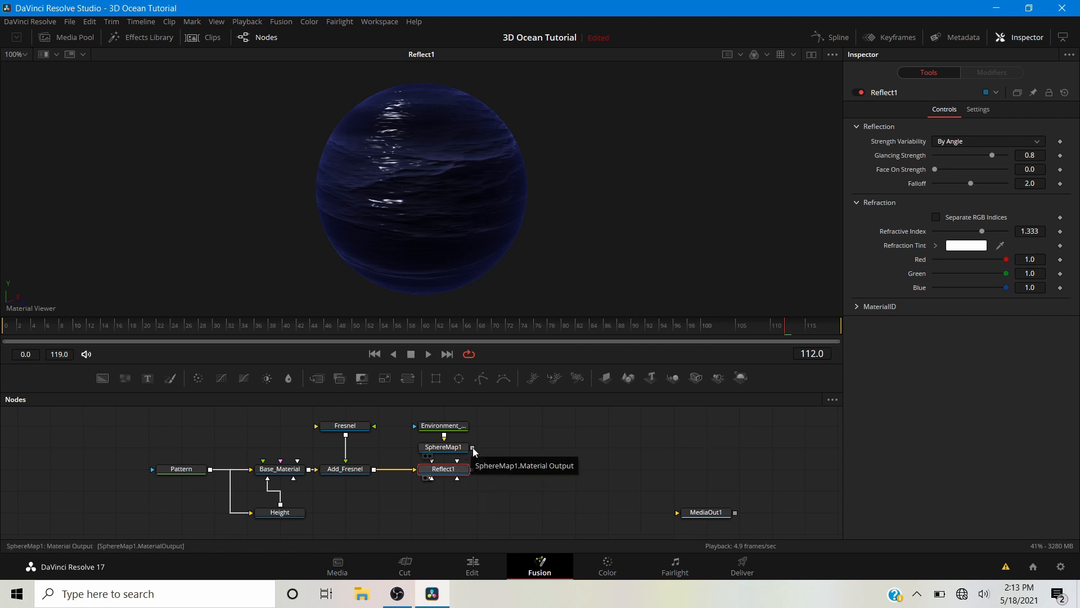
{"action": "left_click_drag", "start_coordinate": [473, 447], "coordinate": [441, 475]}
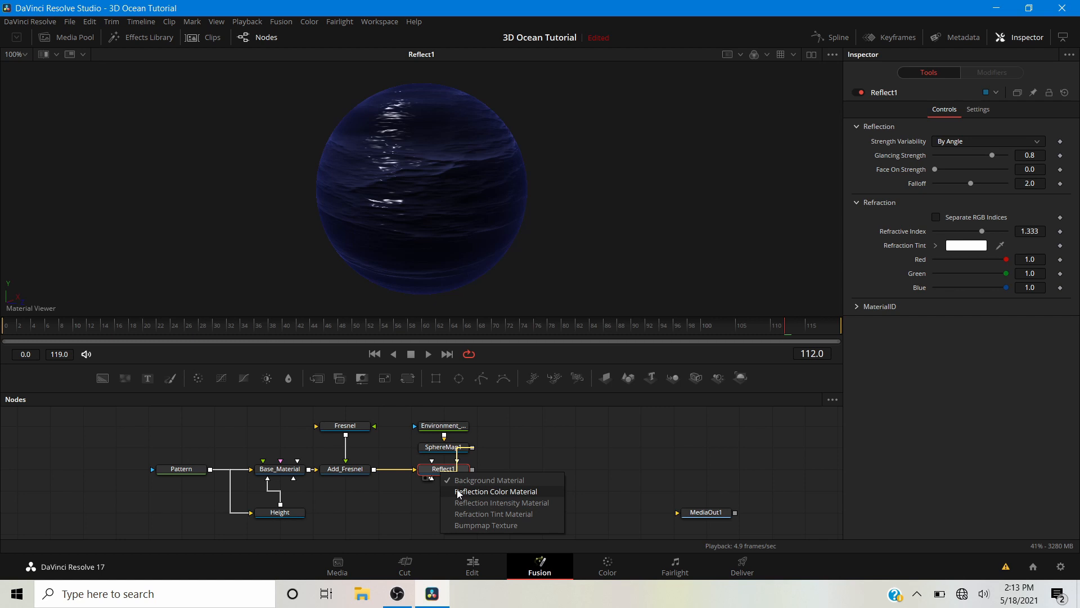
{"action": "left_click", "coordinate": [521, 493]}
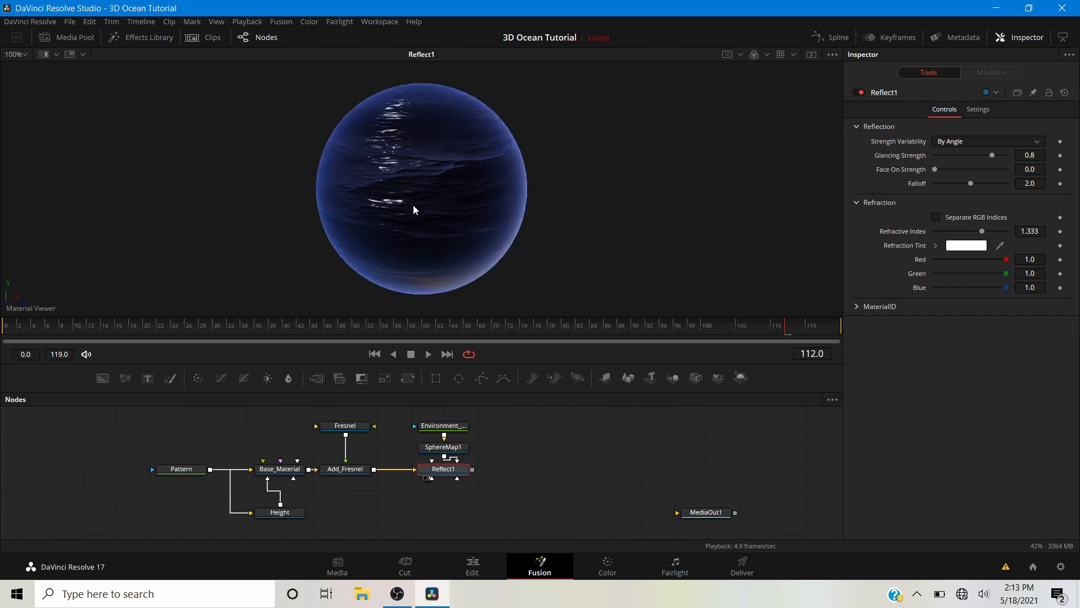
{"action": "left_click_drag", "start_coordinate": [384, 194], "coordinate": [476, 136]}
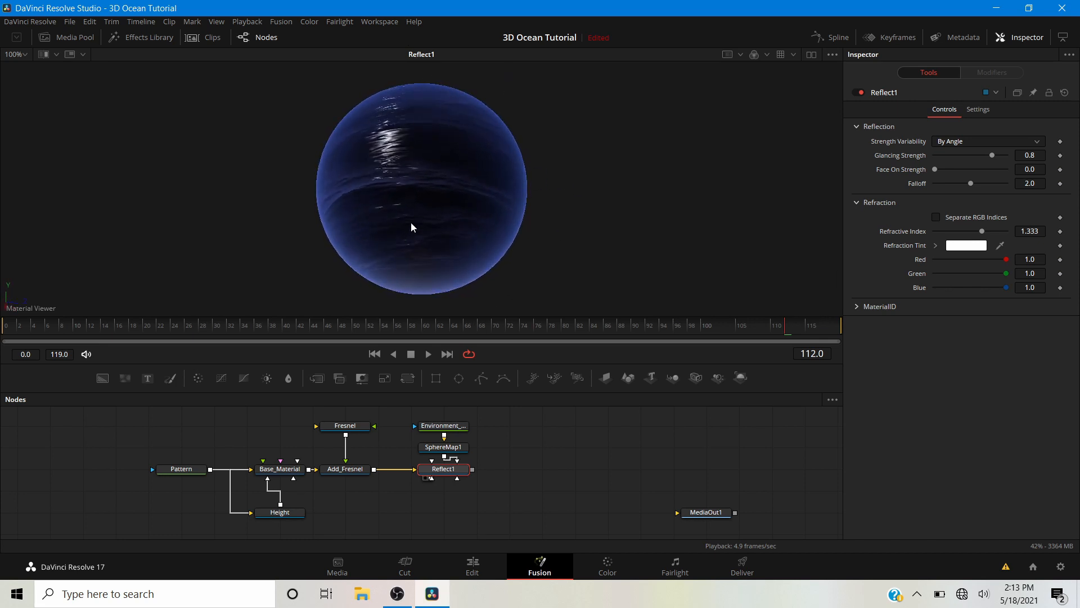
{"action": "left_click_drag", "start_coordinate": [411, 226], "coordinate": [395, 290]}
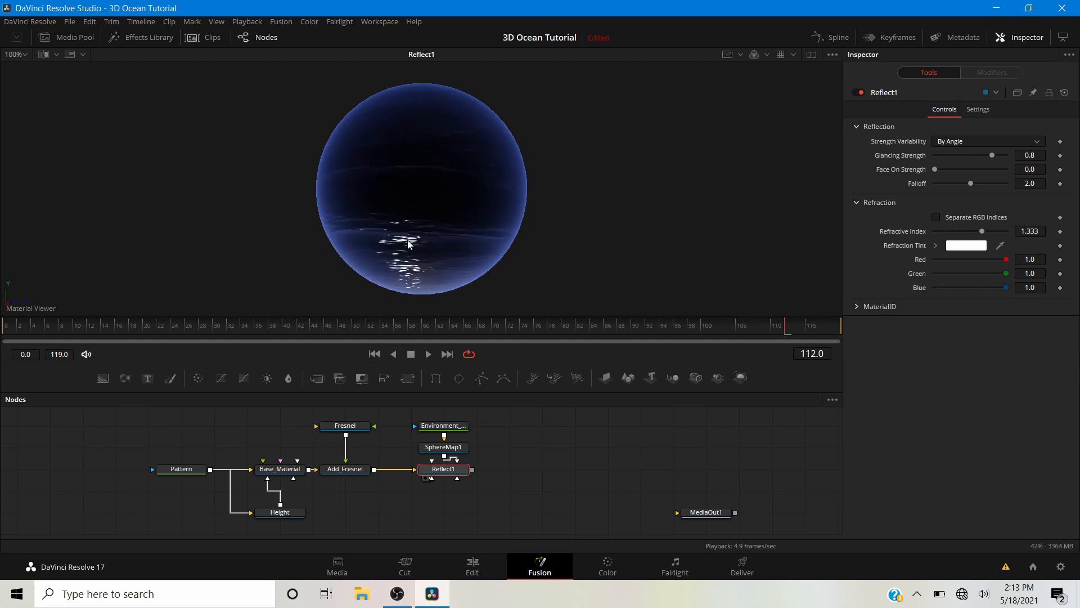
{"action": "left_click_drag", "start_coordinate": [431, 164], "coordinate": [454, 118]}
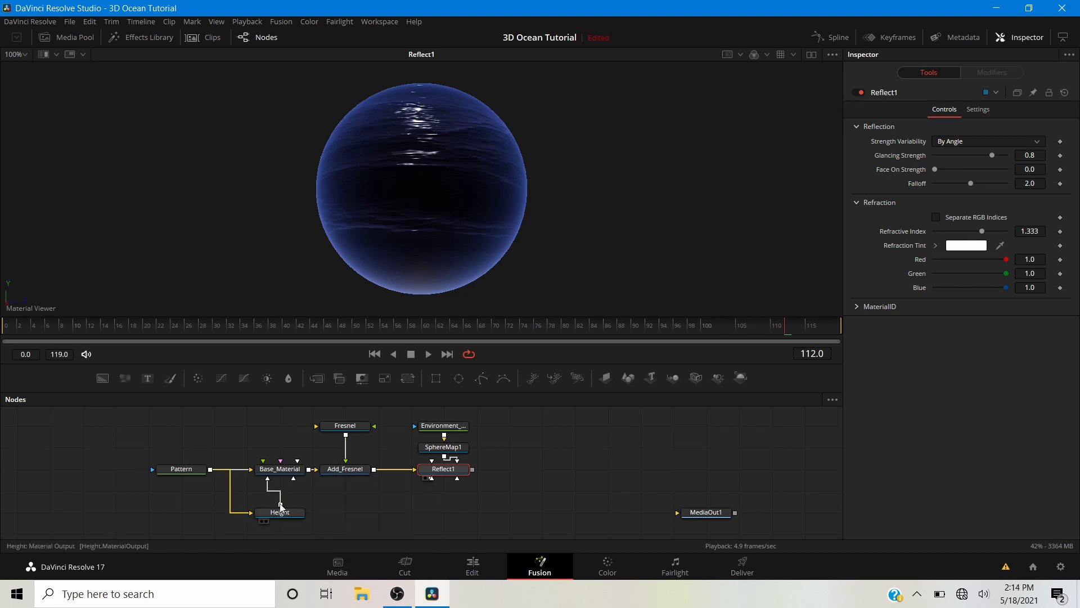
- Connect the Height node's output to the Reflect node's Bumpmap Texture input and check the rippled reflections on the sphere
{"action": "left_click_drag", "start_coordinate": [280, 508], "coordinate": [433, 474]}
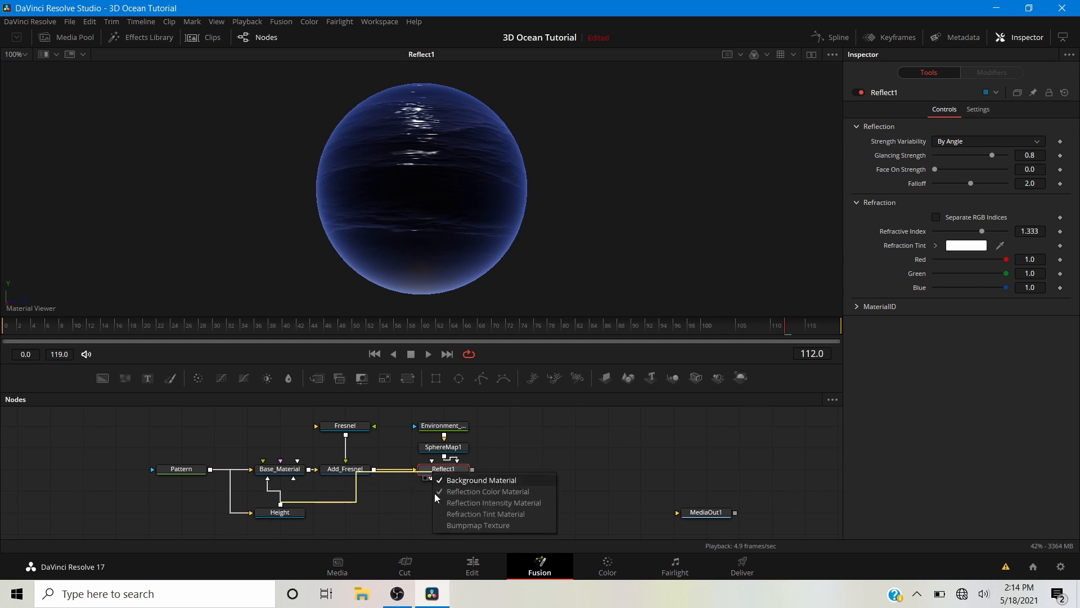
{"action": "left_click", "coordinate": [443, 525]}
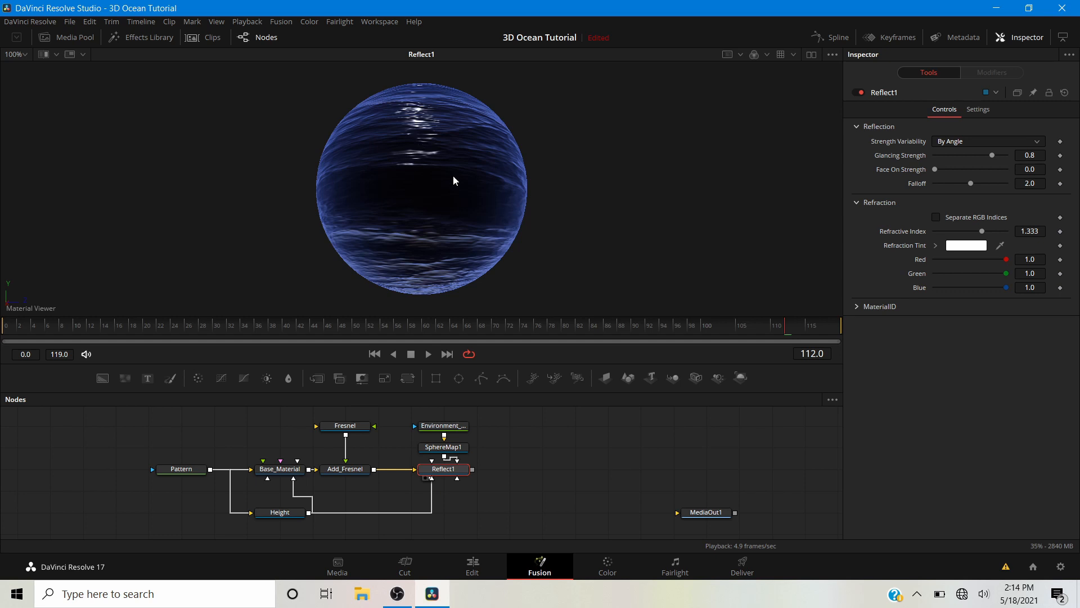
{"action": "left_click_drag", "start_coordinate": [453, 176], "coordinate": [387, 162]}
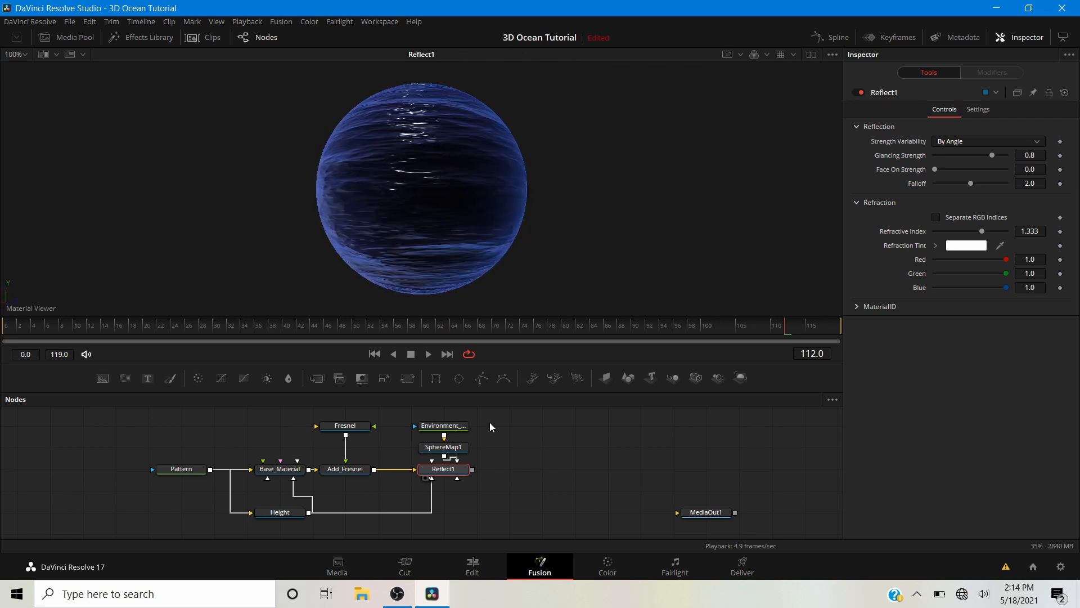
- Rename the Reflect node as Reflections
{"action": "left_click_drag", "start_coordinate": [569, 461], "coordinate": [398, 465]}
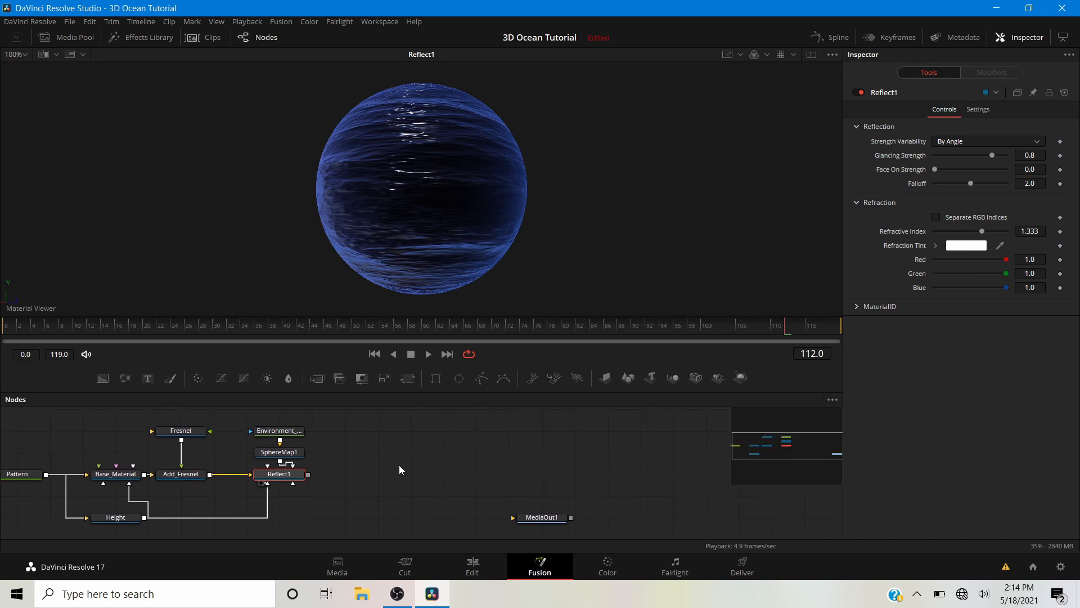
{"action": "right_click", "coordinate": [294, 480]}
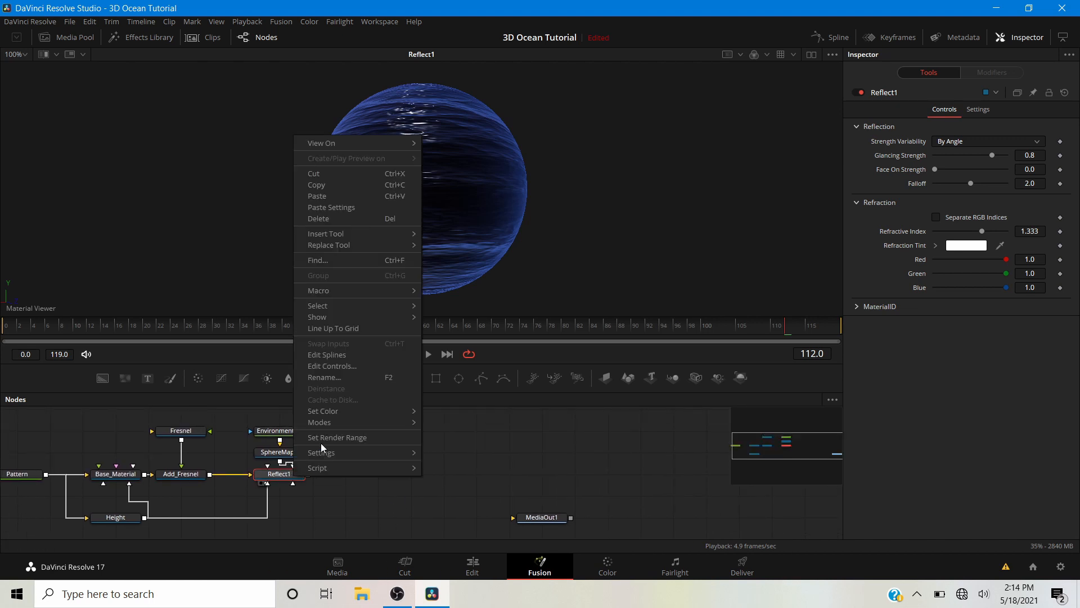
{"action": "left_click", "coordinate": [325, 379]}
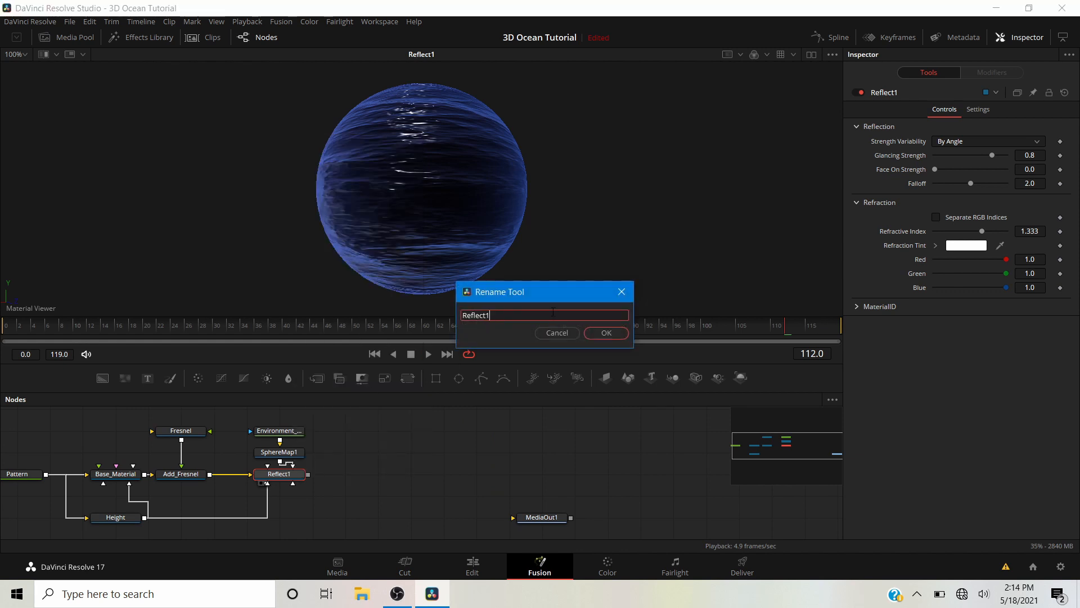
{"action": "type", "text": "ioins"}
{"action": "key", "text": "BackSpace"}
{"action": "key", "text": "BackSpace"}
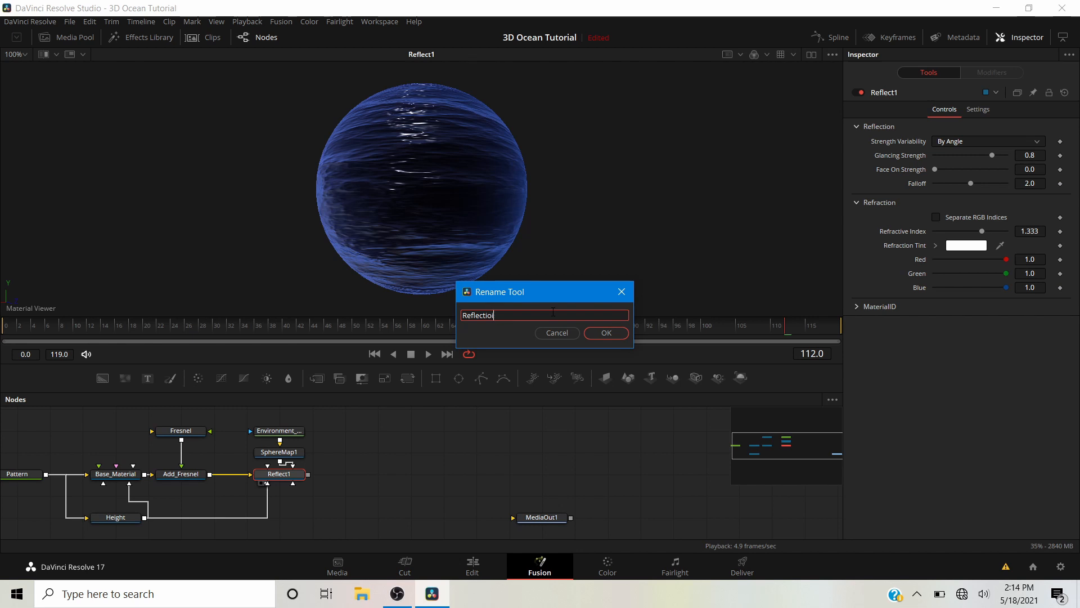
{"action": "type", "text": "ns"}
{"action": "key", "text": "Return"}
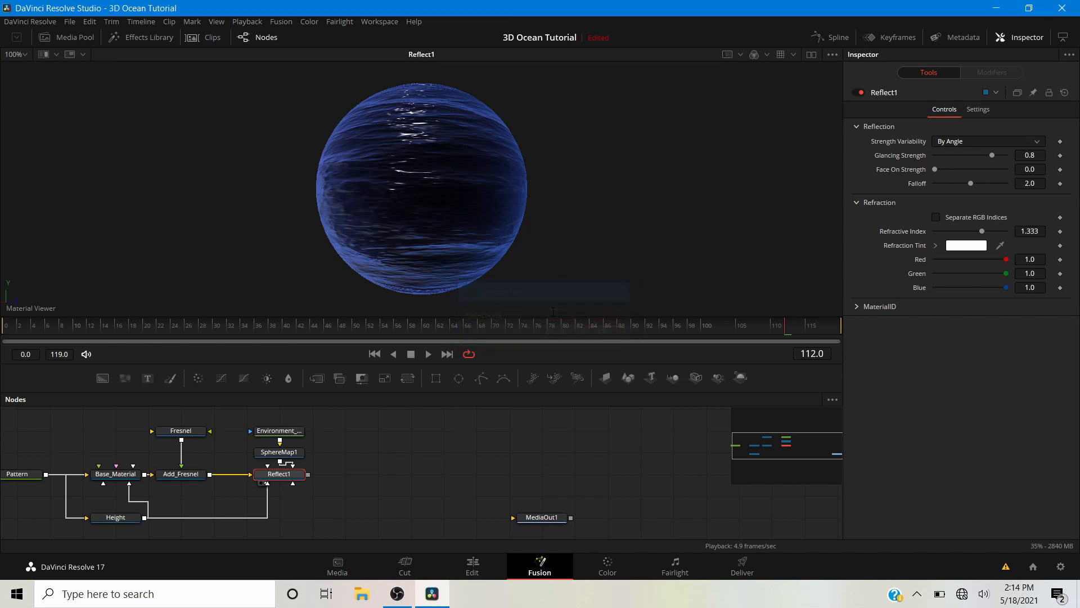
- Move MediaOut1 farther away from the material nodes, in line with Reflections, to make room for the 3D scene nodes
{"action": "left_click_drag", "start_coordinate": [212, 436], "coordinate": [314, 431]}
{"action": "left_click_drag", "start_coordinate": [92, 435], "coordinate": [386, 514]}
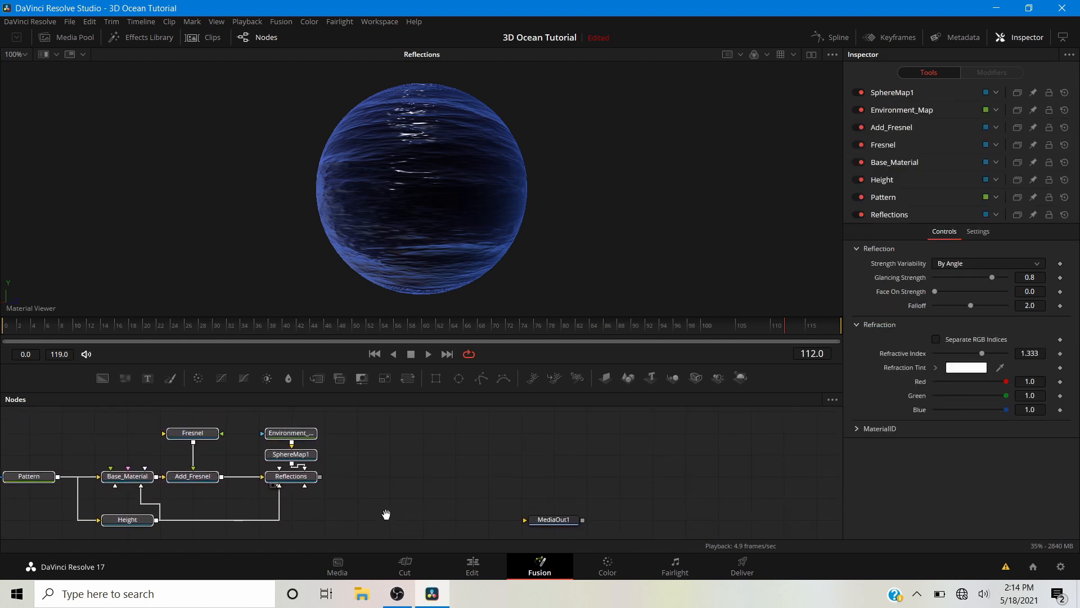
{"action": "left_click_drag", "start_coordinate": [403, 478], "coordinate": [361, 484]}
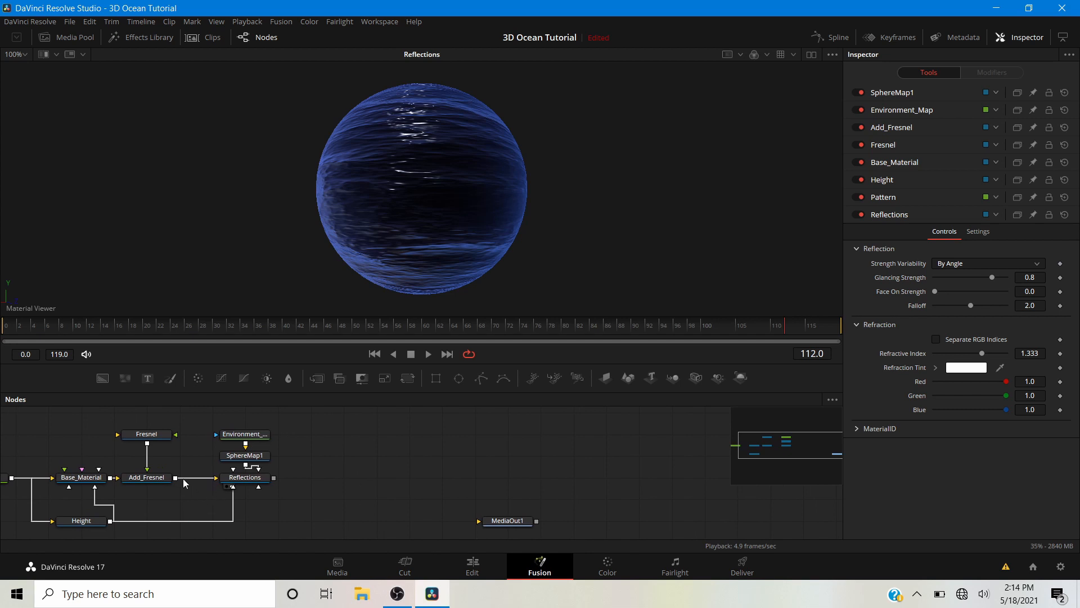
{"action": "left_click_drag", "start_coordinate": [78, 525], "coordinate": [166, 520]}
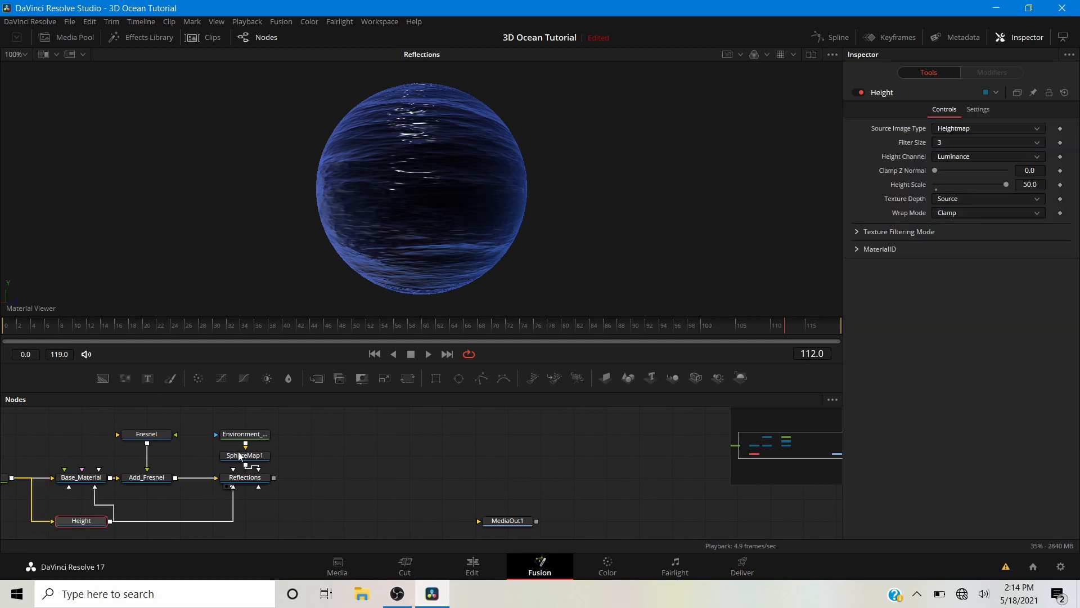
{"action": "left_click_drag", "start_coordinate": [335, 478], "coordinate": [204, 476]}
{"action": "left_click_drag", "start_coordinate": [369, 522], "coordinate": [689, 484]}
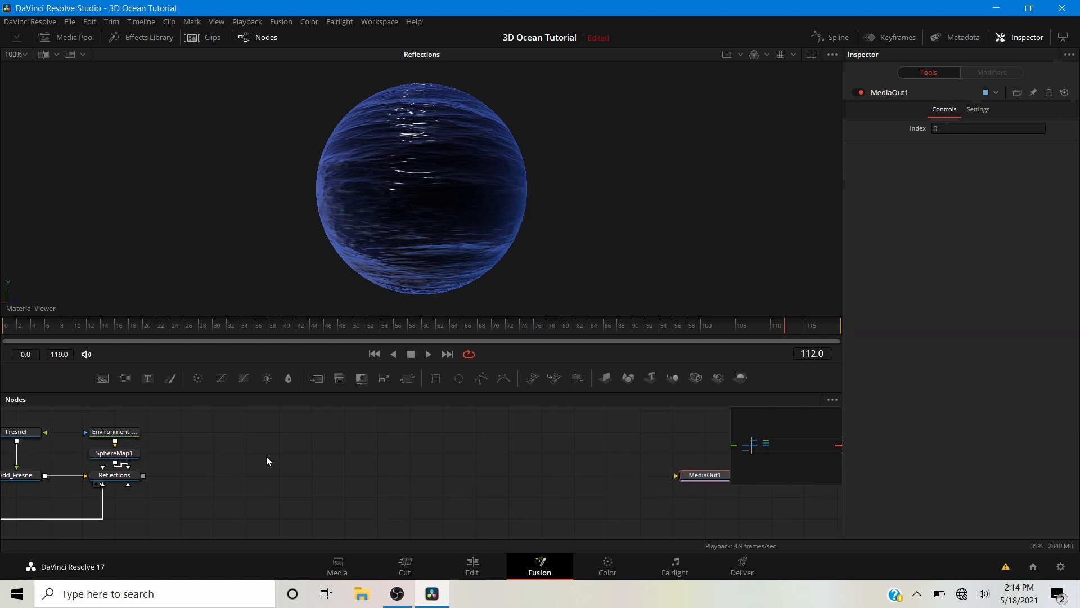
{"action": "left_click_drag", "start_coordinate": [294, 460], "coordinate": [221, 467]}
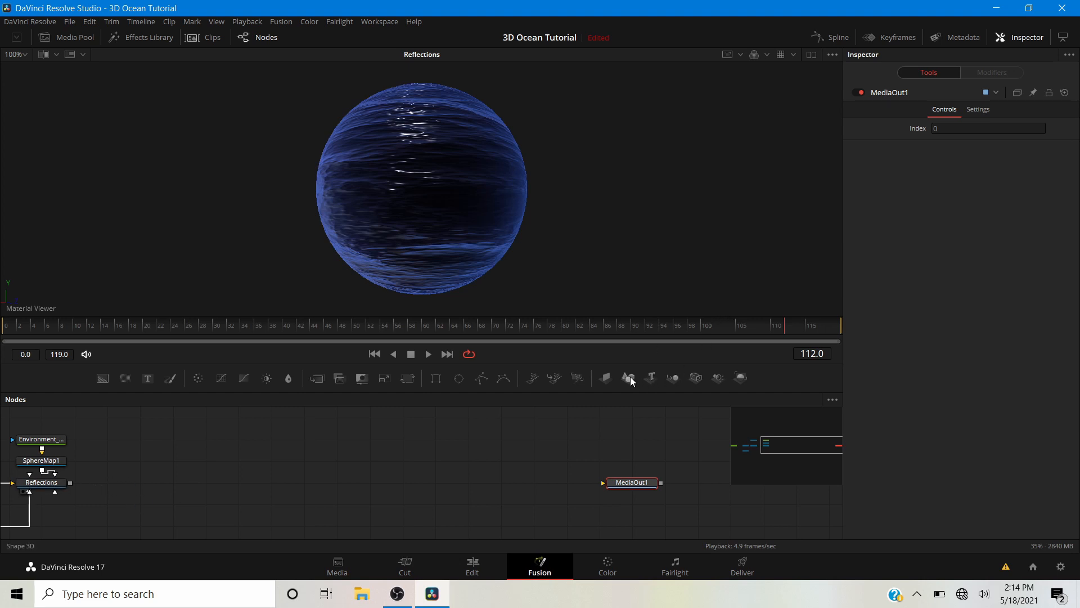
- Add a Shape3D node beside Reflections and preview its plane in perspective
{"action": "left_click_drag", "start_coordinate": [631, 377], "coordinate": [147, 485]}
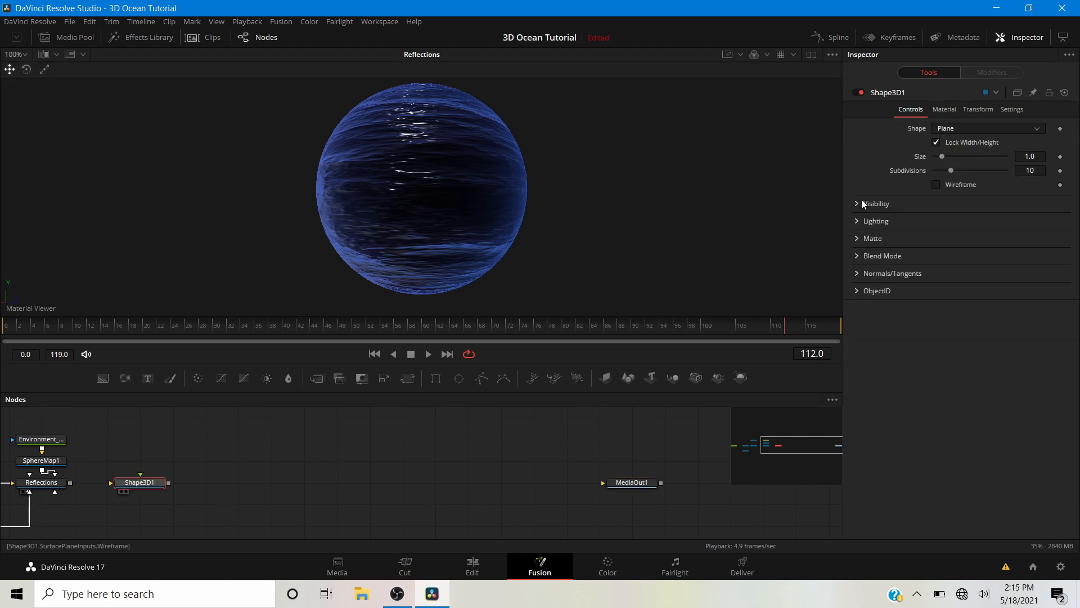
{"action": "left_click", "coordinate": [127, 492]}
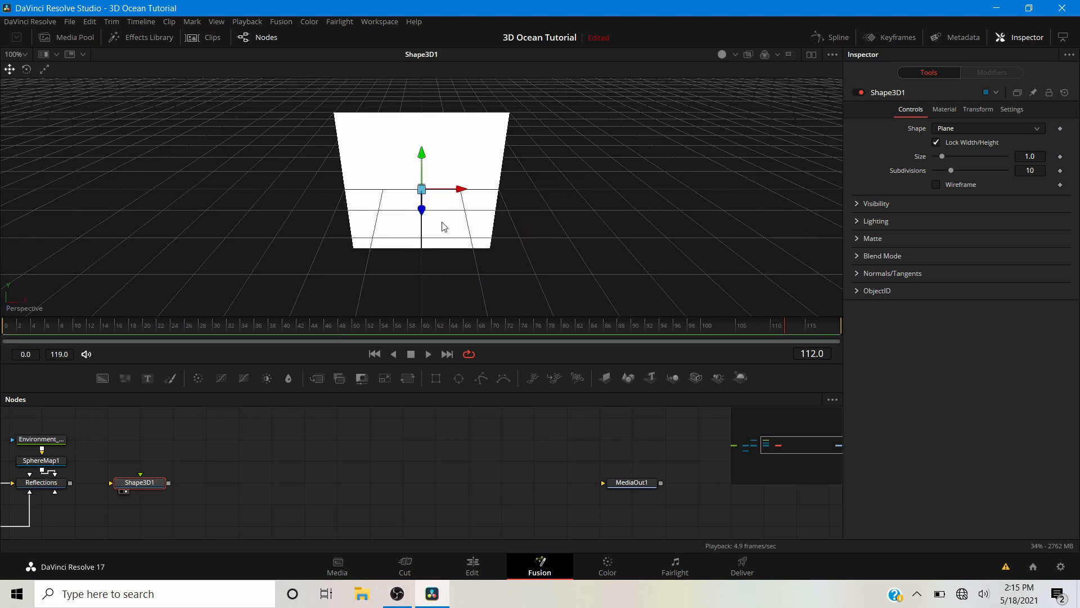
{"action": "left_click_drag", "start_coordinate": [431, 243], "coordinate": [433, 174]}
{"action": "scroll", "coordinate": [433, 175], "scroll_direction": "up", "scroll_amount": 2}
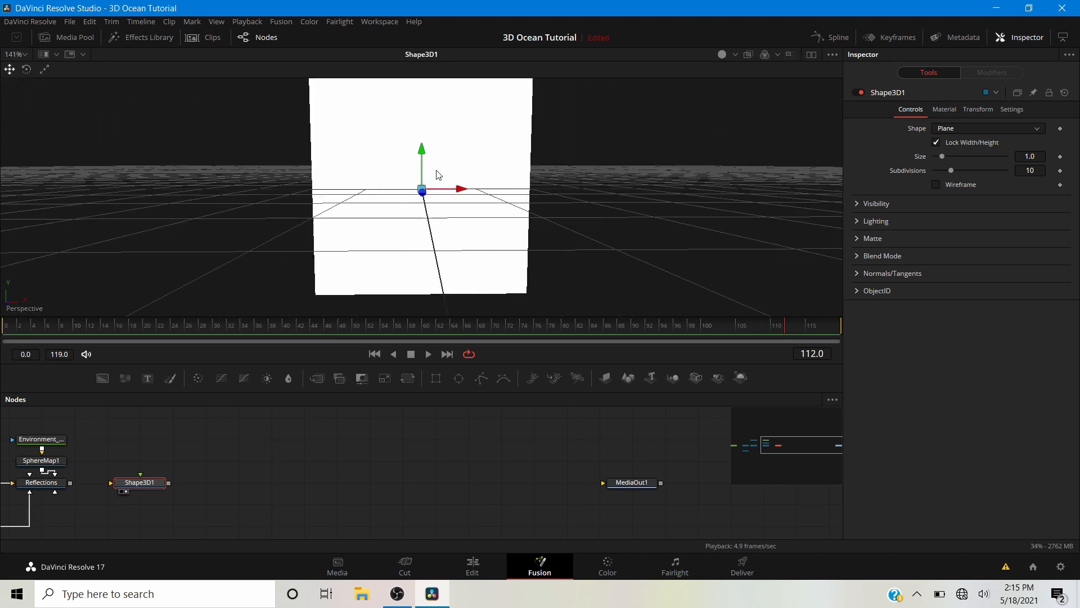
{"action": "left_click_drag", "start_coordinate": [507, 217], "coordinate": [373, 288]}
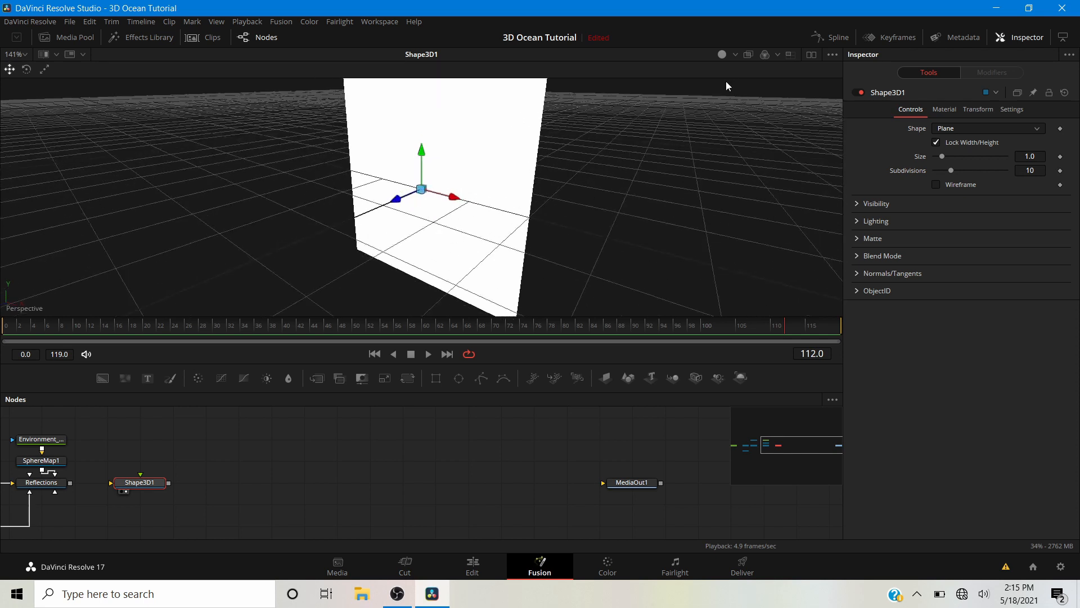
- Switch the 3D viewer's shading to Wireframe to show the plane's mesh
{"action": "left_click", "coordinate": [735, 55]}
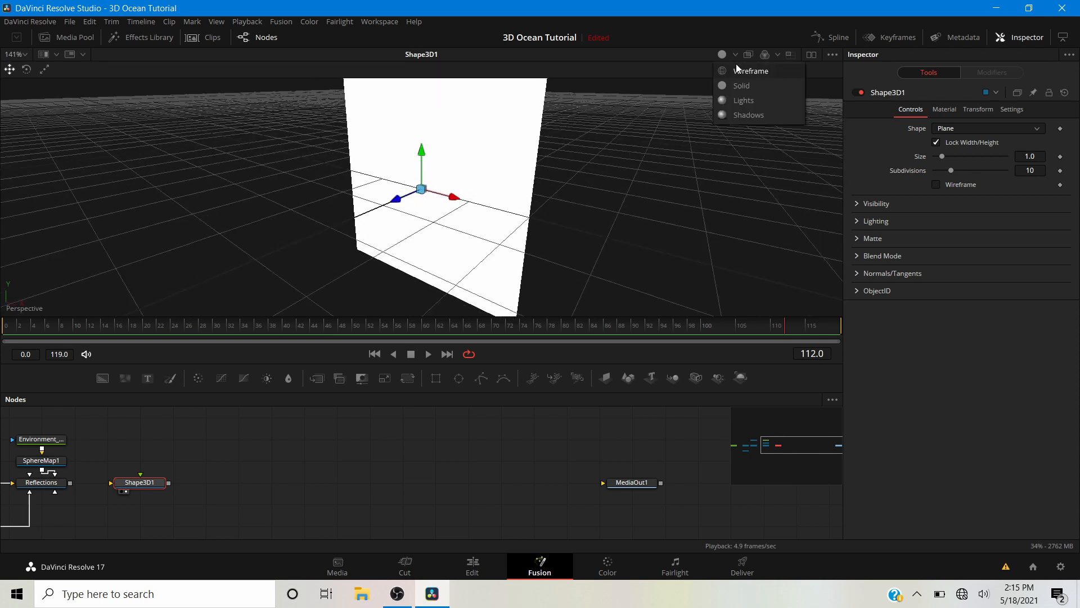
{"action": "left_click", "coordinate": [736, 70]}
{"action": "left_click_drag", "start_coordinate": [677, 100], "coordinate": [523, 210]}
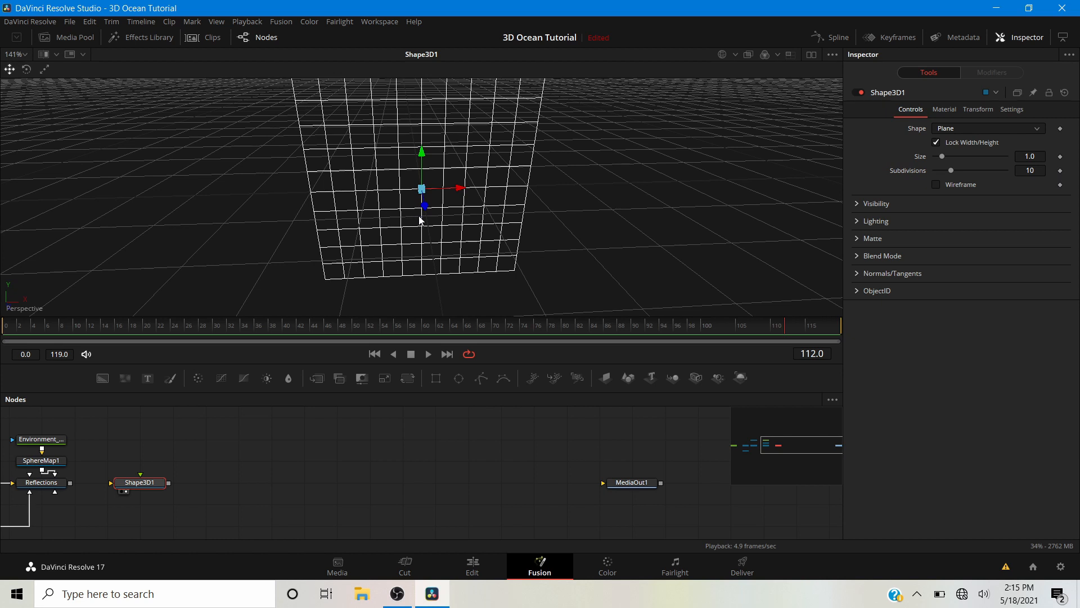
- Set the Shape3D plane's subdivisions to 250 and inspect the denser mesh up close
{"action": "left_click_drag", "start_coordinate": [950, 170], "coordinate": [1007, 171]}
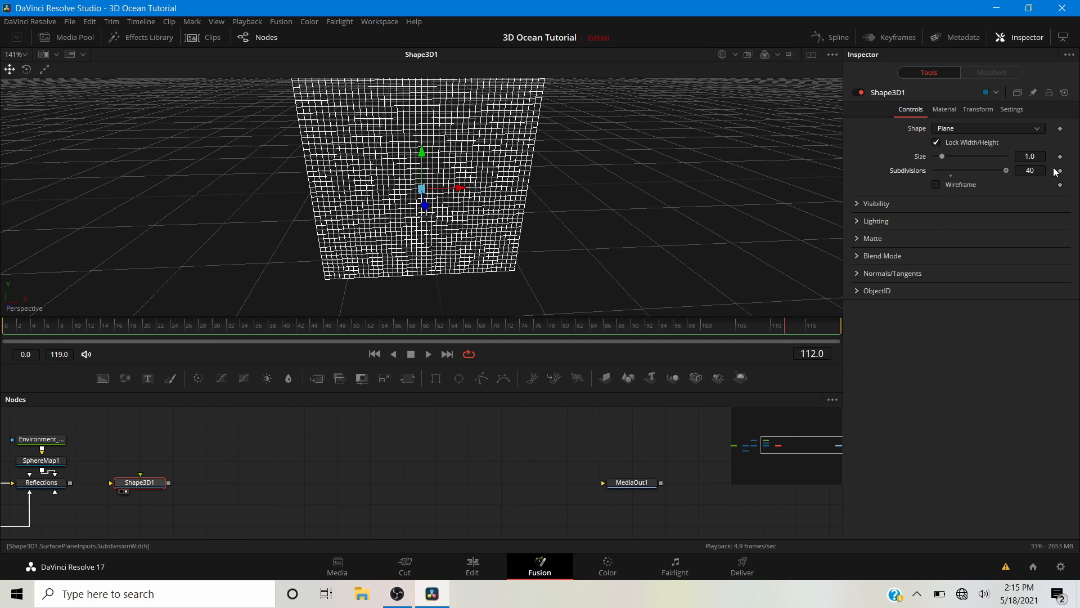
{"action": "left_click", "coordinate": [1030, 171]}
{"action": "type", "text": "250"}
{"action": "key", "text": "shift+Tab"}
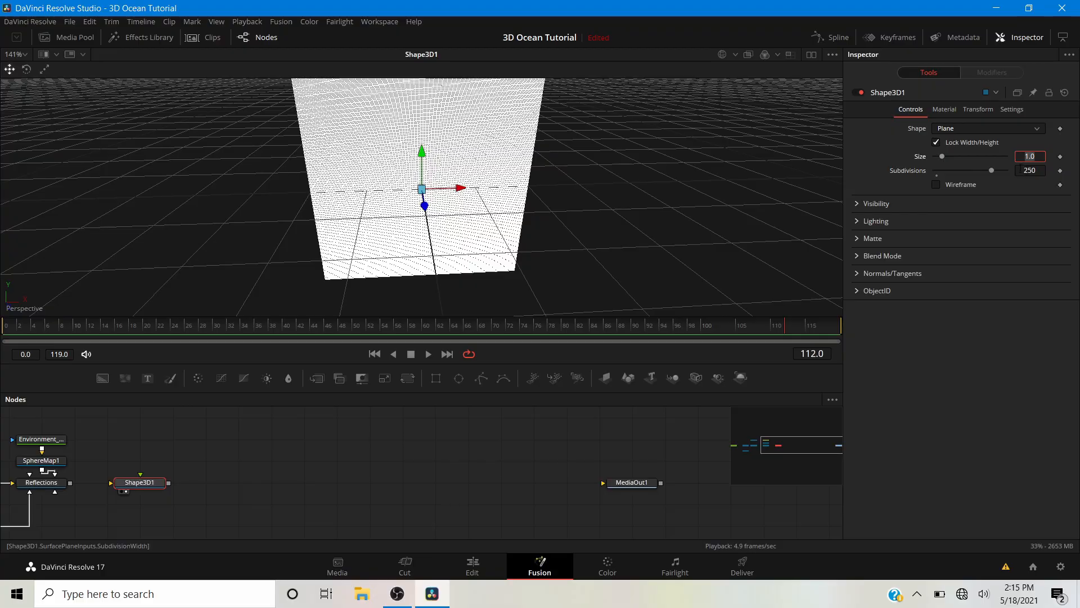
{"action": "scroll", "coordinate": [477, 137], "scroll_direction": "up", "scroll_amount": 4}
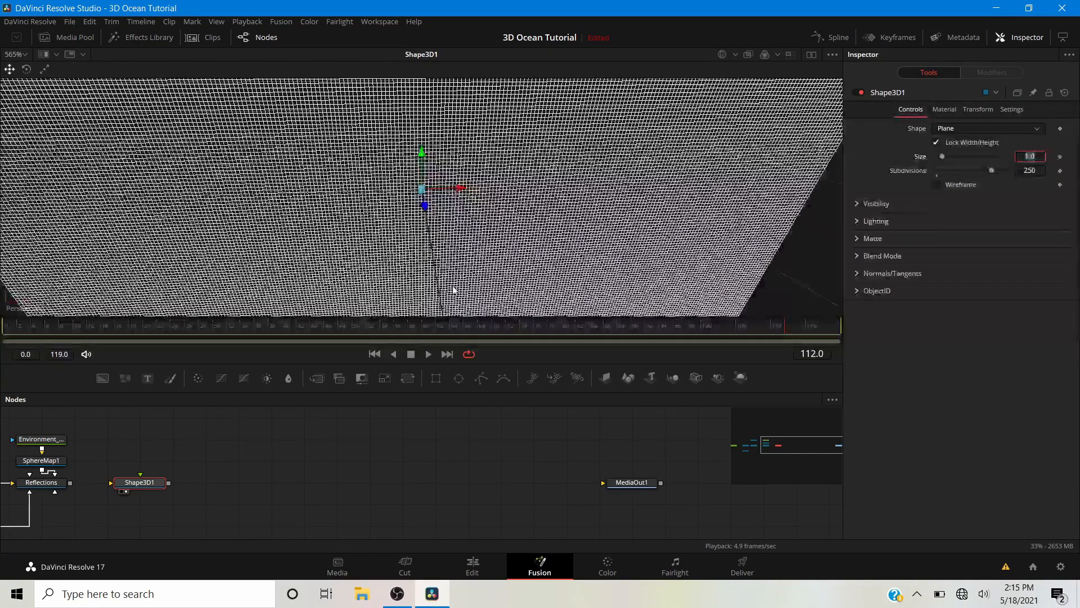
{"action": "left_click_drag", "start_coordinate": [454, 290], "coordinate": [305, 214]}
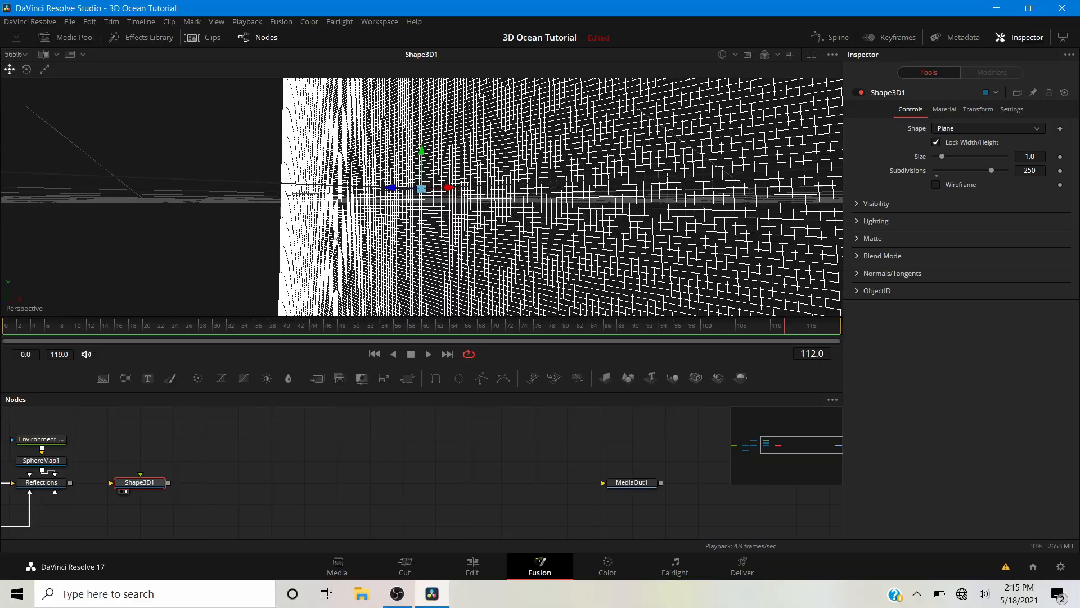
{"action": "left_click_drag", "start_coordinate": [334, 234], "coordinate": [425, 330]}
{"action": "scroll", "coordinate": [425, 240], "scroll_direction": "down", "scroll_amount": 1}
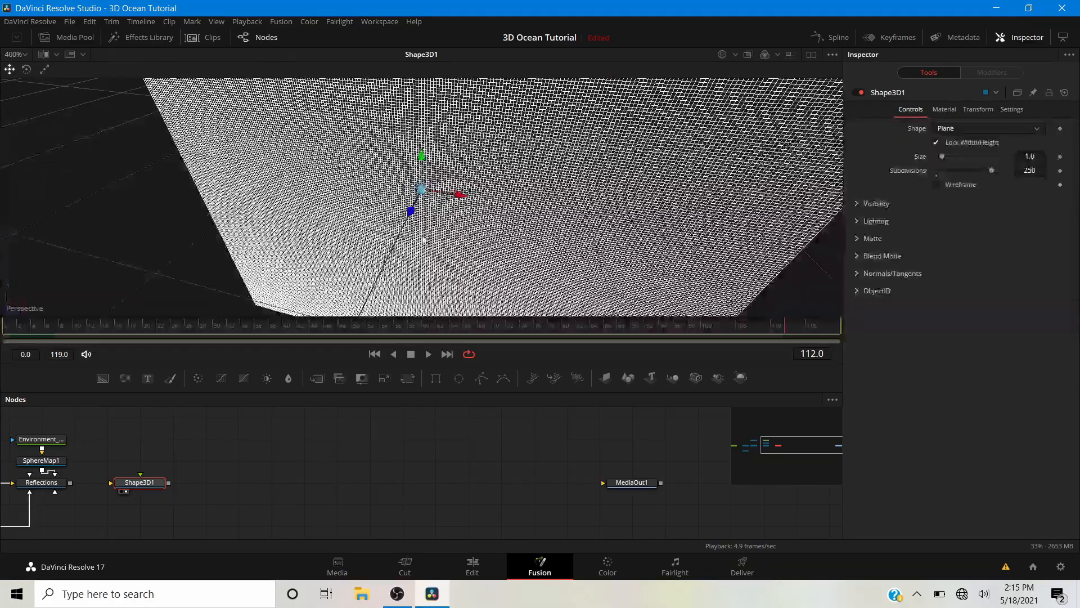
- Rename the Shape3D1 node to Surface
{"action": "left_click_drag", "start_coordinate": [426, 239], "coordinate": [520, 158]}
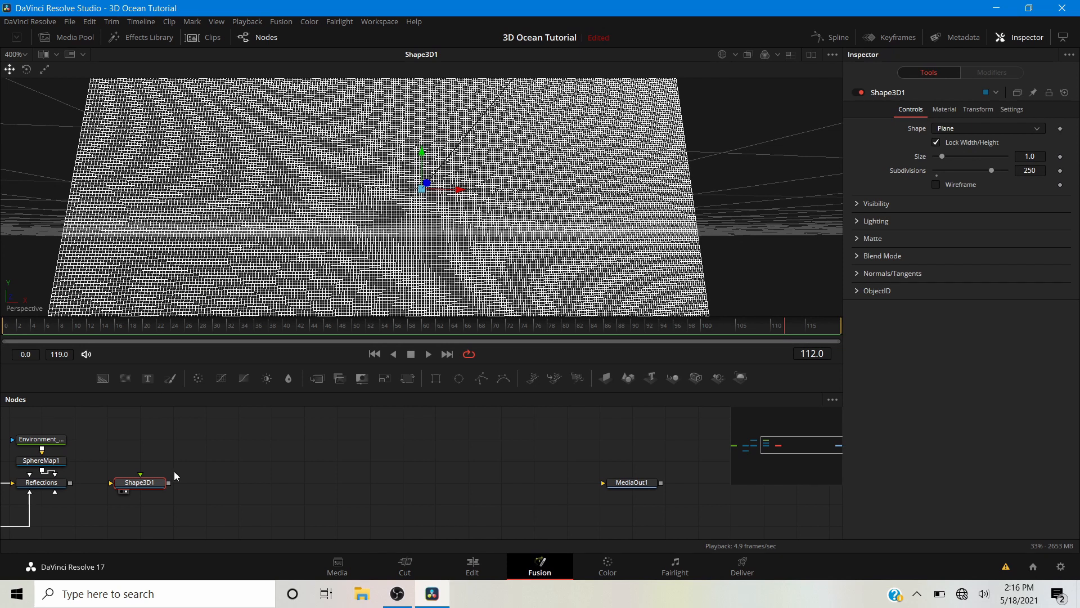
{"action": "right_click", "coordinate": [133, 480]}
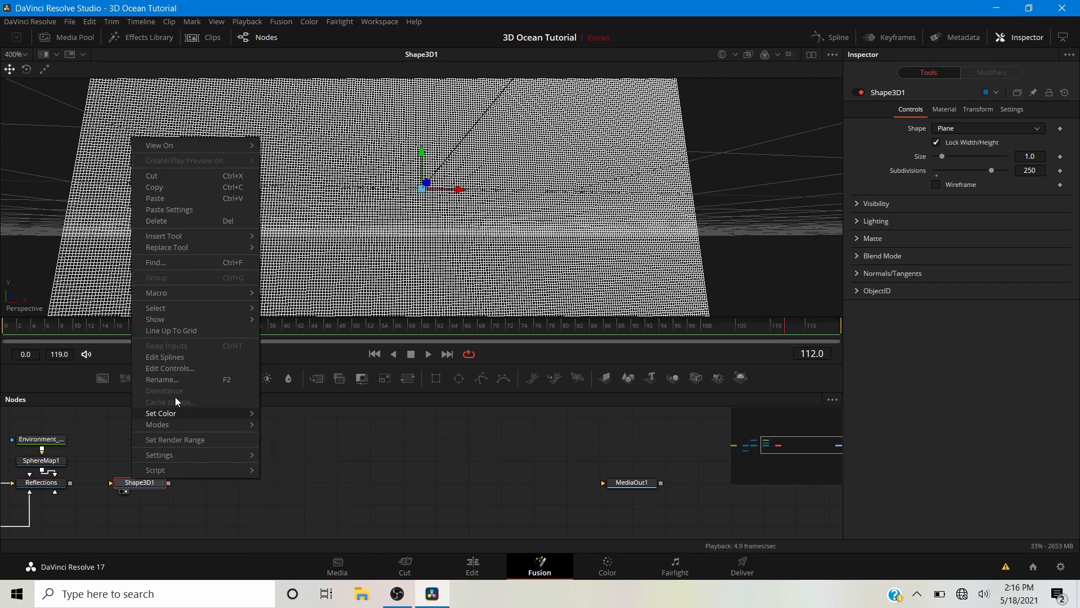
{"action": "left_click", "coordinate": [171, 380]}
{"action": "type", "text": "Surface"}
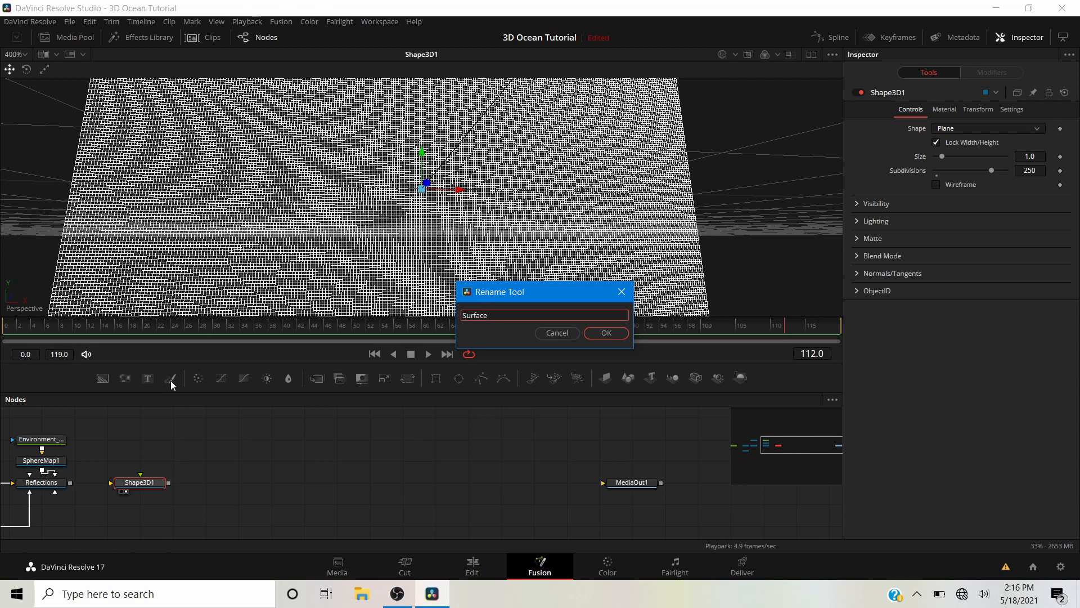
{"action": "key", "text": "Return"}
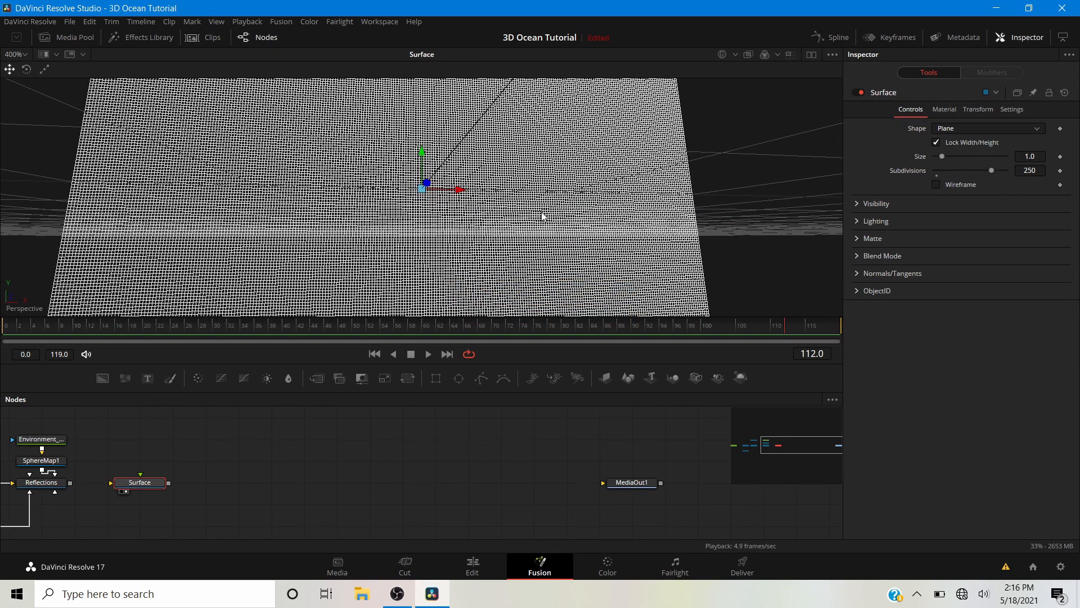
- Try the Surface plane at size 10, and restore its size to 1.0
{"action": "mouse_move", "coordinate": [497, 230]}
{"action": "left_mouse_down"}
{"action": "mouse_move", "coordinate": [495, 262]}
{"action": "mouse_move", "coordinate": [500, 228]}
{"action": "left_mouse_up"}
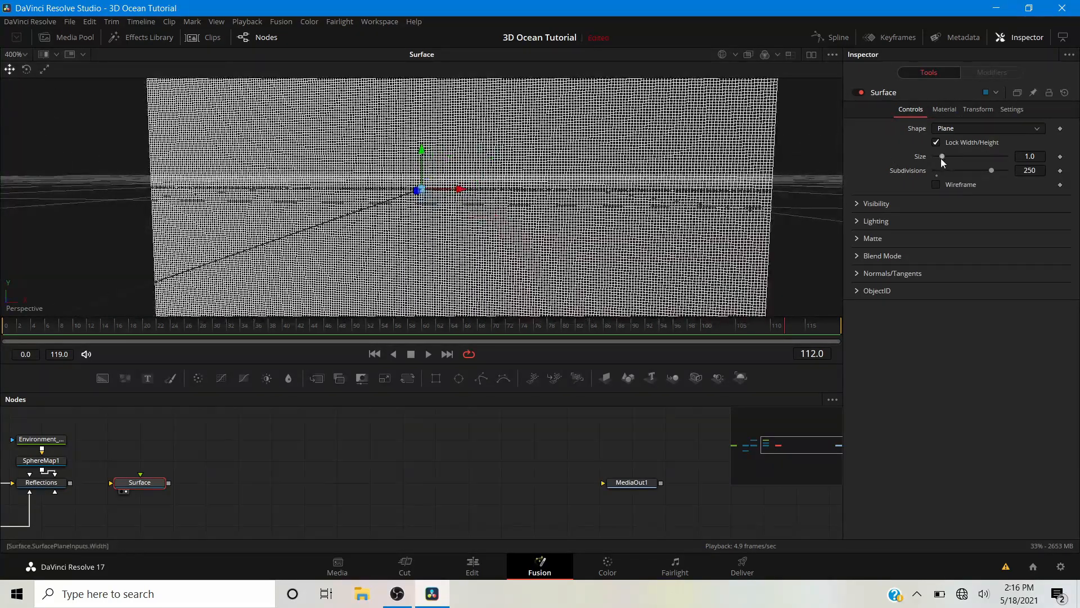
{"action": "left_click_drag", "start_coordinate": [942, 157], "coordinate": [1007, 157]}
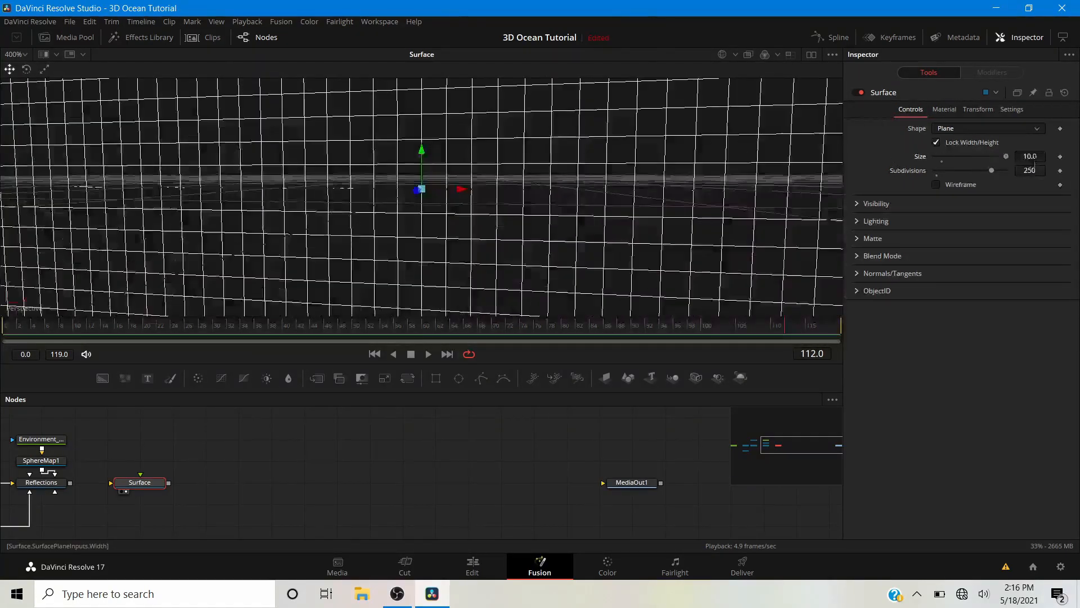
{"action": "left_click", "coordinate": [943, 161]}
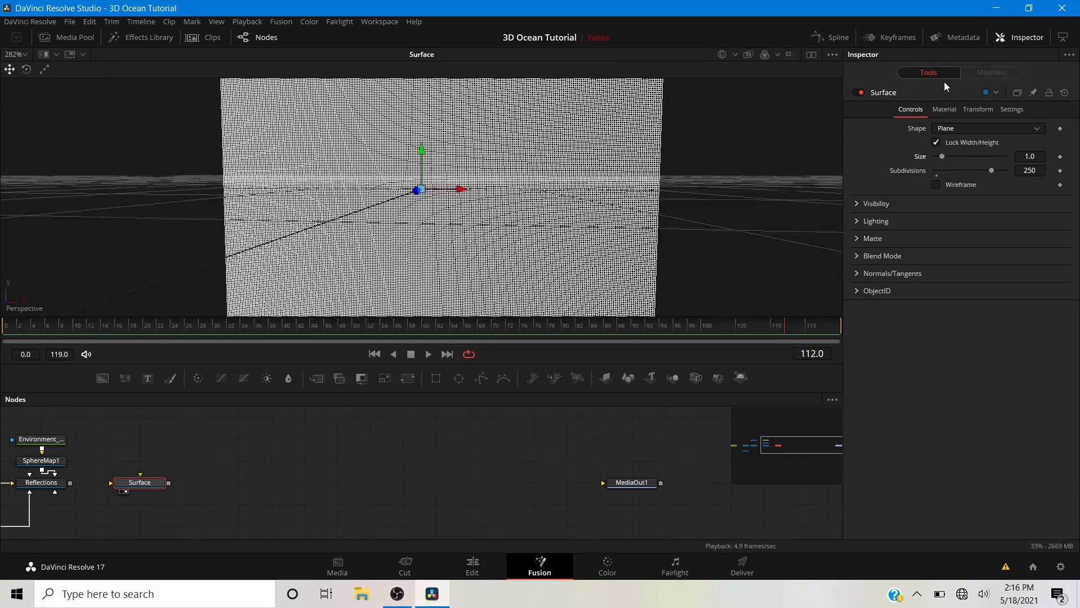
- Switch the 3D viewer's shading from Wireframe to Lights
{"action": "left_click", "coordinate": [979, 109]}
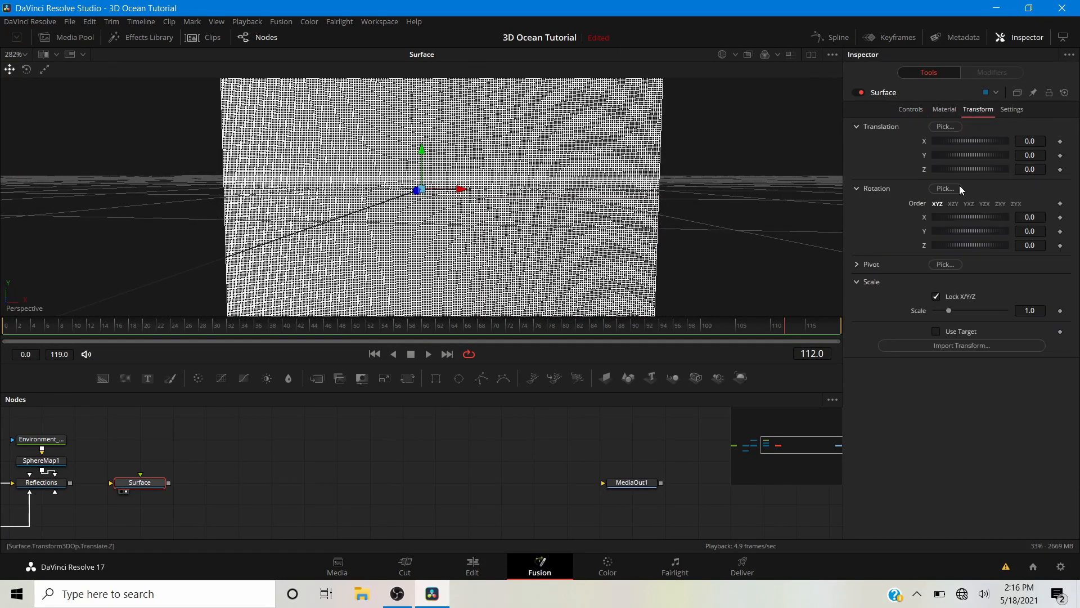
{"action": "left_click", "coordinate": [736, 54]}
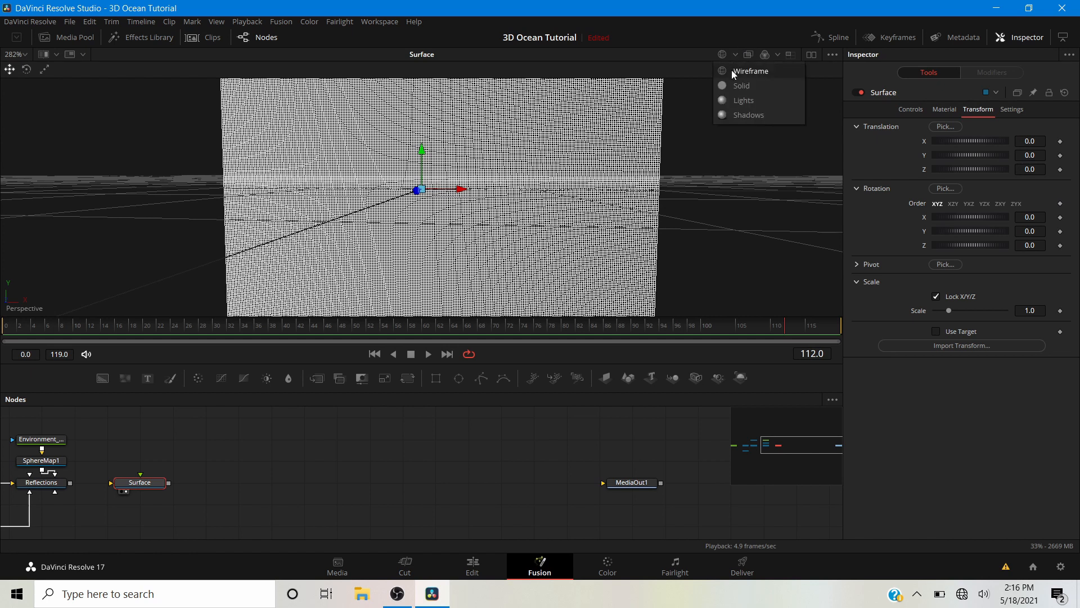
{"action": "left_click", "coordinate": [731, 70]}
{"action": "left_click", "coordinate": [736, 54]}
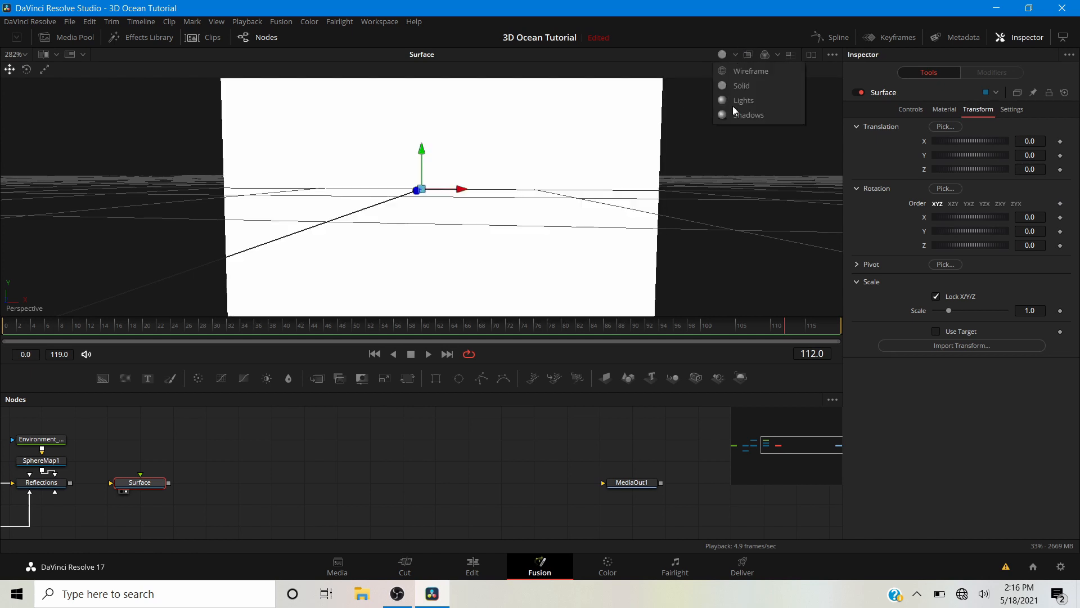
{"action": "left_click", "coordinate": [730, 107]}
{"action": "scroll", "coordinate": [440, 208], "scroll_direction": "down", "scroll_amount": 2}
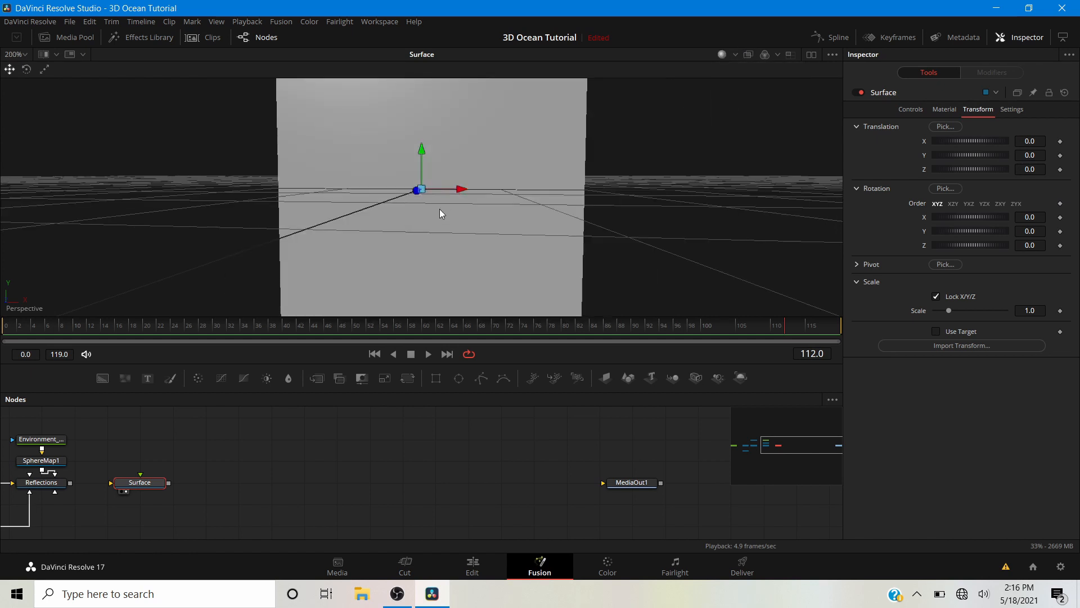
- Set the Surface plane's X rotation to -90 to lay it flat, and inspect it from above
{"action": "left_click_drag", "start_coordinate": [430, 173], "coordinate": [485, 194]}
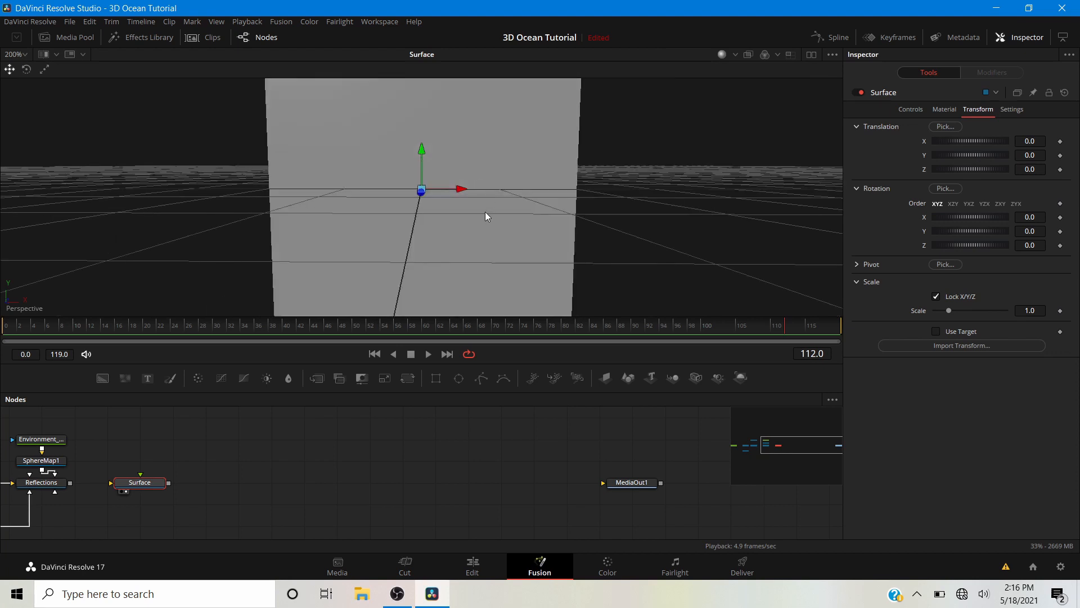
{"action": "scroll", "coordinate": [485, 211], "scroll_direction": "down", "scroll_amount": 2}
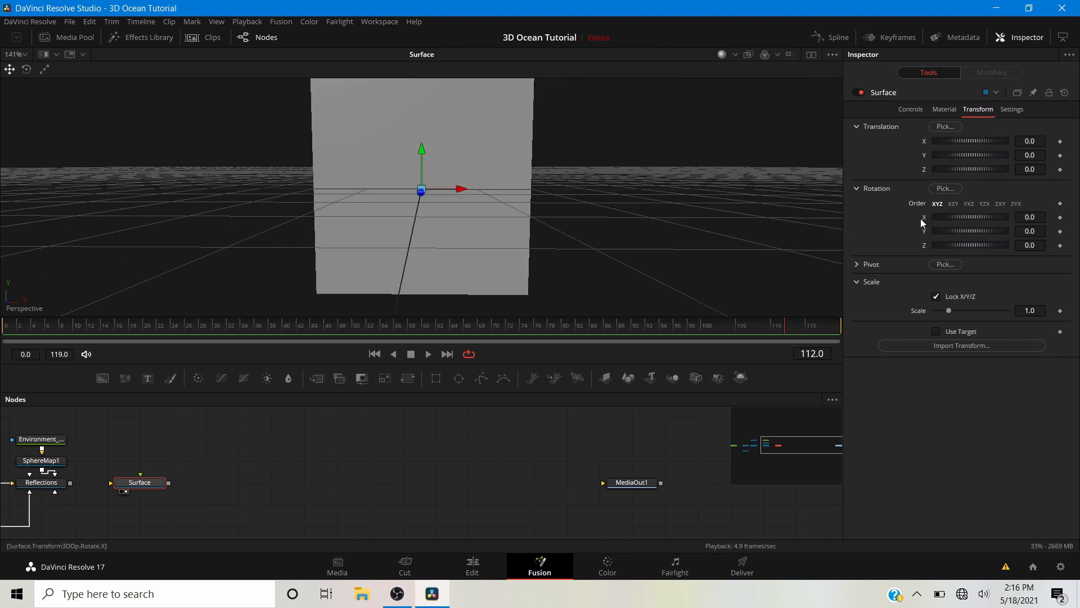
{"action": "left_click", "coordinate": [1042, 217]}
{"action": "type", "text": "-90"}
{"action": "key", "text": "Return"}
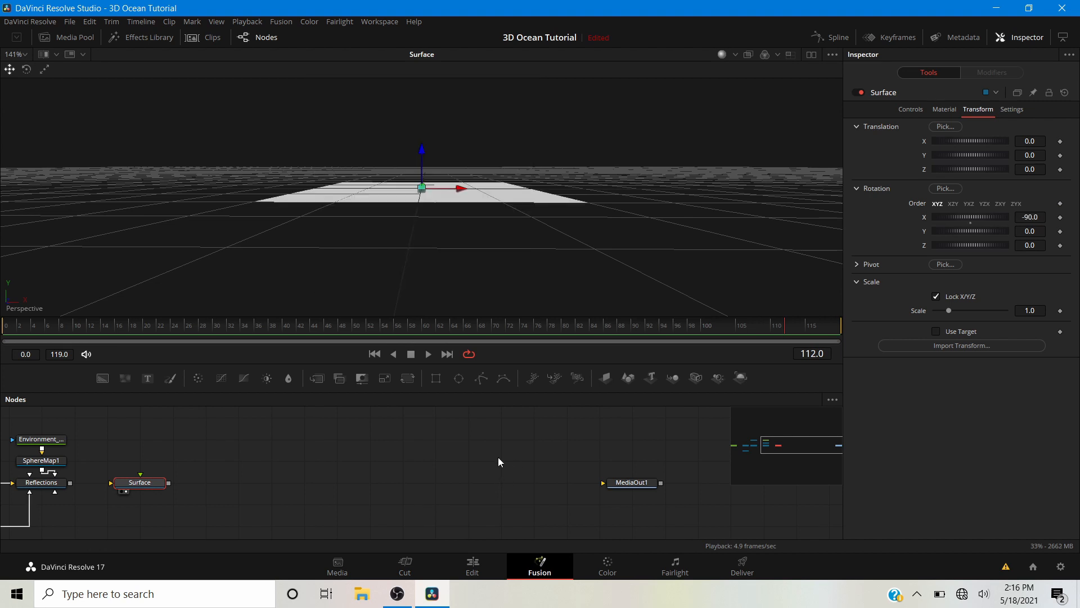
{"action": "left_click_drag", "start_coordinate": [513, 263], "coordinate": [439, 303]}
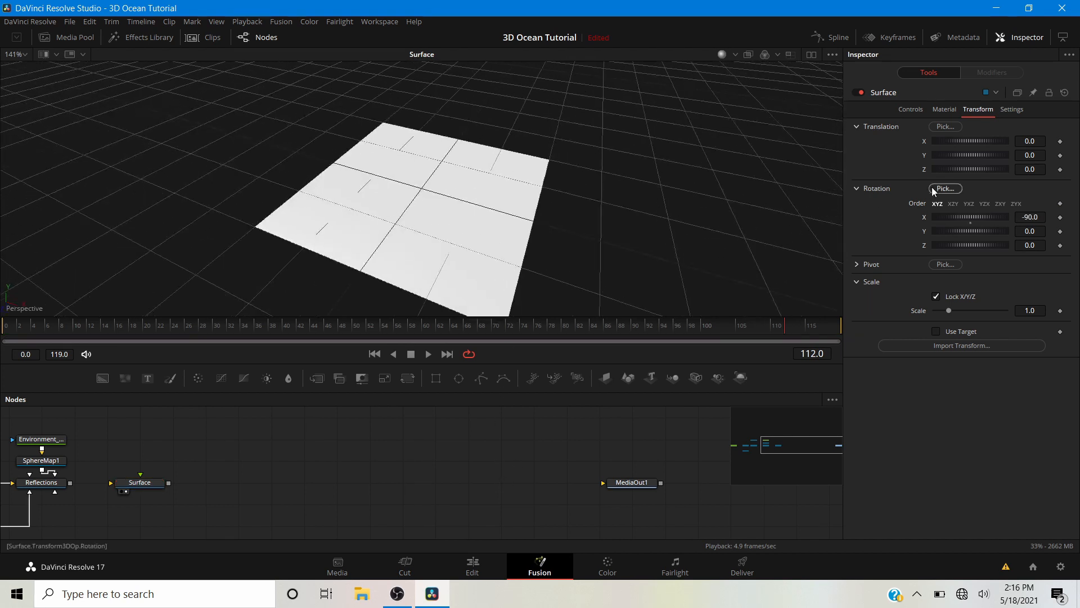
- Flip the flat Surface plane over by setting its X rotation to 90
{"action": "left_click", "coordinate": [1025, 218]}
{"action": "key", "text": "BackSpace"}
{"action": "key", "text": "Return"}
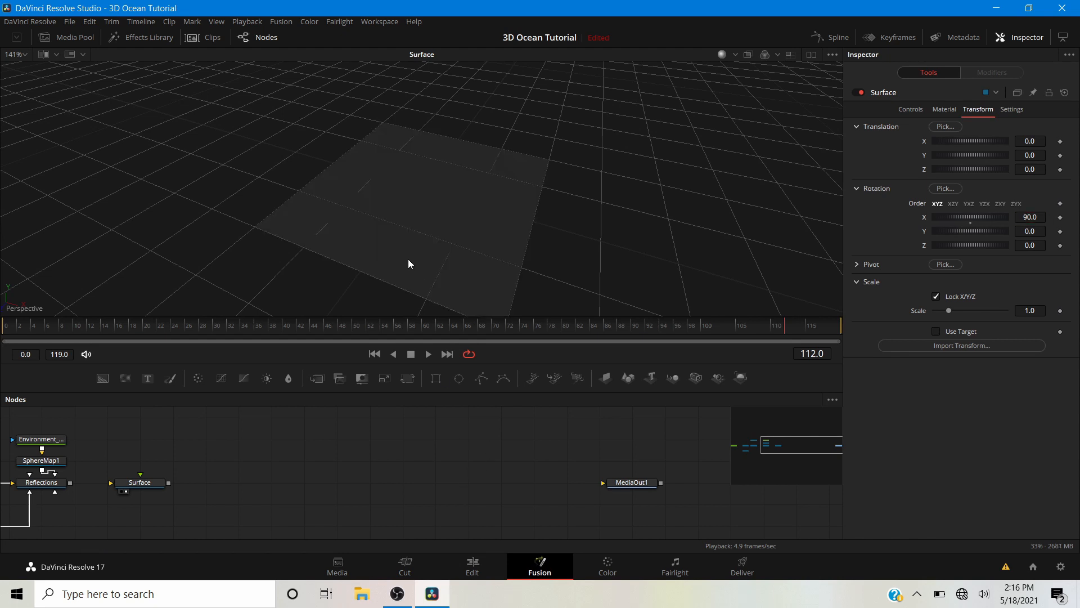
{"action": "left_click_drag", "start_coordinate": [385, 303], "coordinate": [450, 302]}
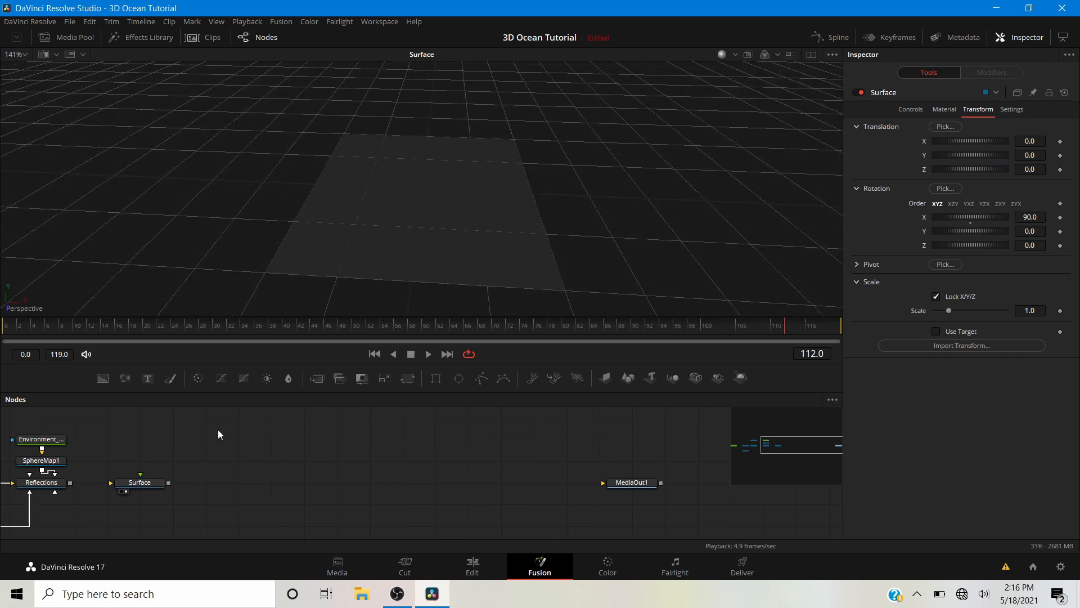
- Add a Point Light node, combine it with Surface in a Merge3D node, and preview the merged scene
{"action": "key", "text": "shift+space"}
{"action": "type", "text": "poi"}
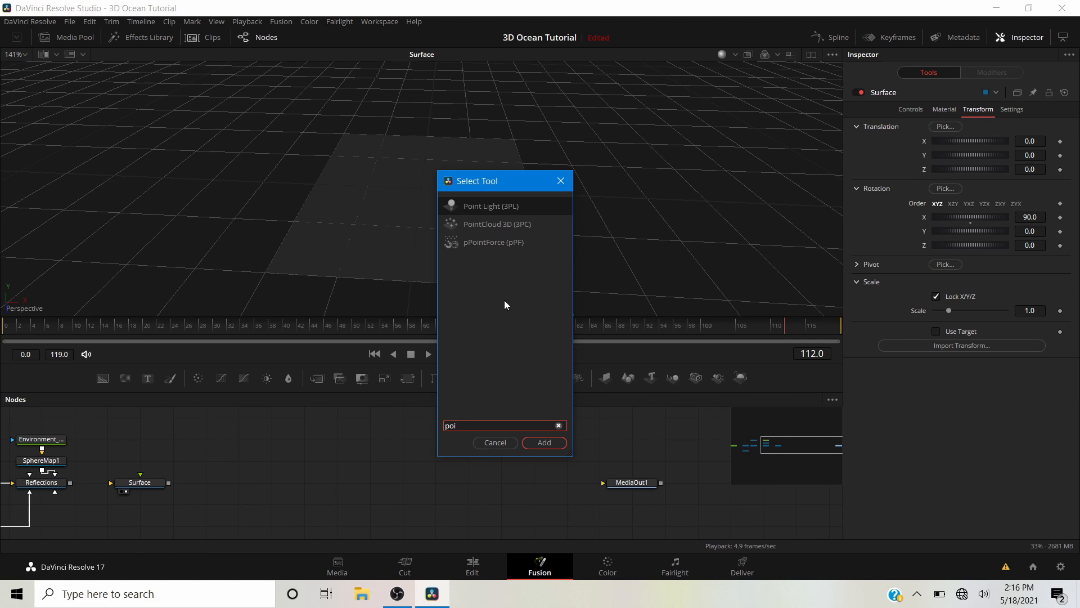
{"action": "left_click", "coordinate": [536, 447]}
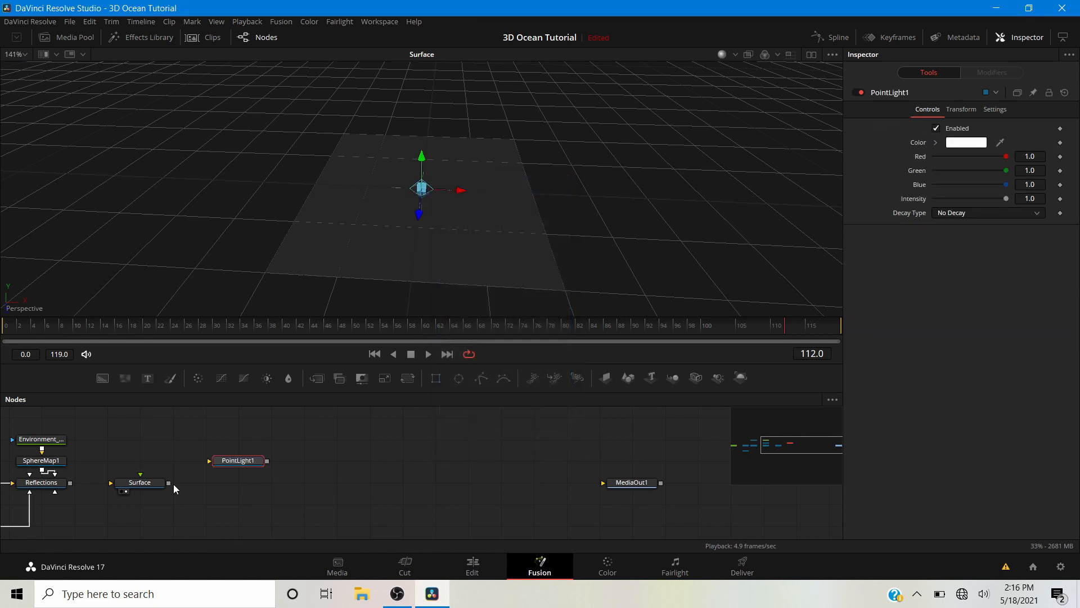
{"action": "left_click_drag", "start_coordinate": [173, 484], "coordinate": [269, 484]}
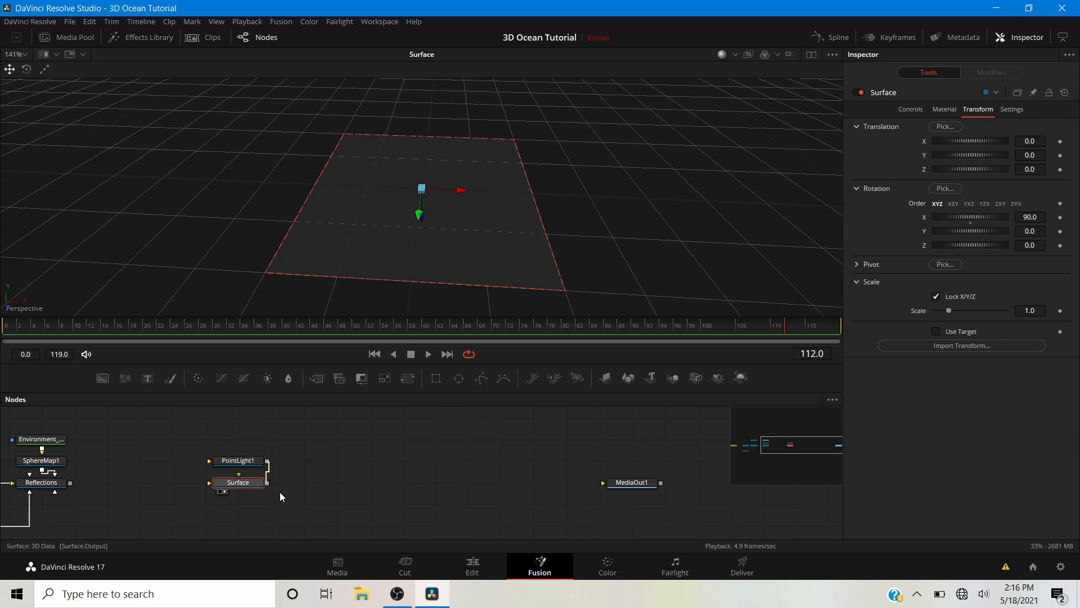
{"action": "key", "text": "1"}
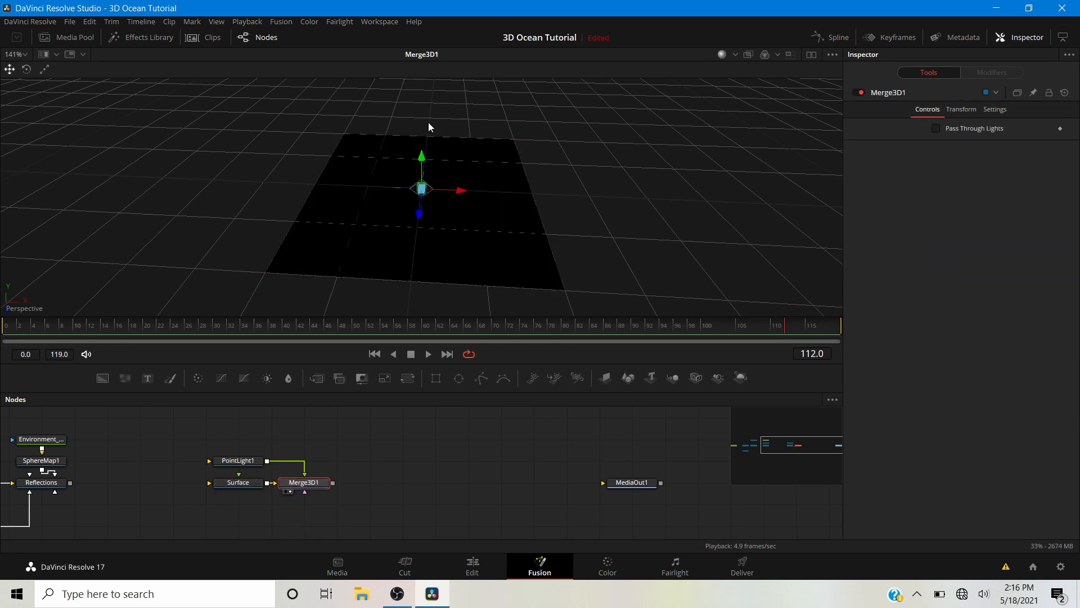
- Undo the accidental move in the merged scene, and raise the point light above the Surface plane
{"action": "left_click_drag", "start_coordinate": [424, 156], "coordinate": [448, 93]}
{"action": "key", "text": "ctrl+z"}
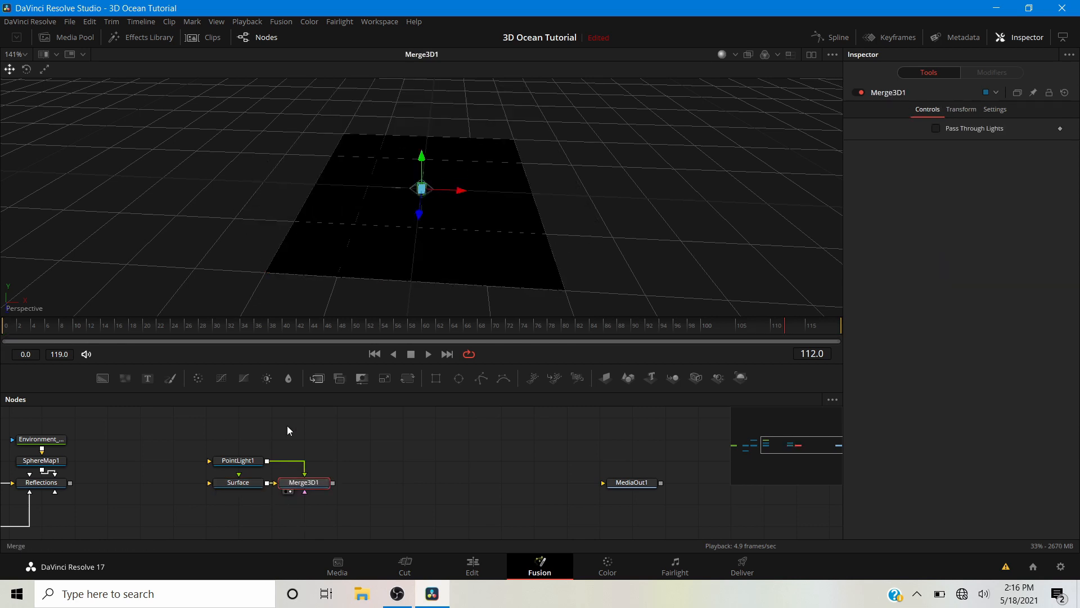
{"action": "left_click", "coordinate": [240, 461]}
{"action": "left_click_drag", "start_coordinate": [421, 160], "coordinate": [480, 159]}
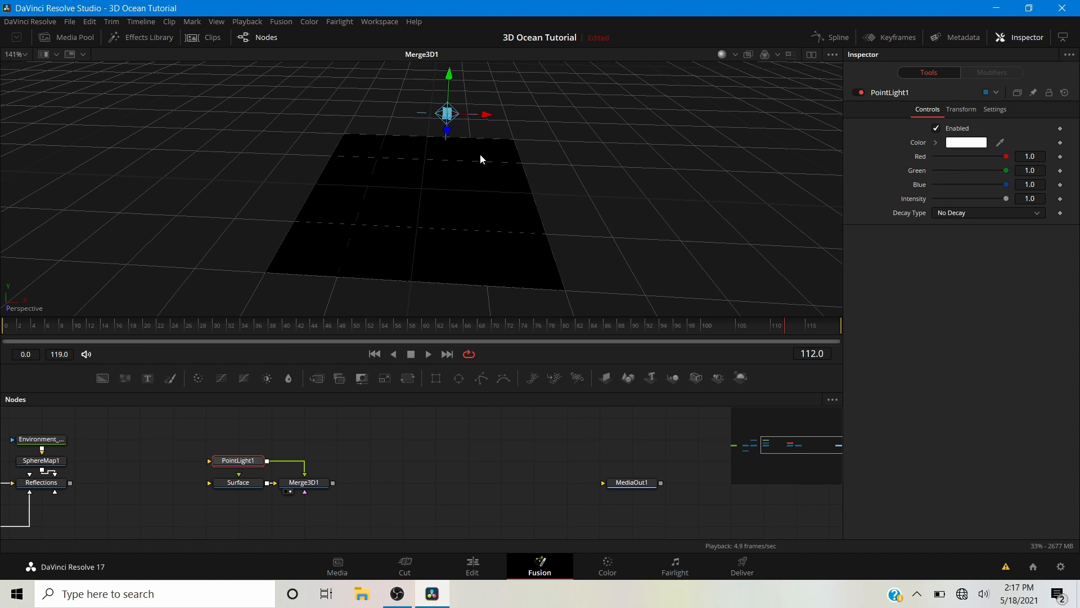
- Test the lighting with the point light below the Surface plane, and bring the light back above it
{"action": "left_click", "coordinate": [239, 484]}
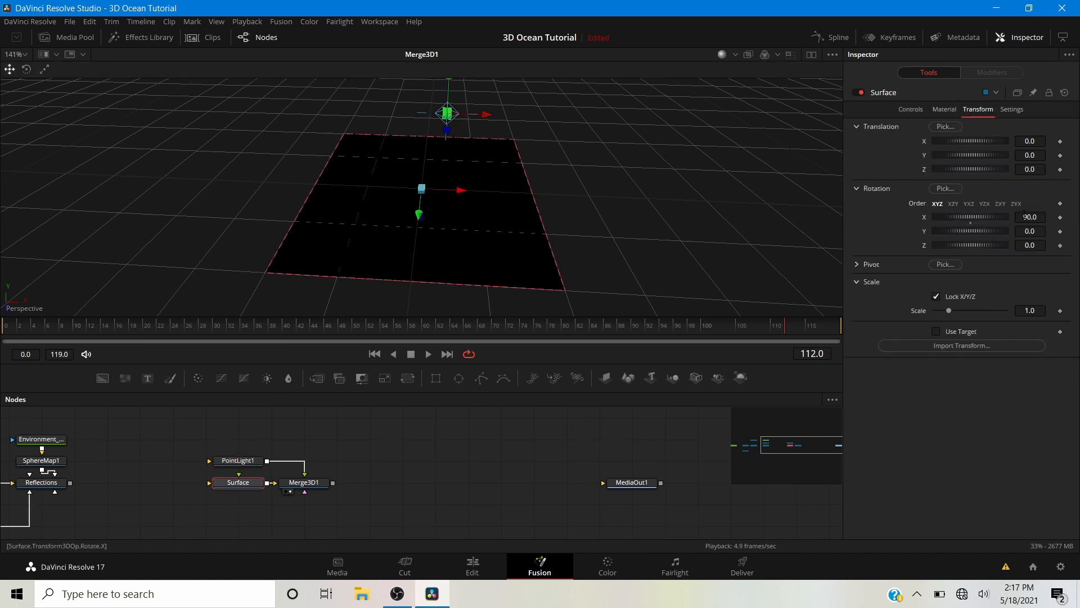
{"action": "left_click", "coordinate": [466, 423]}
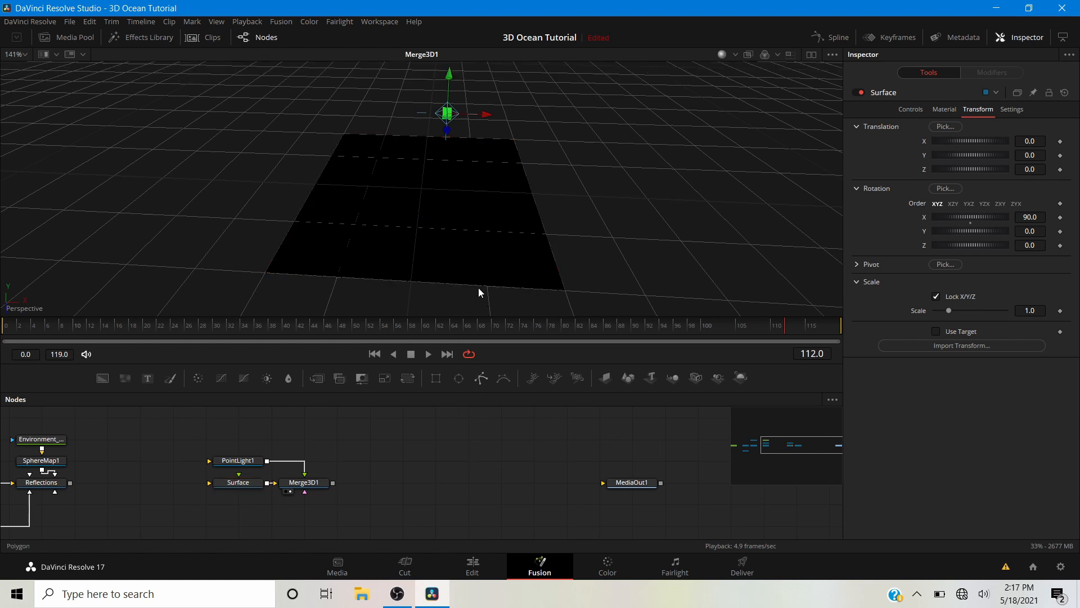
{"action": "left_click_drag", "start_coordinate": [459, 295], "coordinate": [420, 372]}
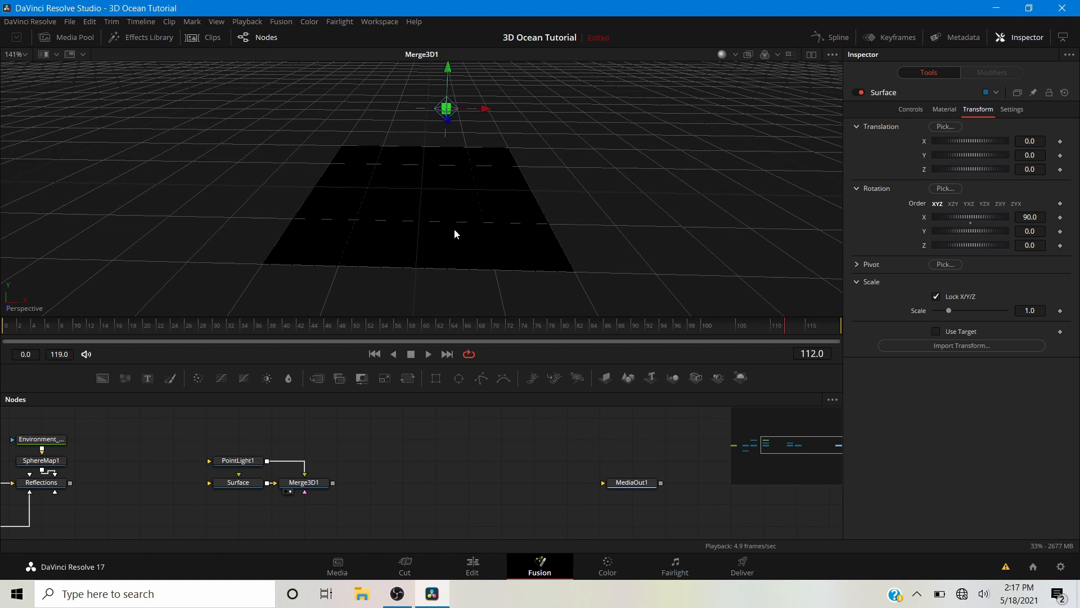
{"action": "left_click_drag", "start_coordinate": [449, 69], "coordinate": [445, 233]}
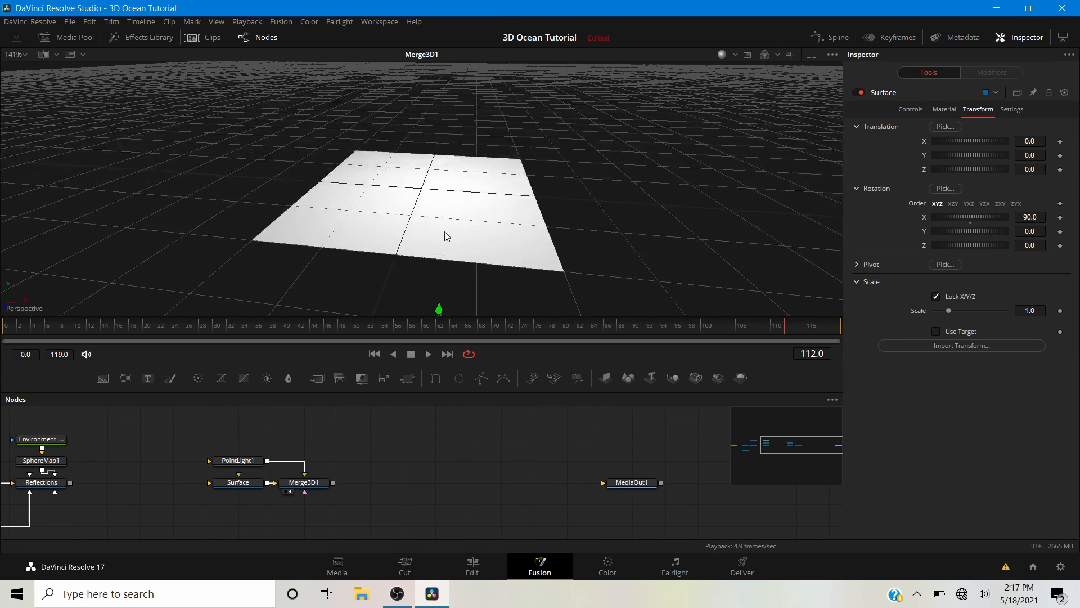
{"action": "left_click_drag", "start_coordinate": [445, 308], "coordinate": [472, 59]}
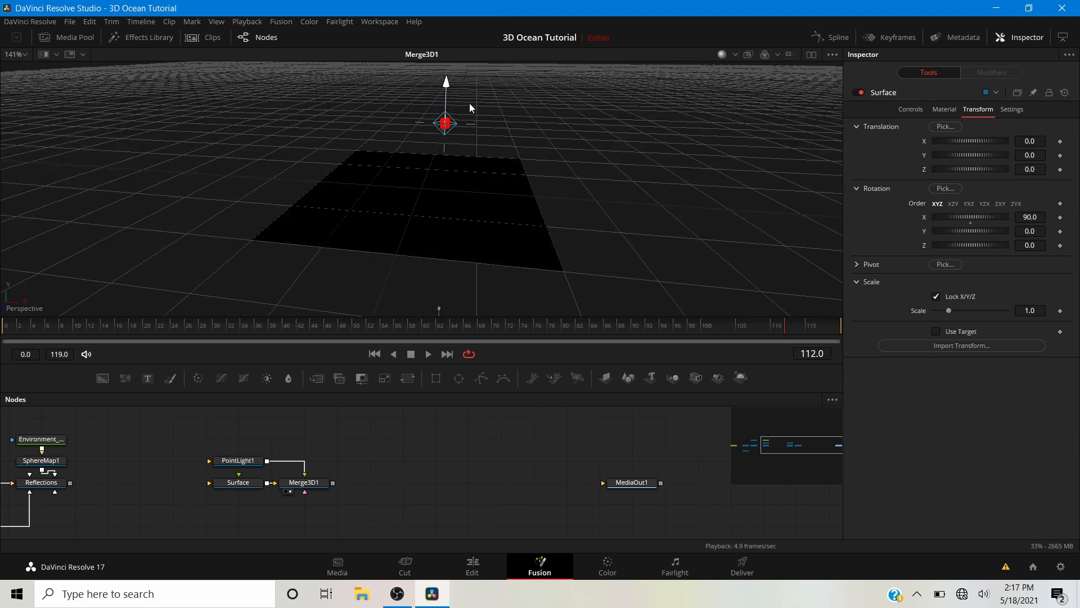
{"action": "left_click_drag", "start_coordinate": [470, 142], "coordinate": [471, 73]}
- Reset the Surface plane's subdivisions to 10
{"action": "right_click", "coordinate": [401, 210]}
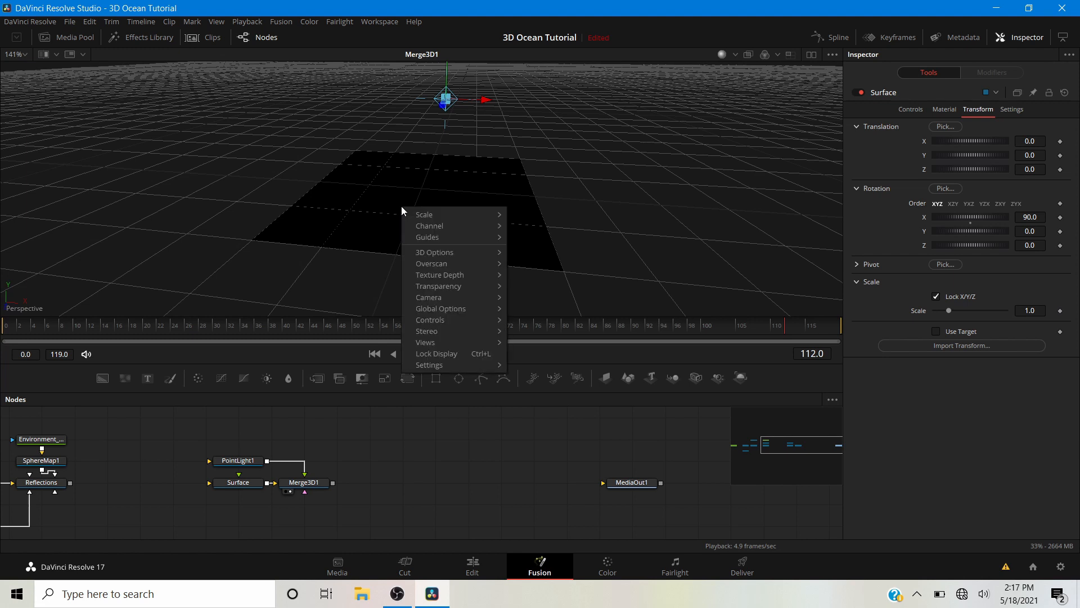
{"action": "left_click", "coordinate": [383, 498]}
{"action": "left_click", "coordinate": [238, 482]}
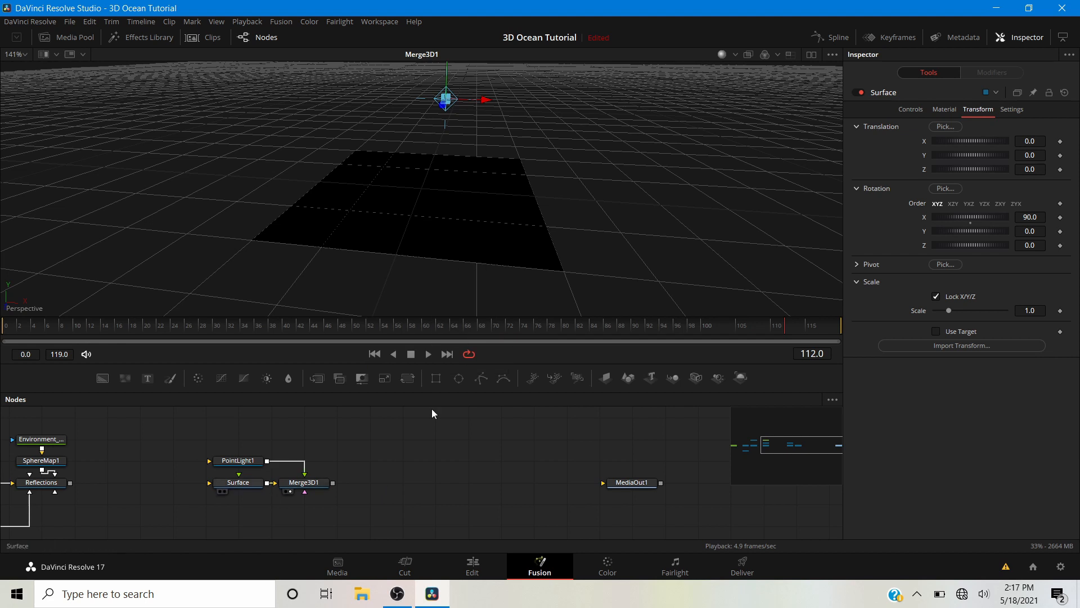
{"action": "left_click", "coordinate": [906, 109]}
{"action": "left_click", "coordinate": [938, 175]}
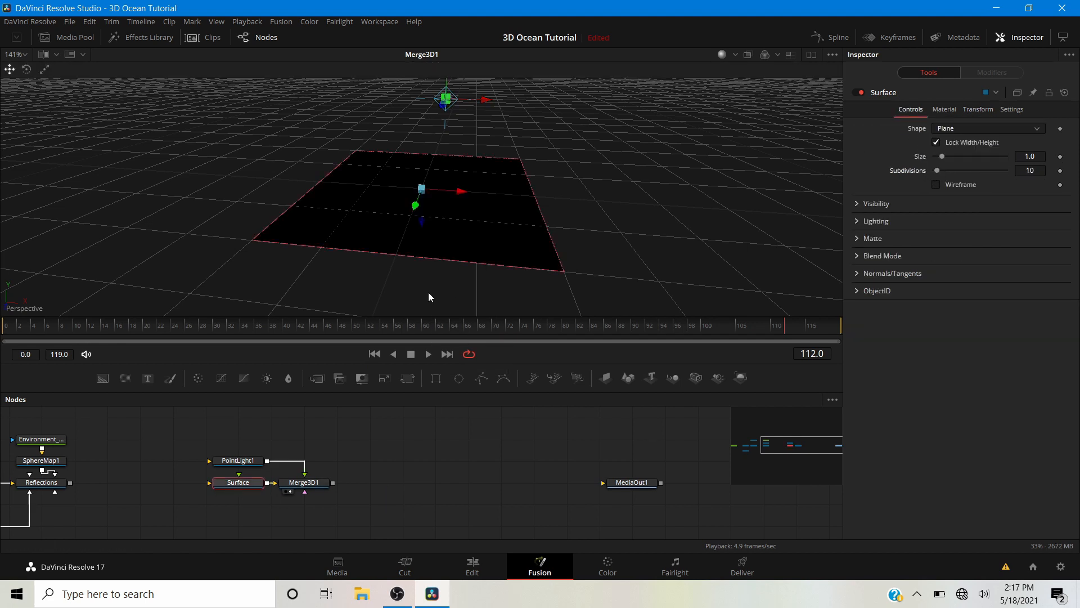
- Enable Vertex Normals in the 3D viewer and examine which way they point on the Surface plane
{"action": "right_click", "coordinate": [383, 195]}
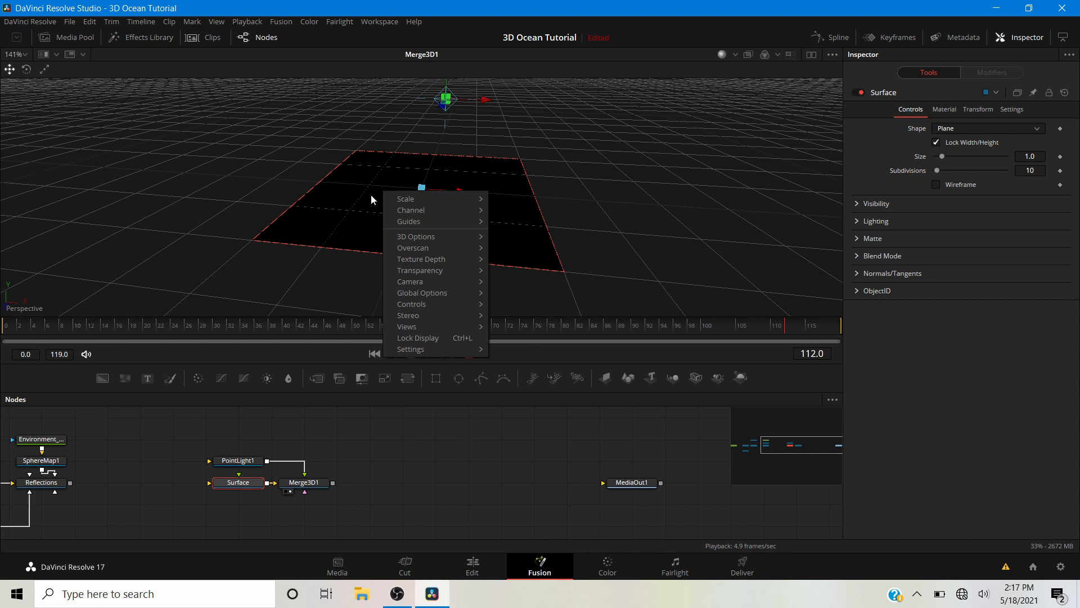
{"action": "mouse_move", "coordinate": [410, 282]}
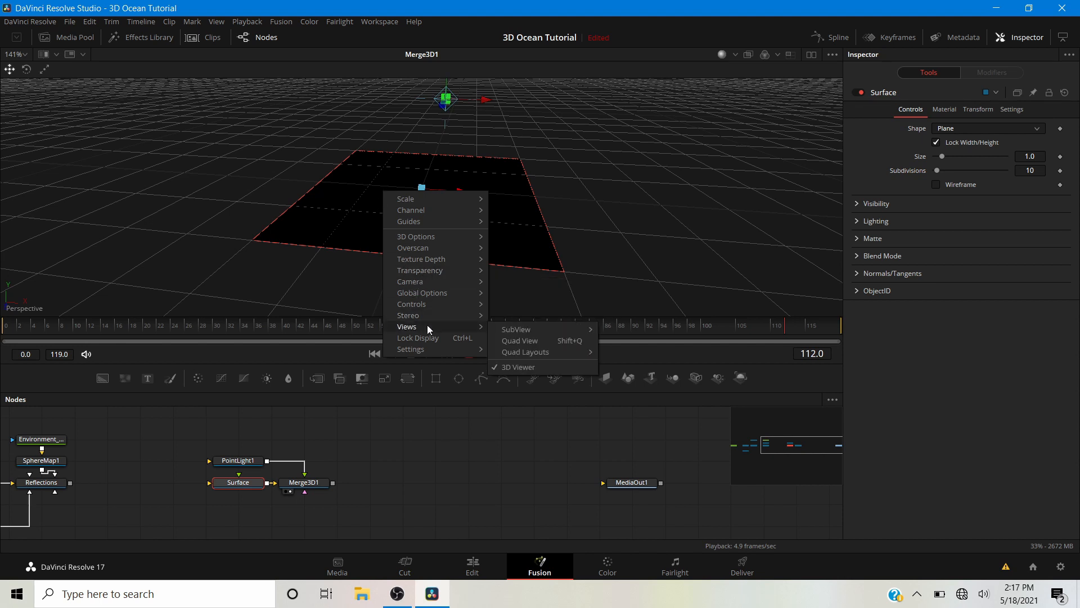
{"action": "mouse_move", "coordinate": [421, 238]}
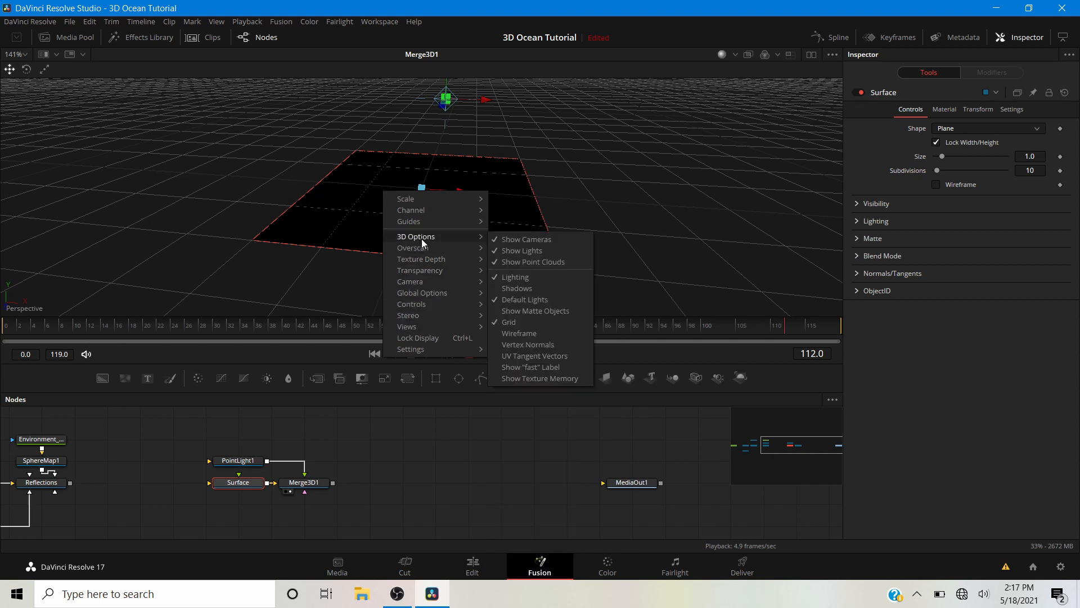
{"action": "left_click", "coordinate": [514, 346]}
{"action": "left_click_drag", "start_coordinate": [471, 271], "coordinate": [458, 5]}
{"action": "left_click_drag", "start_coordinate": [444, 206], "coordinate": [471, 158]}
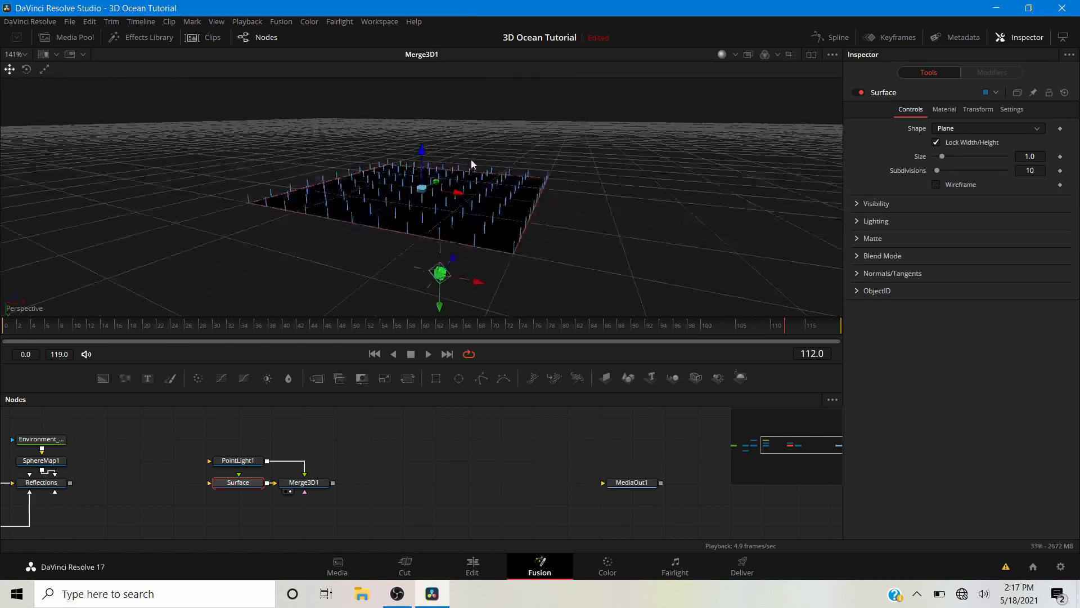
- Flip the Surface plane so its normals face upward by setting its X rotation to -90
{"action": "left_click_drag", "start_coordinate": [467, 120], "coordinate": [426, 319]}
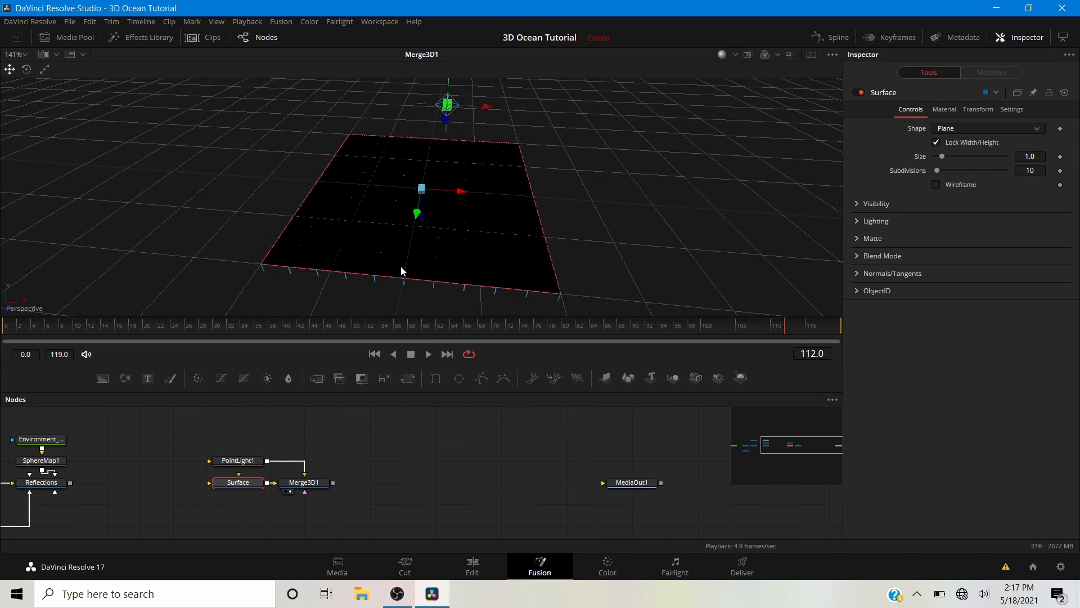
{"action": "left_click_drag", "start_coordinate": [401, 266], "coordinate": [423, 240]}
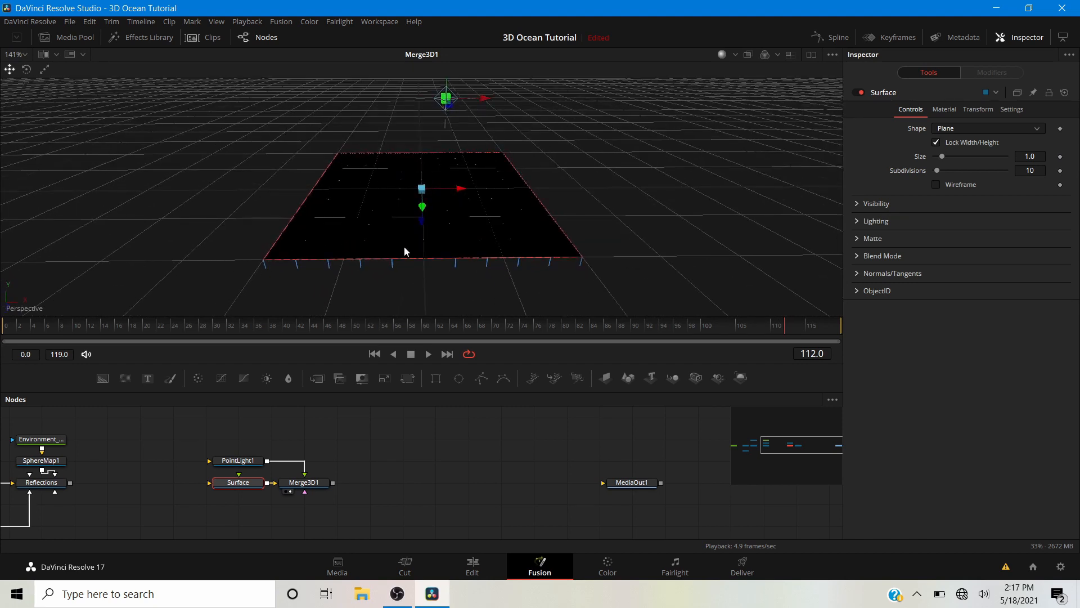
{"action": "left_click_drag", "start_coordinate": [405, 251], "coordinate": [324, 273]}
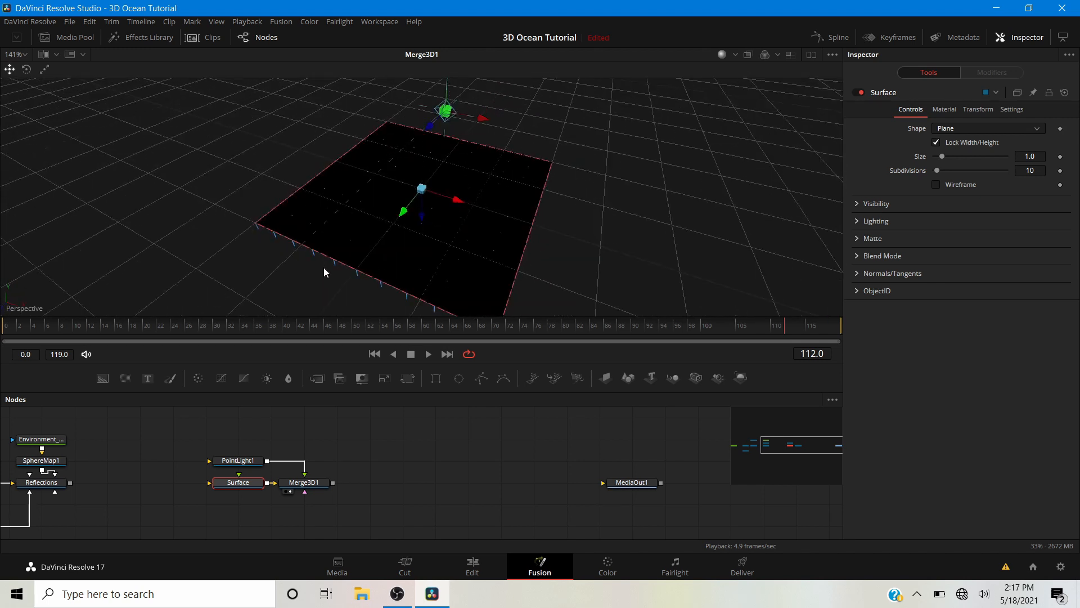
{"action": "left_click", "coordinate": [978, 110]}
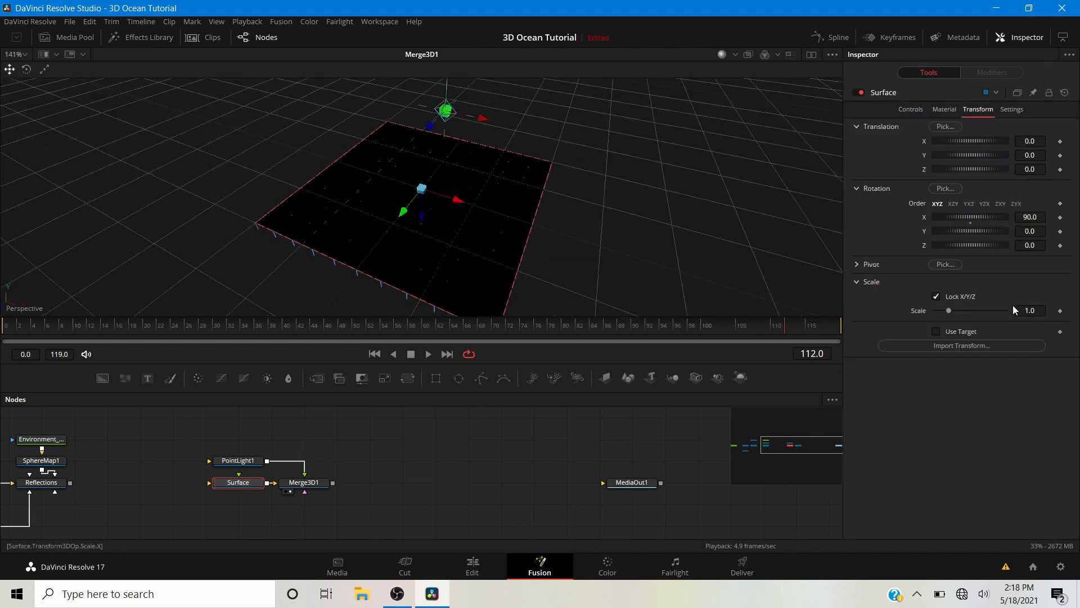
{"action": "type", "text": "-"}
{"action": "key", "text": "Return"}
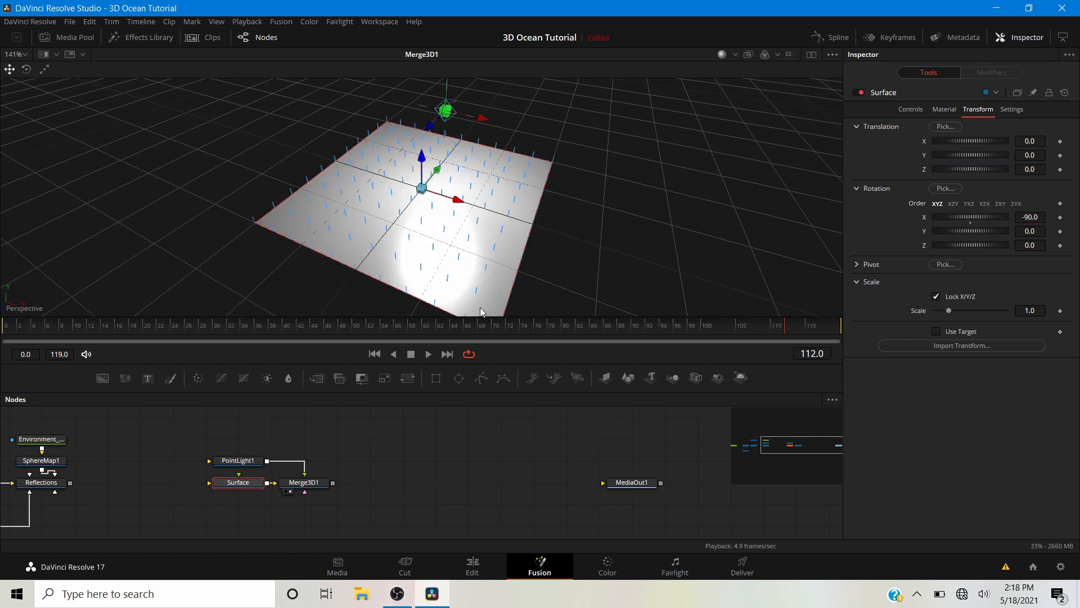
- Lower the point light close to the Surface plane to test how the light falls across it
{"action": "mouse_move", "coordinate": [414, 149]}
{"action": "left_mouse_down"}
{"action": "mouse_move", "coordinate": [284, 248]}
{"action": "mouse_move", "coordinate": [419, 140]}
{"action": "left_mouse_up"}
{"action": "left_click_drag", "start_coordinate": [438, 83], "coordinate": [437, 163]}
{"action": "left_click_drag", "start_coordinate": [416, 243], "coordinate": [481, 308]}
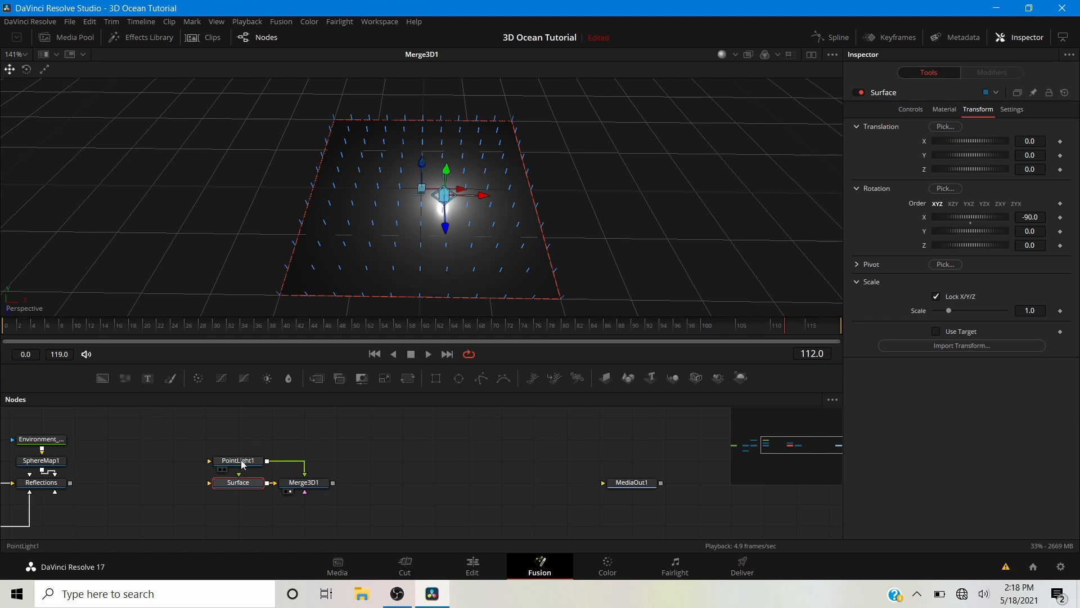
- Set the Surface plane's subdivisions to 250
{"action": "left_click", "coordinate": [911, 109]}
{"action": "left_click", "coordinate": [1033, 170]}
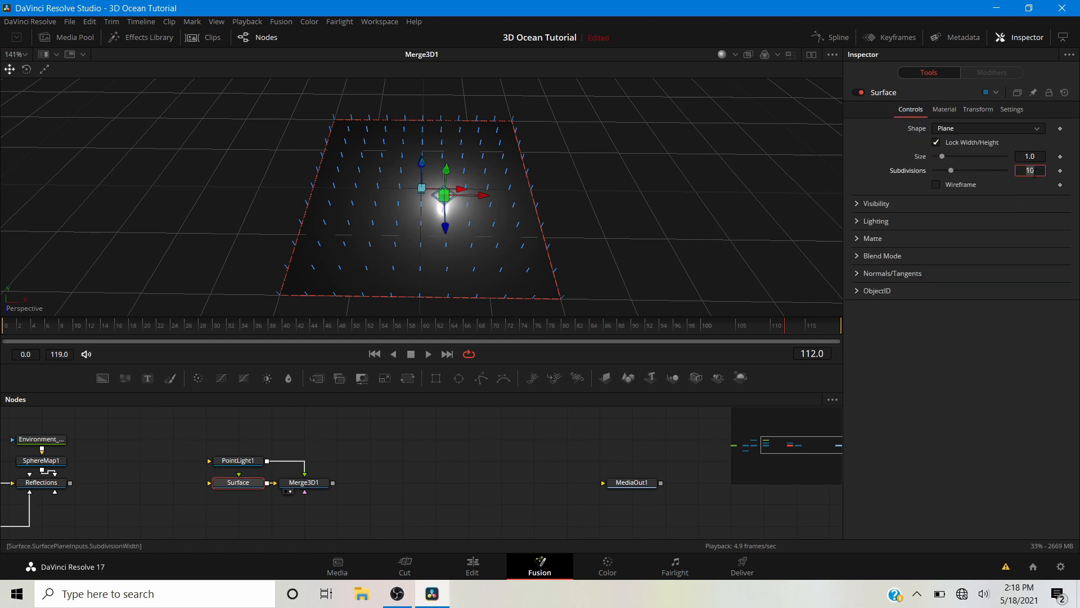
{"action": "type", "text": "250"}
{"action": "key", "text": "Return"}
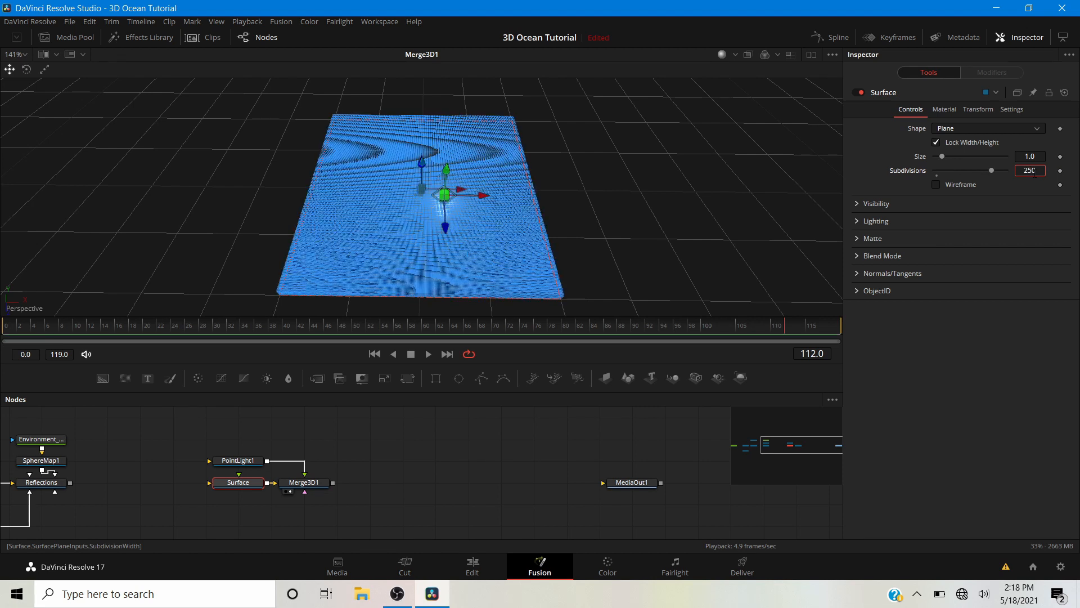
- Turn off the Vertex Normals display in the 3D viewer
{"action": "left_click_drag", "start_coordinate": [524, 265], "coordinate": [377, 237]}
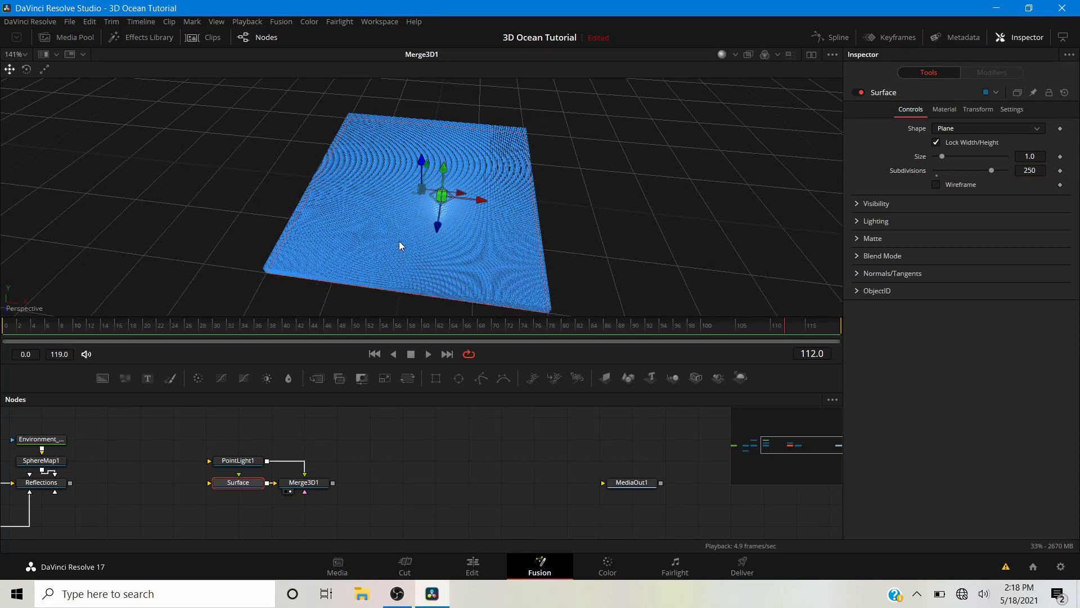
{"action": "right_click", "coordinate": [398, 237]}
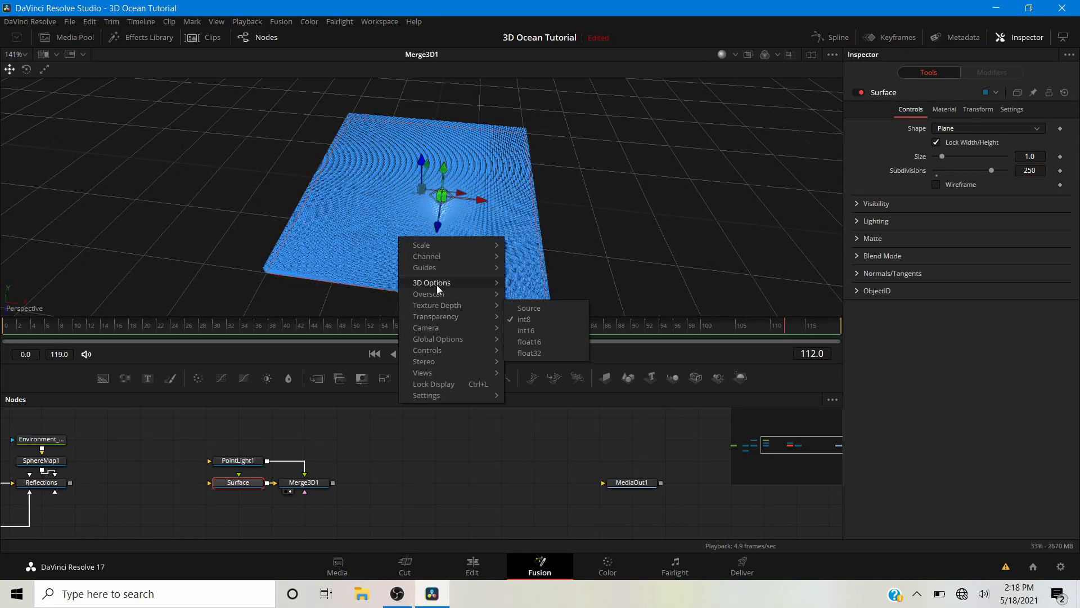
{"action": "mouse_move", "coordinate": [438, 285]}
{"action": "left_click", "coordinate": [528, 387]}
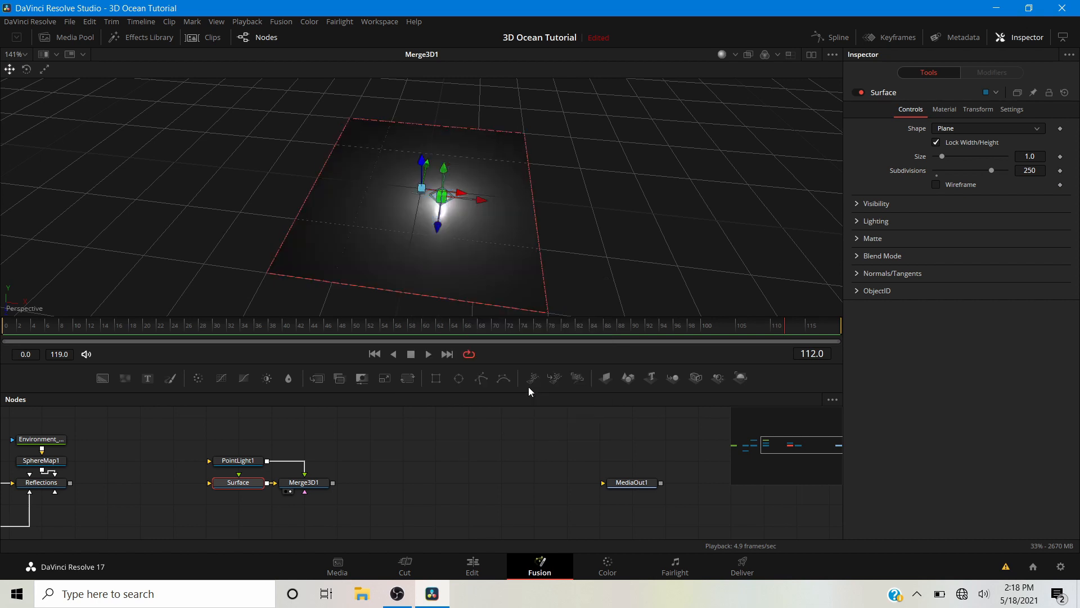
{"action": "left_click_drag", "start_coordinate": [456, 259], "coordinate": [509, 241]}
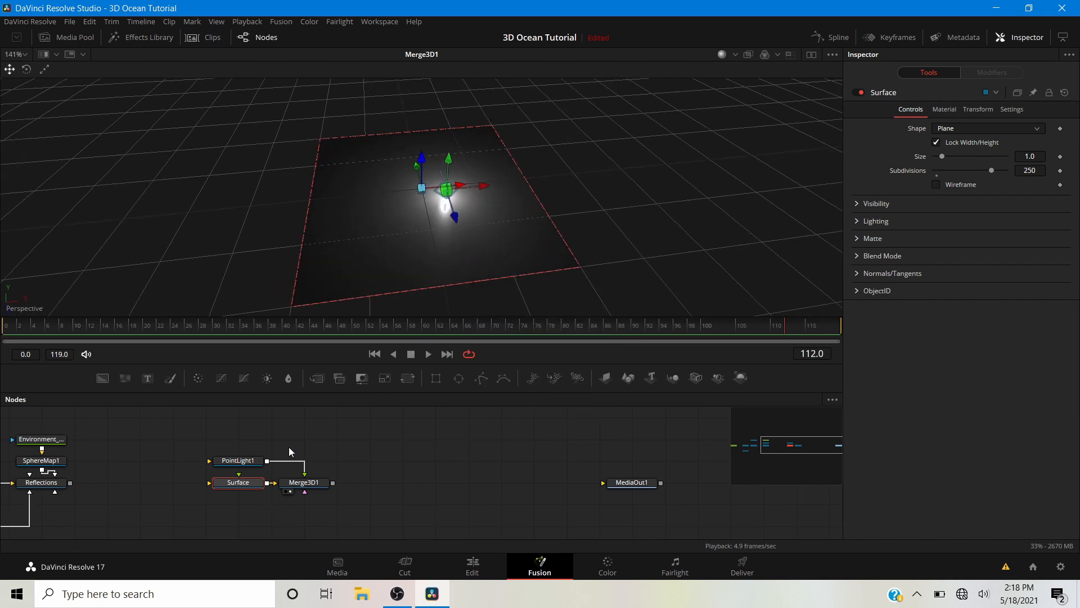
- Delete the PointLight1 and Merge3D1 nodes from the composition
{"action": "left_click", "coordinate": [250, 458]}
{"action": "key", "text": "Delete"}
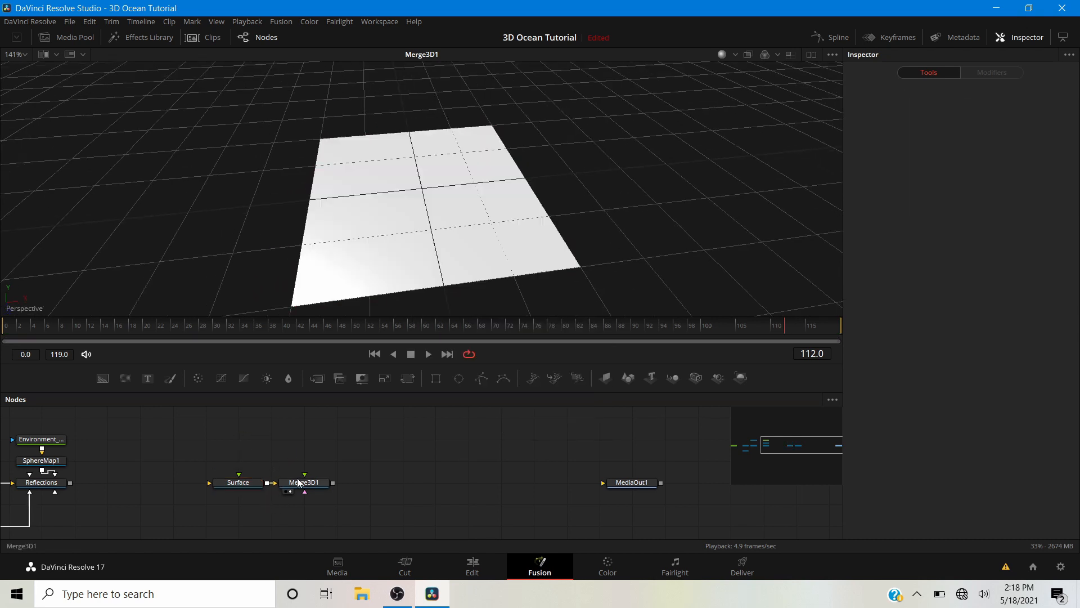
{"action": "left_click", "coordinate": [303, 483]}
{"action": "key", "text": "Delete"}
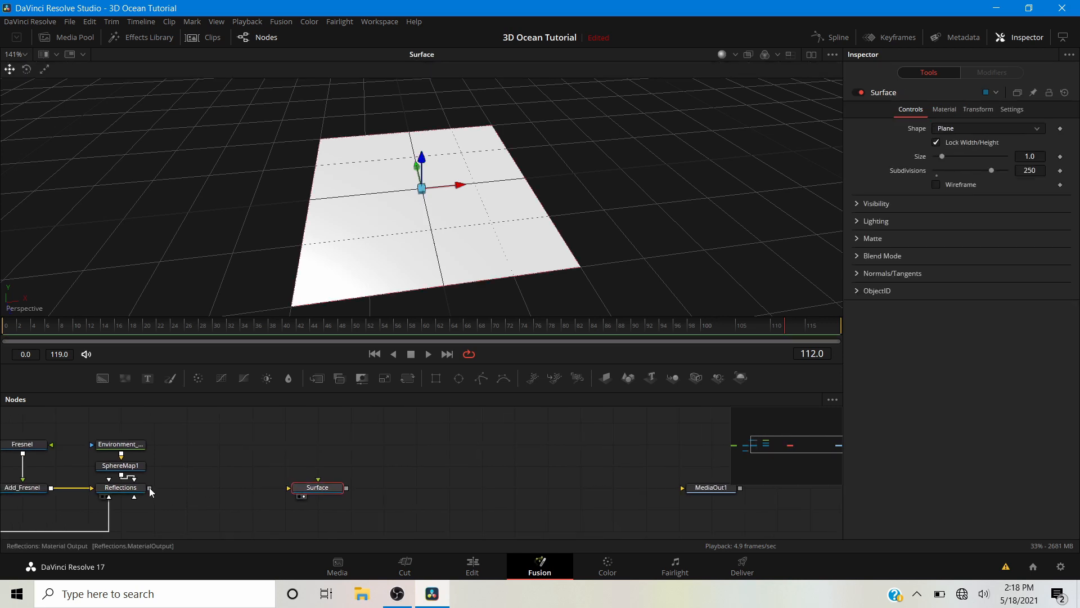
- Connect the Reflections material output to the Surface node and check the water material on the plane
{"action": "left_click_drag", "start_coordinate": [150, 487], "coordinate": [316, 488]}
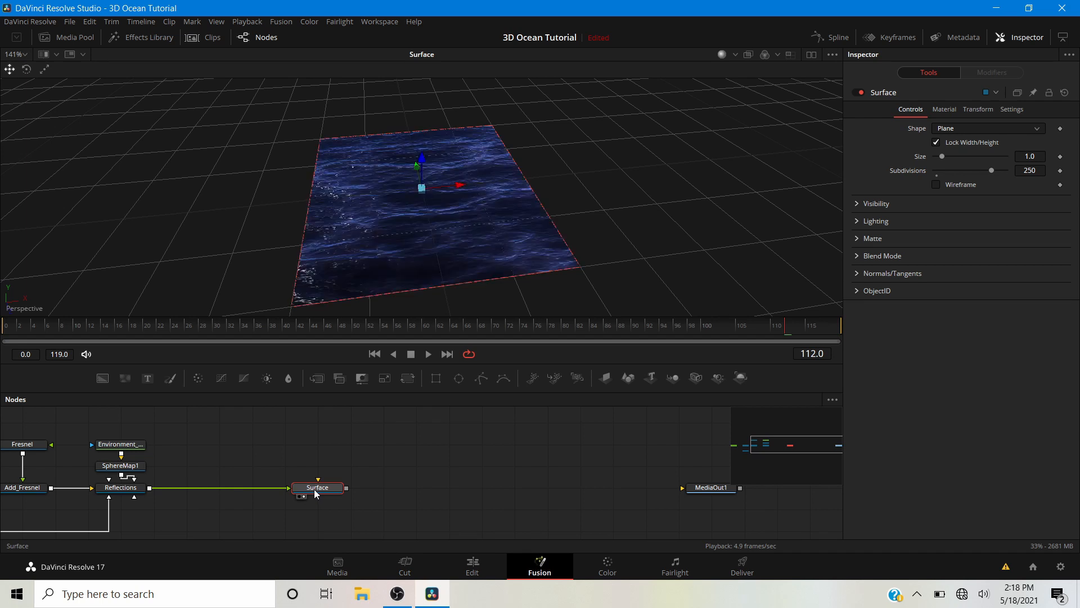
{"action": "left_click_drag", "start_coordinate": [558, 221], "coordinate": [424, 188]}
{"action": "scroll", "coordinate": [459, 235], "scroll_direction": "up", "scroll_amount": 5}
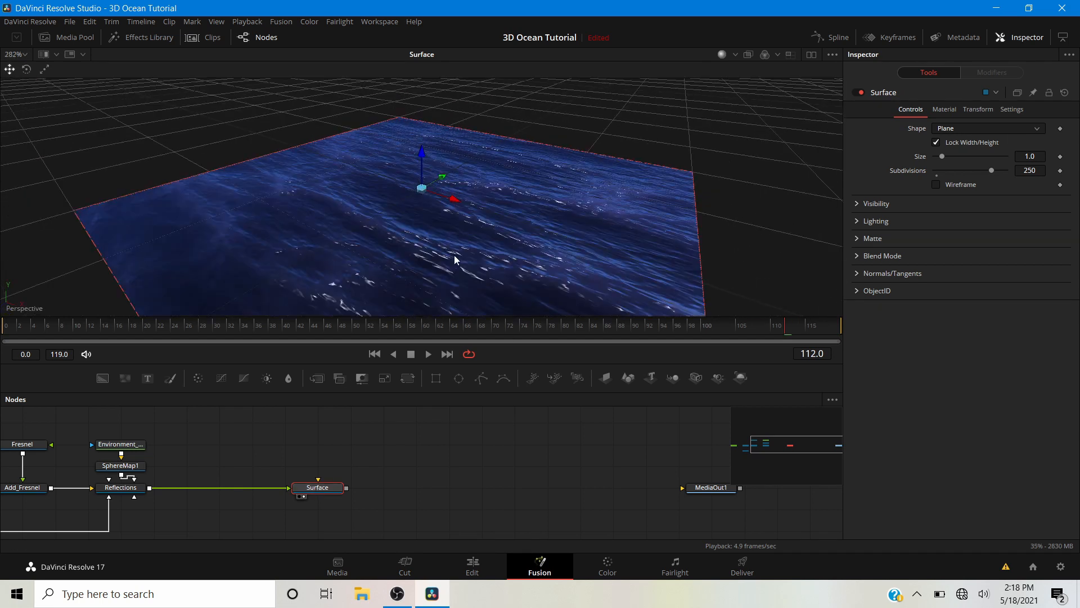
{"action": "left_click_drag", "start_coordinate": [450, 268], "coordinate": [463, 239]}
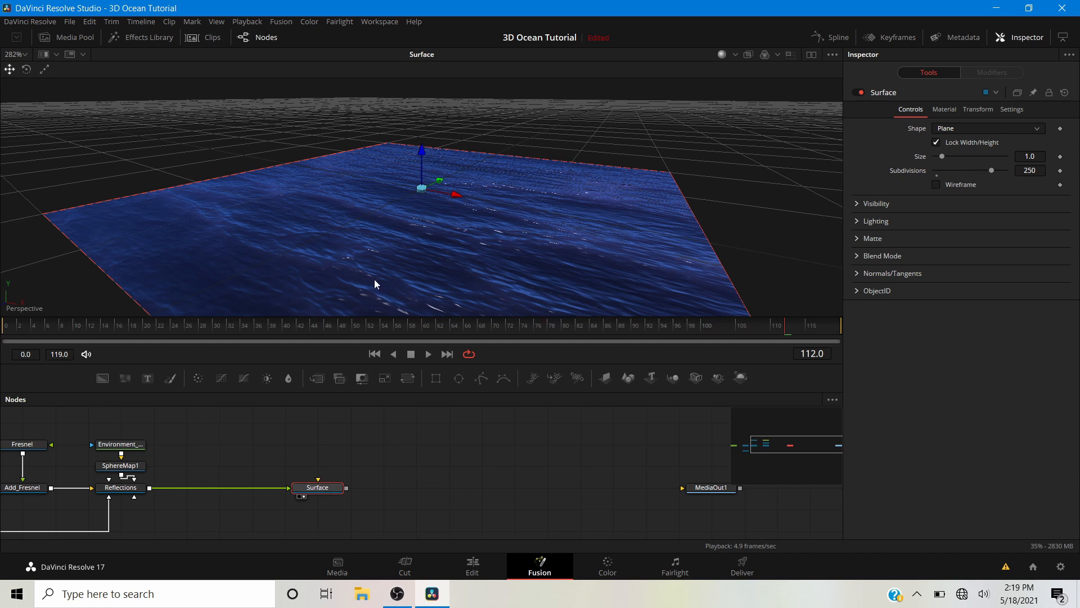
- Set the Surface plane's uniform scale to 25
{"action": "left_click", "coordinate": [978, 109]}
{"action": "left_click", "coordinate": [1029, 308]}
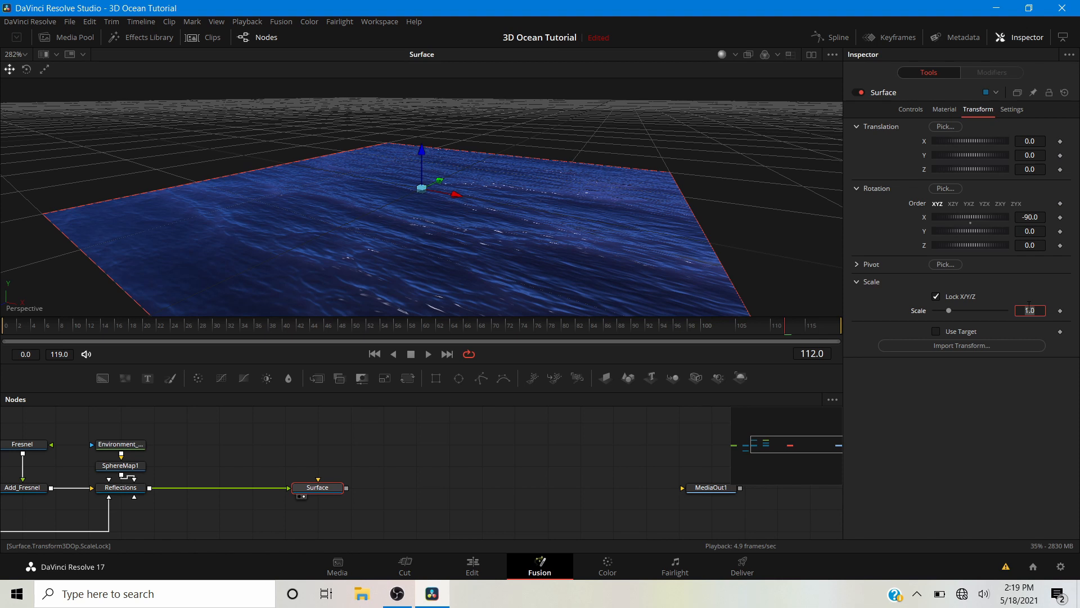
{"action": "type", "text": "25"}
{"action": "key", "text": "Return"}
{"action": "left_click_drag", "start_coordinate": [450, 282], "coordinate": [738, 353]}
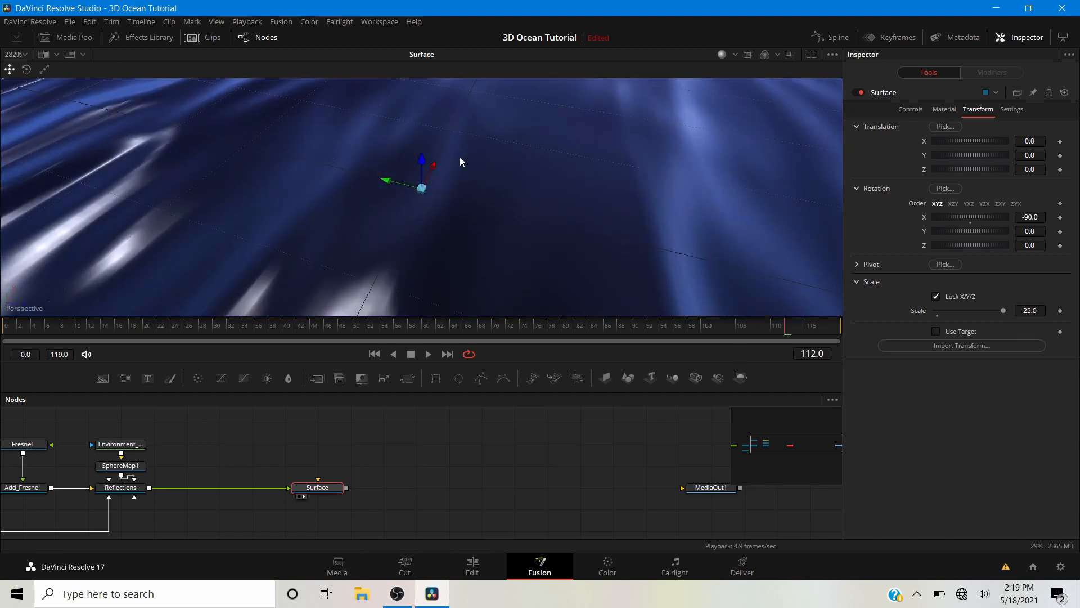
{"action": "scroll", "coordinate": [456, 170], "scroll_direction": "down", "scroll_amount": 6}
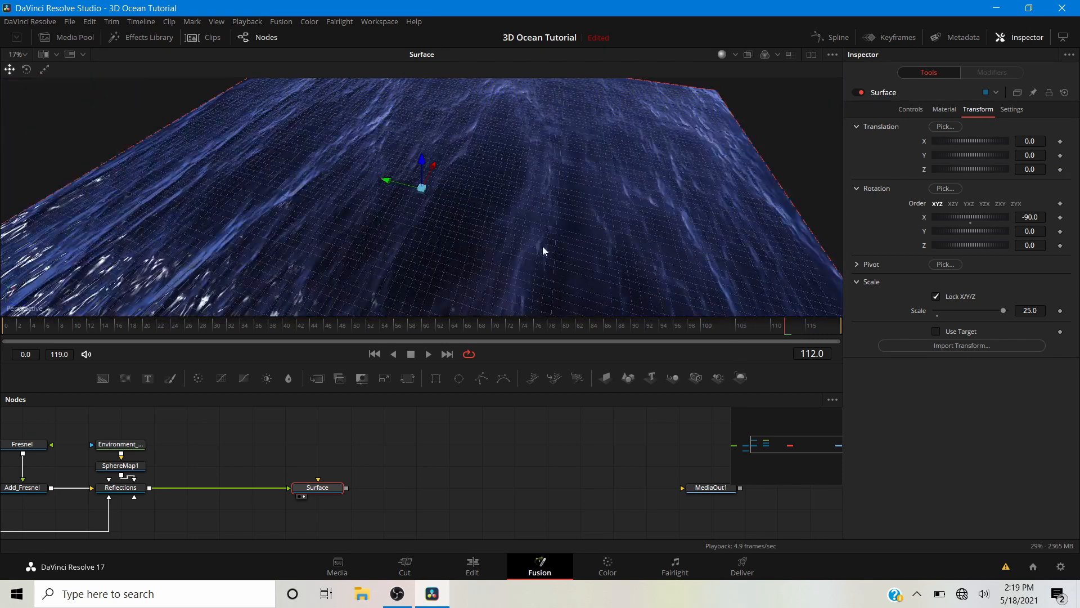
- Play the animation from a low angle and examine the flat water surface from several directions
{"action": "left_click_drag", "start_coordinate": [543, 251], "coordinate": [239, 128]}
{"action": "key", "text": "space"}
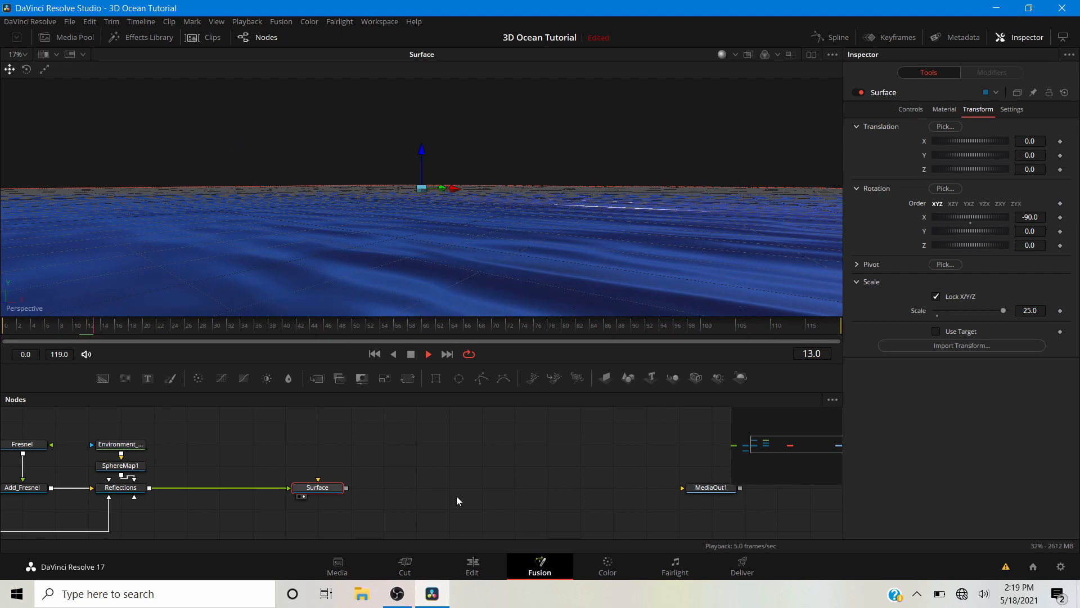
{"action": "key", "text": "space"}
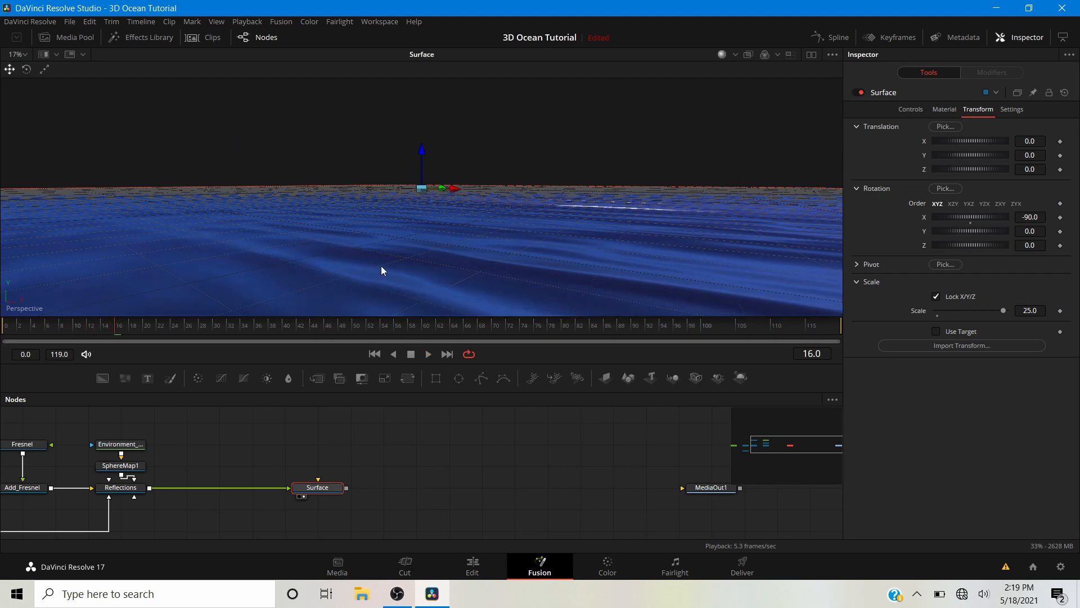
{"action": "left_click_drag", "start_coordinate": [392, 271], "coordinate": [507, 226]}
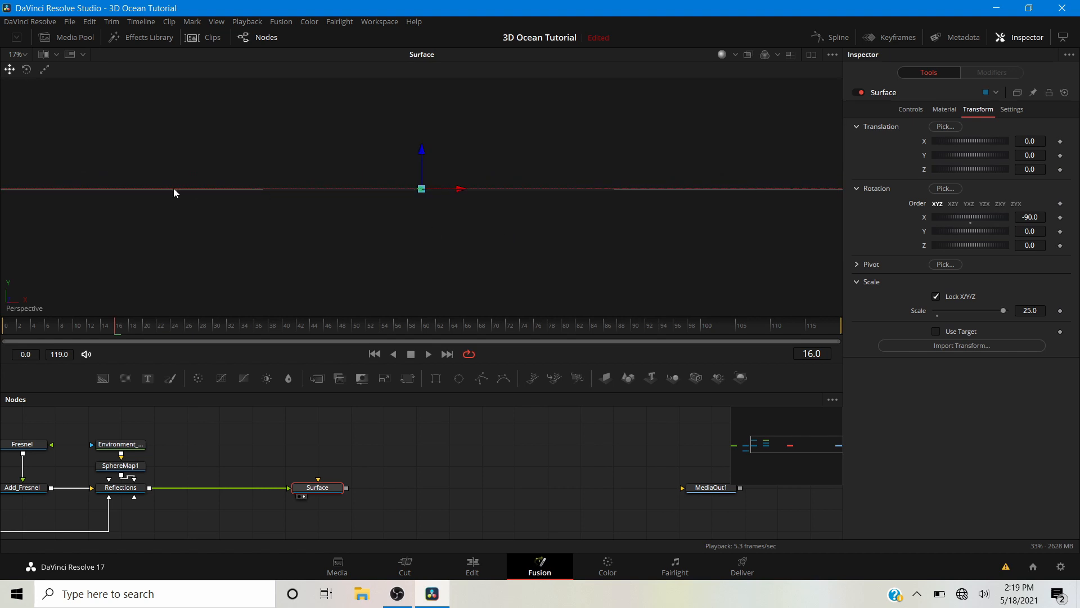
{"action": "left_click_drag", "start_coordinate": [360, 220], "coordinate": [178, 257]}
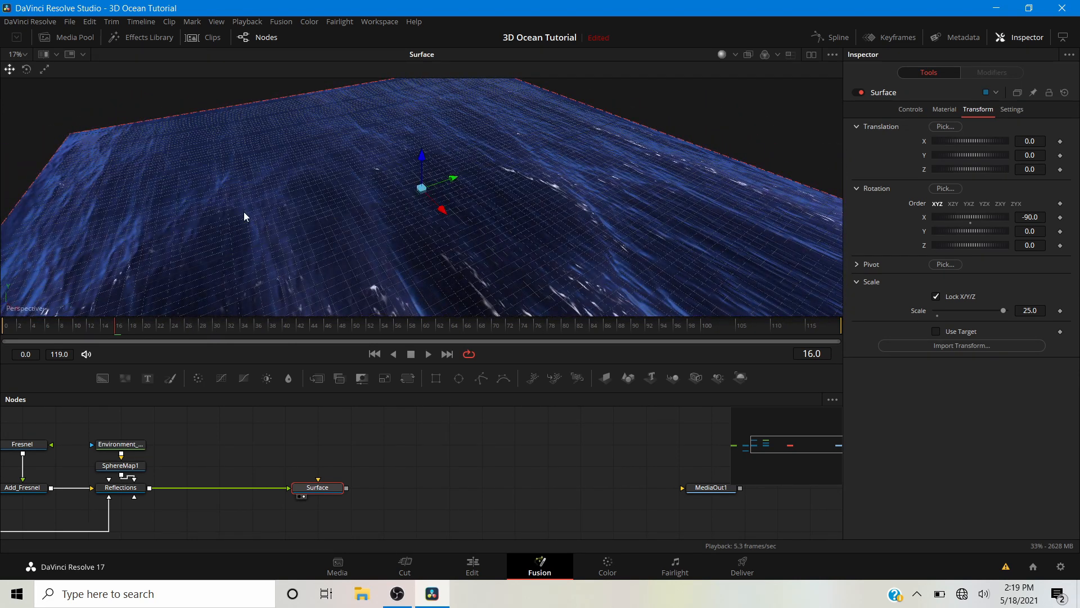
{"action": "left_click_drag", "start_coordinate": [244, 216], "coordinate": [324, 279]}
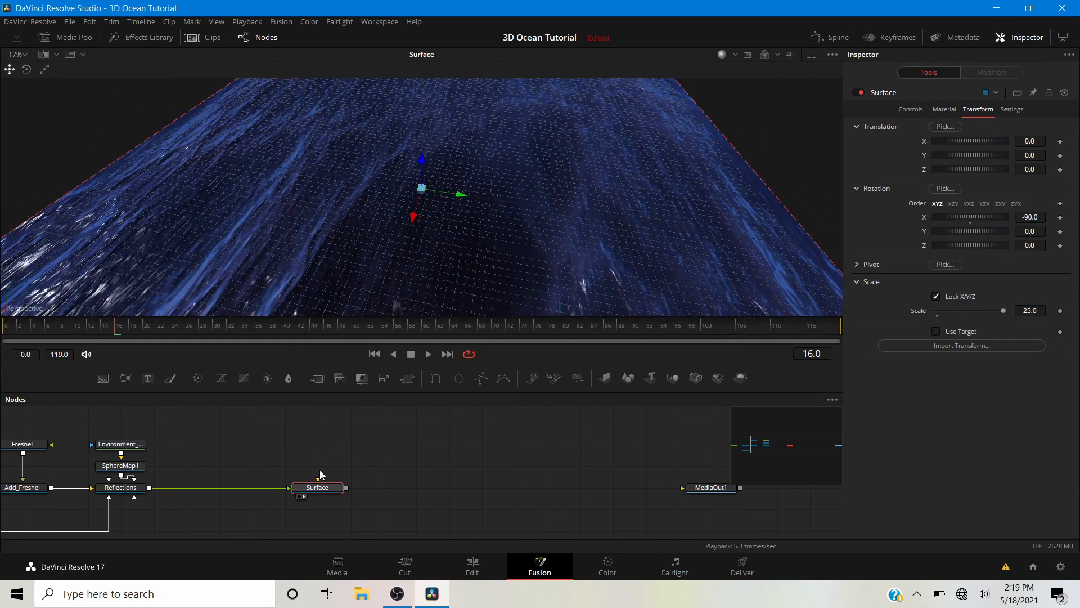
- Move the Surface node closer to Reflections and add a Displace 3D node after it
{"action": "left_click_drag", "start_coordinate": [317, 494], "coordinate": [252, 493]}
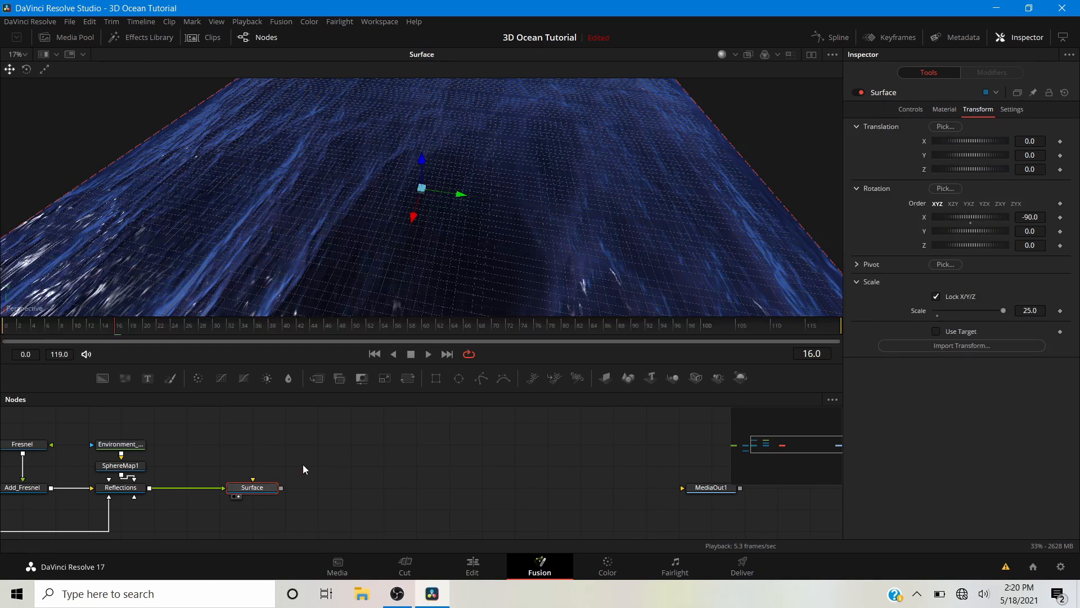
{"action": "key", "text": "shift+space"}
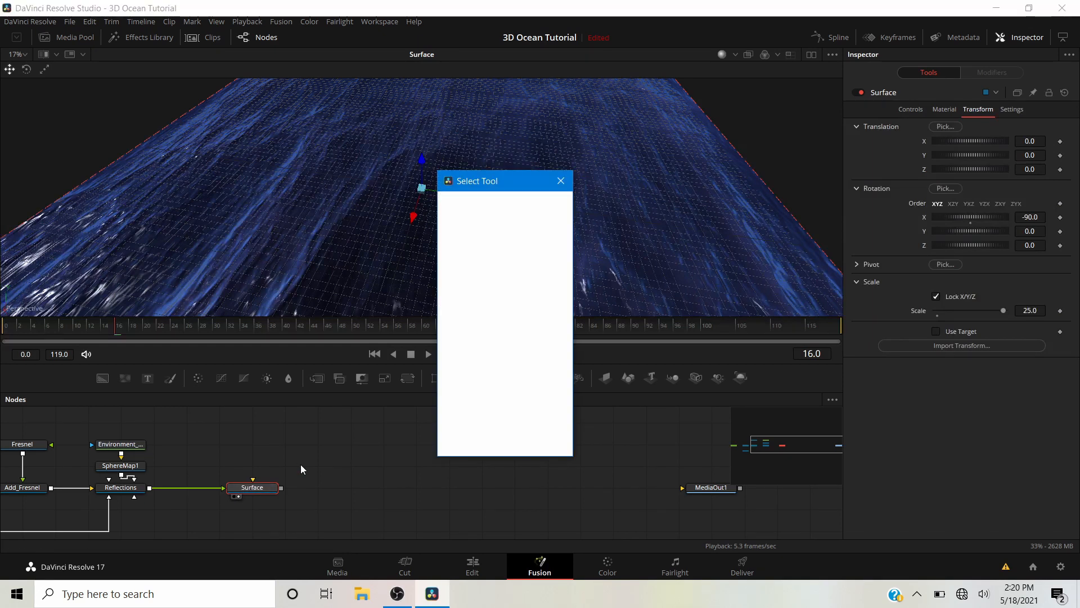
{"action": "type", "text": "dis"}
{"action": "left_click", "coordinate": [499, 259]}
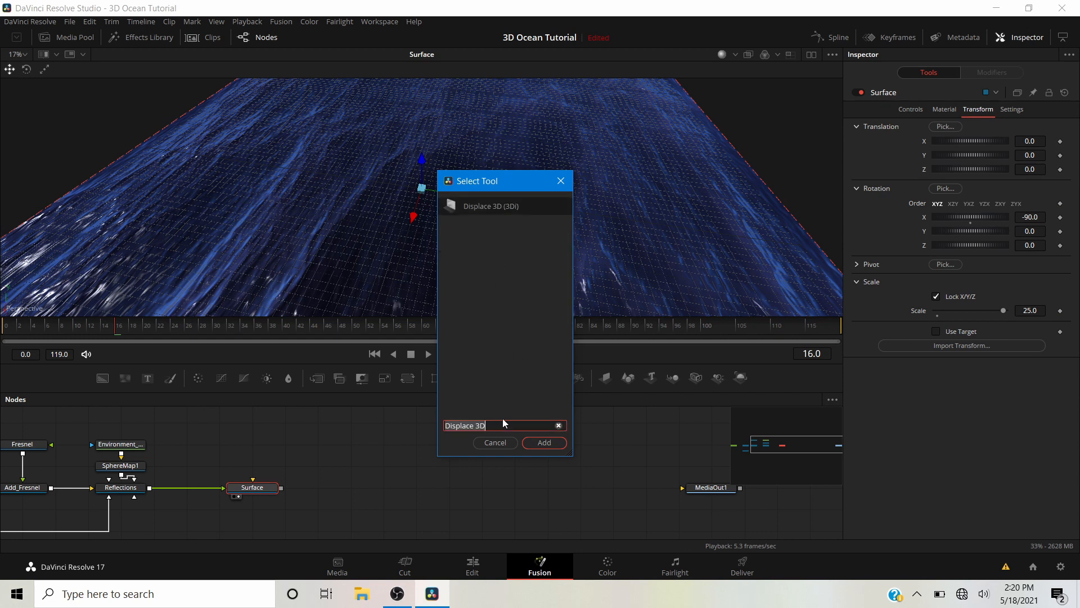
{"action": "left_click", "coordinate": [531, 442]}
{"action": "left_click_drag", "start_coordinate": [304, 487], "coordinate": [340, 485]}
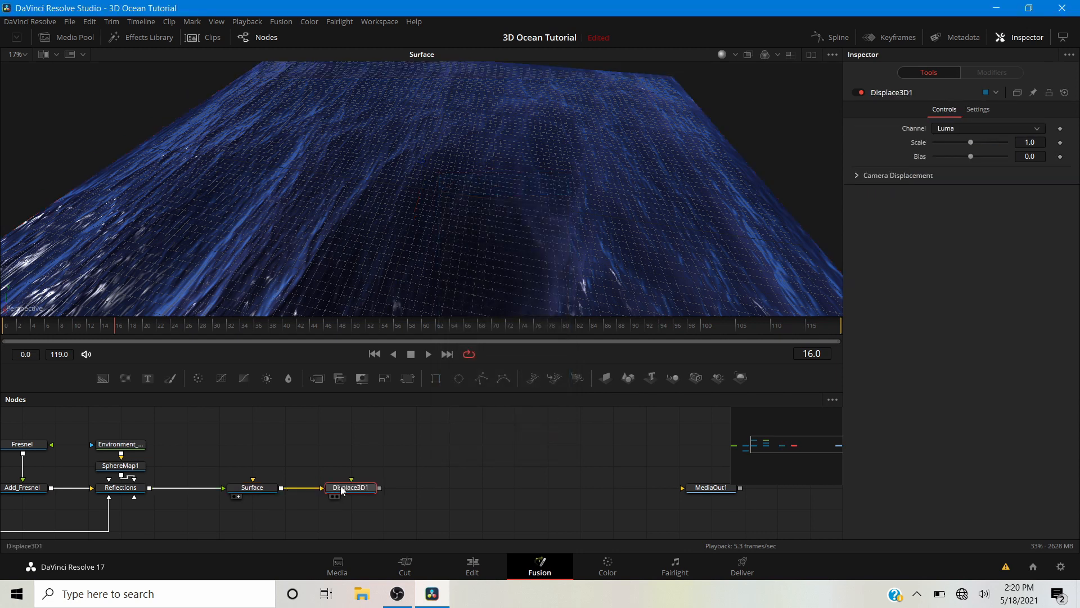
- Rename the Displace 3D node as 3d_Waves
{"action": "right_click", "coordinate": [340, 485]}
{"action": "left_click", "coordinate": [365, 386]}
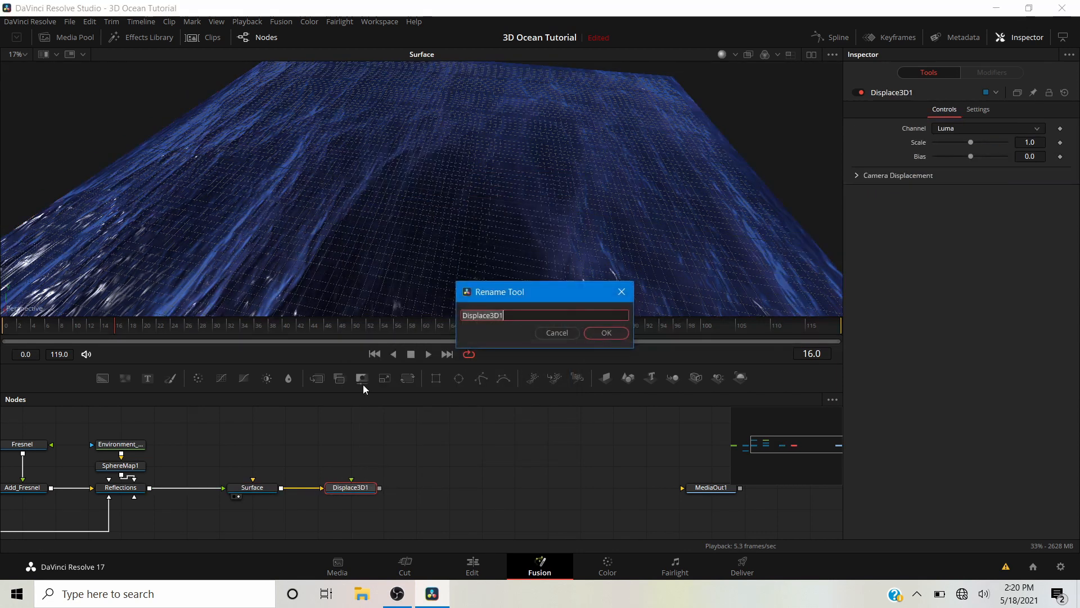
{"action": "type", "text": "3d_Waves"}
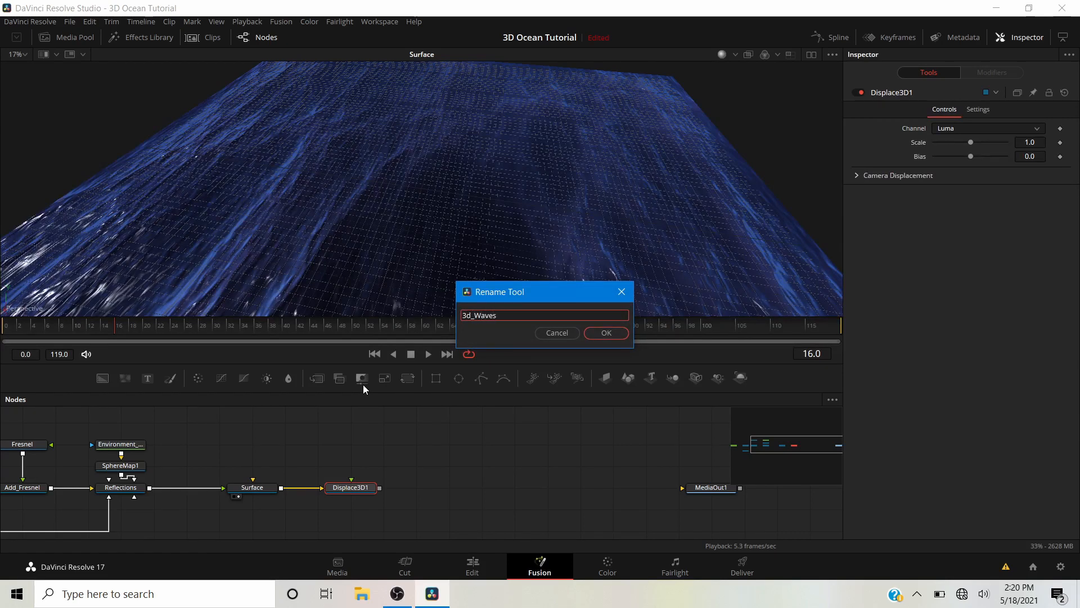
{"action": "key", "text": "Return"}
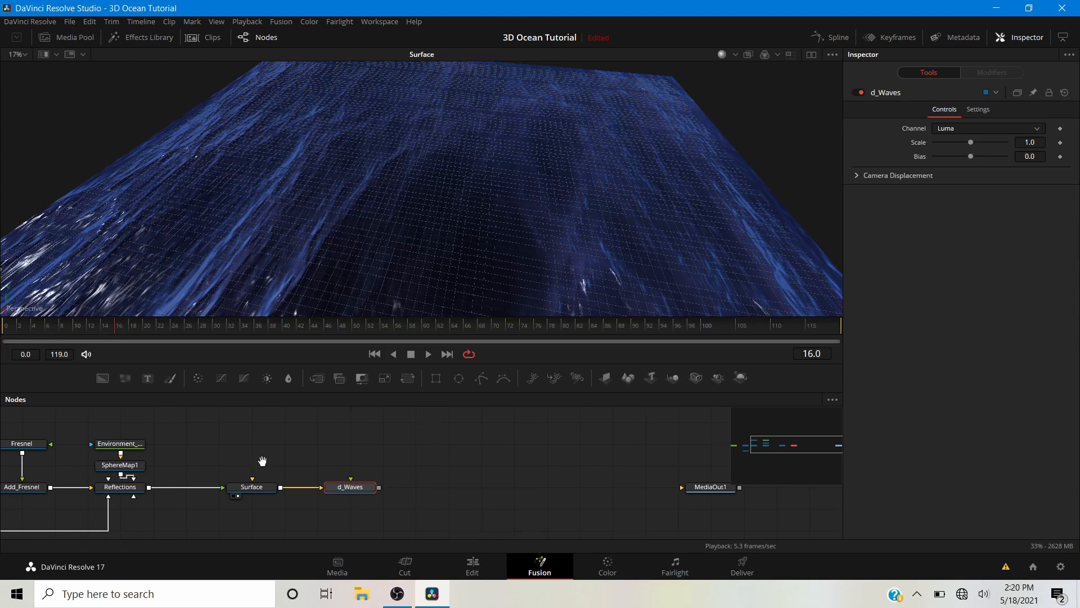
- Add a Wireless Link node in the empty space above the Surface and displacement nodes
{"action": "left_click_drag", "start_coordinate": [261, 458], "coordinate": [323, 453]}
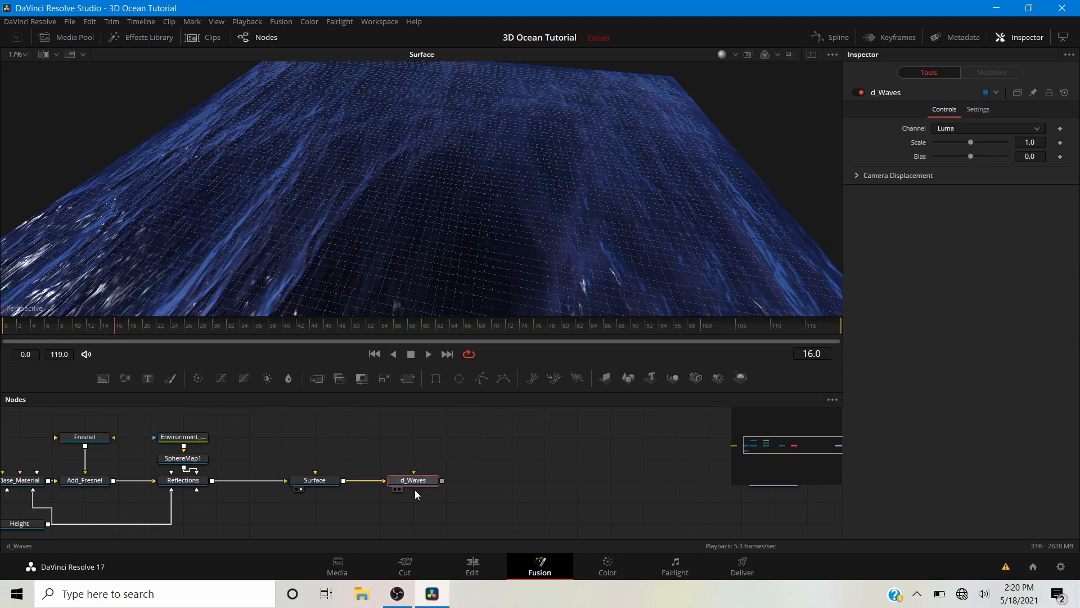
{"action": "left_click_drag", "start_coordinate": [224, 459], "coordinate": [401, 477]}
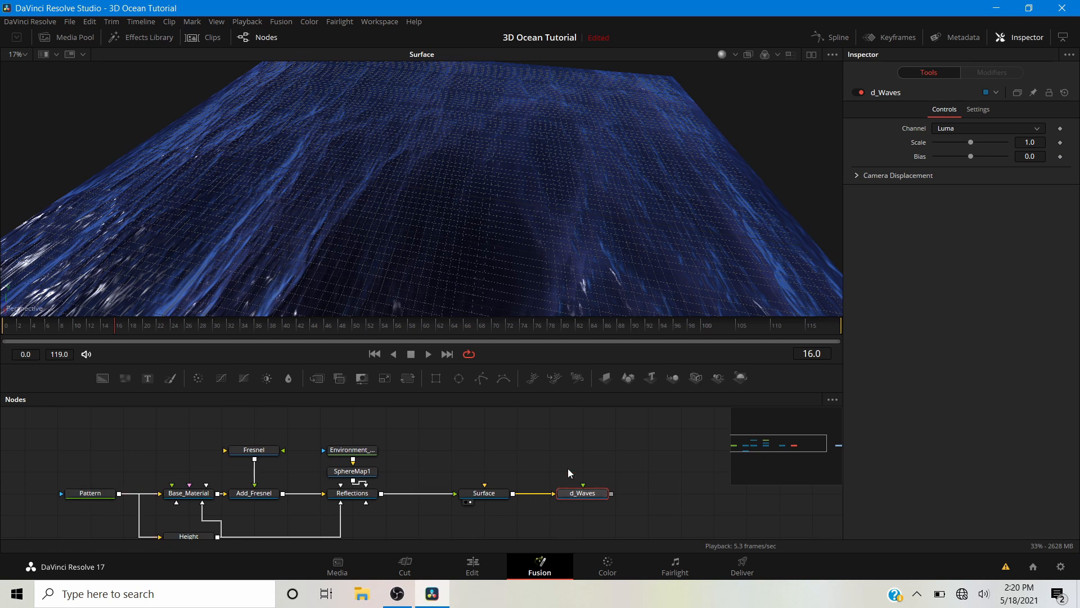
{"action": "left_click_drag", "start_coordinate": [546, 444], "coordinate": [461, 457]}
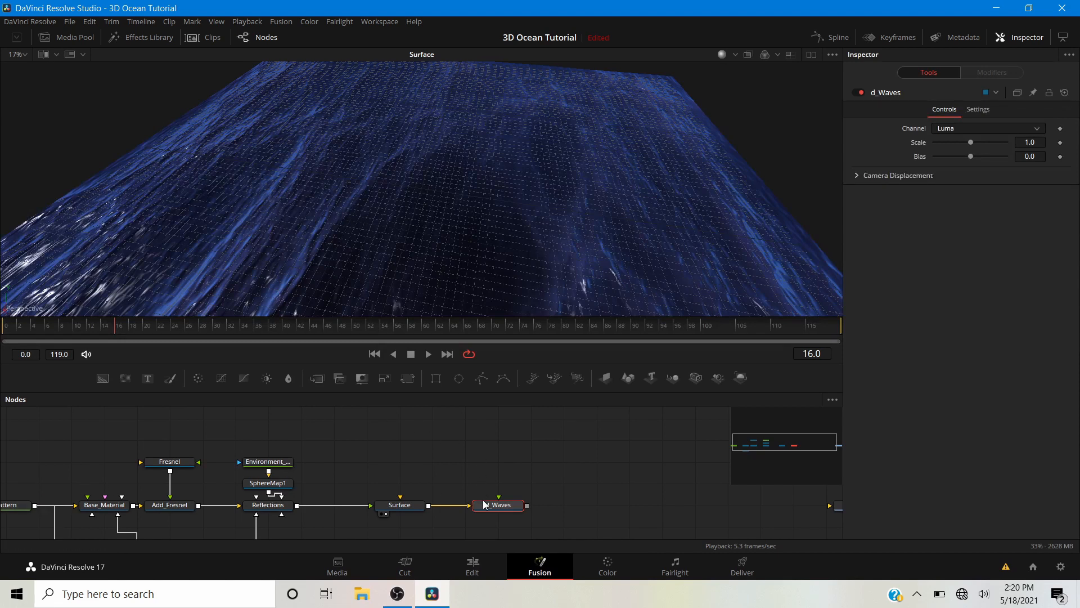
{"action": "left_click", "coordinate": [453, 470]}
{"action": "right_click", "coordinate": [440, 462]}
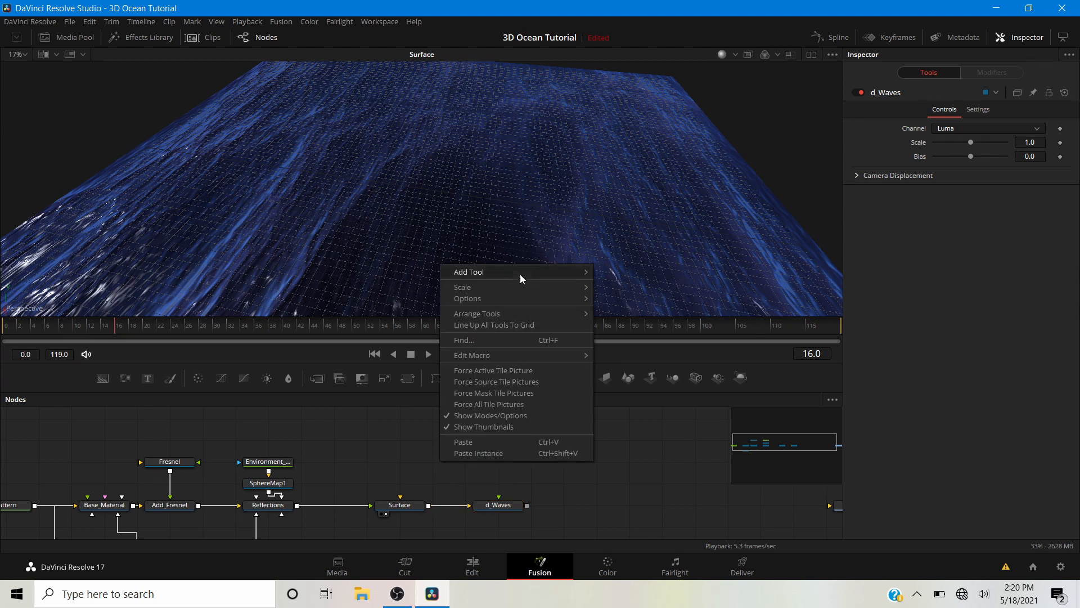
{"action": "mouse_move", "coordinate": [520, 274]}
{"action": "mouse_move", "coordinate": [683, 147]}
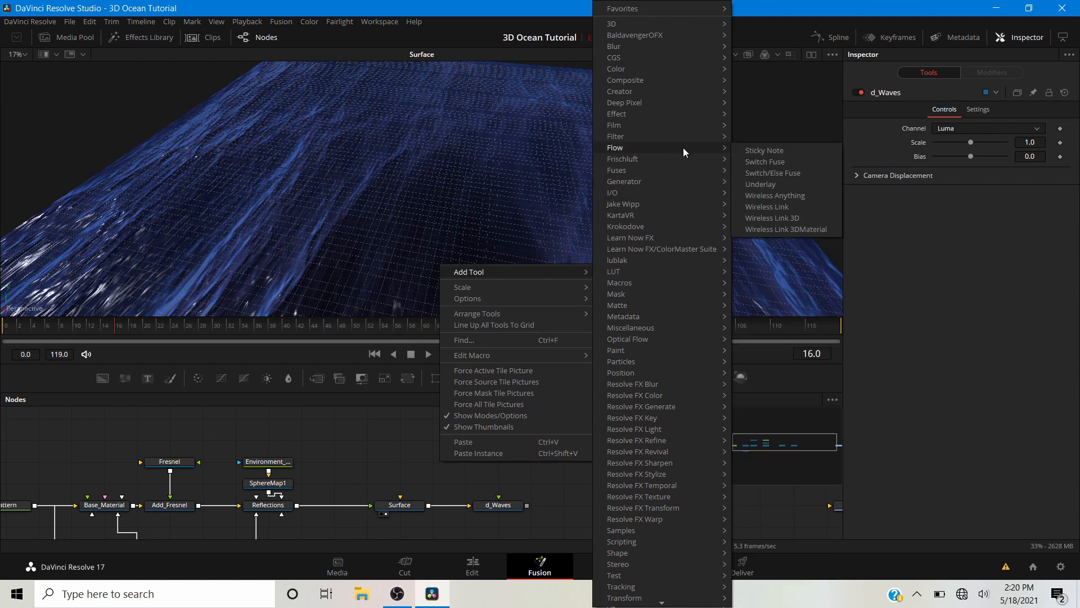
{"action": "left_click", "coordinate": [777, 206]}
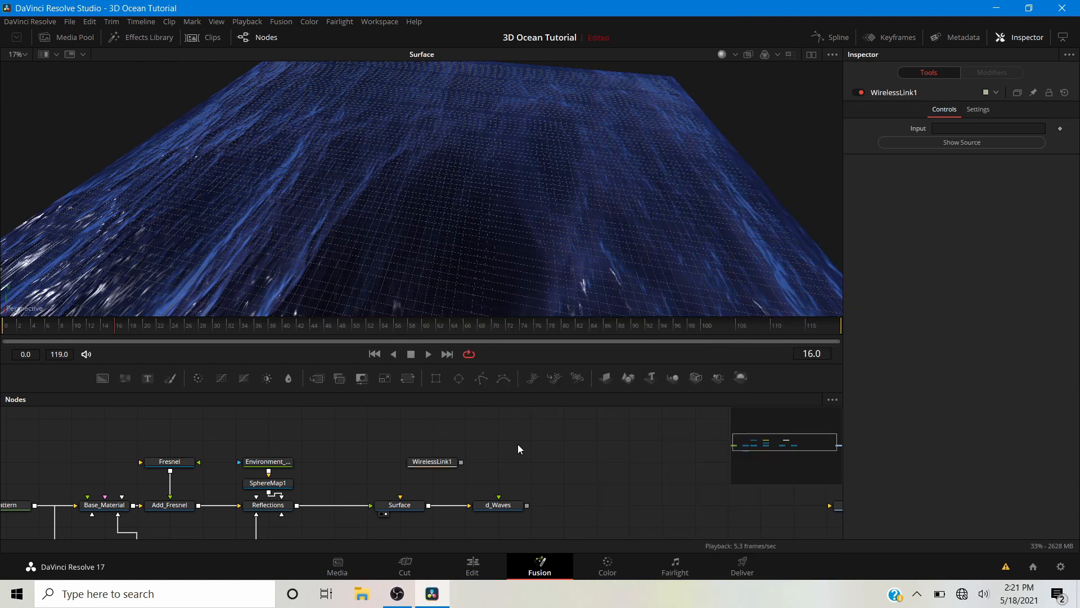
{"action": "key", "text": "shift+space"}
{"action": "type", "text": "wi"}
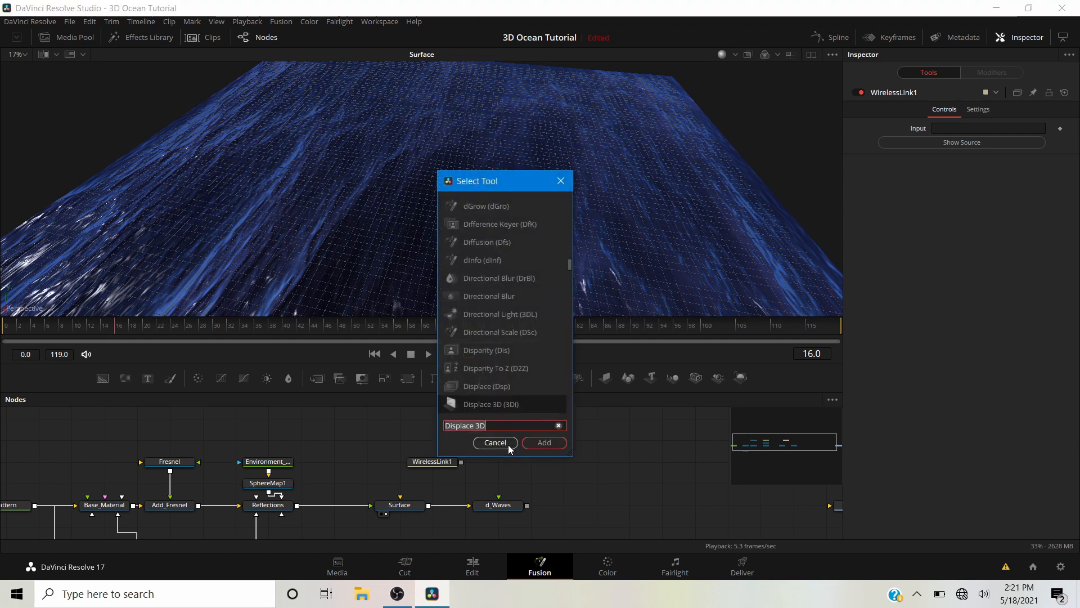
{"action": "type", "text": "re"}
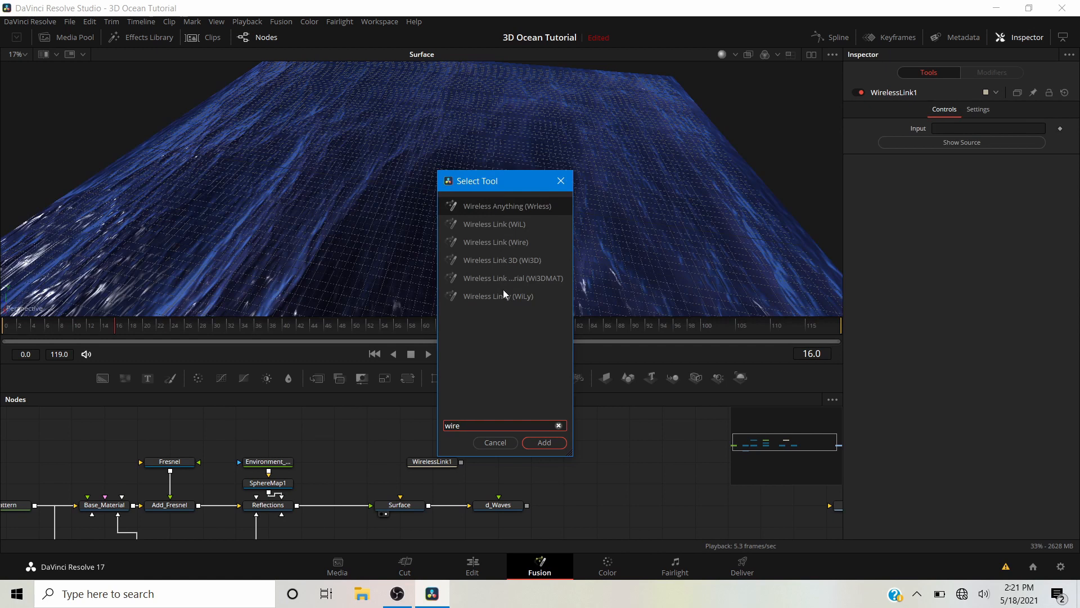
{"action": "left_click", "coordinate": [497, 447]}
- Set the Pattern node as the wireless link's input and place the link node above Surface
{"action": "left_click_drag", "start_coordinate": [100, 428], "coordinate": [178, 428]}
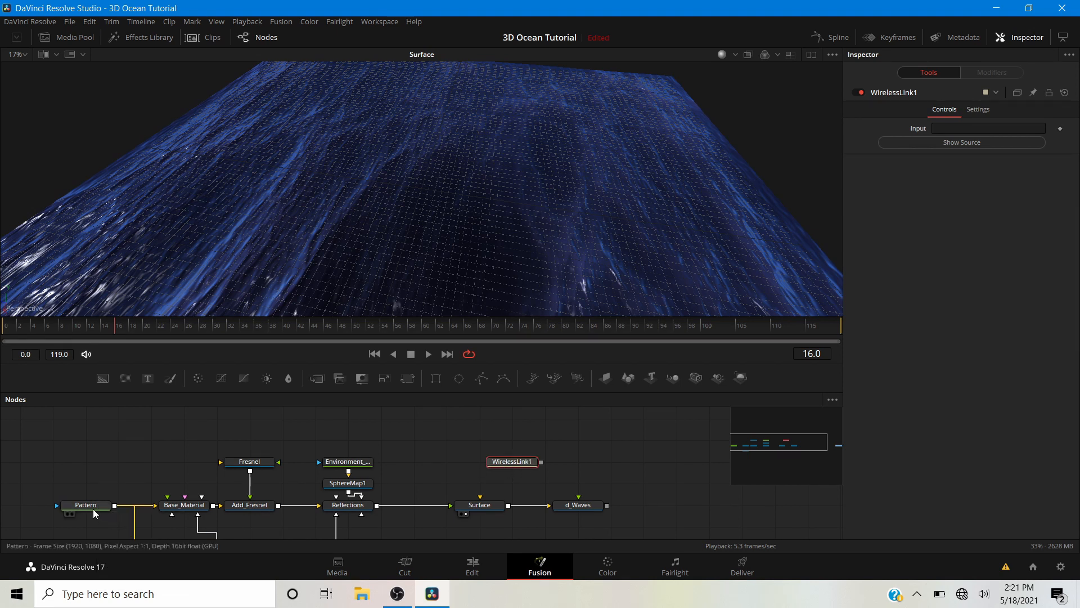
{"action": "left_click_drag", "start_coordinate": [92, 509], "coordinate": [964, 131]}
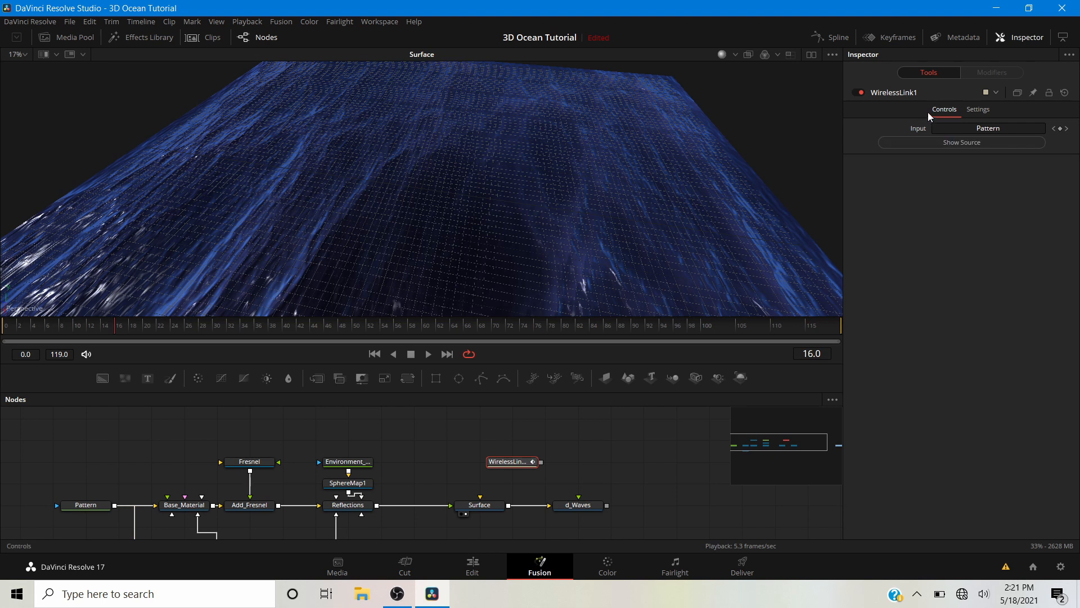
{"action": "left_click_drag", "start_coordinate": [516, 467], "coordinate": [484, 469]}
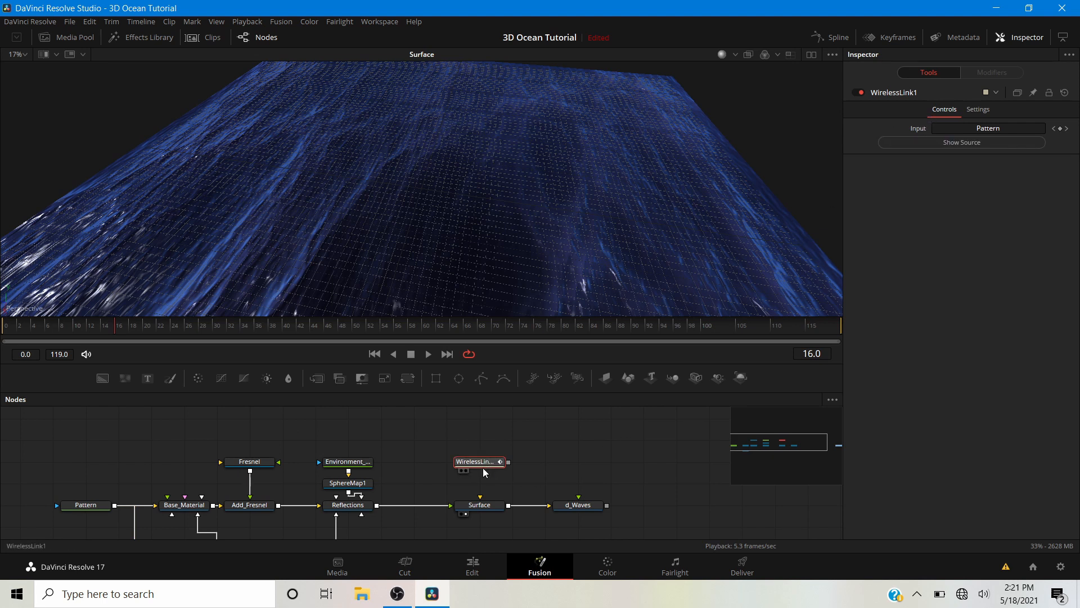
- Rename the wireless link node as Pattern_Link
{"action": "right_click", "coordinate": [484, 472]}
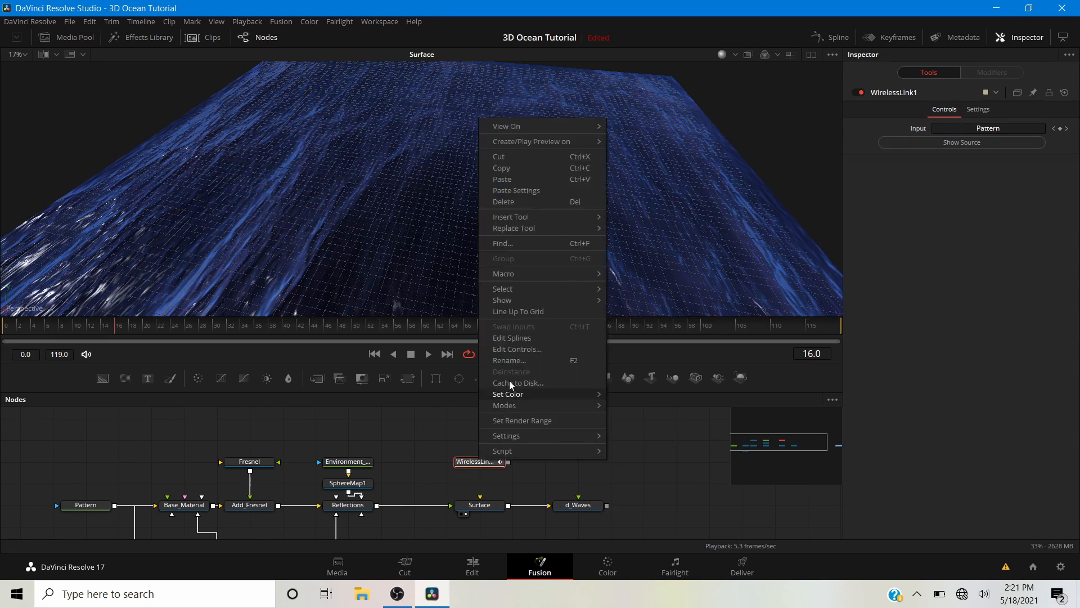
{"action": "left_click", "coordinate": [508, 364]}
{"action": "type", "text": "Patter"}
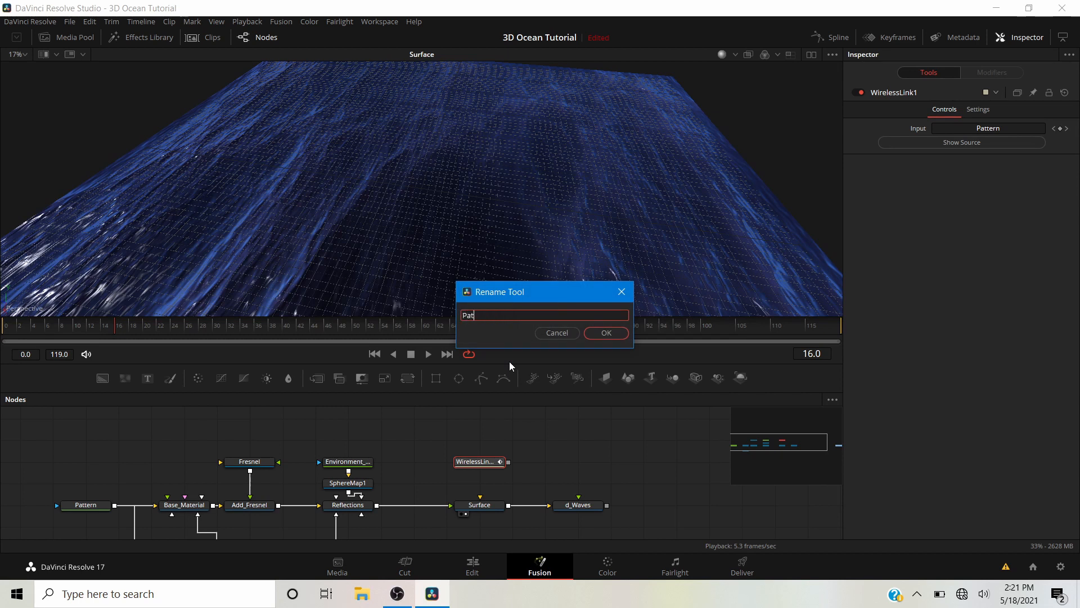
{"action": "type", "text": "n"}
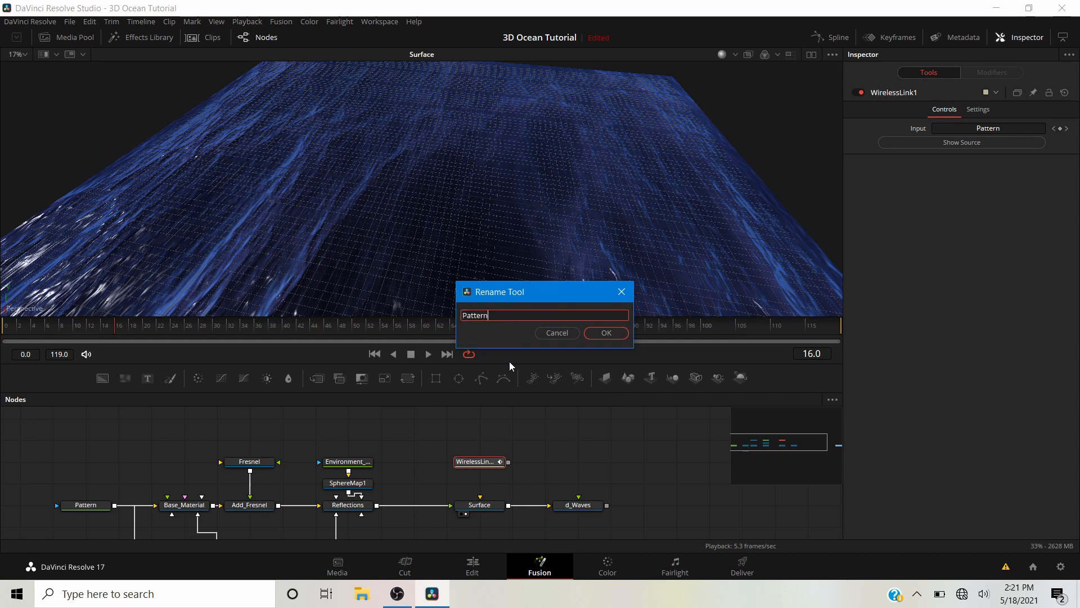
{"action": "type", "text": "_Link"}
{"action": "key", "text": "Return"}
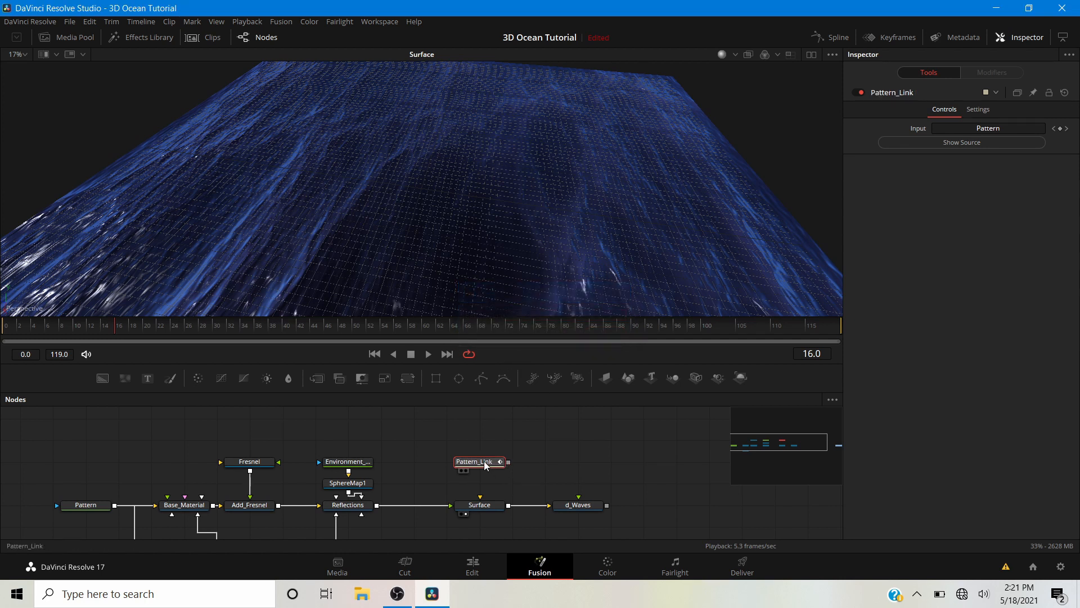
- View the Pattern_Link output, then place Surface beside Reflections and d_Waves directly below Pattern_Link
{"action": "key", "text": "1"}
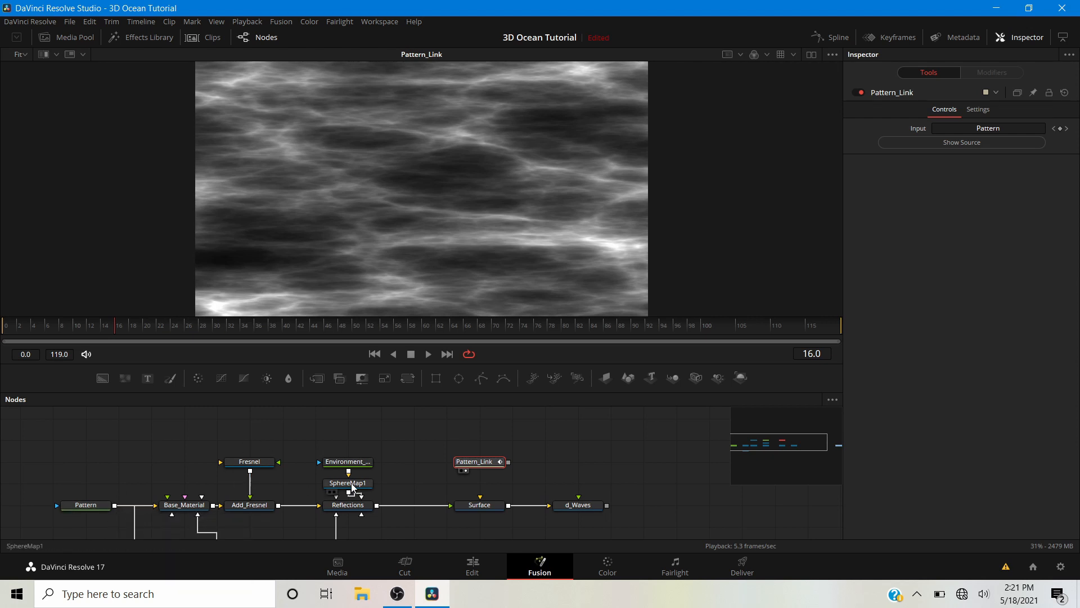
{"action": "left_click_drag", "start_coordinate": [491, 505], "coordinate": [425, 507]}
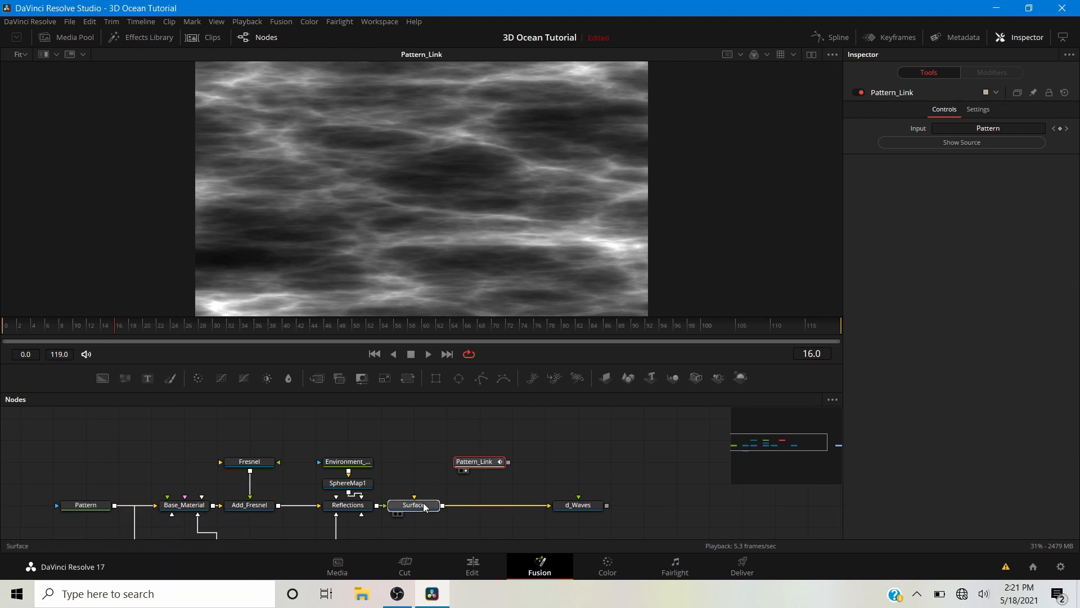
{"action": "left_click_drag", "start_coordinate": [574, 505], "coordinate": [476, 506]}
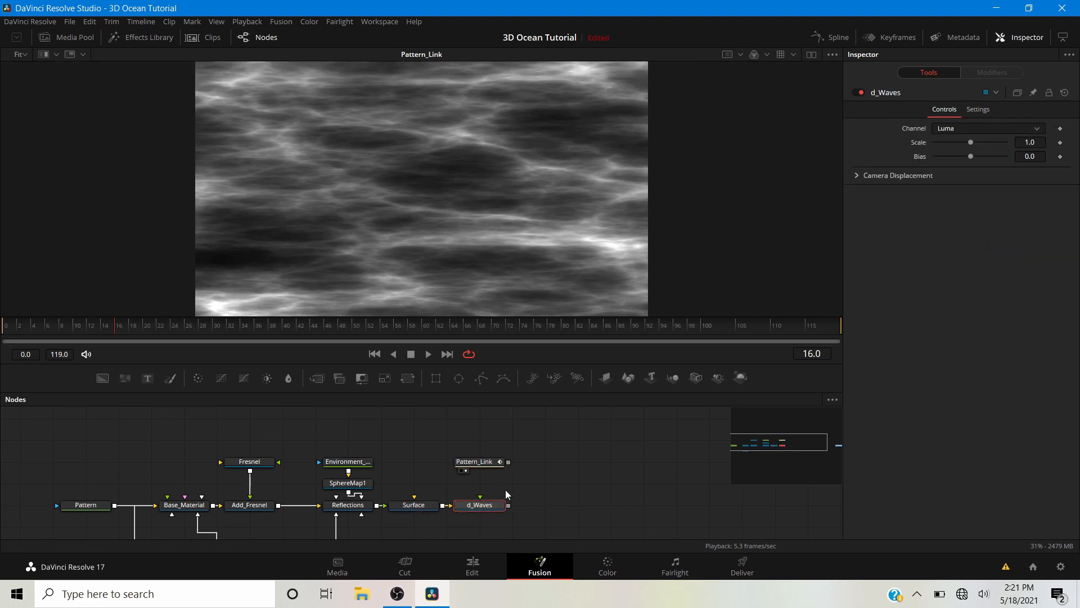
- Connect Pattern_Link to the d_Waves displacement input and set the displacement Scale to about 0.173 while viewing d_Waves
{"action": "left_click_drag", "start_coordinate": [508, 464], "coordinate": [480, 505]}
{"action": "left_click", "coordinate": [466, 515]}
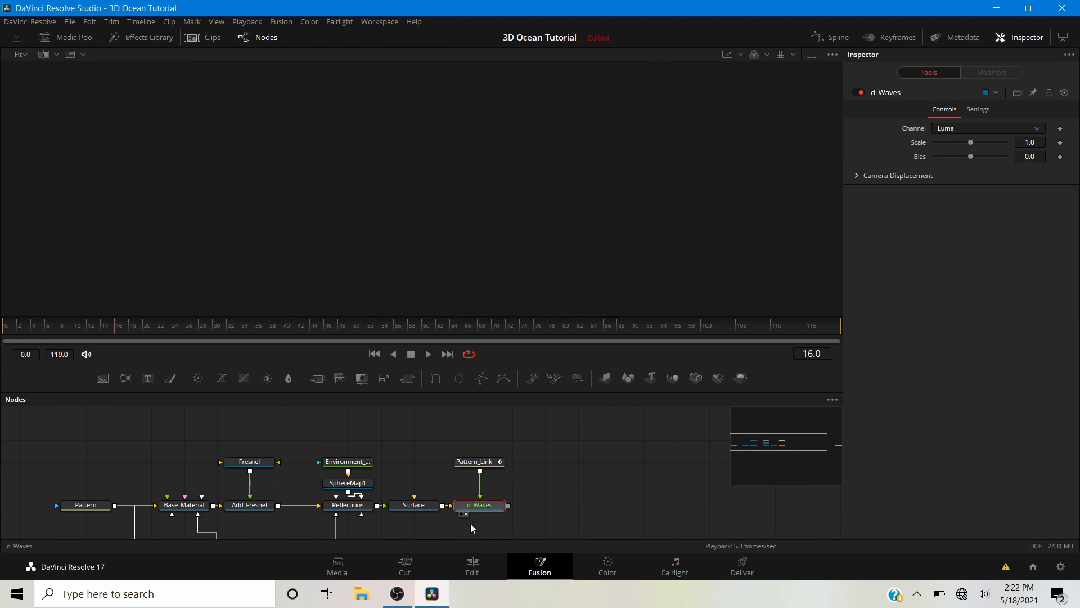
{"action": "left_click_drag", "start_coordinate": [515, 207], "coordinate": [652, 179]}
{"action": "left_click_drag", "start_coordinate": [971, 142], "coordinate": [942, 144]}
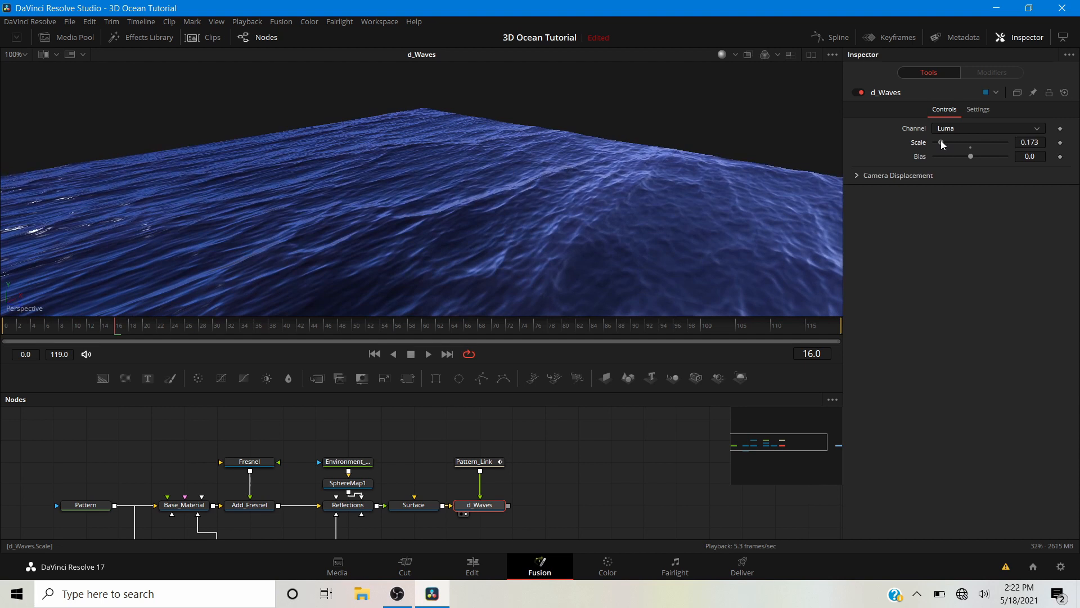
{"action": "left_click_drag", "start_coordinate": [678, 234], "coordinate": [839, 210]}
- Move Surface, Pattern_Link and d_Waves away from Reflections and disconnect the Reflections material from Surface
{"action": "left_click_drag", "start_coordinate": [268, 486], "coordinate": [342, 471]}
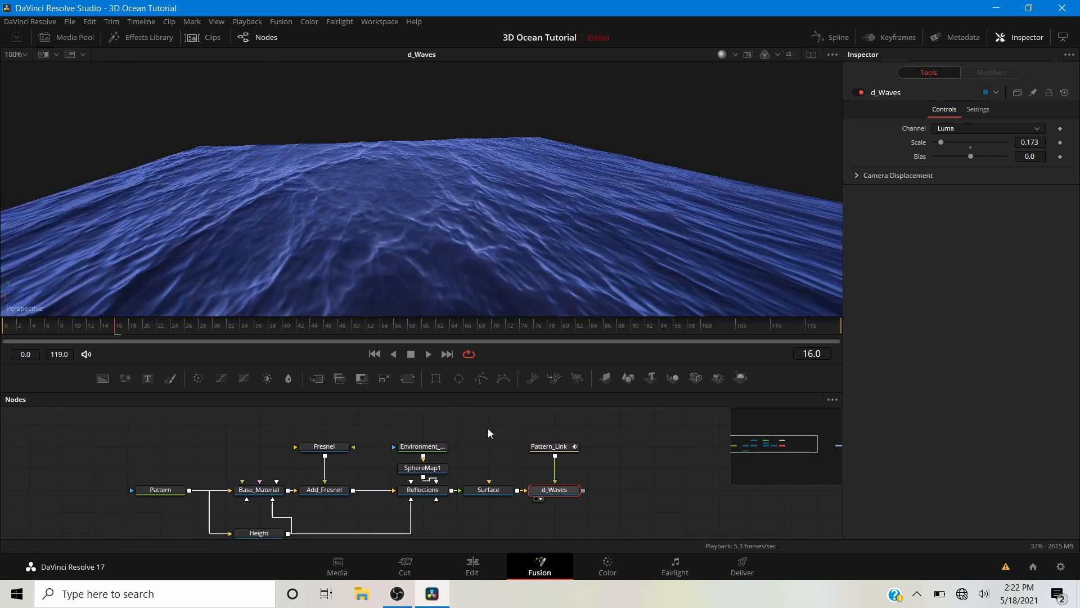
{"action": "left_click_drag", "start_coordinate": [483, 427], "coordinate": [616, 495]}
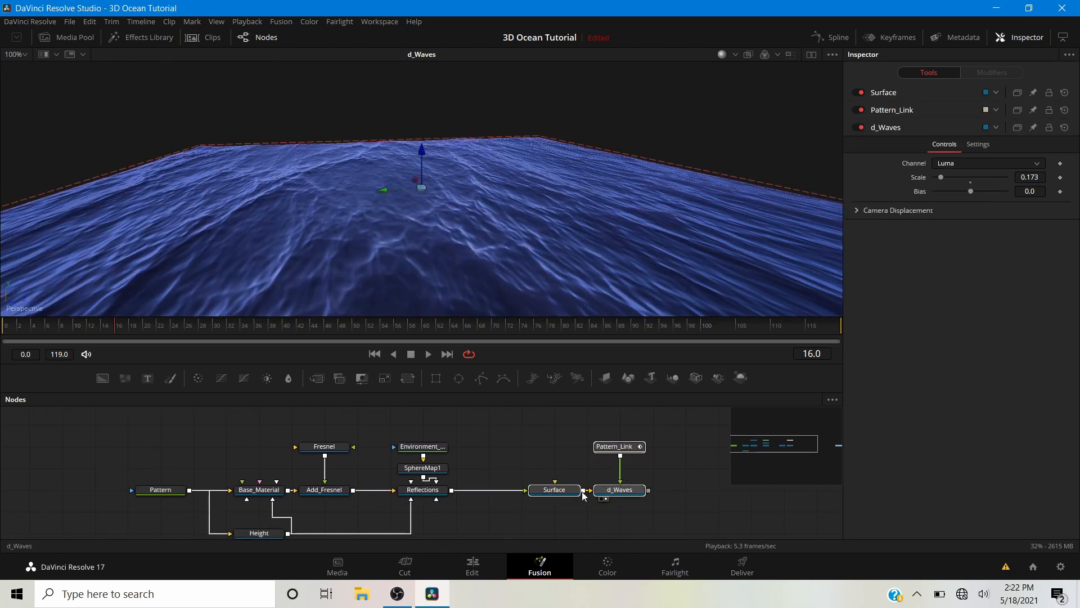
{"action": "left_click", "coordinate": [502, 521]}
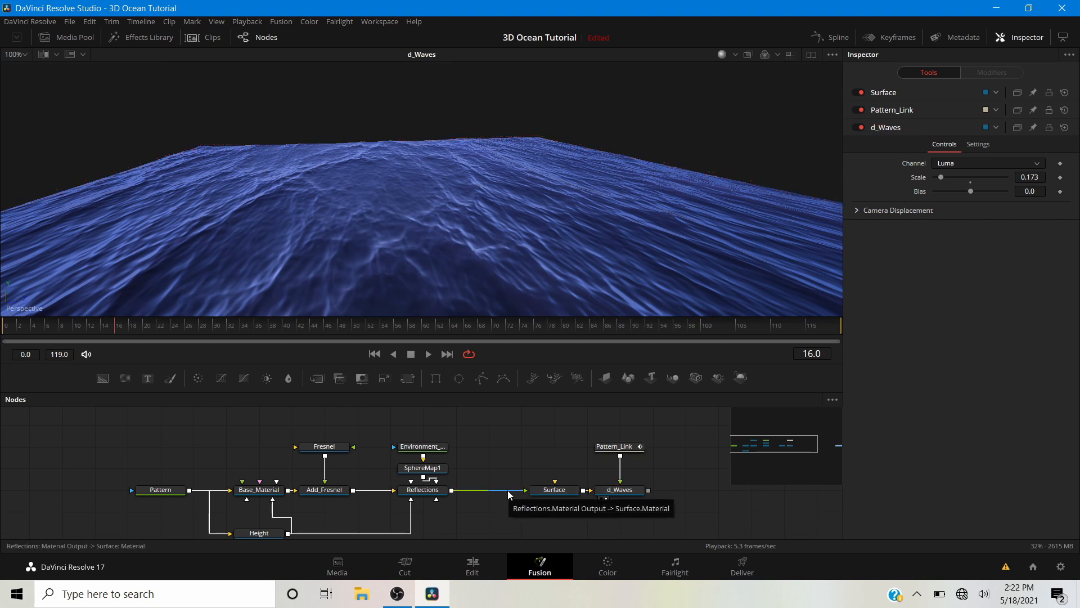
{"action": "left_click", "coordinate": [507, 490]}
{"action": "key", "text": "Delete"}
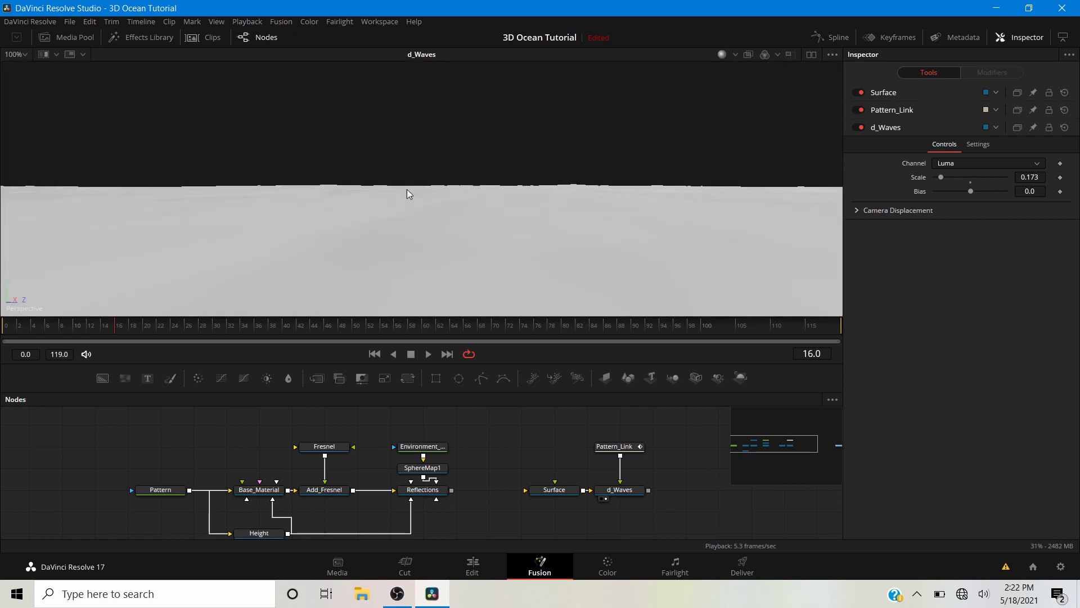
- Play back the displaced surface without its material from above and from a low angle to examine the wave shapes
{"action": "left_click_drag", "start_coordinate": [407, 189], "coordinate": [264, 314]}
{"action": "key", "text": "space"}
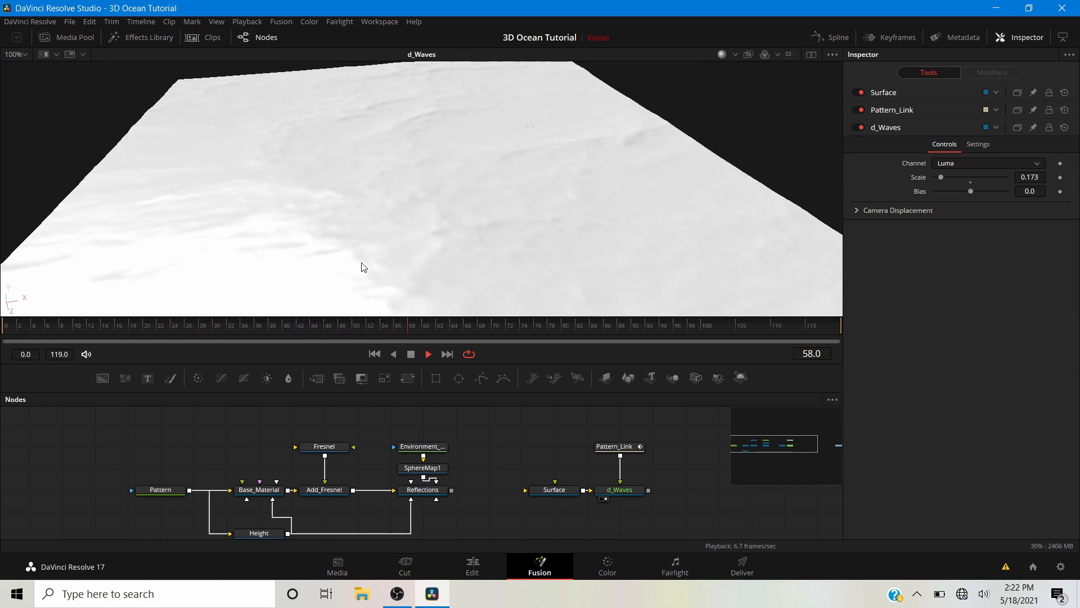
{"action": "key", "text": "space"}
{"action": "left_click_drag", "start_coordinate": [439, 279], "coordinate": [509, 186]}
{"action": "key", "text": "space"}
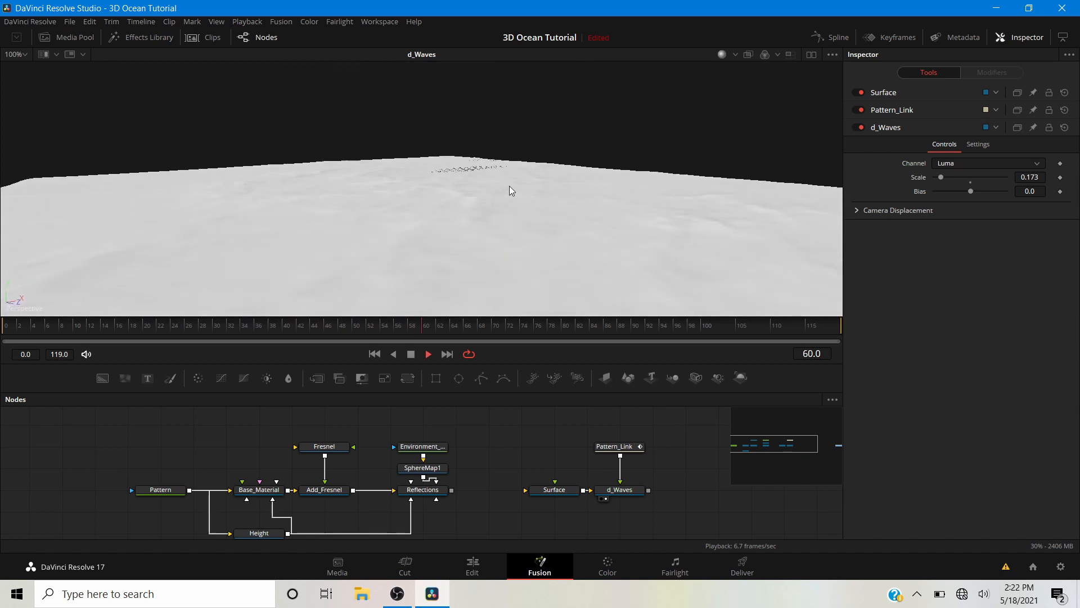
{"action": "key", "text": "space"}
- Set the d_Waves Scale to about 0.299 and preview the stronger displacement in playback
{"action": "left_click_drag", "start_coordinate": [943, 174], "coordinate": [948, 174]}
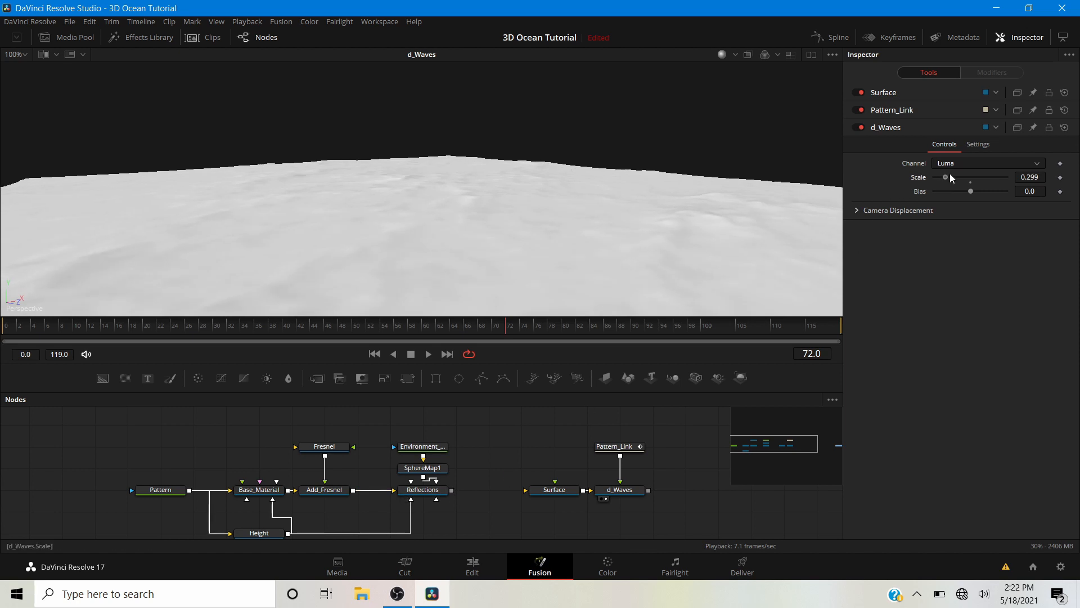
{"action": "left_click_drag", "start_coordinate": [589, 198], "coordinate": [480, 345]}
{"action": "key", "text": "space"}
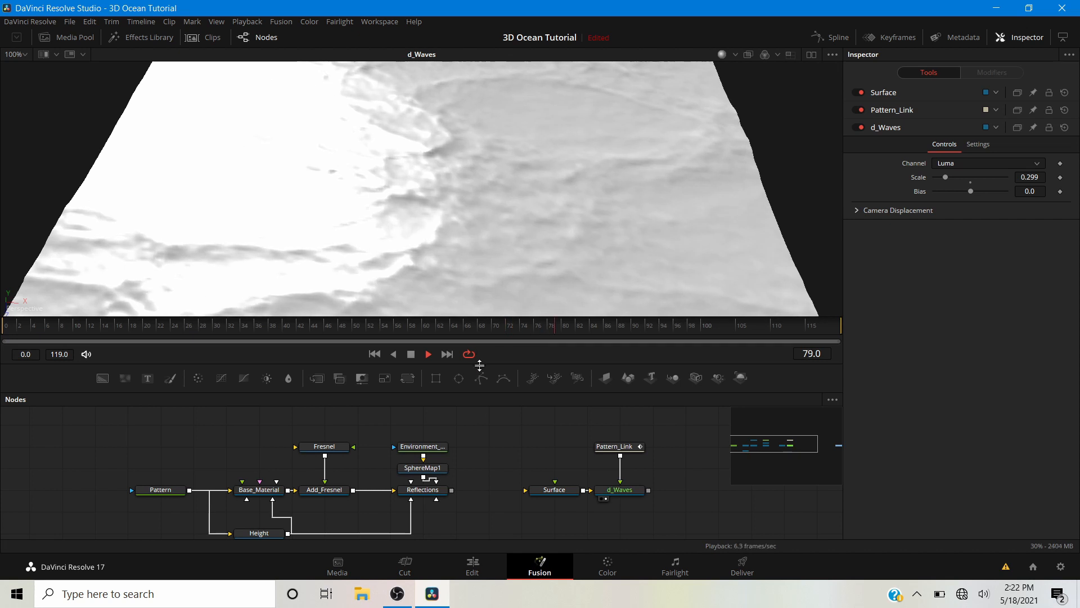
{"action": "key", "text": "space"}
- Reconnect the Reflections material to Surface and move Surface, Pattern_Link and d_Waves closer to Reflections
{"action": "left_click_drag", "start_coordinate": [450, 490], "coordinate": [526, 491]}
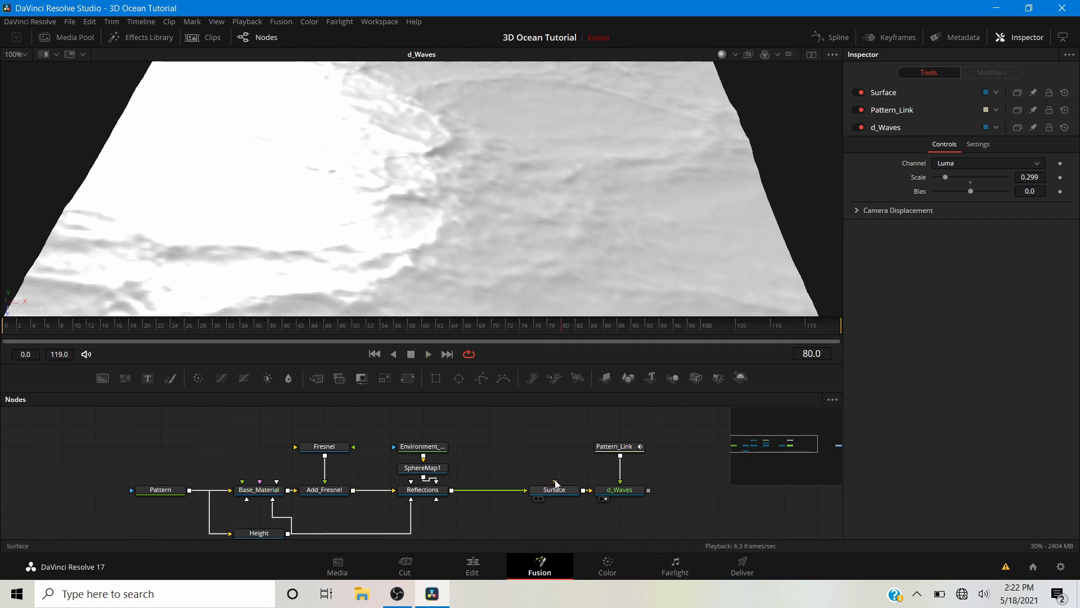
{"action": "left_click_drag", "start_coordinate": [455, 292], "coordinate": [362, 95]}
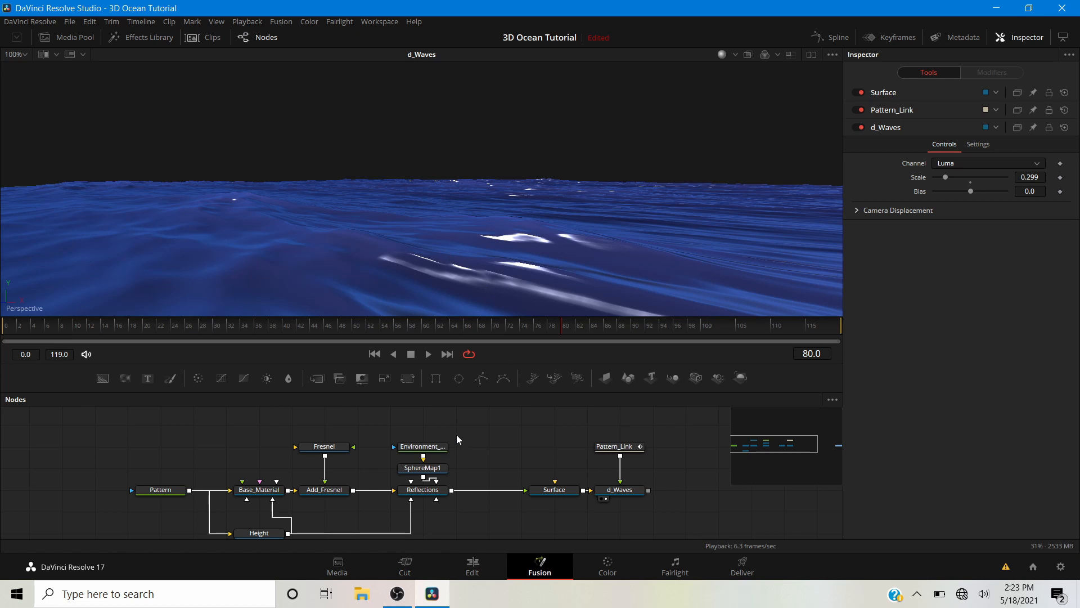
{"action": "left_click_drag", "start_coordinate": [555, 441], "coordinate": [596, 493]}
{"action": "left_click", "coordinate": [666, 479]}
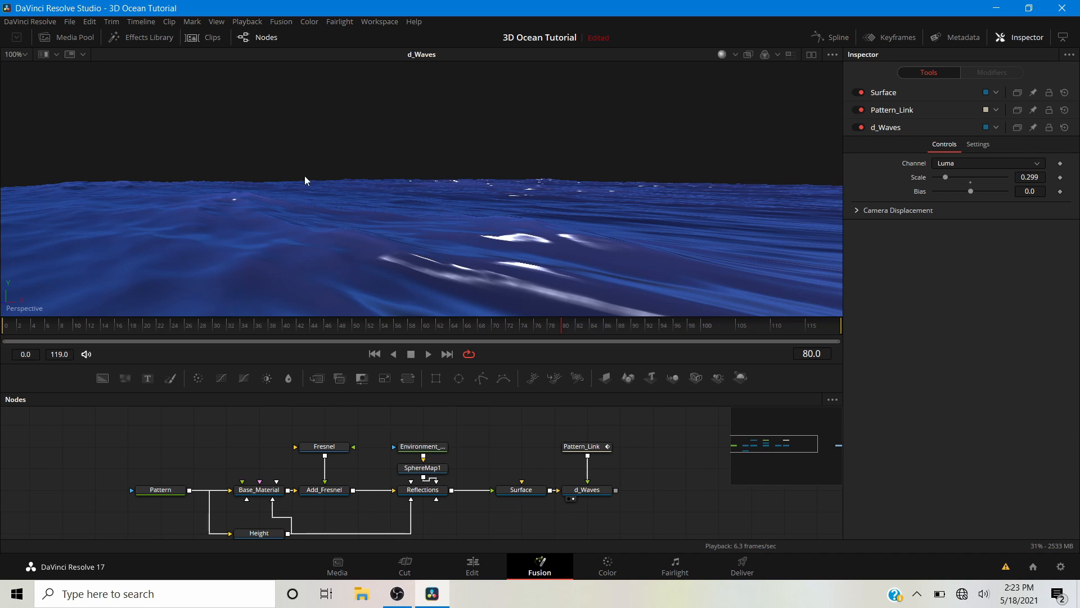
- Play back the shaded ocean from several high and low angles to examine its wave motion and highlights
{"action": "left_click_drag", "start_coordinate": [305, 177], "coordinate": [421, 190]}
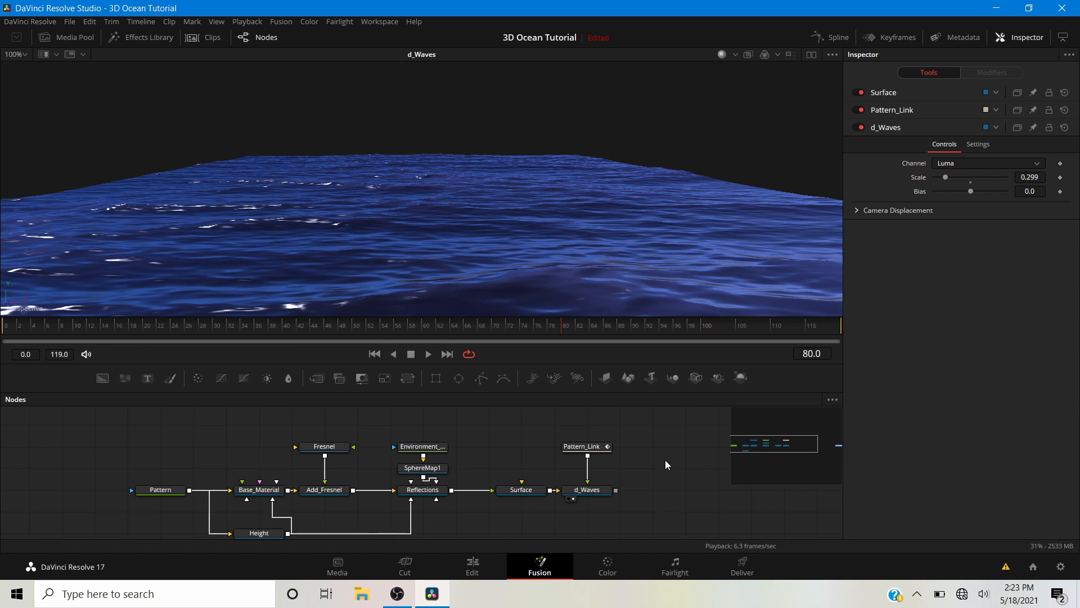
{"action": "left_click_drag", "start_coordinate": [665, 460], "coordinate": [540, 466]}
{"action": "left_click_drag", "start_coordinate": [594, 251], "coordinate": [433, 229]}
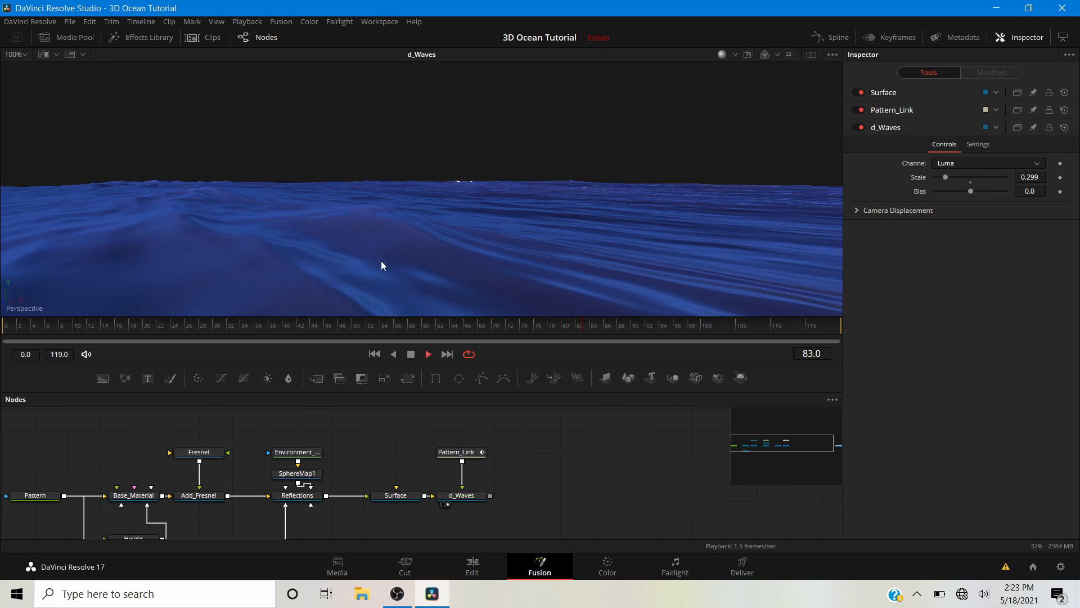
{"action": "key", "text": "space"}
{"action": "left_click_drag", "start_coordinate": [407, 274], "coordinate": [440, 262]}
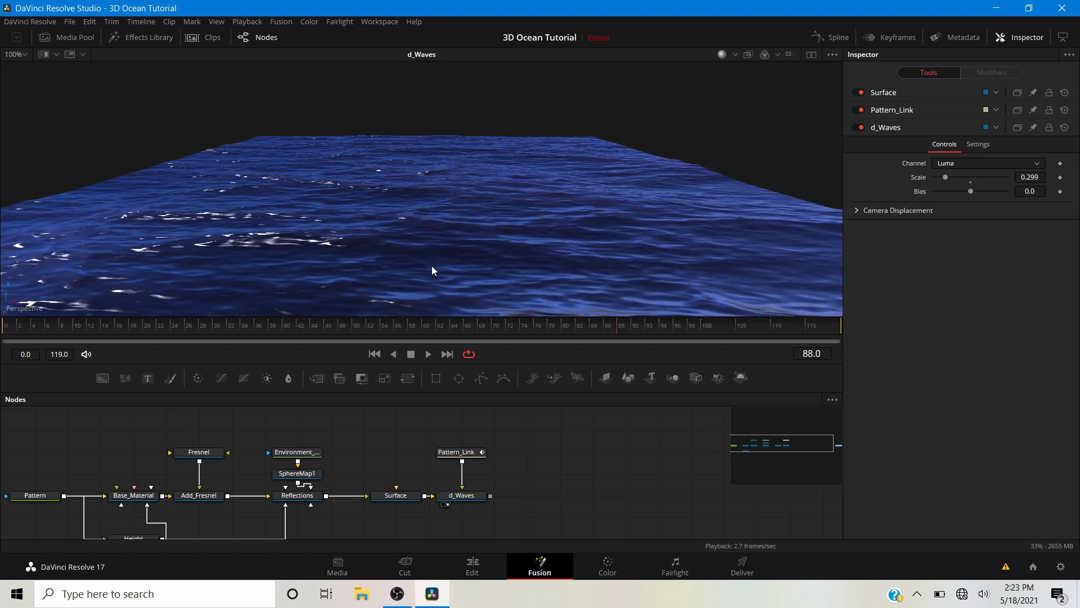
{"action": "key", "text": "space"}
{"action": "left_click_drag", "start_coordinate": [433, 251], "coordinate": [436, 218]}
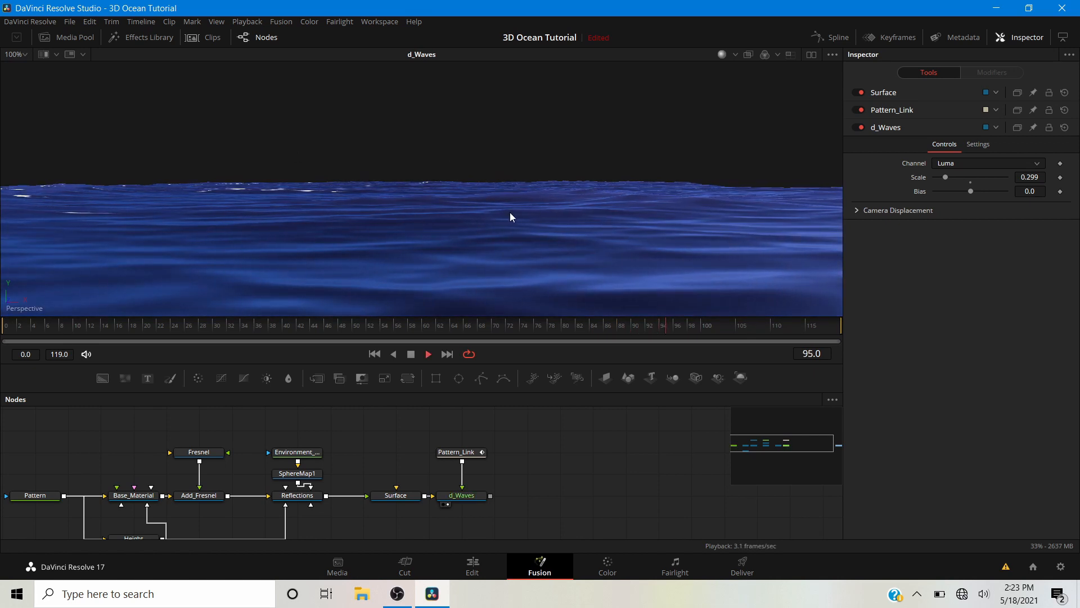
{"action": "key", "text": "space"}
{"action": "left_click_drag", "start_coordinate": [473, 235], "coordinate": [471, 232]}
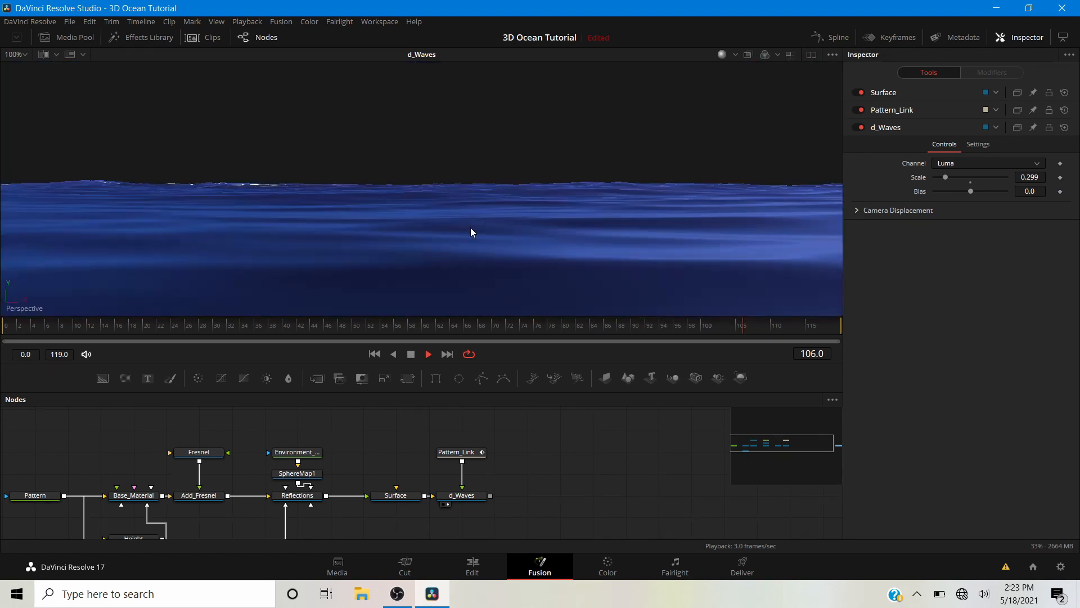
{"action": "key", "text": "space"}
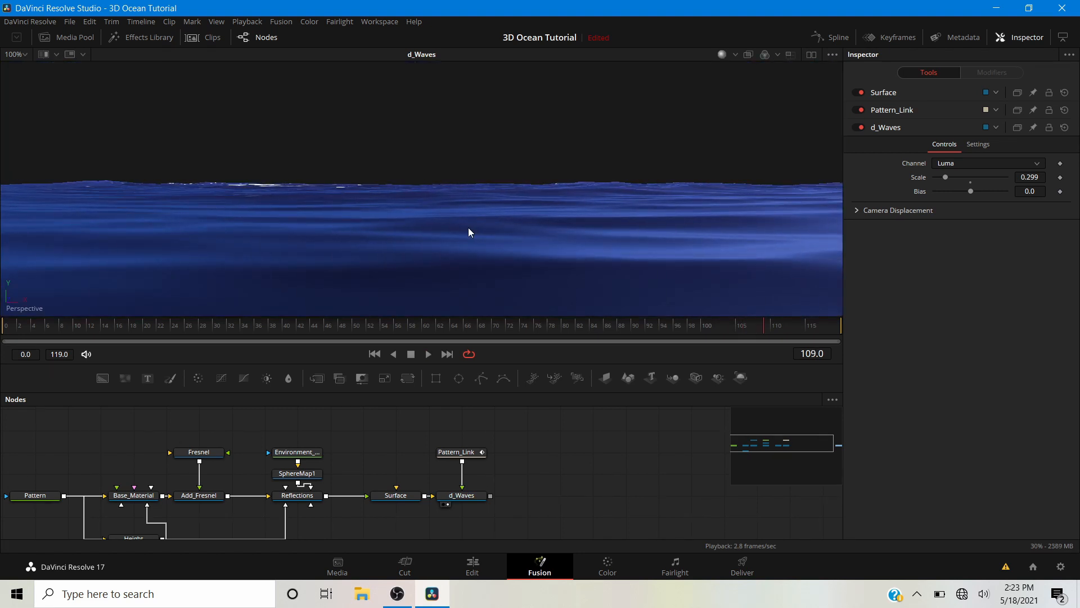
{"action": "left_click_drag", "start_coordinate": [450, 204], "coordinate": [453, 200]}
{"action": "key", "text": "space"}
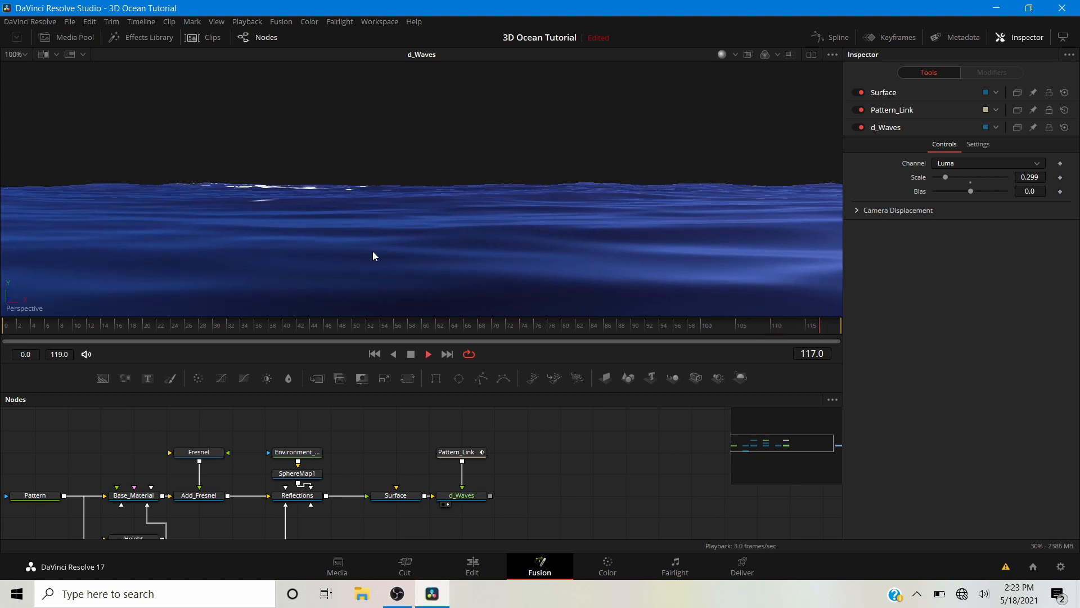
{"action": "key", "text": "space"}
- Add a Camera 3D that takes over the current low view of d_Waves, joined to it through a Merge 3D
{"action": "left_click", "coordinate": [451, 499]}
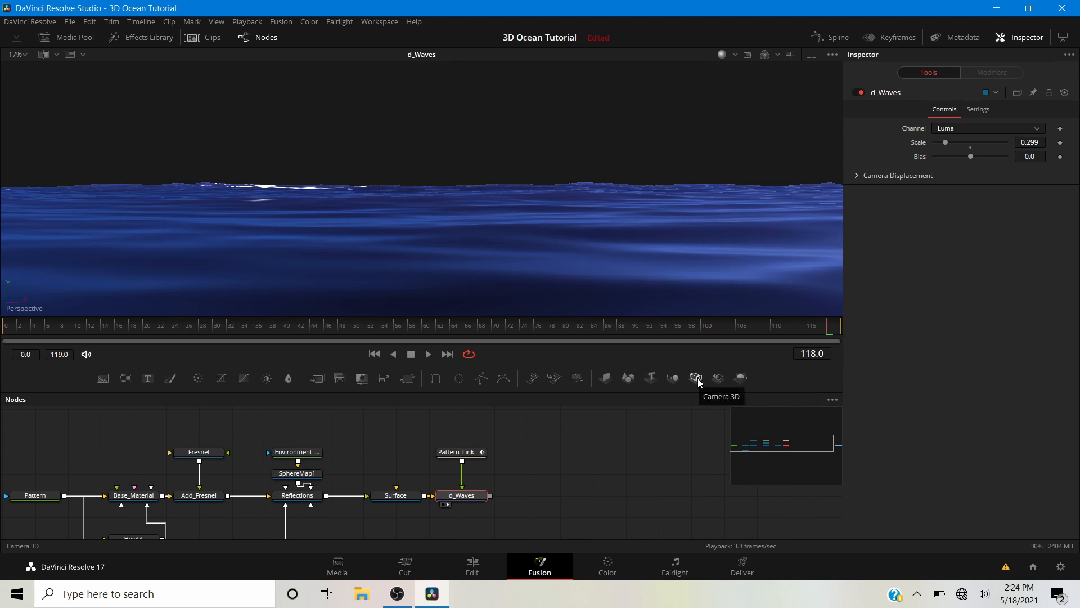
{"action": "left_click_drag", "start_coordinate": [696, 378], "coordinate": [592, 263]}
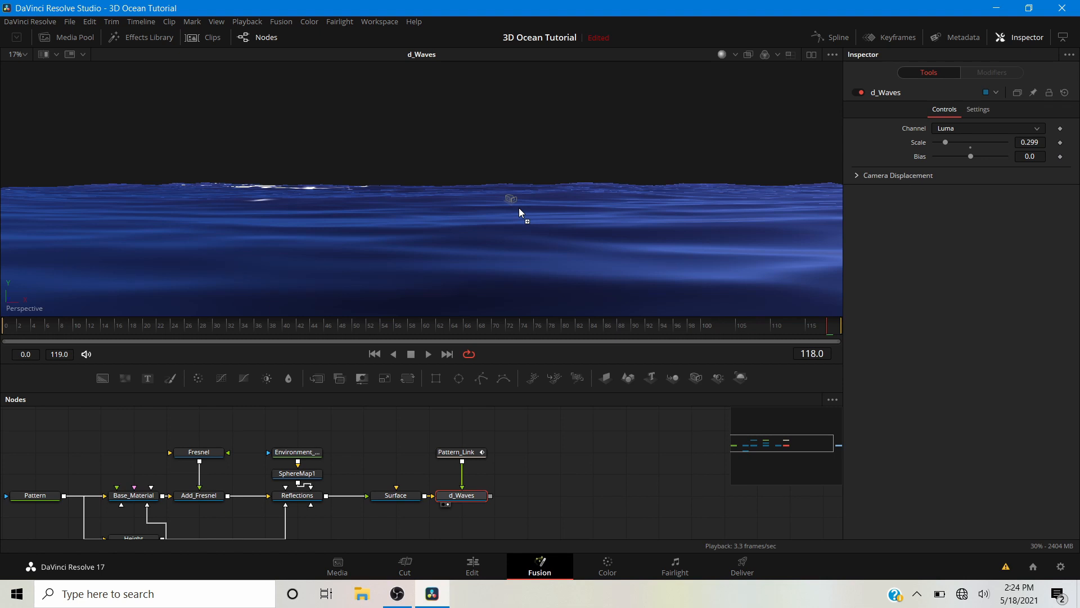
{"action": "left_click_drag", "start_coordinate": [484, 341], "coordinate": [454, 516]}
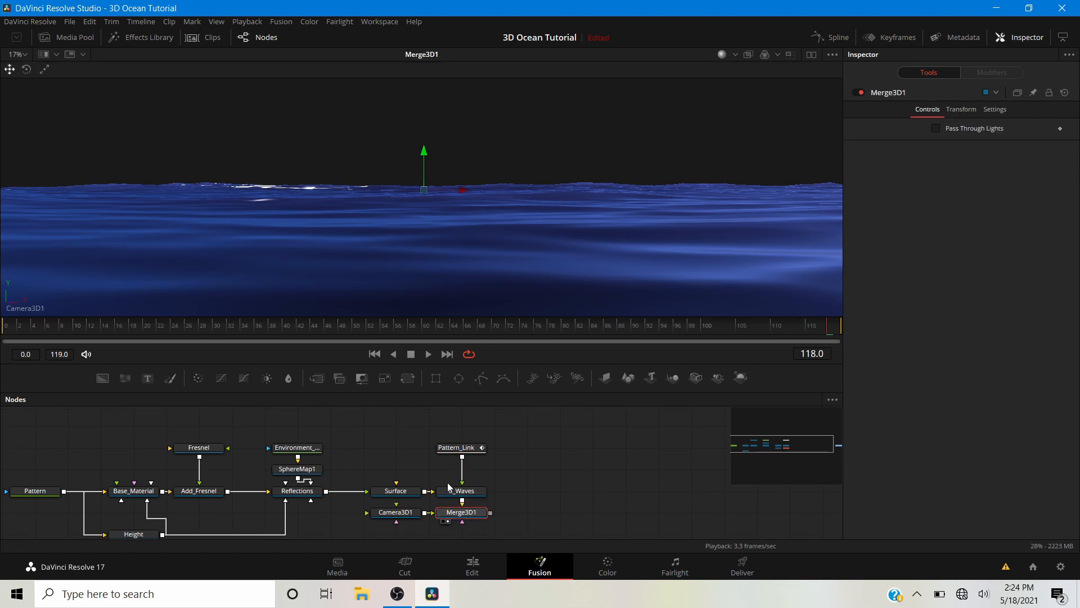
- Move the Camera 3D and Merge 3D nodes further down, leaving more space below Surface and d_Waves
{"action": "left_click_drag", "start_coordinate": [381, 531], "coordinate": [462, 517]}
{"action": "scroll", "coordinate": [532, 507], "scroll_direction": "down", "scroll_amount": 2}
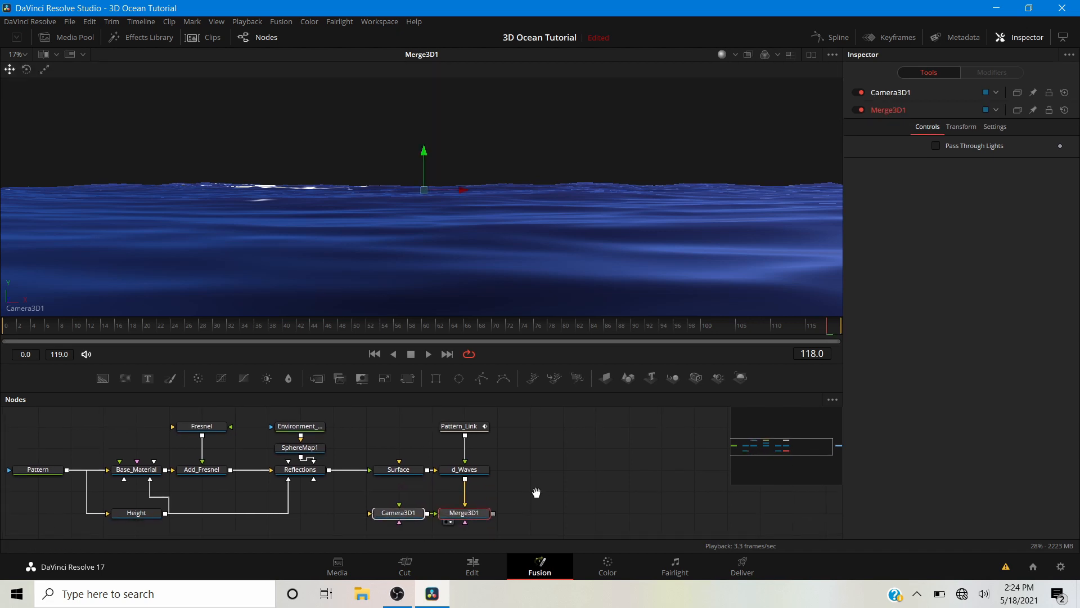
{"action": "left_click", "coordinate": [535, 501]}
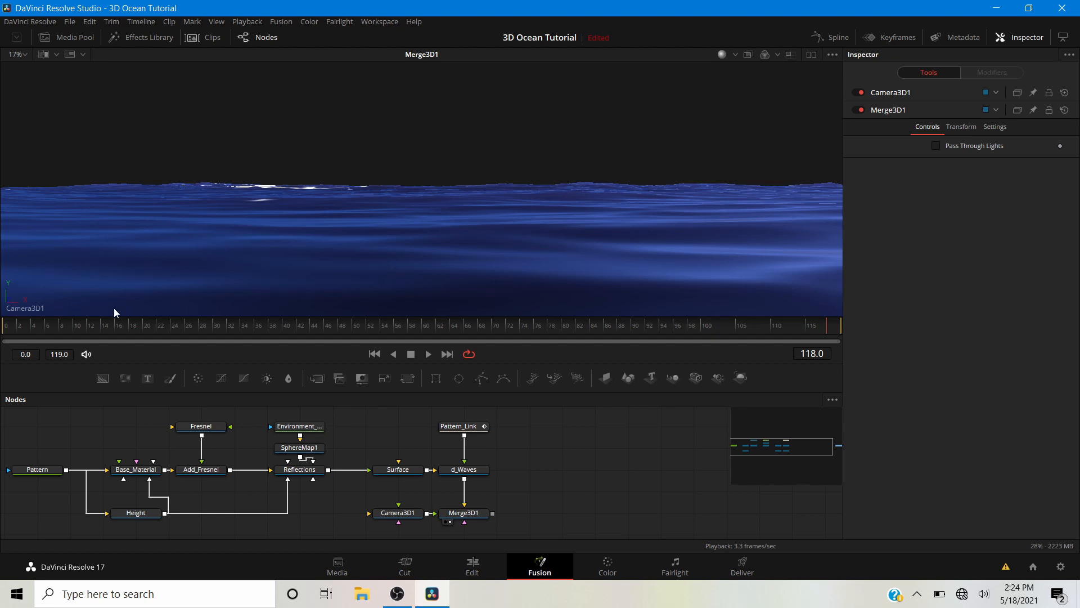
- Switch the viewer from the camera's view to Perspective and orbit to a higher angle over the ocean
{"action": "right_click", "coordinate": [32, 308]}
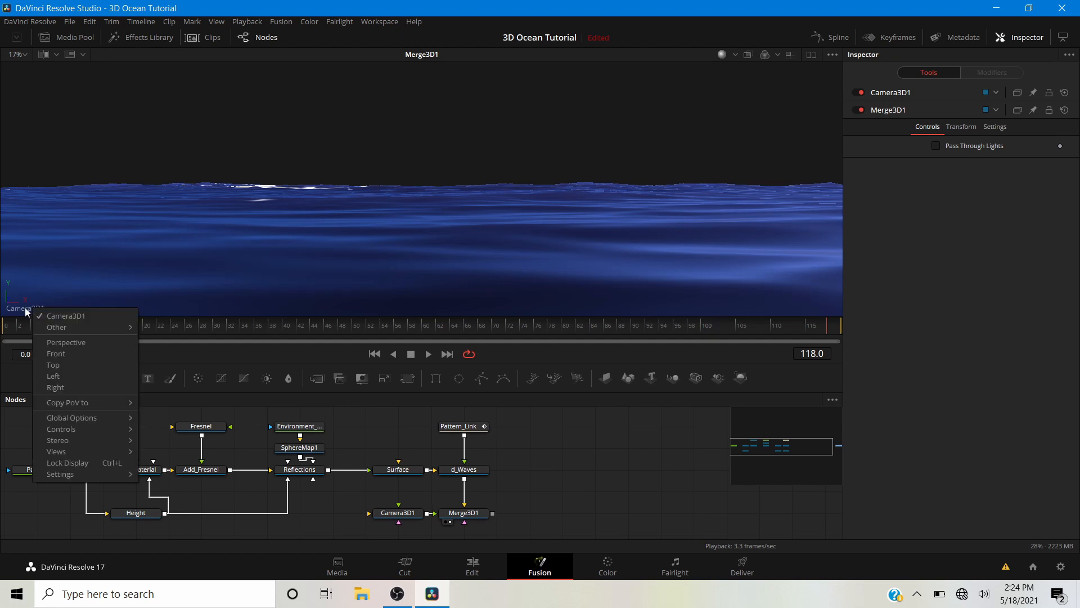
{"action": "left_click", "coordinate": [68, 342]}
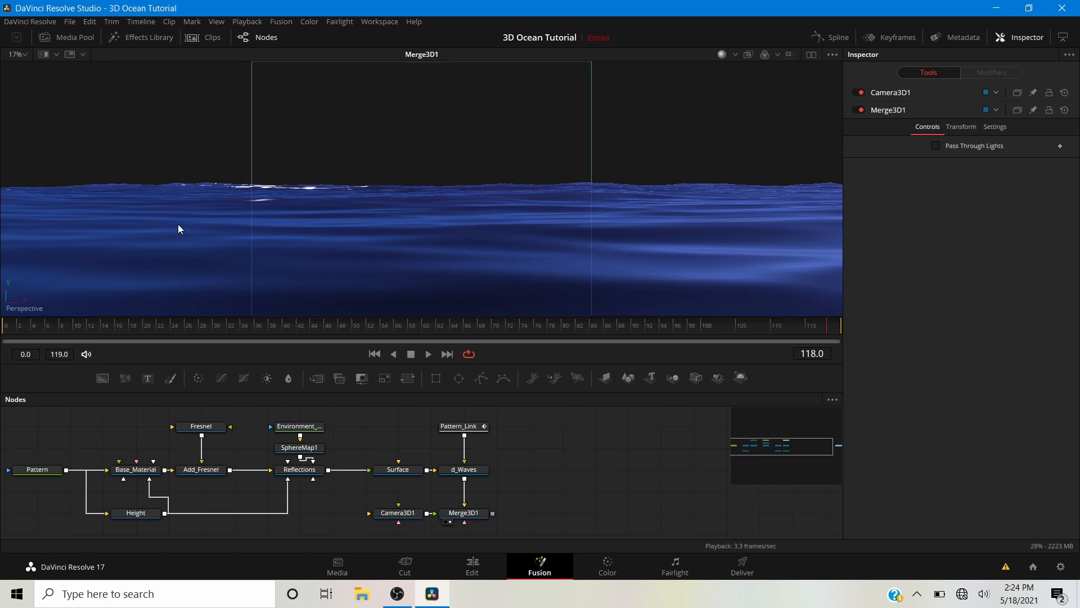
{"action": "left_click_drag", "start_coordinate": [177, 225], "coordinate": [164, 196]}
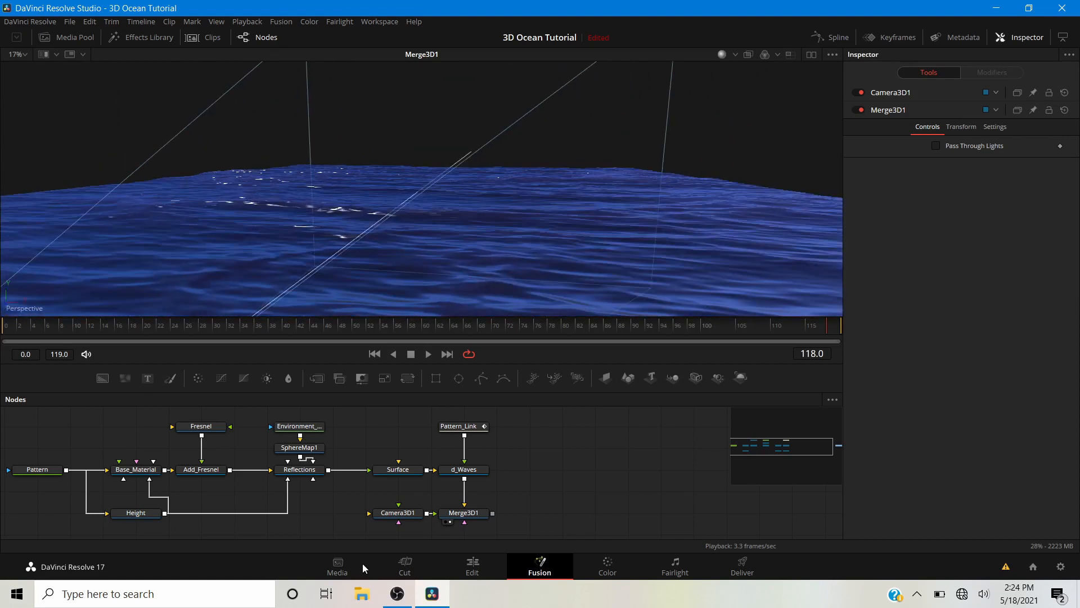
- Add a Point Light below the Camera 3D and Merge 3D nodes and rename it as Light
{"action": "left_click_drag", "start_coordinate": [518, 494], "coordinate": [458, 437]}
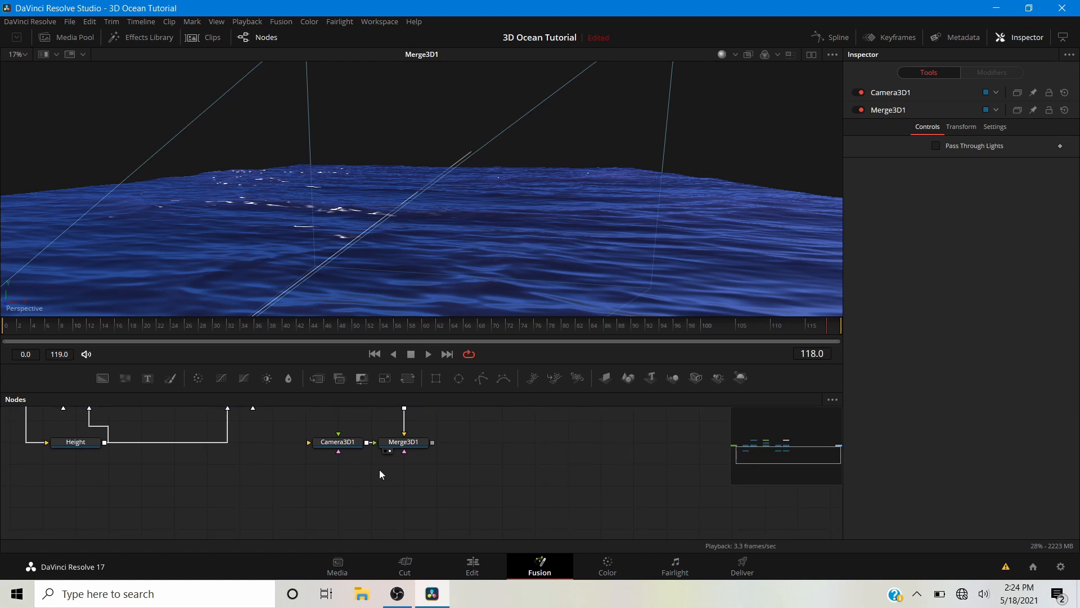
{"action": "key", "text": "shift+space"}
{"action": "type", "text": "poin"}
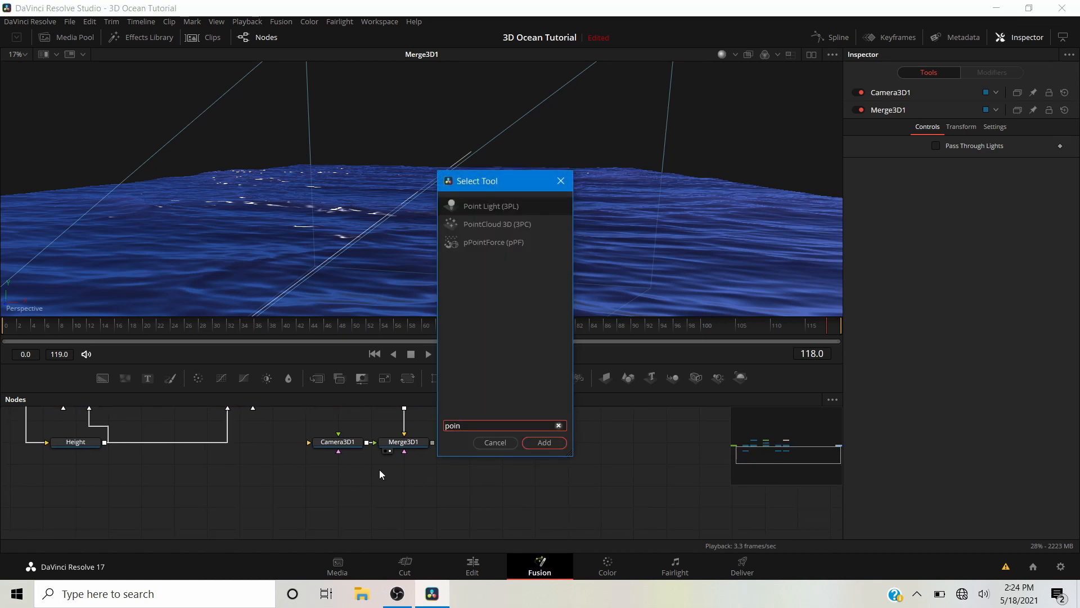
{"action": "left_click", "coordinate": [552, 445]}
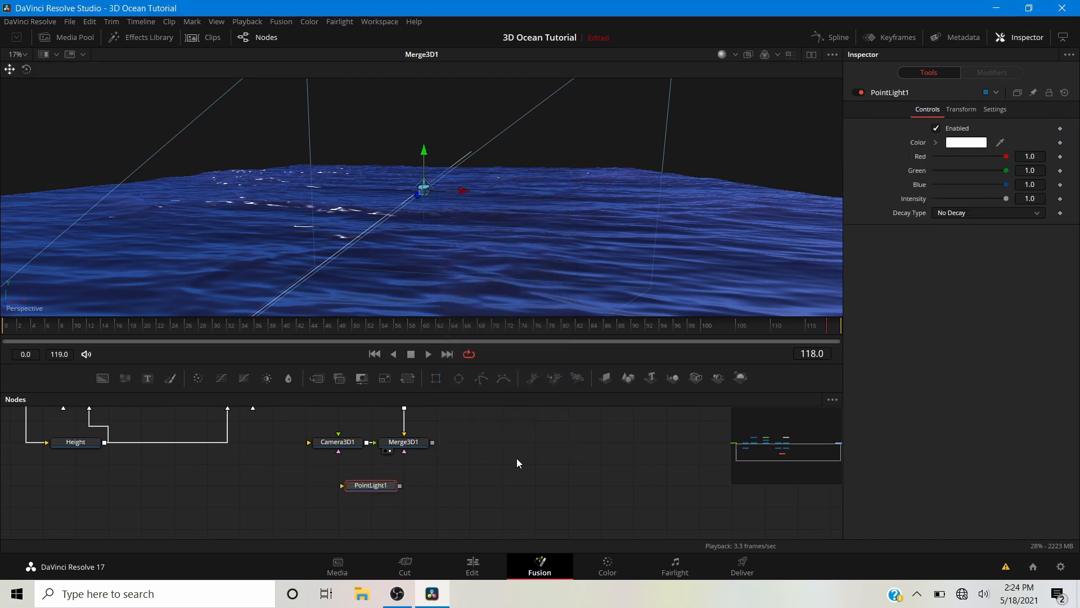
{"action": "right_click", "coordinate": [387, 484]}
{"action": "left_click", "coordinate": [414, 507]}
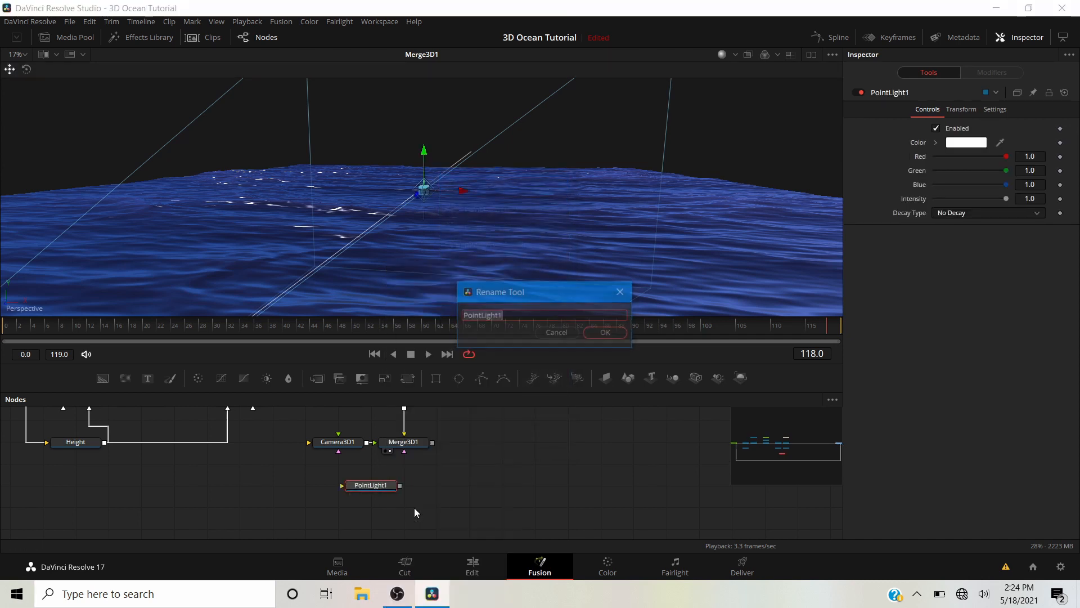
{"action": "type", "text": "ght"}
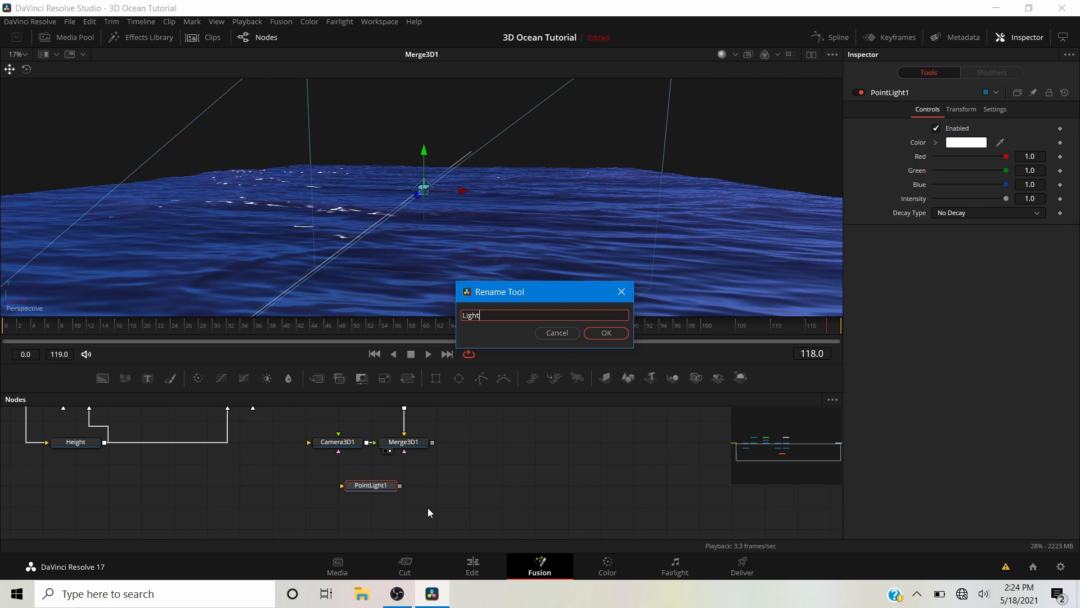
{"action": "key", "text": "Return"}
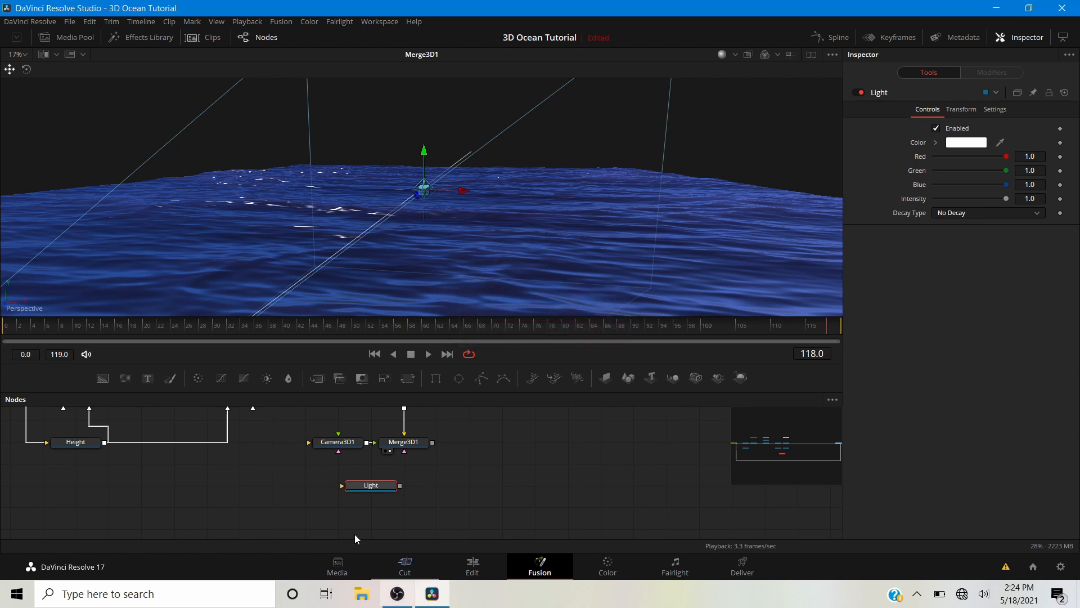
- Rename the Camera3D1 node as Camera and the Merge3D1 node as Scene
{"action": "left_click", "coordinate": [335, 442]}
{"action": "right_click", "coordinate": [336, 443]}
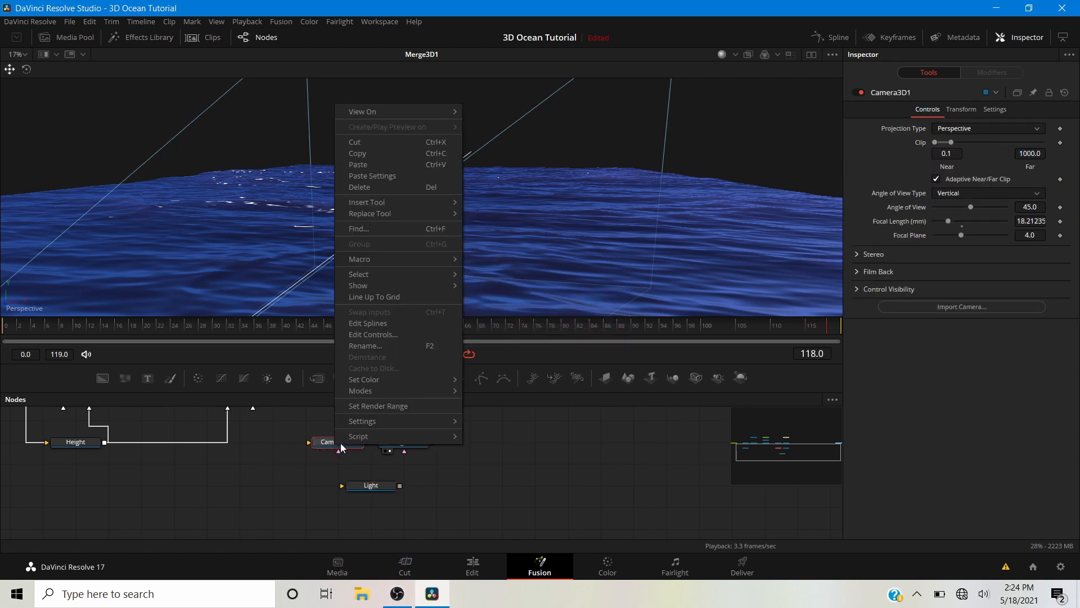
{"action": "left_click", "coordinate": [380, 348]}
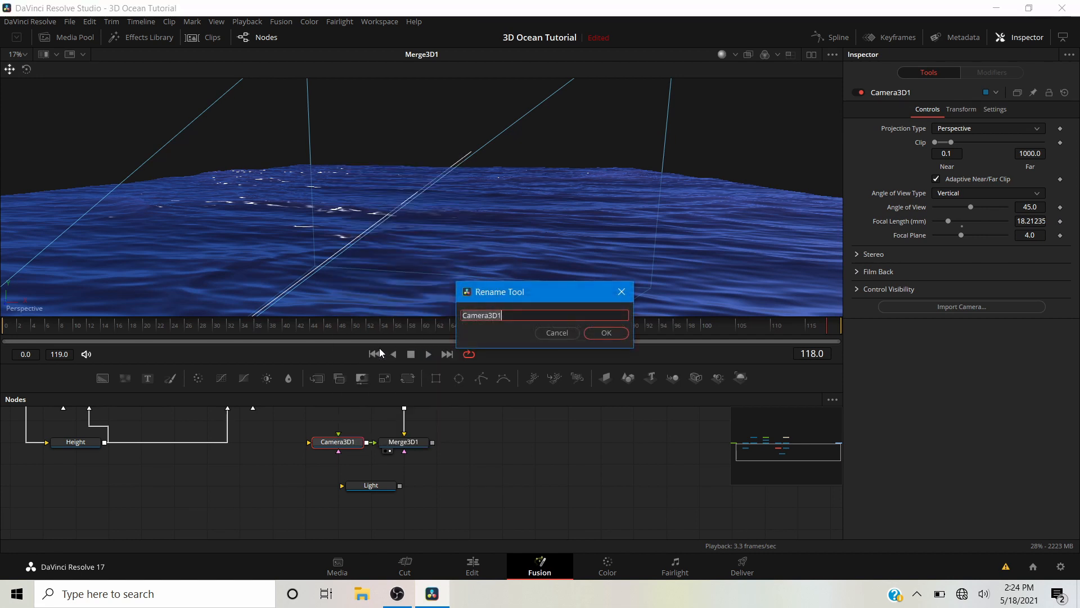
{"action": "type", "text": "Camera"}
{"action": "left_click", "coordinate": [598, 335]}
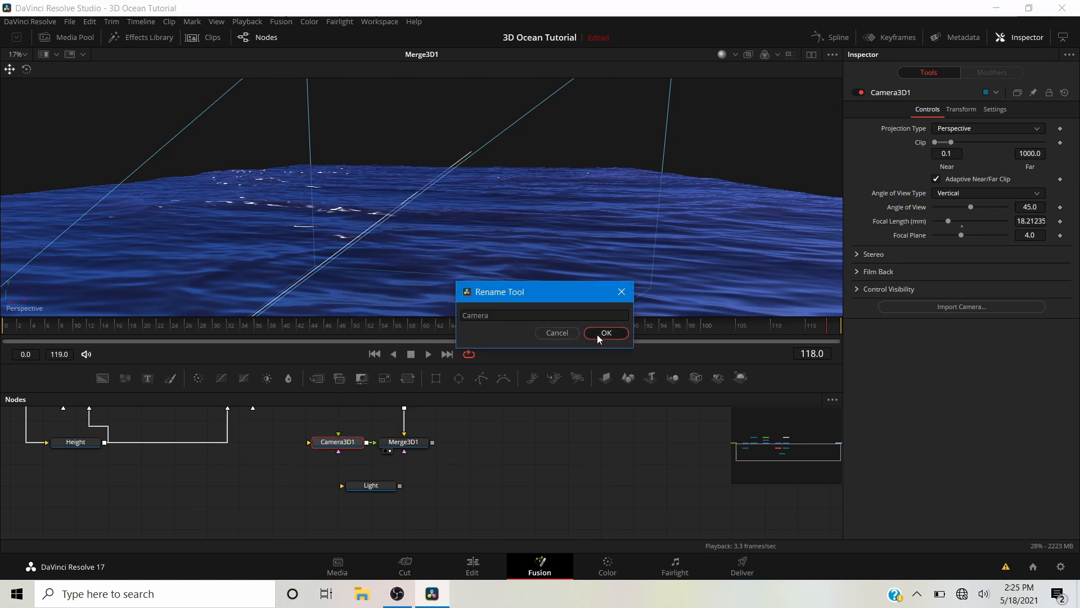
{"action": "right_click", "coordinate": [408, 444]}
{"action": "left_click", "coordinate": [437, 341]}
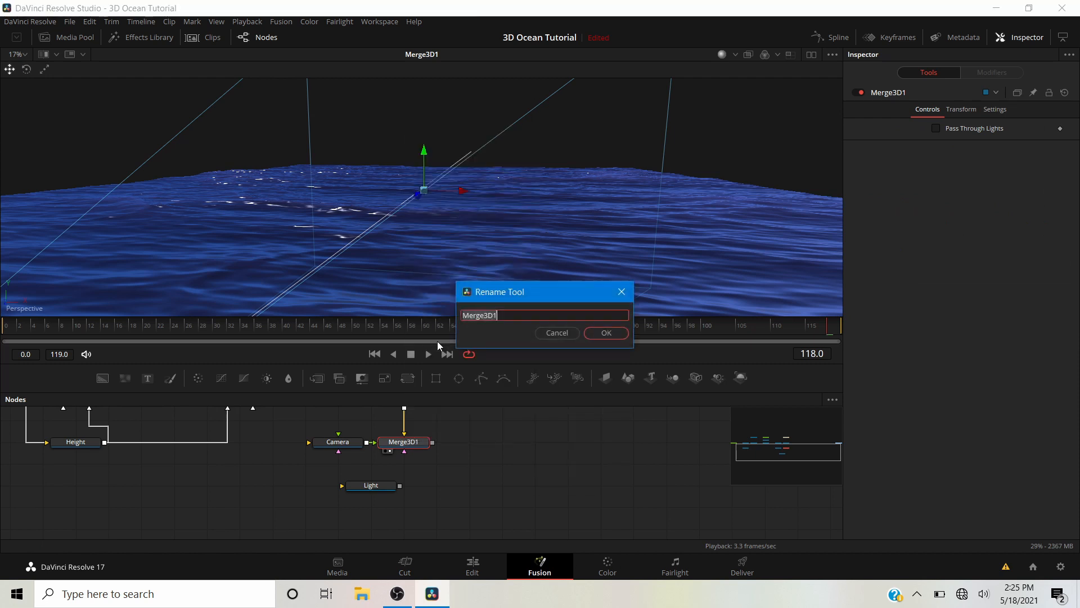
{"action": "type", "text": "Scene"}
{"action": "left_click", "coordinate": [601, 336]}
- Connect Light to Scene and compare the ocean with the light disconnected and reconnected
{"action": "left_click_drag", "start_coordinate": [498, 463], "coordinate": [514, 484]}
{"action": "left_click_drag", "start_coordinate": [411, 511], "coordinate": [423, 474]}
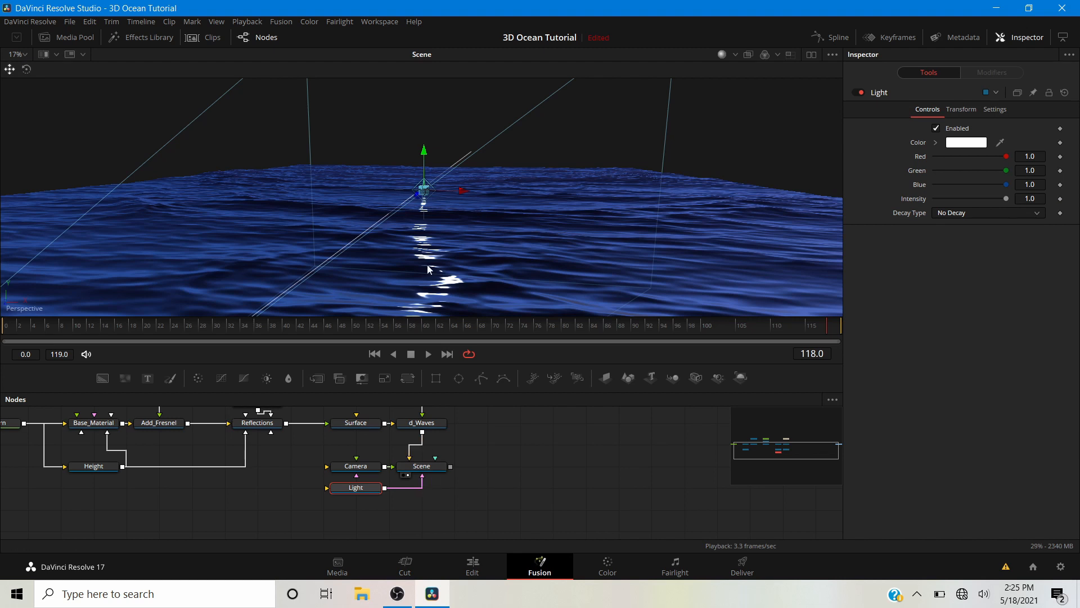
{"action": "left_click", "coordinate": [422, 485]}
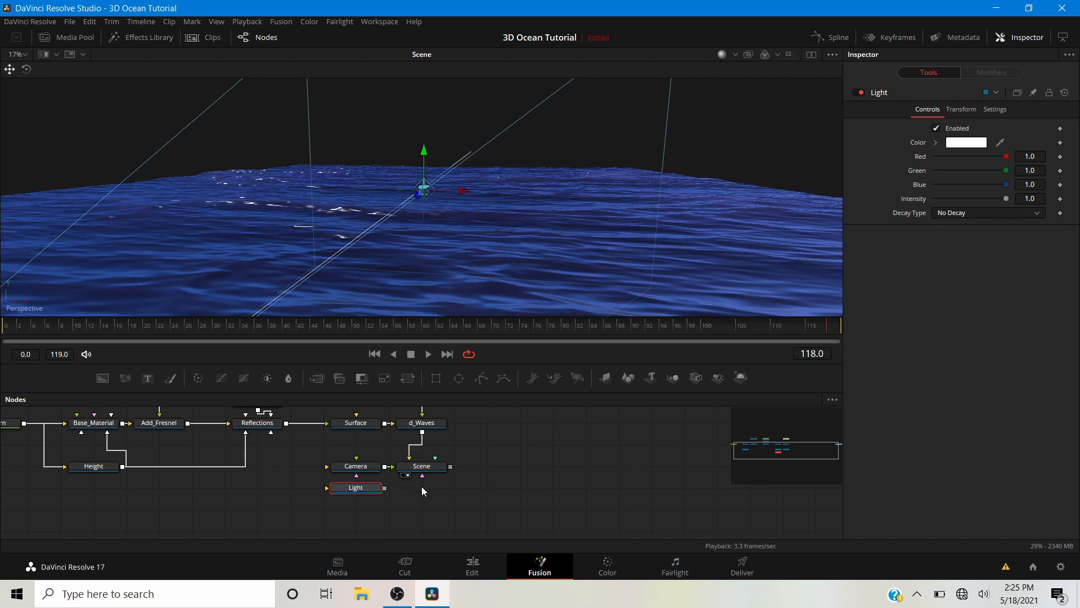
{"action": "left_click", "coordinate": [422, 487]}
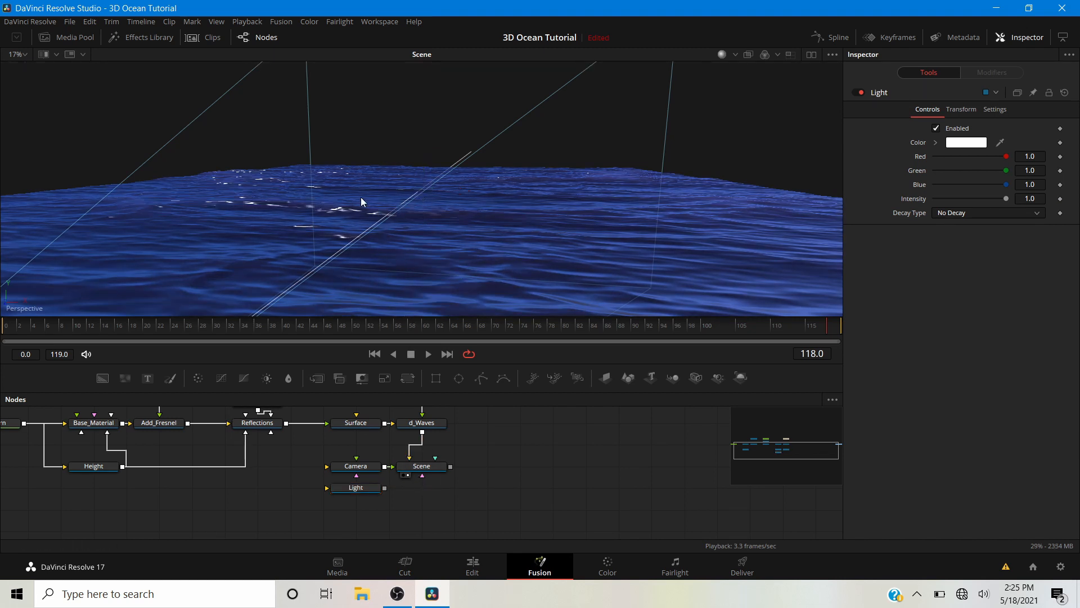
{"action": "key", "text": "ctrl+z"}
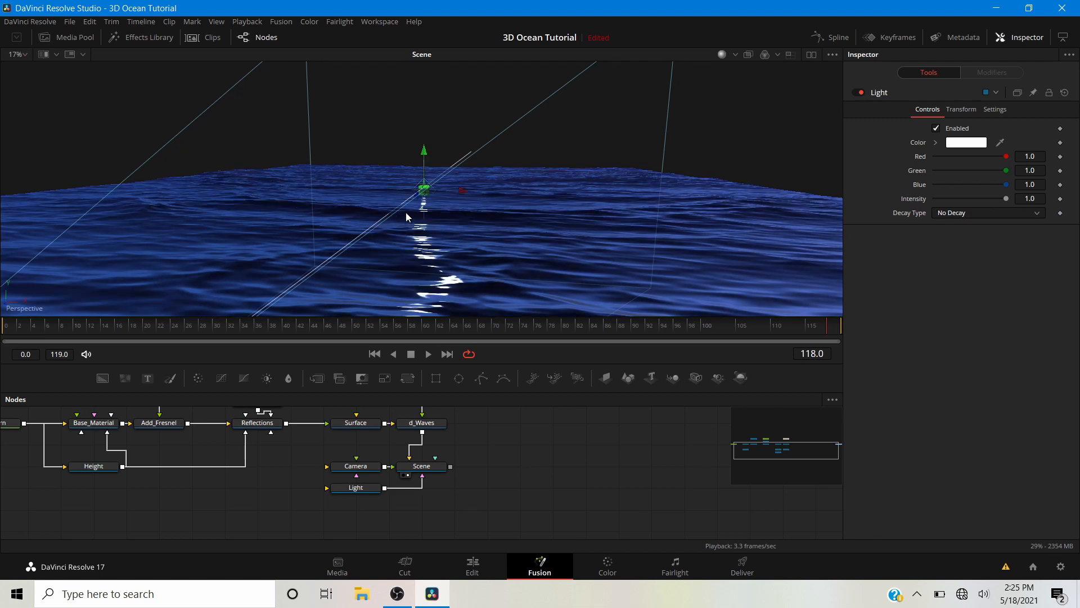
- Raise Light well above the ocean surface, shift it sideways along X, and check its reflections from other angles
{"action": "left_click_drag", "start_coordinate": [344, 157], "coordinate": [526, 298]}
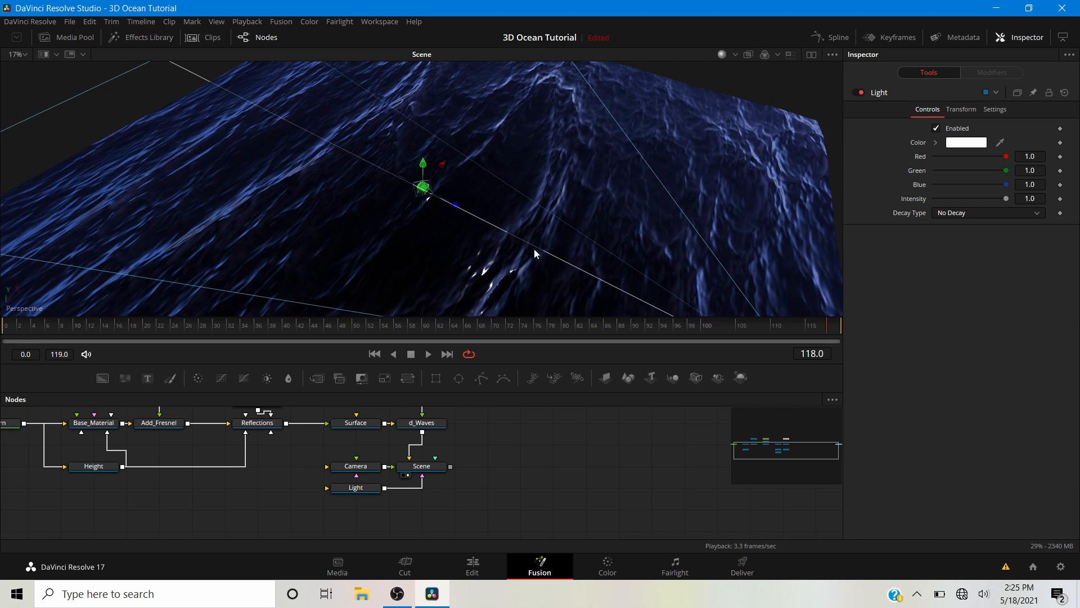
{"action": "left_click_drag", "start_coordinate": [534, 248], "coordinate": [291, 284]}
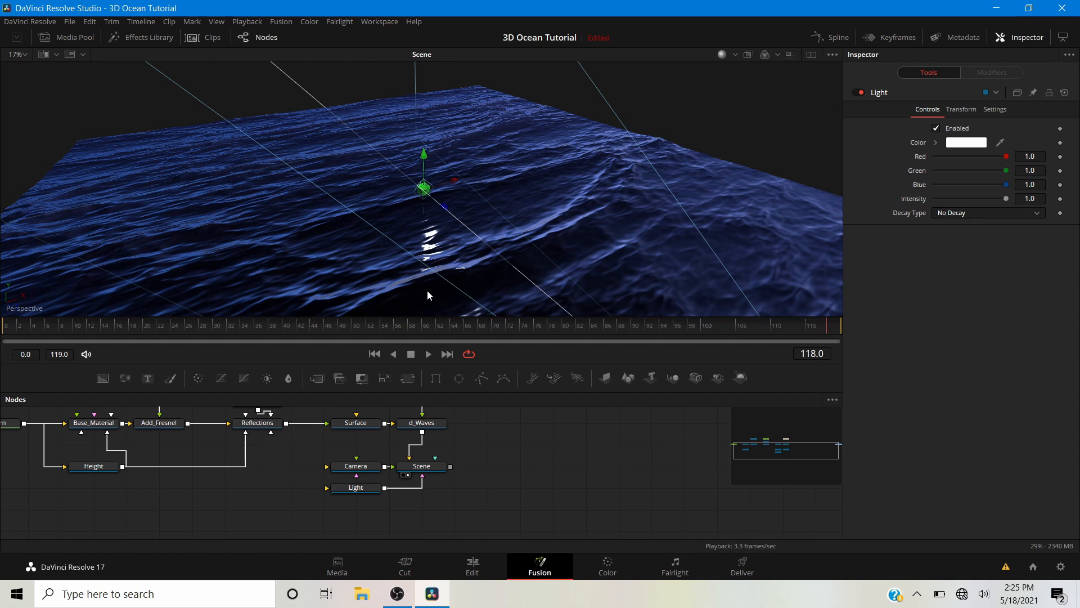
{"action": "left_click_drag", "start_coordinate": [531, 279], "coordinate": [498, 329]}
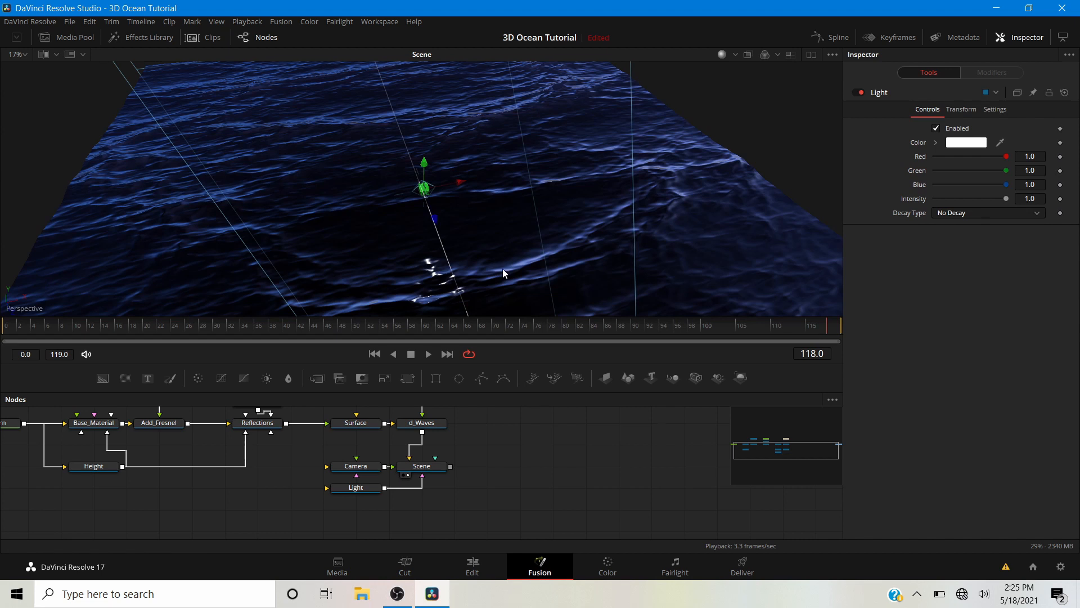
{"action": "left_click_drag", "start_coordinate": [484, 276], "coordinate": [410, 251]}
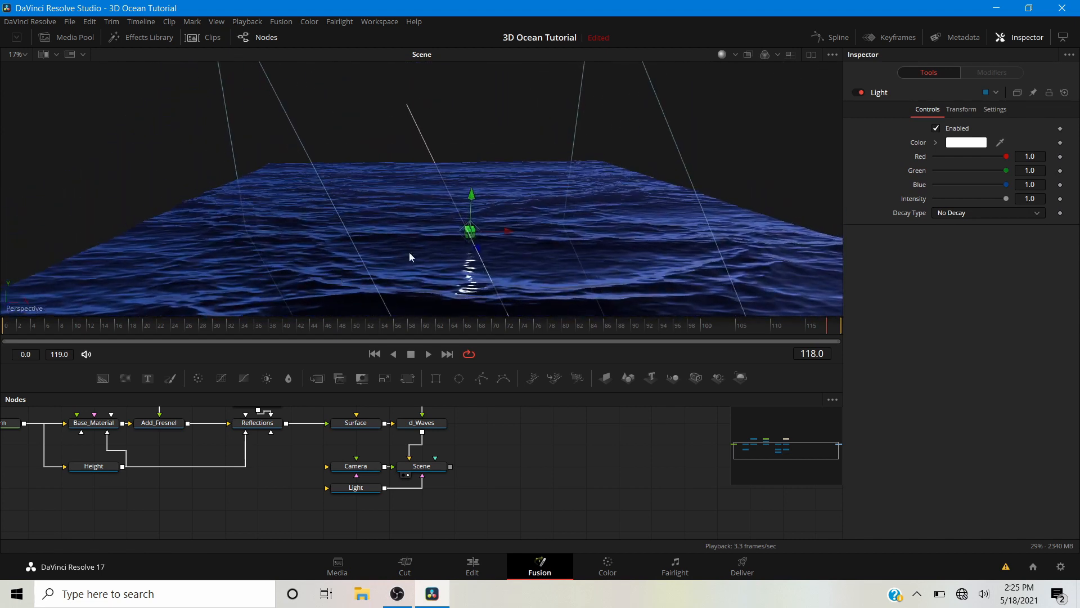
{"action": "left_click_drag", "start_coordinate": [471, 195], "coordinate": [502, 59]}
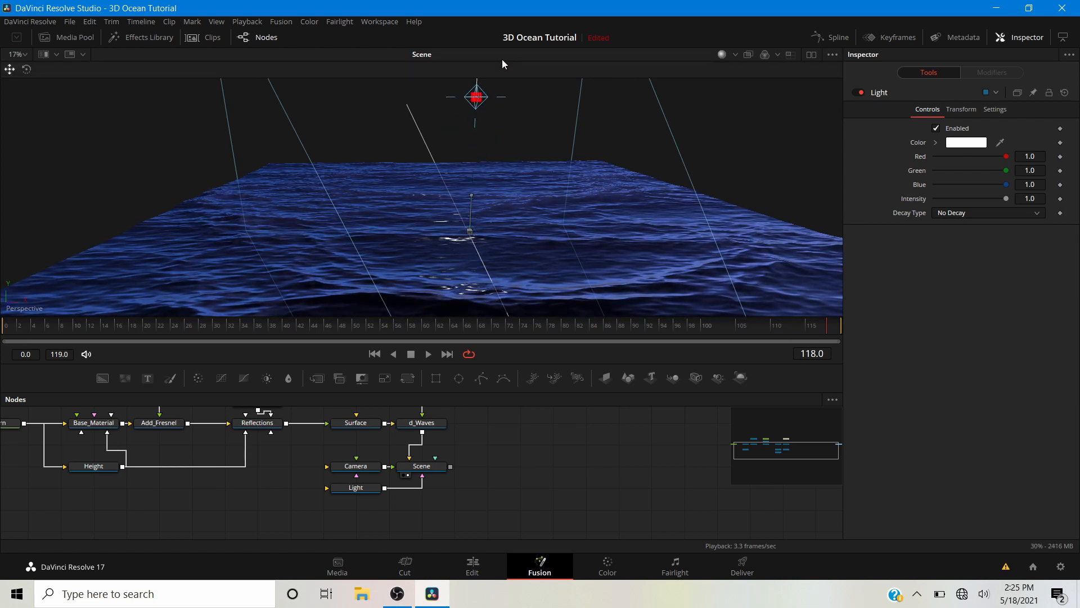
{"action": "left_click_drag", "start_coordinate": [513, 99], "coordinate": [323, 94]}
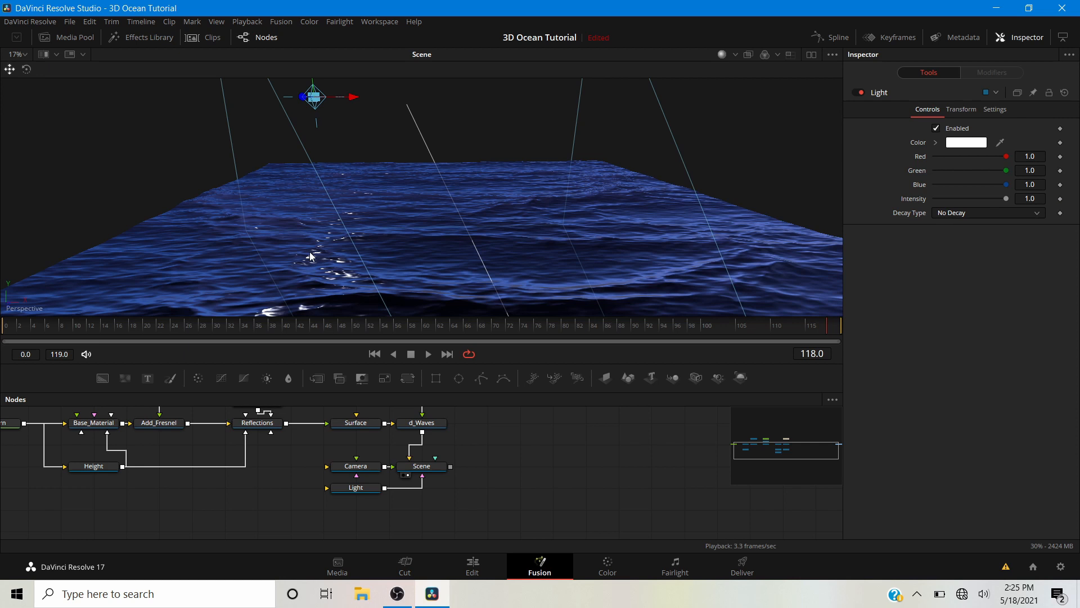
{"action": "left_click_drag", "start_coordinate": [322, 286], "coordinate": [357, 214]}
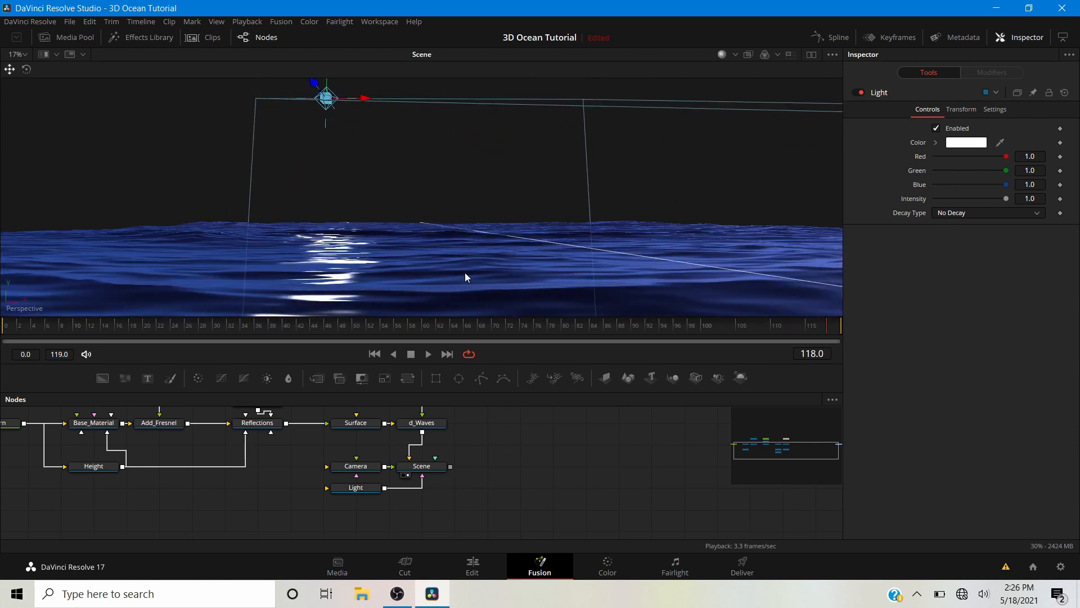
{"action": "left_click_drag", "start_coordinate": [465, 276], "coordinate": [116, 261]}
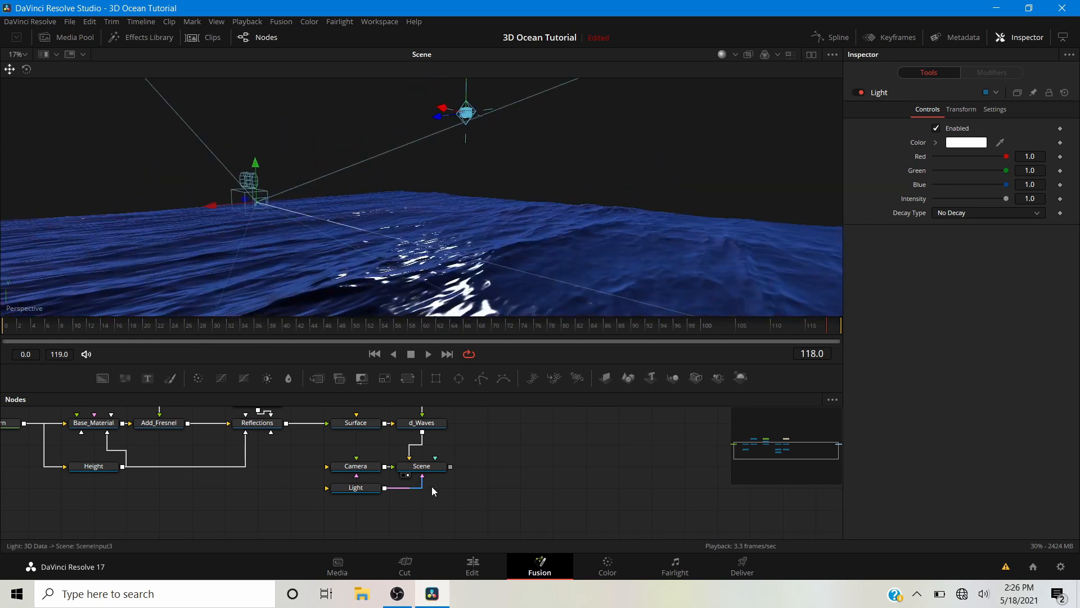
- Add a Renderer 3D after Scene and show its output in the viewer
{"action": "left_click", "coordinate": [423, 466]}
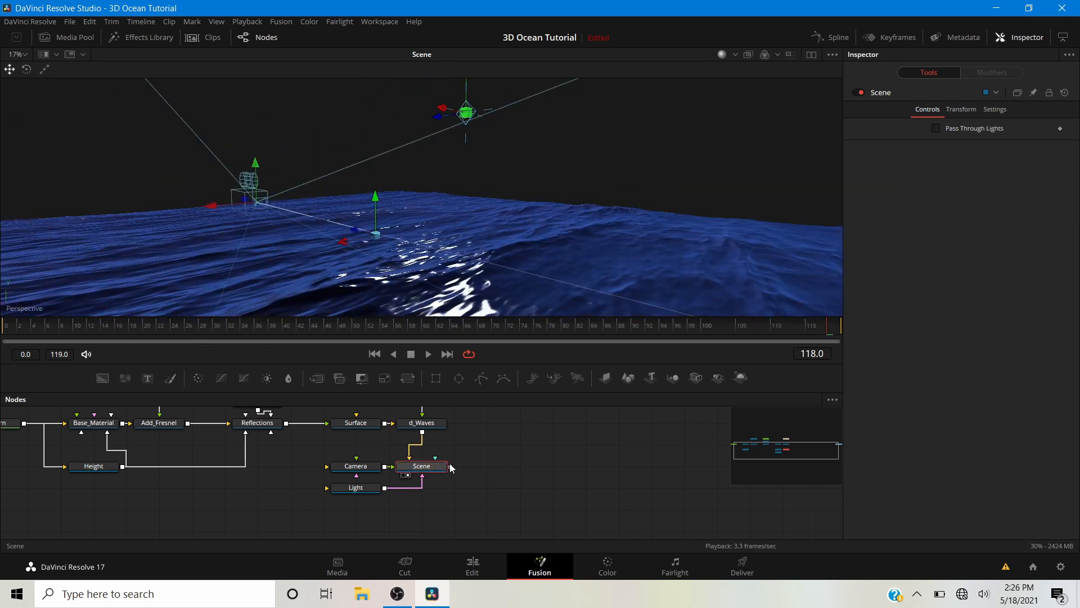
{"action": "left_click", "coordinate": [741, 378]}
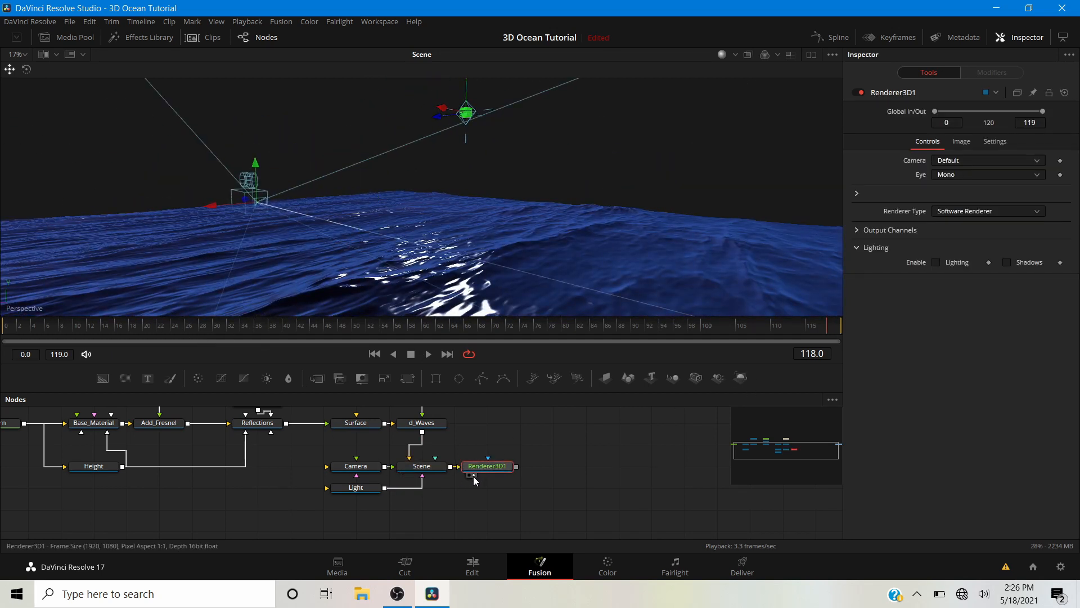
{"action": "key", "text": "1"}
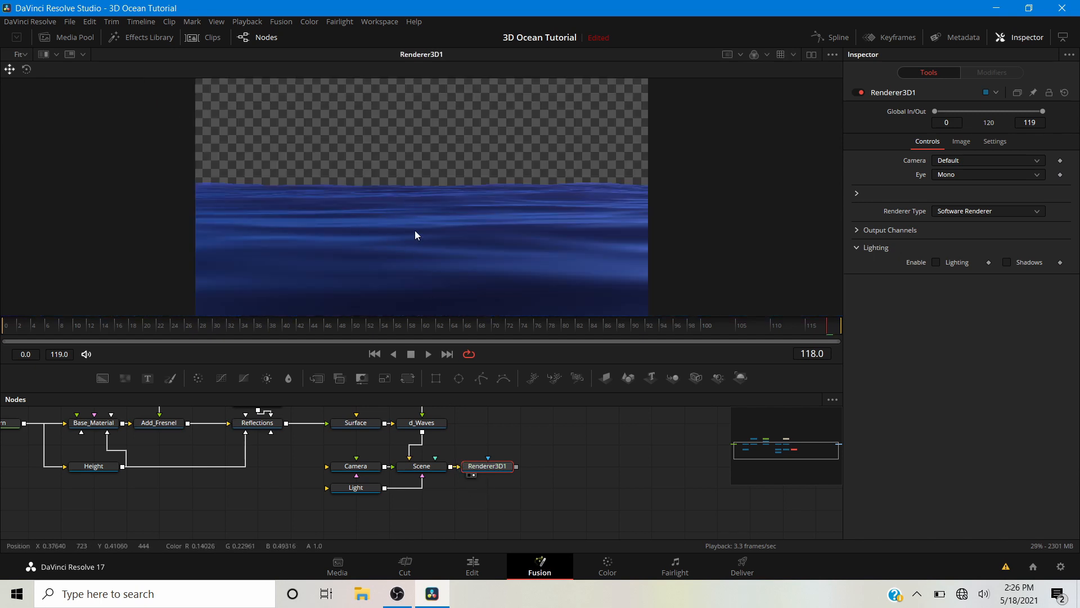
{"action": "mouse_move", "coordinate": [416, 231]}
{"action": "left_mouse_down"}
{"action": "mouse_move", "coordinate": [449, 184]}
{"action": "mouse_move", "coordinate": [395, 230]}
{"action": "left_mouse_up"}
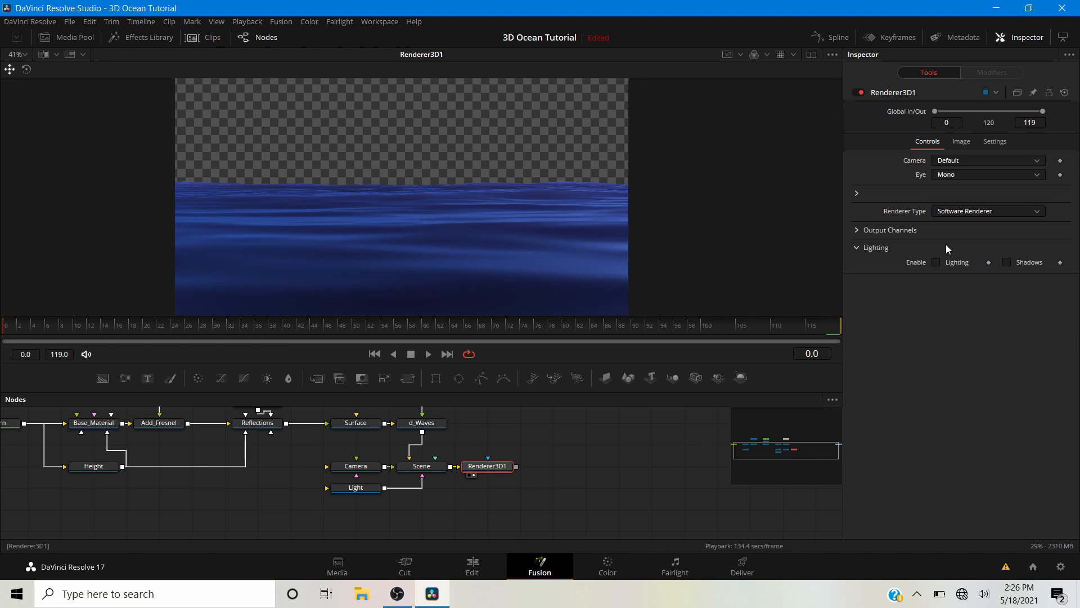
- Enable Lighting on Renderer3D1 and play back the lit ocean render
{"action": "left_click", "coordinate": [937, 263]}
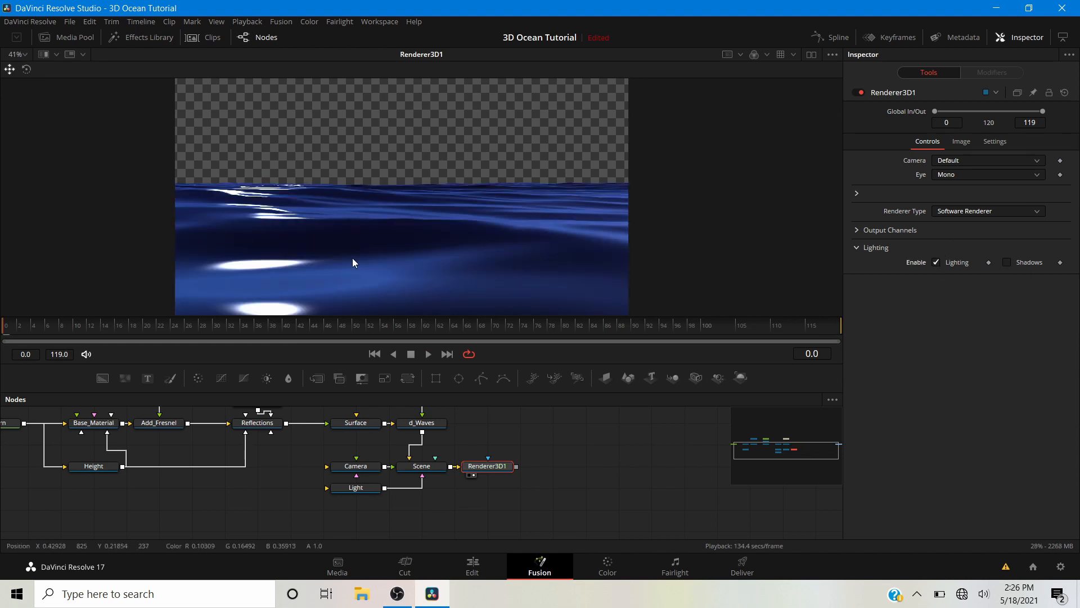
{"action": "mouse_move", "coordinate": [353, 208]}
{"action": "left_mouse_down"}
{"action": "mouse_move", "coordinate": [410, 234]}
{"action": "mouse_move", "coordinate": [367, 222]}
{"action": "left_mouse_up"}
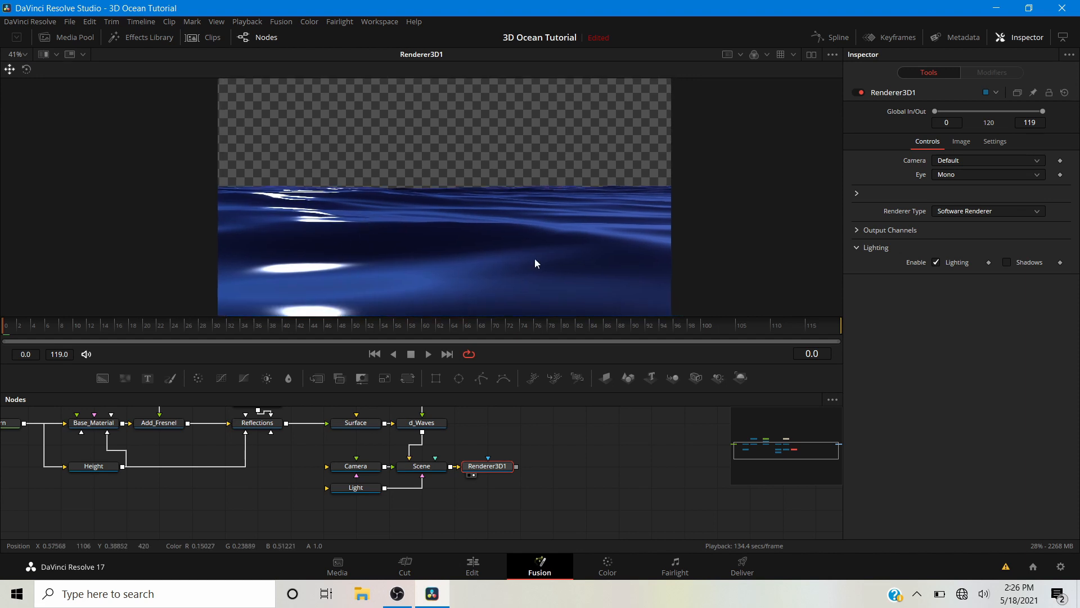
{"action": "key", "text": "space"}
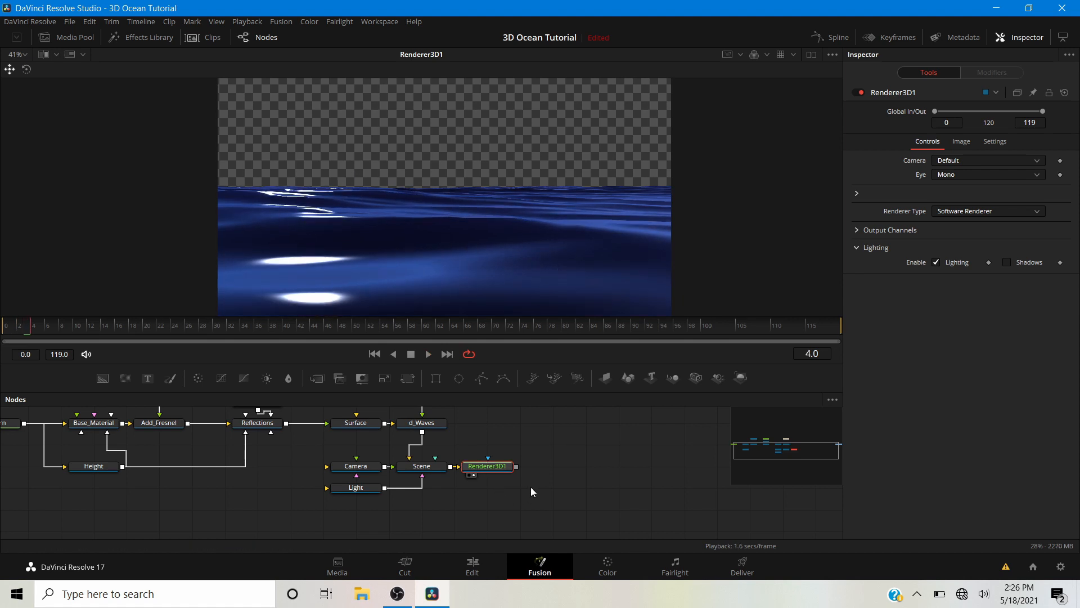
- Hide the checkerboard background in the viewer and move Renderer3D1 farther away from Scene
{"action": "right_click", "coordinate": [388, 166]}
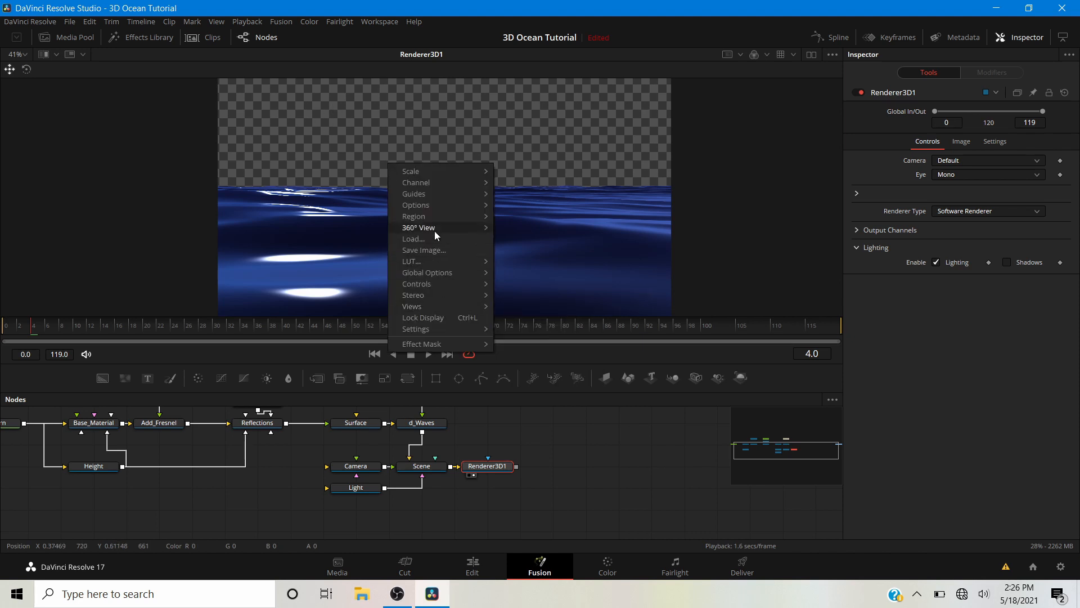
{"action": "mouse_move", "coordinate": [431, 206]}
{"action": "left_click", "coordinate": [510, 208]}
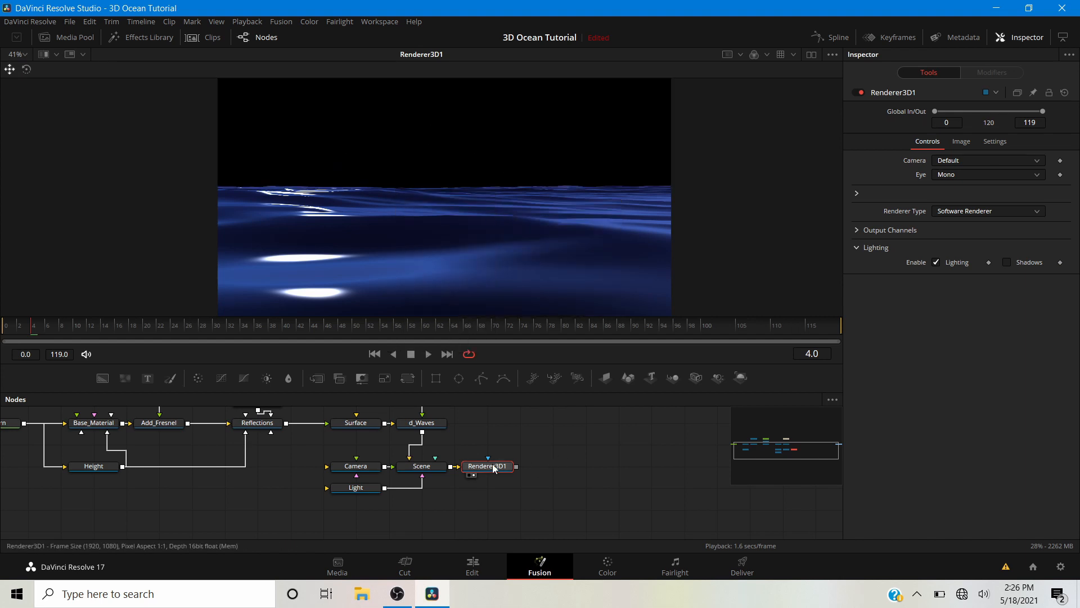
{"action": "left_click_drag", "start_coordinate": [489, 461], "coordinate": [619, 460]}
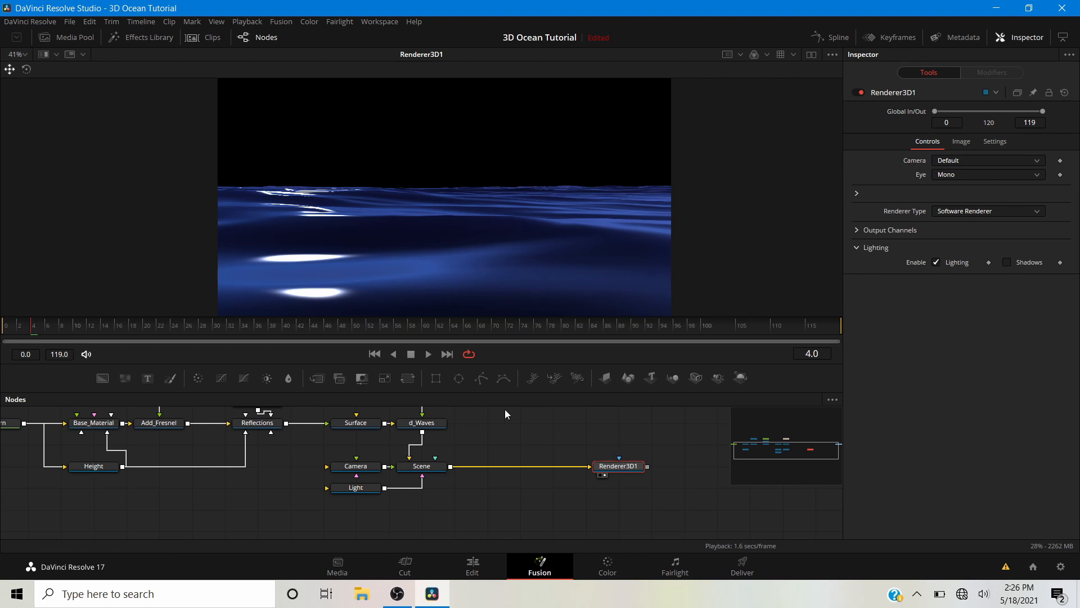
- Add a Wireless Link node beside Pattern_Link in the node graph
{"action": "left_click_drag", "start_coordinate": [517, 443], "coordinate": [433, 468]}
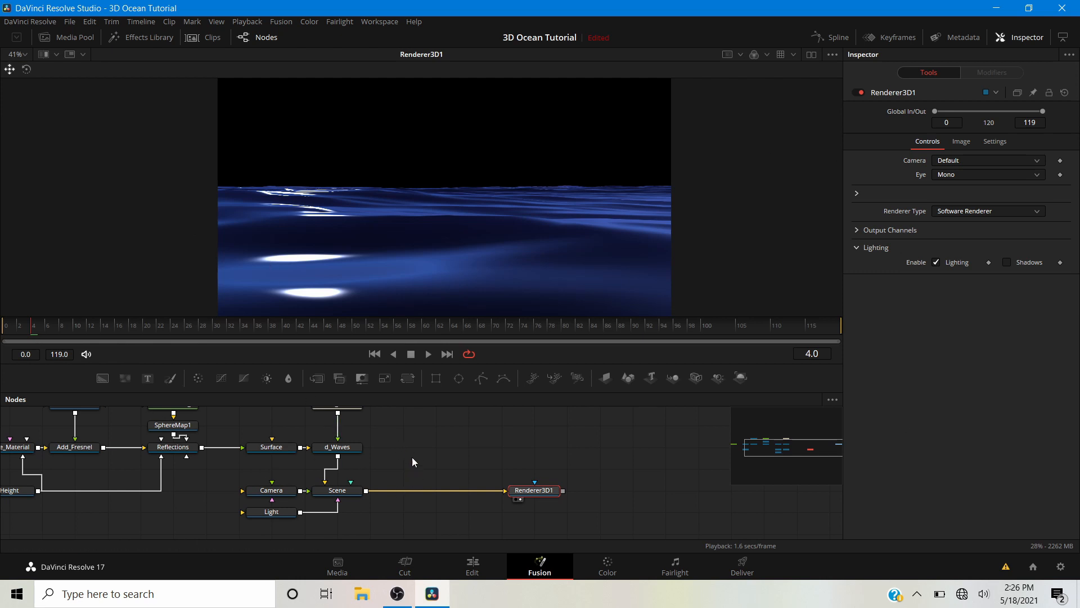
{"action": "left_click_drag", "start_coordinate": [412, 457], "coordinate": [427, 501]}
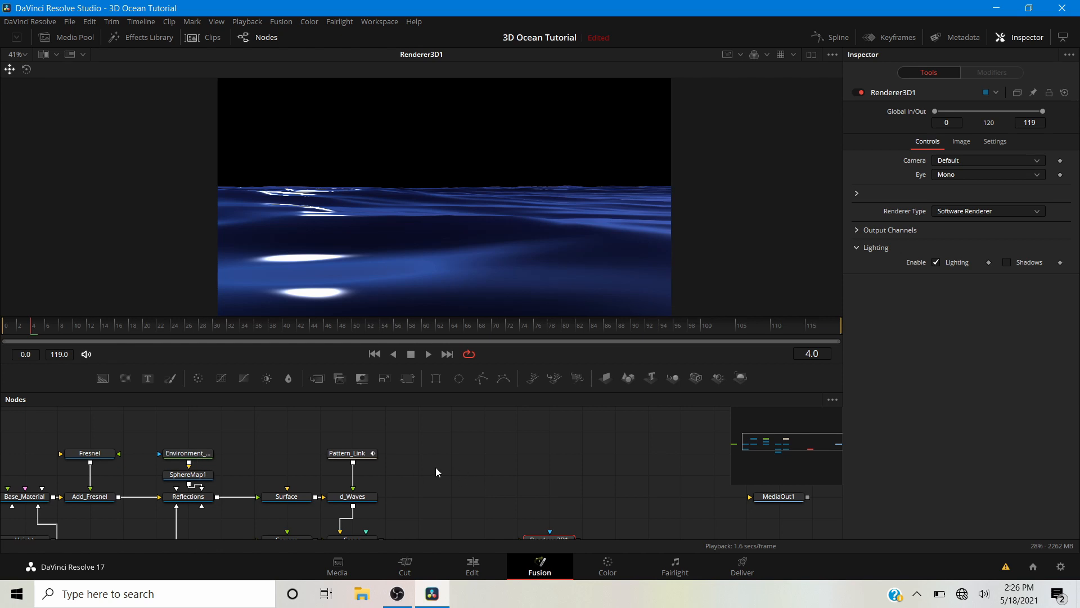
{"action": "left_click", "coordinate": [434, 449]}
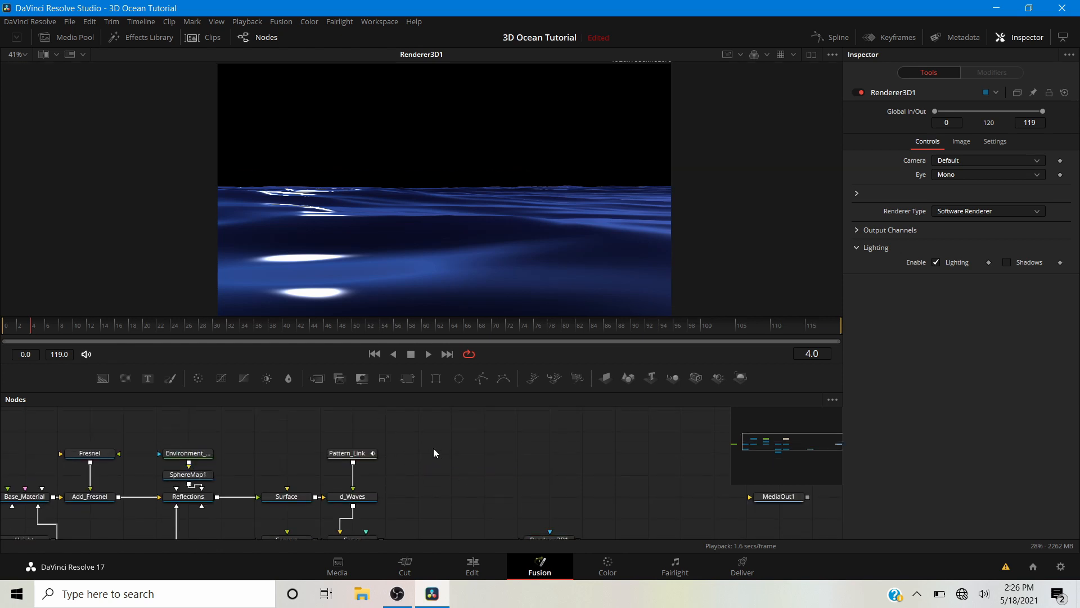
{"action": "right_click", "coordinate": [430, 449]}
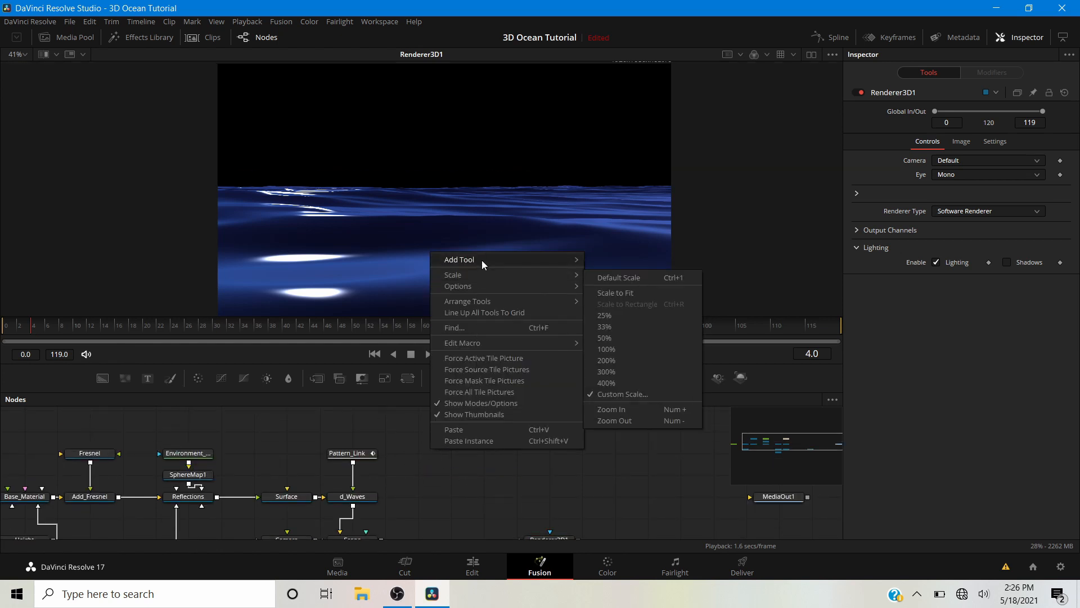
{"action": "mouse_move", "coordinate": [481, 260]}
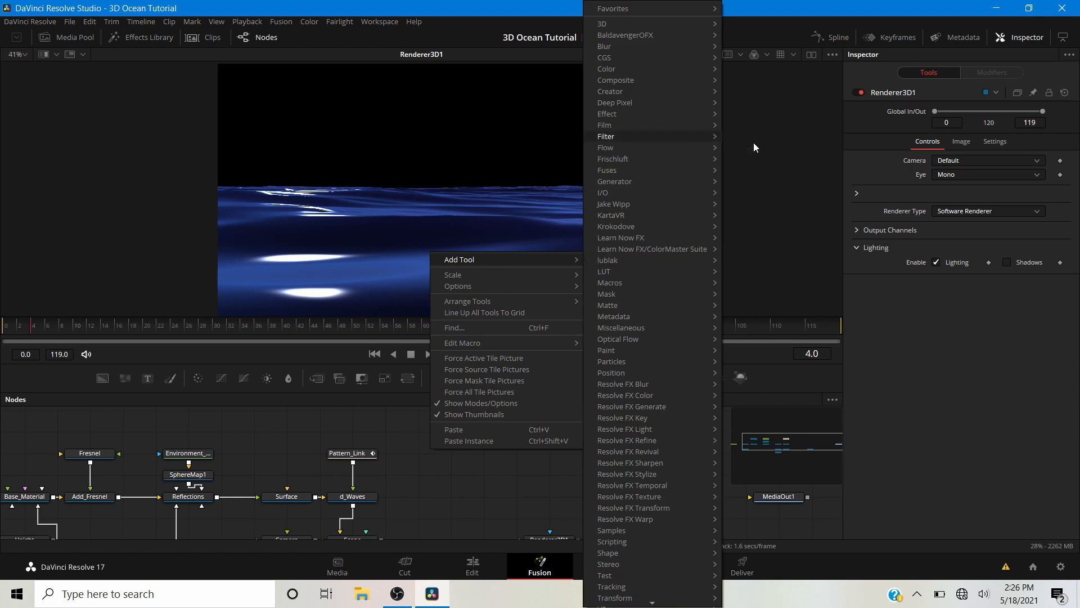
{"action": "mouse_move", "coordinate": [708, 149]}
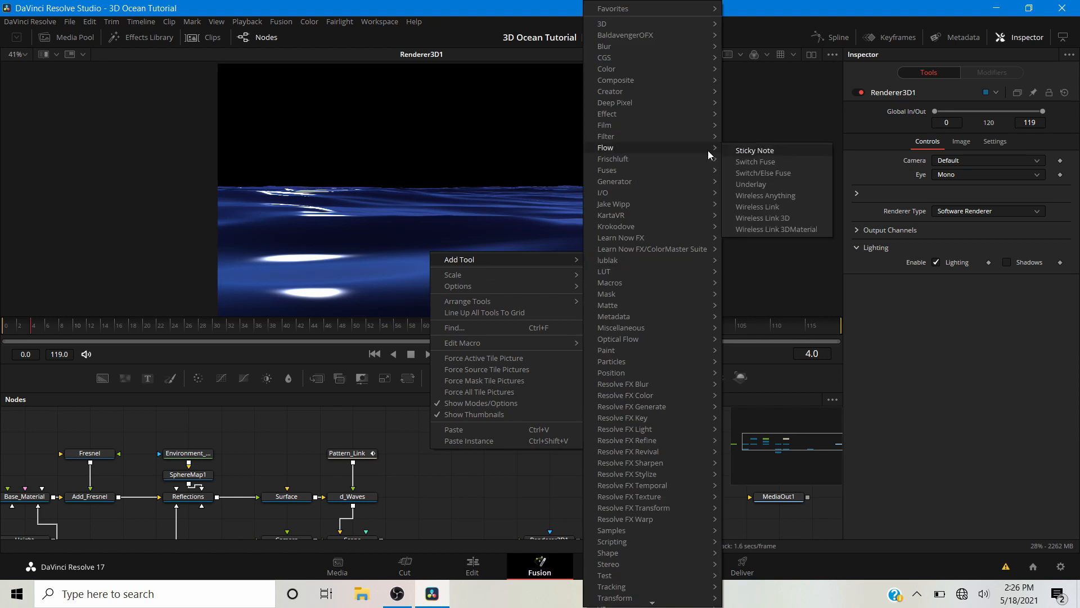
{"action": "left_click", "coordinate": [757, 206]}
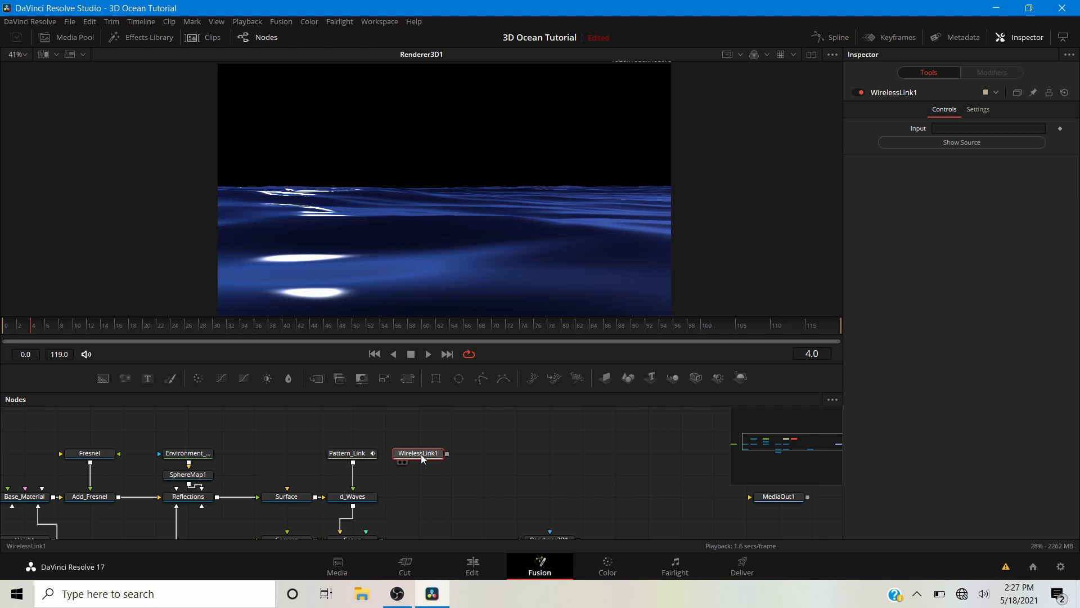
- Rename the new Wireless Link node as Environment_Link
{"action": "right_click", "coordinate": [421, 454]}
{"action": "left_click", "coordinate": [457, 352]}
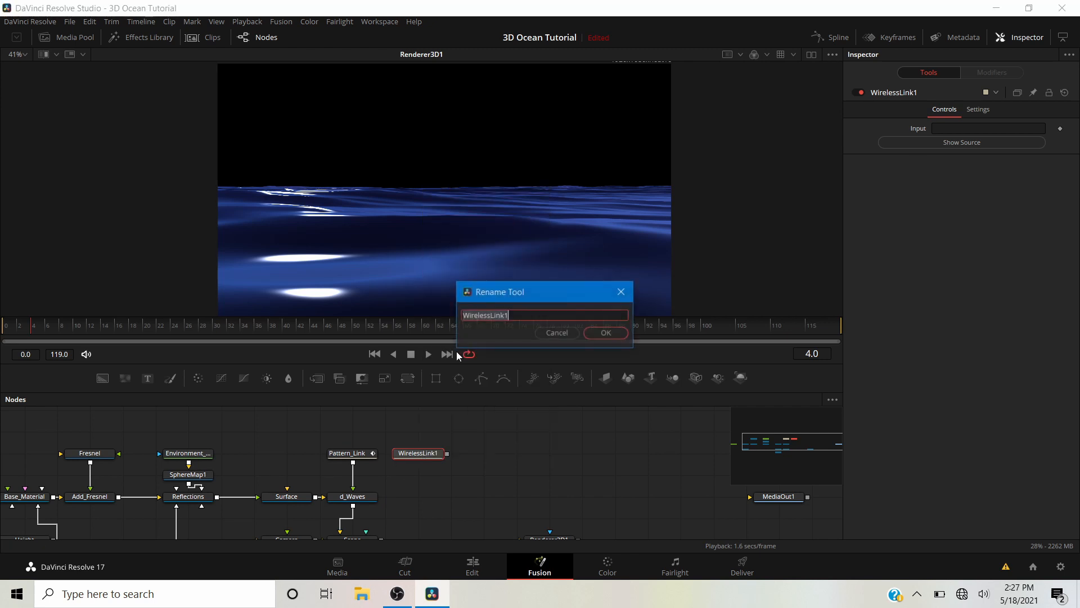
{"action": "type", "text": "En"}
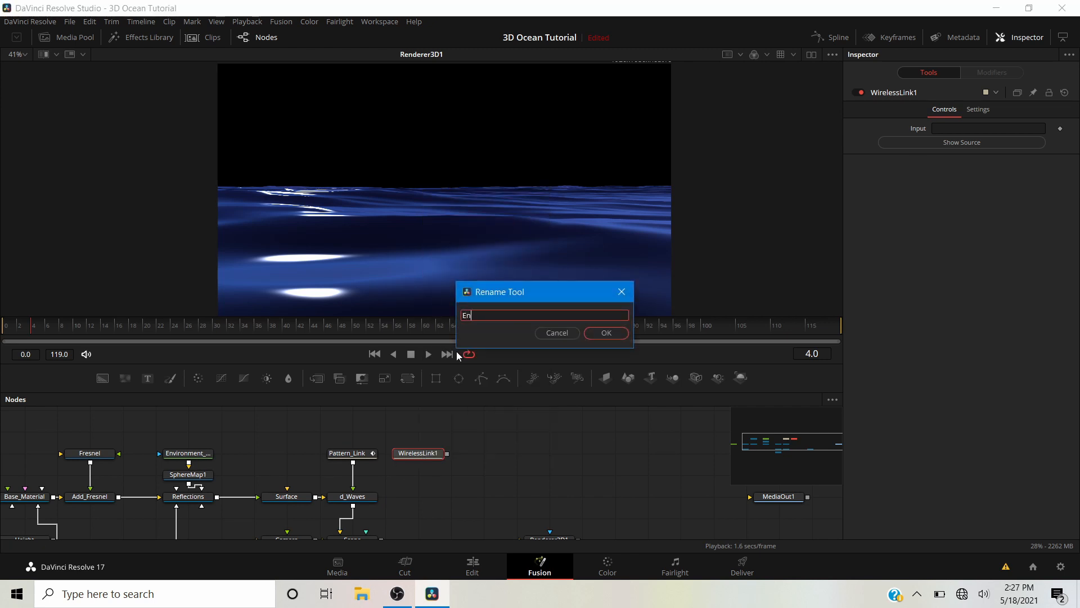
{"action": "type", "text": "vironment_Link"}
{"action": "key", "text": "Return"}
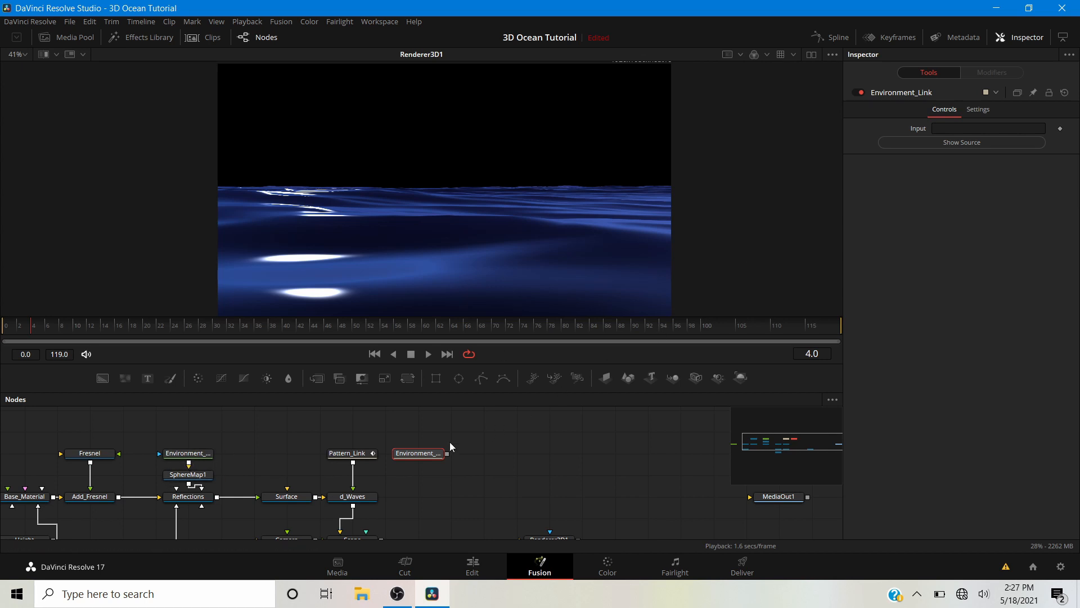
- Assign Environment_Map as the input of Environment_Link and show the link's output in the viewer
{"action": "left_click_drag", "start_coordinate": [195, 454], "coordinate": [947, 128]}
{"action": "left_click_drag", "start_coordinate": [450, 499], "coordinate": [472, 471]}
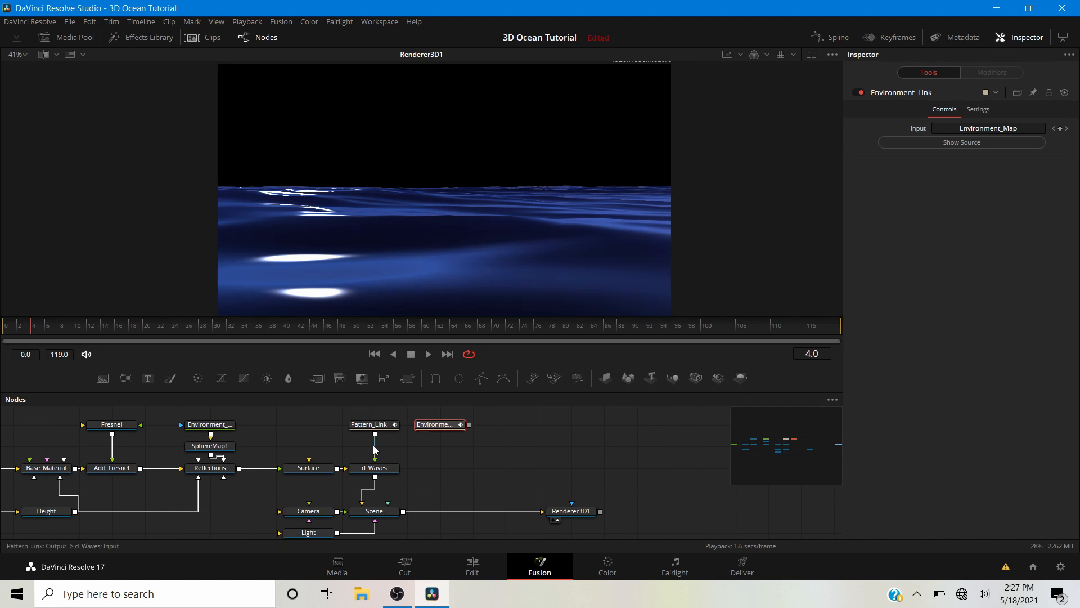
{"action": "left_click_drag", "start_coordinate": [441, 491], "coordinate": [393, 482]}
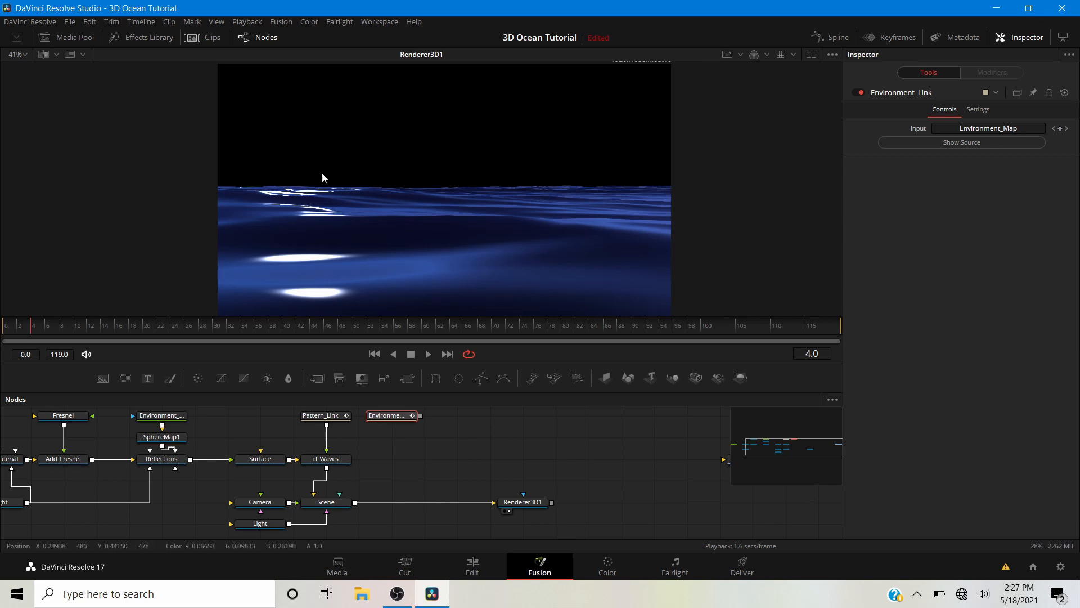
{"action": "left_click", "coordinate": [379, 426]}
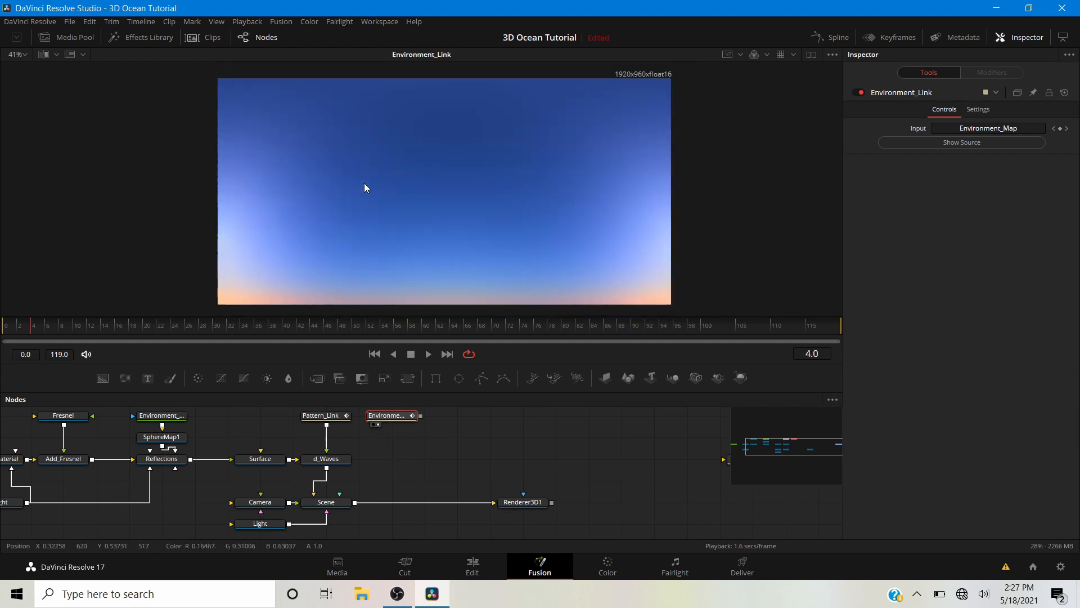
{"action": "scroll", "coordinate": [364, 183], "scroll_direction": "down", "scroll_amount": 2}
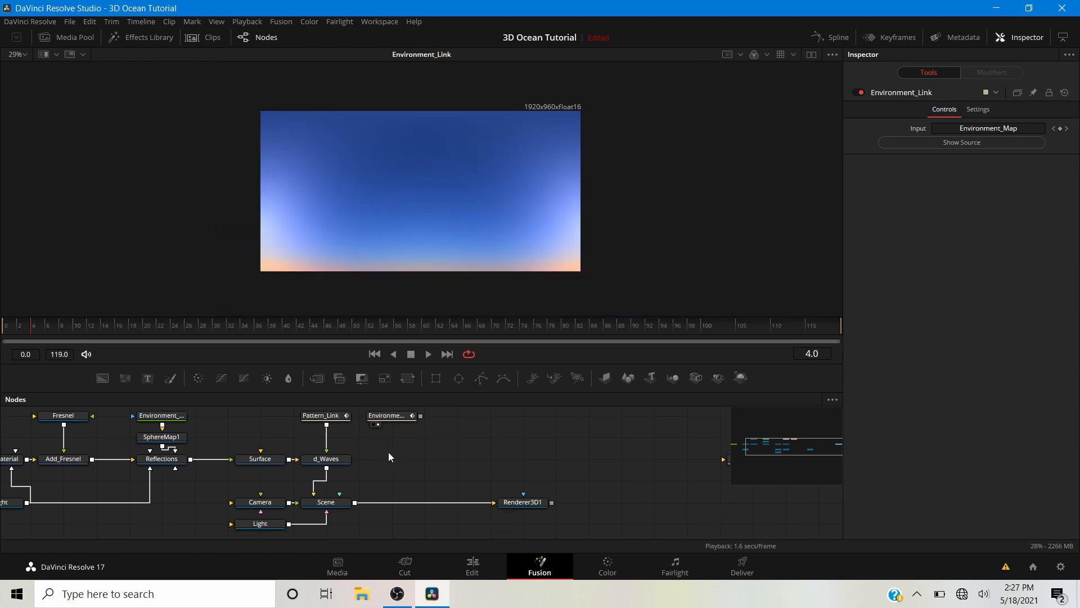
- Add a Shape 3D node below Environment_Link and show it in the viewer
{"action": "key", "text": "shift+space"}
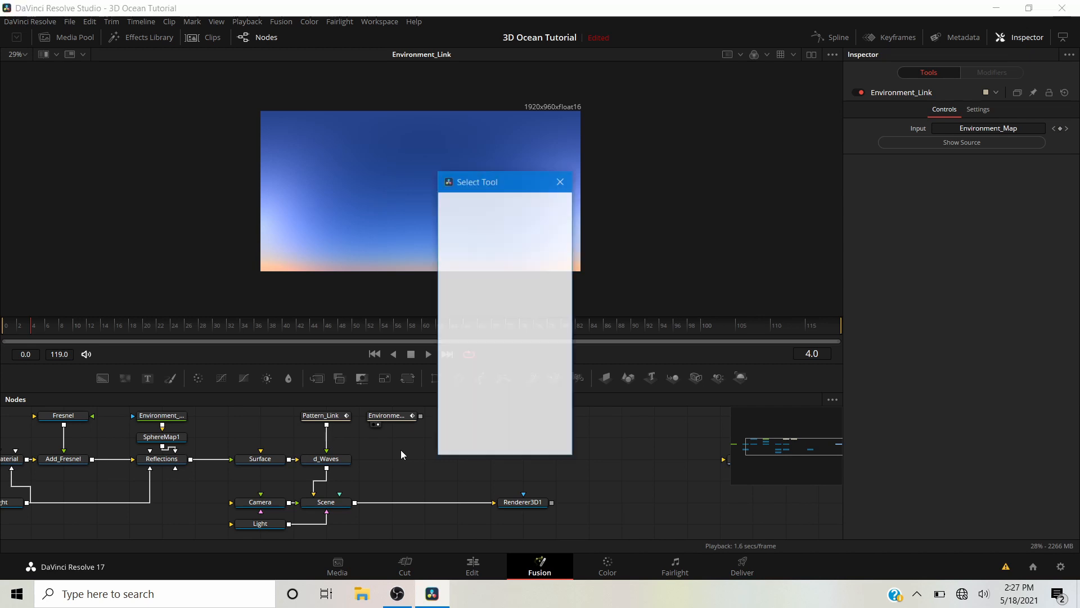
{"action": "type", "text": "shape"}
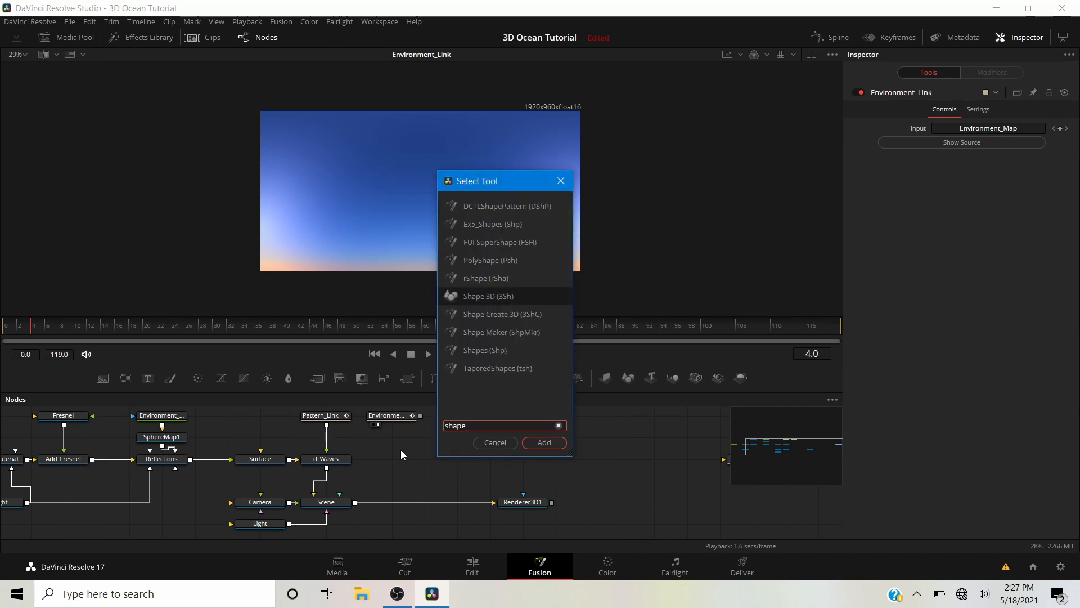
{"action": "key", "text": "Return"}
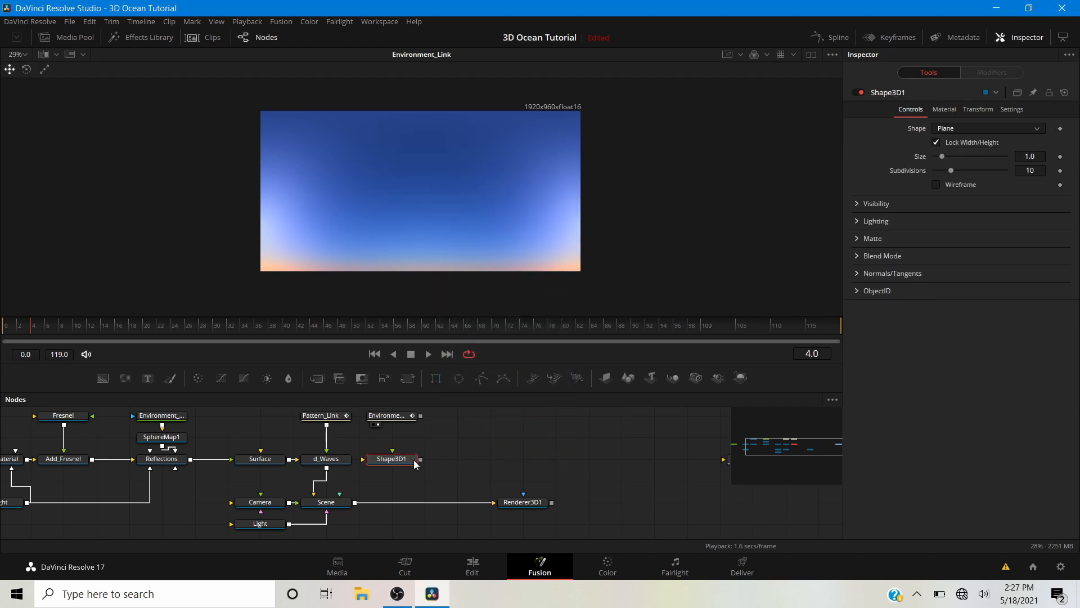
{"action": "key", "text": "1"}
{"action": "scroll", "coordinate": [375, 231], "scroll_direction": "up", "scroll_amount": 5}
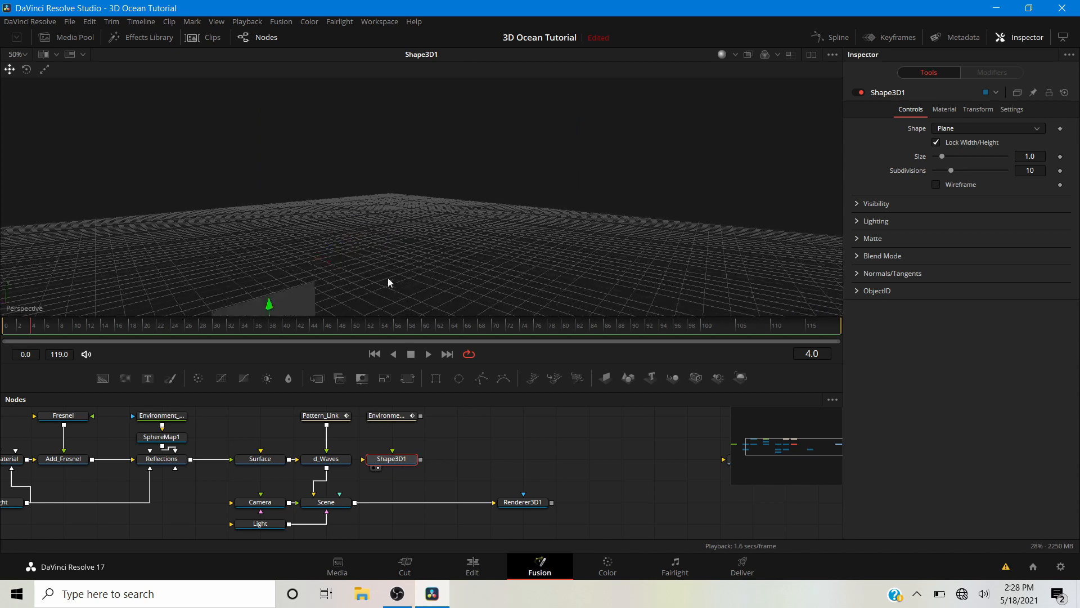
{"action": "left_click_drag", "start_coordinate": [387, 278], "coordinate": [464, 168]}
{"action": "left_click_drag", "start_coordinate": [472, 220], "coordinate": [403, 234]}
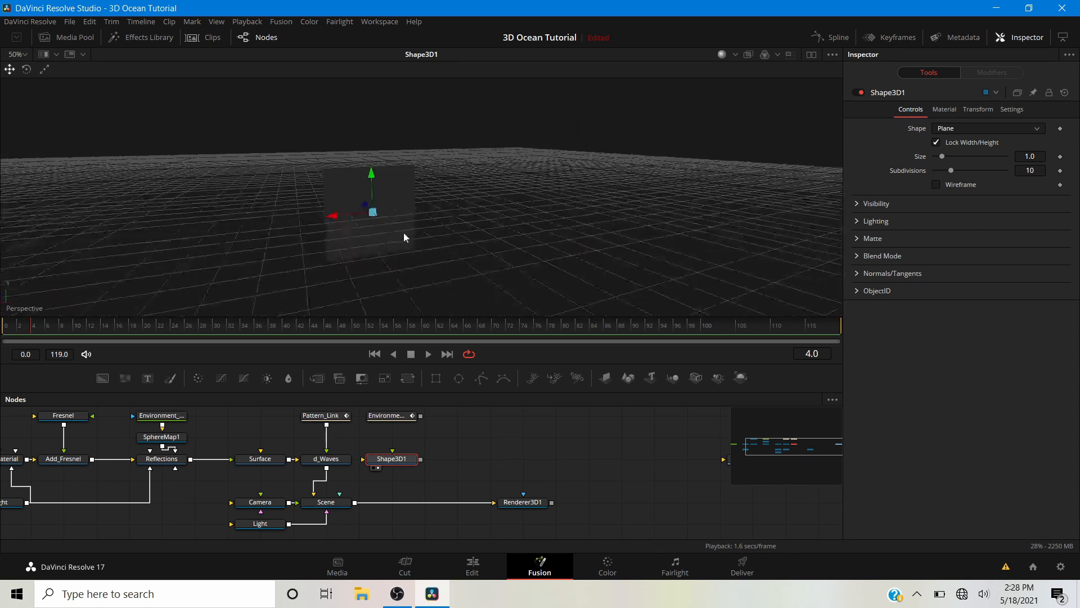
- Change Shape3D1 to a Sphere with a radius of 50 and inspect it from another angle
{"action": "left_click", "coordinate": [977, 132]}
{"action": "left_click", "coordinate": [950, 167]}
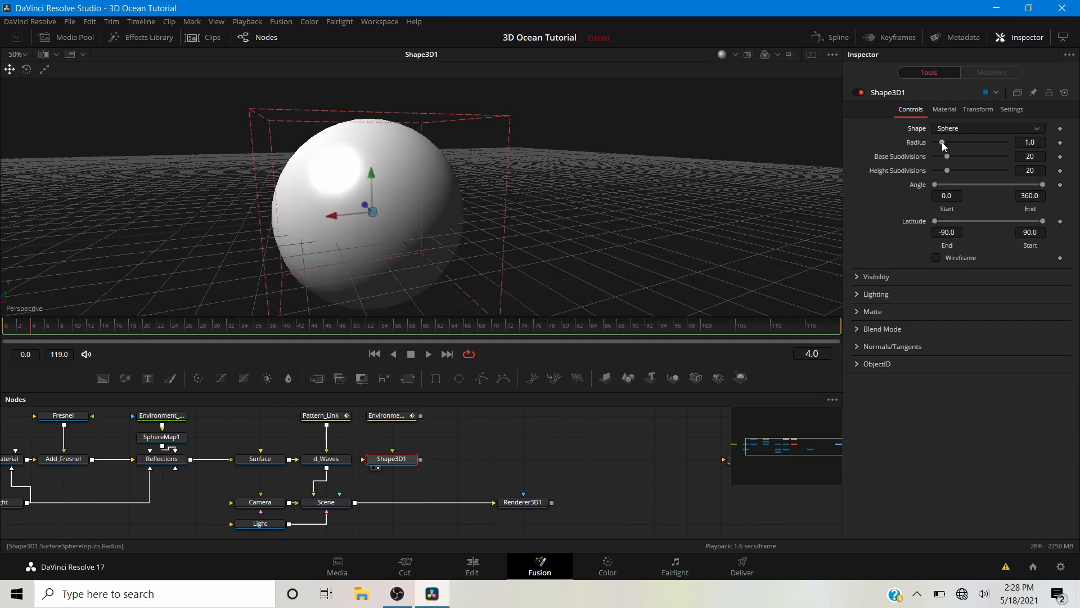
{"action": "left_click_drag", "start_coordinate": [942, 142], "coordinate": [1024, 141]}
{"action": "left_click", "coordinate": [1029, 143]}
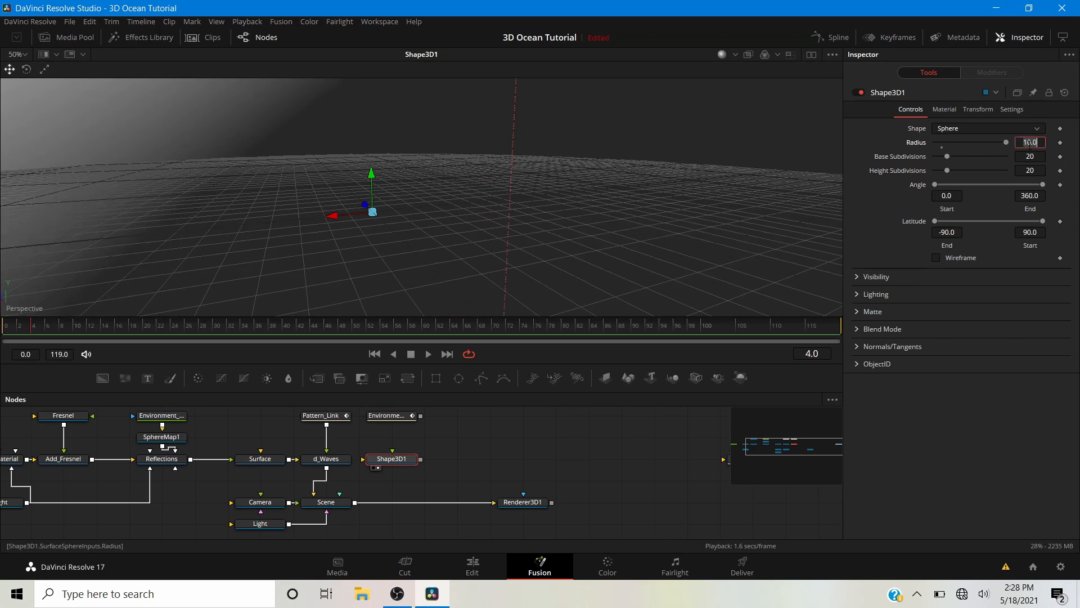
{"action": "key", "text": "Return"}
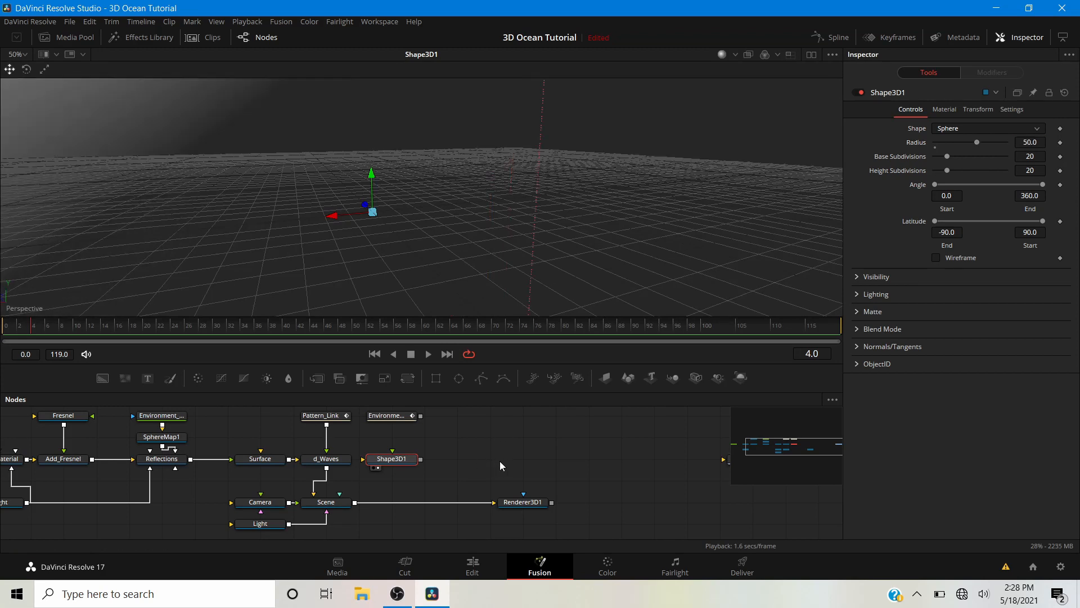
{"action": "left_click_drag", "start_coordinate": [568, 305], "coordinate": [201, 296]}
{"action": "left_click_drag", "start_coordinate": [442, 218], "coordinate": [567, 224]}
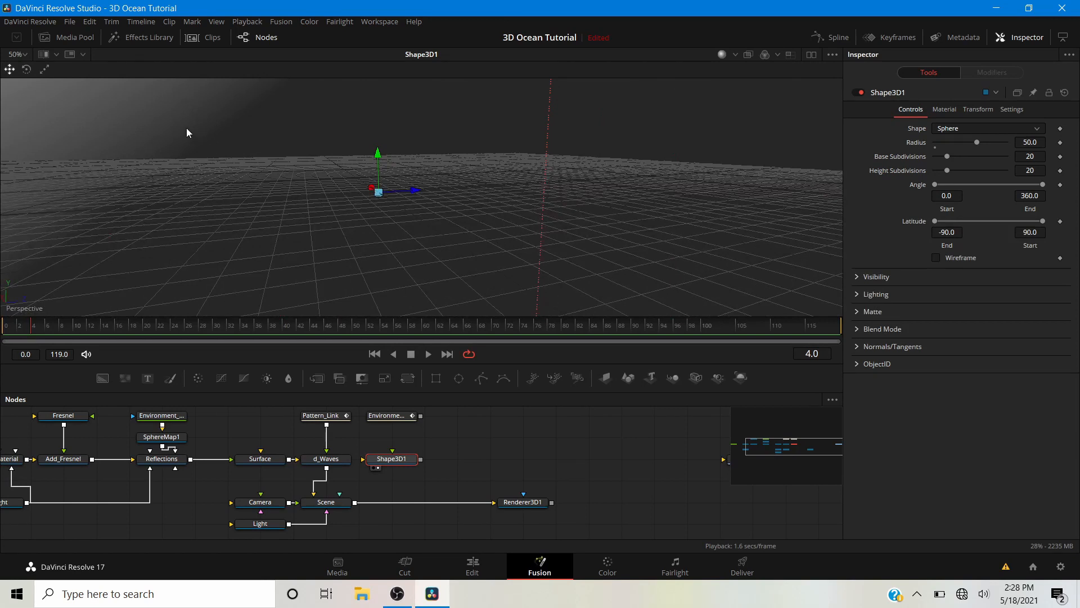
- Turn off Affected by Lights for the sphere and set its base and height subdivisions to 37
{"action": "left_click", "coordinate": [859, 293]}
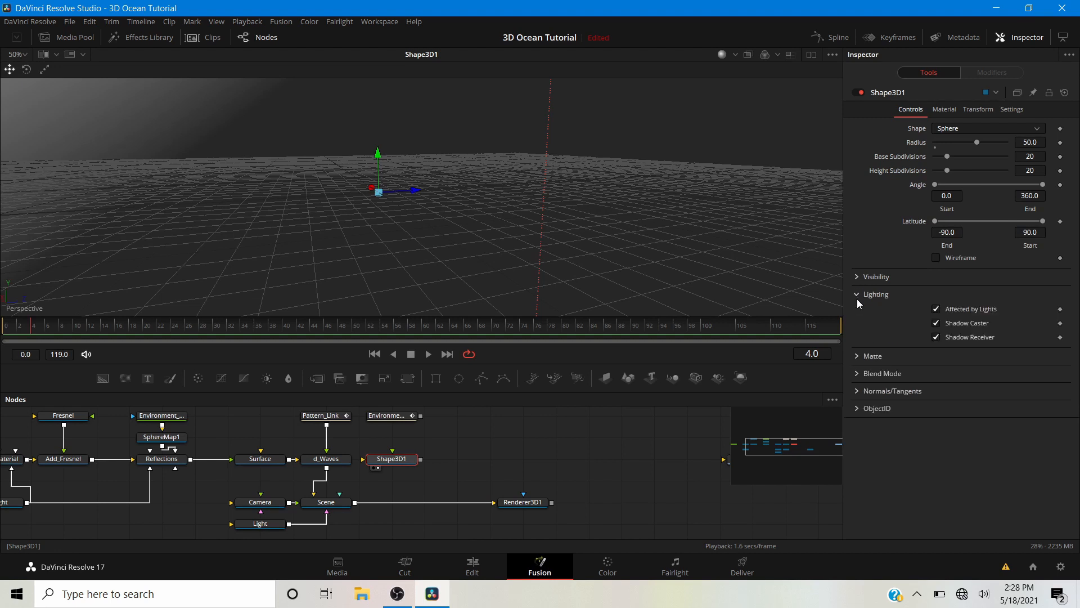
{"action": "left_click", "coordinate": [936, 310]}
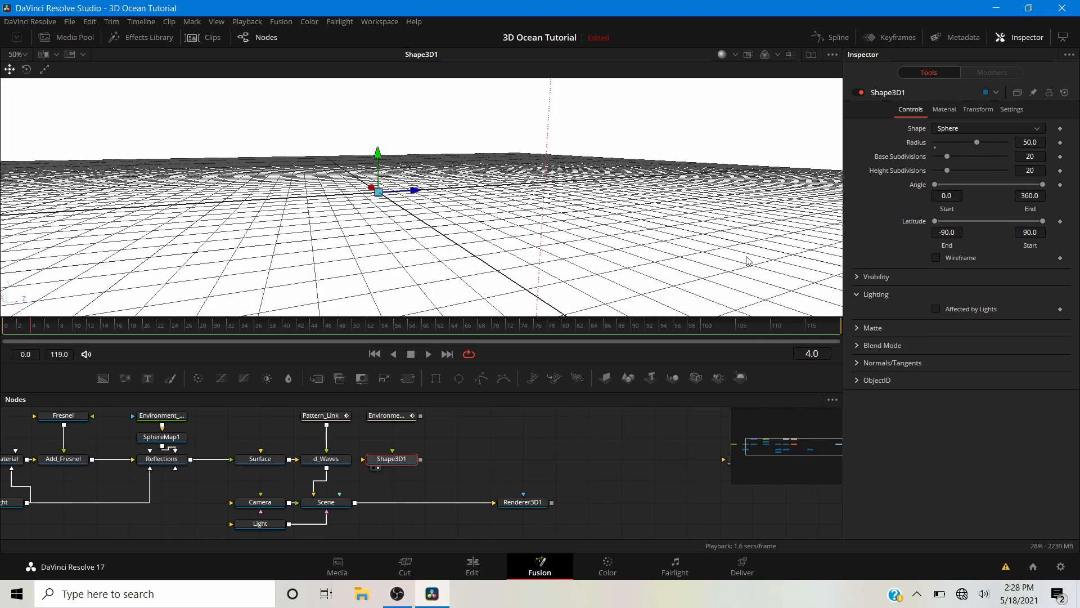
{"action": "left_click_drag", "start_coordinate": [680, 233], "coordinate": [616, 304]}
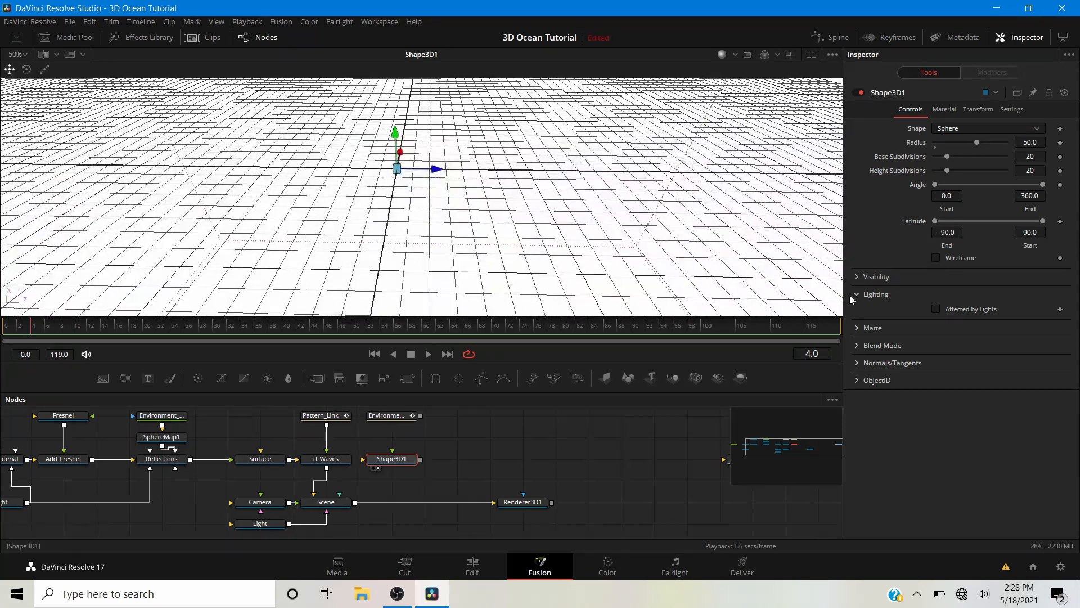
{"action": "left_click", "coordinate": [857, 294]}
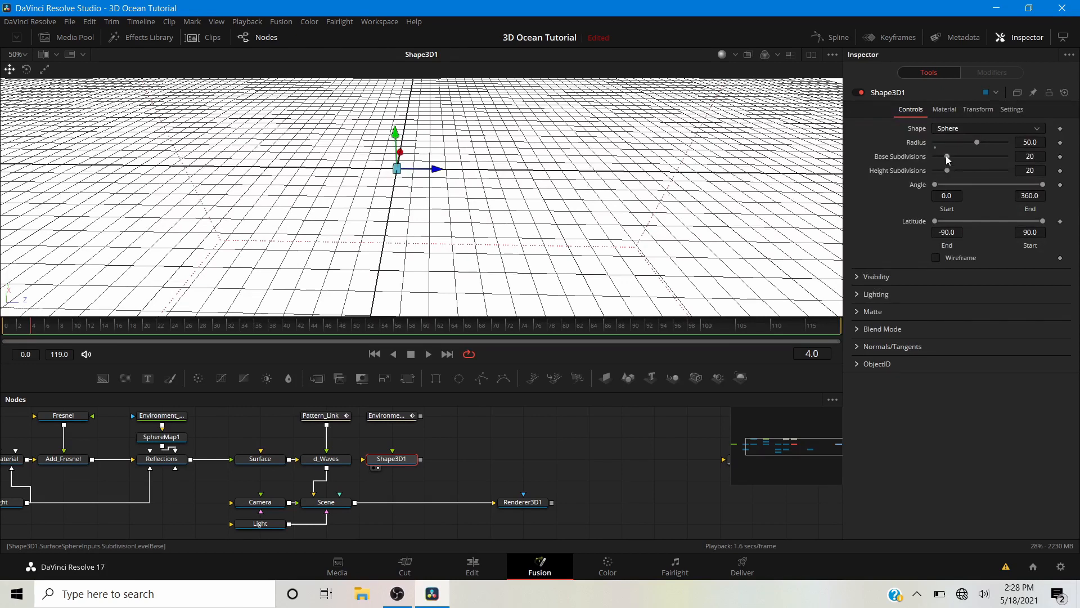
{"action": "left_click_drag", "start_coordinate": [947, 157], "coordinate": [960, 177]}
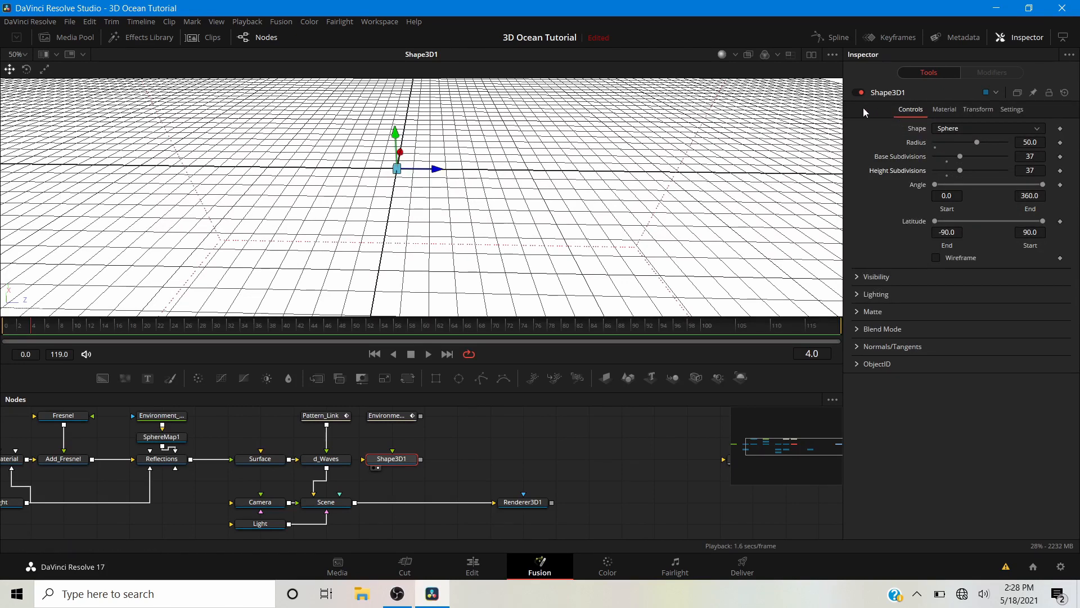
{"action": "left_click_drag", "start_coordinate": [453, 213], "coordinate": [383, 144]}
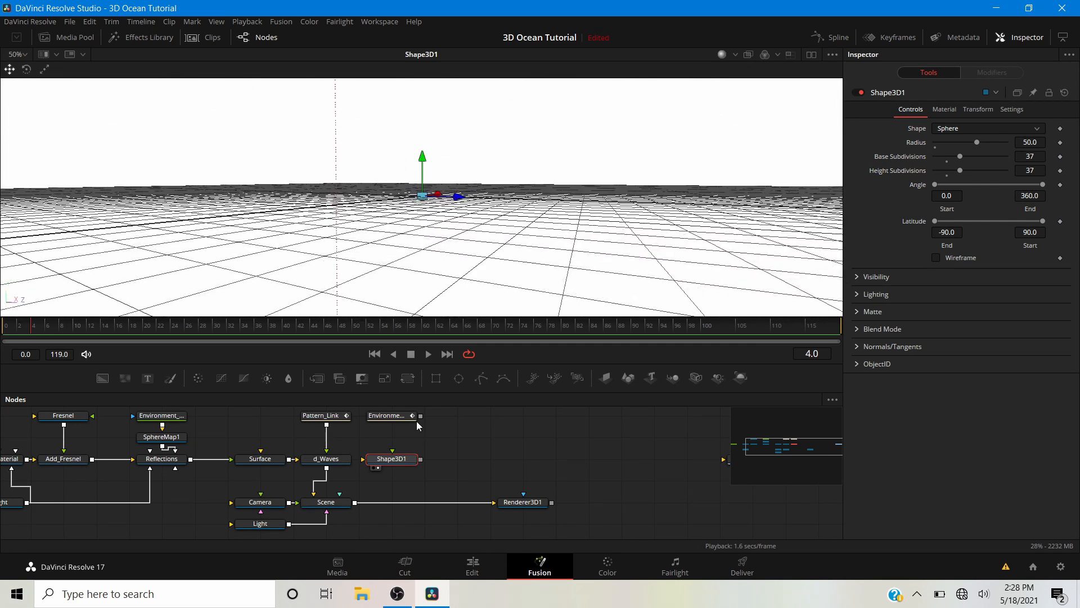
- Connect Environment_Link to Shape3D1 as its texture, and connect Shape3D1 to Scene
{"action": "left_click_drag", "start_coordinate": [421, 420], "coordinate": [391, 465]}
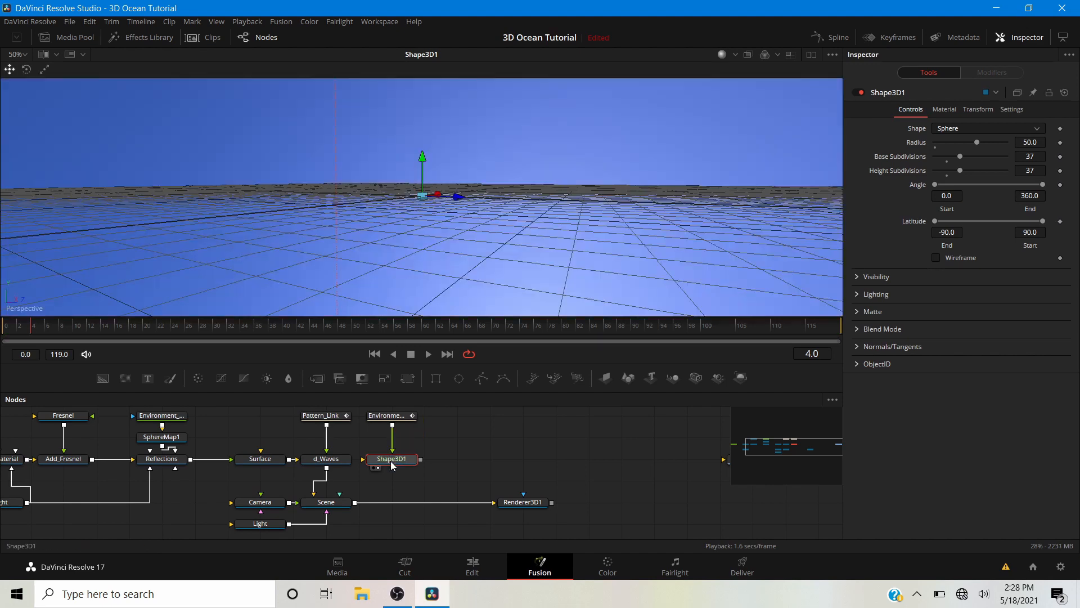
{"action": "left_click_drag", "start_coordinate": [288, 193], "coordinate": [346, 298]}
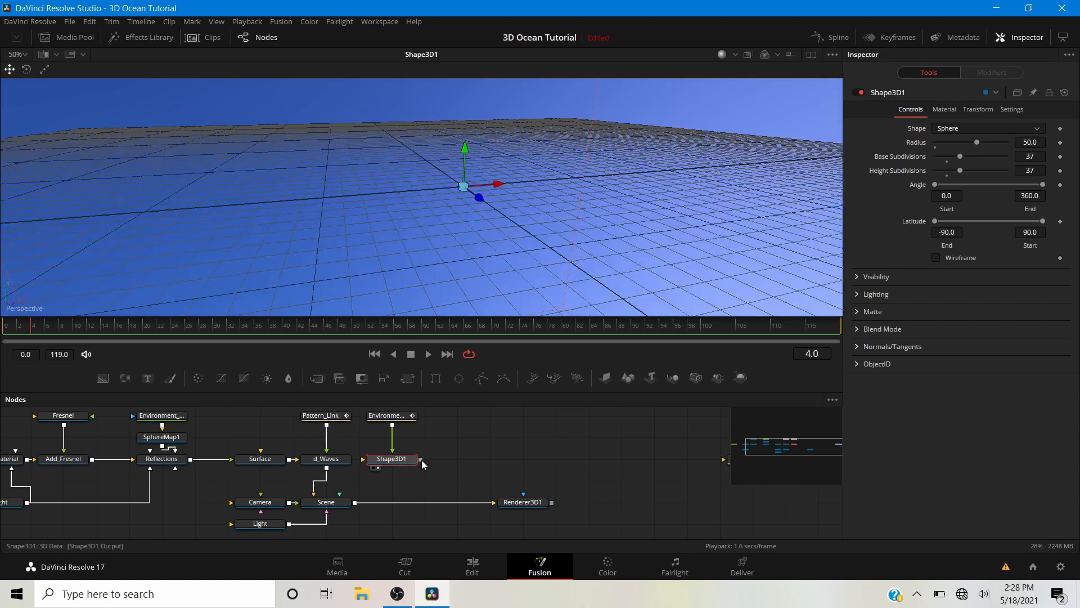
{"action": "left_click_drag", "start_coordinate": [421, 461], "coordinate": [327, 509]}
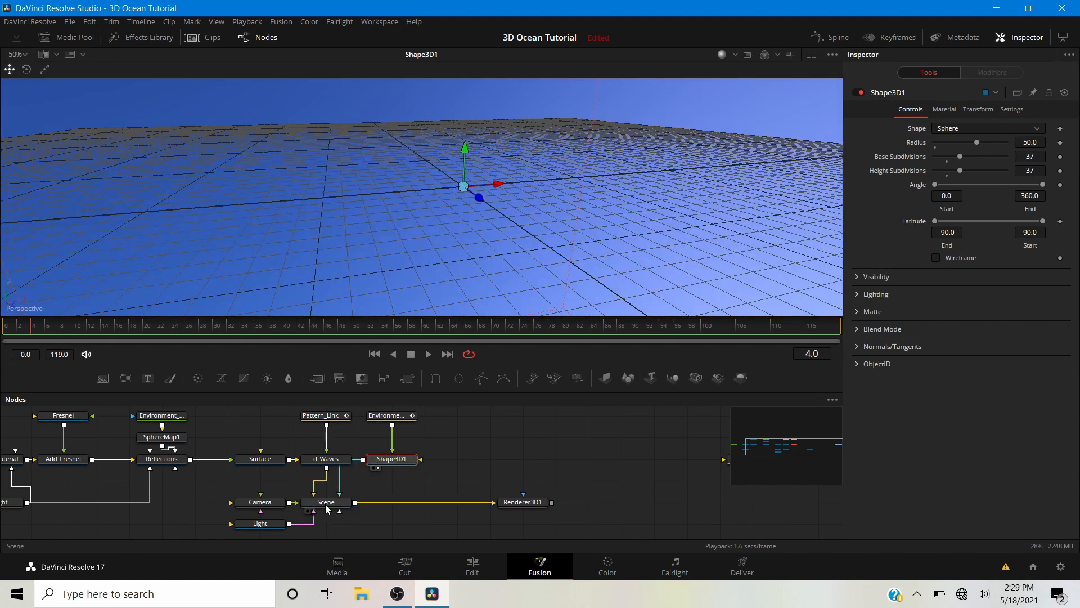
- Rename the Shape3D1 node to World_Sphere
{"action": "right_click", "coordinate": [387, 459]}
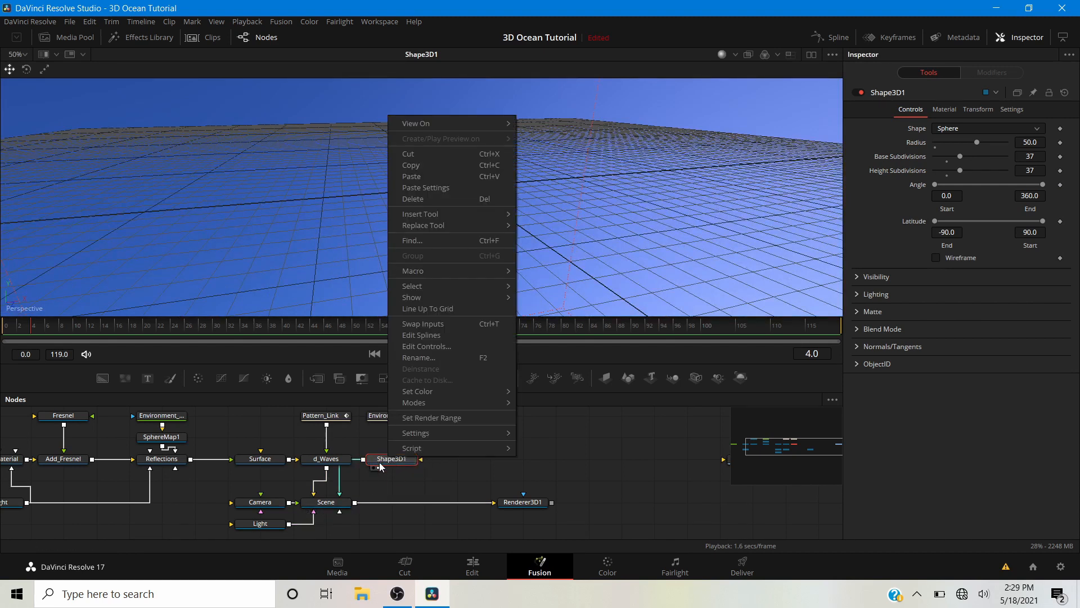
{"action": "mouse_move", "coordinate": [387, 460]}
{"action": "left_mouse_down"}
{"action": "mouse_move", "coordinate": [414, 464]}
{"action": "mouse_move", "coordinate": [414, 480]}
{"action": "mouse_move", "coordinate": [389, 462]}
{"action": "left_mouse_up"}
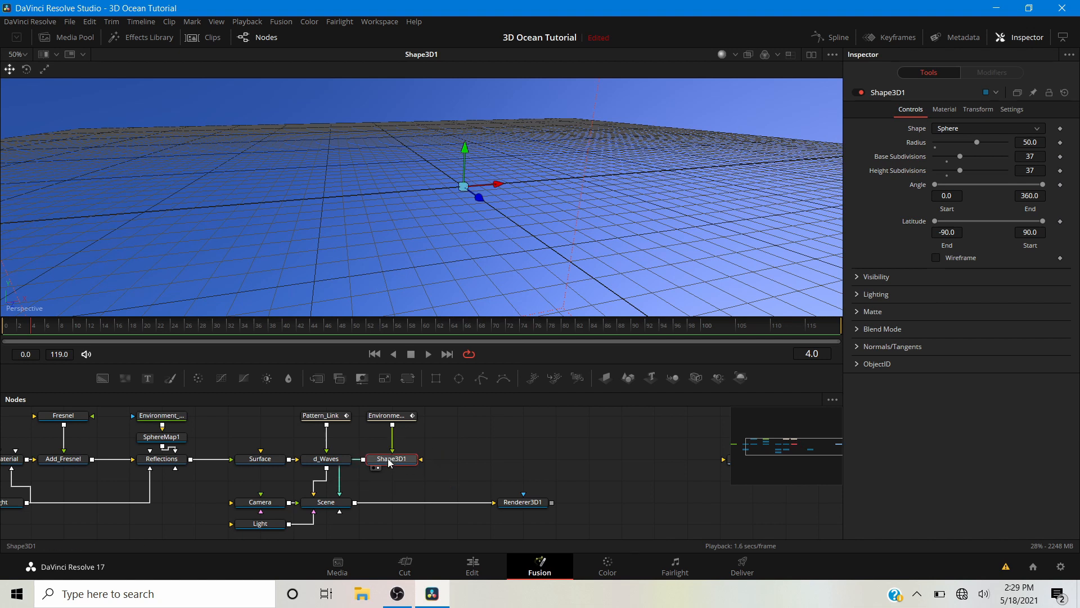
{"action": "right_click", "coordinate": [388, 461]}
{"action": "left_click", "coordinate": [416, 356]}
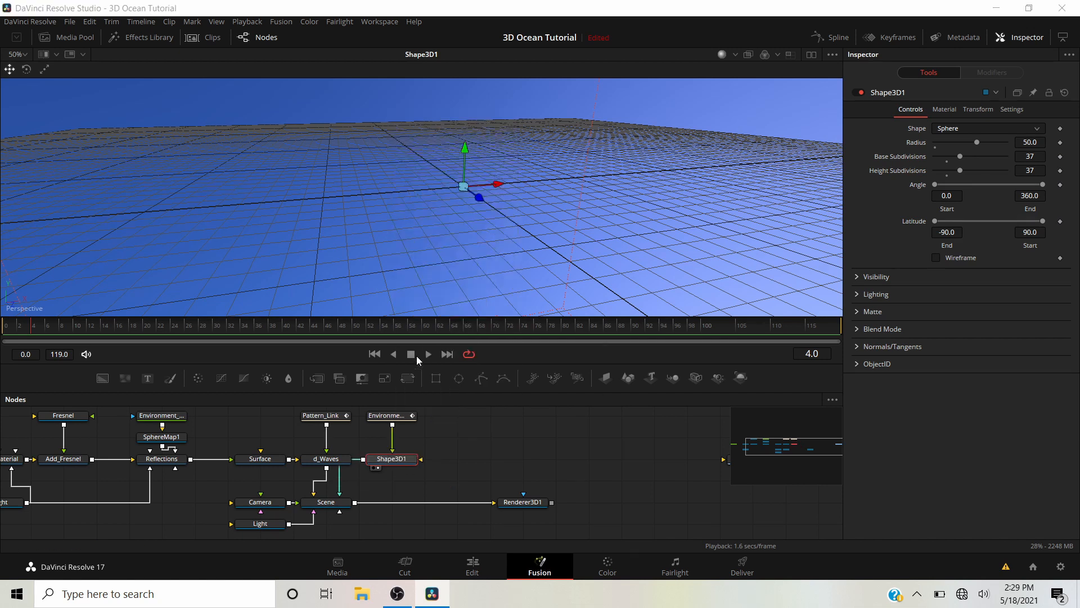
{"action": "type", "text": "World"}
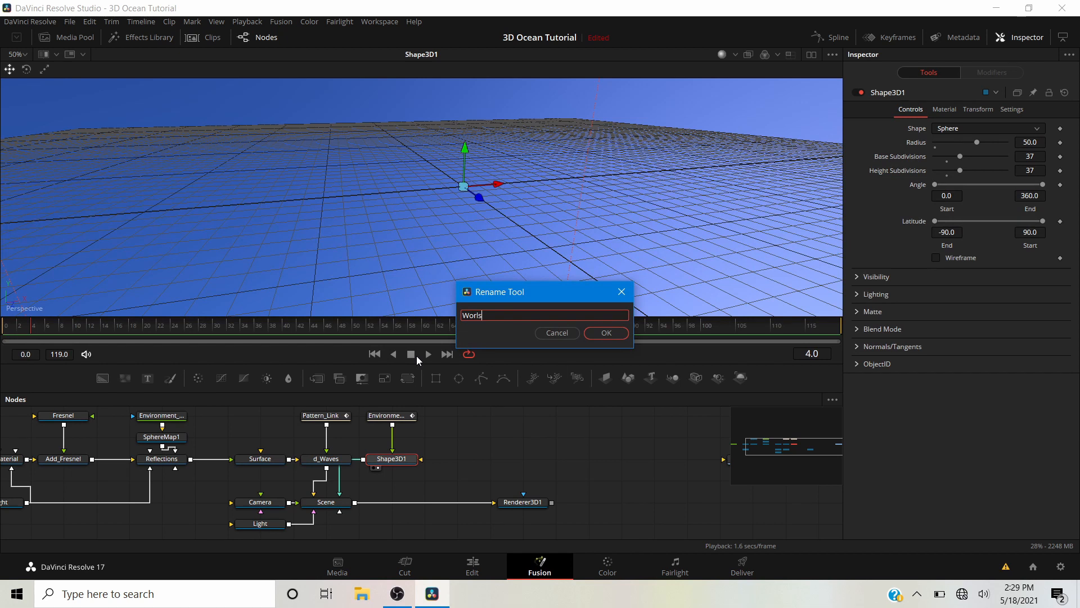
{"action": "type", "text": "_Sphere"}
{"action": "left_click", "coordinate": [599, 334]}
- Show the Scene node in the viewer and look over the ocean inside the sky sphere
{"action": "left_click", "coordinate": [330, 502]}
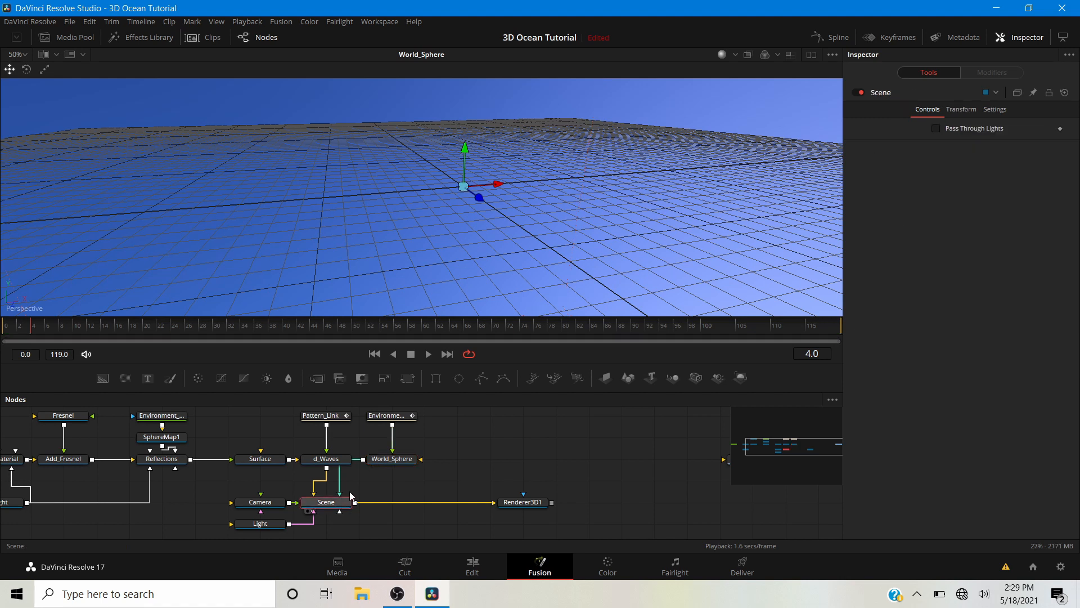
{"action": "key", "text": "1"}
{"action": "left_click_drag", "start_coordinate": [461, 274], "coordinate": [354, 332]}
- Show the Renderer3D1 output in the viewer and examine the horizon and wave edges up close
{"action": "left_click", "coordinate": [523, 500]}
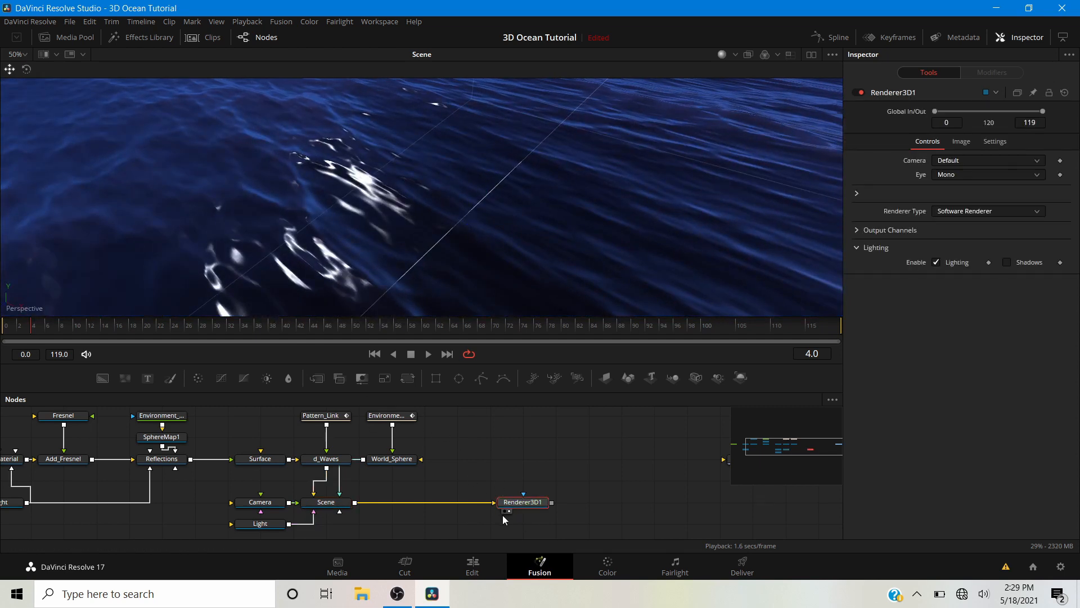
{"action": "left_click", "coordinate": [504, 511]}
{"action": "left_click_drag", "start_coordinate": [427, 186], "coordinate": [453, 202]}
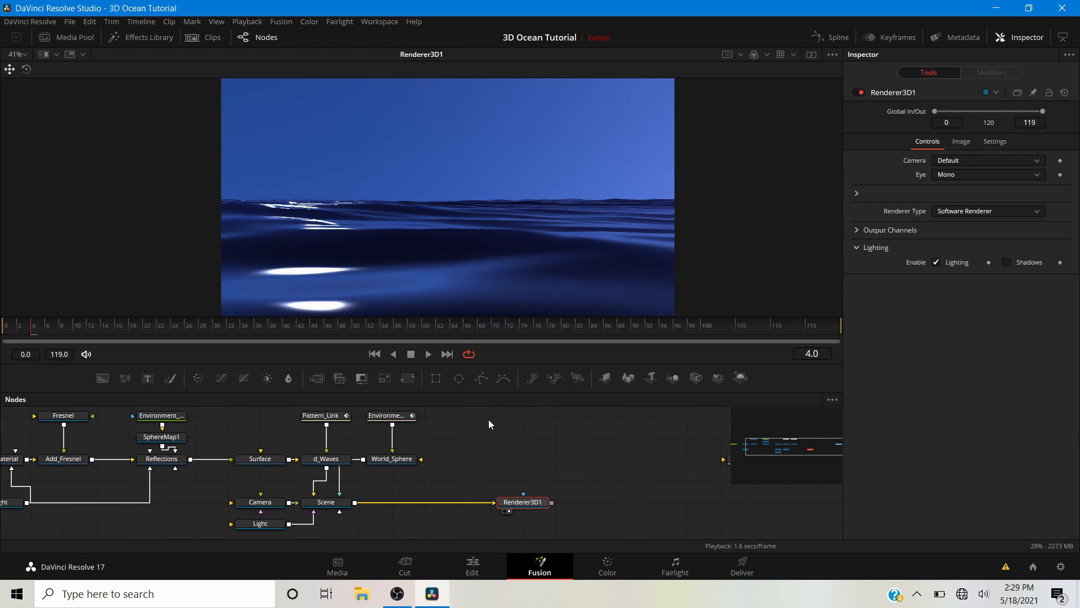
{"action": "left_click_drag", "start_coordinate": [536, 475], "coordinate": [454, 469]}
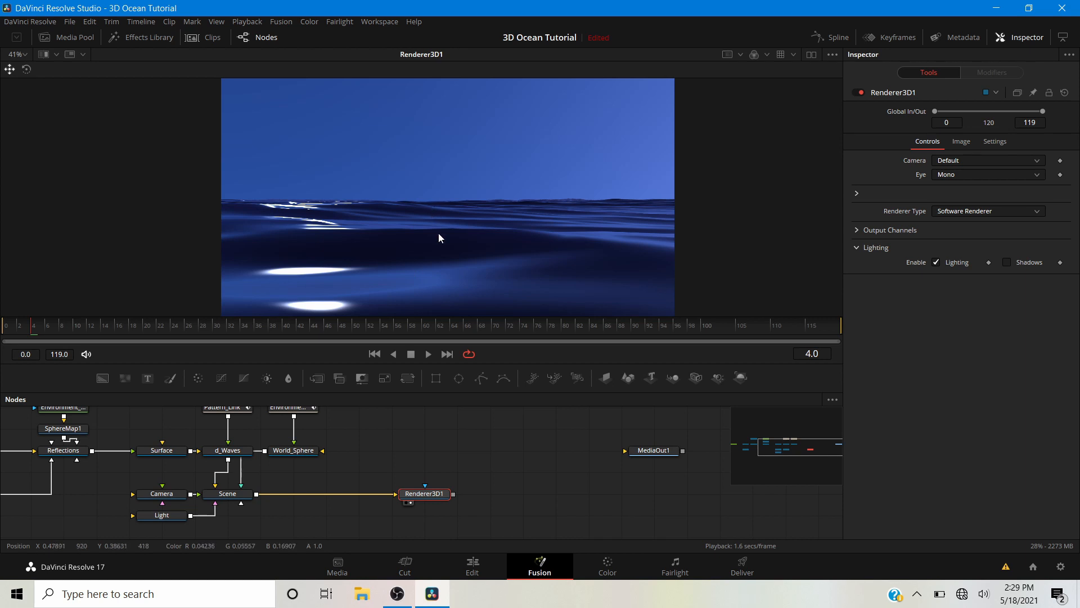
{"action": "scroll", "coordinate": [480, 205], "scroll_direction": "up", "scroll_amount": 6}
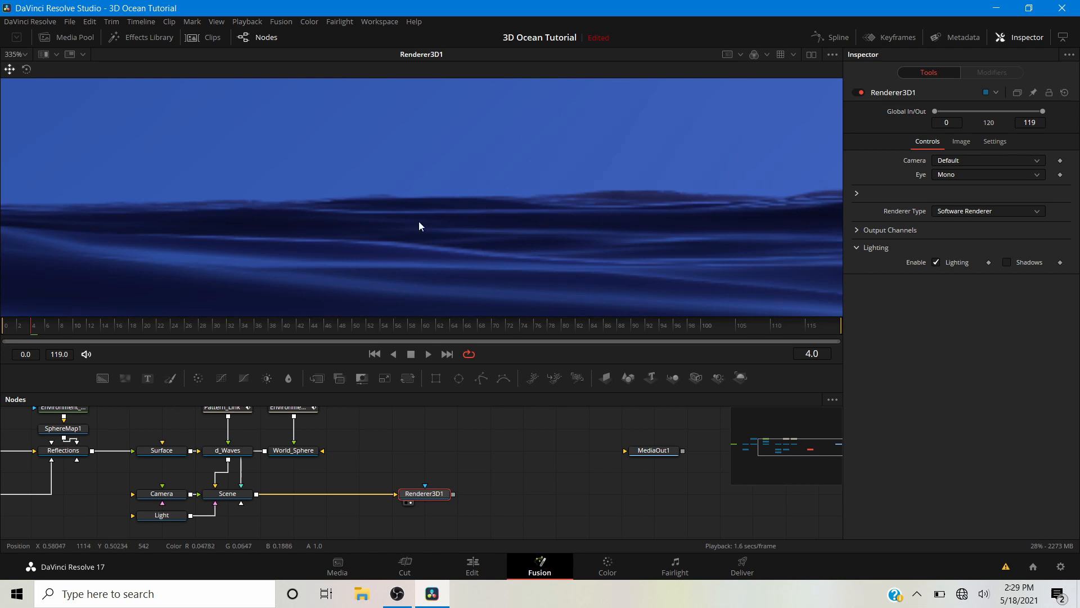
{"action": "right_click", "coordinate": [265, 350]}
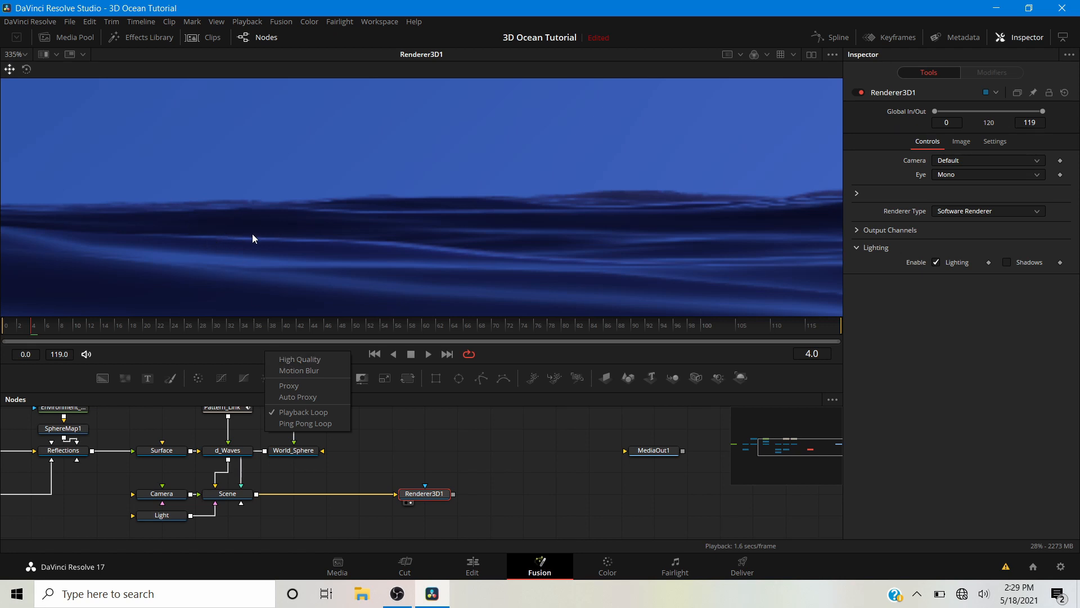
{"action": "left_click", "coordinate": [415, 465]}
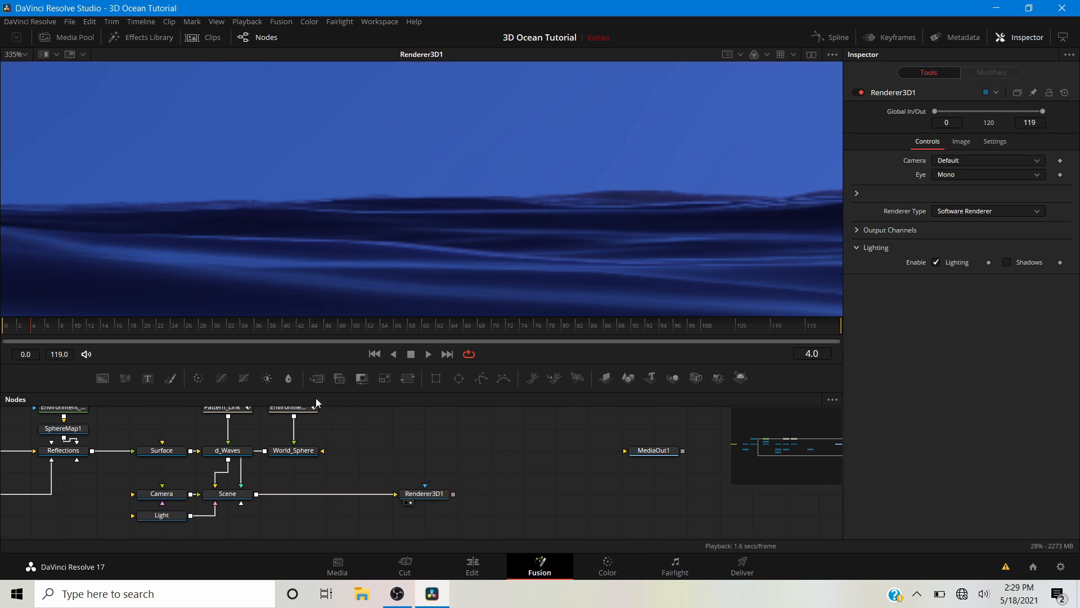
{"action": "scroll", "coordinate": [268, 259], "scroll_direction": "down", "scroll_amount": 5}
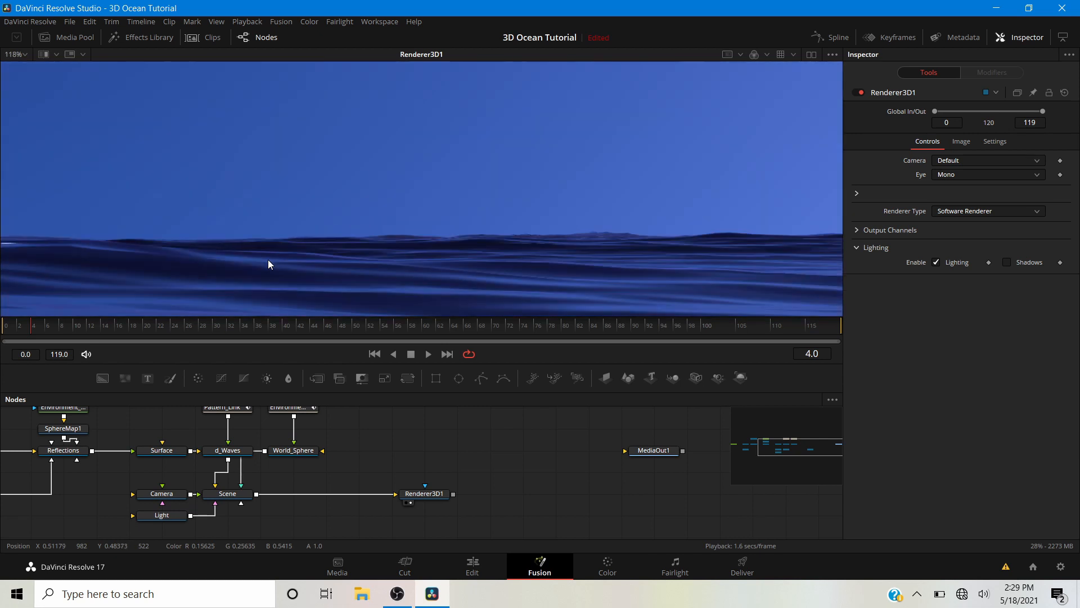
{"action": "left_click_drag", "start_coordinate": [268, 259], "coordinate": [312, 227]}
{"action": "scroll", "coordinate": [311, 230], "scroll_direction": "down", "scroll_amount": 3}
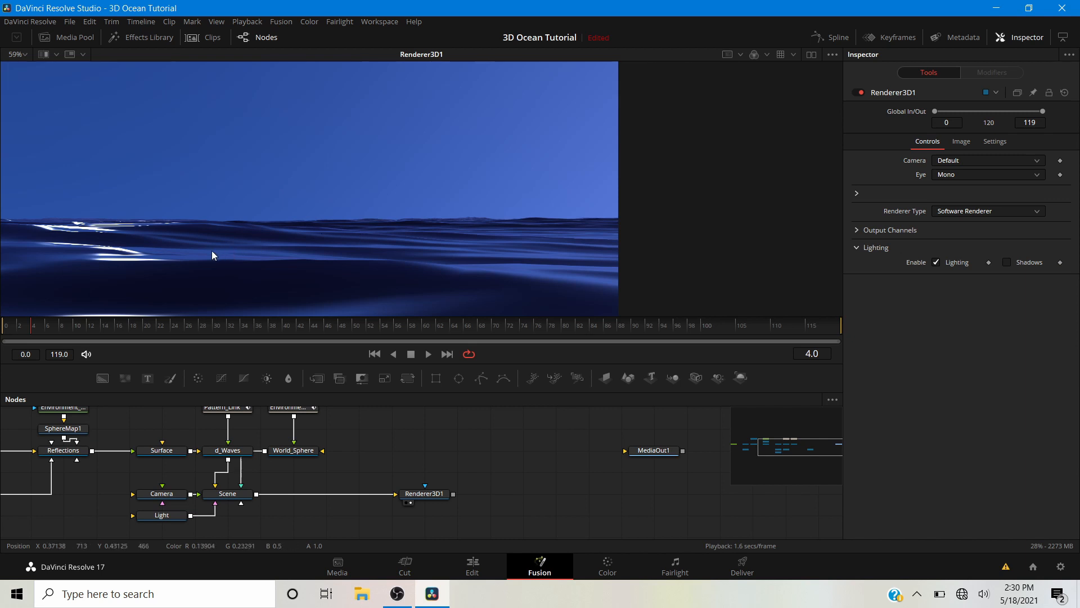
{"action": "left_click_drag", "start_coordinate": [211, 251], "coordinate": [312, 242]}
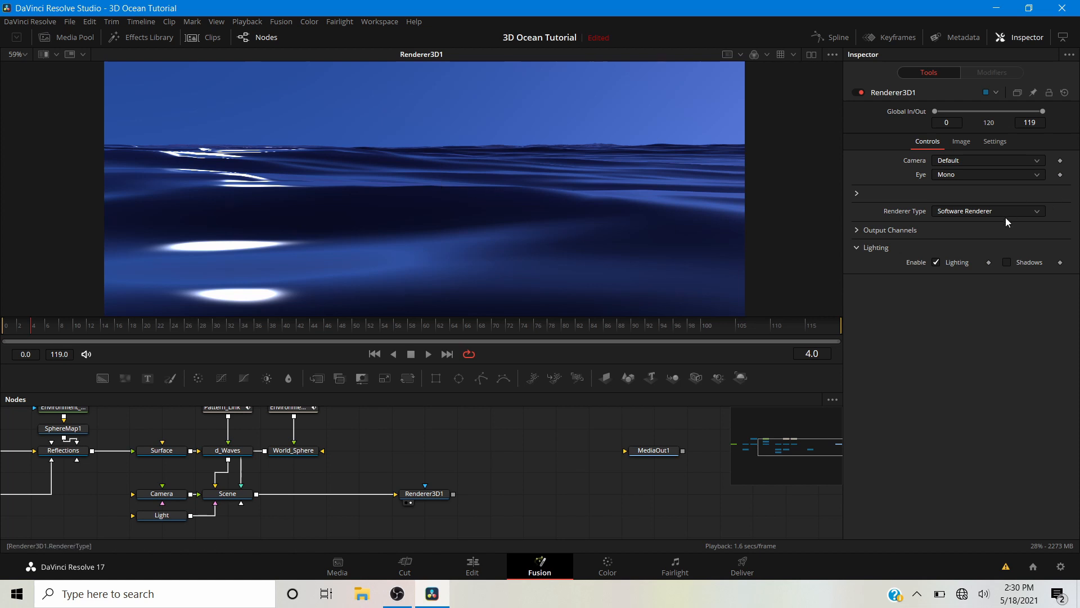
- Change the Renderer3D1 renderer type to OpenGL Renderer and check the waves near the horizon
{"action": "left_click", "coordinate": [967, 208]}
{"action": "left_click", "coordinate": [960, 225]}
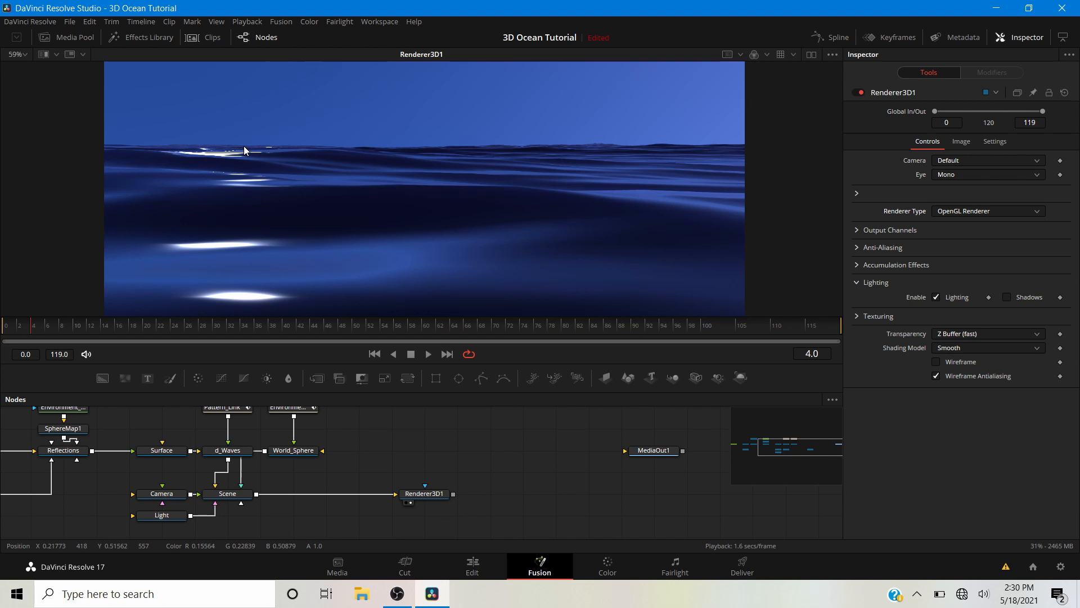
{"action": "scroll", "coordinate": [244, 147], "scroll_direction": "up", "scroll_amount": 2}
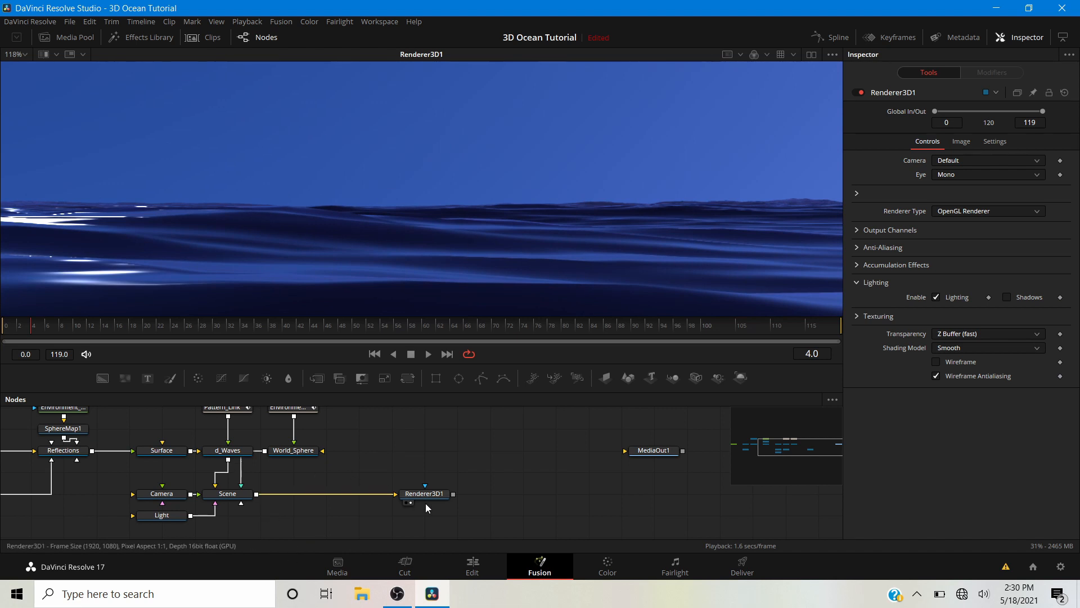
- View the Scene node again and inspect the ocean and camera placement from close to the water level
{"action": "left_click", "coordinate": [230, 495]}
{"action": "key", "text": "1"}
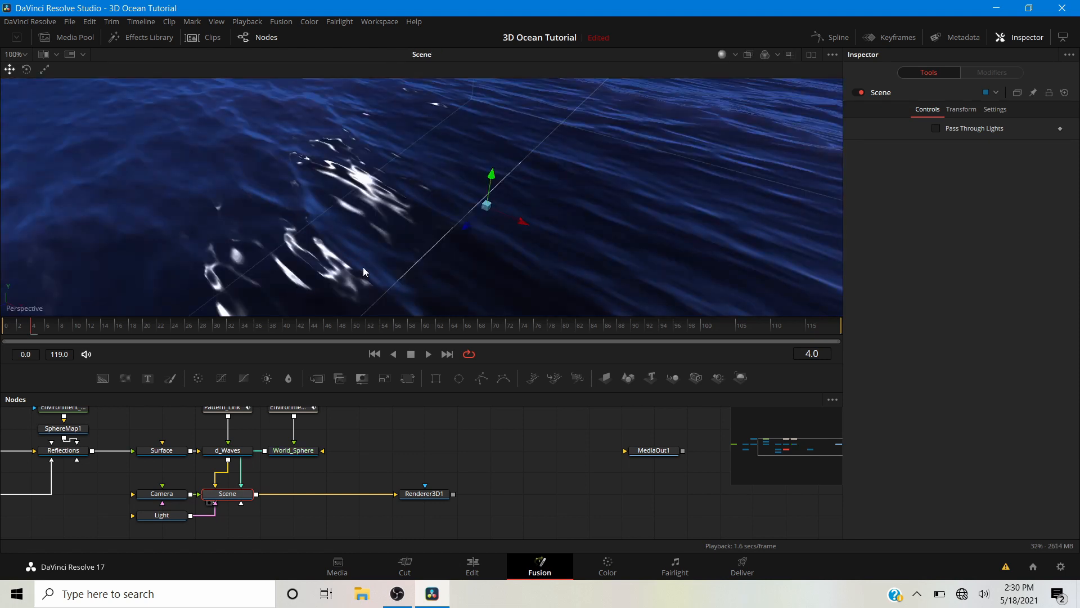
{"action": "left_click_drag", "start_coordinate": [399, 217], "coordinate": [333, 209]}
{"action": "scroll", "coordinate": [336, 212], "scroll_direction": "down", "scroll_amount": 5}
{"action": "left_click_drag", "start_coordinate": [269, 275], "coordinate": [378, 255]}
{"action": "scroll", "coordinate": [423, 285], "scroll_direction": "up", "scroll_amount": 2}
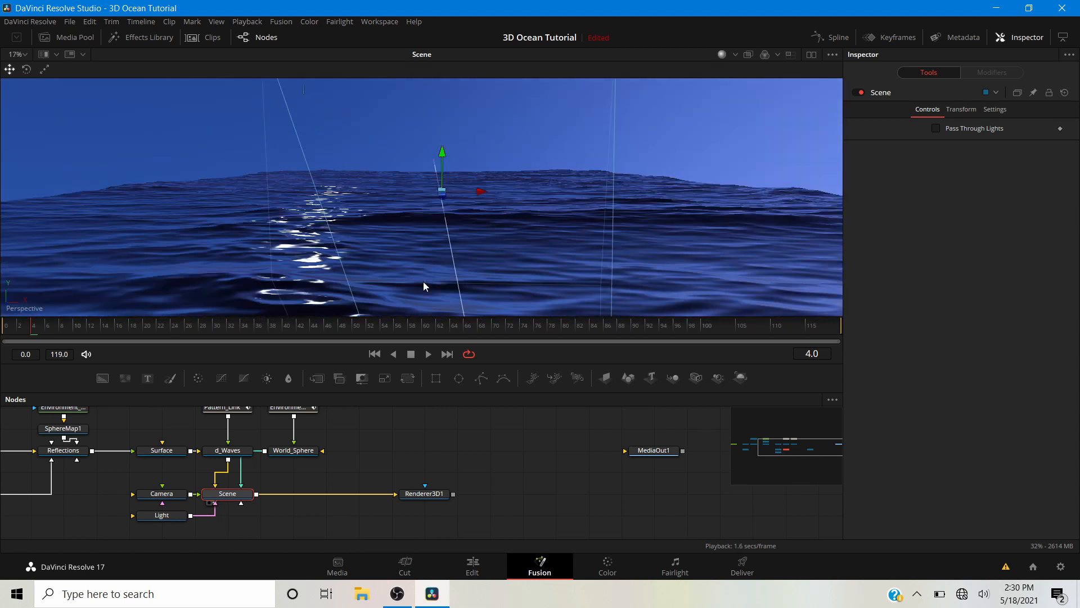
{"action": "left_click_drag", "start_coordinate": [423, 292], "coordinate": [419, 278]}
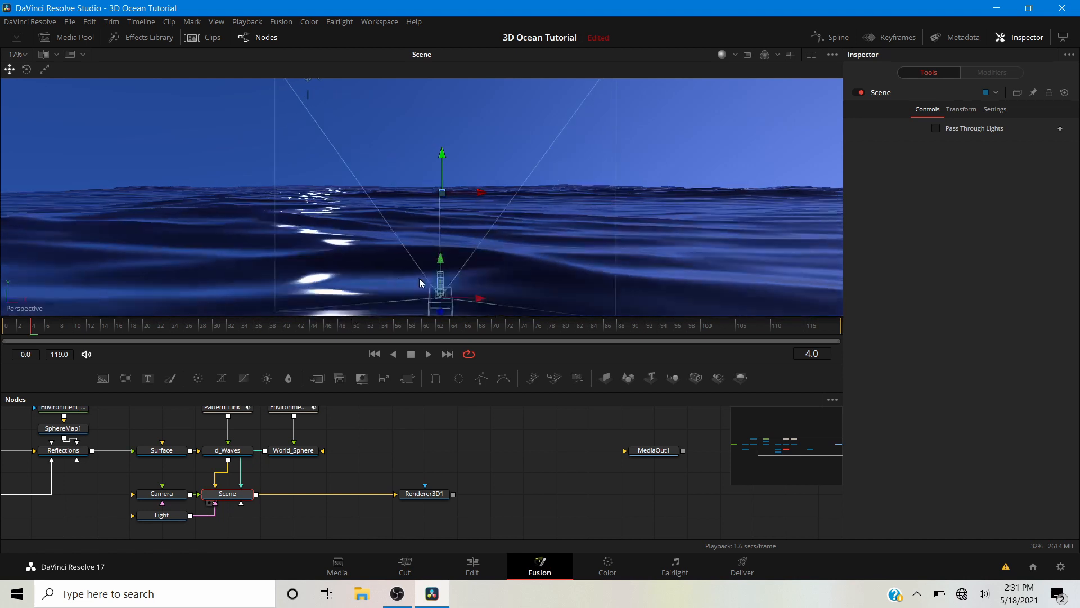
- Set up dual viewers with Scene and the Renderer3D1 output side by side, with the whole ocean in frame
{"action": "left_click", "coordinate": [425, 494]}
{"action": "key", "text": "1"}
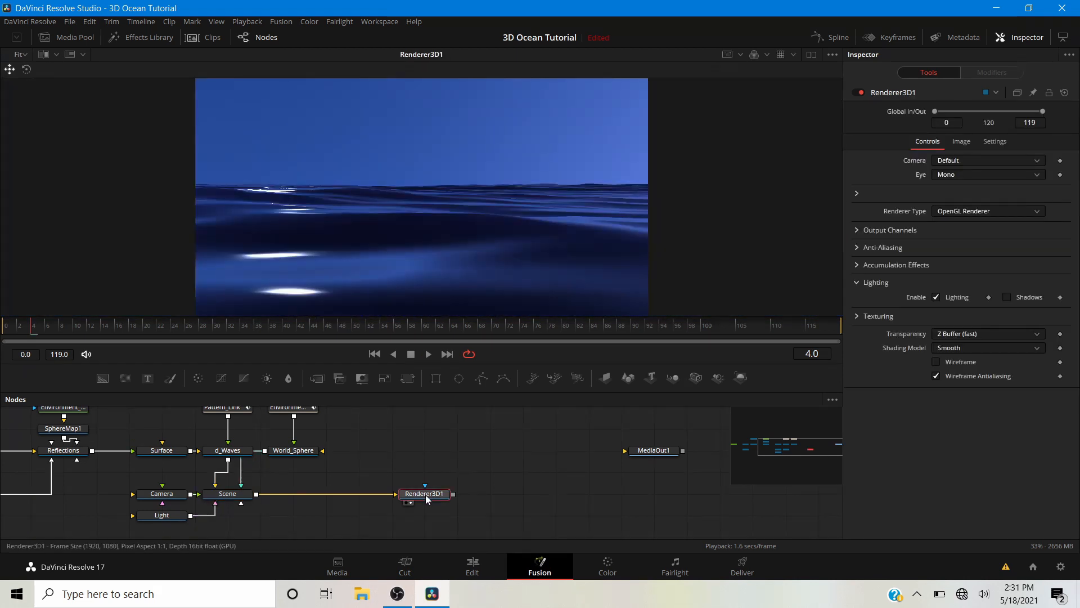
{"action": "left_click", "coordinate": [237, 495]}
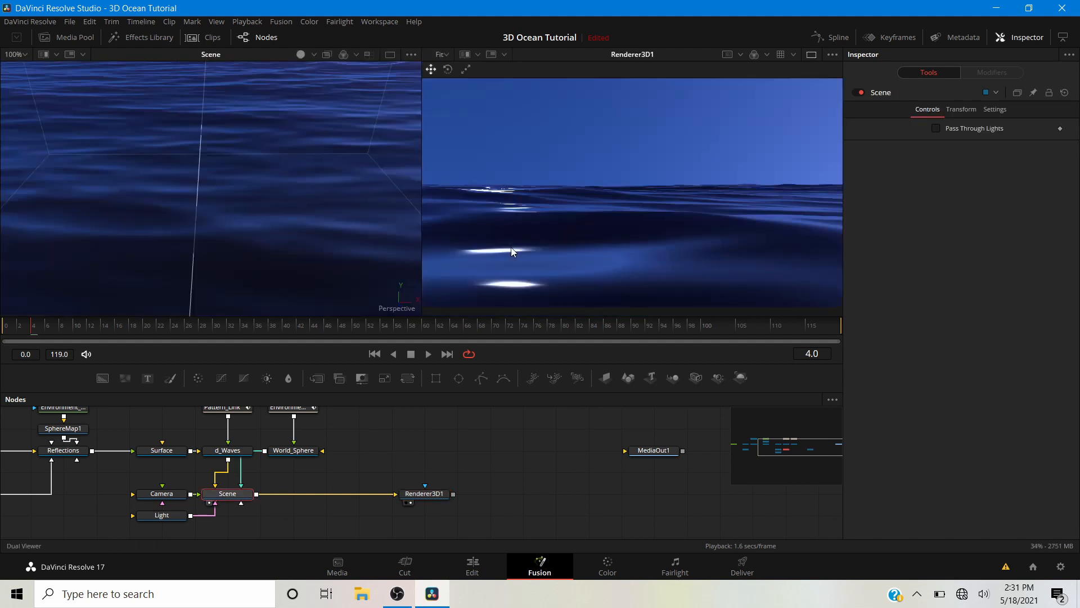
{"action": "scroll", "coordinate": [328, 236], "scroll_direction": "down", "scroll_amount": 5}
{"action": "scroll", "coordinate": [311, 240], "scroll_direction": "down", "scroll_amount": 2}
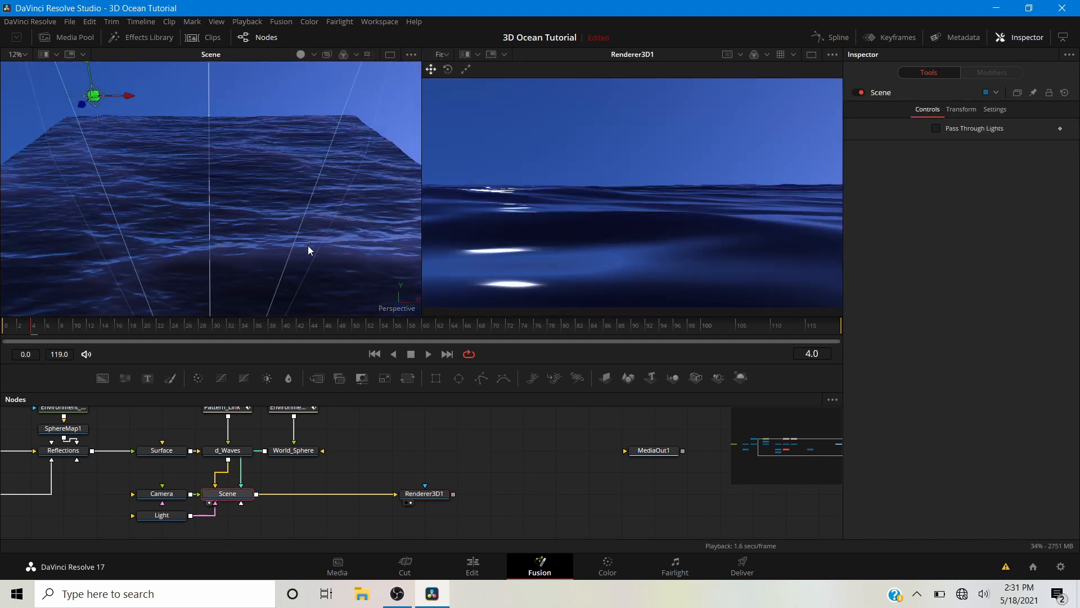
- Raise the camera higher above the waves while checking the rendered view, and save the project
{"action": "left_click_drag", "start_coordinate": [280, 272], "coordinate": [240, 223]}
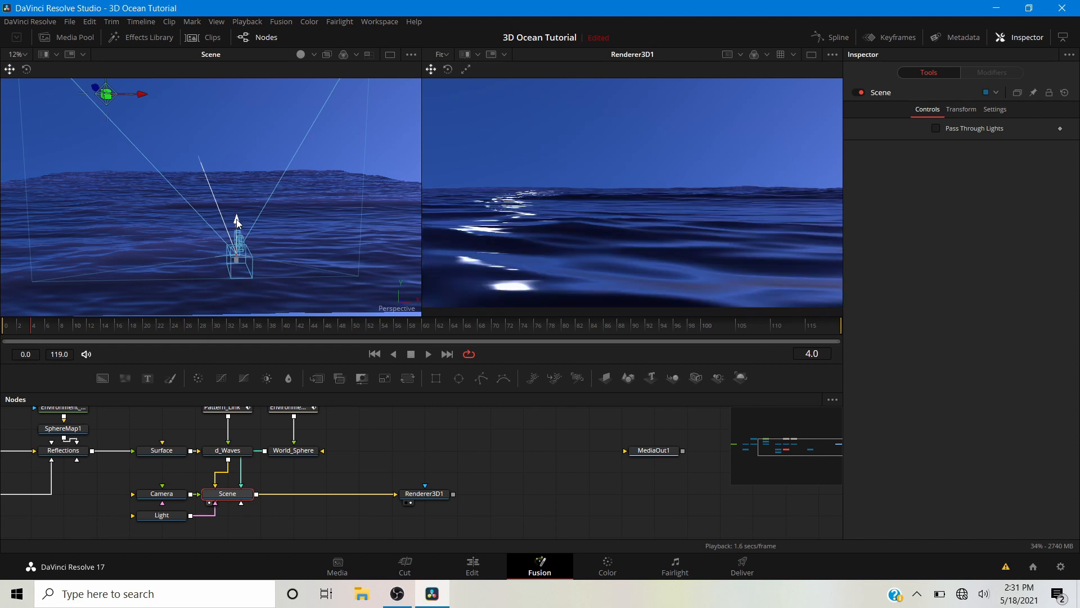
{"action": "scroll", "coordinate": [569, 205], "scroll_direction": "down", "scroll_amount": 5}
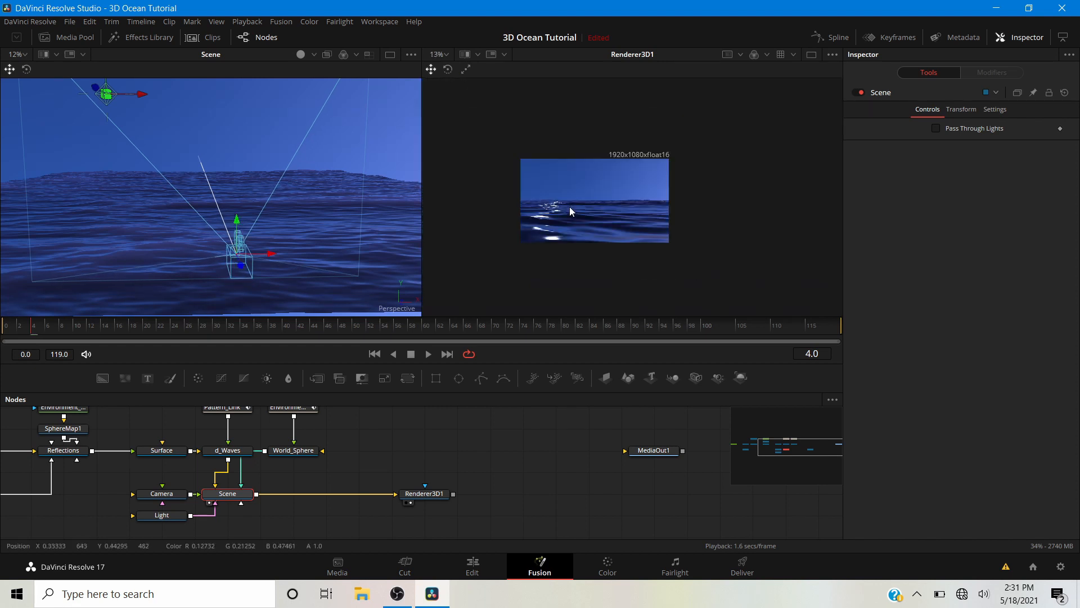
{"action": "left_click_drag", "start_coordinate": [237, 219], "coordinate": [238, 216]}
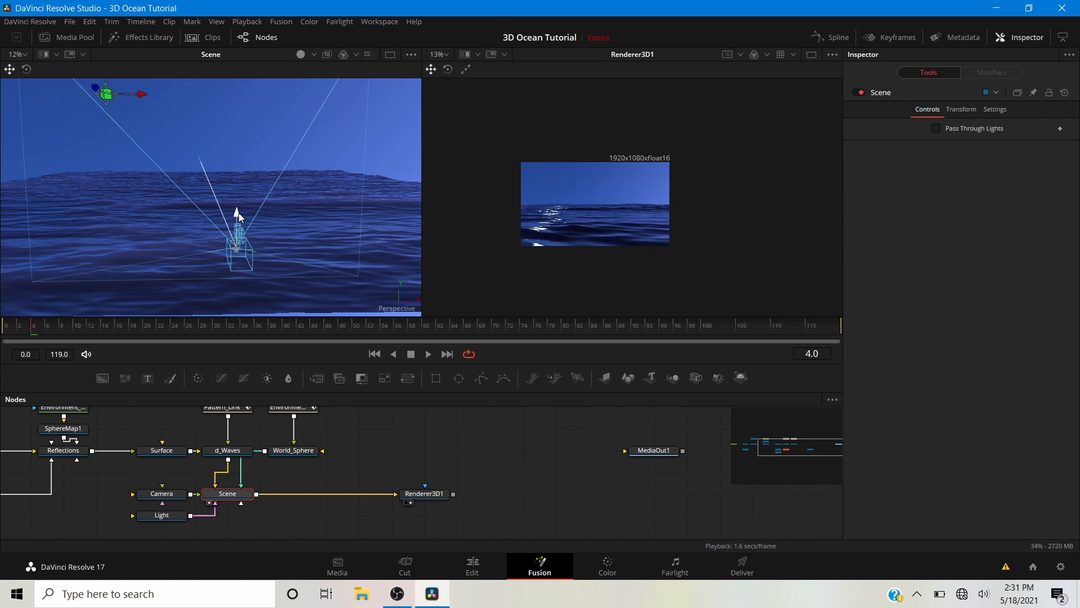
{"action": "left_click_drag", "start_coordinate": [238, 213], "coordinate": [239, 208]}
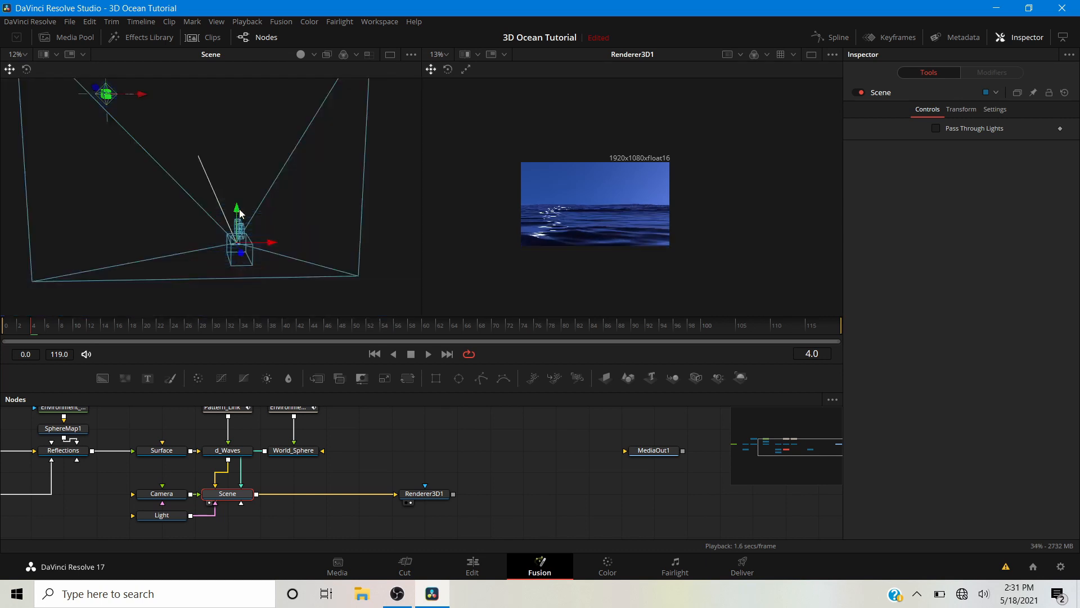
{"action": "scroll", "coordinate": [599, 211], "scroll_direction": "up", "scroll_amount": 3}
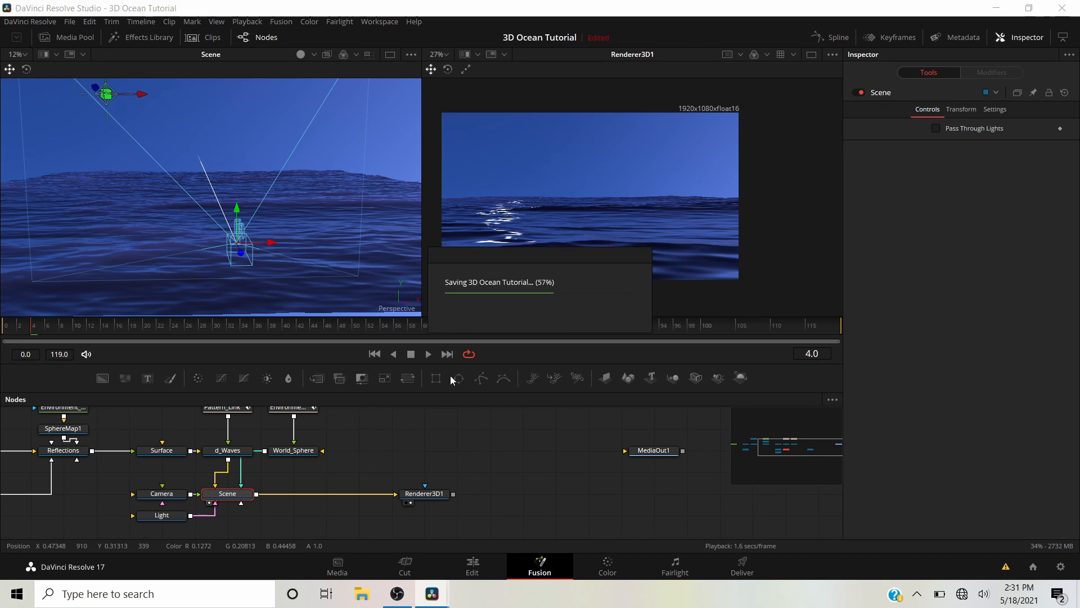
- Return to a single viewer showing Renderer3D1 and inspect the rendered ocean
{"action": "left_click", "coordinate": [811, 54]}
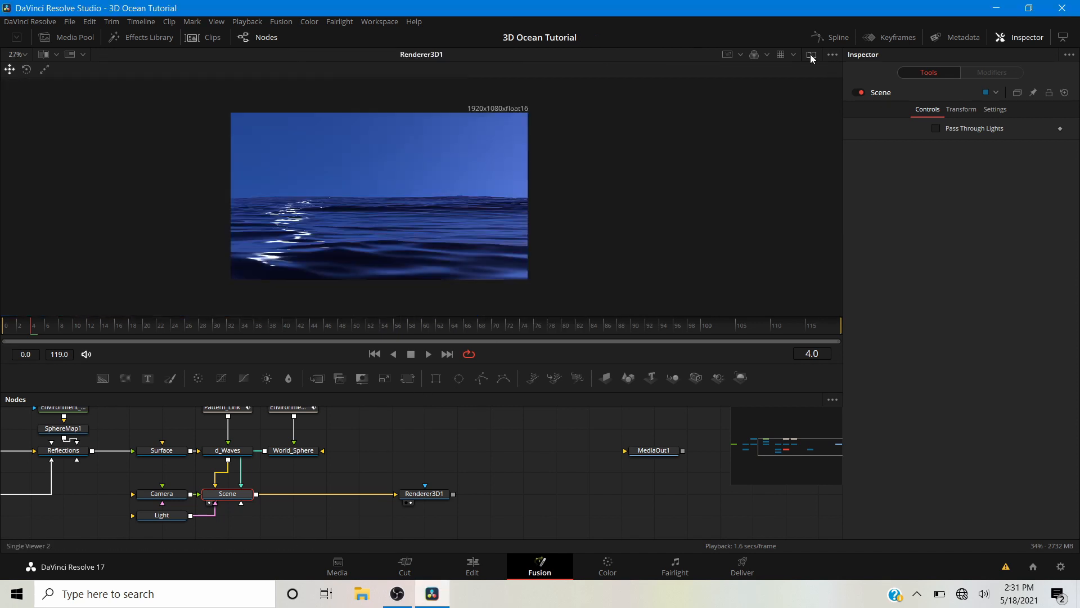
{"action": "scroll", "coordinate": [395, 225], "scroll_direction": "up", "scroll_amount": 2}
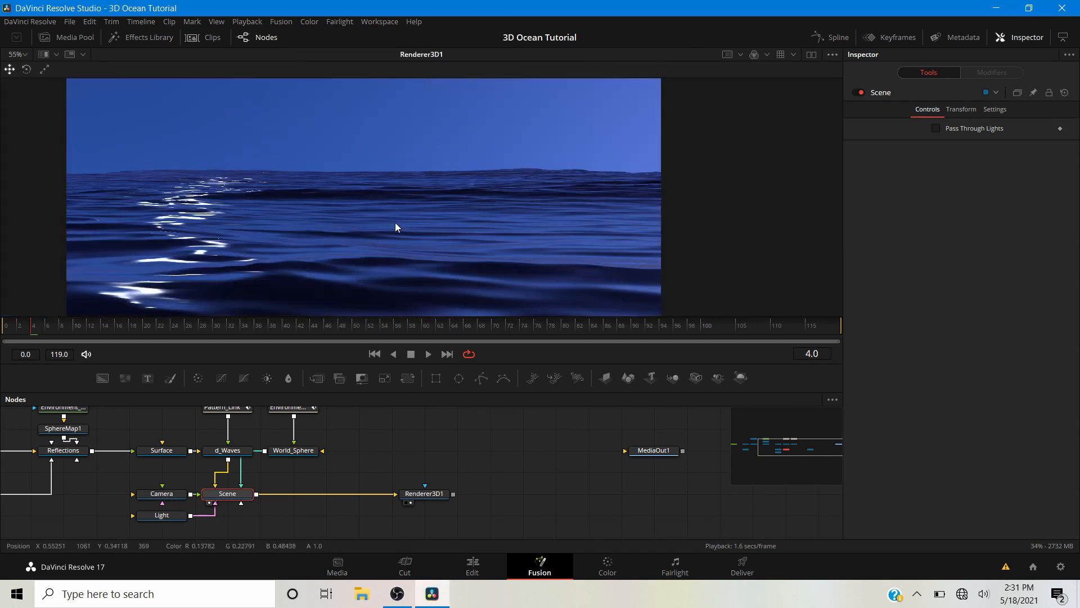
{"action": "scroll", "coordinate": [395, 223], "scroll_direction": "down", "scroll_amount": 2}
- Enable the Z output channel on Renderer3D1, inspect the render, and reopen the output channel options
{"action": "left_click", "coordinate": [429, 497]}
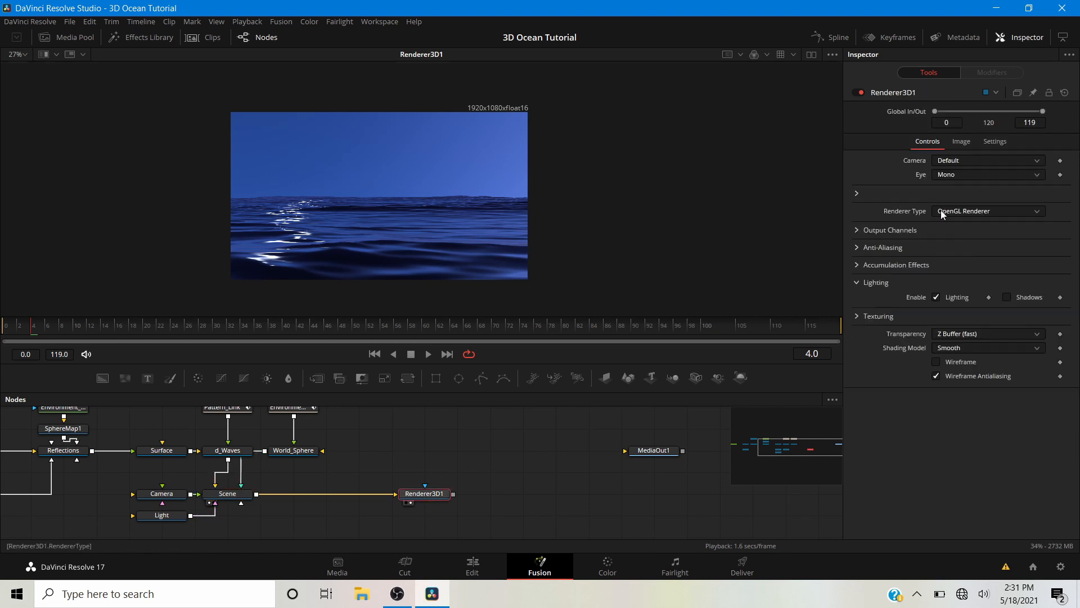
{"action": "left_click", "coordinate": [857, 230]}
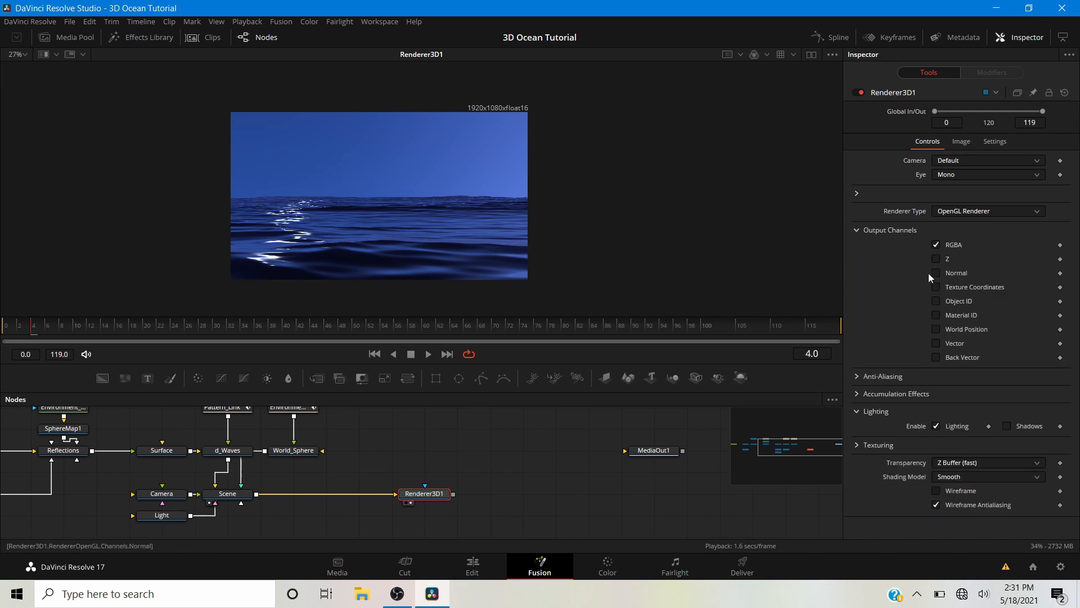
{"action": "left_click", "coordinate": [935, 259]}
{"action": "left_click", "coordinate": [856, 230]}
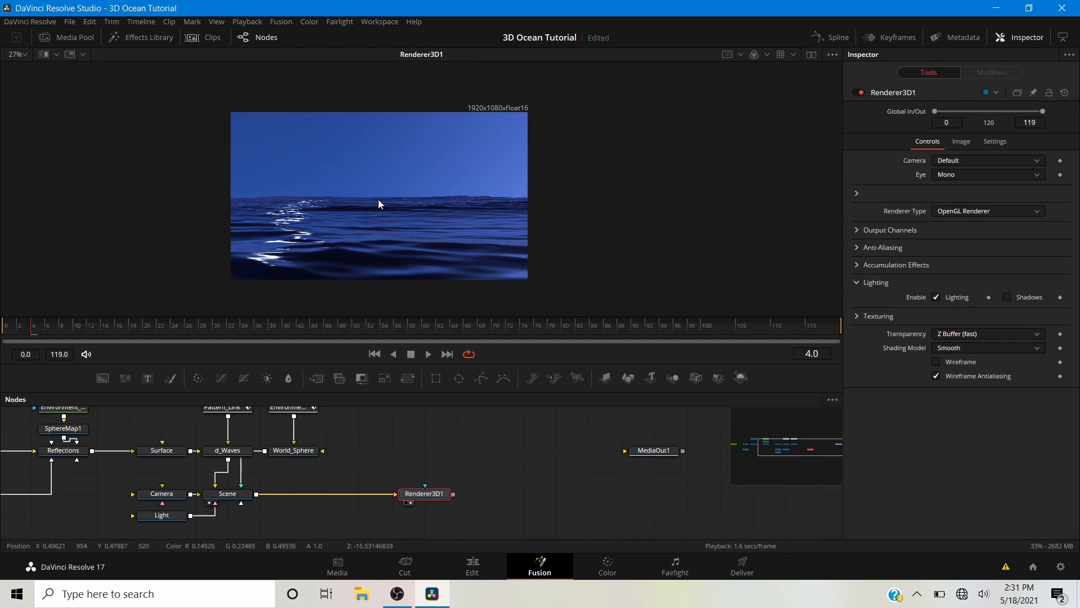
{"action": "scroll", "coordinate": [378, 199], "scroll_direction": "up", "scroll_amount": 2}
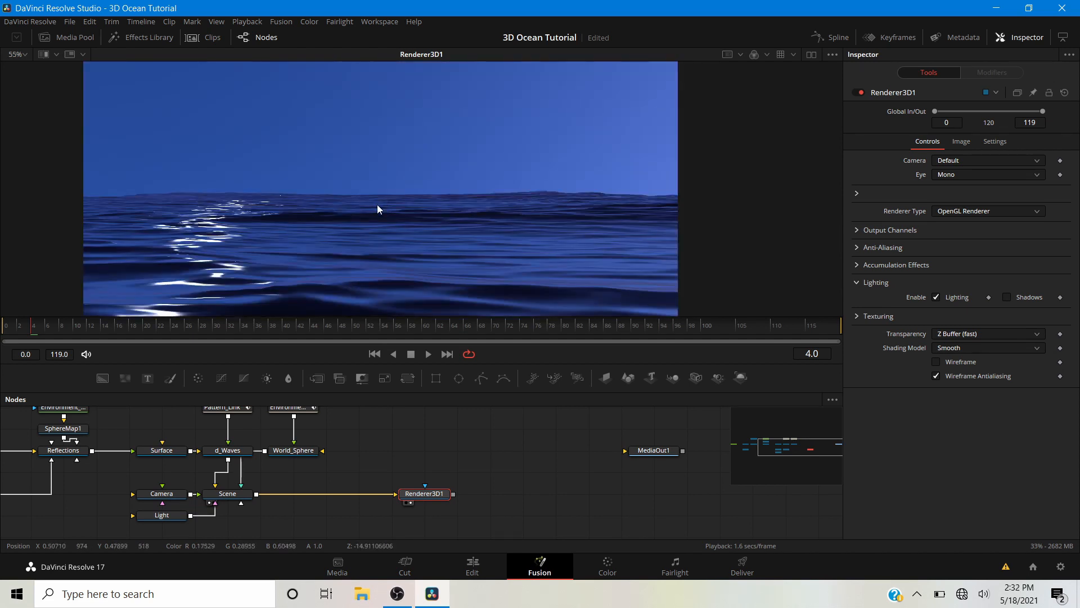
{"action": "left_click_drag", "start_coordinate": [469, 482], "coordinate": [343, 465]}
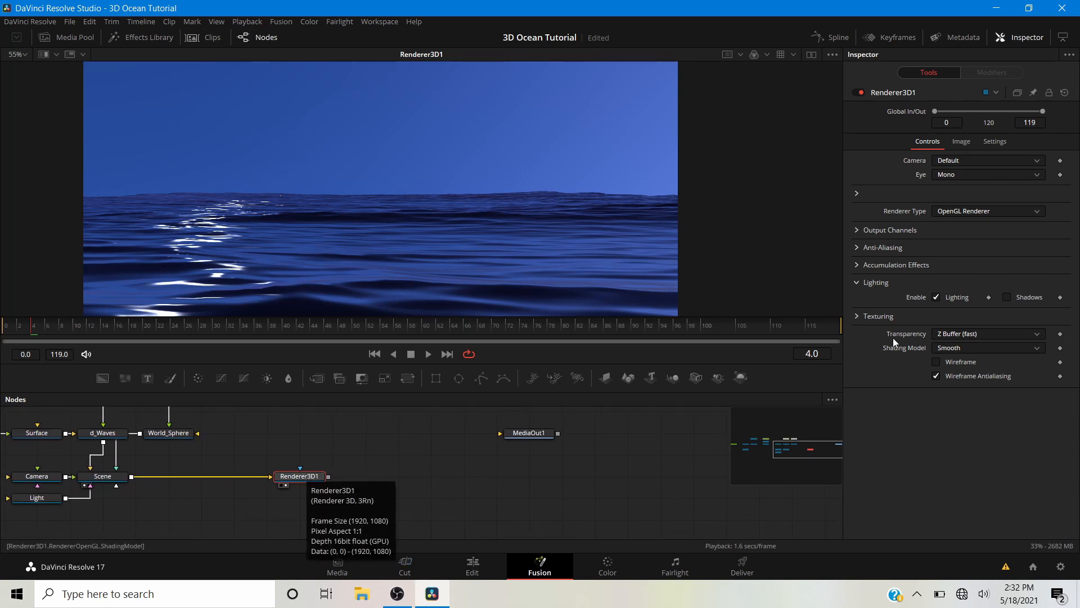
{"action": "left_click", "coordinate": [859, 231]}
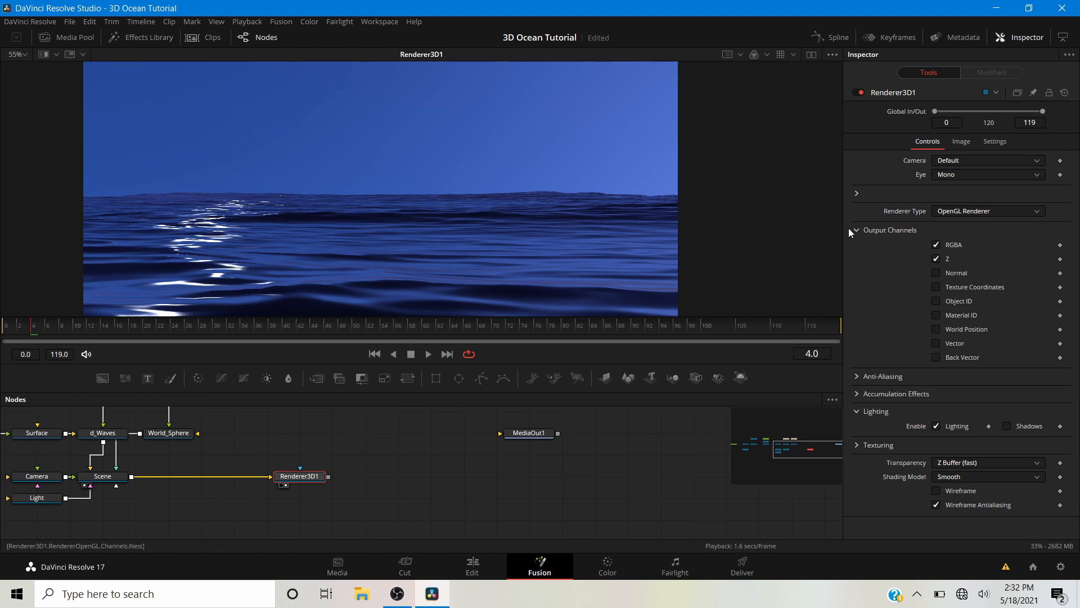
- Inspect the Z channel of the Renderer3D1 output in the viewer, and return the viewer to the Color channel
{"action": "left_click", "coordinate": [857, 229]}
{"action": "left_click", "coordinate": [768, 51]}
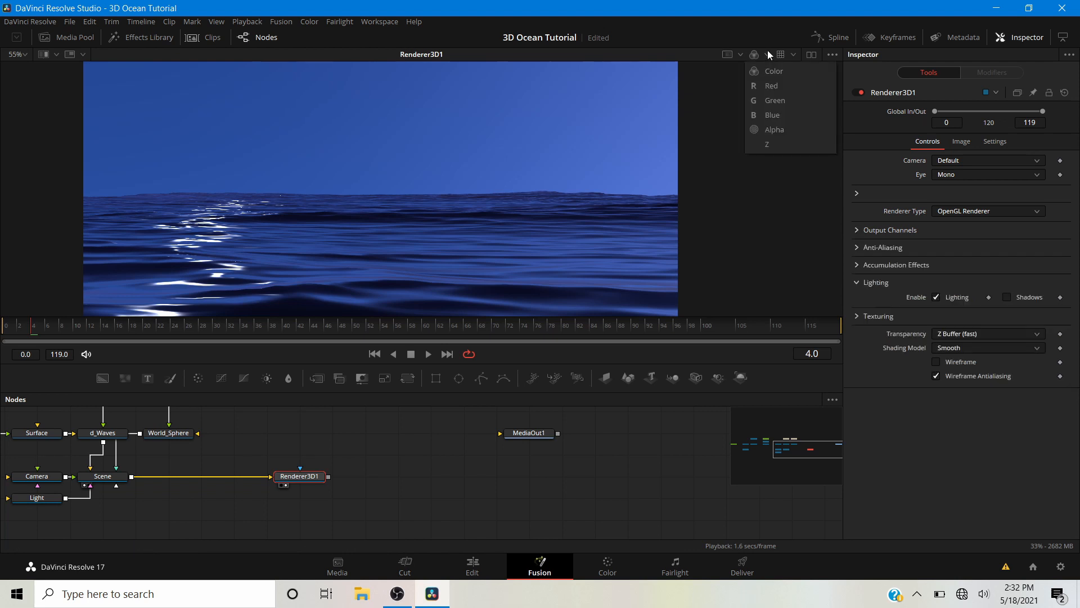
{"action": "left_click", "coordinate": [771, 144]}
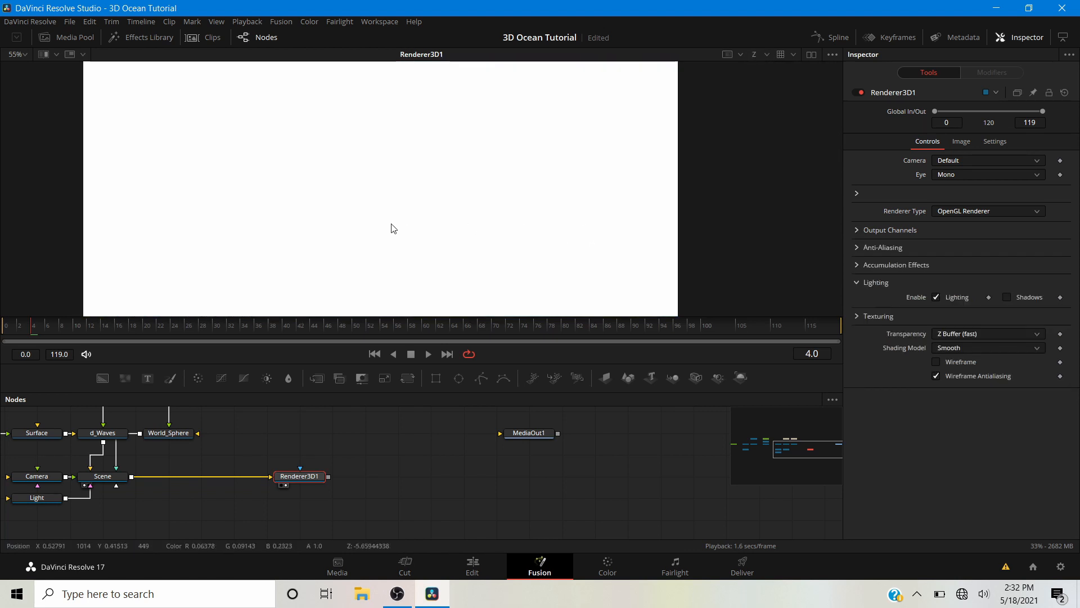
{"action": "scroll", "coordinate": [388, 229], "scroll_direction": "down", "scroll_amount": 2}
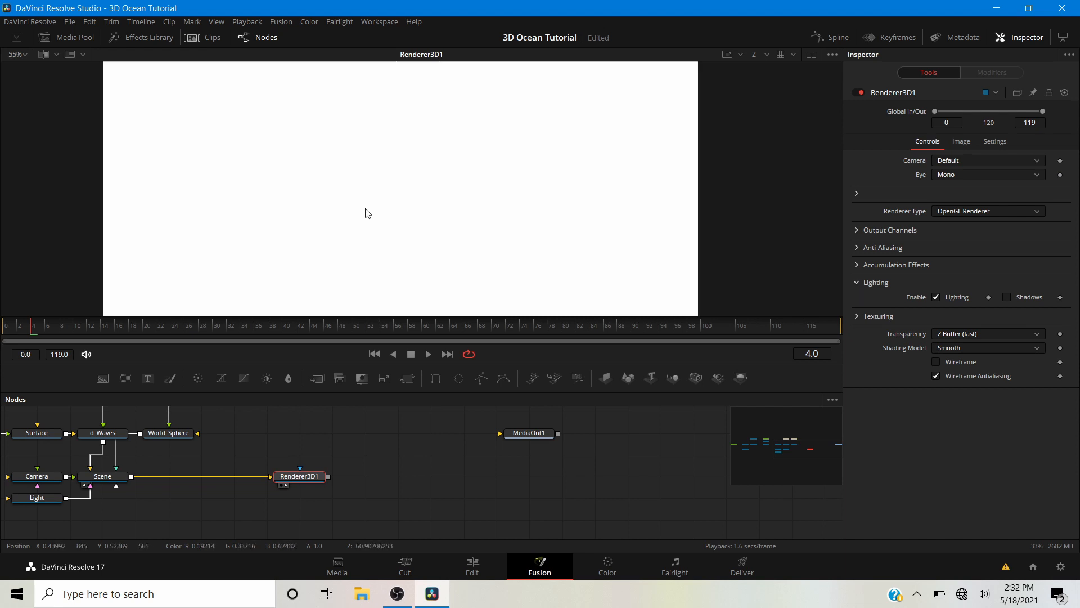
{"action": "scroll", "coordinate": [366, 216], "scroll_direction": "up", "scroll_amount": 3}
{"action": "left_click", "coordinate": [768, 53]}
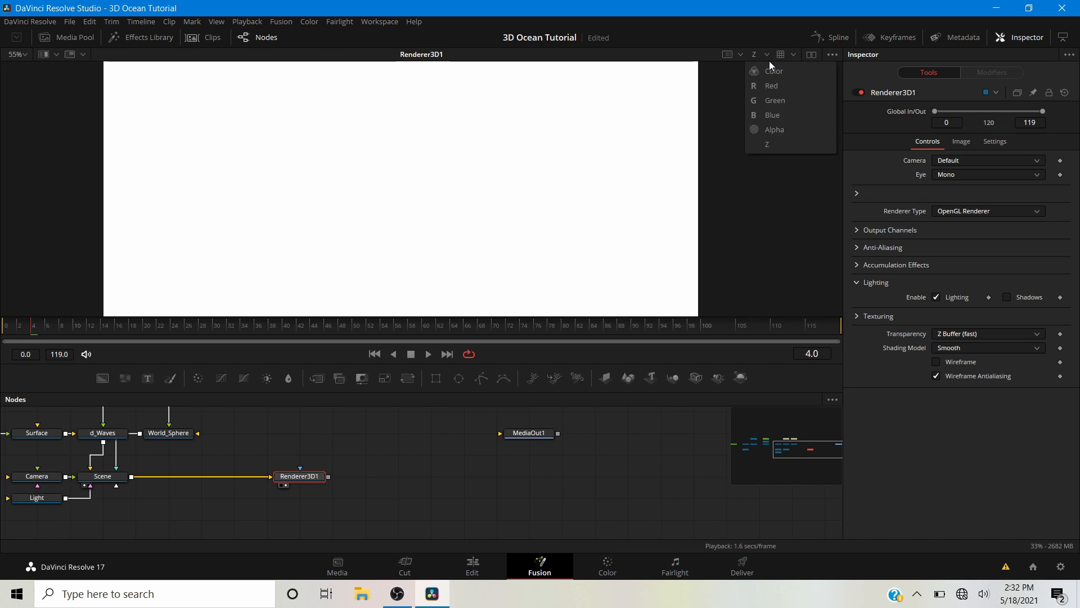
{"action": "left_click", "coordinate": [769, 68]}
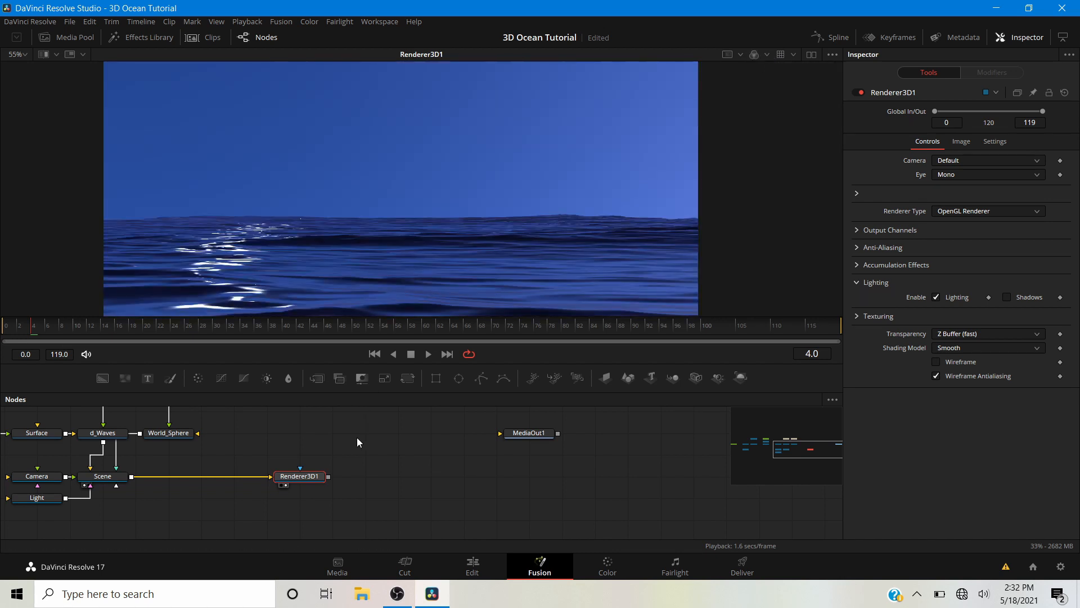
- Add a Copy Aux node after Renderer3D1, place it directly above the renderer, and show it in the viewer
{"action": "key", "text": "shift+space"}
{"action": "type", "text": "a"}
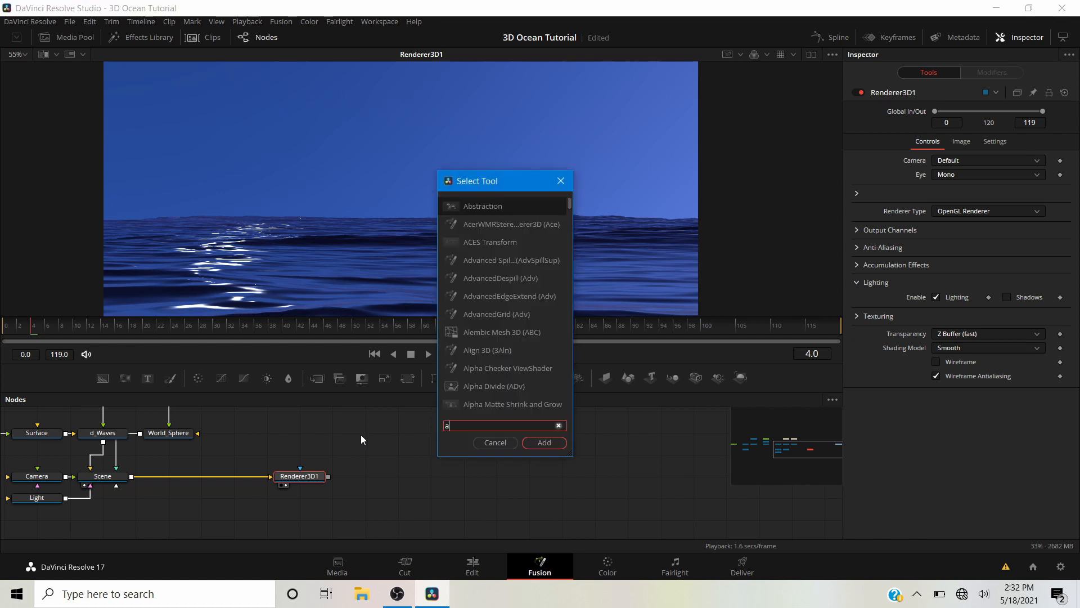
{"action": "key", "text": "BackSpace"}
{"action": "type", "text": "copy"}
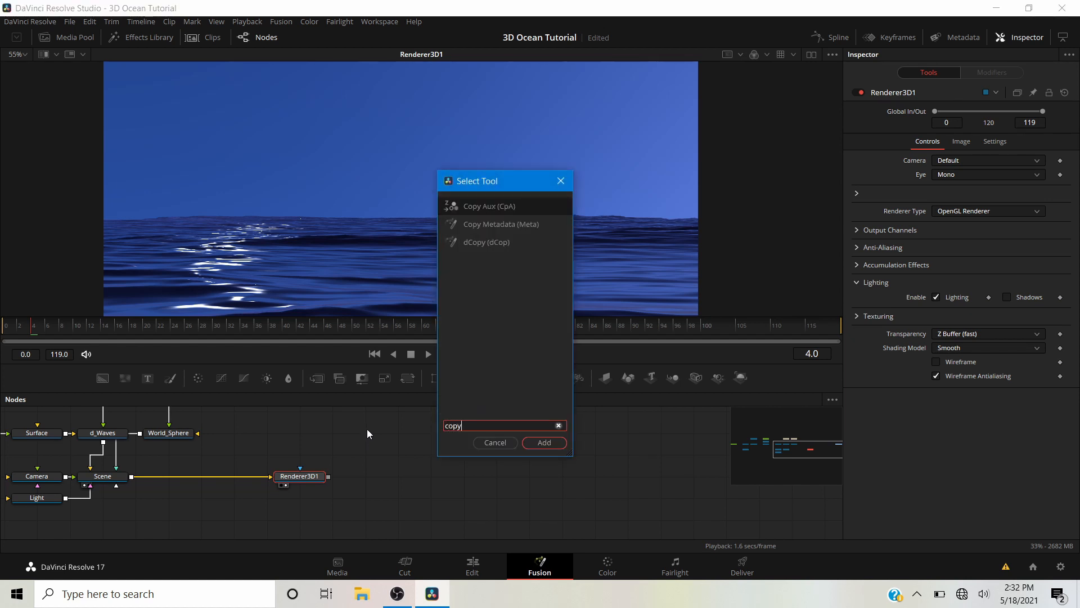
{"action": "left_click", "coordinate": [532, 444]}
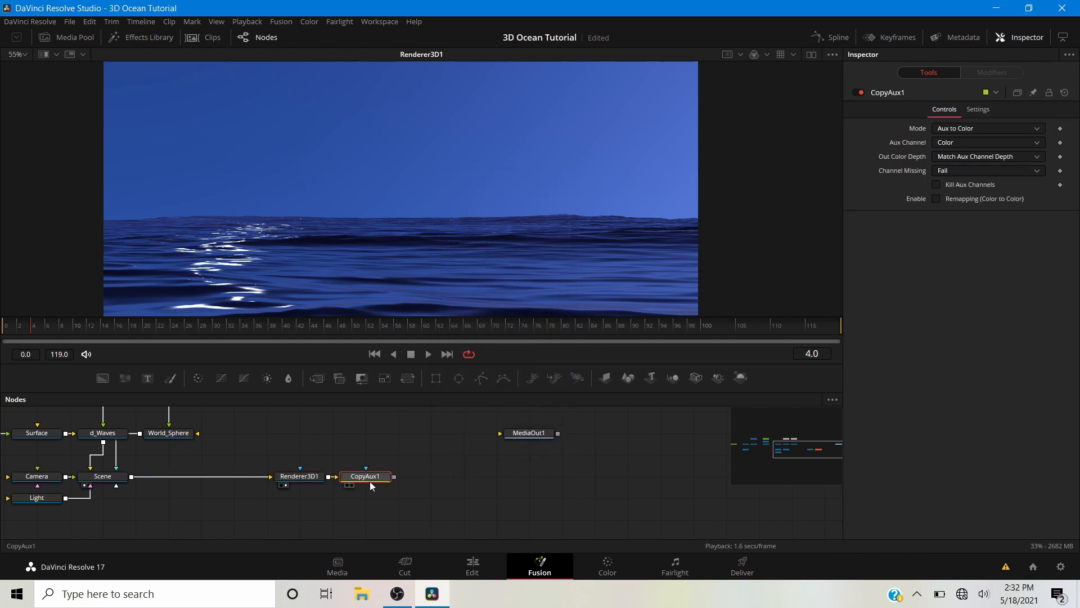
{"action": "left_click_drag", "start_coordinate": [368, 479], "coordinate": [292, 443]}
{"action": "left_click", "coordinate": [284, 442]}
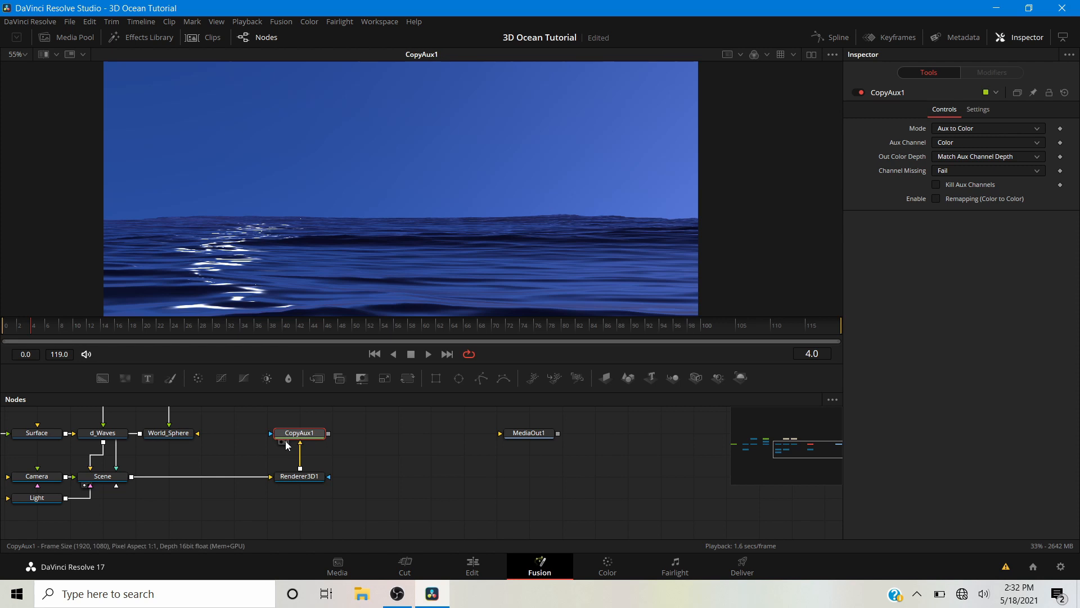
- Set CopyAux1's Aux Channel to Z and enable Remapping (Z to Color)
{"action": "left_click", "coordinate": [950, 144]}
{"action": "left_click", "coordinate": [953, 181]}
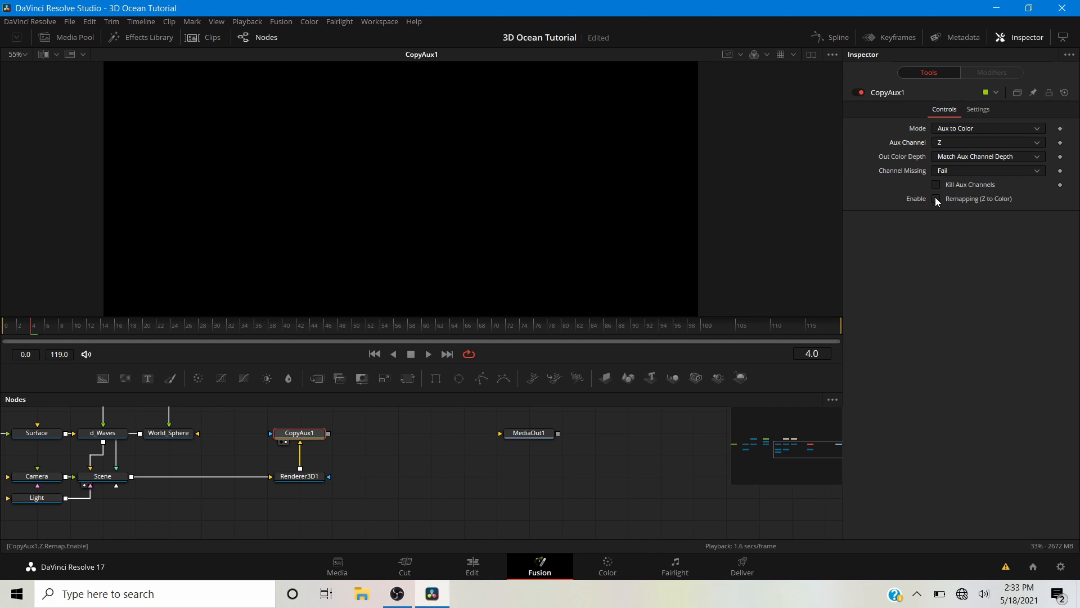
{"action": "left_click", "coordinate": [936, 198]}
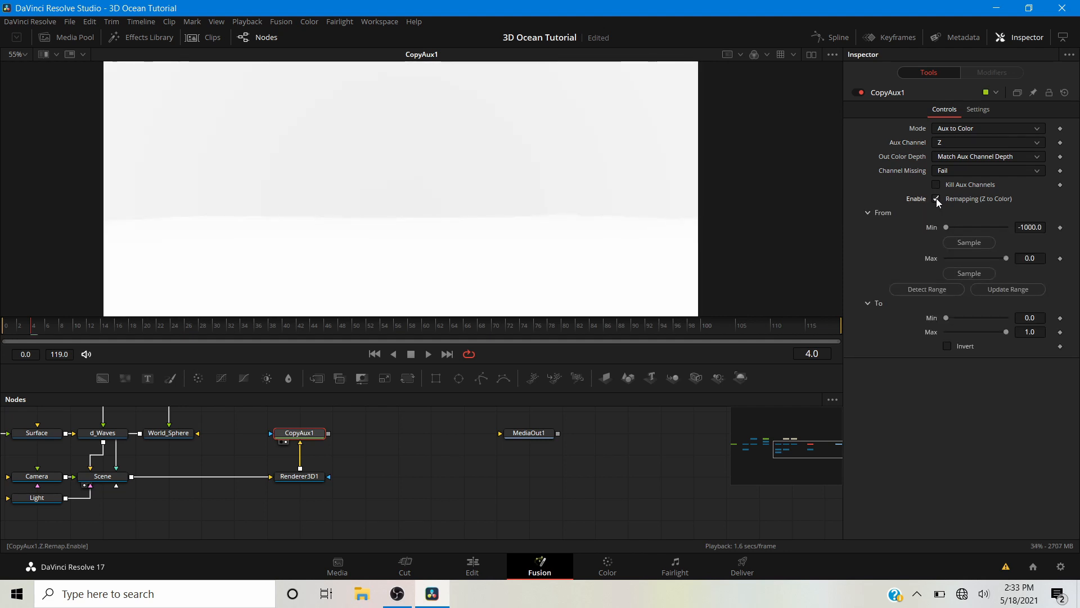
{"action": "scroll", "coordinate": [419, 208], "scroll_direction": "down", "scroll_amount": 2}
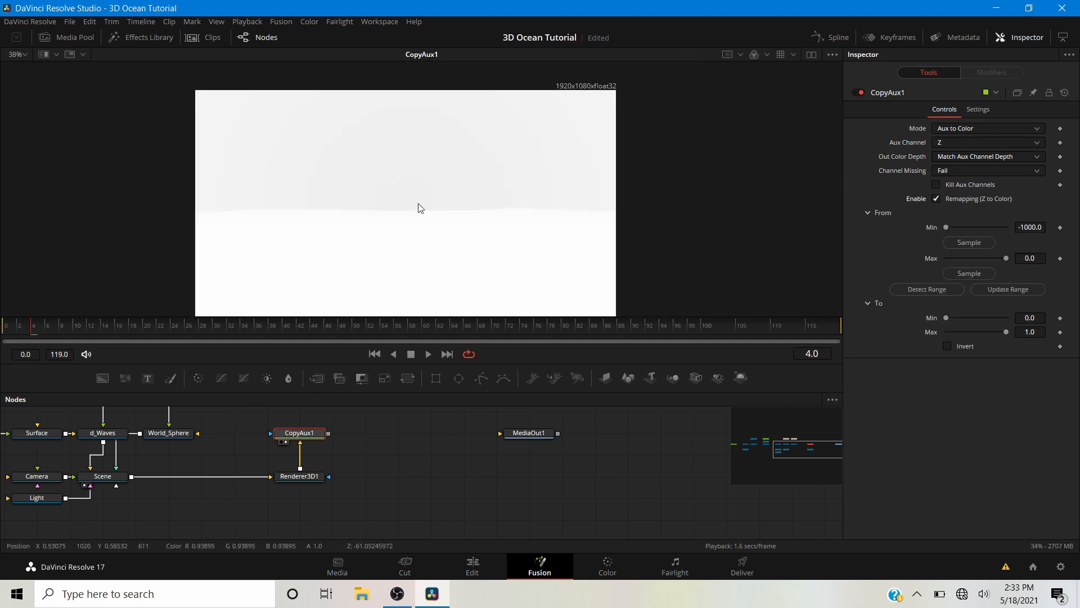
{"action": "left_click_drag", "start_coordinate": [416, 235], "coordinate": [464, 197]}
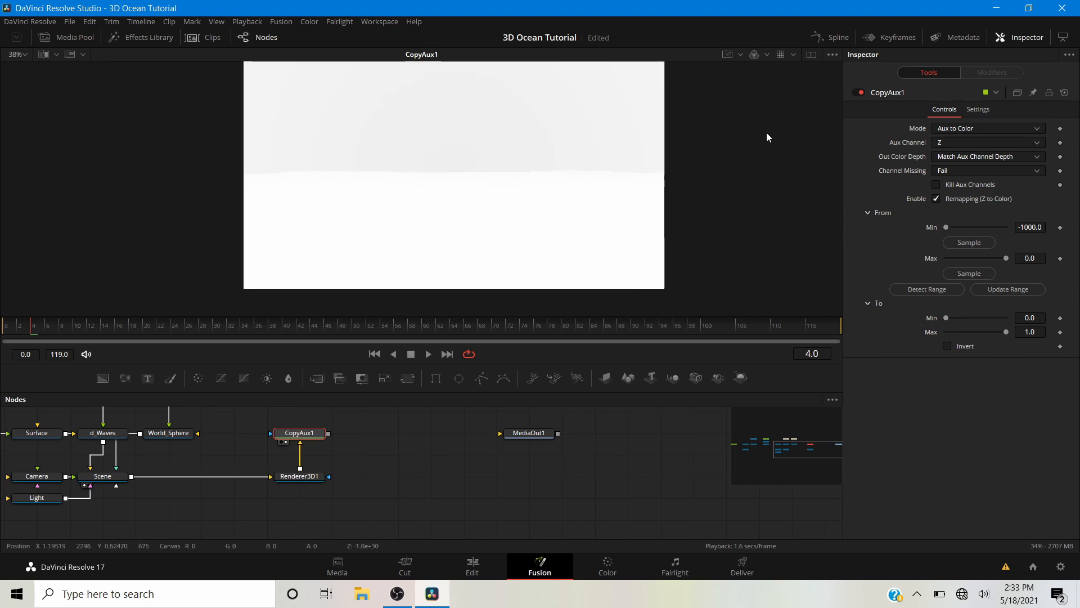
- Set up dual viewers with the Renderer3D1 render beside the CopyAux1 depth output, framing both images
{"action": "left_click", "coordinate": [812, 54]}
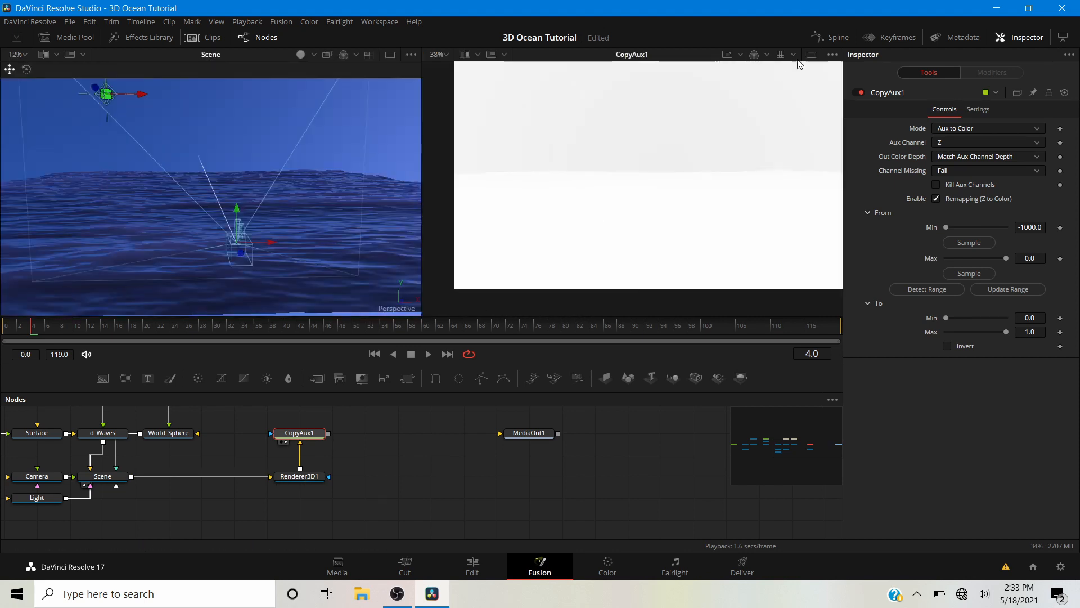
{"action": "left_click", "coordinate": [298, 476]}
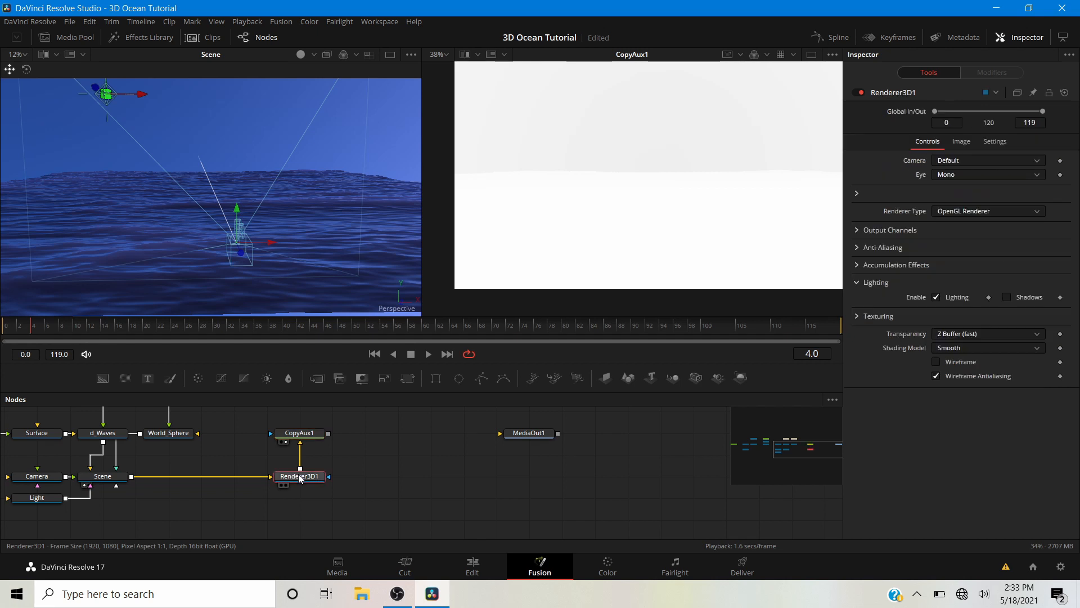
{"action": "key", "text": "1"}
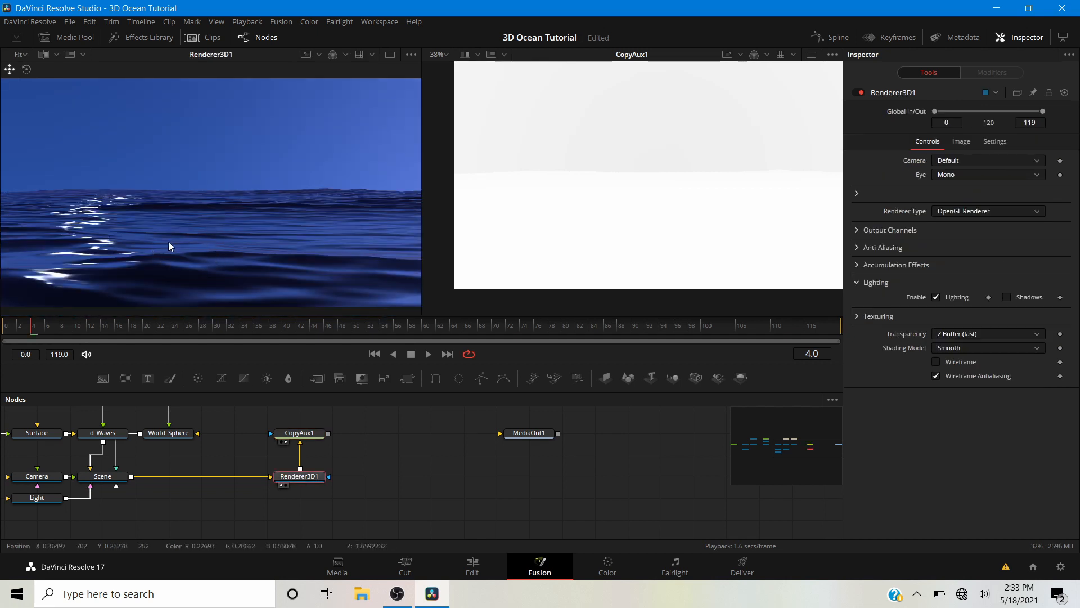
{"action": "scroll", "coordinate": [603, 228], "scroll_direction": "down", "scroll_amount": 2}
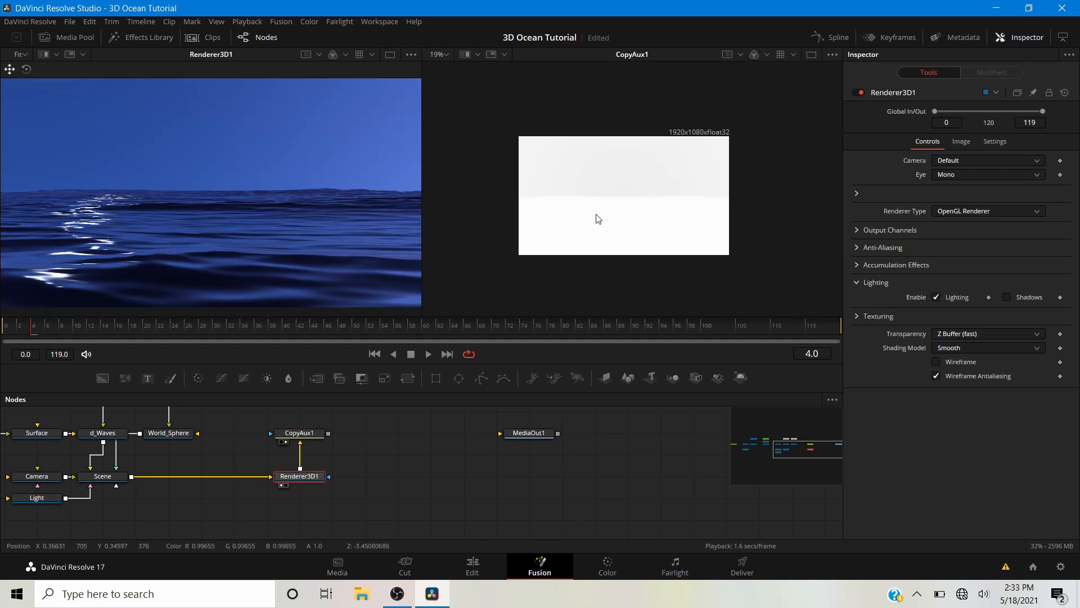
{"action": "scroll", "coordinate": [597, 219], "scroll_direction": "up", "scroll_amount": 2}
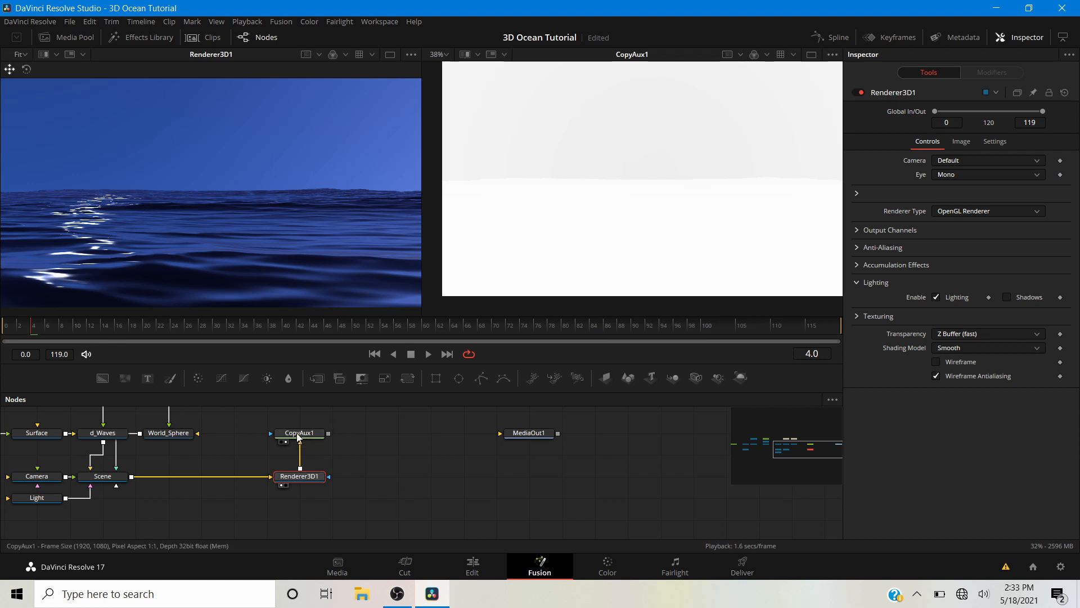
{"action": "scroll", "coordinate": [506, 277], "scroll_direction": "down", "scroll_amount": 1}
{"action": "scroll", "coordinate": [244, 231], "scroll_direction": "down", "scroll_amount": 1}
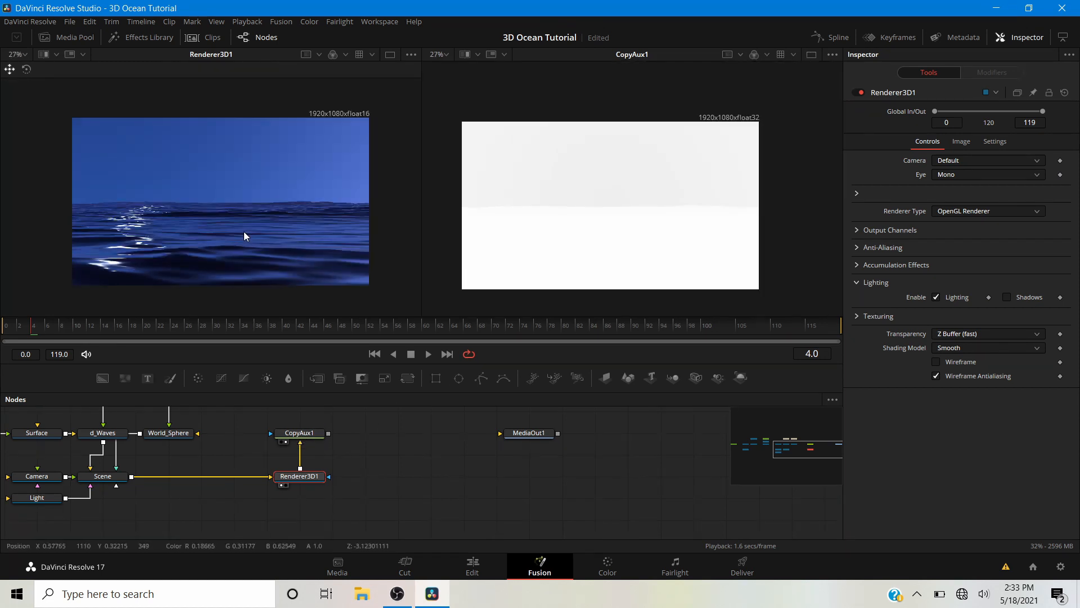
{"action": "scroll", "coordinate": [248, 282], "scroll_direction": "up", "scroll_amount": 1}
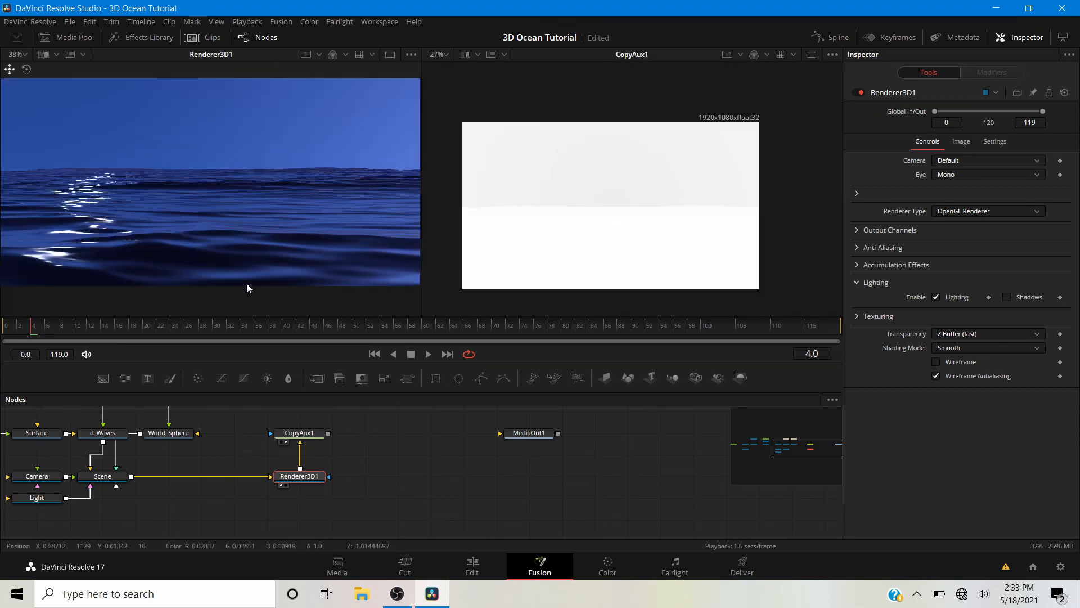
- Sample CopyAux1's remapping From range in the render: Min at the nearest water, about -1.0, and Max at the horizon, about -15.6
{"action": "left_click", "coordinate": [313, 435]}
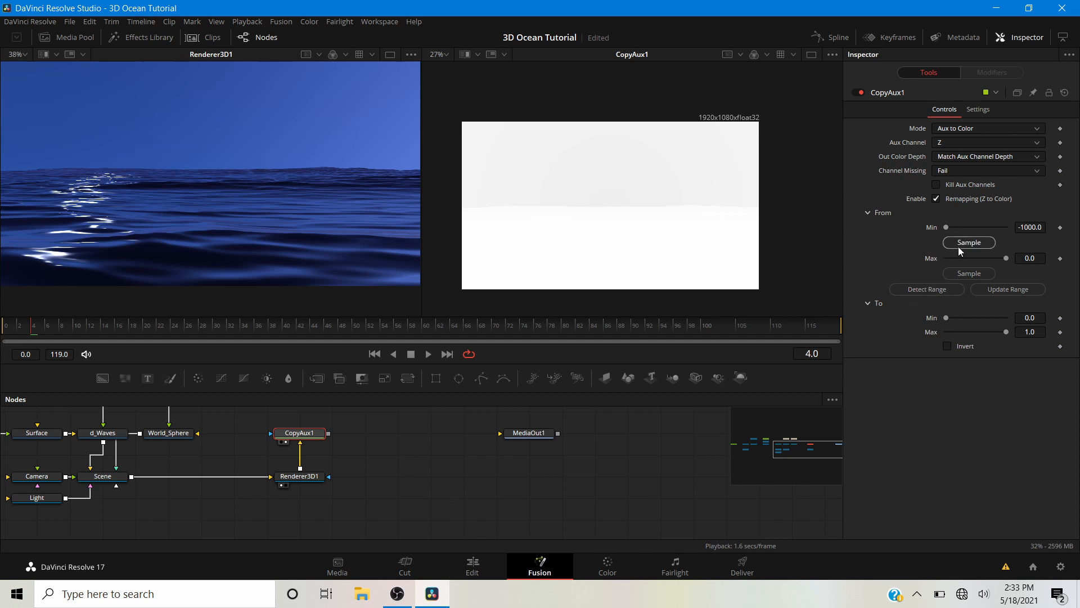
{"action": "left_click_drag", "start_coordinate": [968, 243], "coordinate": [236, 284]}
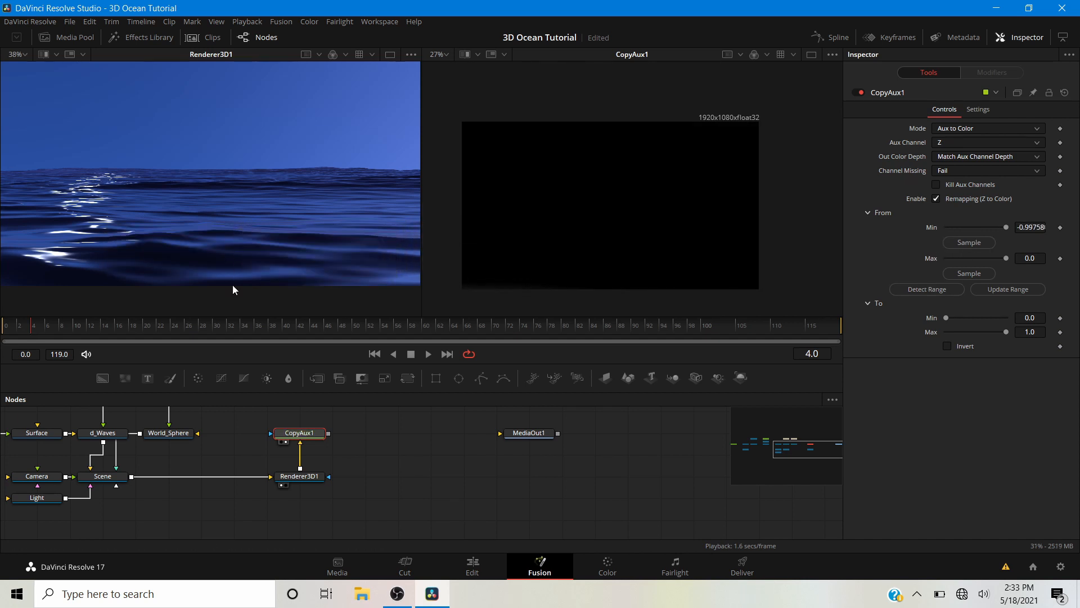
{"action": "left_click_drag", "start_coordinate": [965, 274], "coordinate": [257, 172]}
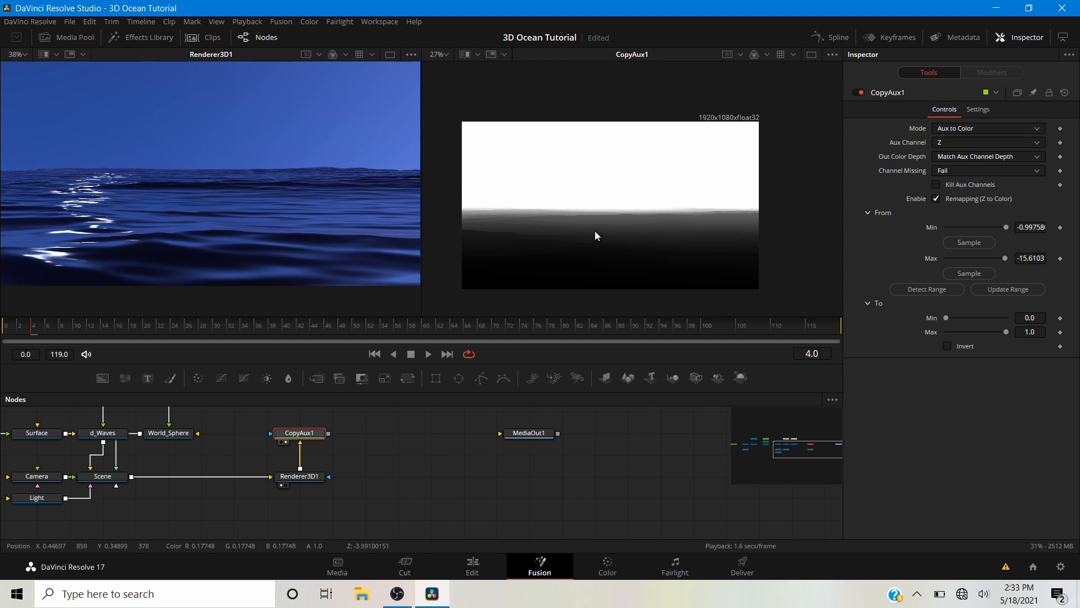
{"action": "scroll", "coordinate": [586, 220], "scroll_direction": "up", "scroll_amount": 4}
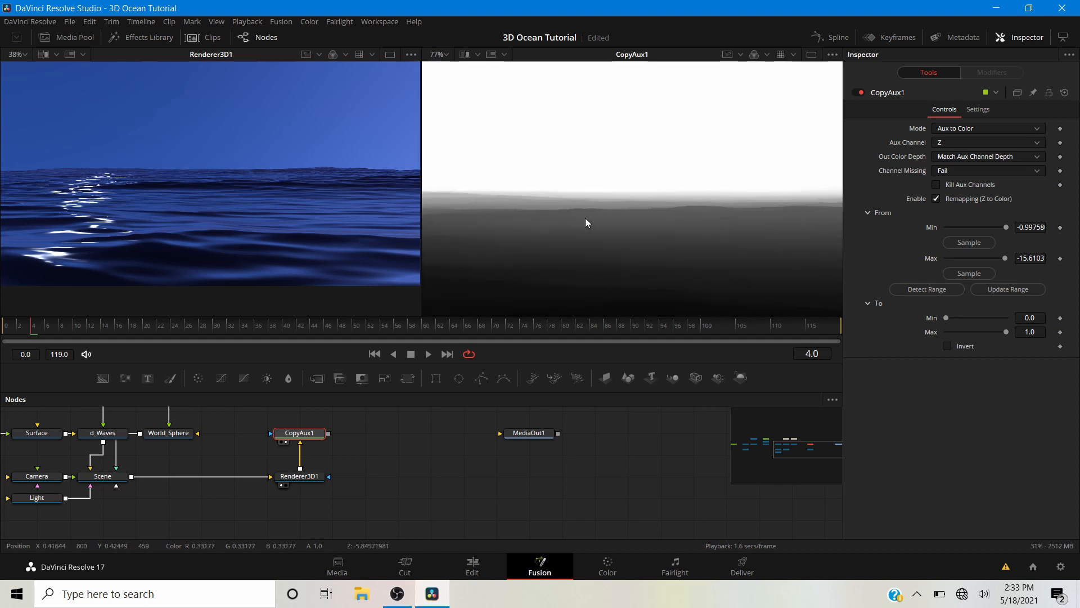
{"action": "scroll", "coordinate": [586, 220], "scroll_direction": "up", "scroll_amount": 4}
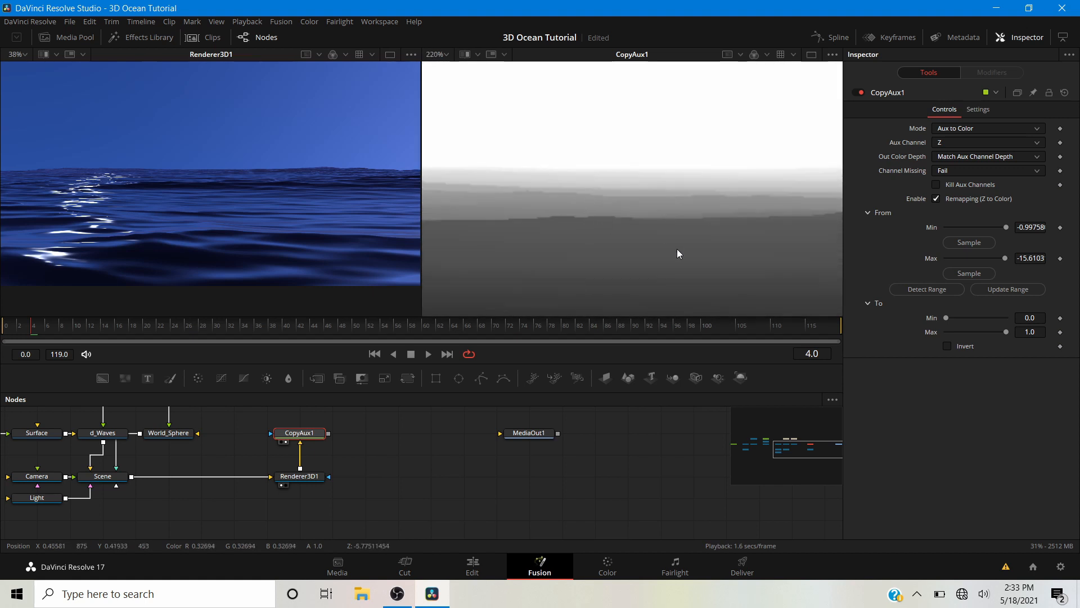
{"action": "left_click", "coordinate": [868, 213]}
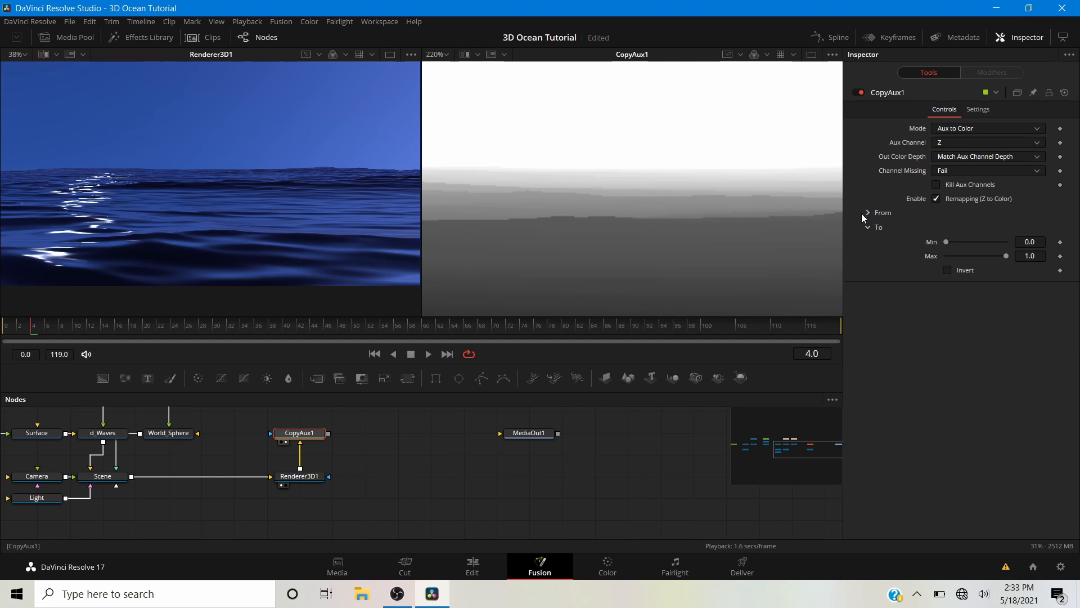
{"action": "left_click", "coordinate": [867, 227]}
{"action": "scroll", "coordinate": [603, 225], "scroll_direction": "down", "scroll_amount": 4}
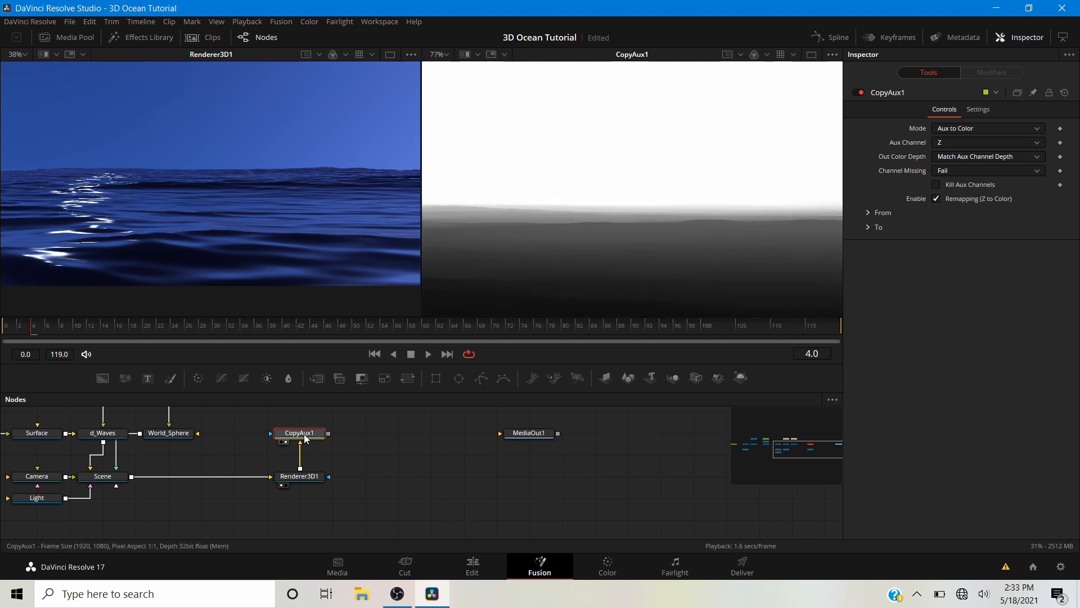
- Add a Blur node after CopyAux1 and show its output in the depth viewer
{"action": "key", "text": "shift+space"}
{"action": "type", "text": "blur"}
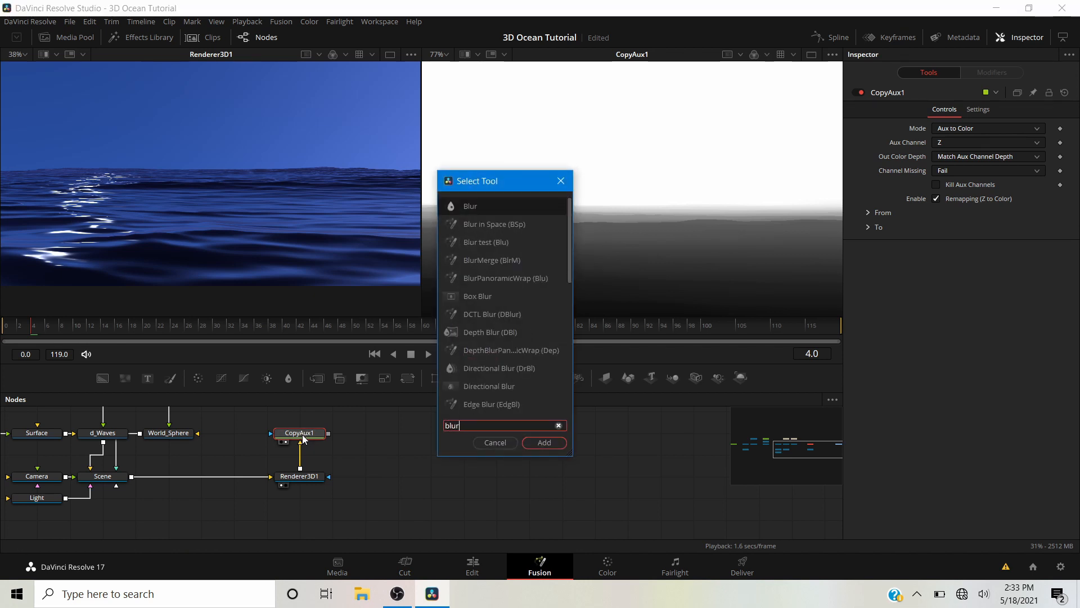
{"action": "left_click", "coordinate": [544, 442]}
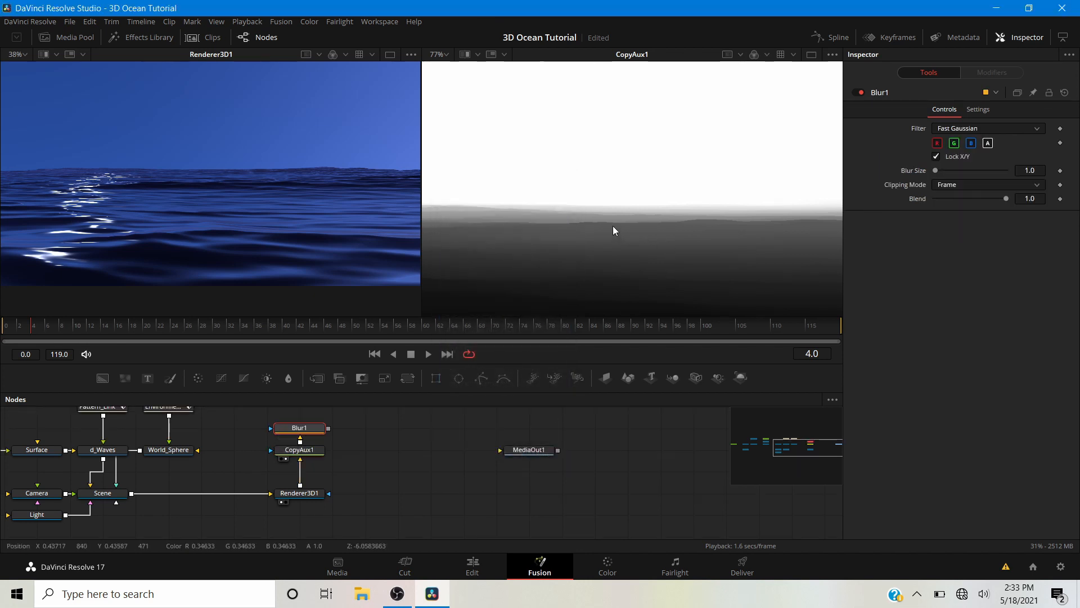
{"action": "left_click_drag", "start_coordinate": [309, 429], "coordinate": [582, 227]}
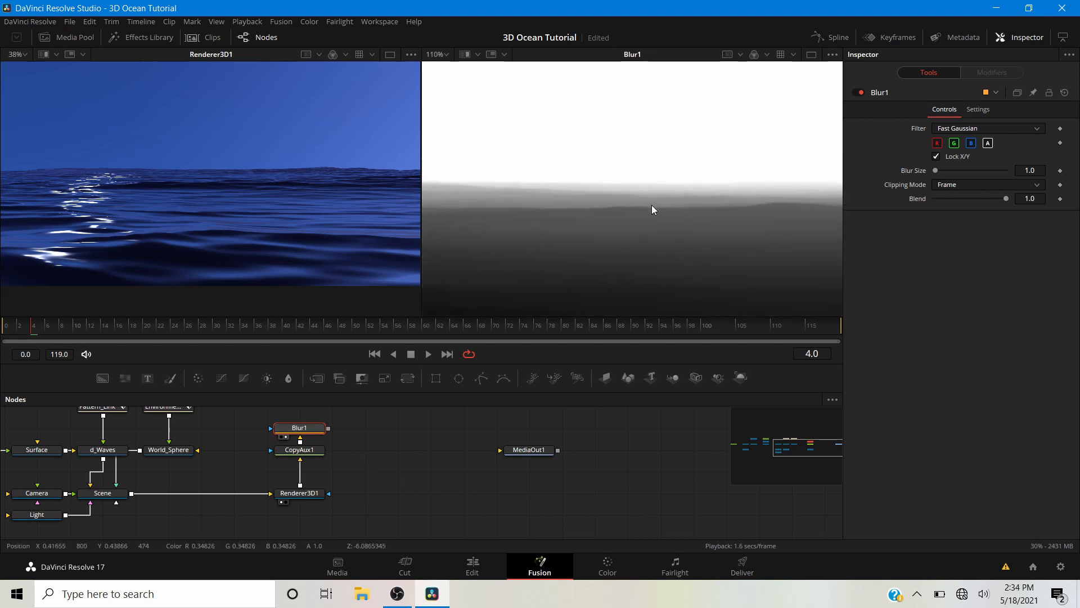
- Check the softened wave edges in the depth map and set Blur1's Blur Size to 2.0
{"action": "scroll", "coordinate": [598, 213], "scroll_direction": "down", "scroll_amount": 1}
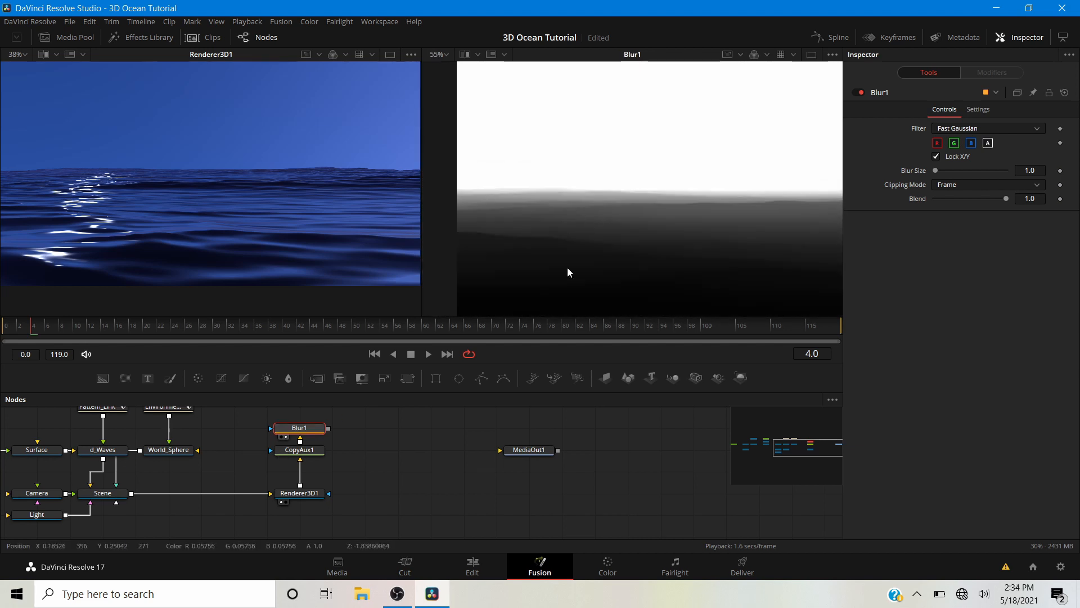
{"action": "scroll", "coordinate": [554, 206], "scroll_direction": "up", "scroll_amount": 3}
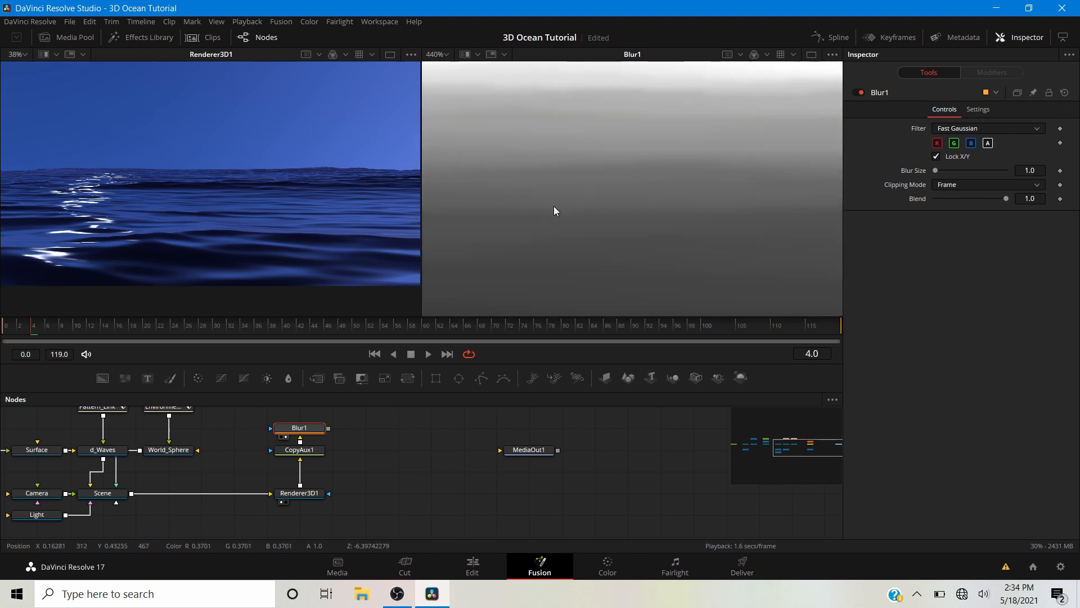
{"action": "scroll", "coordinate": [799, 220], "scroll_direction": "up", "scroll_amount": 3}
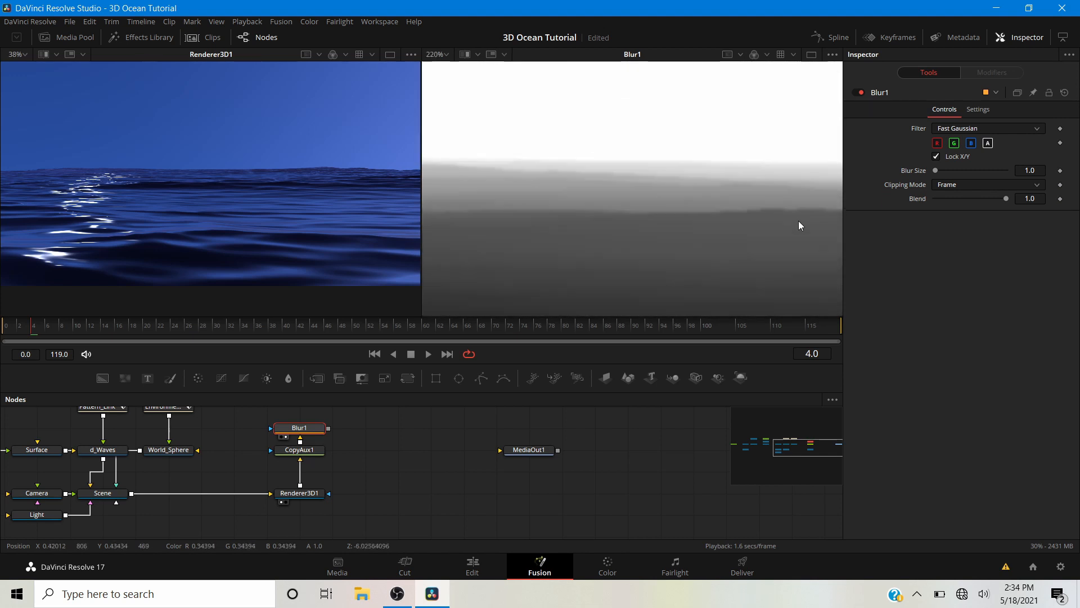
{"action": "scroll", "coordinate": [748, 214], "scroll_direction": "down", "scroll_amount": 3}
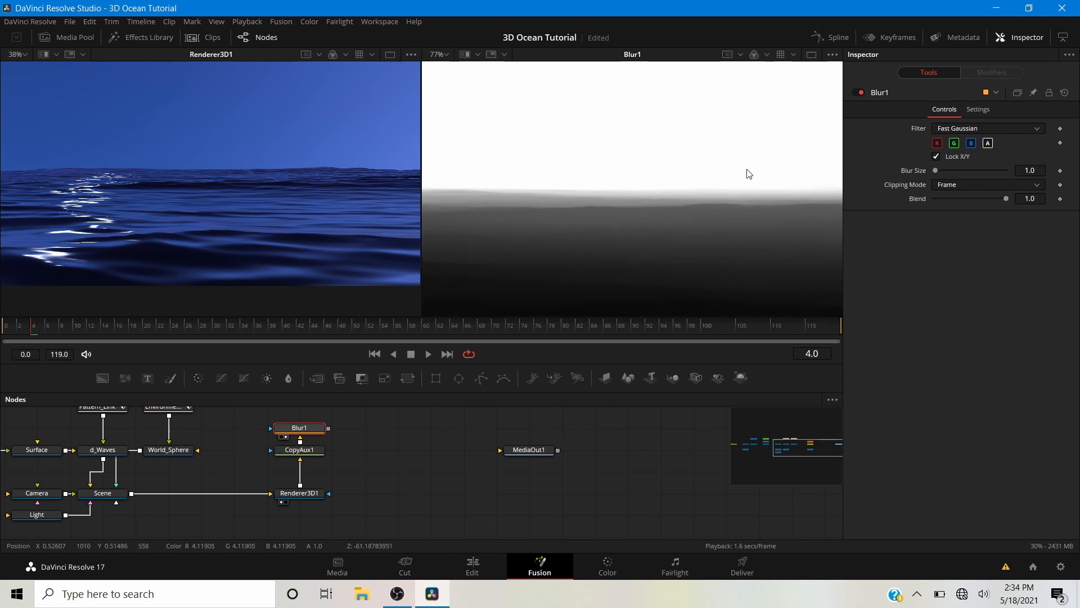
{"action": "left_click", "coordinate": [1045, 165]}
{"action": "type", "text": "2"}
{"action": "key", "text": "Return"}
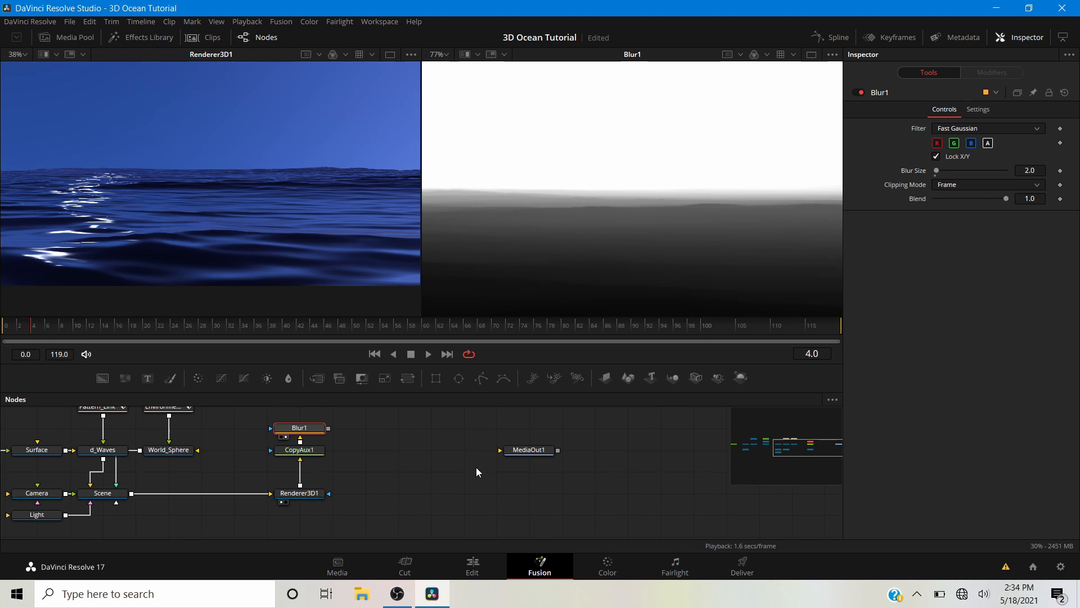
- Return to a single viewer showing Blur1's depth map and fit the whole image in view
{"action": "scroll", "coordinate": [624, 205], "scroll_direction": "up", "scroll_amount": 3}
{"action": "scroll", "coordinate": [585, 231], "scroll_direction": "down", "scroll_amount": 5}
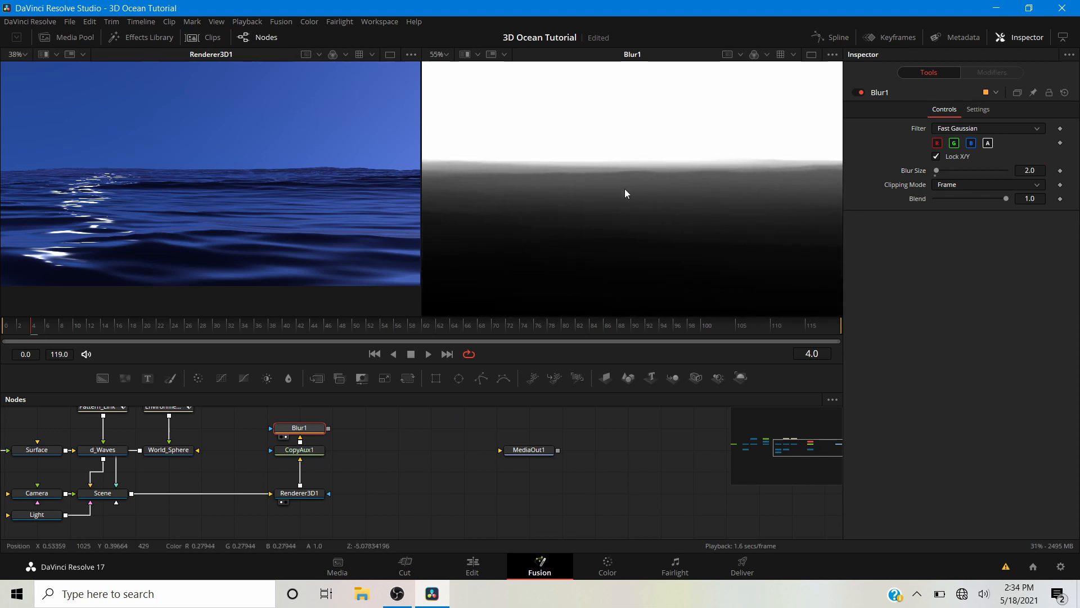
{"action": "left_click", "coordinate": [812, 54]}
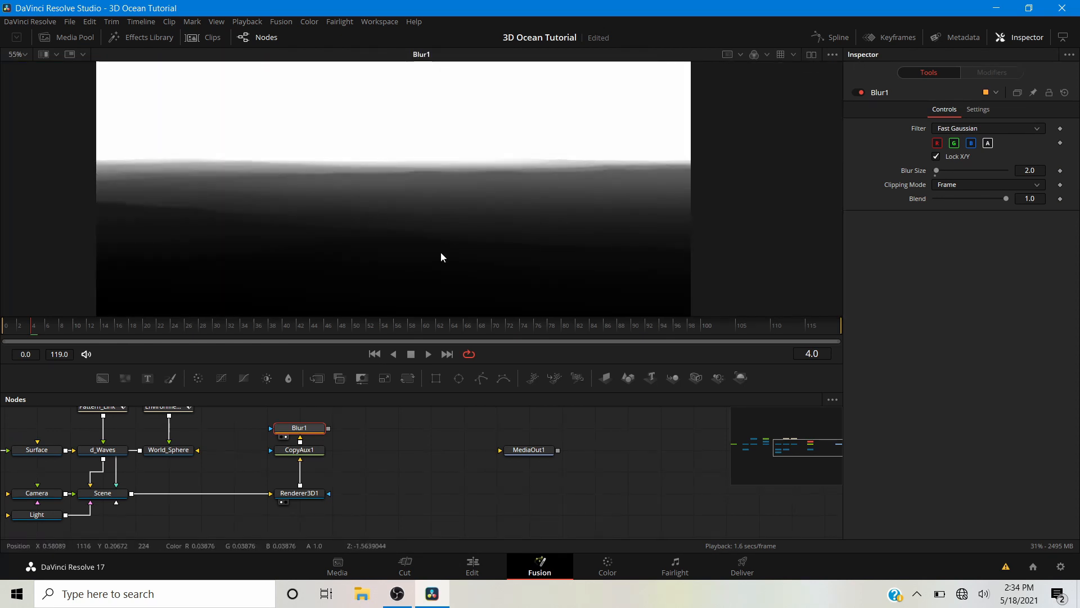
{"action": "scroll", "coordinate": [428, 256], "scroll_direction": "down", "scroll_amount": 3}
{"action": "left_click_drag", "start_coordinate": [412, 250], "coordinate": [404, 255]}
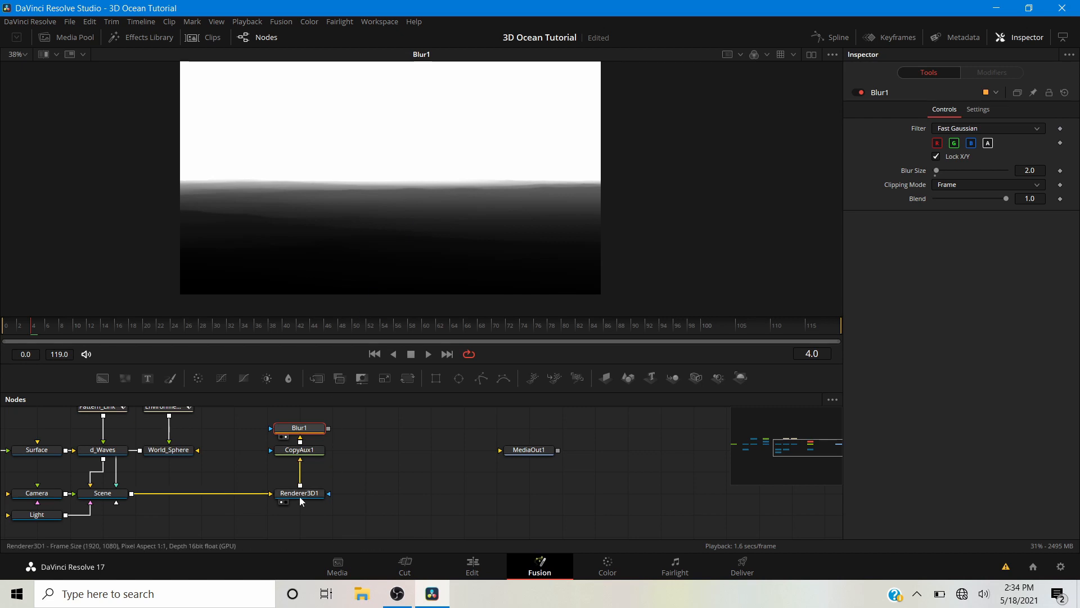
- Space out the depth branch by moving Blur1 further above CopyAux1 in the node graph
{"action": "mouse_move", "coordinate": [299, 497]}
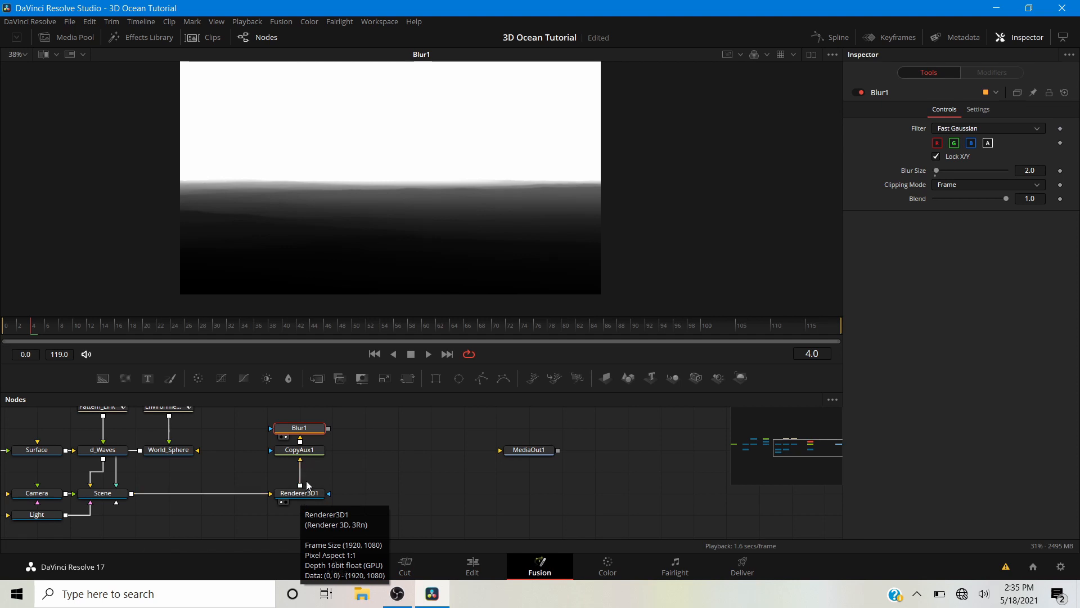
{"action": "left_click_drag", "start_coordinate": [313, 450], "coordinate": [312, 472]}
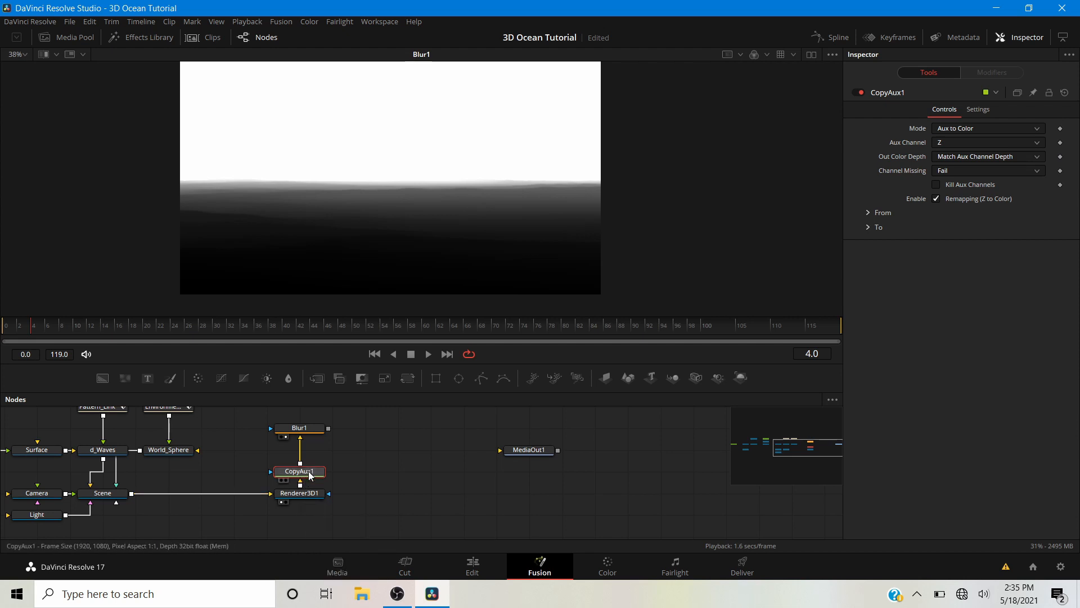
{"action": "key", "text": "ctrl+z"}
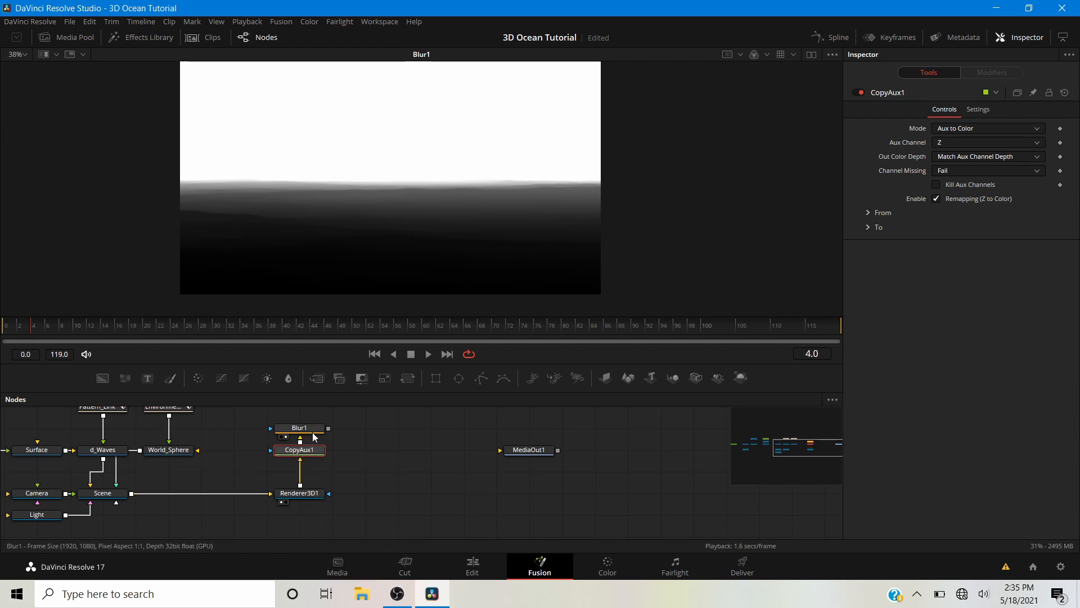
{"action": "mouse_move", "coordinate": [313, 430]}
{"action": "left_mouse_down"}
{"action": "mouse_move", "coordinate": [317, 420]}
{"action": "mouse_move", "coordinate": [303, 413]}
{"action": "left_mouse_up"}
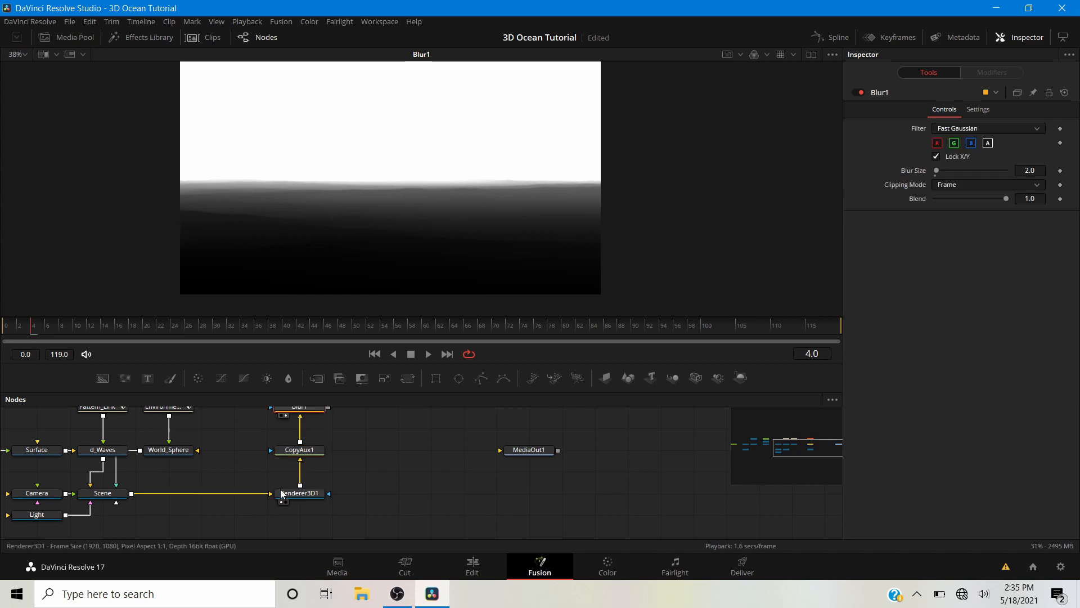
- Rename the Renderer3D1 node as Renderer
{"action": "left_click_drag", "start_coordinate": [391, 476], "coordinate": [292, 491]}
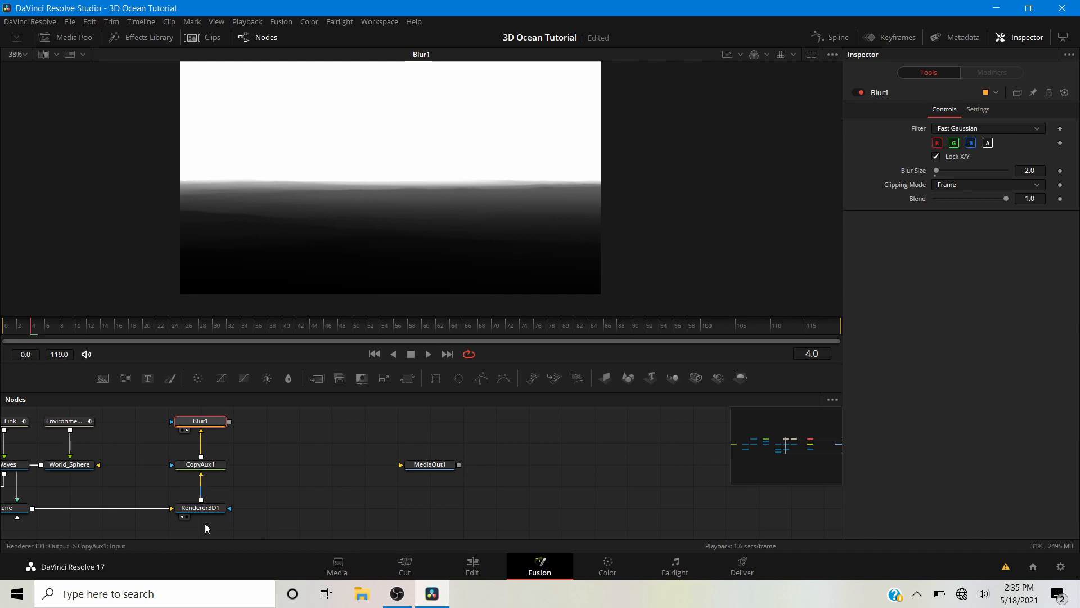
{"action": "left_click", "coordinate": [198, 508]}
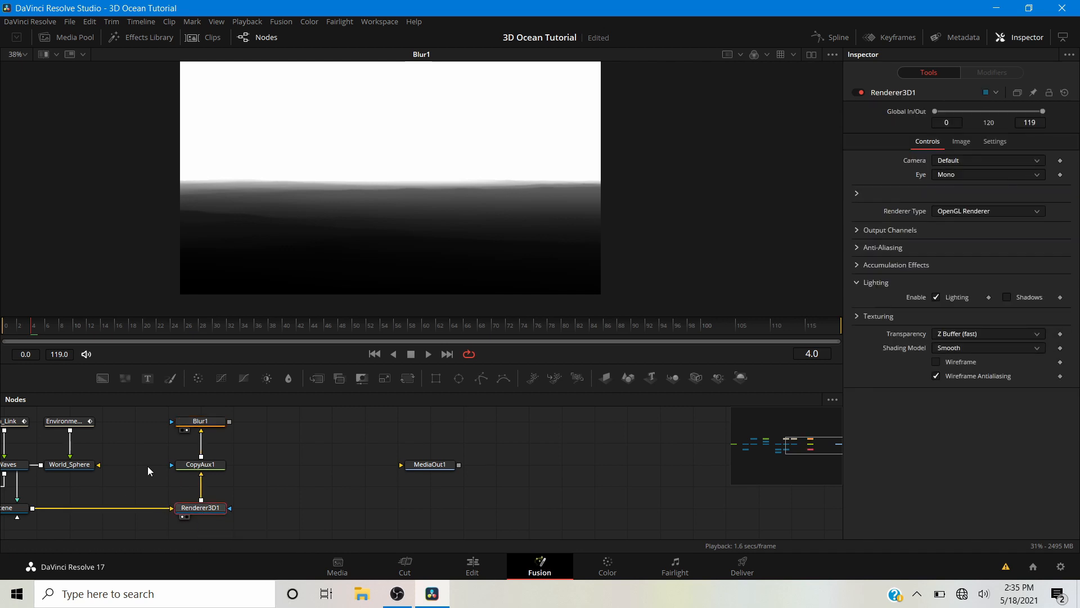
{"action": "right_click", "coordinate": [198, 506]}
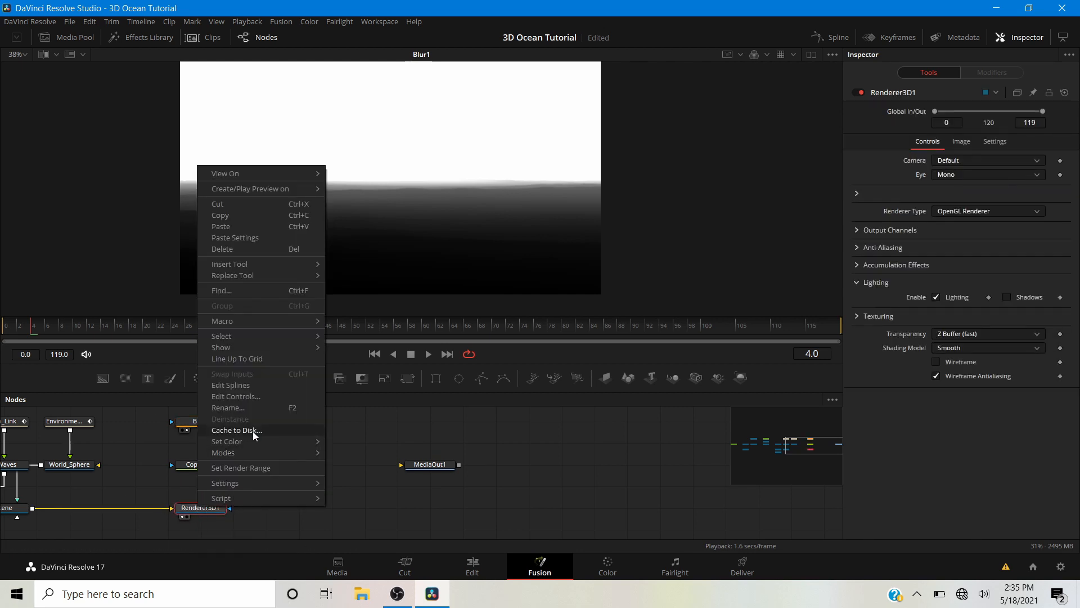
{"action": "left_click", "coordinate": [240, 408]}
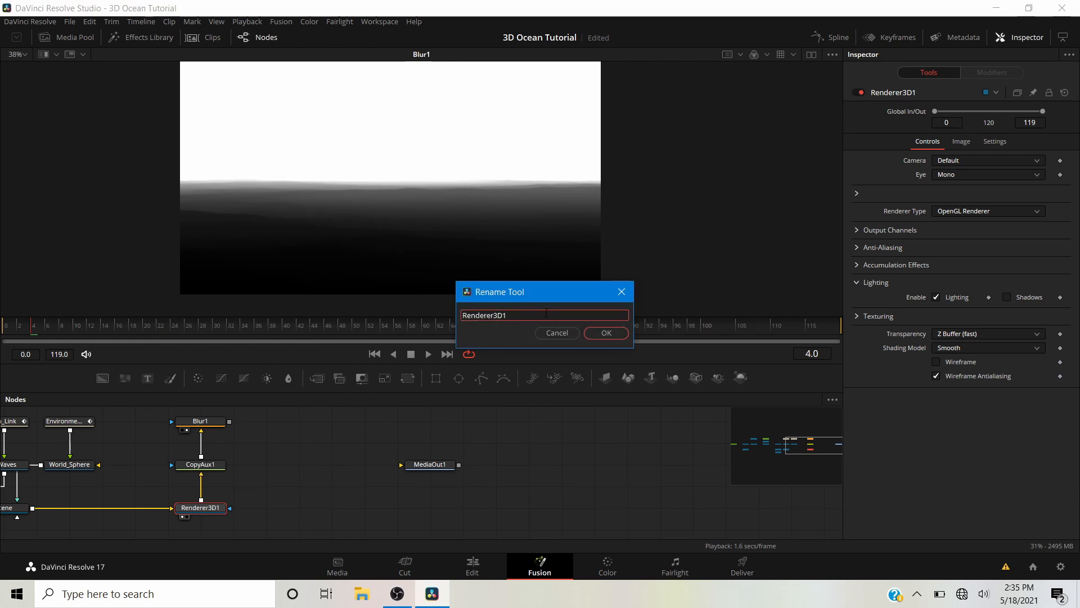
{"action": "key", "text": "BackSpace"}
{"action": "key", "text": "BackSpace"}
{"action": "key", "text": "BackSpace"}
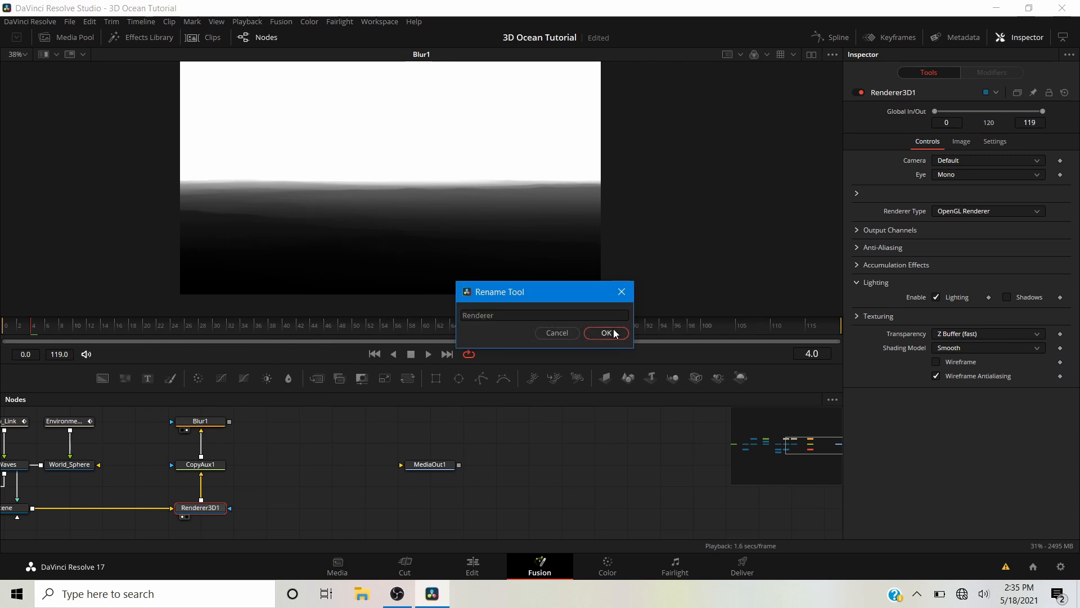
{"action": "left_click", "coordinate": [605, 333]}
- Rename the CopyAux1 node as Z_Pass
{"action": "left_click", "coordinate": [212, 467]}
{"action": "right_click", "coordinate": [212, 467]}
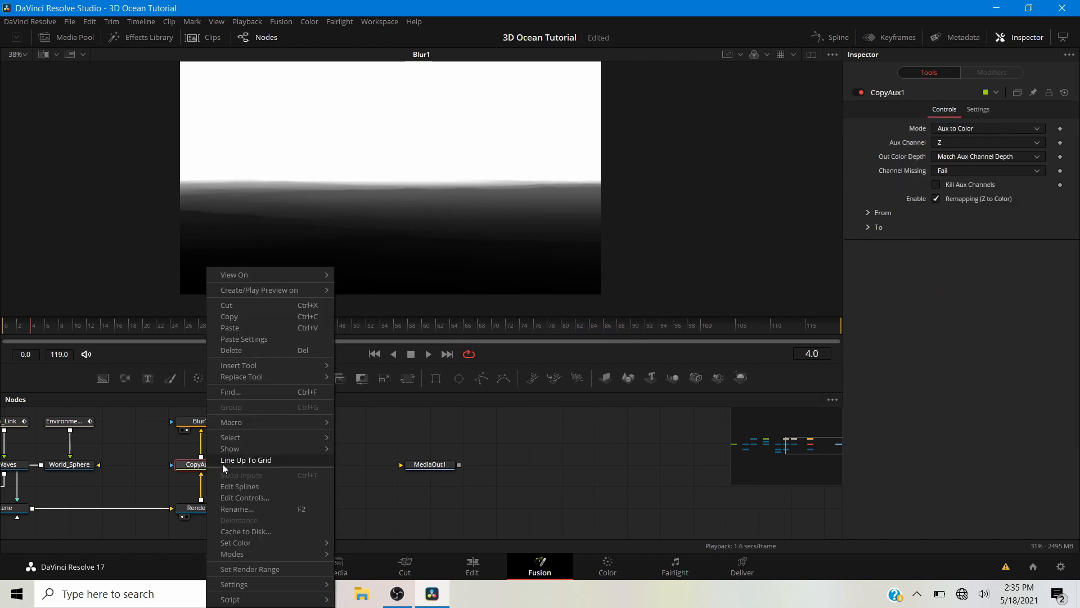
{"action": "left_click", "coordinate": [252, 508]}
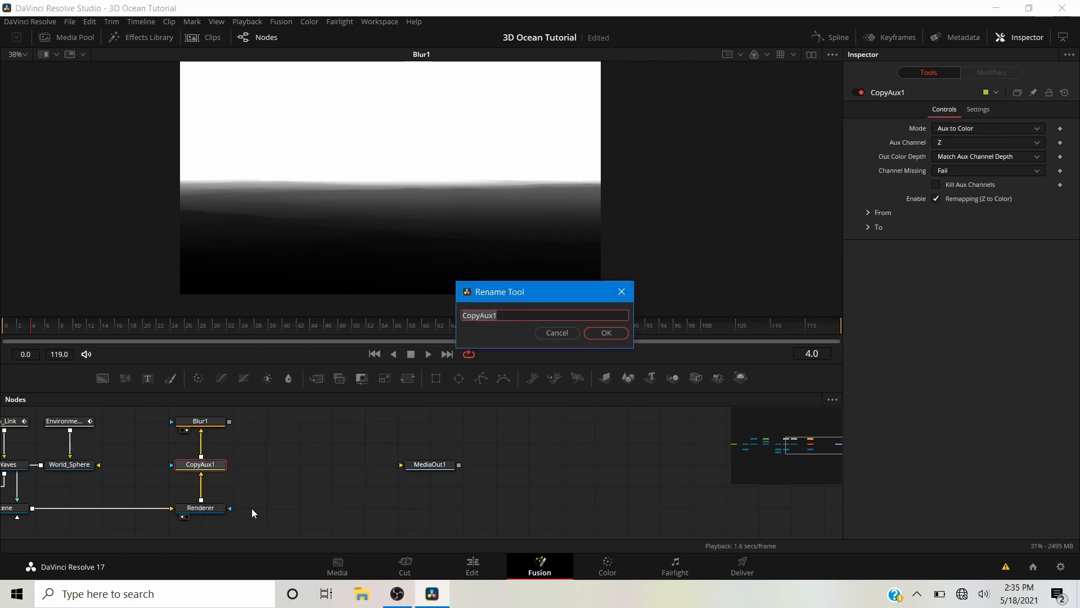
{"action": "key", "text": "BackSpace"}
{"action": "type", "text": "Z_Pass"}
{"action": "left_click", "coordinate": [600, 333]}
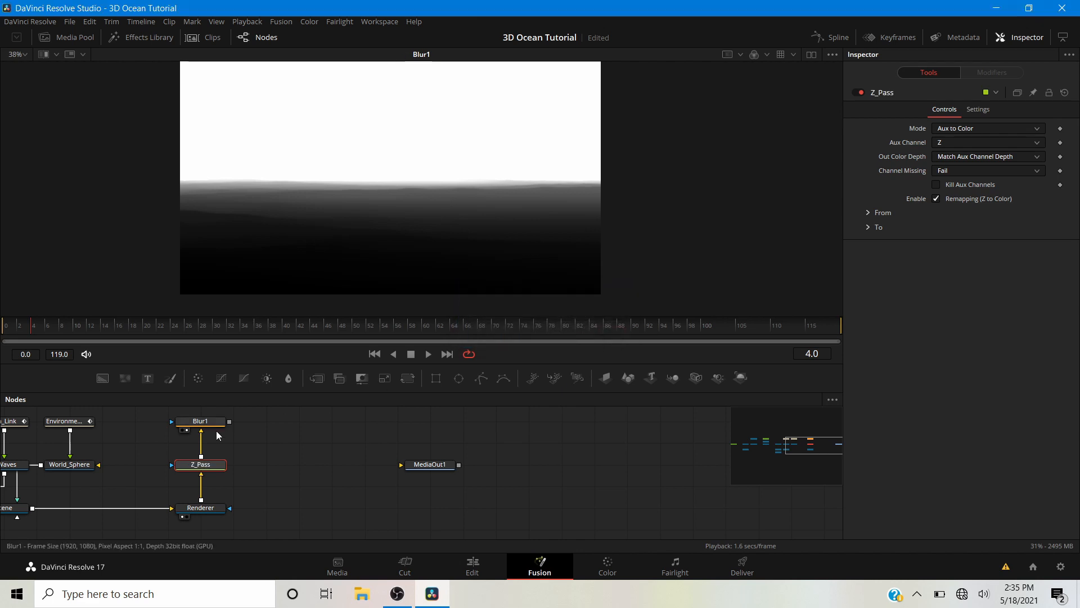
- Rename the Blur1 node as Anti_Aliasing
{"action": "left_click", "coordinate": [201, 423]}
{"action": "right_click", "coordinate": [201, 414]}
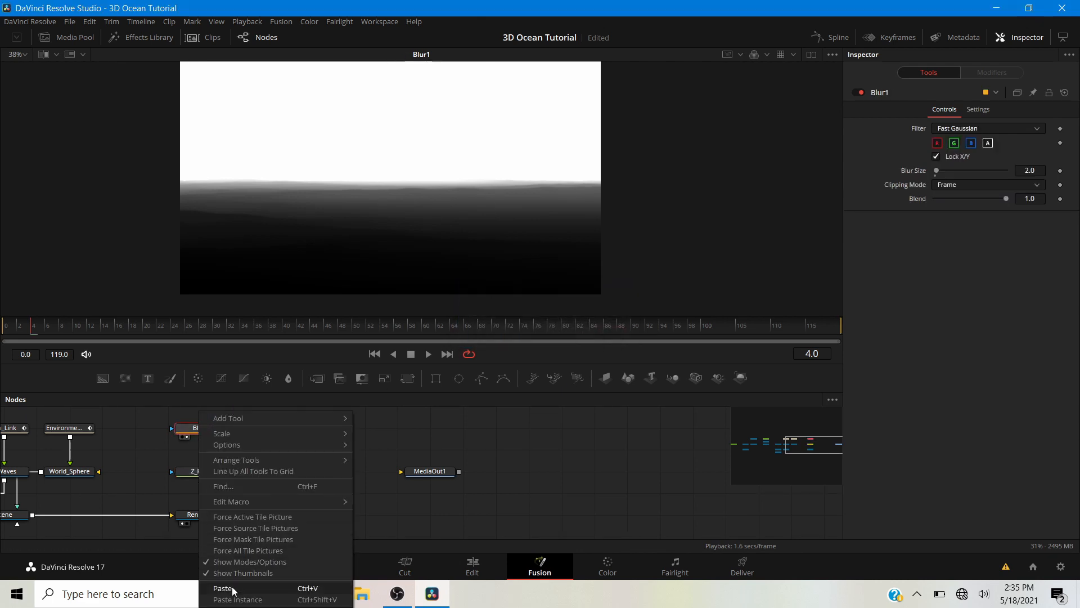
{"action": "mouse_move", "coordinate": [233, 418]}
{"action": "left_click", "coordinate": [194, 429]}
{"action": "right_click", "coordinate": [192, 428]}
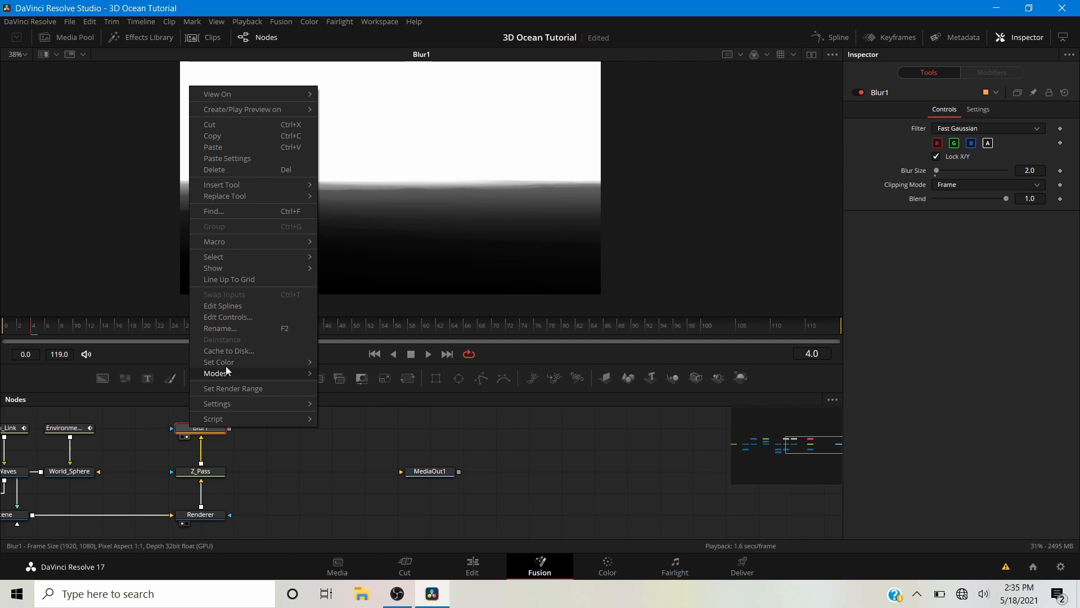
{"action": "left_click", "coordinate": [230, 329]}
{"action": "type", "text": "An"}
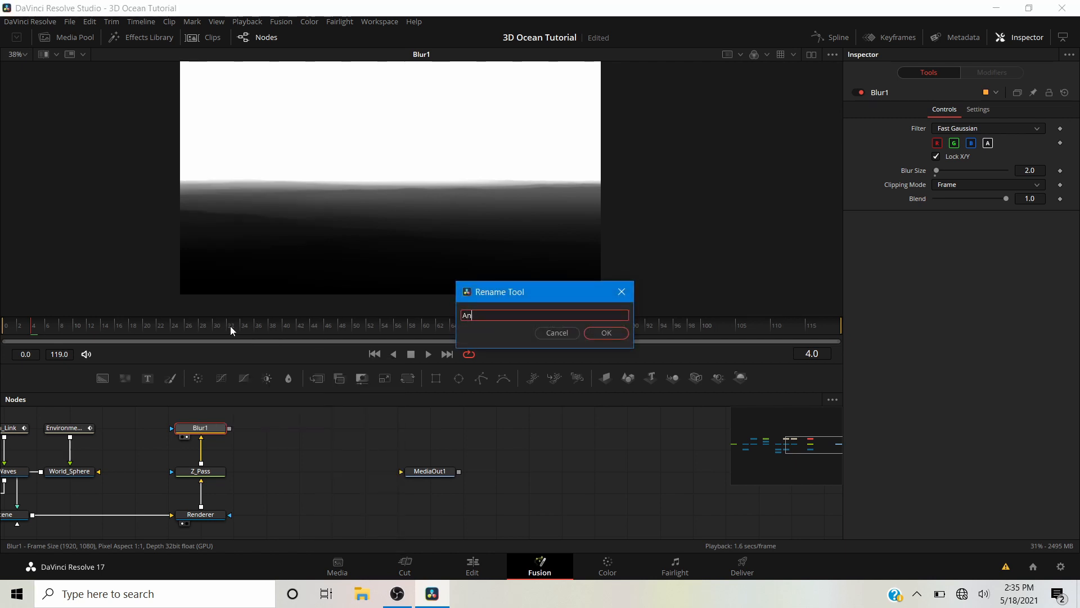
{"action": "type", "text": "ti_Aliasing"}
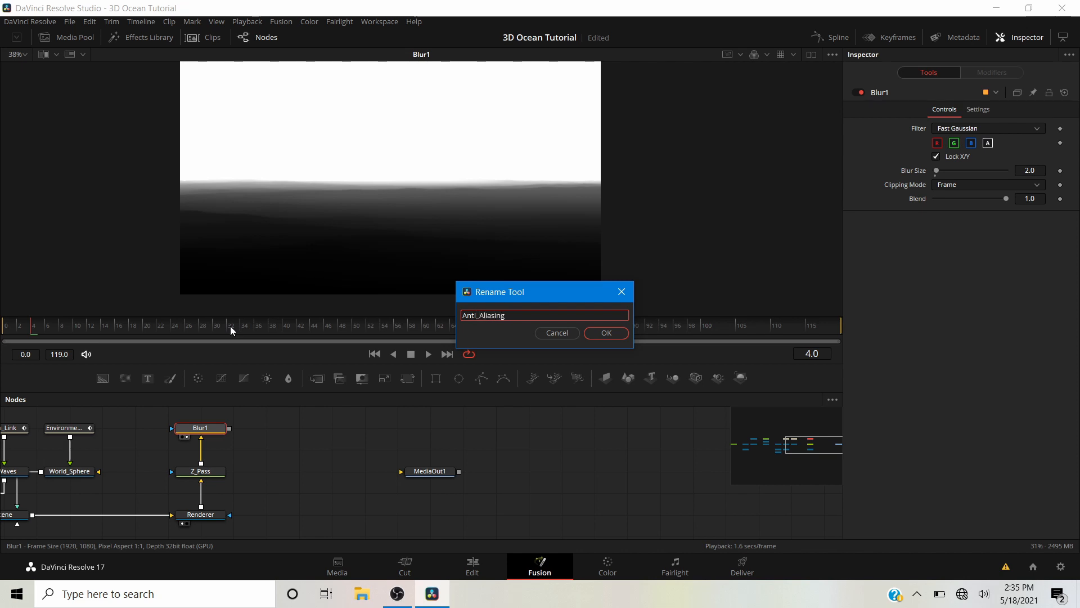
{"action": "left_click", "coordinate": [607, 334]}
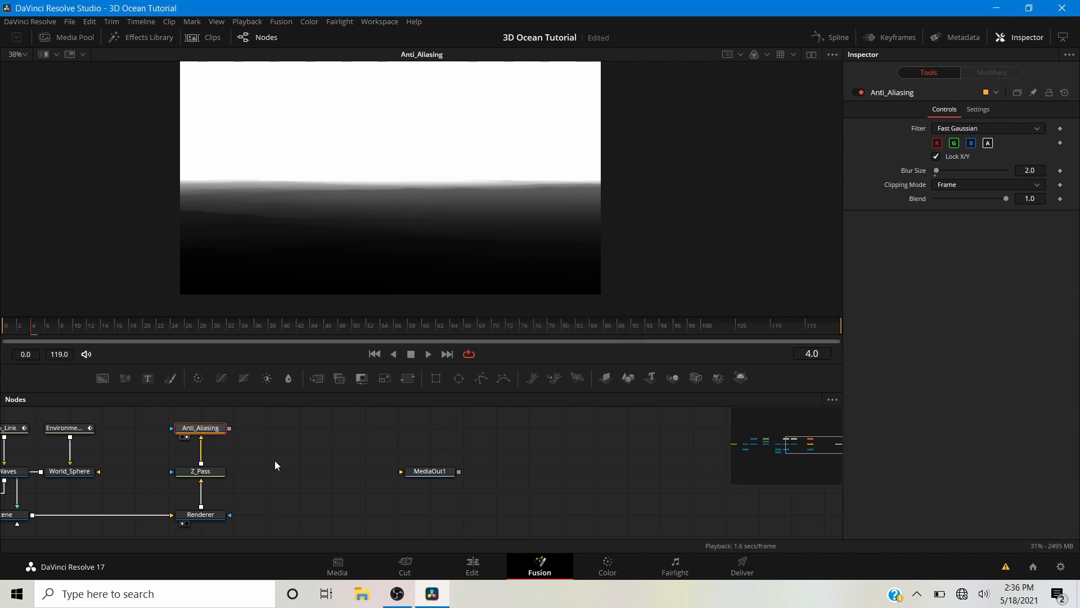
- Show the Renderer node's ocean image in the single viewer and look closer at the water
{"action": "left_click_drag", "start_coordinate": [321, 478], "coordinate": [294, 458]}
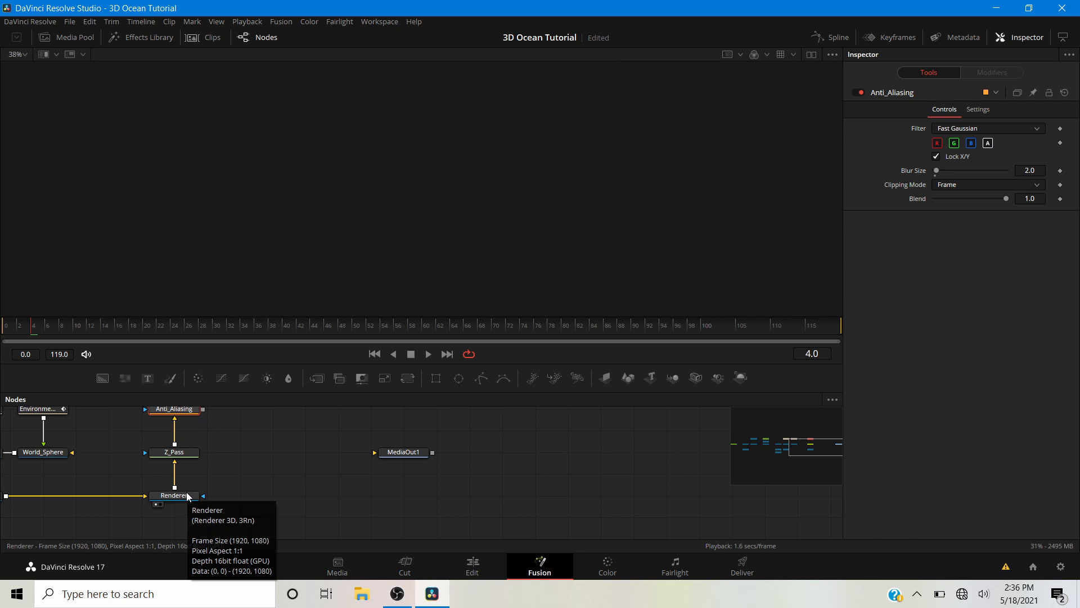
{"action": "key", "text": "1"}
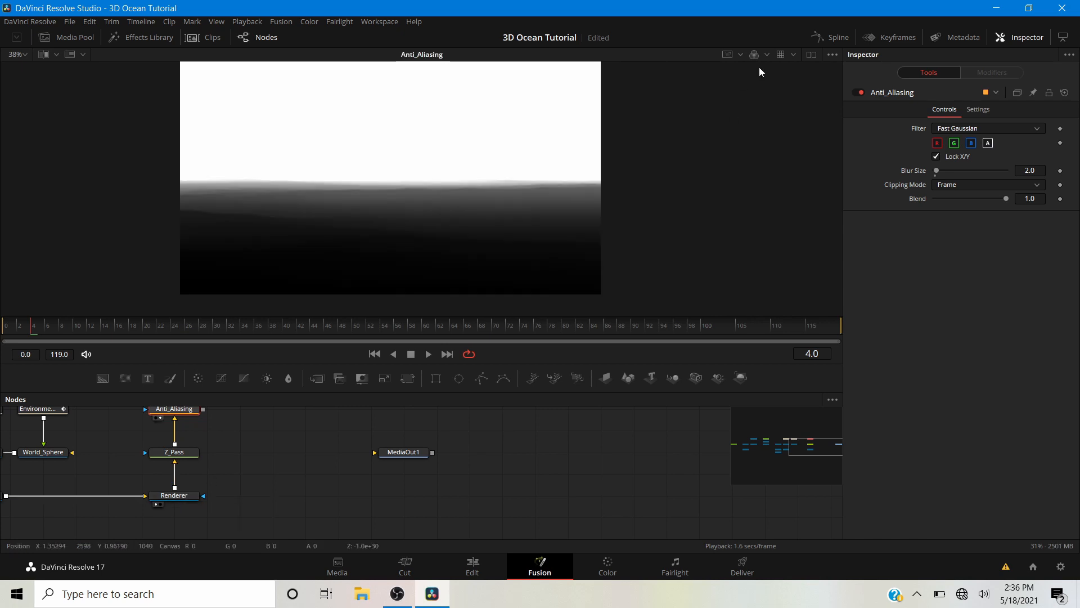
{"action": "left_click", "coordinate": [158, 505]}
{"action": "scroll", "coordinate": [359, 191], "scroll_direction": "down", "scroll_amount": 2}
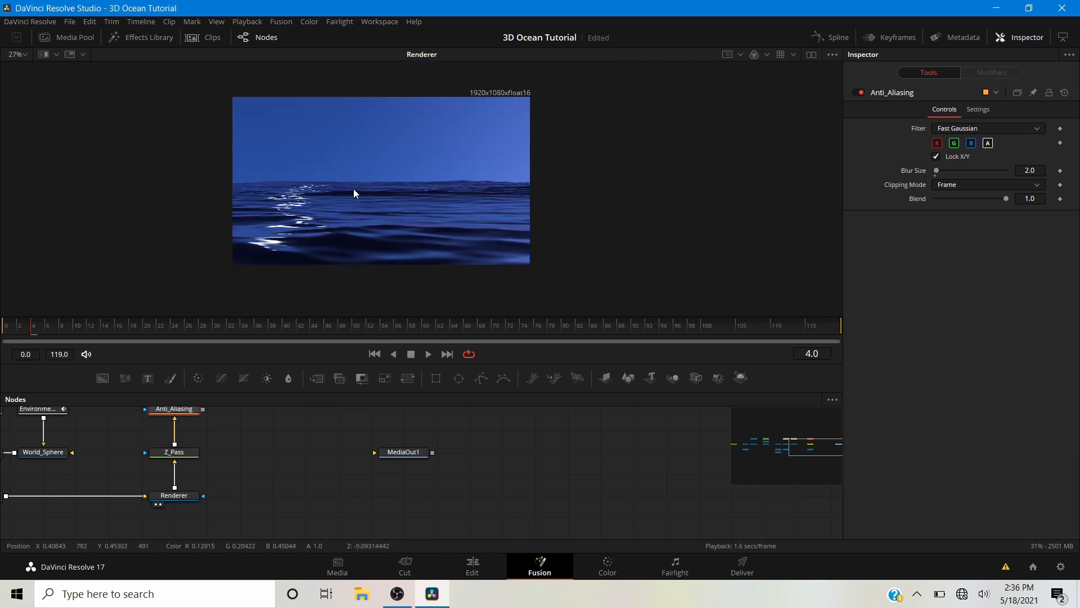
{"action": "scroll", "coordinate": [354, 188], "scroll_direction": "up", "scroll_amount": 2}
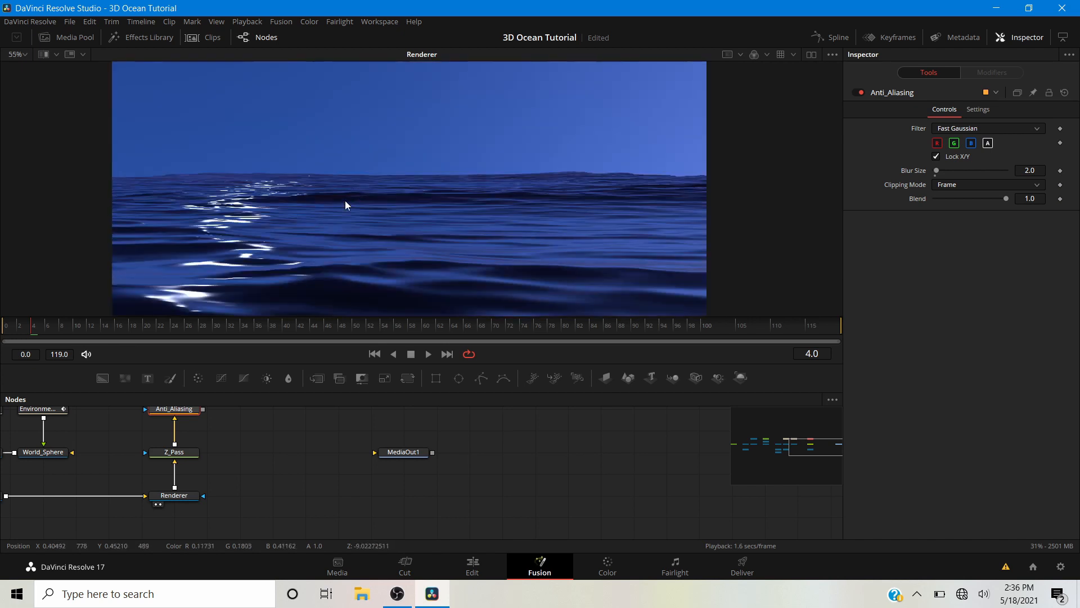
- Add a Defocus node fed directly by Renderer, pulled out onto its own branch so Renderer still feeds Z_Pass
{"action": "left_click", "coordinate": [177, 500]}
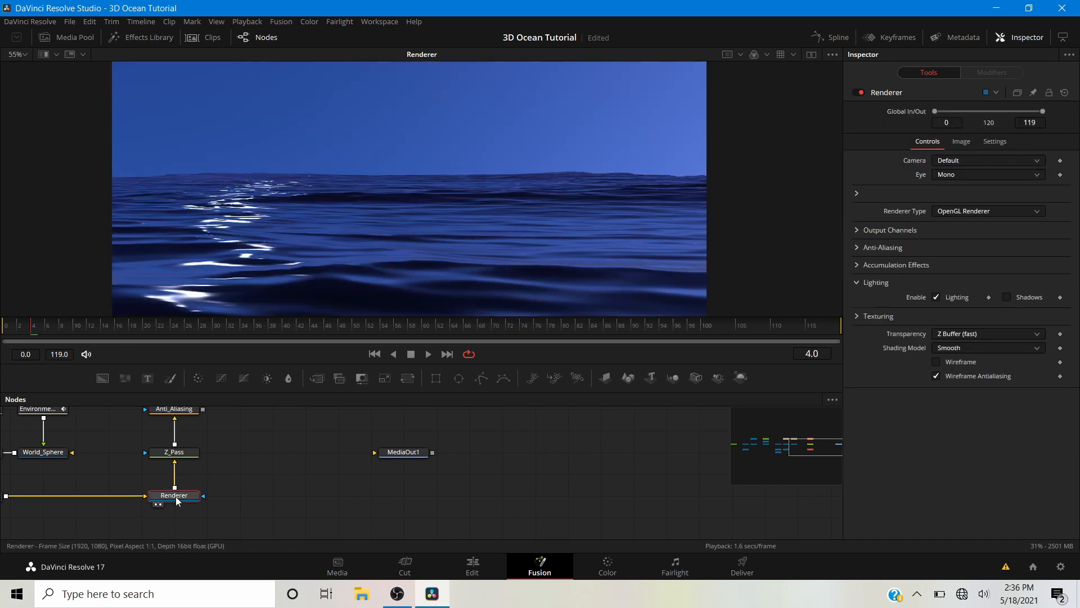
{"action": "key", "text": "shift+space"}
{"action": "type", "text": "def"}
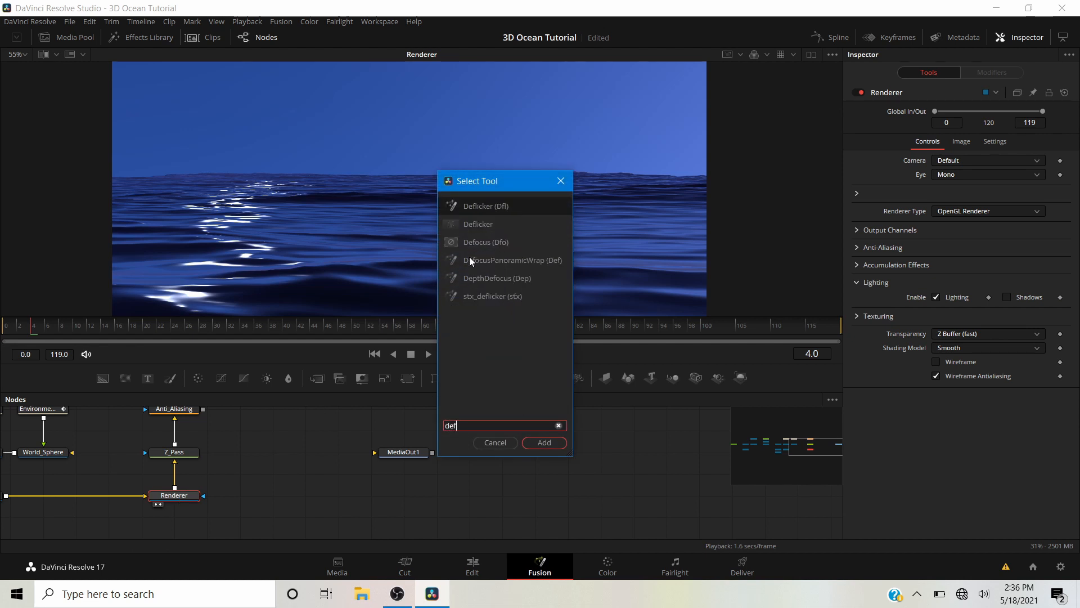
{"action": "left_click", "coordinate": [472, 241]}
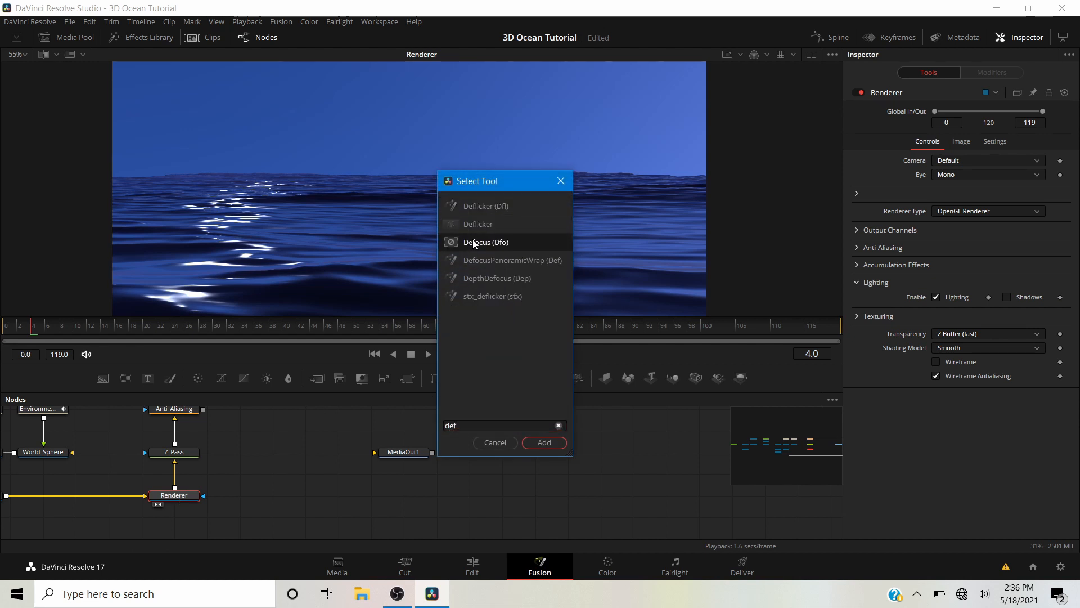
{"action": "left_click", "coordinate": [540, 446]}
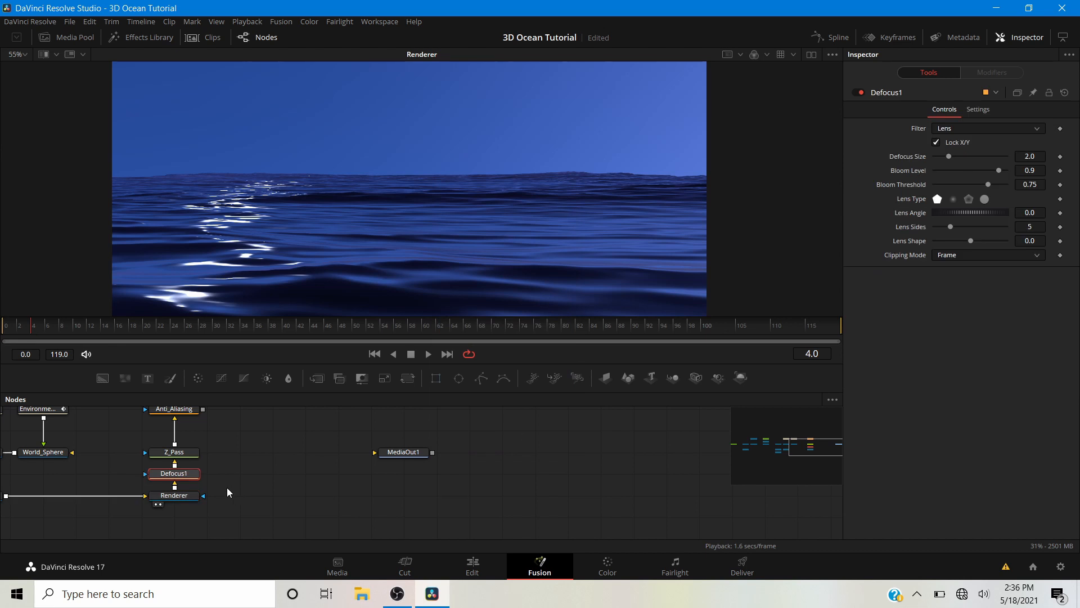
{"action": "left_click_drag", "start_coordinate": [193, 476], "coordinate": [315, 499]}
{"action": "left_click_drag", "start_coordinate": [202, 495], "coordinate": [279, 501]}
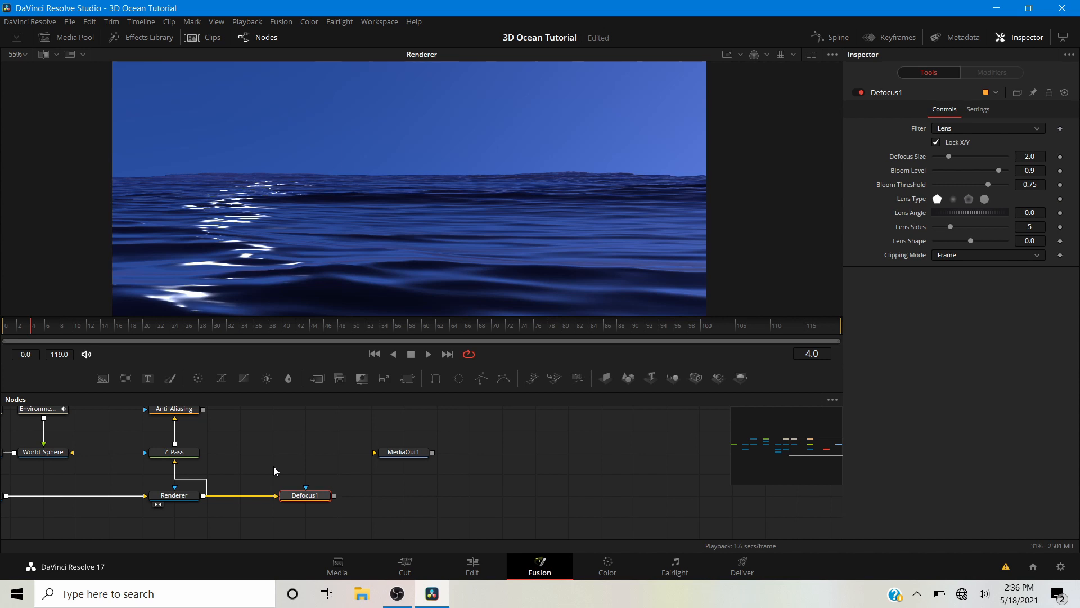
- Connect Anti_Aliasing's output to Defocus1's effect mask input and show Defocus1 in the viewer
{"action": "left_click_drag", "start_coordinate": [290, 442], "coordinate": [314, 459]}
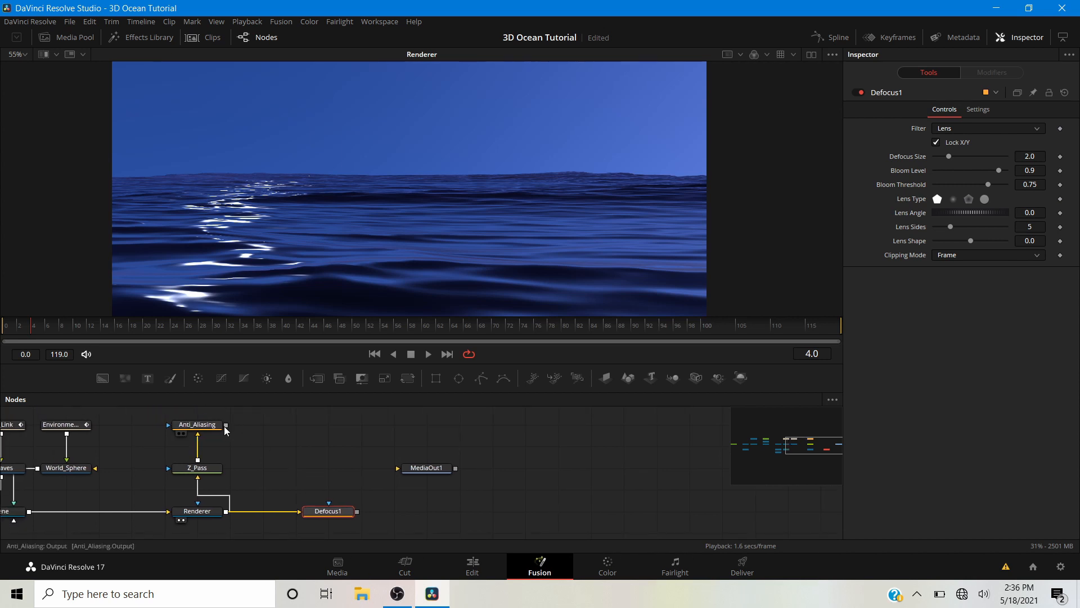
{"action": "left_click_drag", "start_coordinate": [227, 427], "coordinate": [326, 511]}
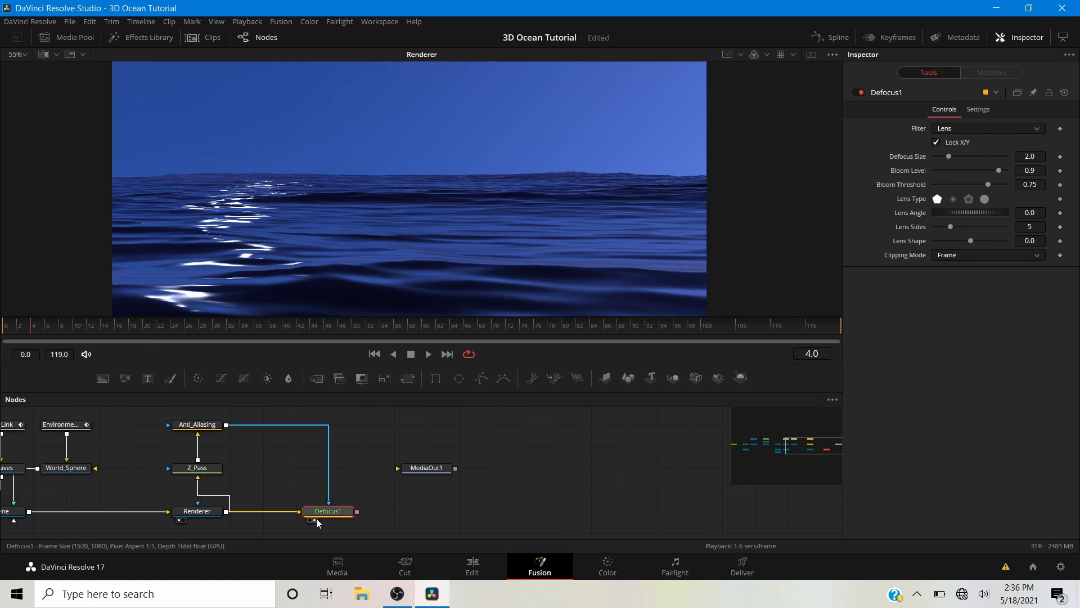
{"action": "left_click", "coordinate": [316, 519]}
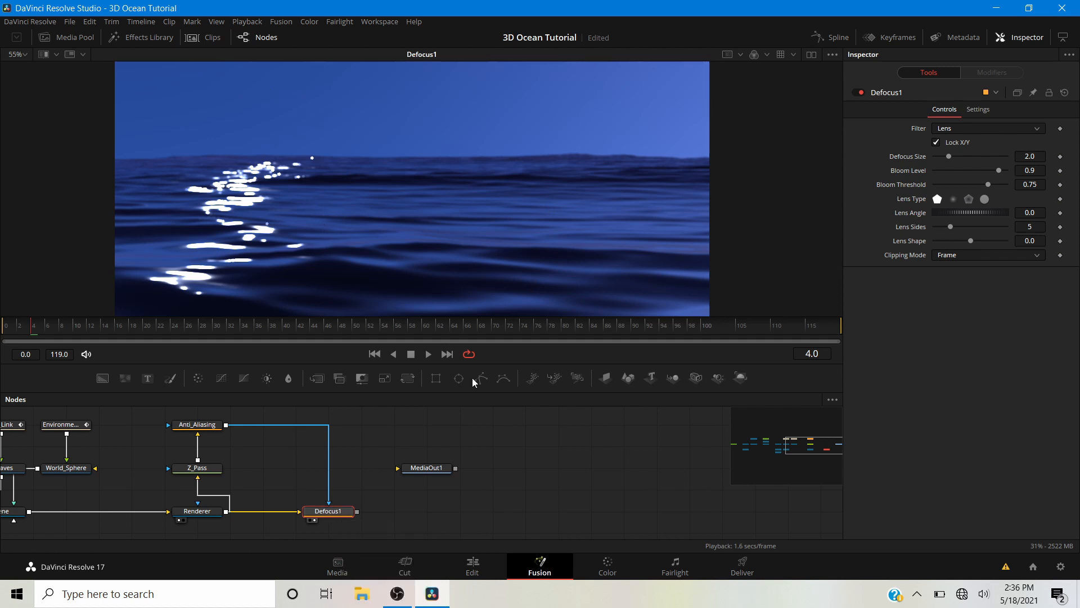
- Set the mask Channel of Defocus1 to Luminance
{"action": "left_click", "coordinate": [975, 112]}
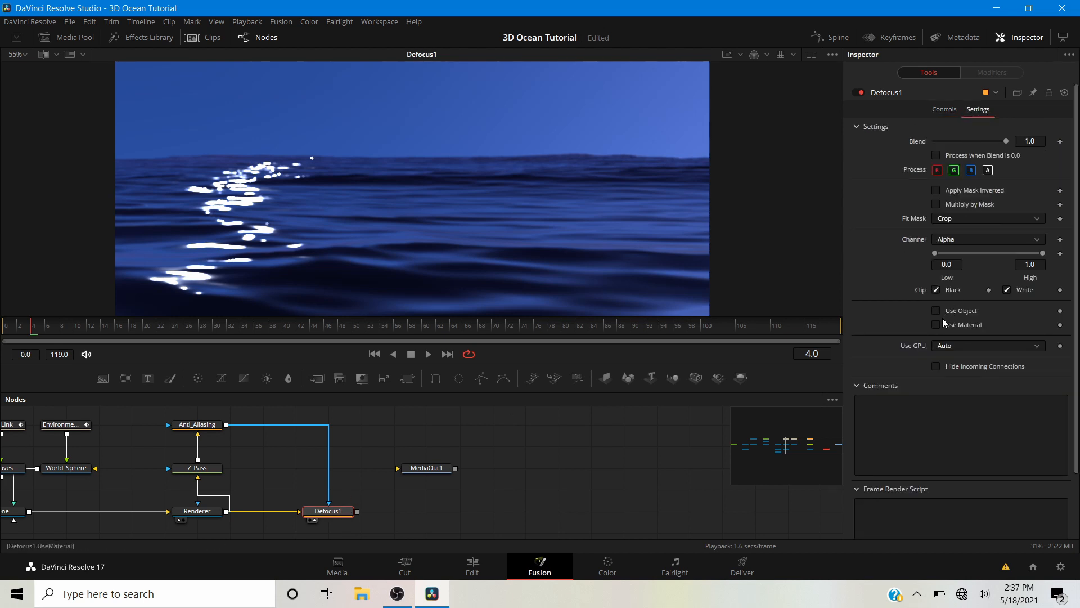
{"action": "left_click", "coordinate": [939, 237]}
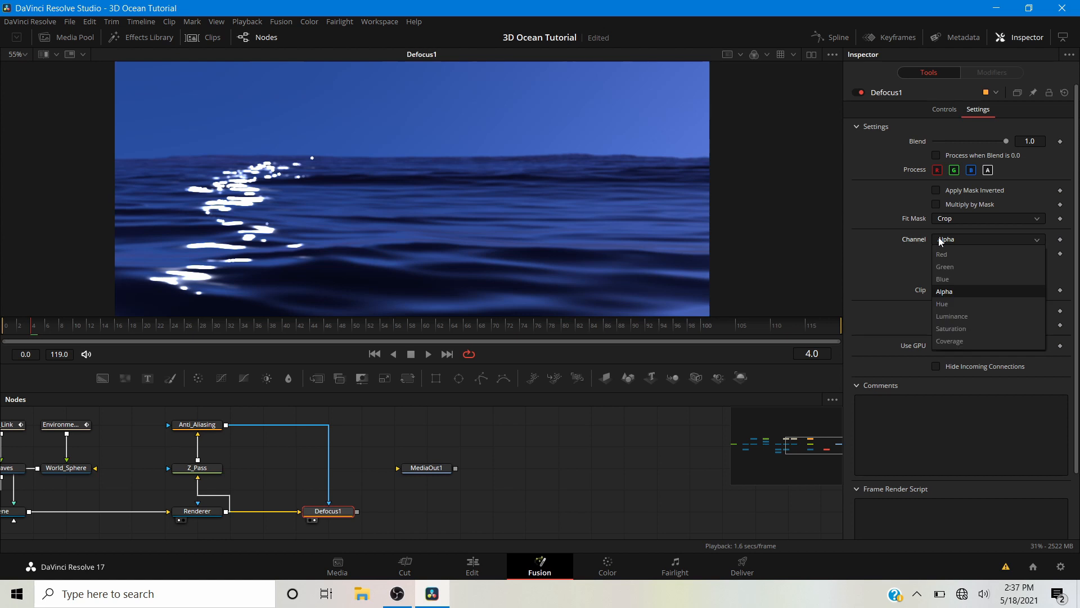
{"action": "left_click", "coordinate": [960, 317]}
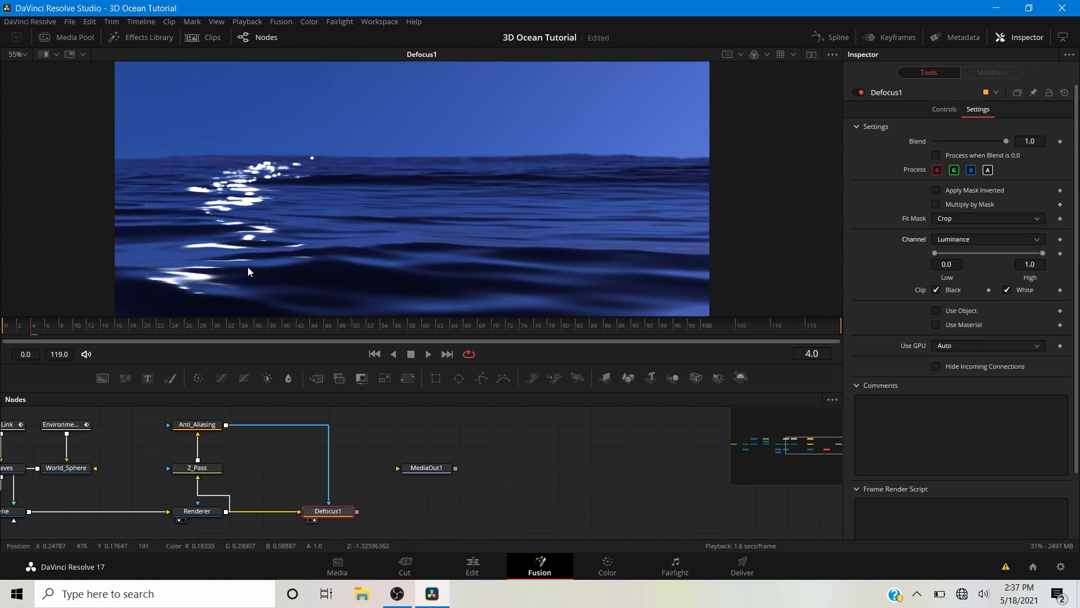
- Reduce the Defocus Size of Defocus1 to about 0.16 and check the highlights on the water
{"action": "left_click_drag", "start_coordinate": [273, 247], "coordinate": [283, 240]}
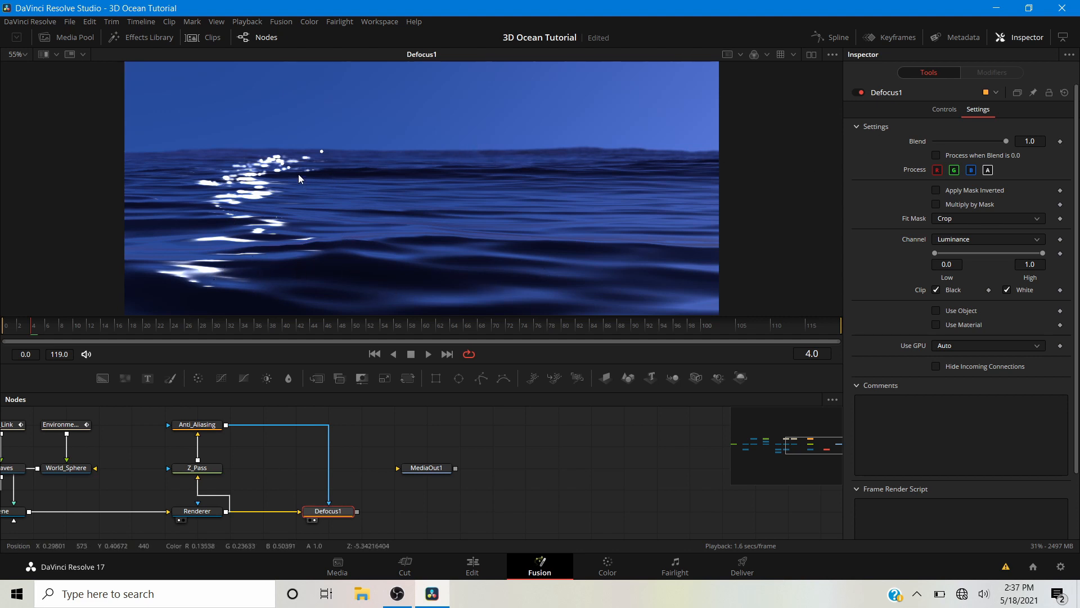
{"action": "scroll", "coordinate": [322, 149], "scroll_direction": "up", "scroll_amount": 6}
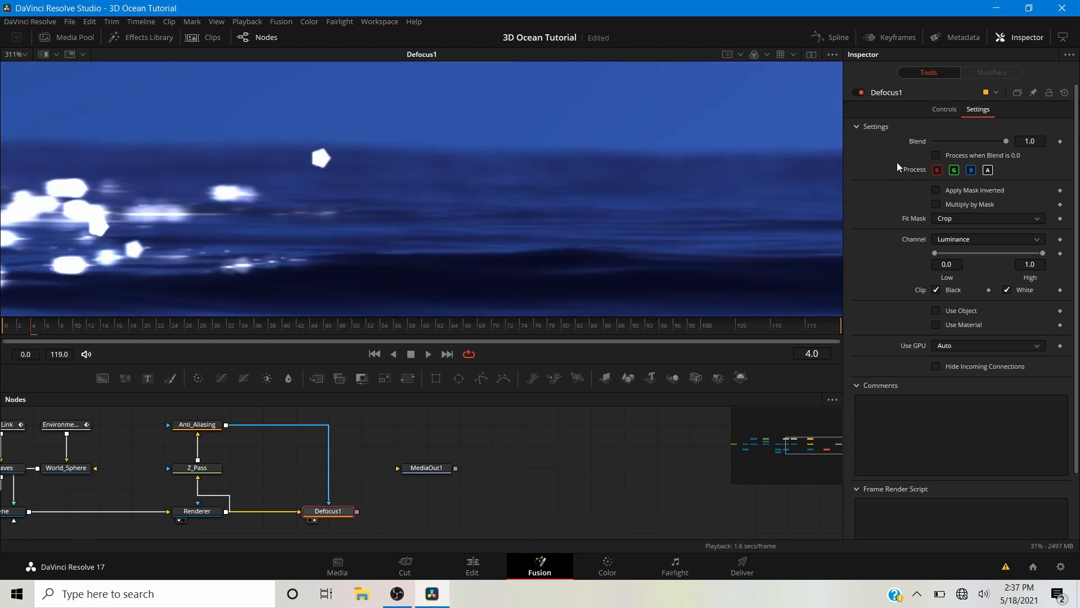
{"action": "left_click", "coordinate": [945, 110]}
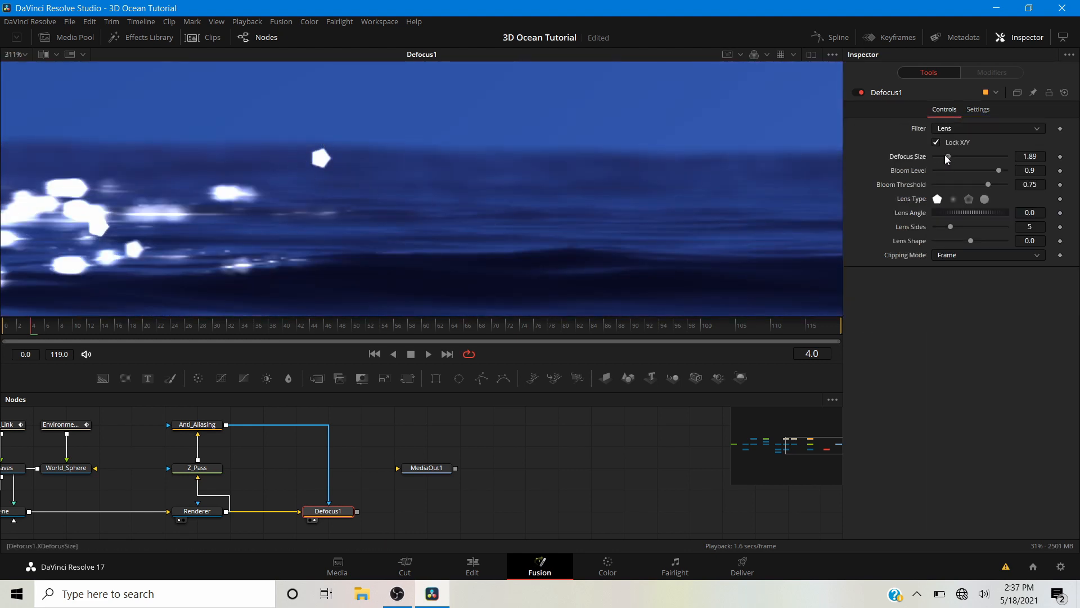
{"action": "left_click_drag", "start_coordinate": [945, 155], "coordinate": [936, 158]}
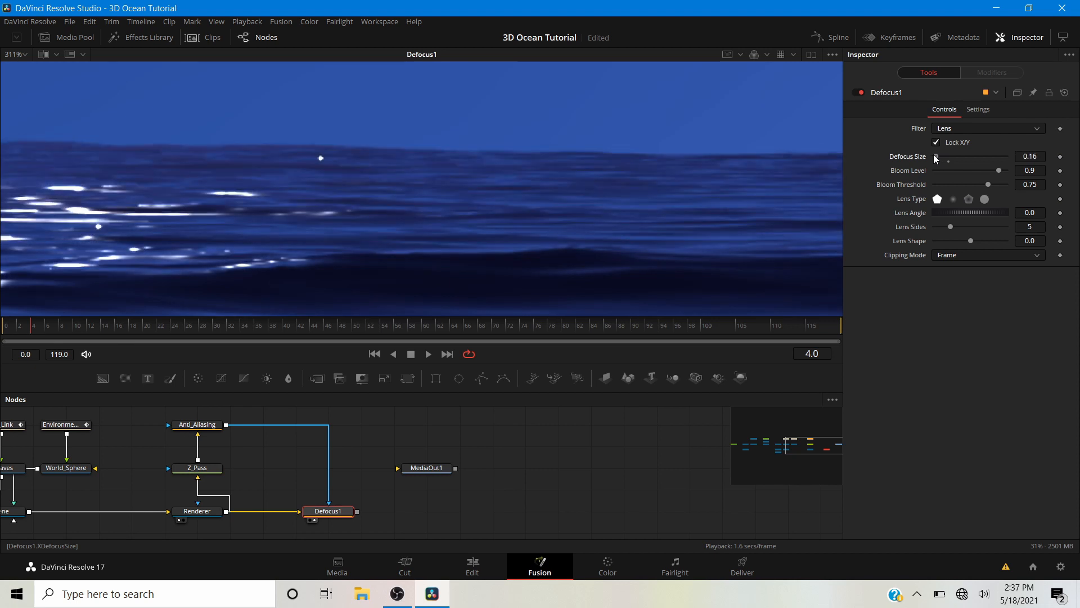
{"action": "scroll", "coordinate": [663, 163], "scroll_direction": "down", "scroll_amount": 3}
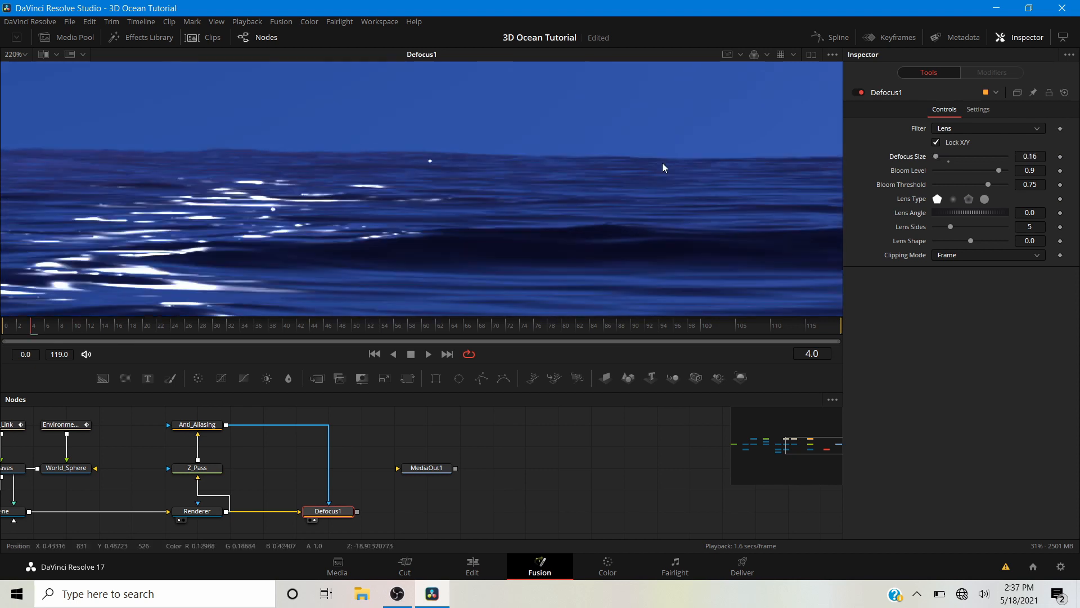
{"action": "left_click_drag", "start_coordinate": [587, 166], "coordinate": [360, 229]}
{"action": "scroll", "coordinate": [410, 246], "scroll_direction": "down", "scroll_amount": 2}
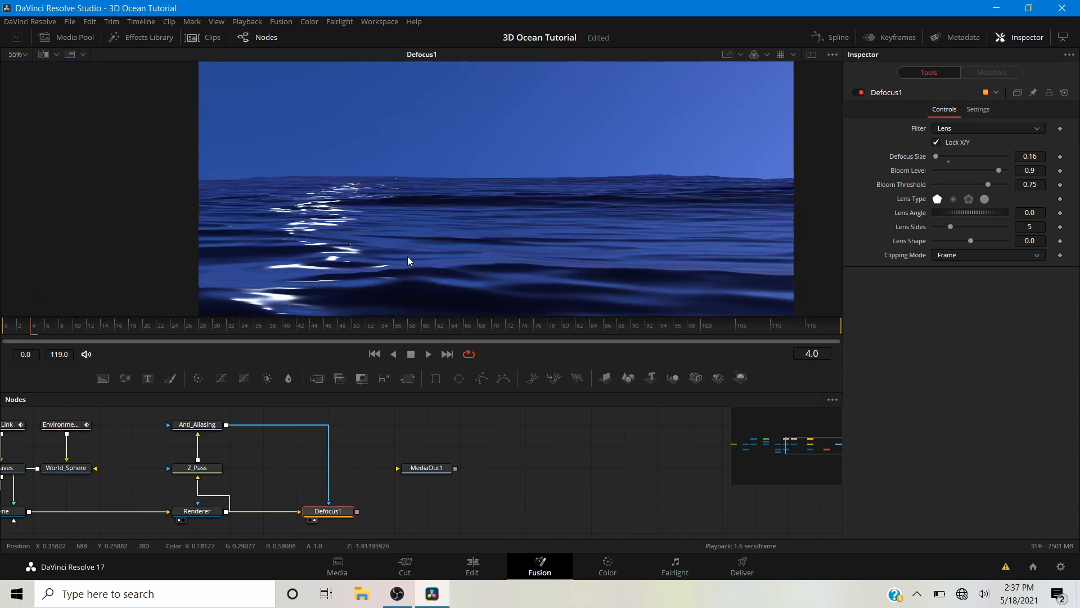
{"action": "left_click_drag", "start_coordinate": [407, 256], "coordinate": [358, 225]}
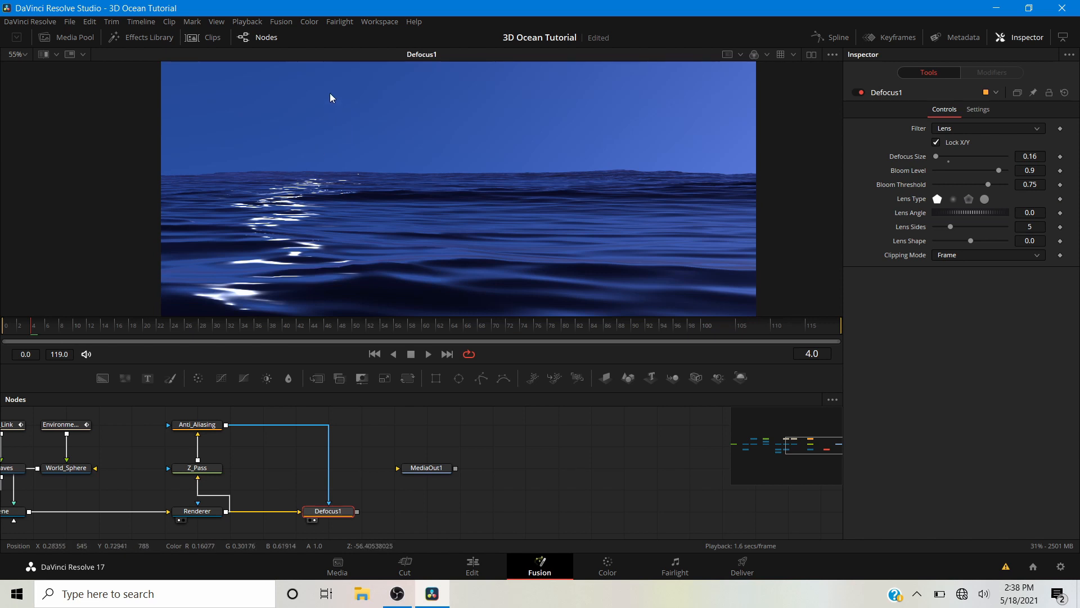
- Move MediaOut1 well away from Defocus1 and add a LensMasterFlares node fed by Defocus1
{"action": "left_click_drag", "start_coordinate": [362, 477], "coordinate": [305, 465]}
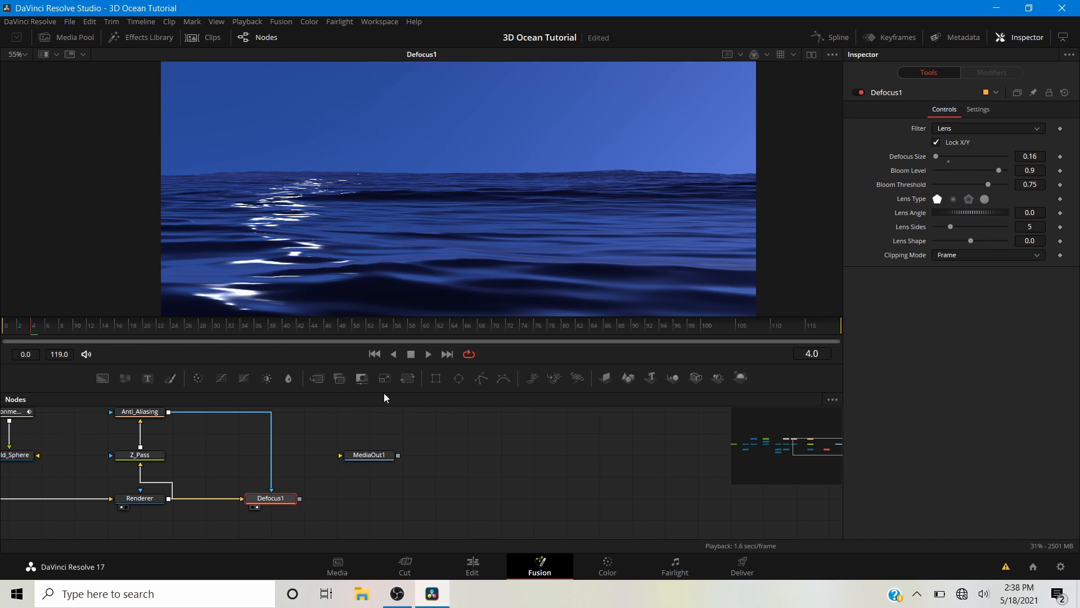
{"action": "left_click_drag", "start_coordinate": [376, 453], "coordinate": [704, 496]}
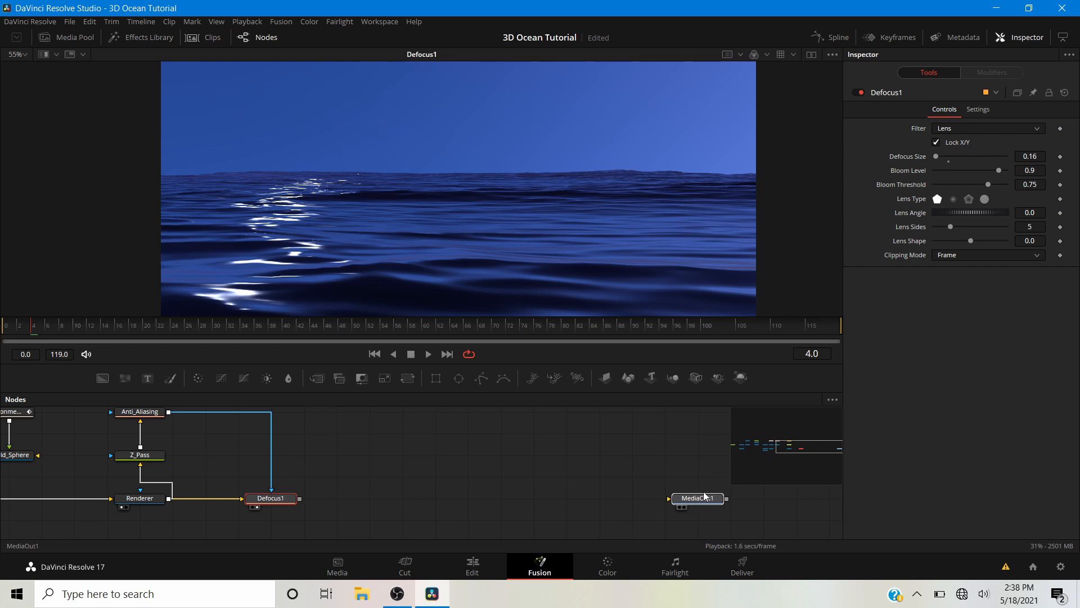
{"action": "left_click", "coordinate": [278, 501]}
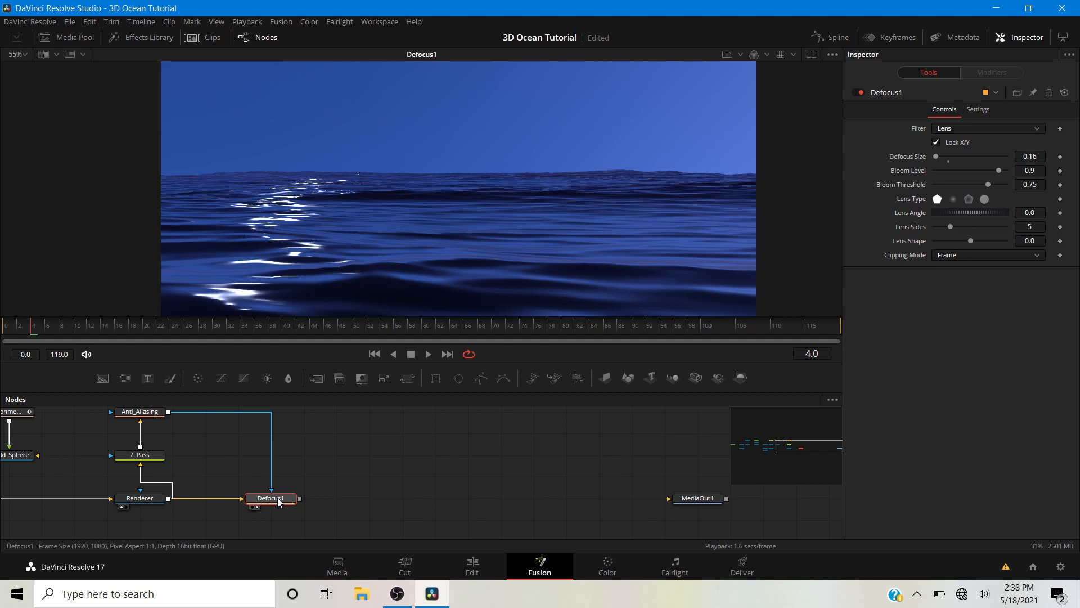
{"action": "key", "text": "shift+space"}
{"action": "type", "text": "lensm"}
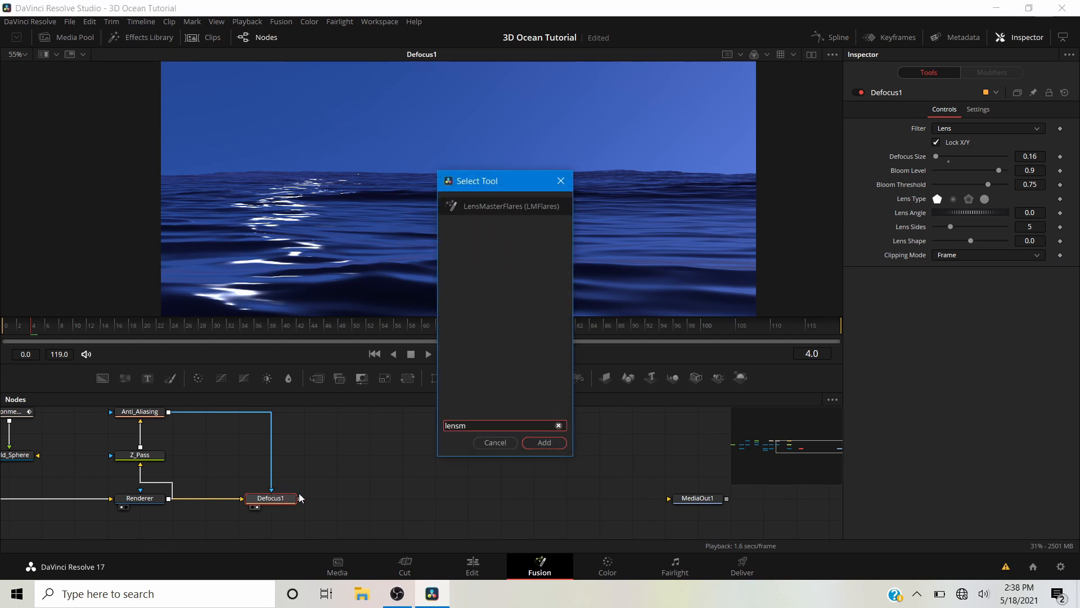
{"action": "key", "text": "Return"}
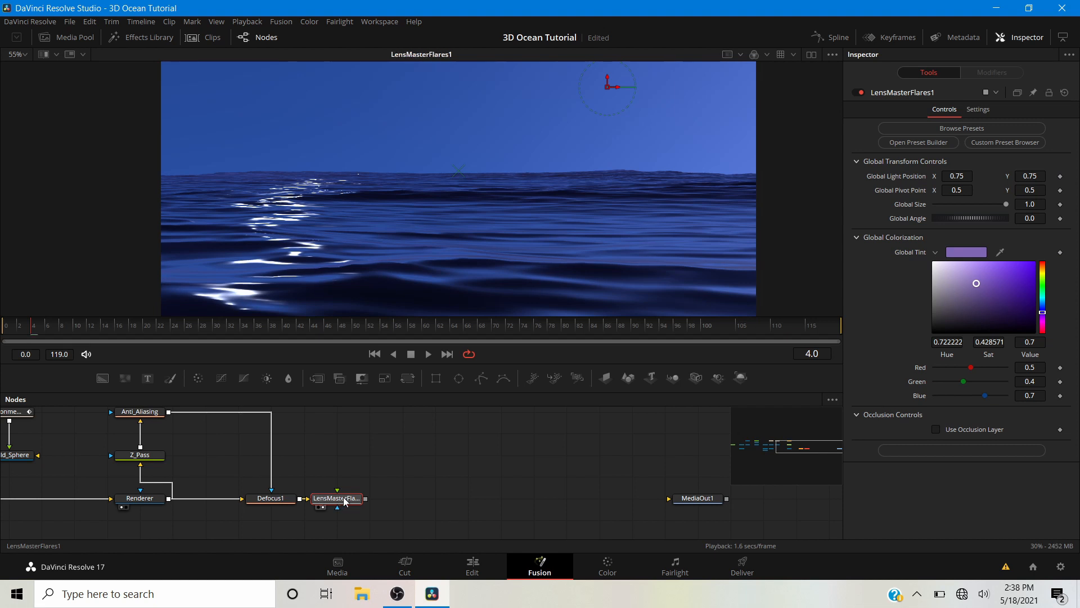
{"action": "left_click_drag", "start_coordinate": [340, 499], "coordinate": [374, 499]}
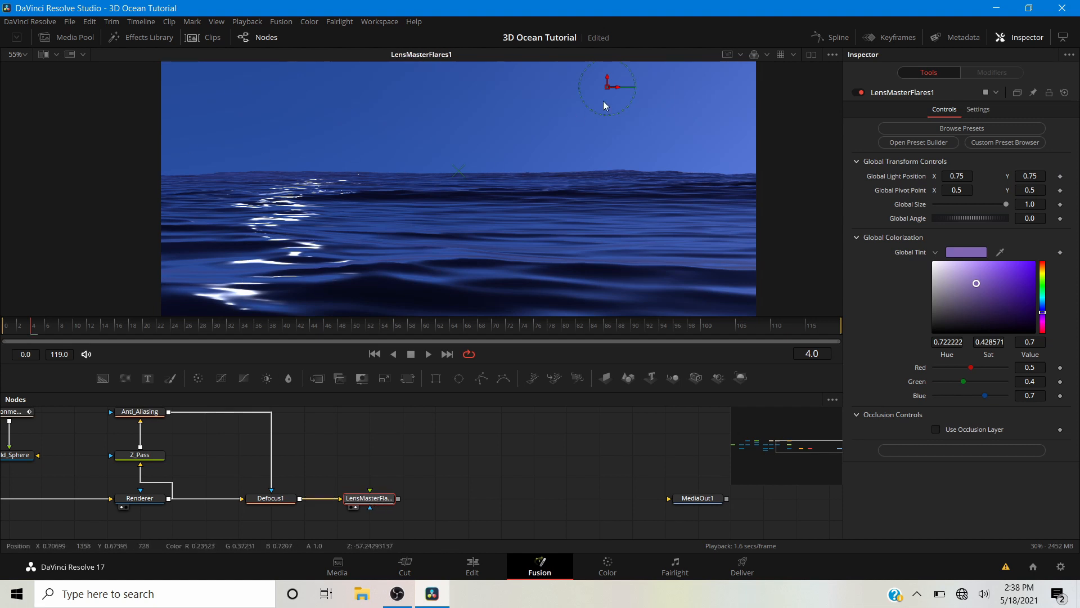
- Replace LensMasterFlares1 with the WarmLight Utility flare preset, placed directly after Defocus1
{"action": "left_click_drag", "start_coordinate": [375, 221], "coordinate": [395, 257]}
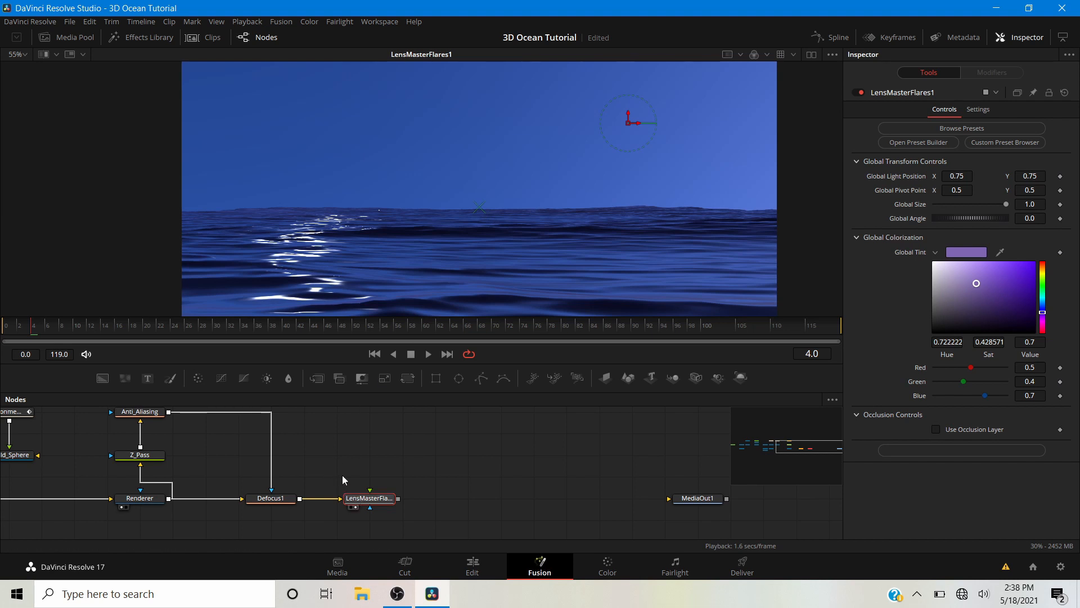
{"action": "left_click", "coordinate": [904, 129]}
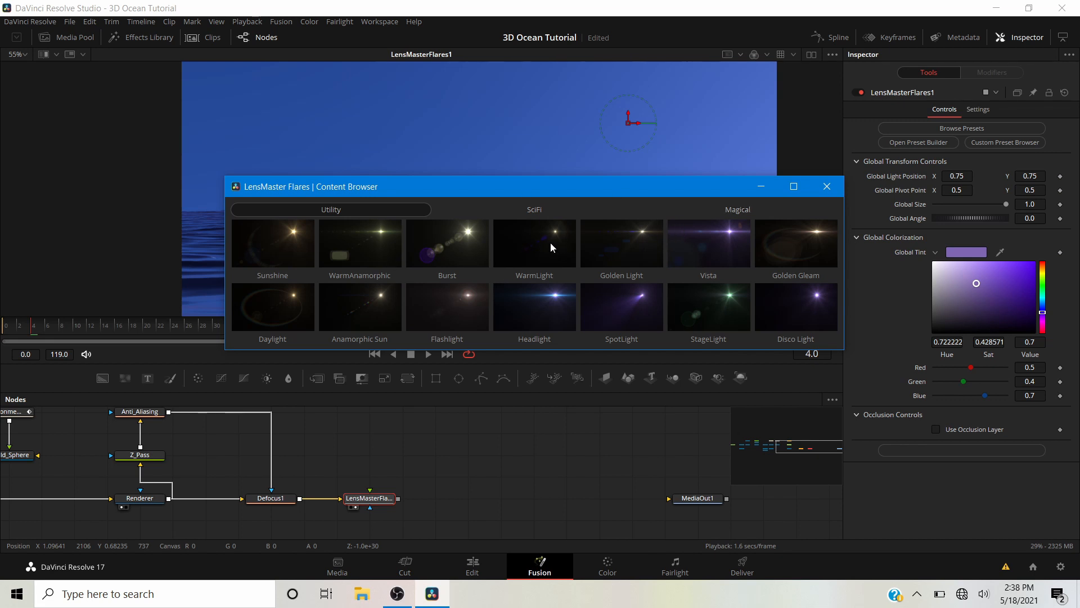
{"action": "left_click", "coordinate": [371, 503]}
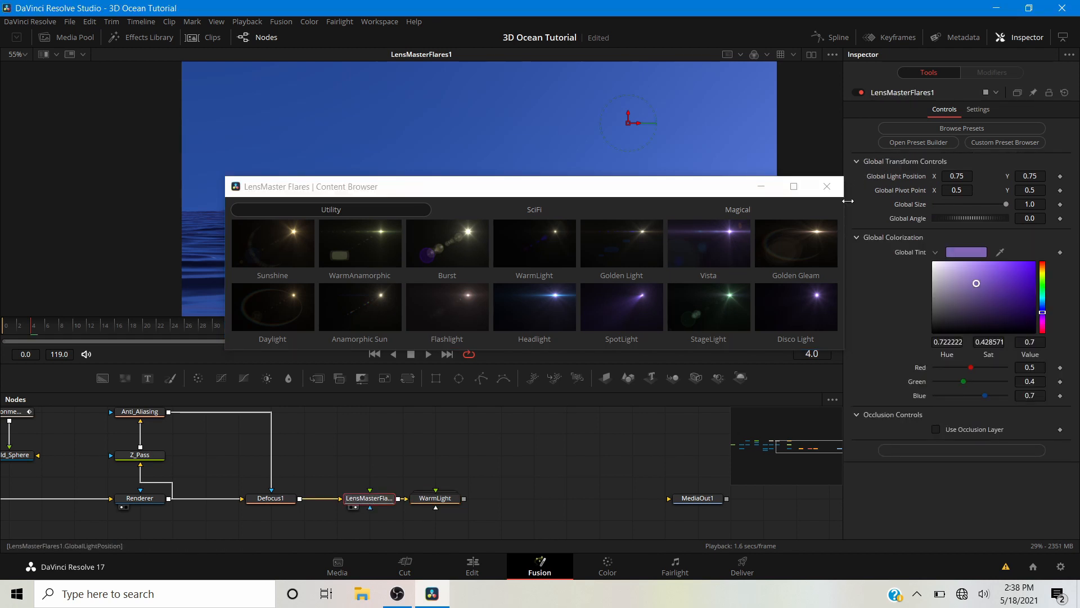
{"action": "left_click", "coordinate": [826, 188]}
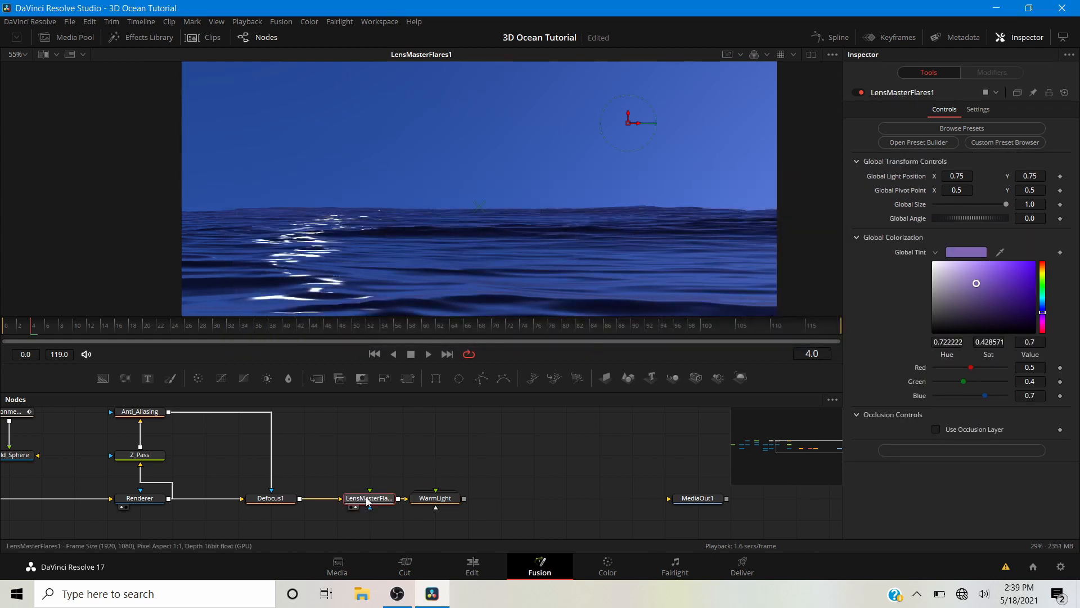
{"action": "key", "text": "Delete"}
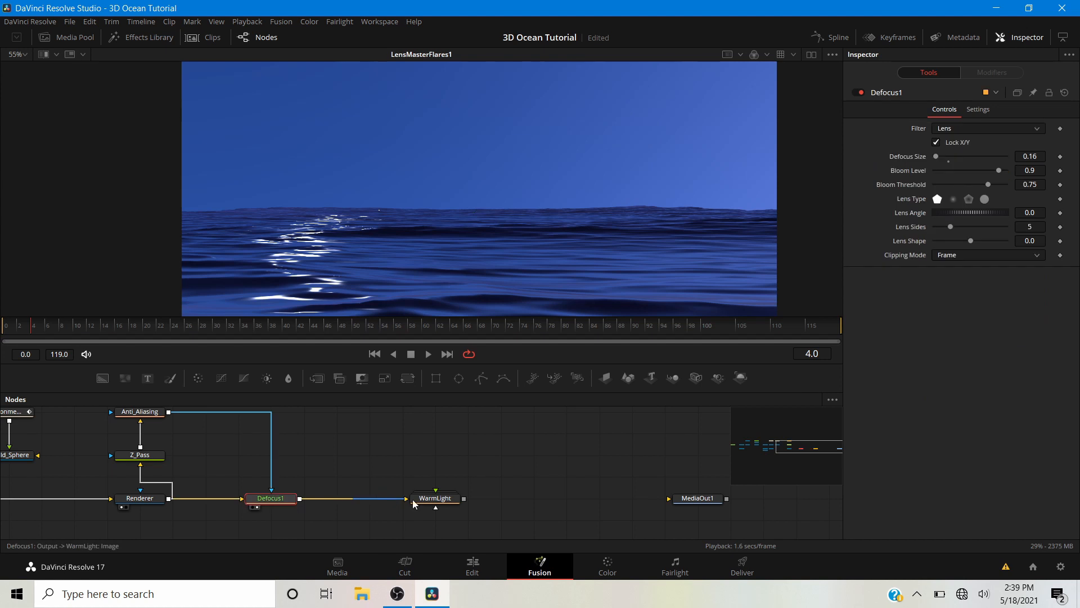
{"action": "left_click_drag", "start_coordinate": [435, 498], "coordinate": [366, 499]}
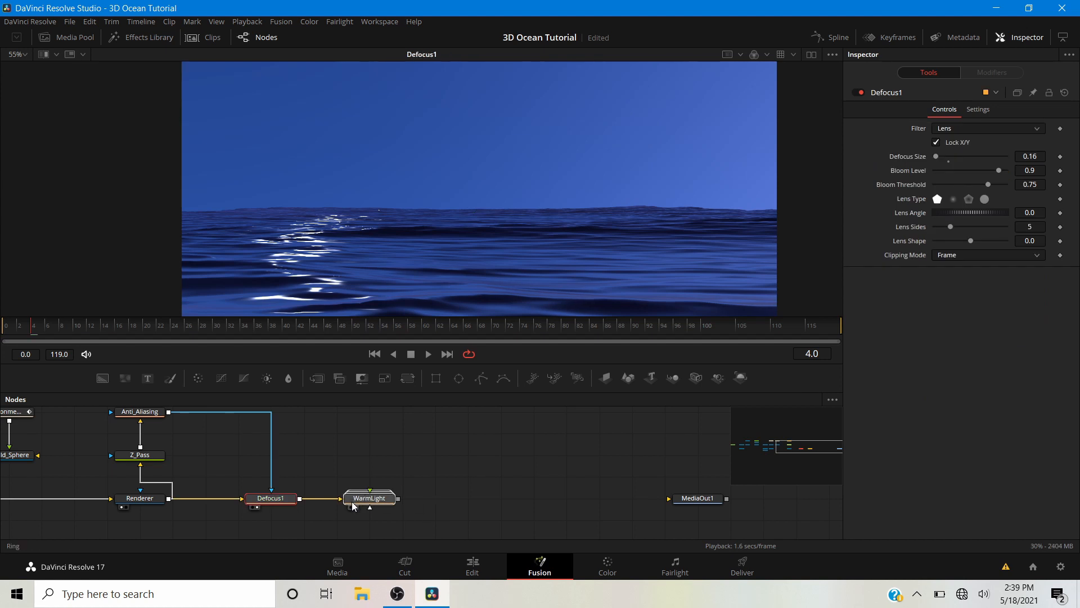
- Show WarmLight in the viewer and move its Global Light Position to about X 0.476, Y 0.706
{"action": "left_click", "coordinate": [355, 507]}
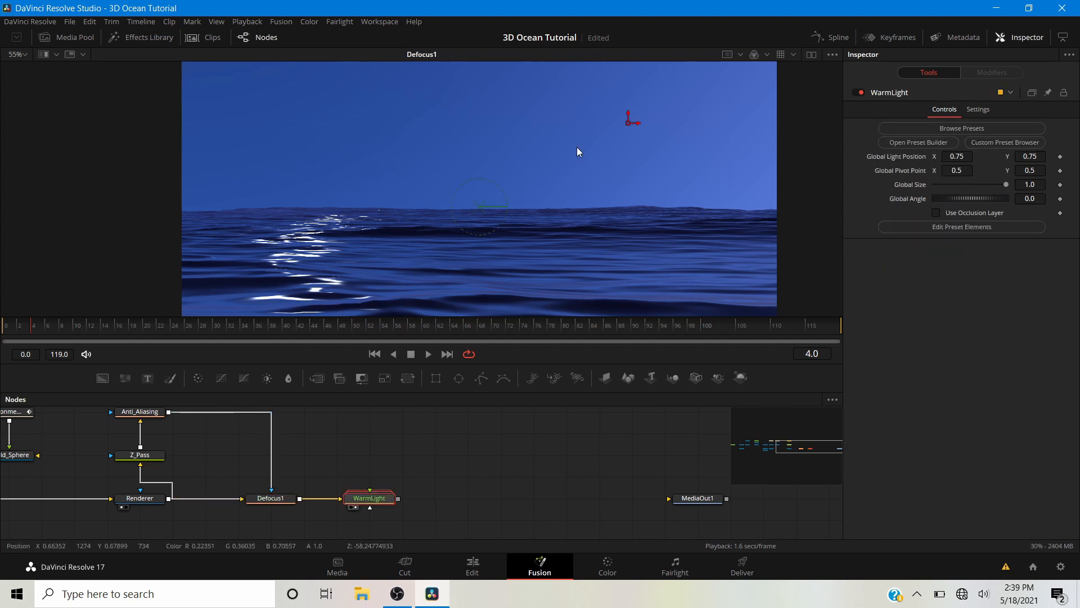
{"action": "key", "text": "1"}
{"action": "left_click_drag", "start_coordinate": [633, 125], "coordinate": [467, 138]}
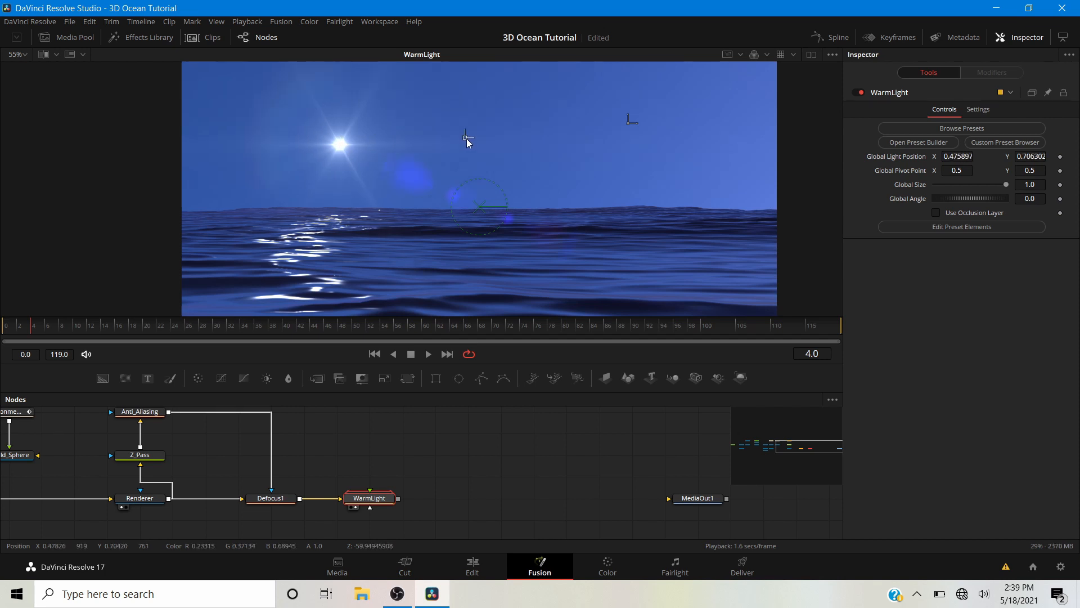
- Move World_Sphere and its environment link node together, farther from d_Waves
{"action": "left_click_drag", "start_coordinate": [301, 467], "coordinate": [529, 451]}
{"action": "left_click_drag", "start_coordinate": [234, 501], "coordinate": [326, 527]}
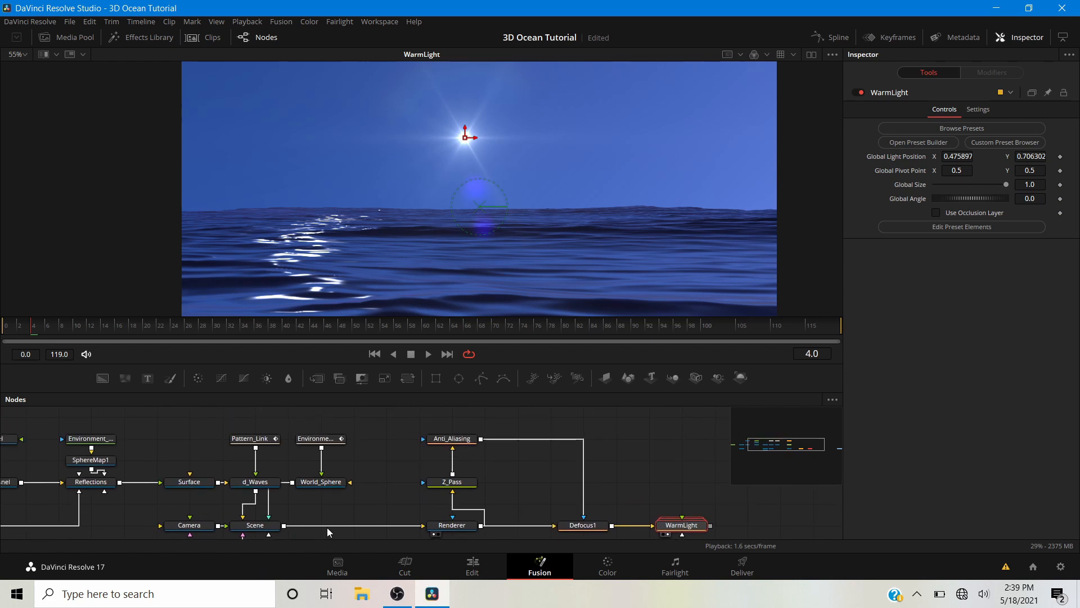
{"action": "left_click_drag", "start_coordinate": [295, 423], "coordinate": [365, 482]}
{"action": "left_click_drag", "start_coordinate": [169, 499], "coordinate": [334, 491]}
- Shift the material nodes away from Surface, then respace Surface and d_Waves with Pattern_Link aligned above d_Waves
{"action": "scroll", "coordinate": [246, 483], "scroll_direction": "down", "scroll_amount": 5}
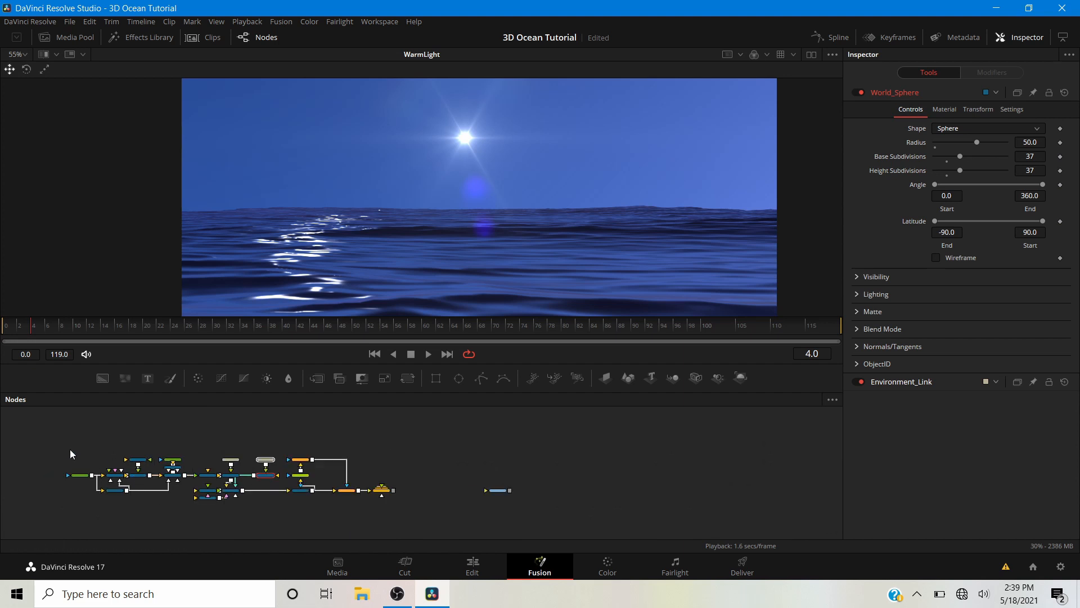
{"action": "left_click_drag", "start_coordinate": [57, 444], "coordinate": [103, 476]}
{"action": "scroll", "coordinate": [208, 478], "scroll_direction": "up", "scroll_amount": 5}
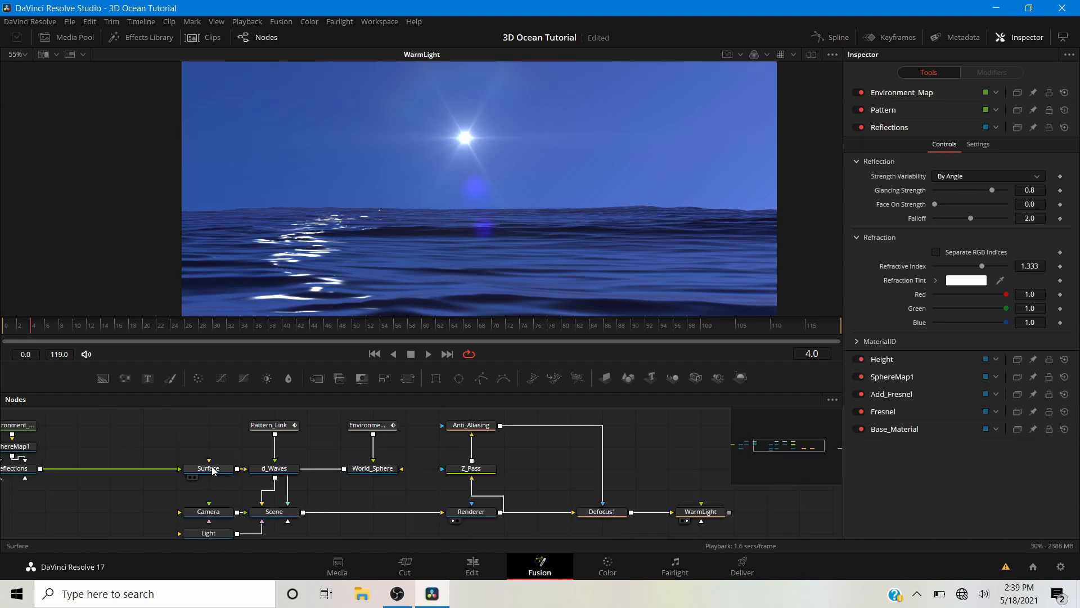
{"action": "left_click_drag", "start_coordinate": [264, 472], "coordinate": [199, 471]}
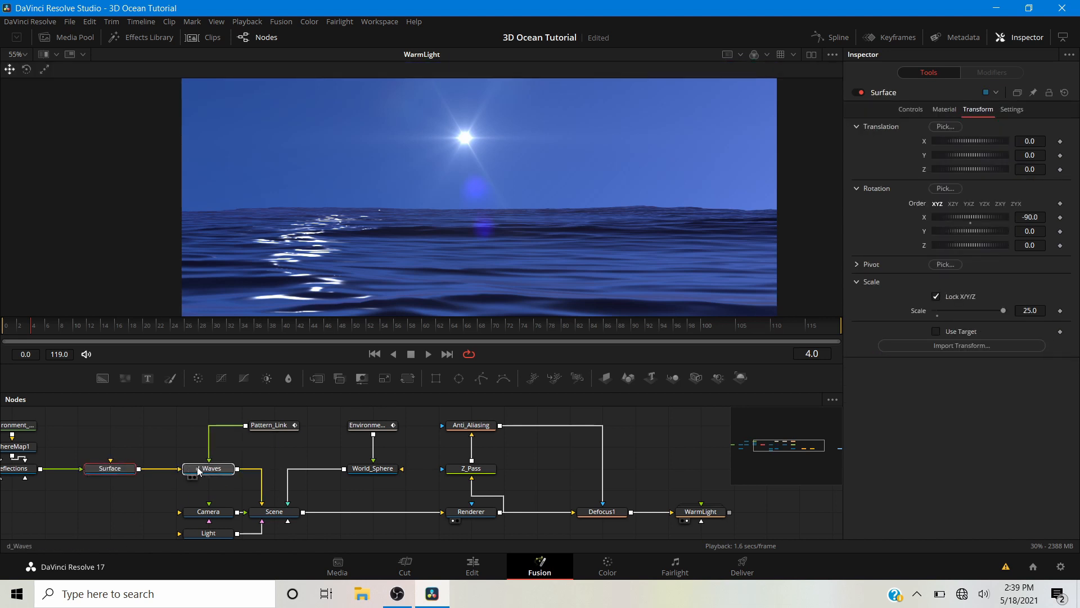
{"action": "left_click_drag", "start_coordinate": [269, 425], "coordinate": [209, 425]}
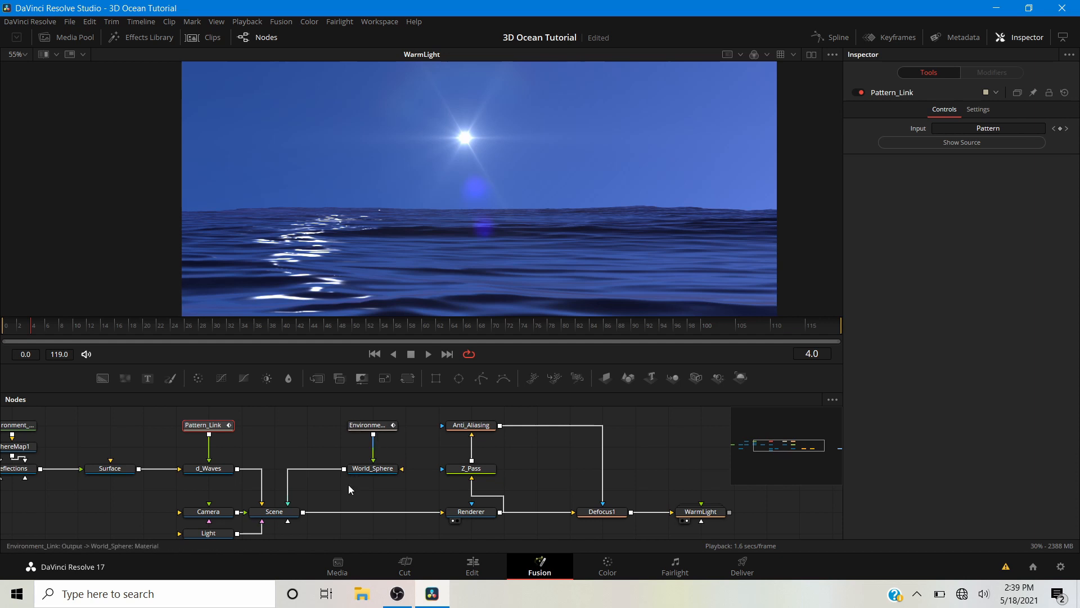
- Move Z_Pass and Anti_Aliasing between Renderer and Defocus1, keeping them vertically aligned
{"action": "scroll", "coordinate": [345, 482], "scroll_direction": "down", "scroll_amount": 4}
{"action": "left_click_drag", "start_coordinate": [341, 524], "coordinate": [186, 571]}
{"action": "left_click", "coordinate": [345, 470]}
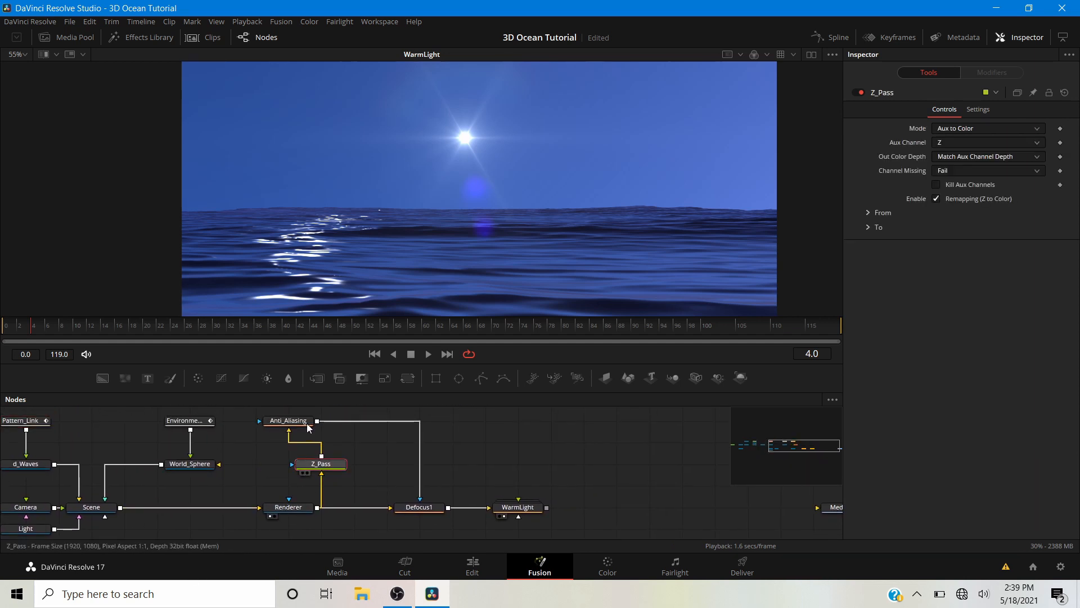
{"action": "left_click_drag", "start_coordinate": [288, 420], "coordinate": [321, 420]}
{"action": "left_click_drag", "start_coordinate": [400, 473], "coordinate": [538, 464]}
- Add a Locator 3D below Scene, connect its output to Scene, and feed Camera's output into its scene input
{"action": "left_click_drag", "start_coordinate": [311, 538], "coordinate": [327, 500]}
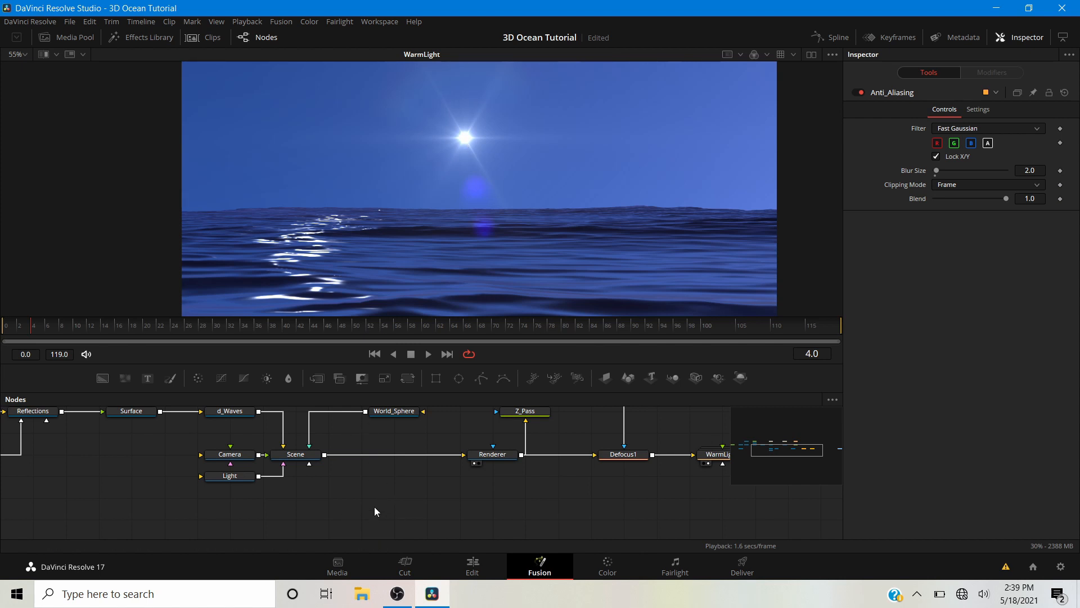
{"action": "key", "text": "shift+space"}
{"action": "type", "text": "locat"}
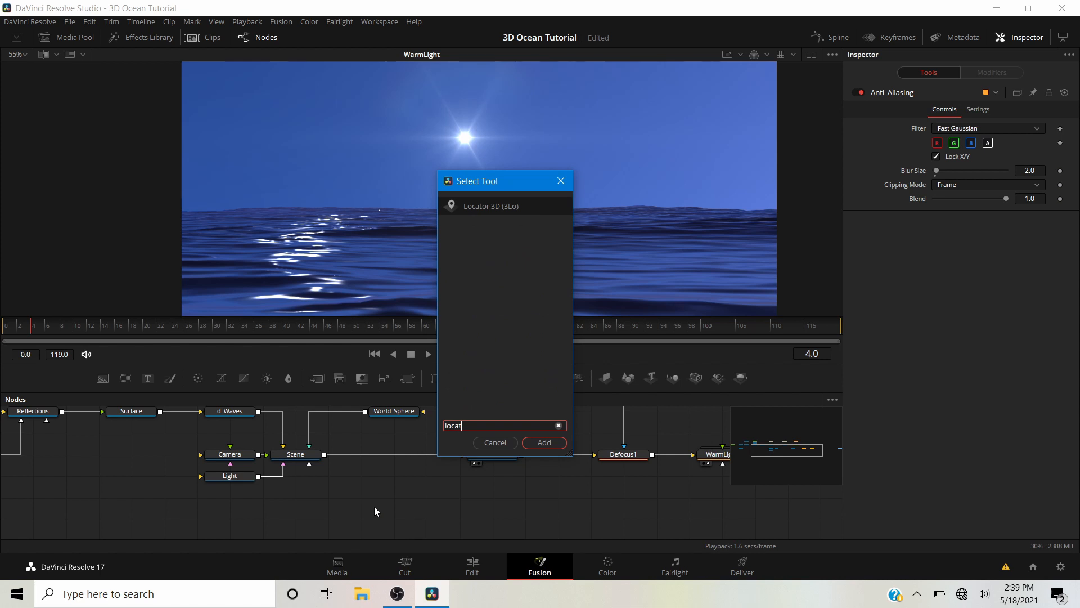
{"action": "key", "text": "Return"}
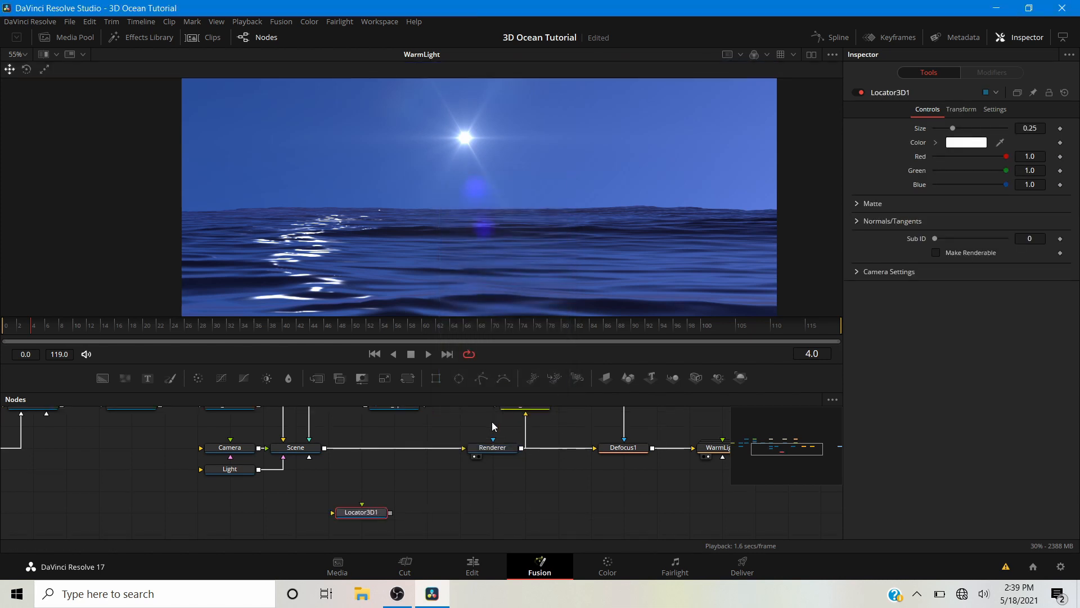
{"action": "left_click_drag", "start_coordinate": [391, 512], "coordinate": [303, 448]}
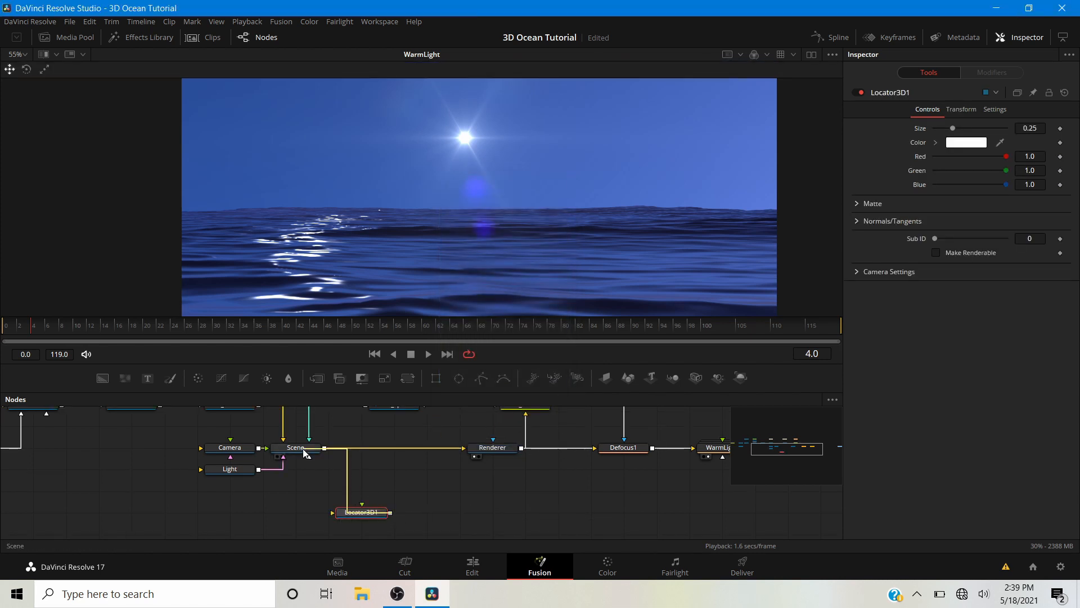
{"action": "left_click_drag", "start_coordinate": [346, 517], "coordinate": [312, 516]}
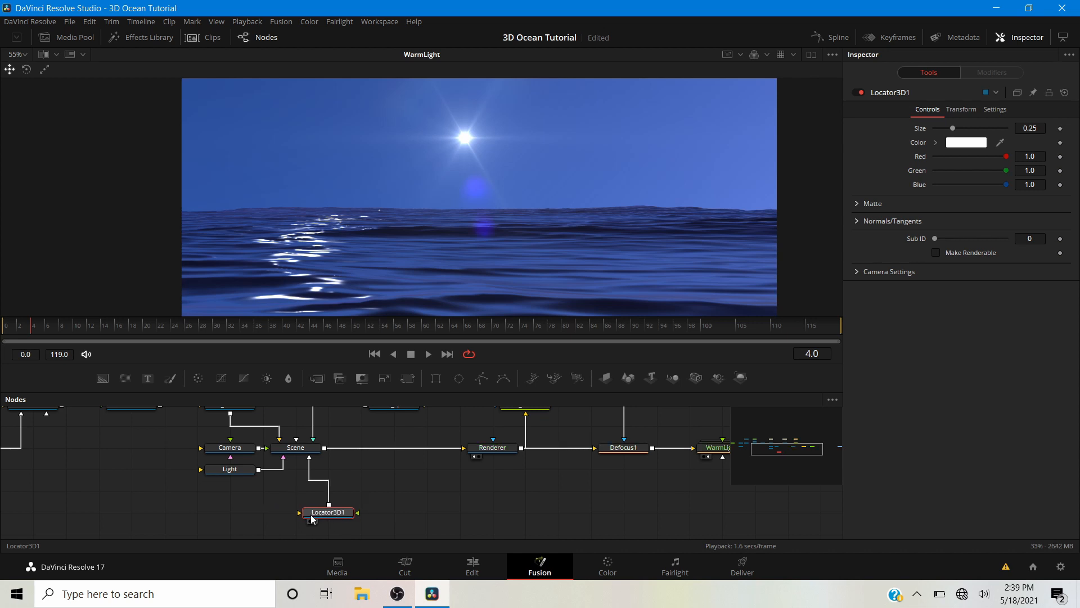
{"action": "left_click_drag", "start_coordinate": [259, 448], "coordinate": [351, 502]}
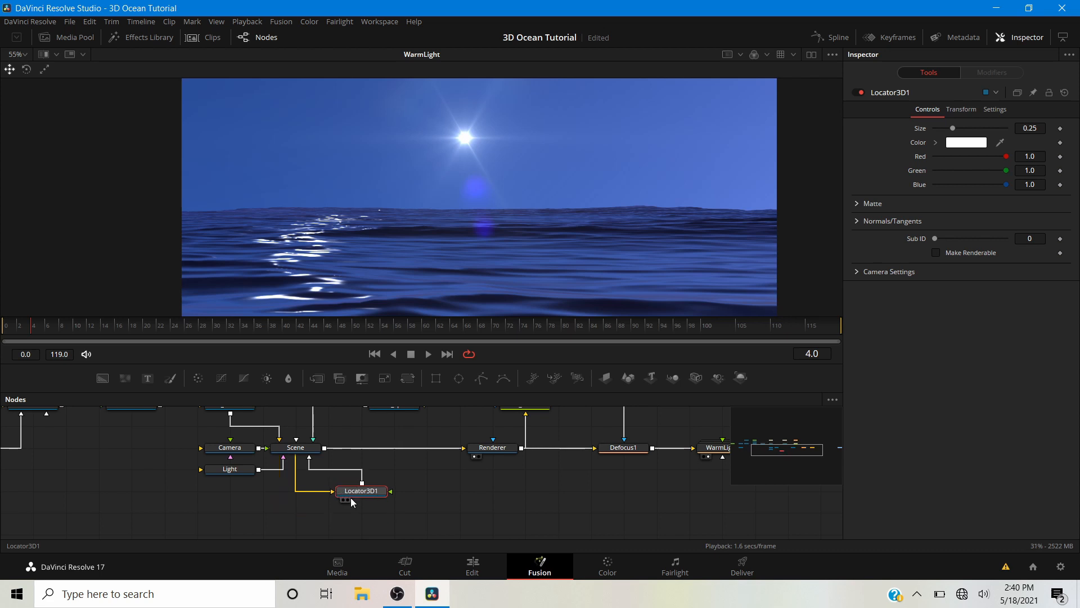
- Enable expressions on Locator3D1's X, Y and Z translation values
{"action": "scroll", "coordinate": [354, 507], "scroll_direction": "up", "scroll_amount": 2}
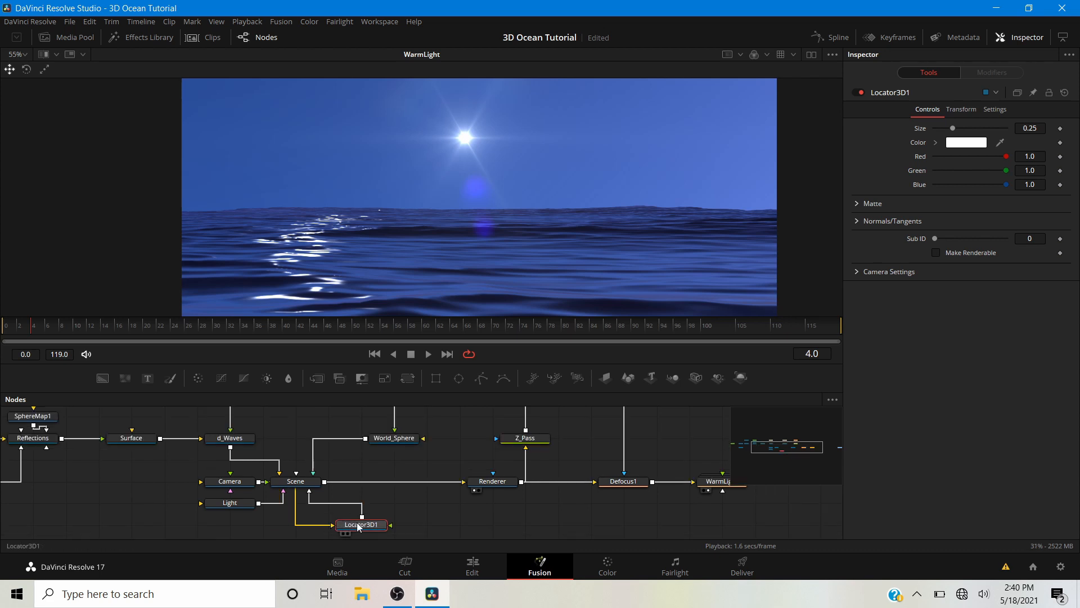
{"action": "left_click", "coordinate": [964, 110]}
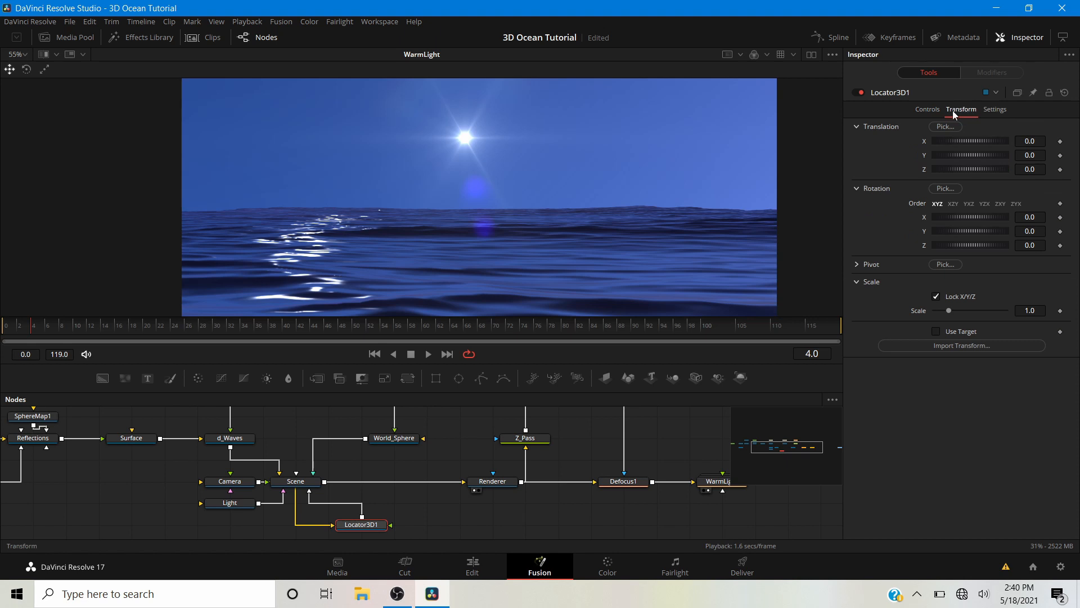
{"action": "right_click", "coordinate": [925, 142]}
{"action": "left_click", "coordinate": [957, 303]}
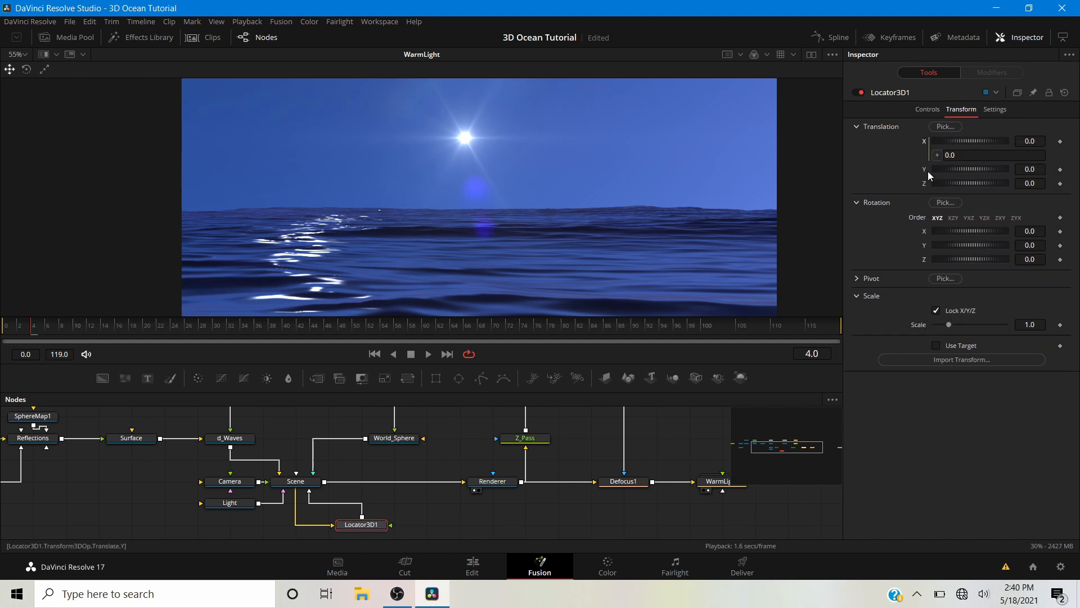
{"action": "right_click", "coordinate": [924, 171]}
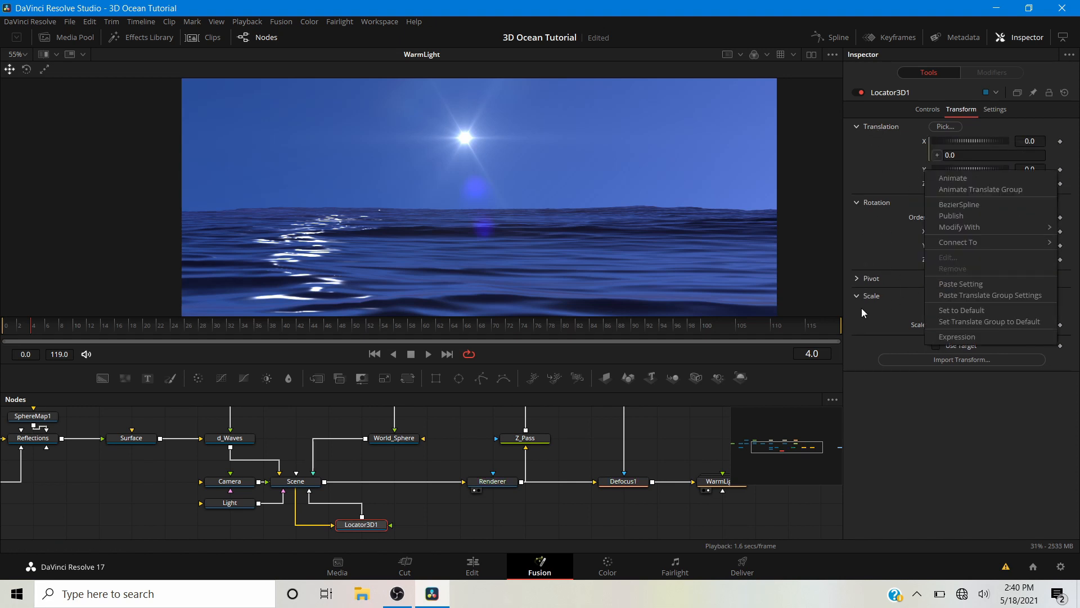
{"action": "left_click", "coordinate": [957, 336]}
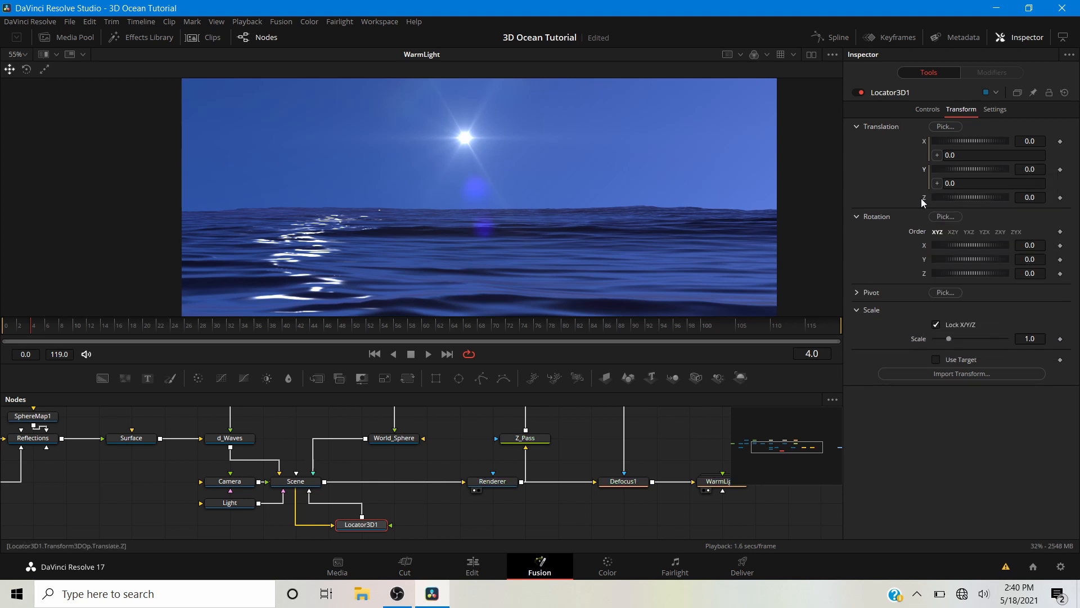
{"action": "right_click", "coordinate": [923, 201]}
{"action": "left_click", "coordinate": [951, 366]}
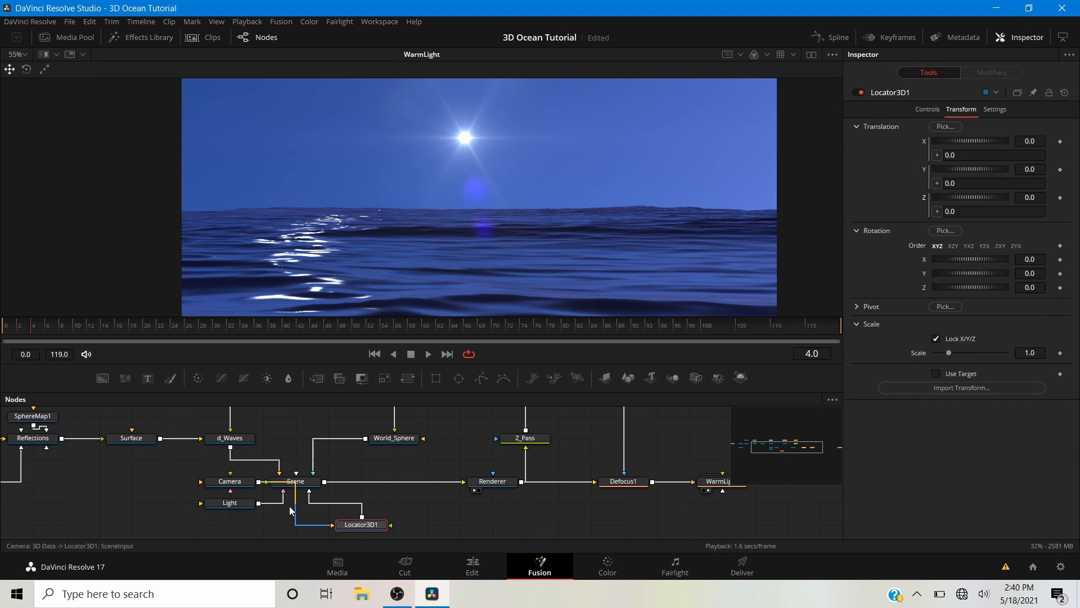
- Pin Light's transform controls and link Locator3D1's X, Y and Z translation expressions to Light's matching translation values
{"action": "left_click", "coordinate": [234, 507]}
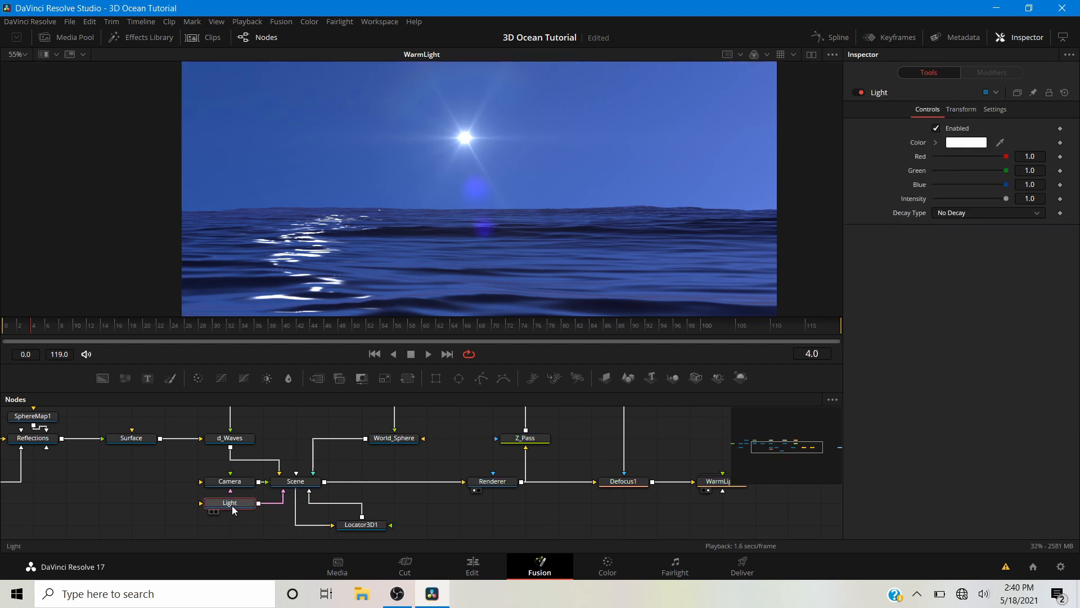
{"action": "left_click", "coordinate": [961, 109]}
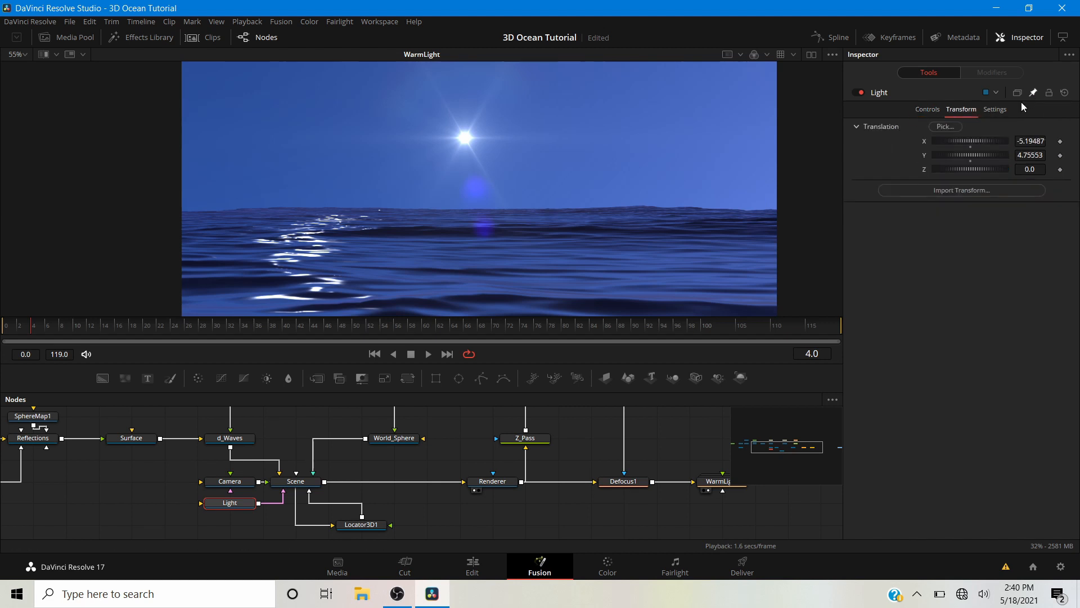
{"action": "left_click", "coordinate": [1033, 94]}
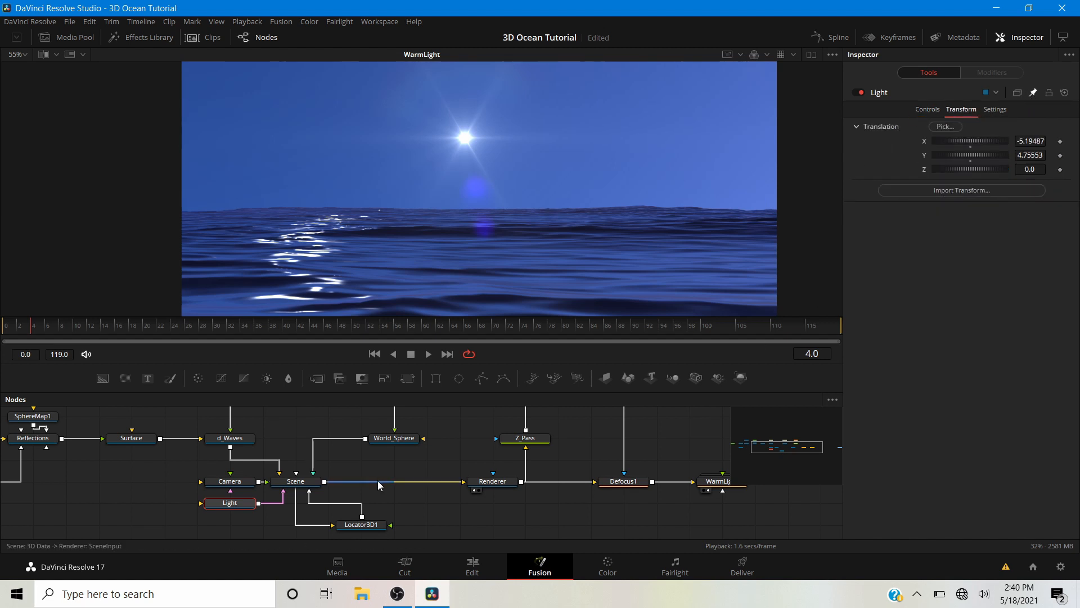
{"action": "left_click", "coordinate": [364, 526]}
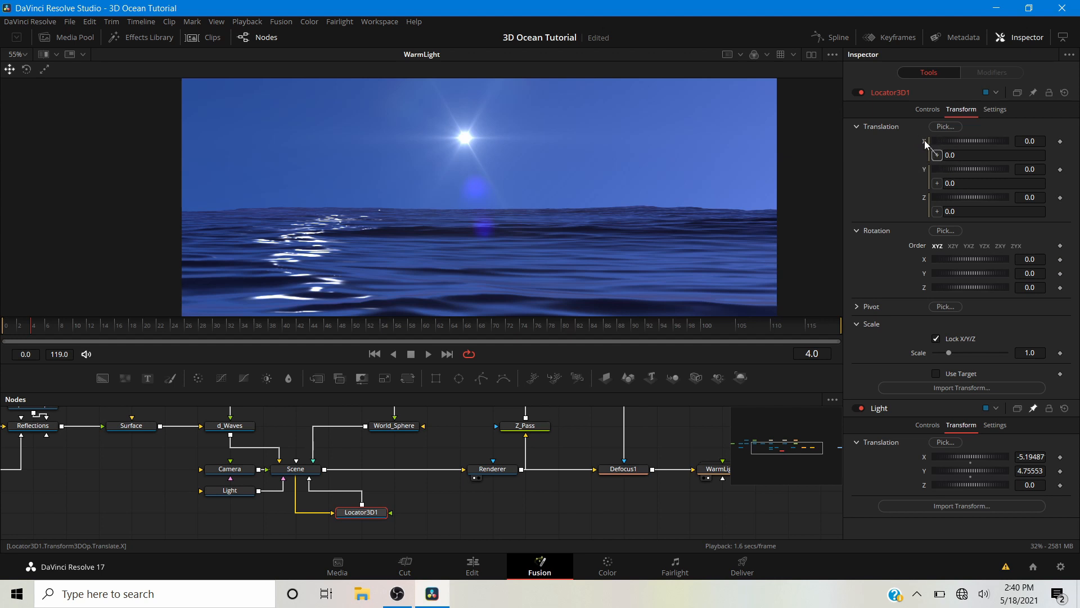
{"action": "left_click_drag", "start_coordinate": [937, 155], "coordinate": [927, 460]}
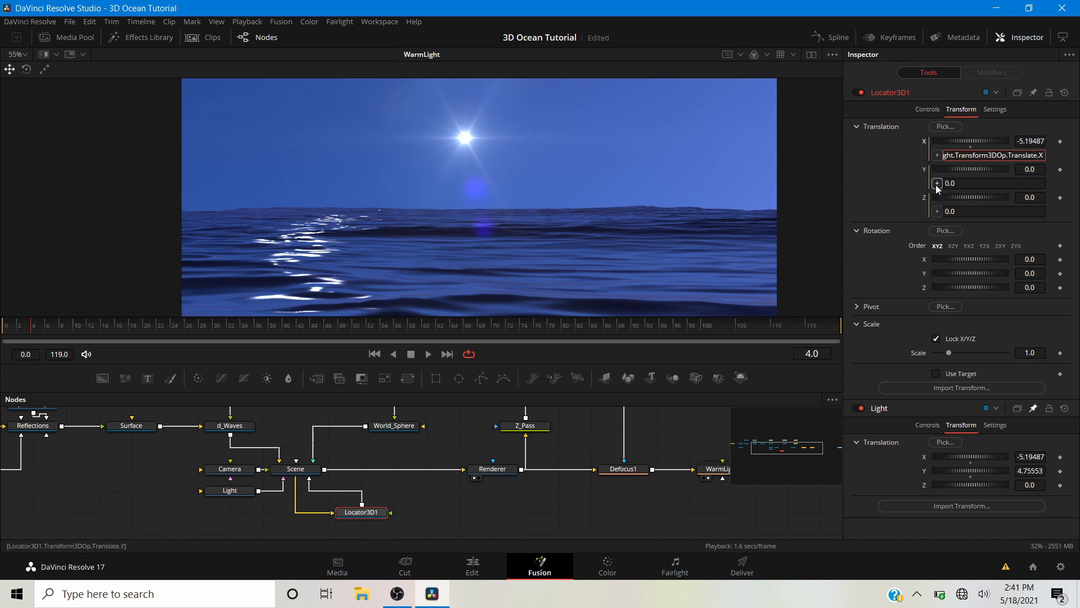
{"action": "left_click_drag", "start_coordinate": [937, 189], "coordinate": [925, 474]}
{"action": "left_click_drag", "start_coordinate": [936, 214], "coordinate": [925, 487]}
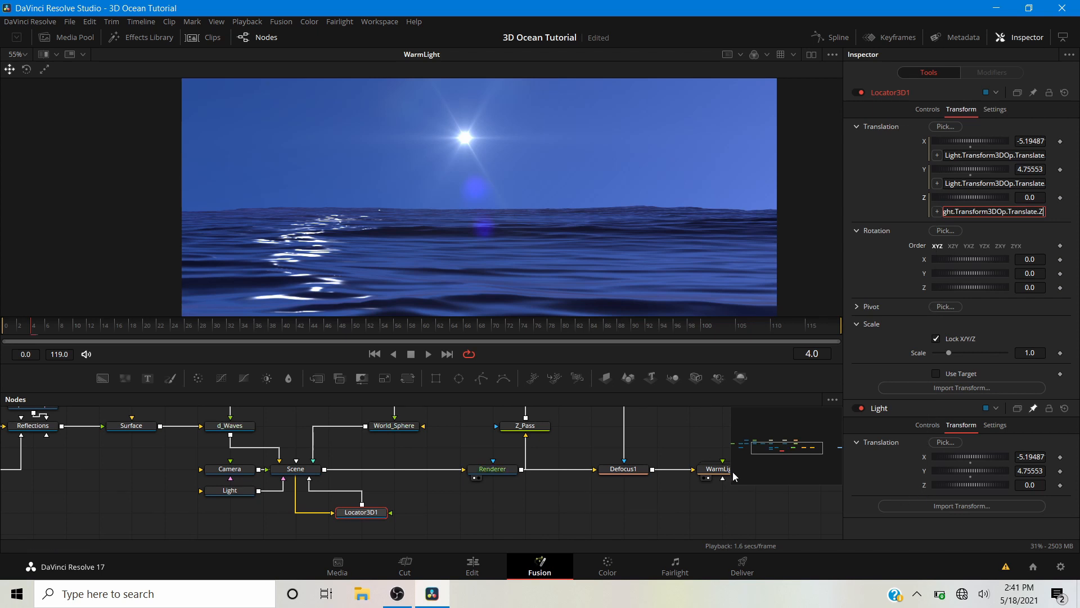
- Connect WarmLight's Global Light Position to the Position output of Locator3D1
{"action": "left_click_drag", "start_coordinate": [549, 488], "coordinate": [300, 533]}
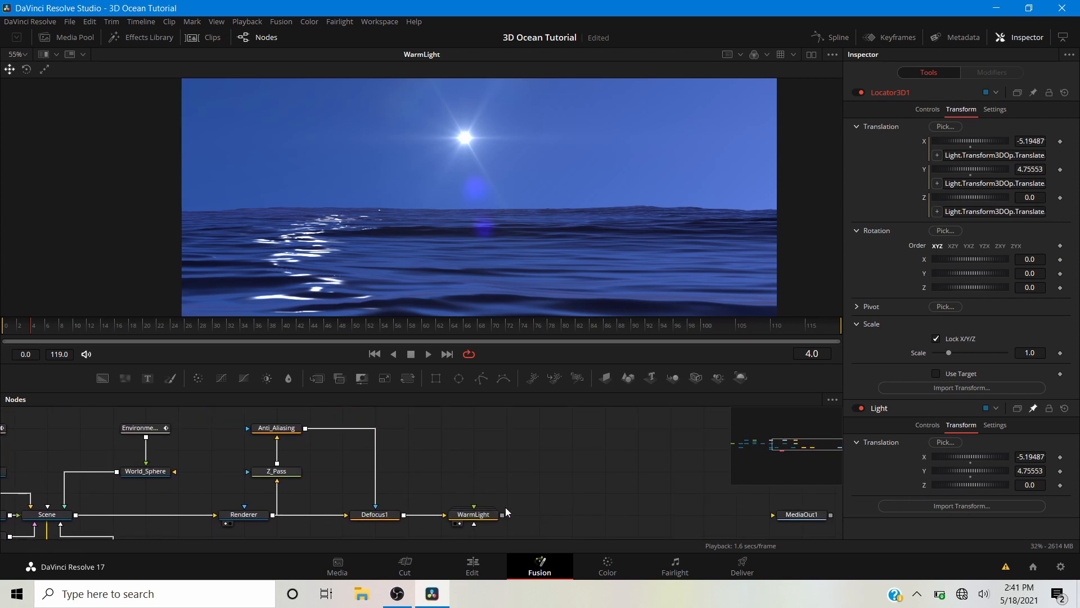
{"action": "double_click", "coordinate": [472, 515]}
{"action": "scroll", "coordinate": [475, 467], "scroll_direction": "down", "scroll_amount": 3}
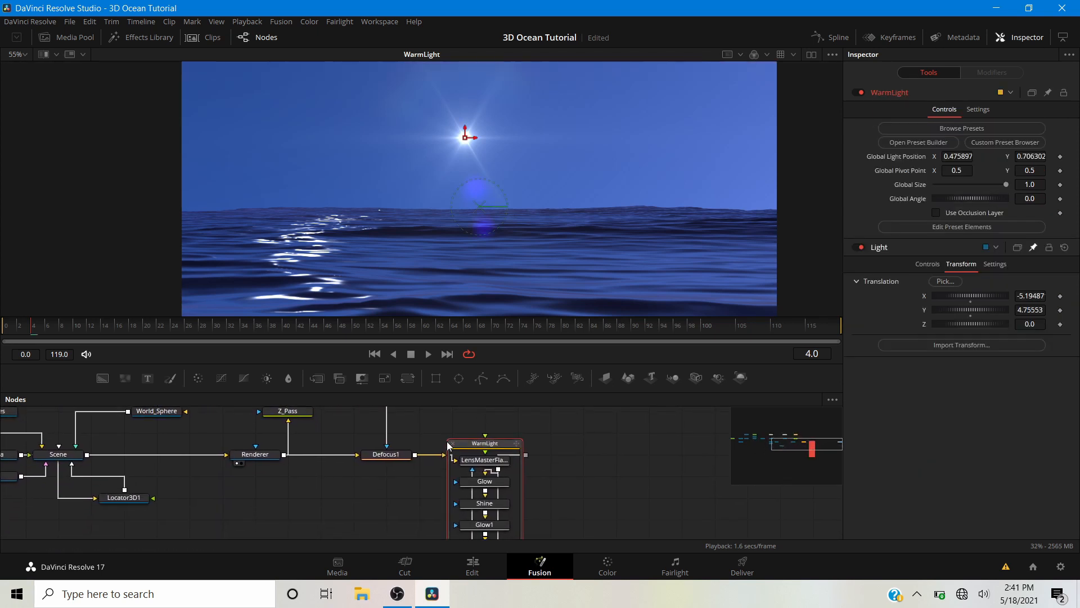
{"action": "left_click", "coordinate": [452, 444]}
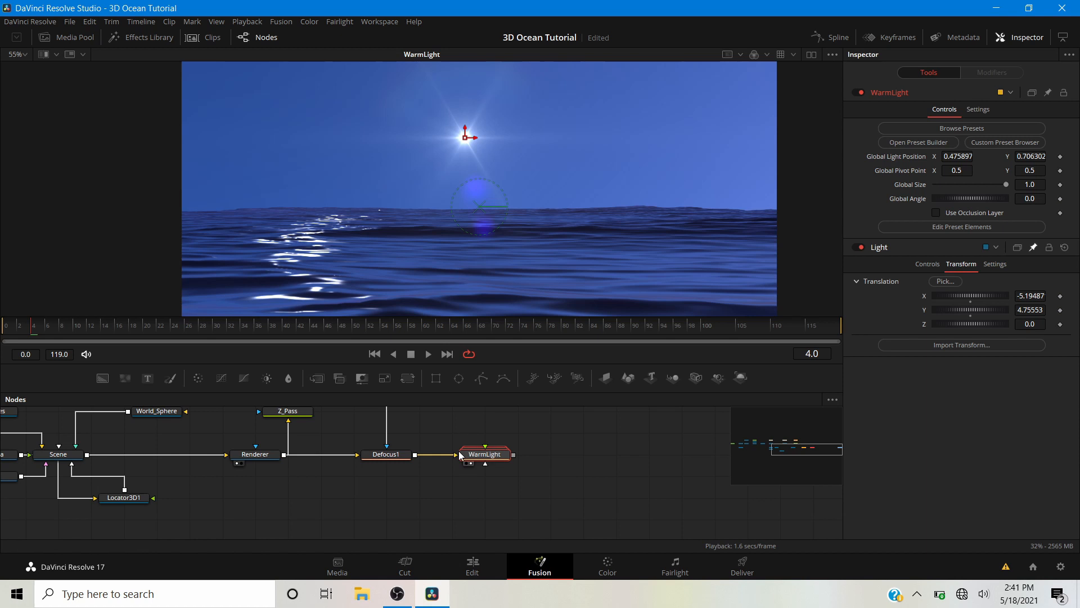
{"action": "right_click", "coordinate": [895, 159]}
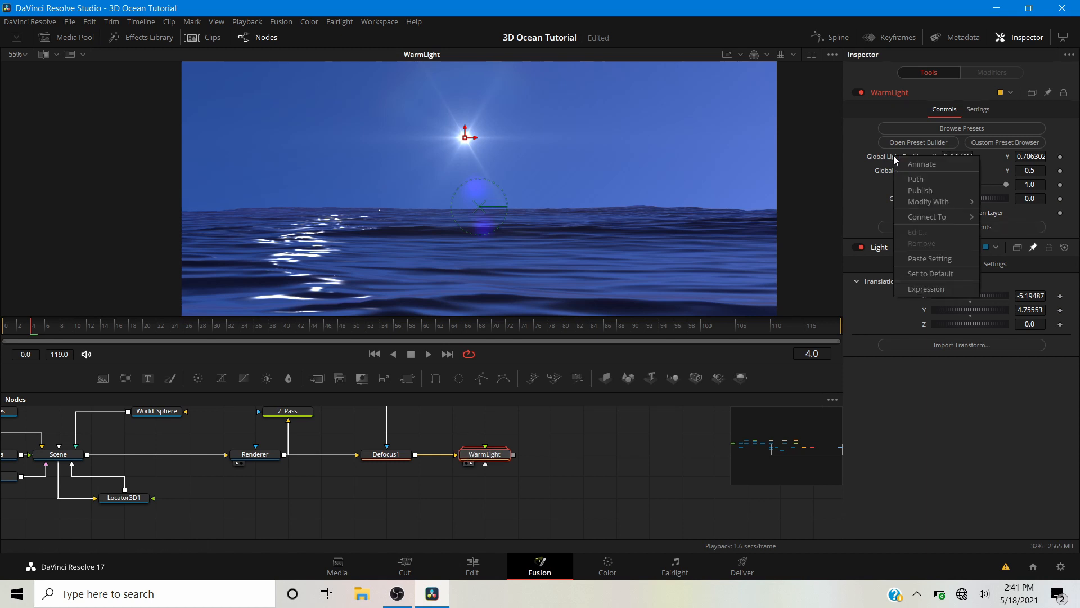
{"action": "mouse_move", "coordinate": [929, 217]}
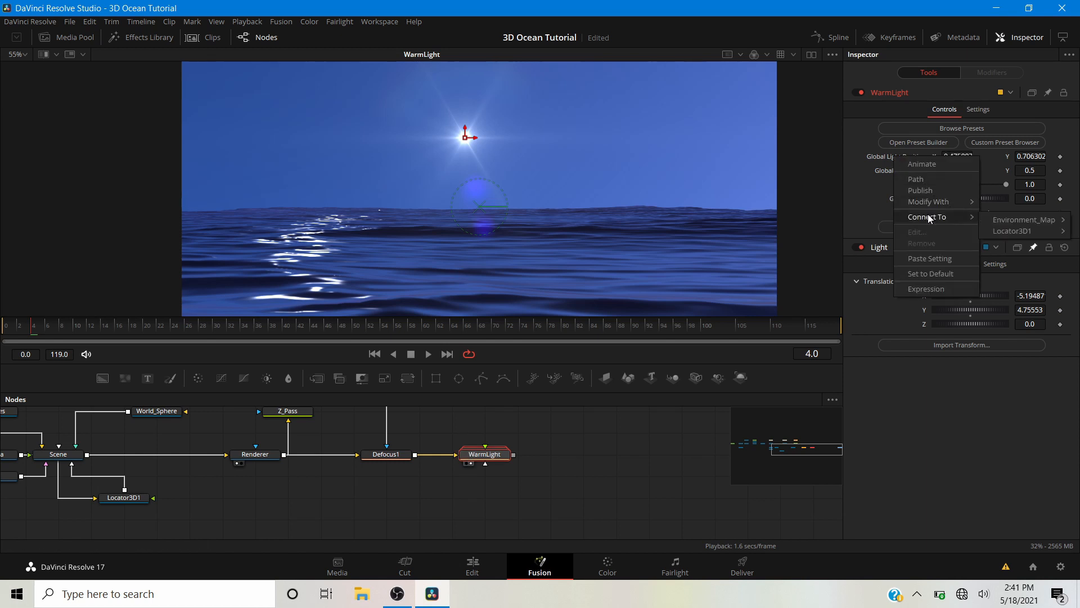
{"action": "mouse_move", "coordinate": [1007, 231]}
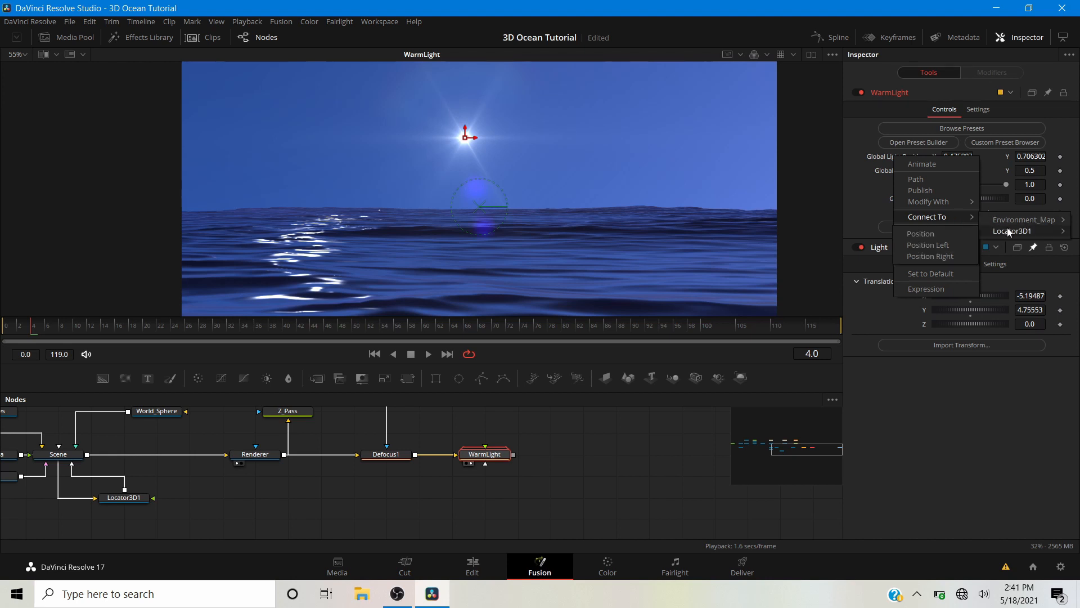
{"action": "left_click", "coordinate": [935, 230]}
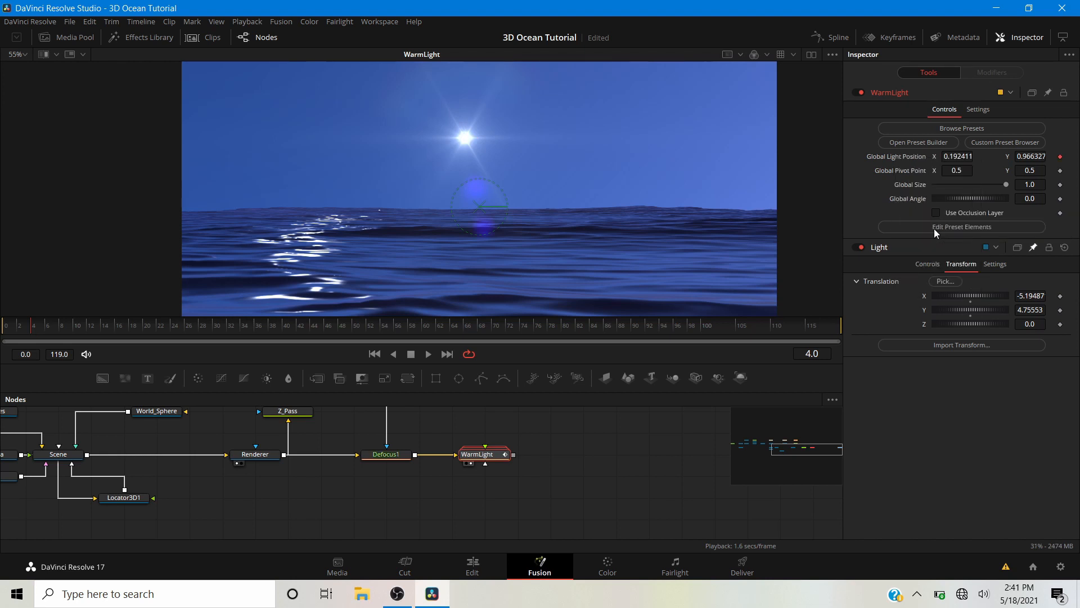
- Switch to dual viewers, displaying the 3D Scene next to the framed WarmLight result
{"action": "left_click_drag", "start_coordinate": [539, 182], "coordinate": [605, 212]}
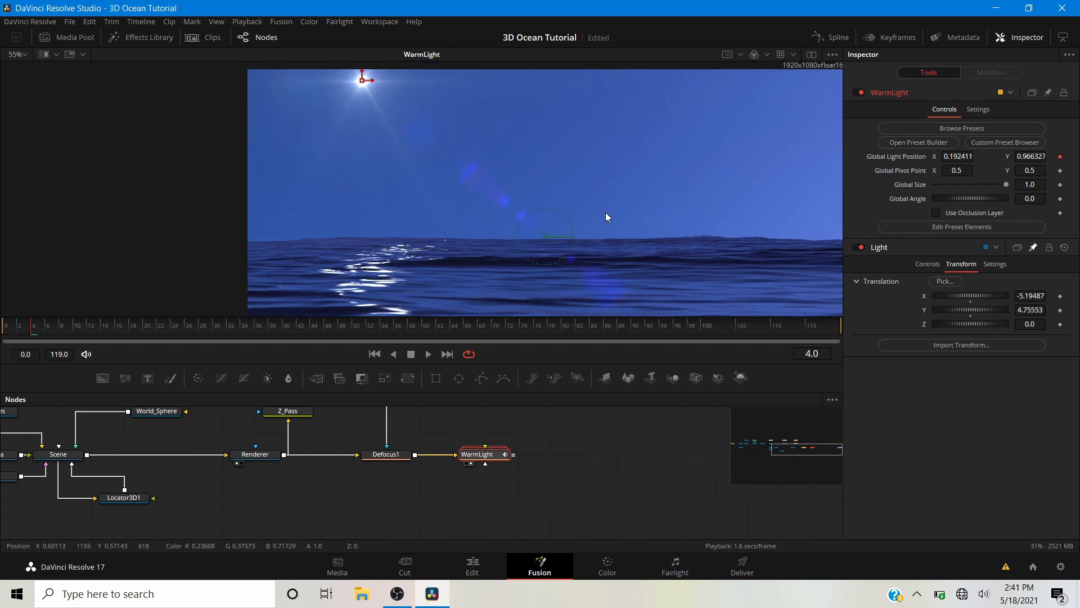
{"action": "scroll", "coordinate": [376, 154], "scroll_direction": "down", "scroll_amount": 2}
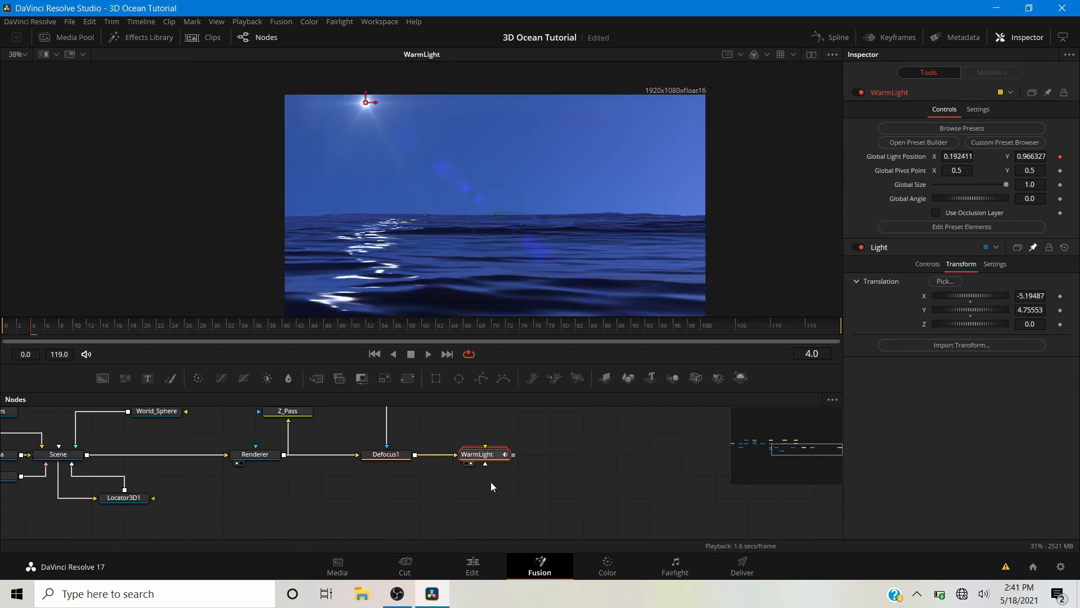
{"action": "left_click_drag", "start_coordinate": [437, 505], "coordinate": [522, 530]}
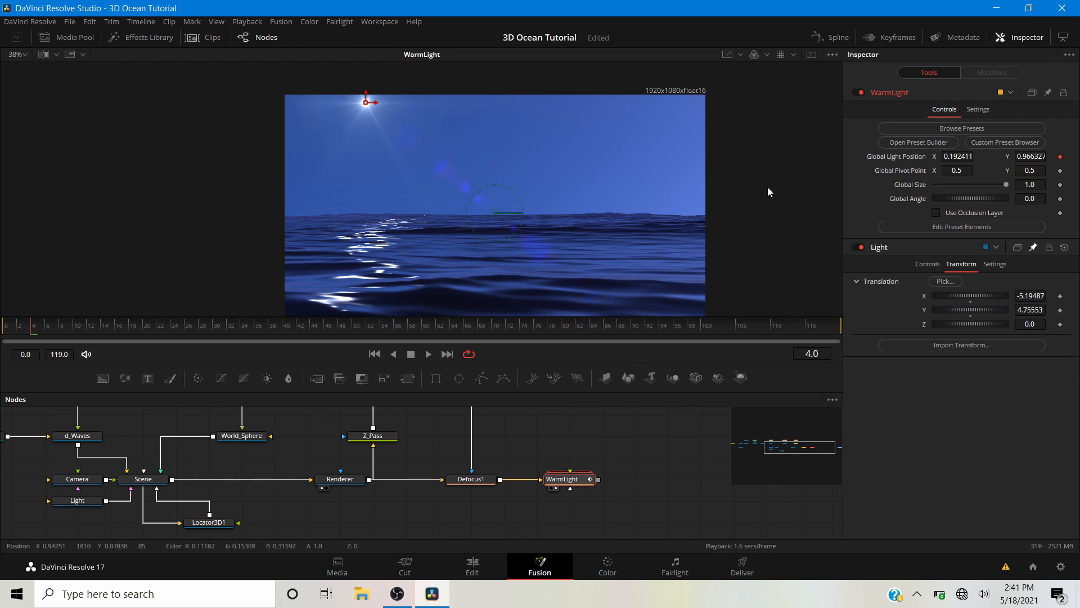
{"action": "left_click", "coordinate": [811, 54]}
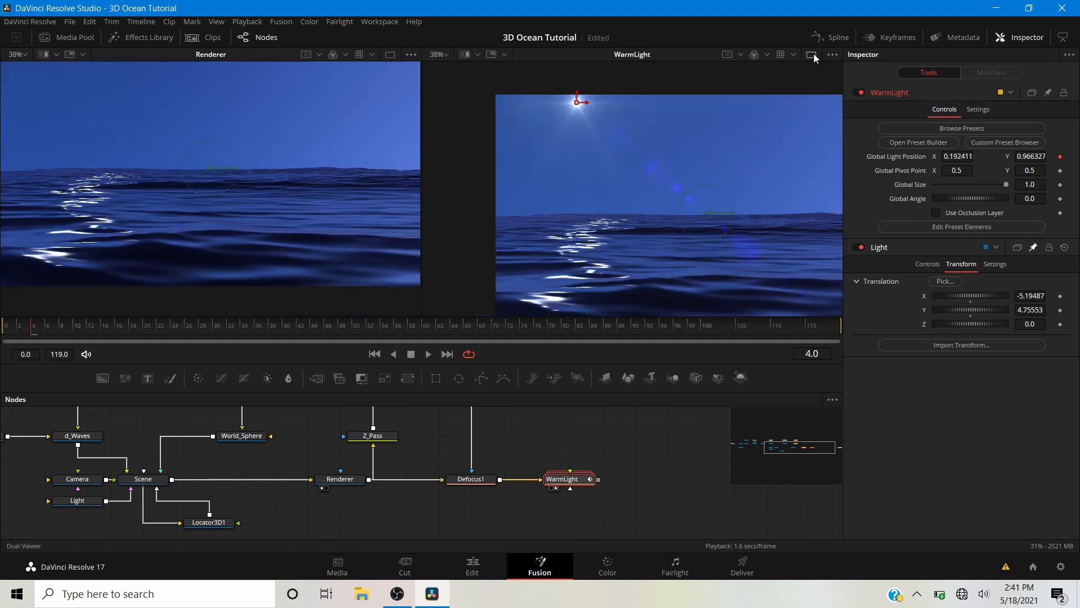
{"action": "left_click", "coordinate": [139, 485]}
{"action": "key", "text": "1"}
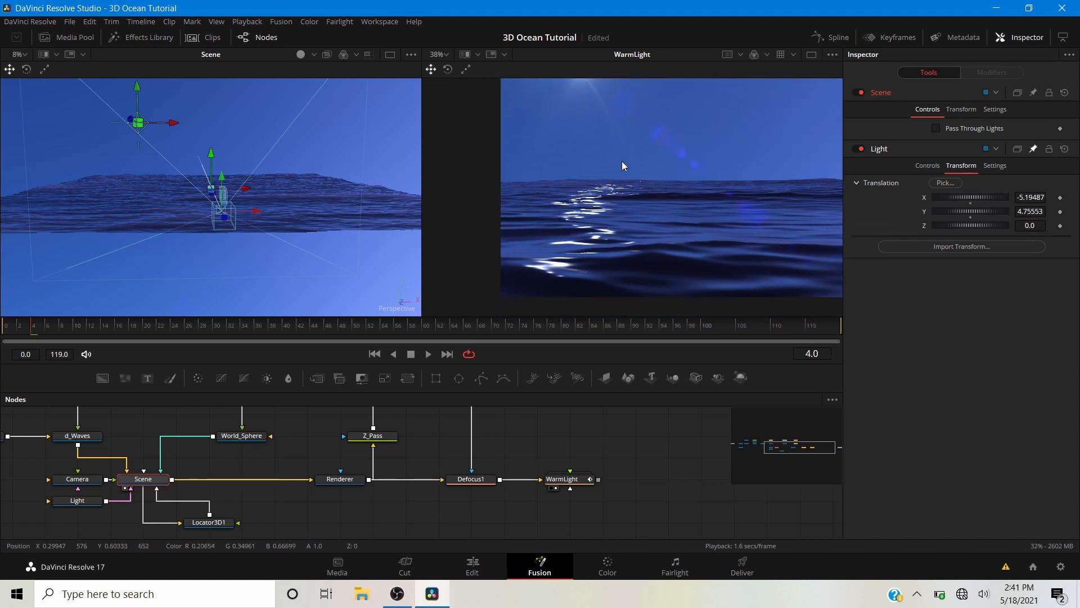
{"action": "left_click_drag", "start_coordinate": [621, 187], "coordinate": [580, 189]}
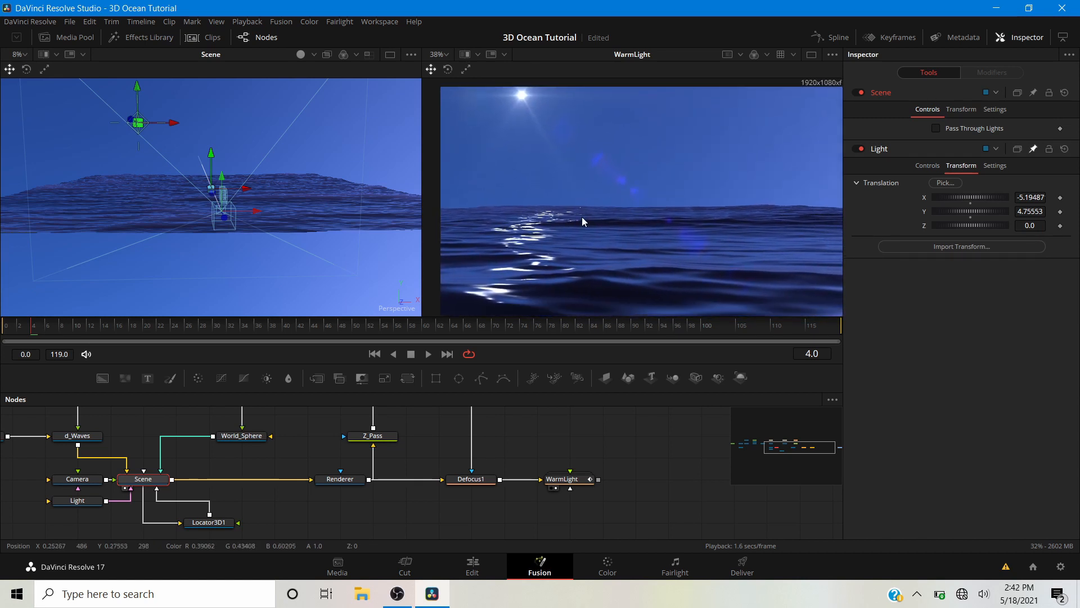
- Reposition Light in the 3D scene to about X -8.19, Y 5.32, Z -5.26, and return to a single viewer
{"action": "left_click_drag", "start_coordinate": [66, 219], "coordinate": [222, 234]}
{"action": "left_click_drag", "start_coordinate": [171, 125], "coordinate": [166, 148]}
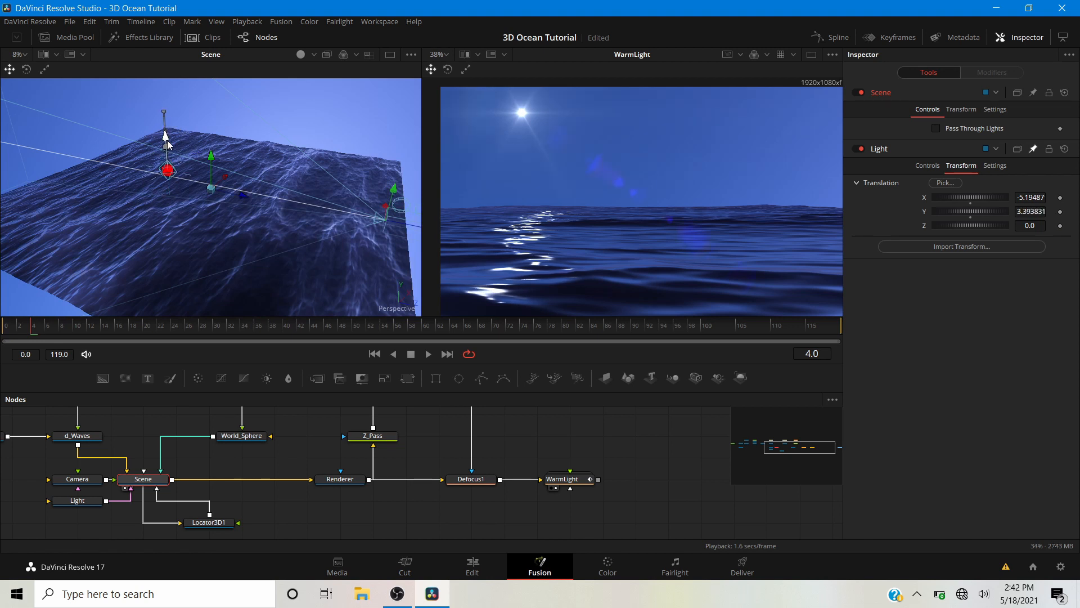
{"action": "left_click_drag", "start_coordinate": [201, 185], "coordinate": [129, 173]}
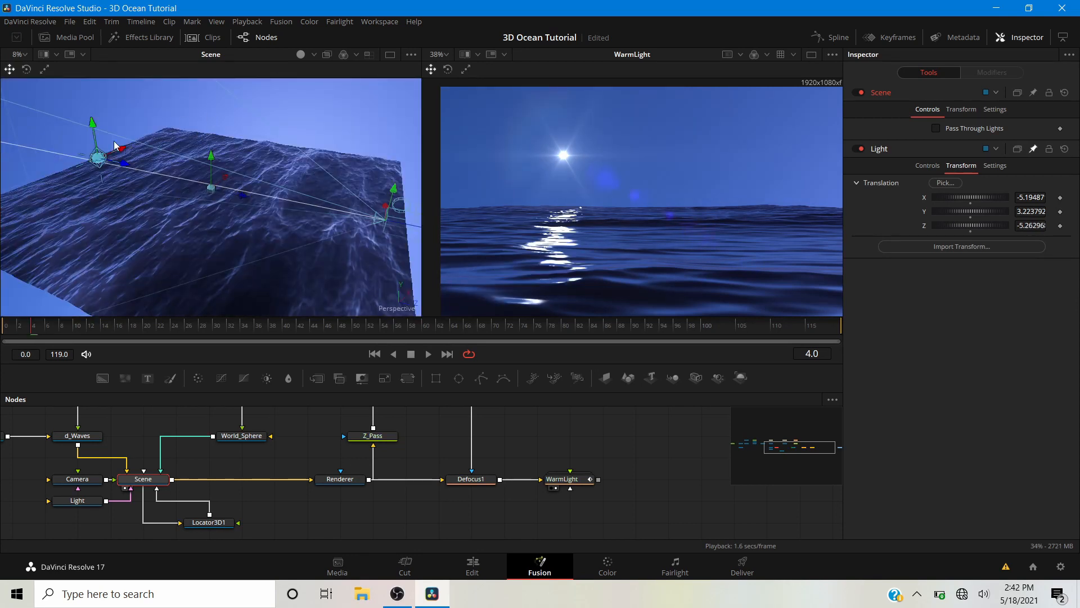
{"action": "mouse_move", "coordinate": [93, 123]}
{"action": "left_mouse_down"}
{"action": "mouse_move", "coordinate": [101, 104]}
{"action": "mouse_move", "coordinate": [122, 136]}
{"action": "mouse_move", "coordinate": [63, 152]}
{"action": "mouse_move", "coordinate": [27, 108]}
{"action": "mouse_move", "coordinate": [88, 135]}
{"action": "left_mouse_up"}
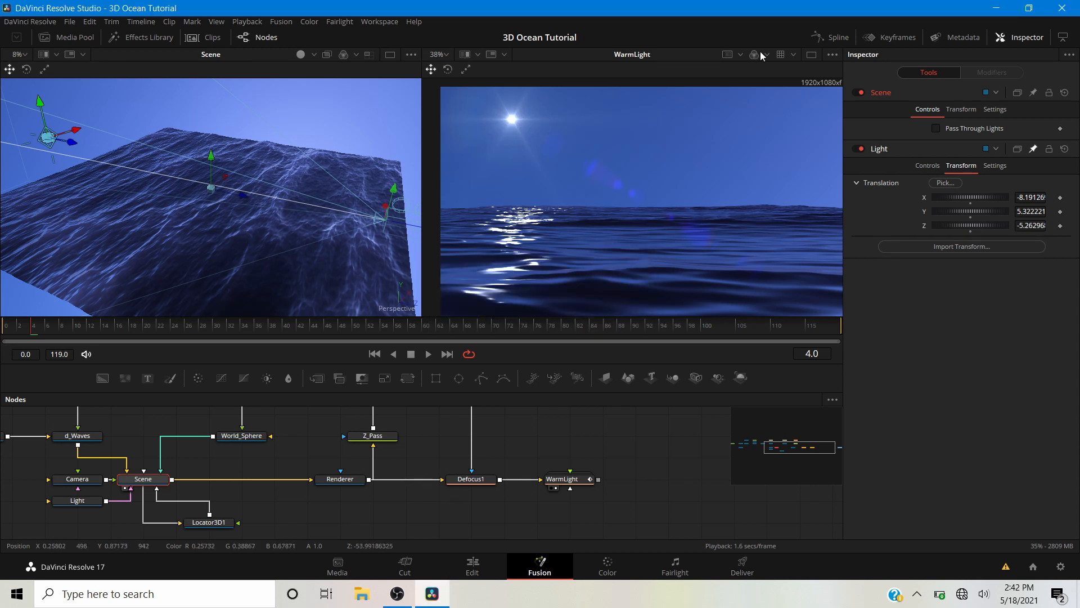
{"action": "left_click", "coordinate": [811, 54]}
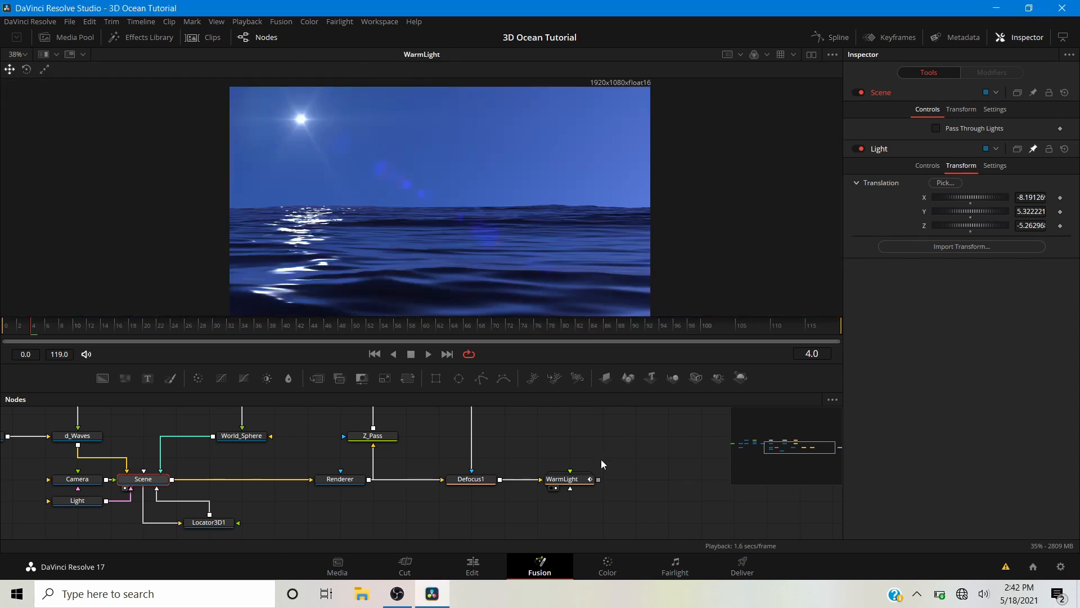
- Place MediaOut1 beside WarmLight, connect WarmLight's output to it, and display MediaOut1 in the viewer
{"action": "left_click_drag", "start_coordinate": [601, 459], "coordinate": [482, 501]}
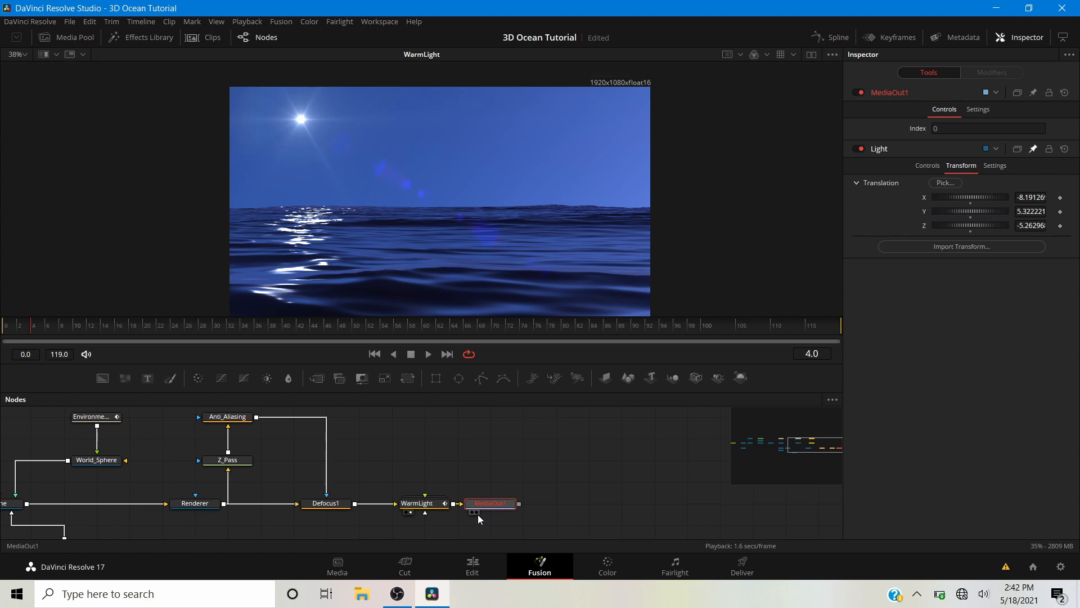
{"action": "left_click", "coordinate": [476, 514]}
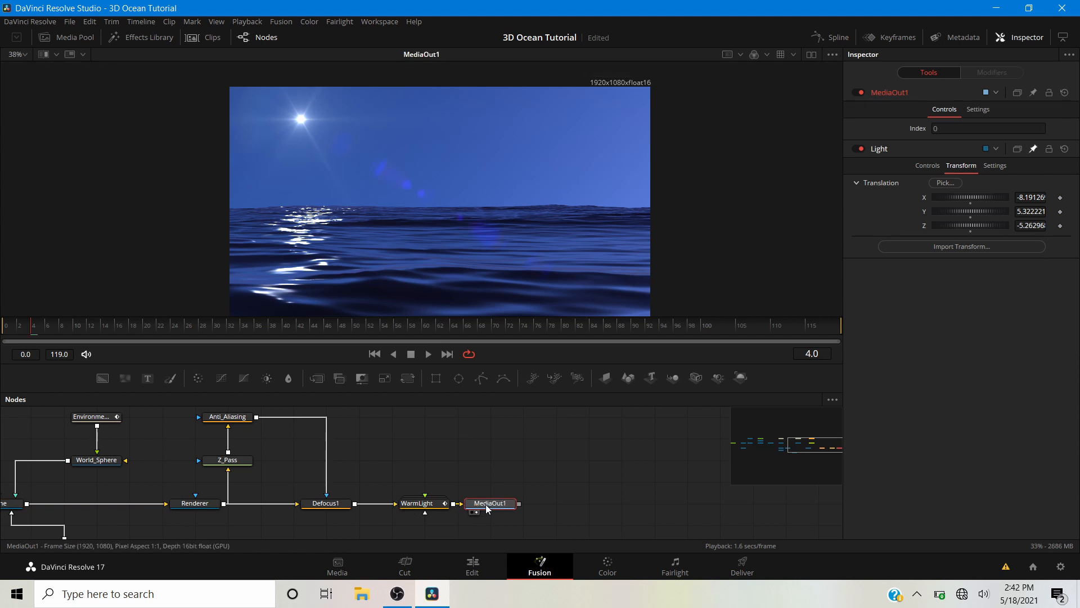
{"action": "left_click_drag", "start_coordinate": [485, 504], "coordinate": [517, 504]}
{"action": "left_click_drag", "start_coordinate": [395, 227], "coordinate": [404, 208]}
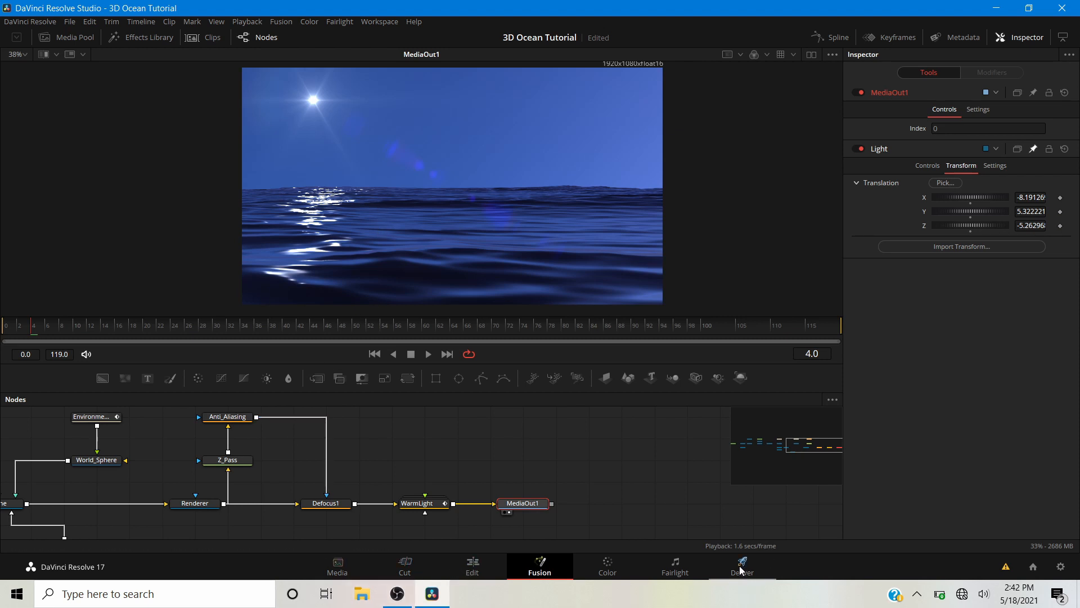
- Review the node flow from Pattern through to MediaOut1, viewing the Pattern image and the final output
{"action": "left_click_drag", "start_coordinate": [448, 475], "coordinate": [713, 487]}
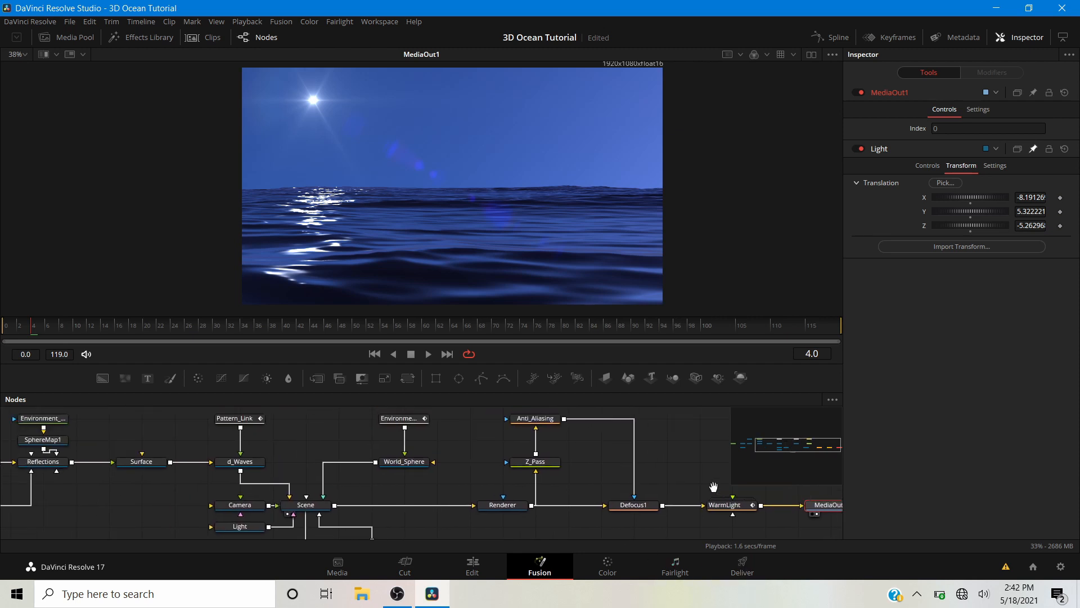
{"action": "left_click_drag", "start_coordinate": [130, 516], "coordinate": [539, 529]}
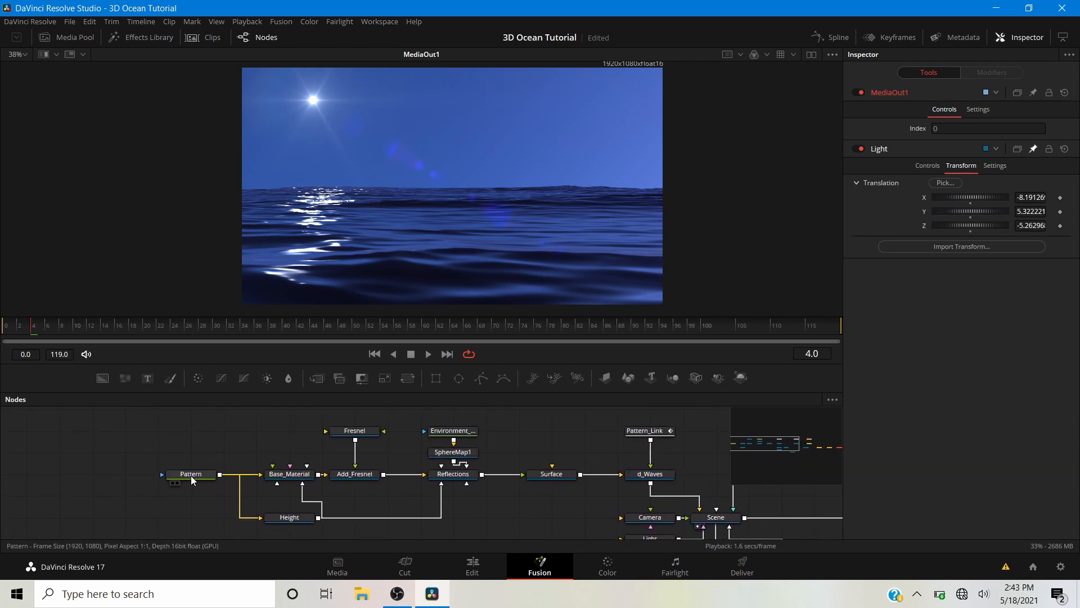
{"action": "left_click_drag", "start_coordinate": [191, 475], "coordinate": [434, 197]}
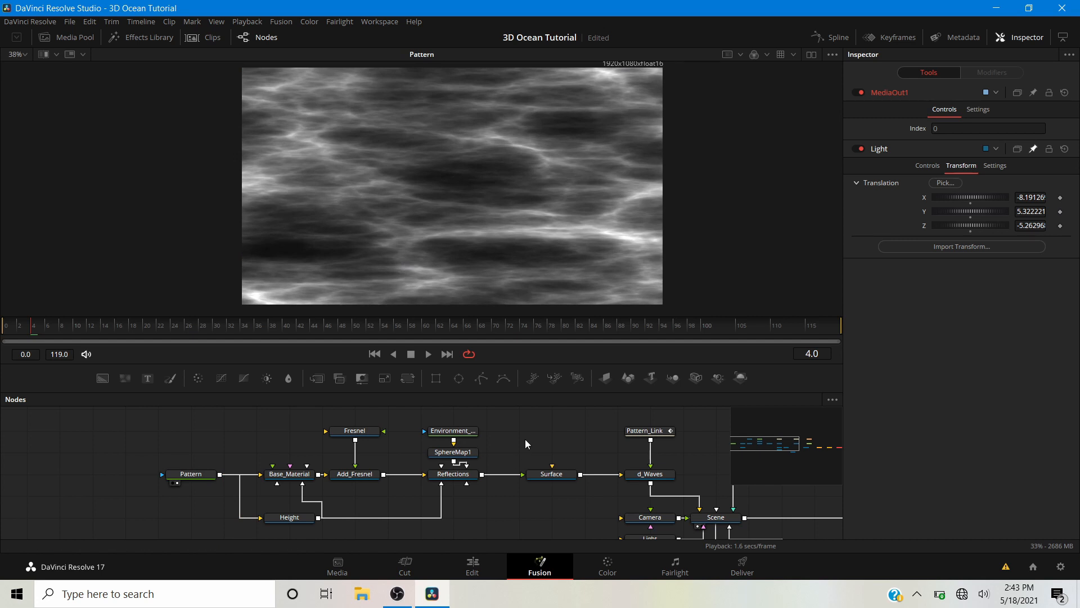
{"action": "left_click_drag", "start_coordinate": [444, 450], "coordinate": [169, 445]}
{"action": "left_click_drag", "start_coordinate": [597, 460], "coordinate": [337, 454]}
{"action": "left_click_drag", "start_coordinate": [608, 475], "coordinate": [433, 476]}
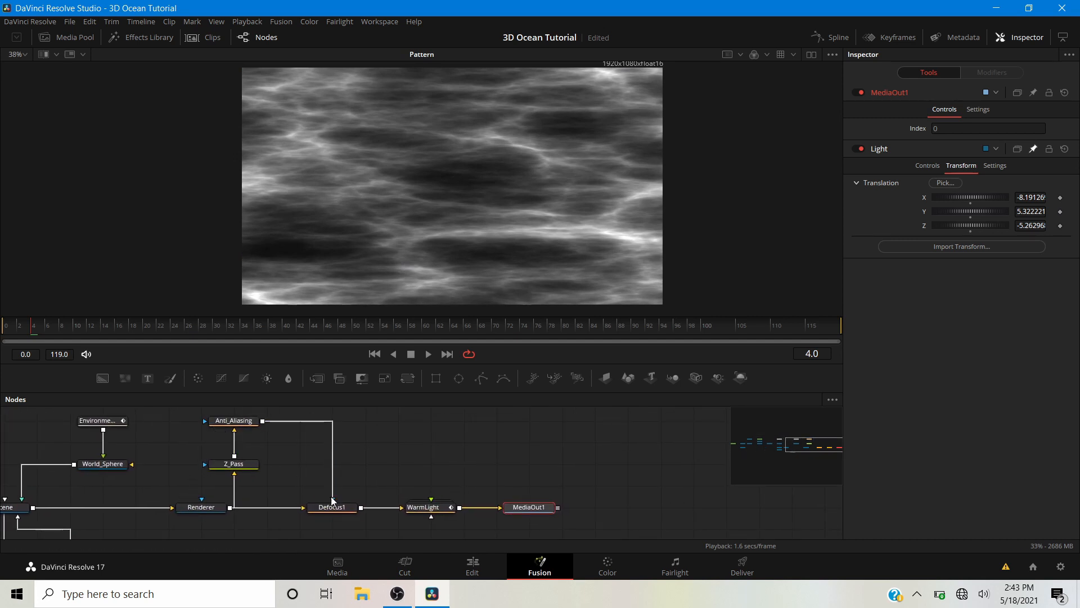
{"action": "left_click", "coordinate": [516, 515]}
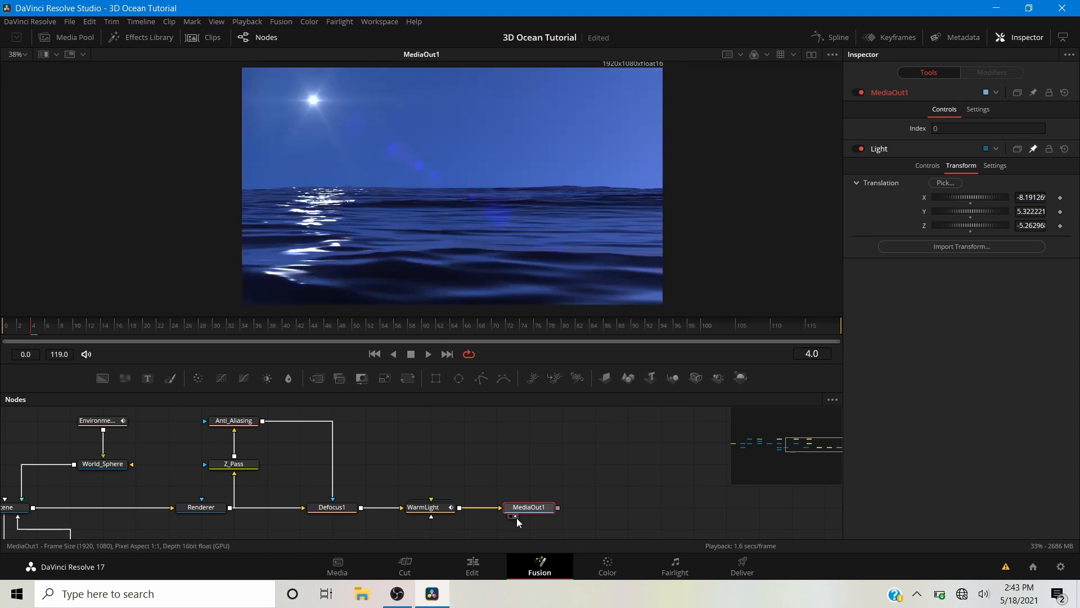